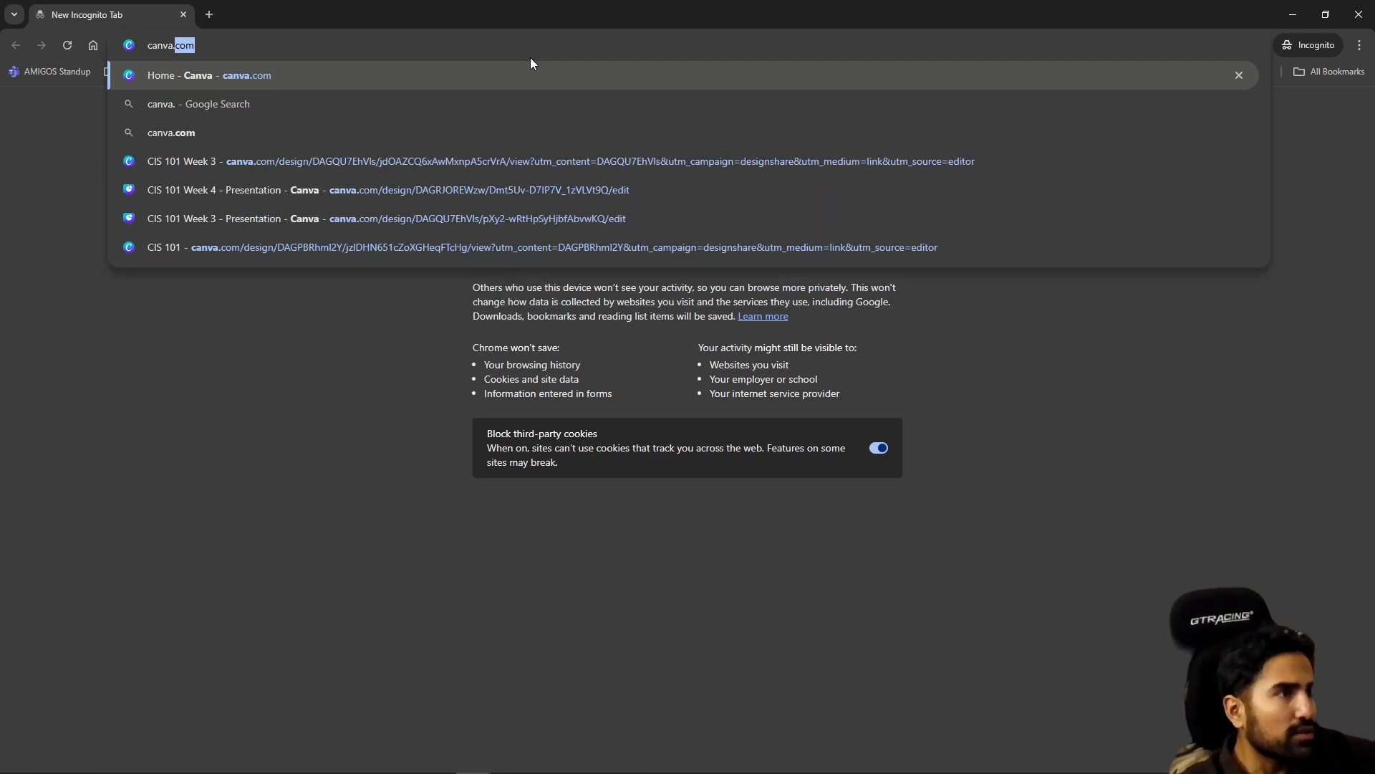
# Open canva.com in the incognito window, try signing up with Google, and close the window without signing in
pyautogui.press('Return')
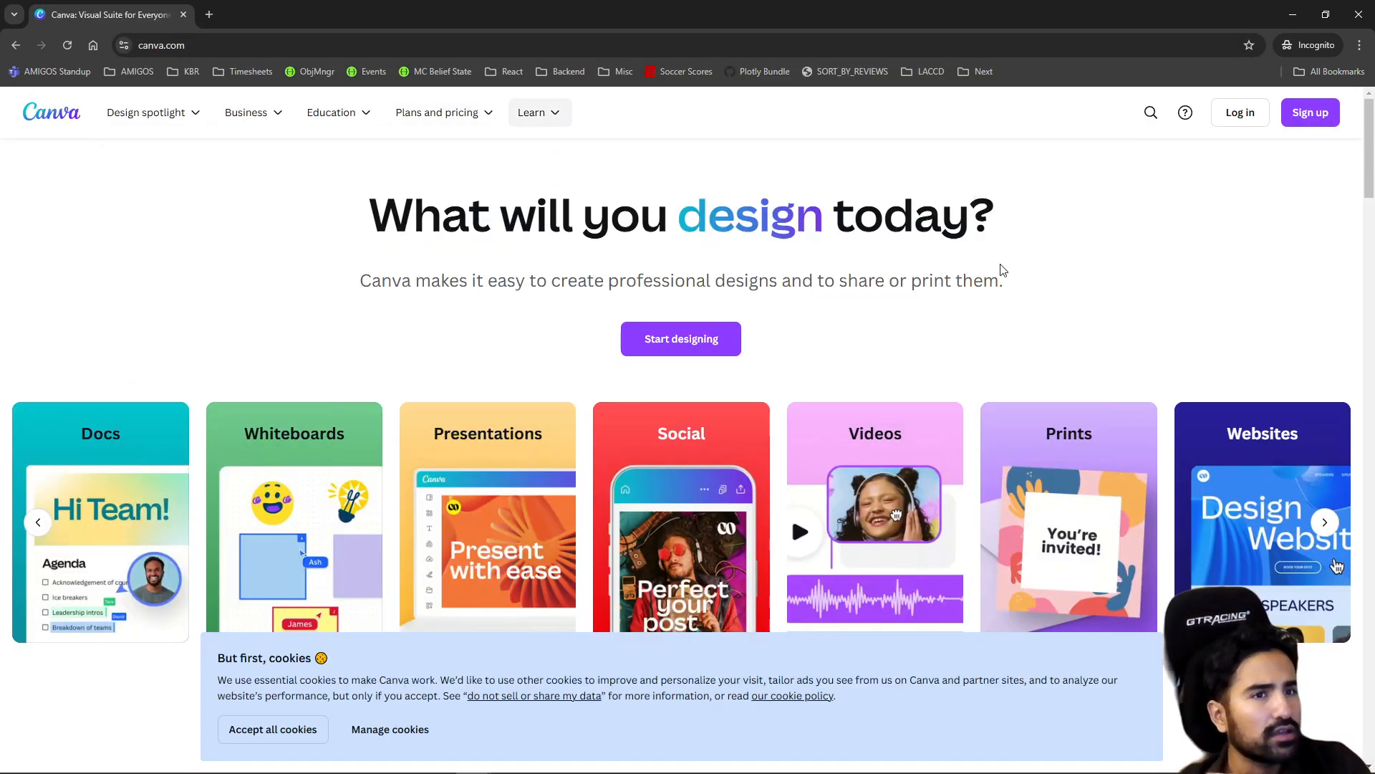
pyautogui.click(1289, 126)
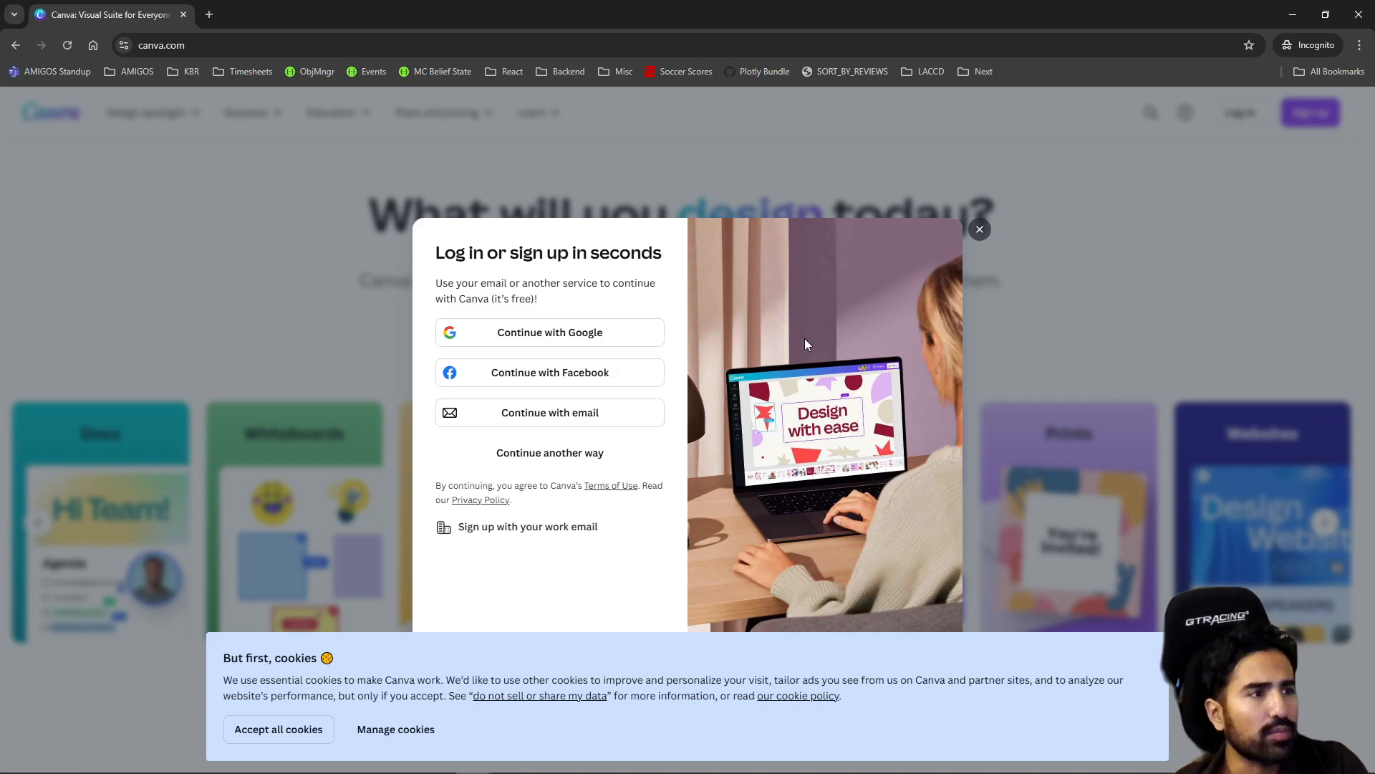
pyautogui.click(577, 334)
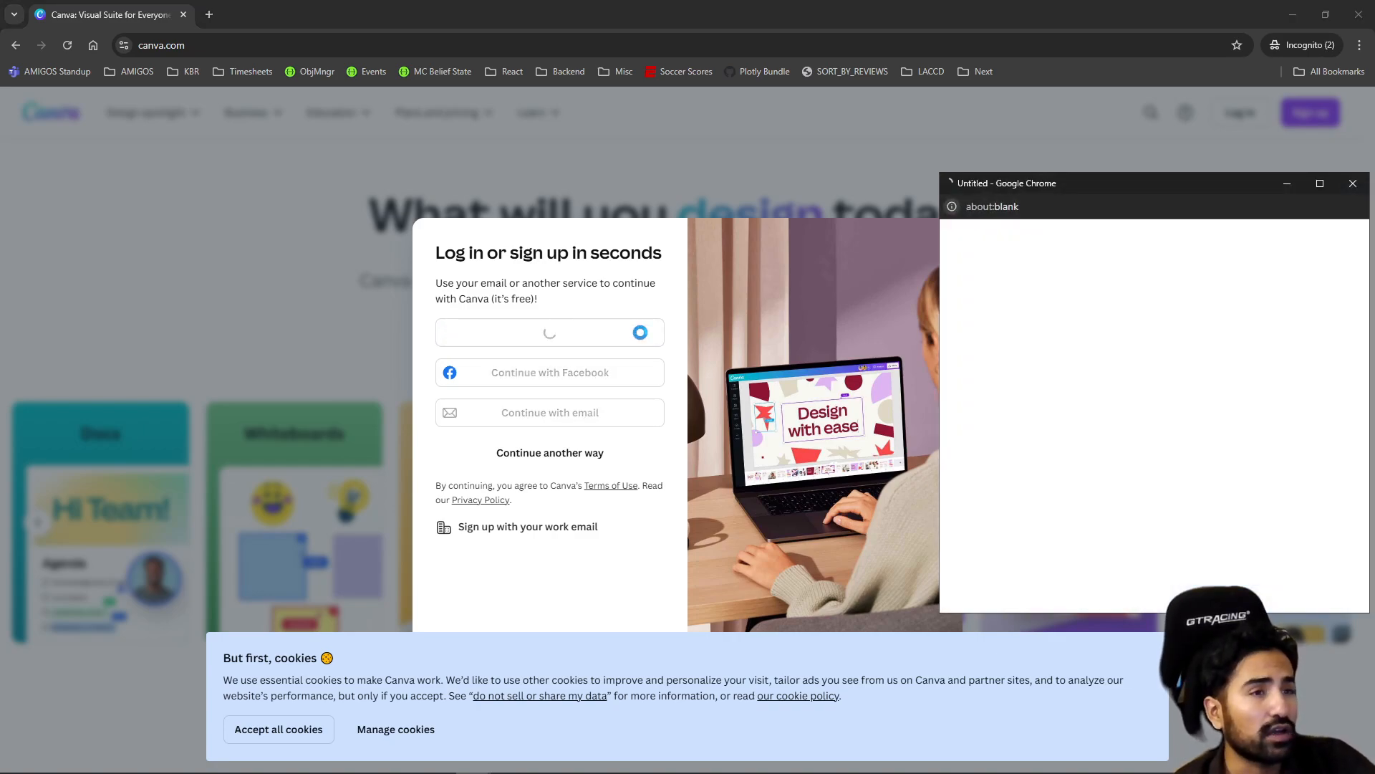
pyautogui.click(1353, 183)
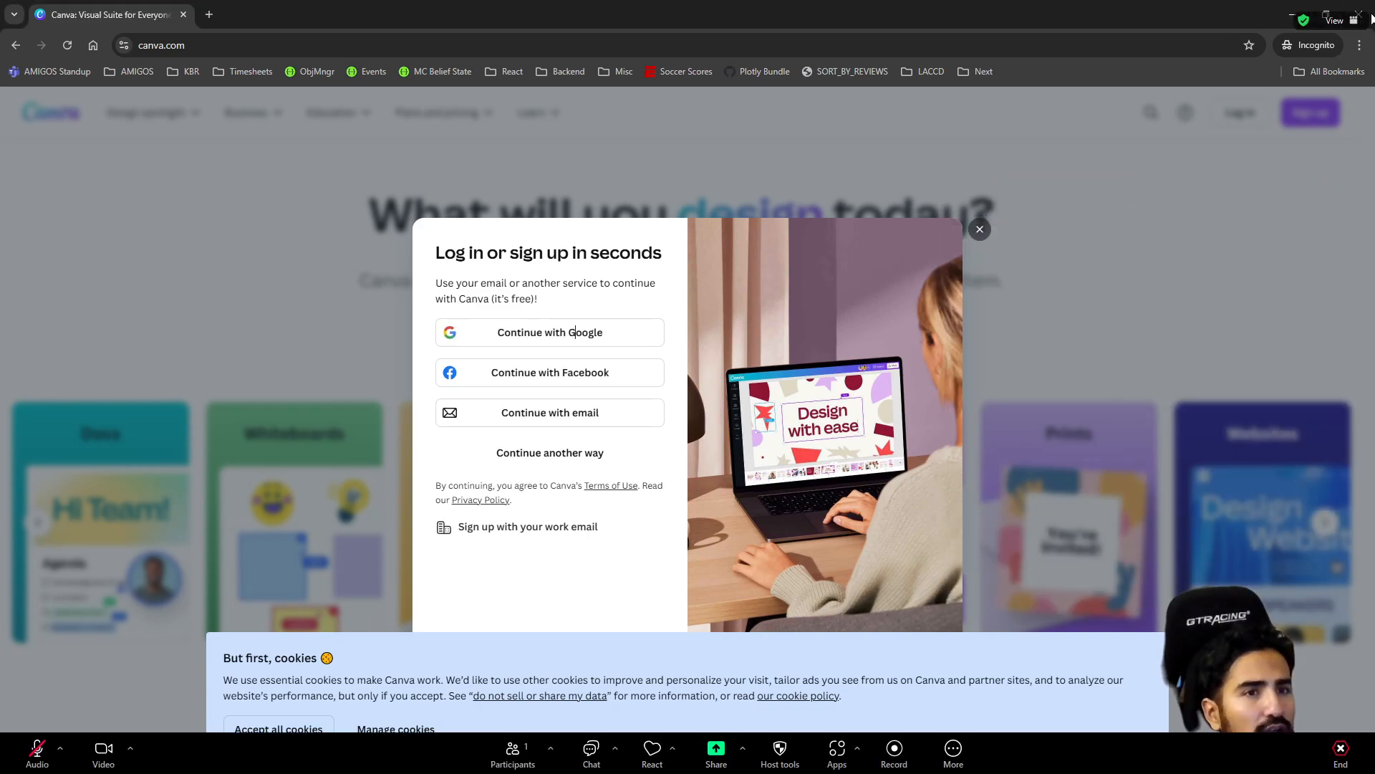
pyautogui.click(1359, 15)
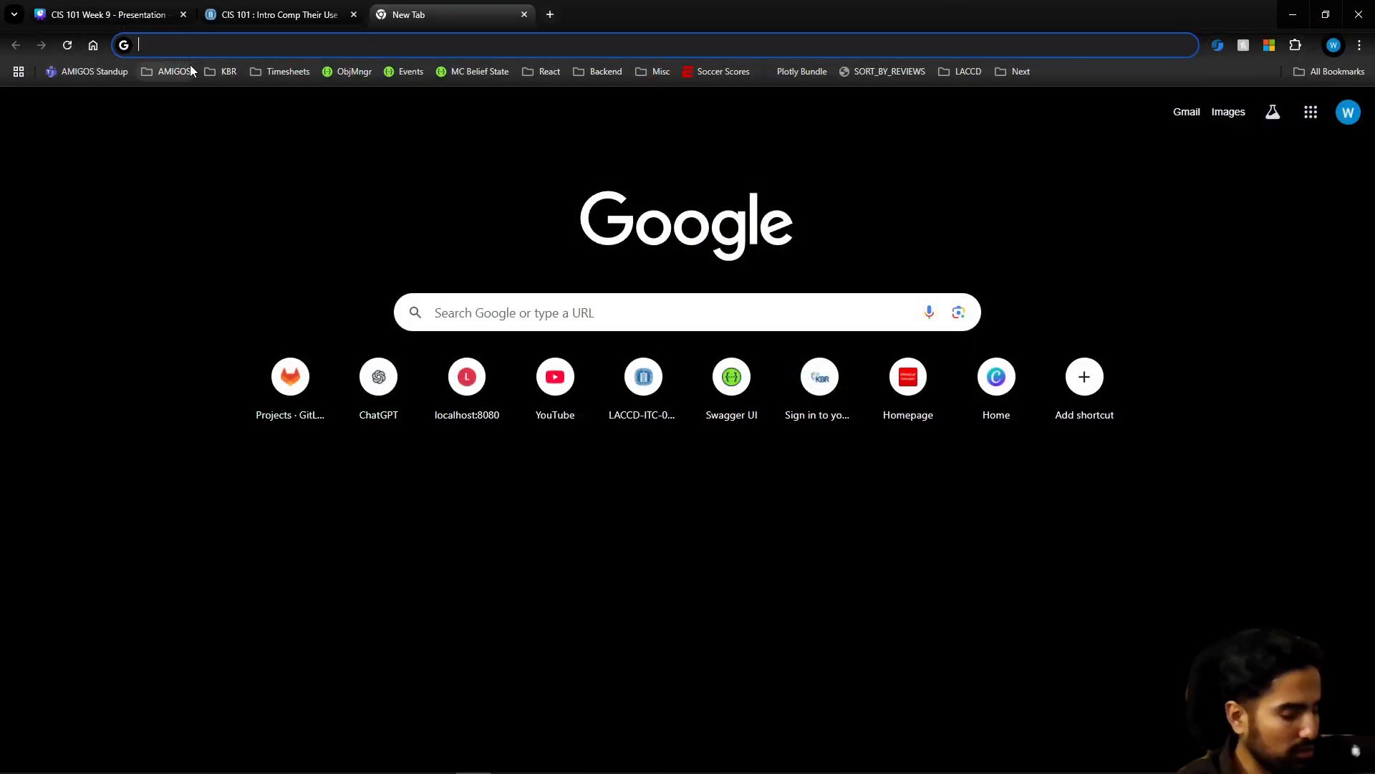
# Open Canva in the signed-in browser window and start creating a new design
pyautogui.write('canva.')
pyautogui.press('Return')
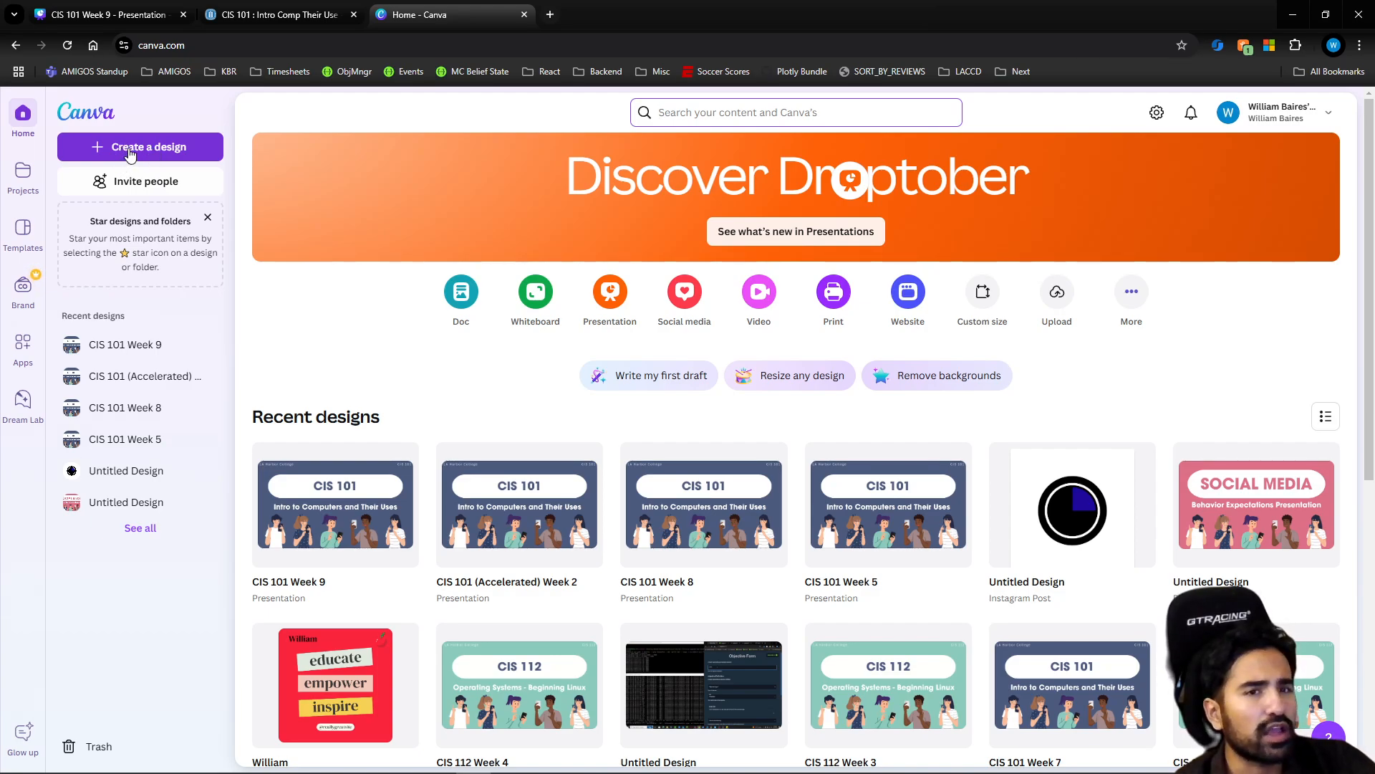
pyautogui.click(100, 149)
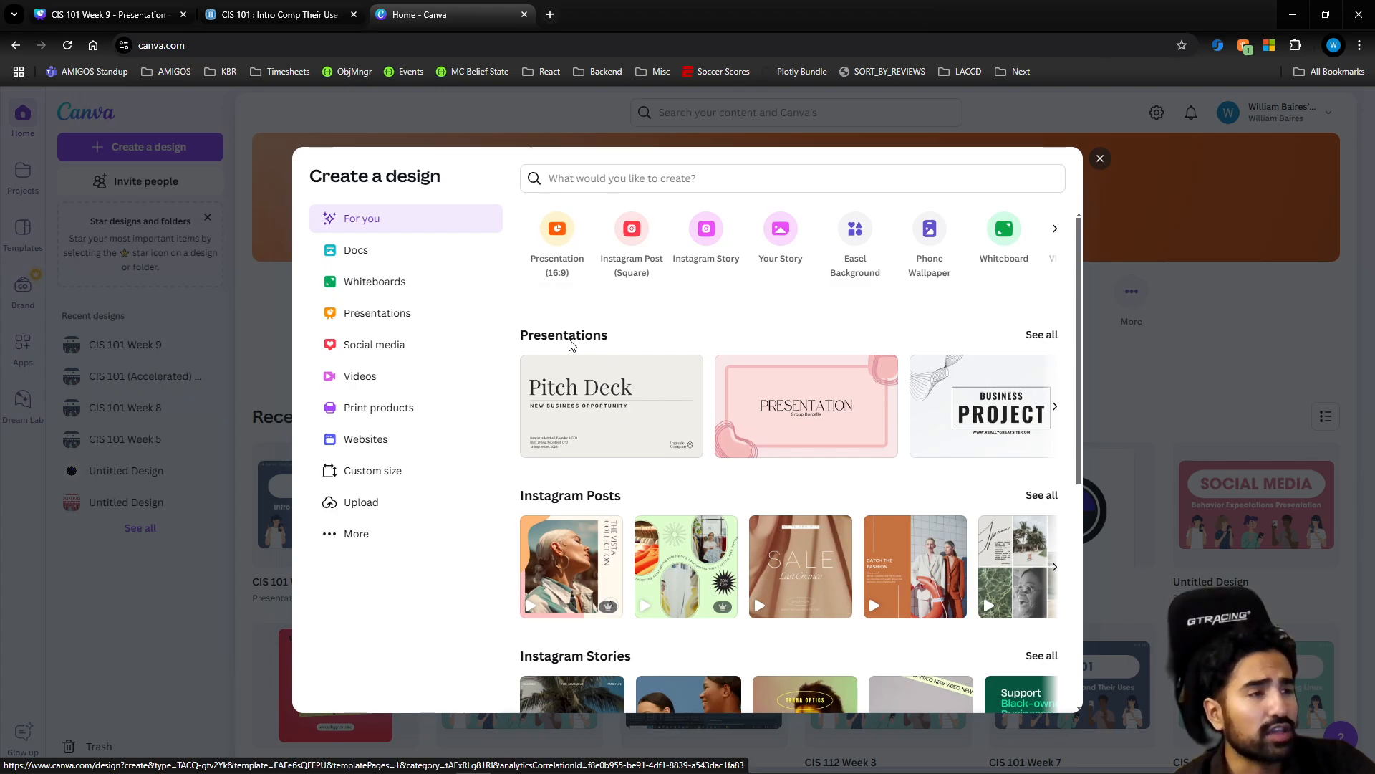
# Examine the design types and templates offered for suggestions, videos, print products, social media, custom sizes and presentations
pyautogui.scroll(-2, 571, 345)
pyautogui.scroll(-2, 584, 415)
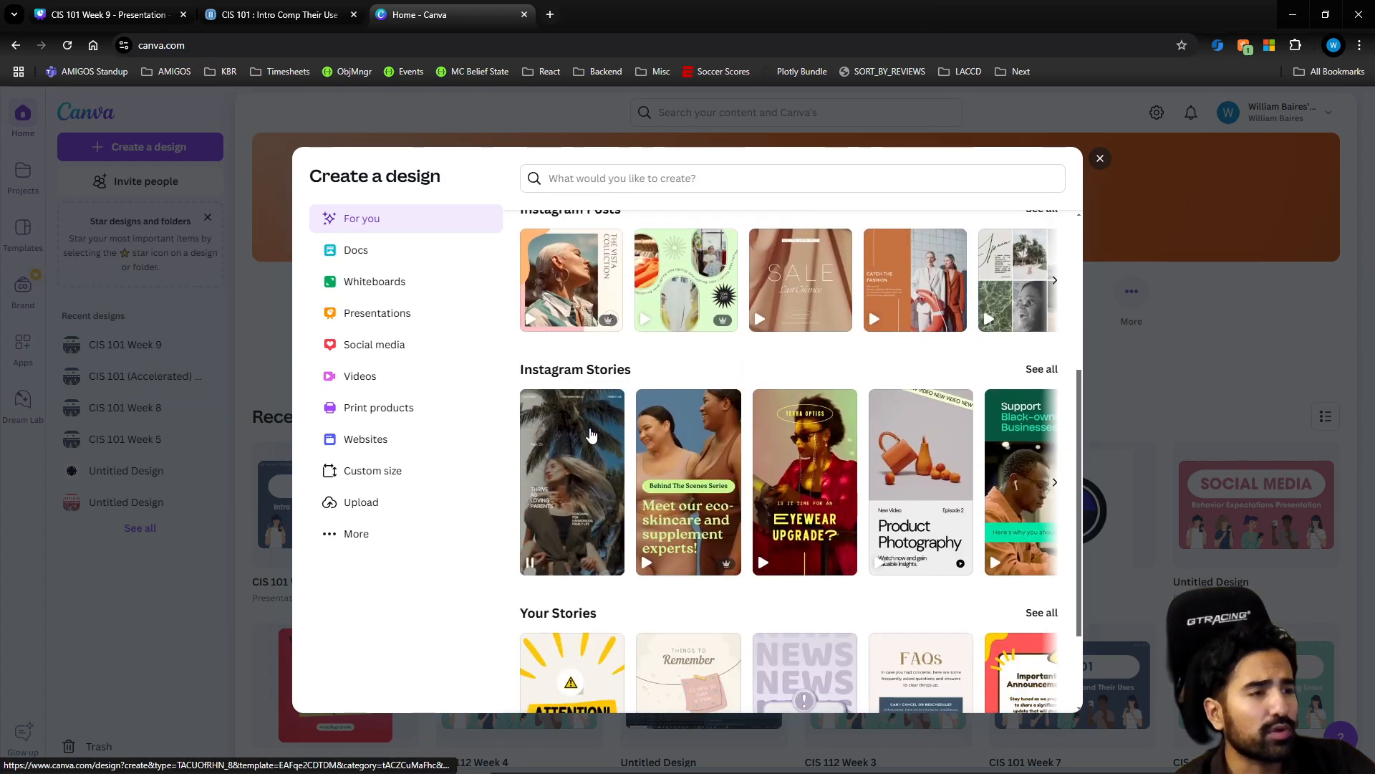
pyautogui.scroll(-2, 587, 437)
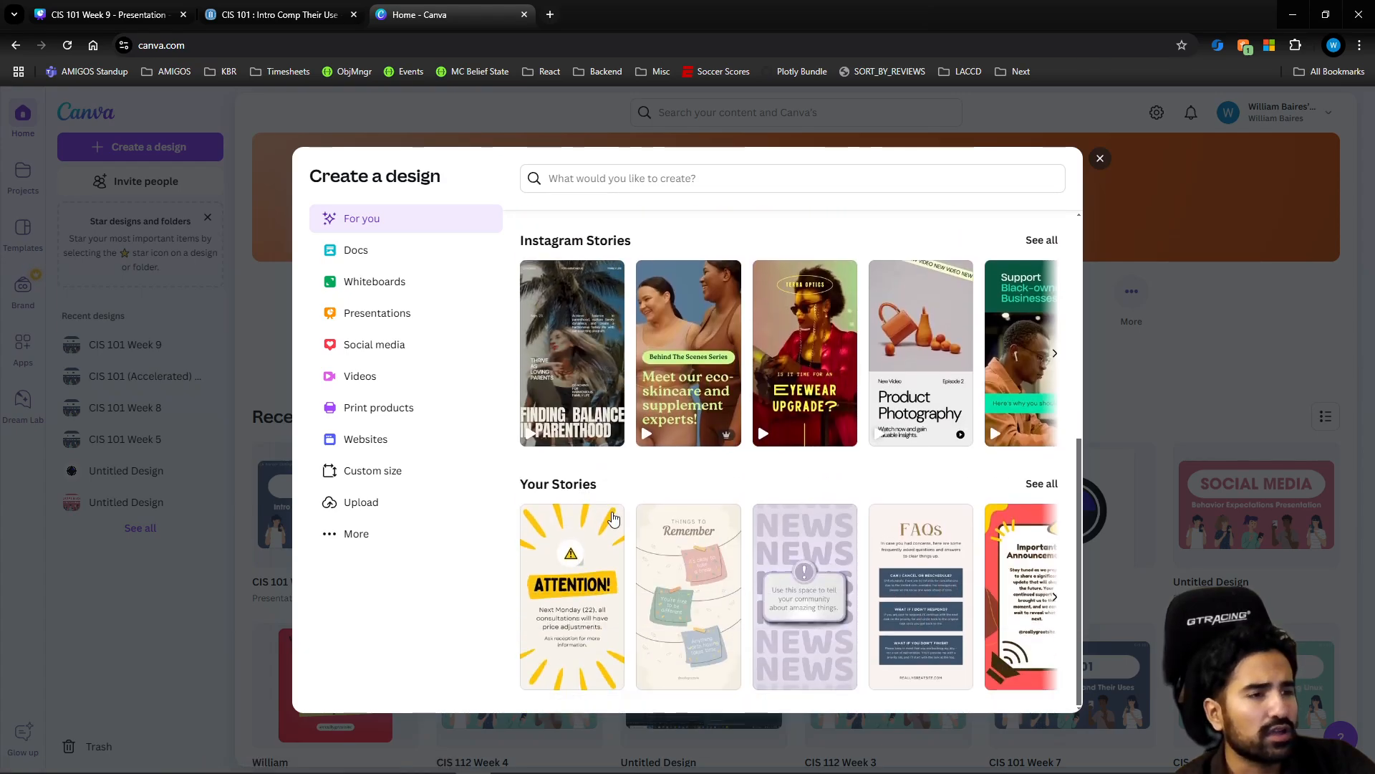
pyautogui.scroll(5, 573, 430)
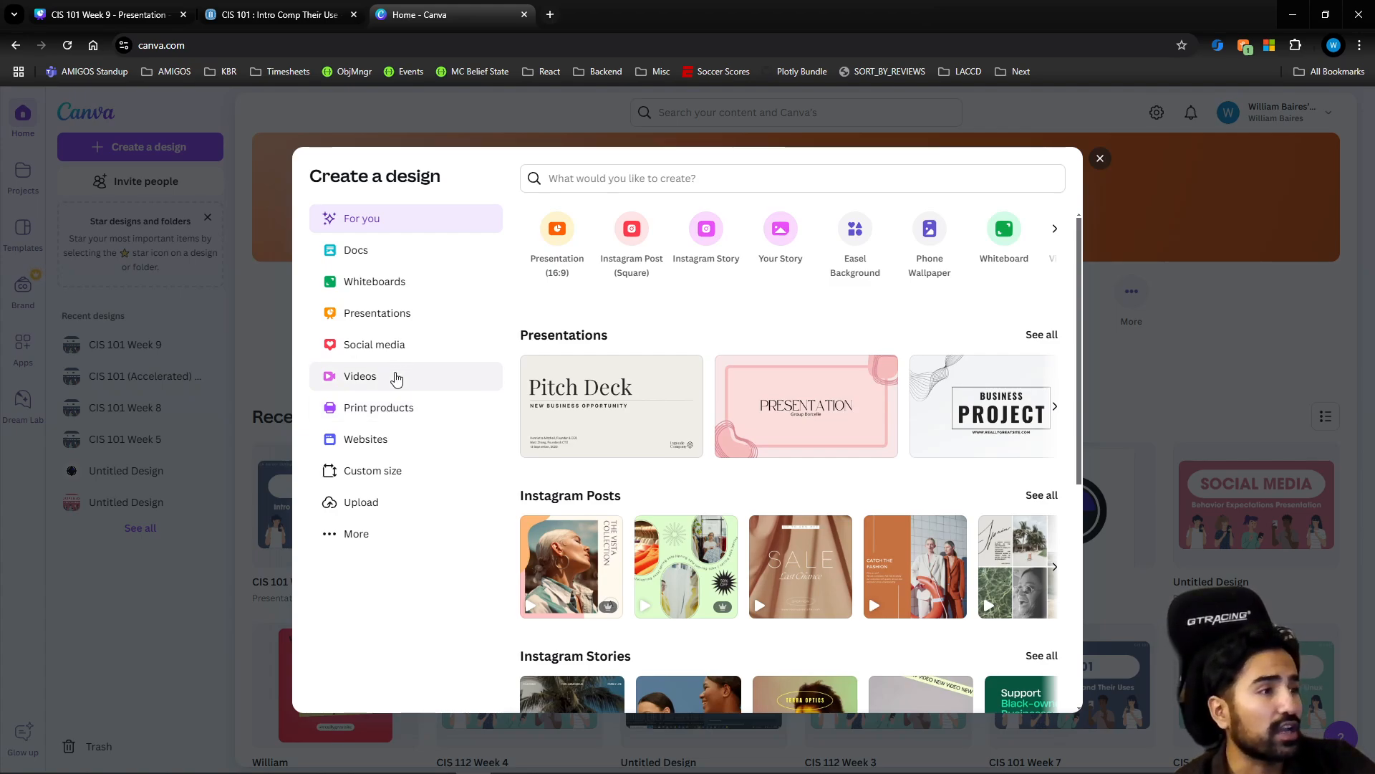
pyautogui.click(393, 376)
pyautogui.click(393, 408)
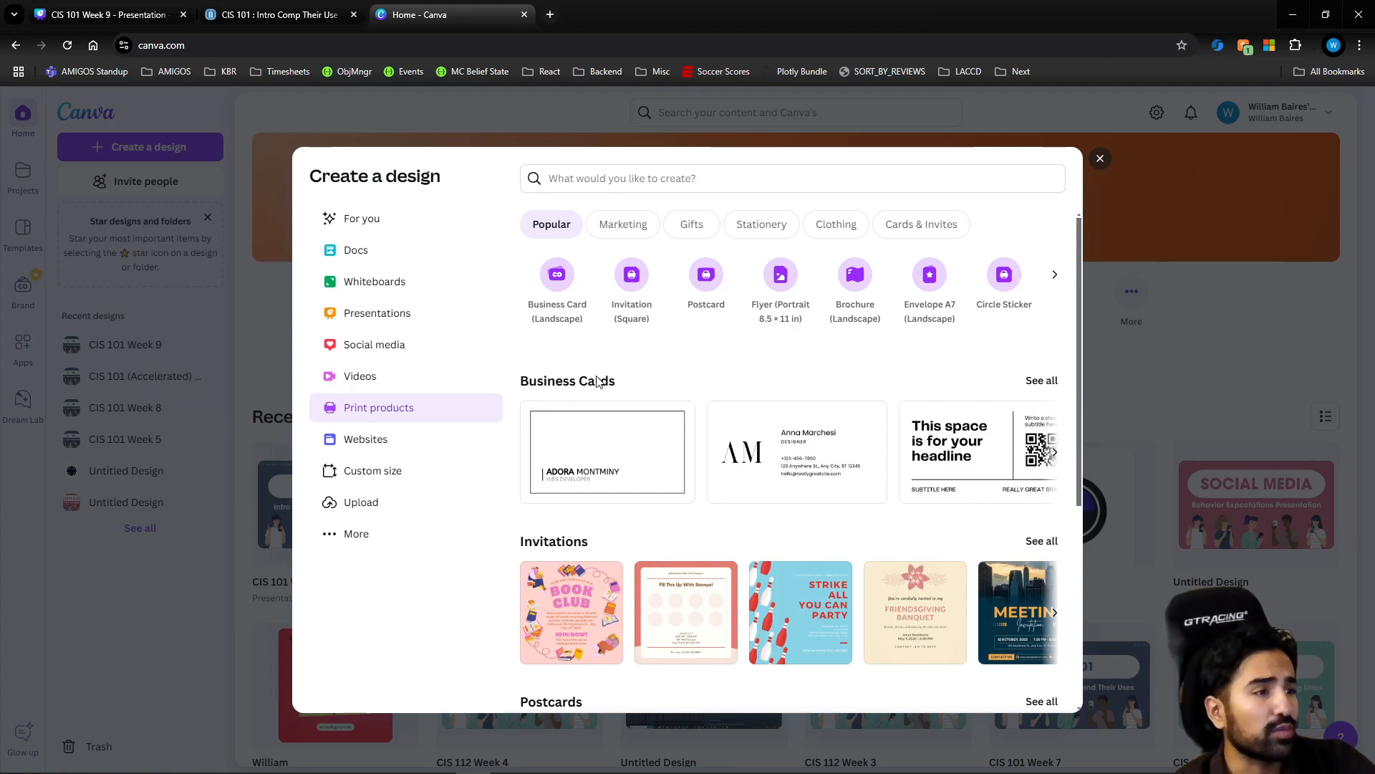
pyautogui.scroll(-2, 600, 518)
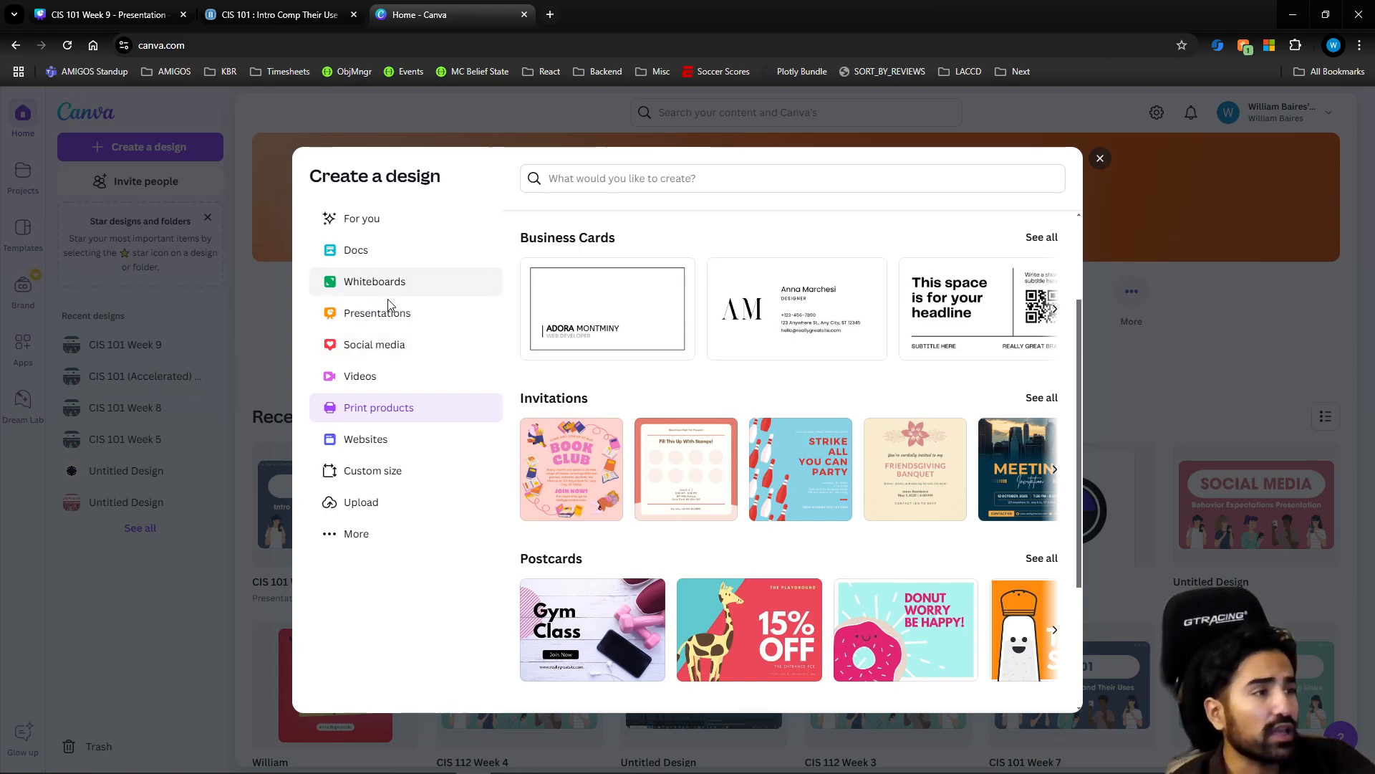
pyautogui.click(395, 347)
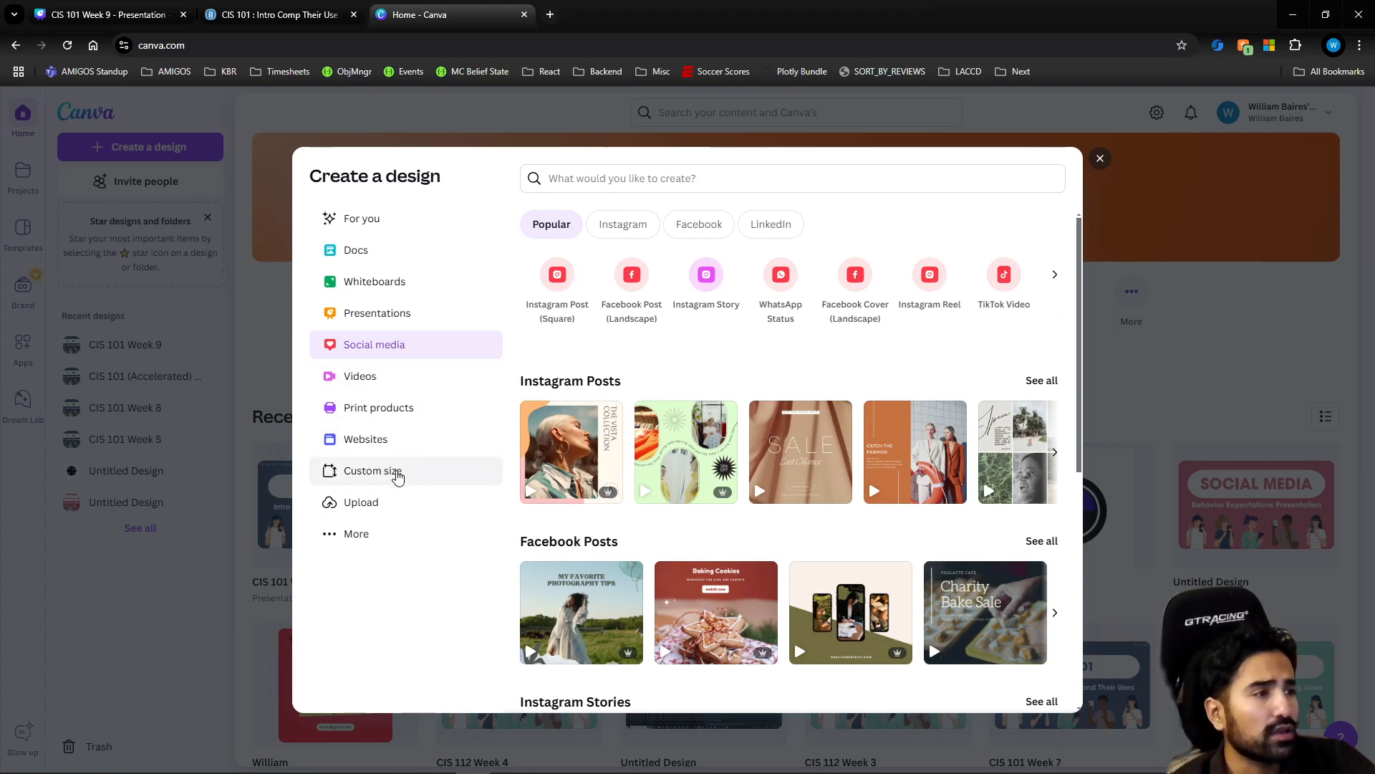
pyautogui.click(396, 472)
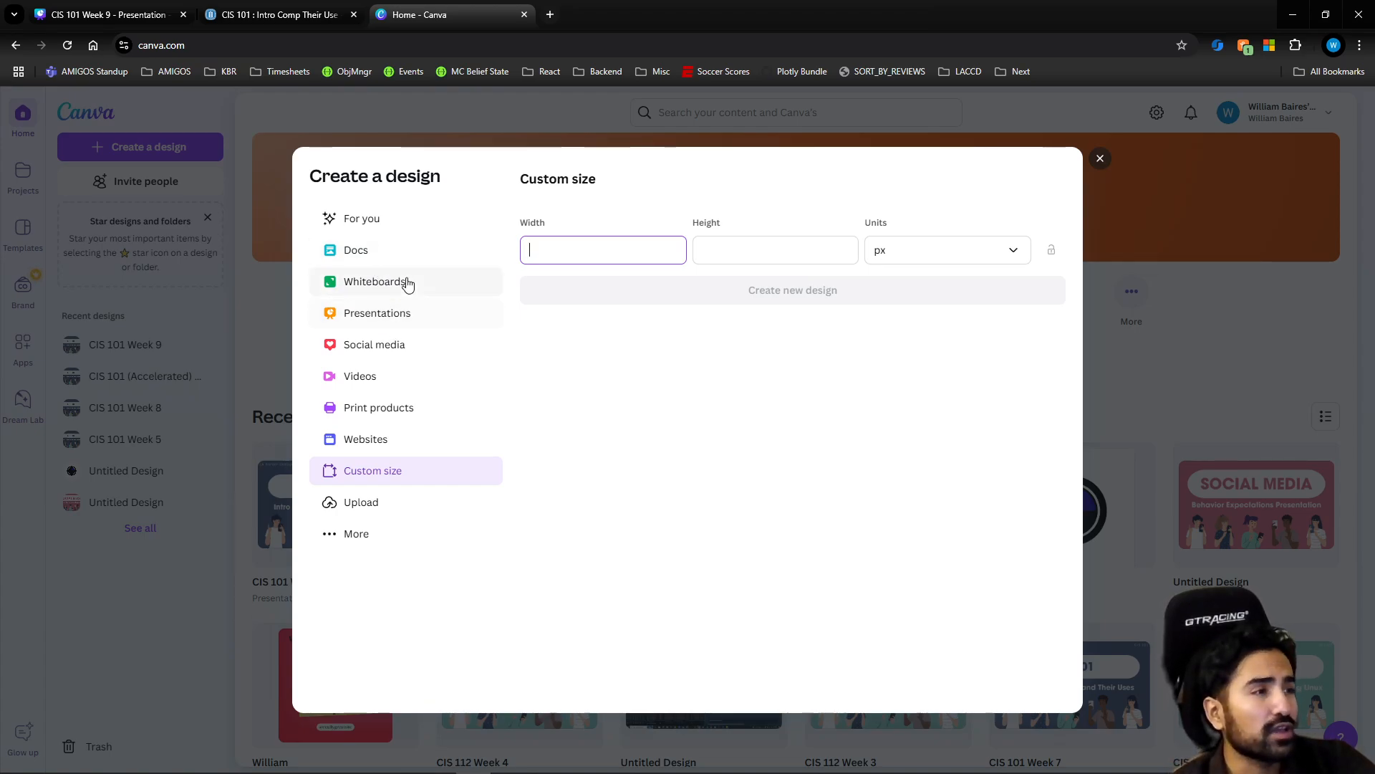
pyautogui.click(412, 317)
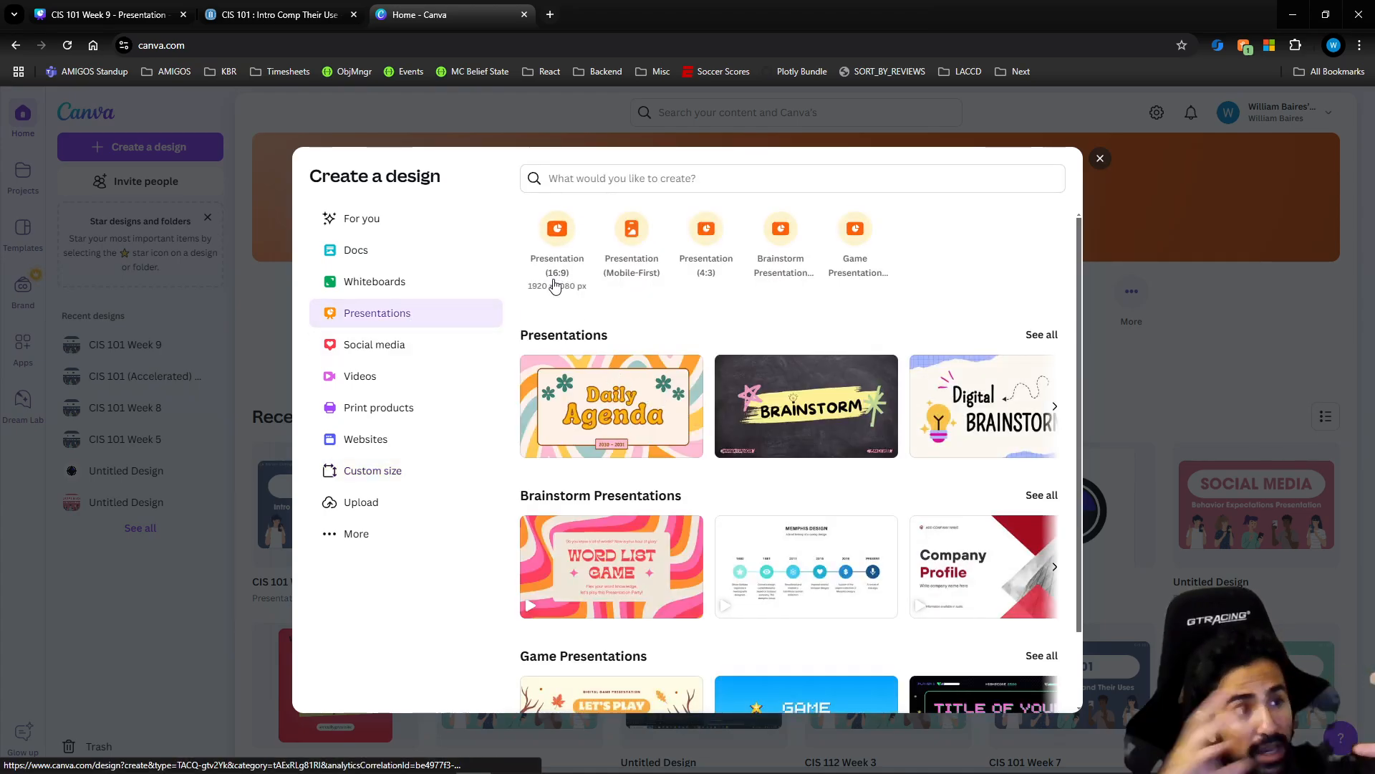
pyautogui.click(424, 348)
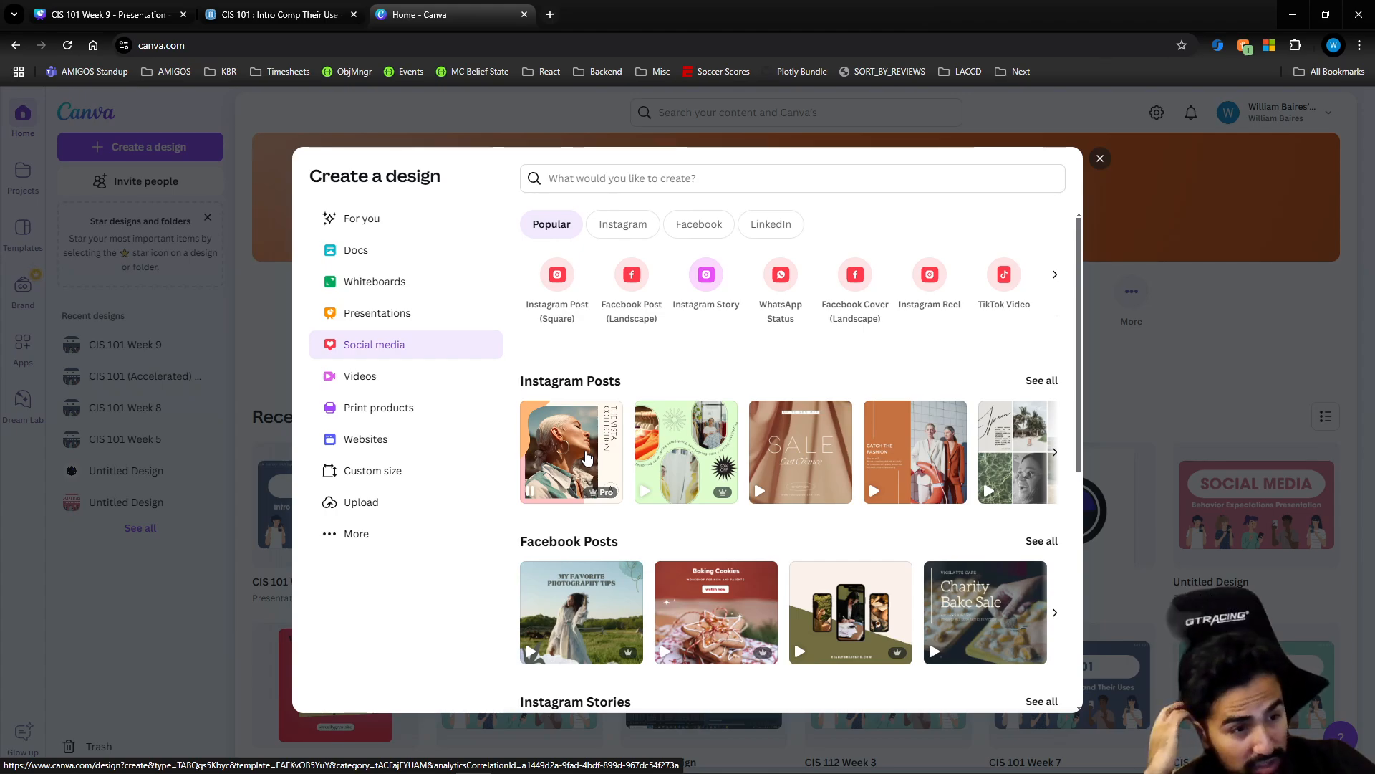
pyautogui.scroll(-4, 595, 488)
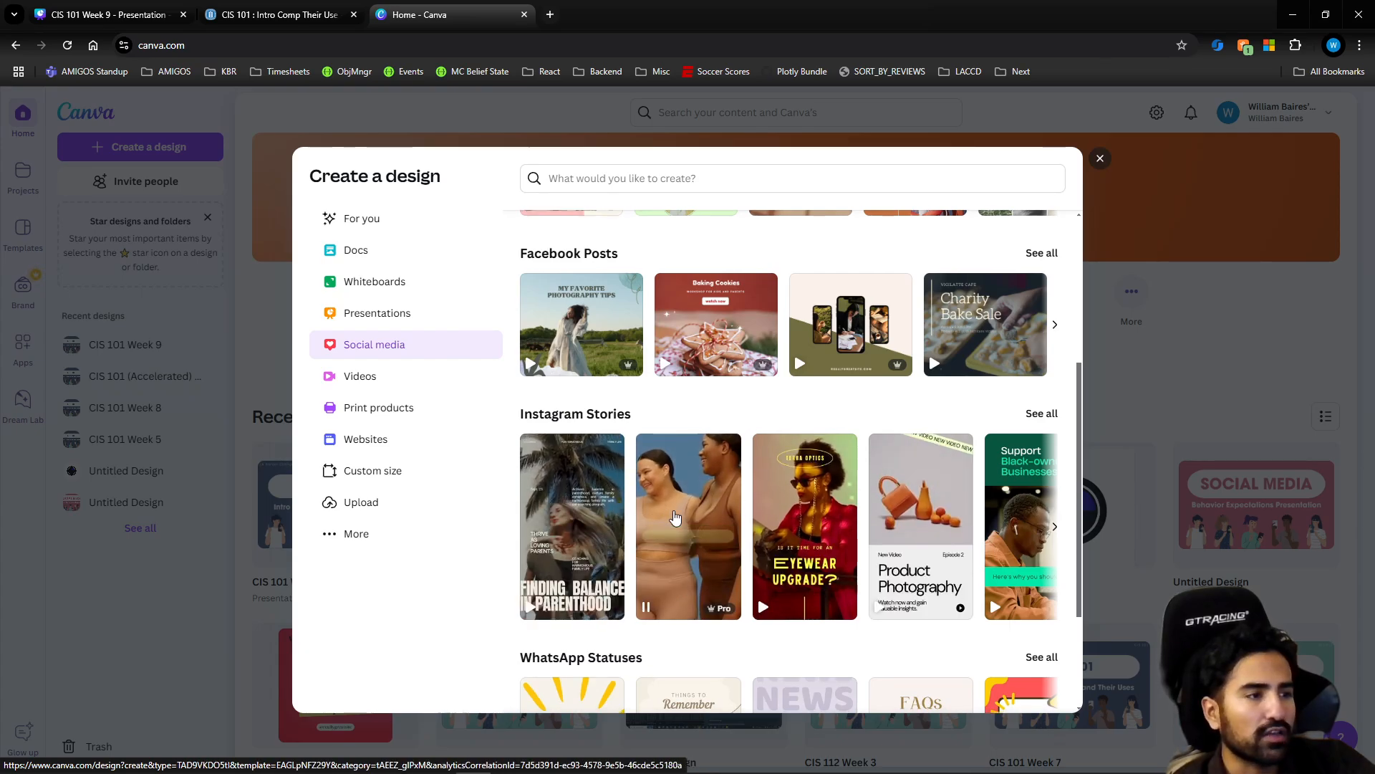
pyautogui.scroll(-2, 612, 530)
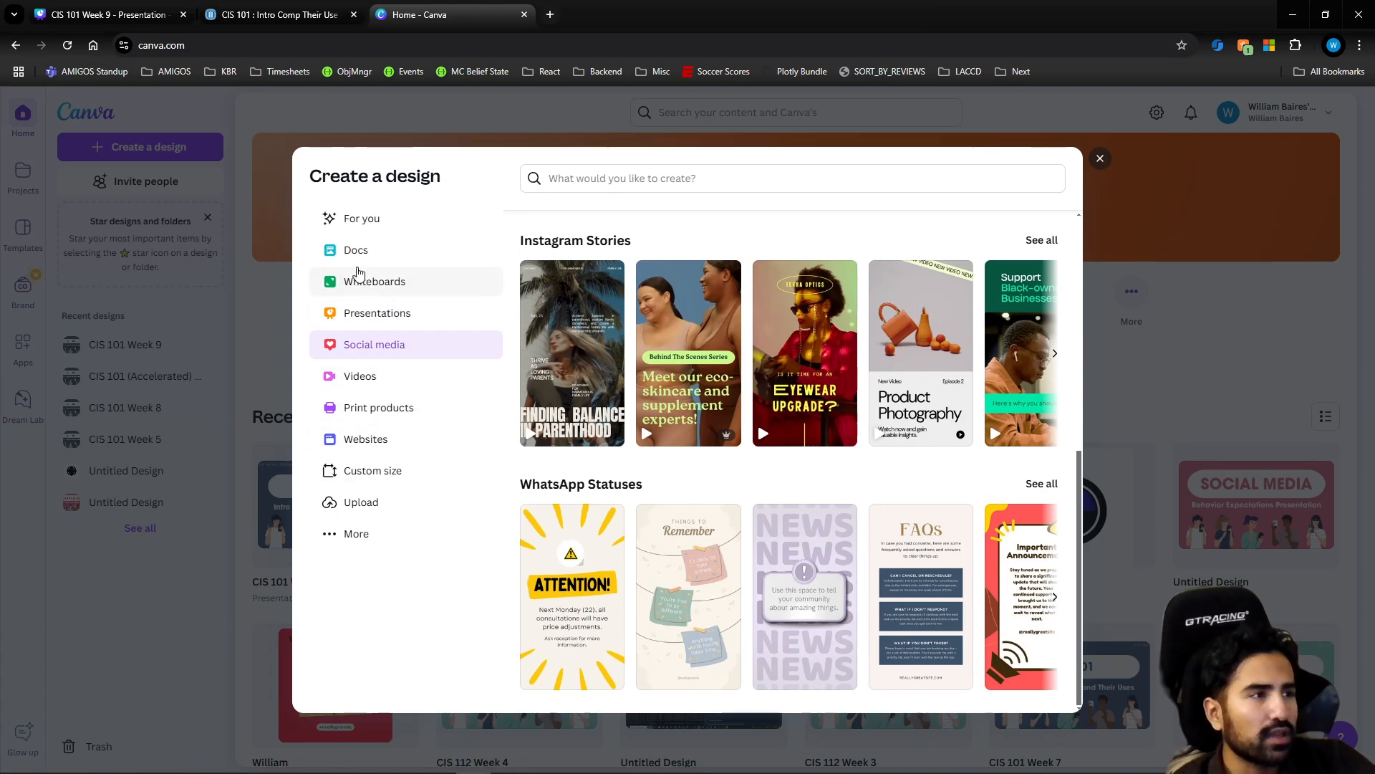
# Create a blank Instagram Post (Square) design from the suggested design types
pyautogui.click(372, 230)
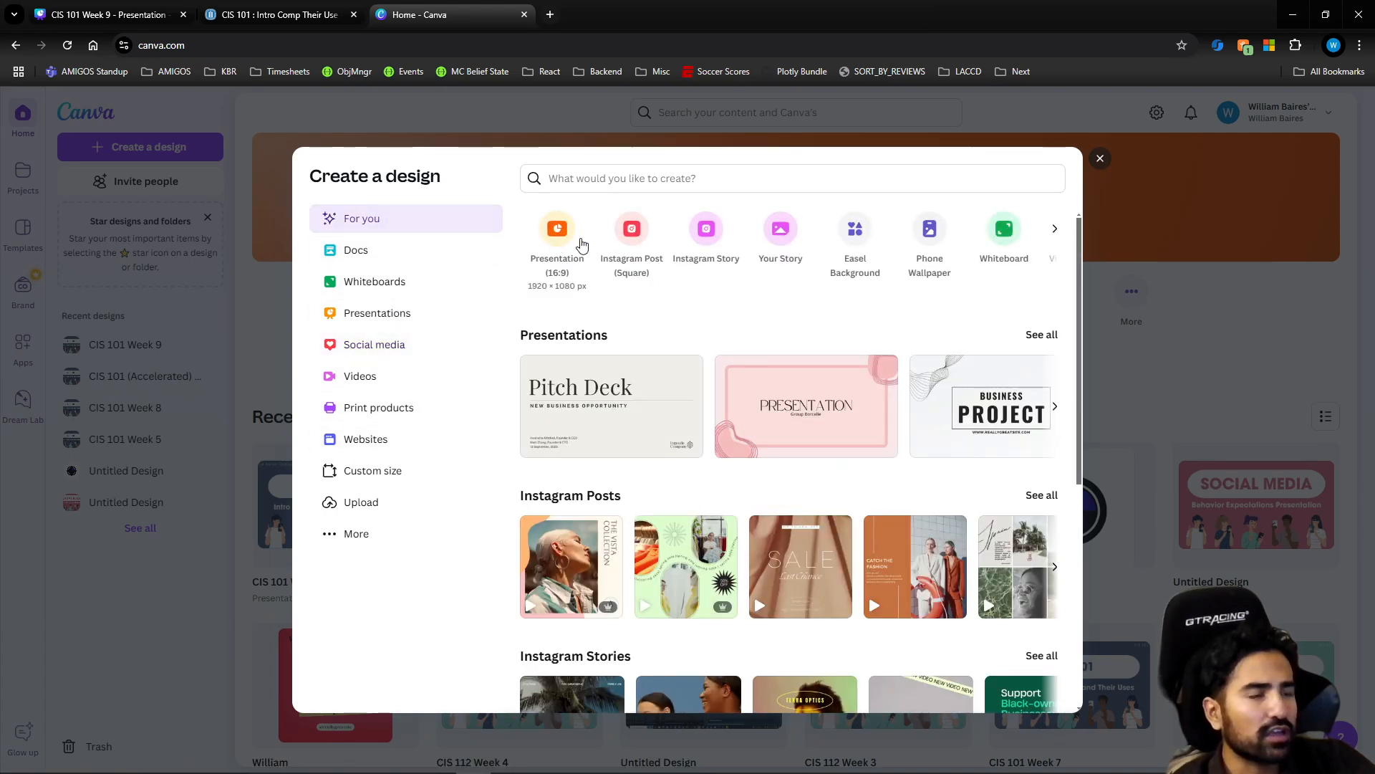
pyautogui.click(1053, 229)
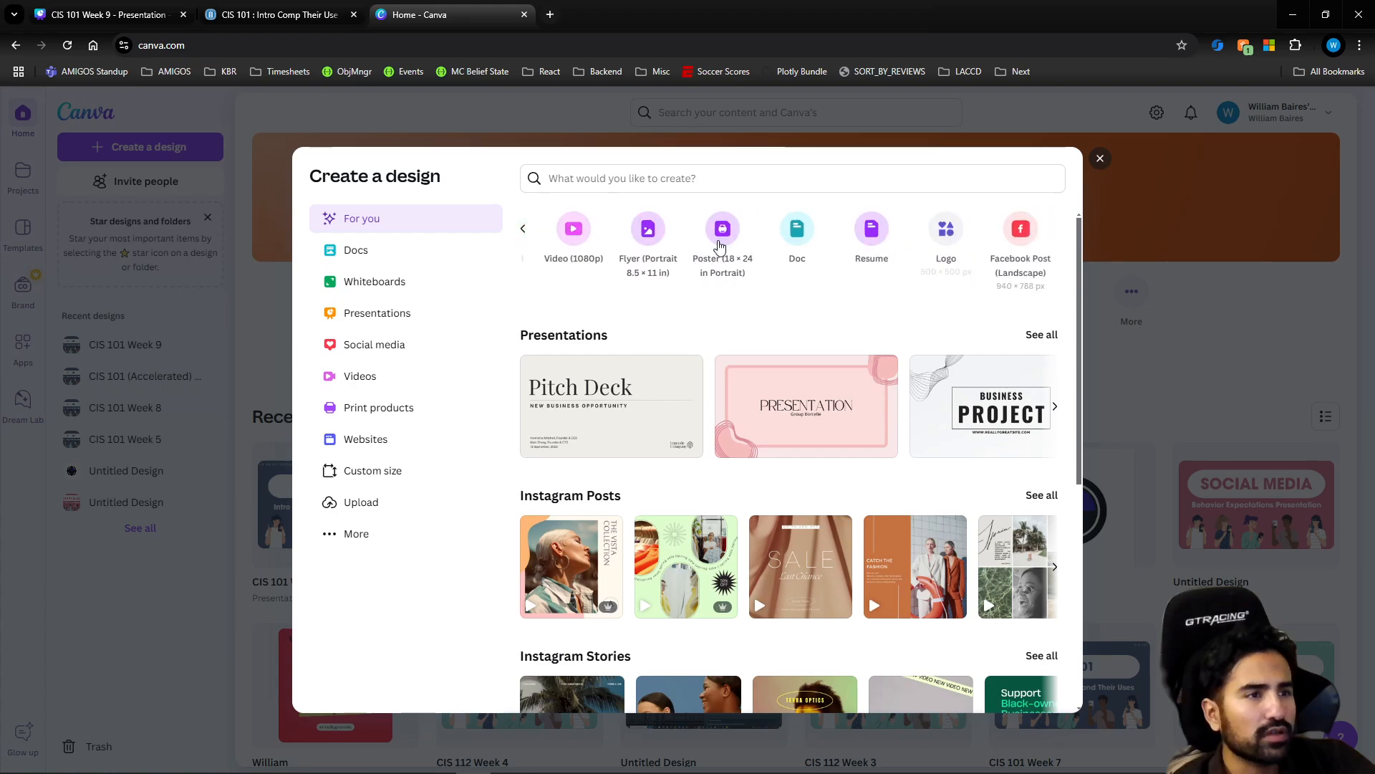
pyautogui.click(524, 229)
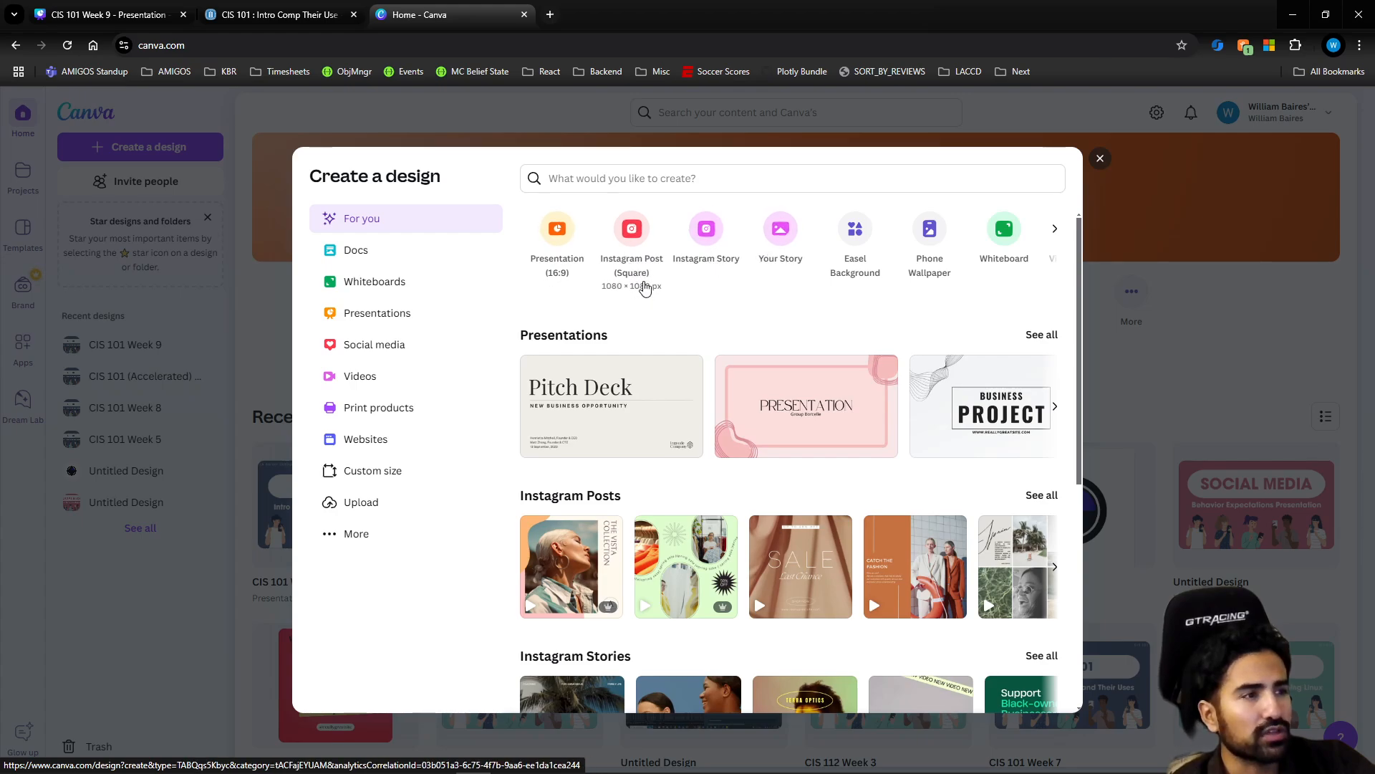
pyautogui.click(640, 262)
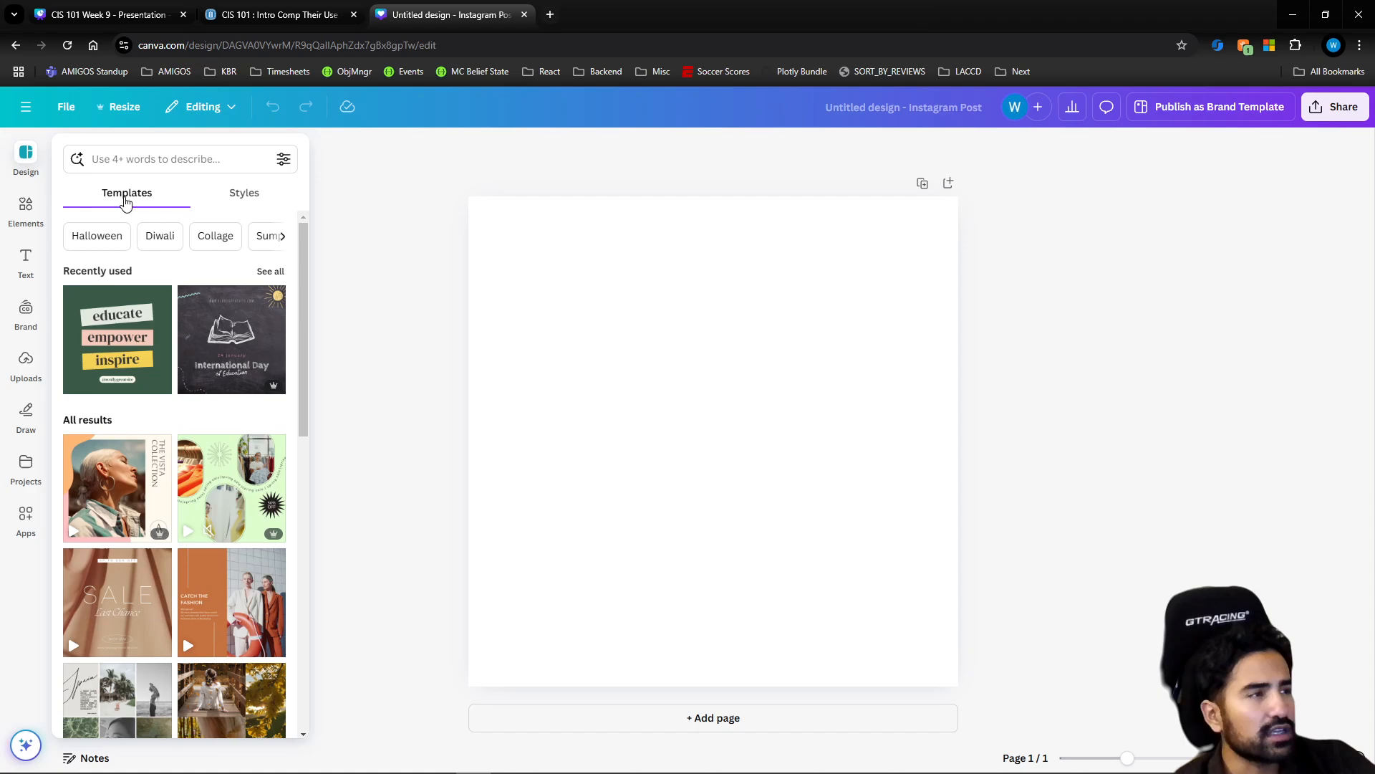
# Examine what the editor offers for design templates, elements, text, uploads and drawing
pyautogui.click(31, 166)
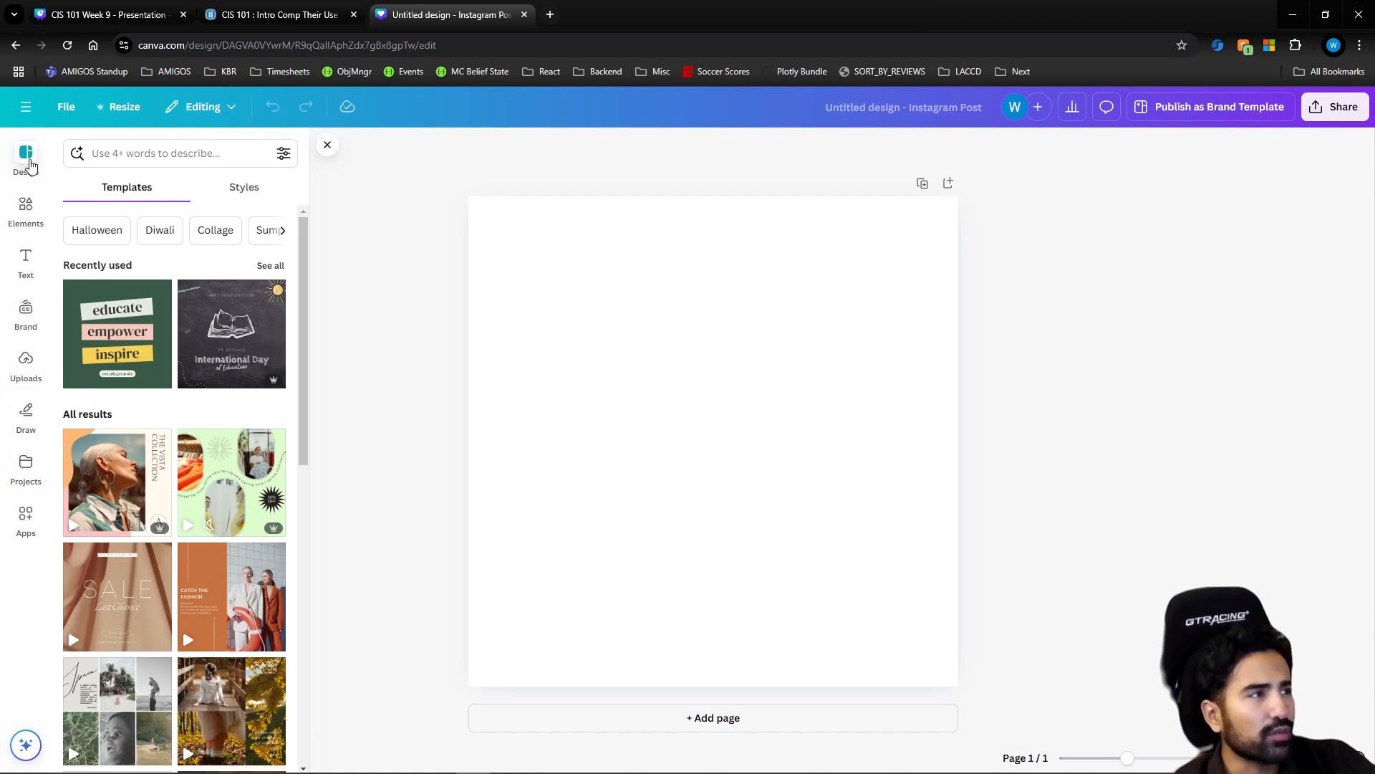
pyautogui.click(26, 205)
pyautogui.click(38, 175)
pyautogui.click(26, 208)
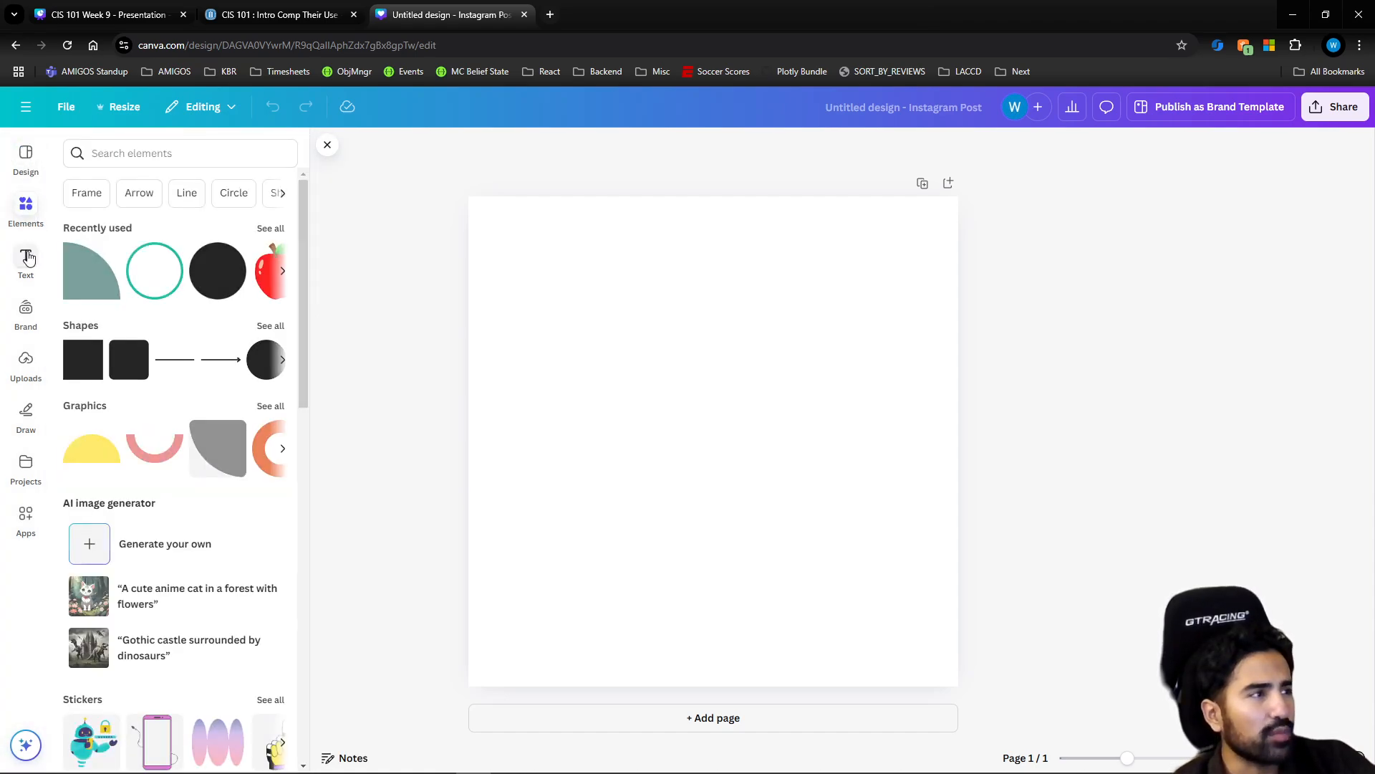
pyautogui.click(26, 265)
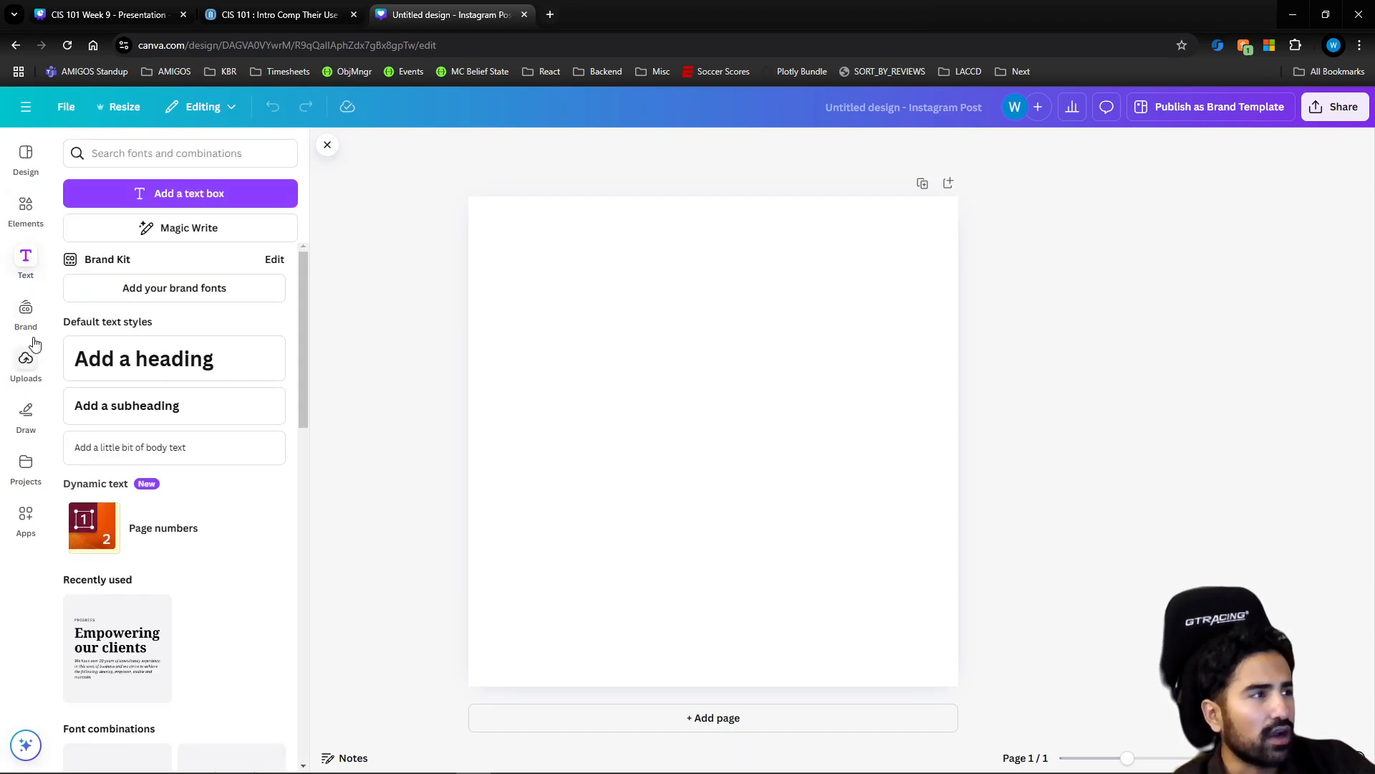
pyautogui.click(32, 362)
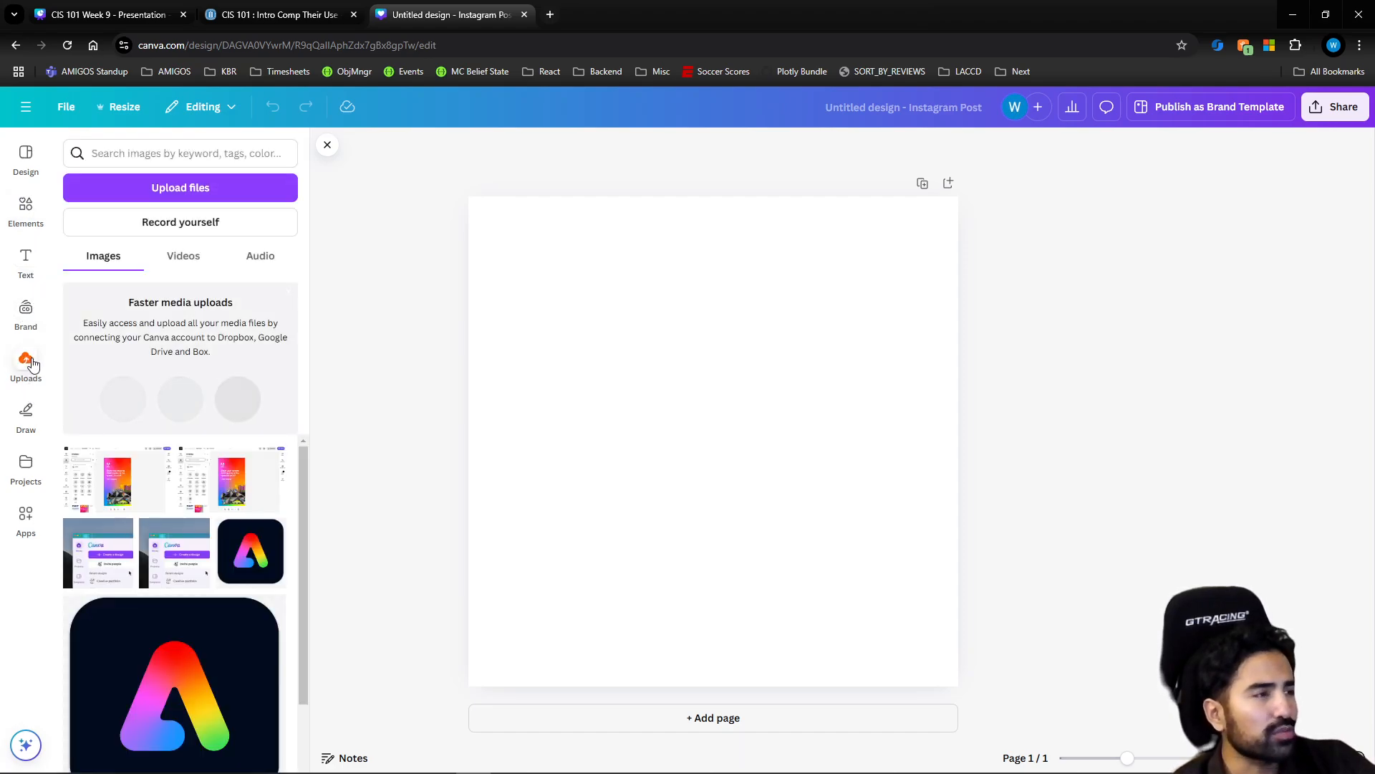
pyautogui.click(34, 415)
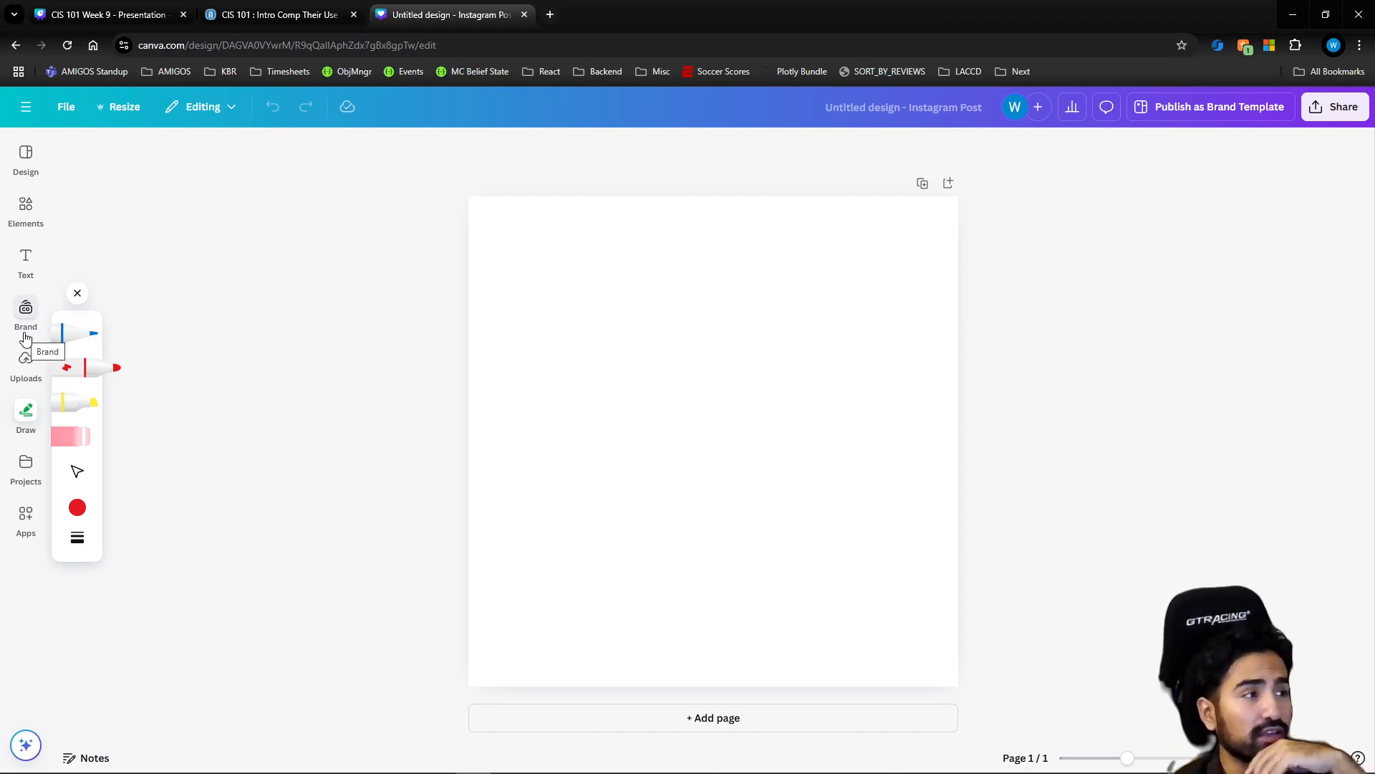
pyautogui.click(27, 215)
pyautogui.click(29, 179)
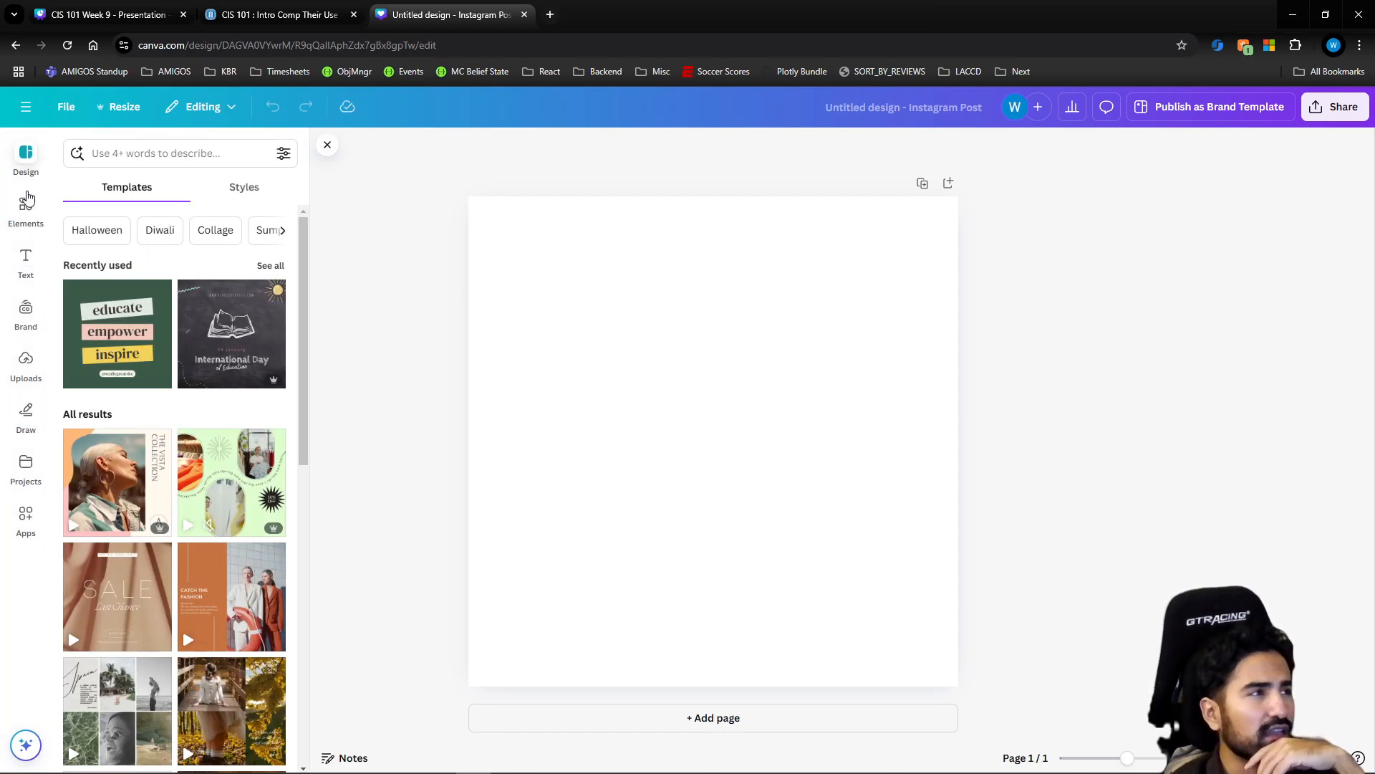
pyautogui.click(27, 207)
pyautogui.click(27, 260)
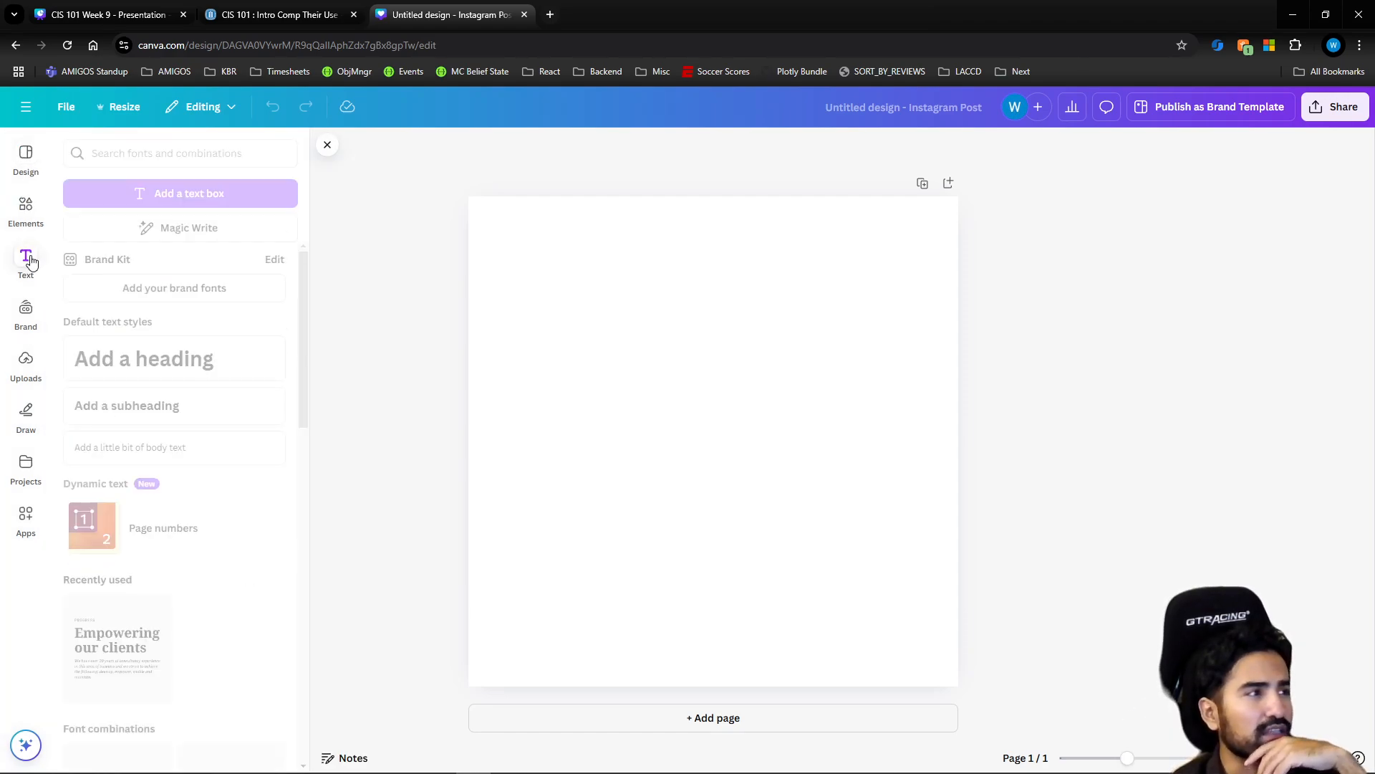
# Look through the available design styles, including combinations, color palettes and font sets, and the Instagram post templates
pyautogui.click(33, 176)
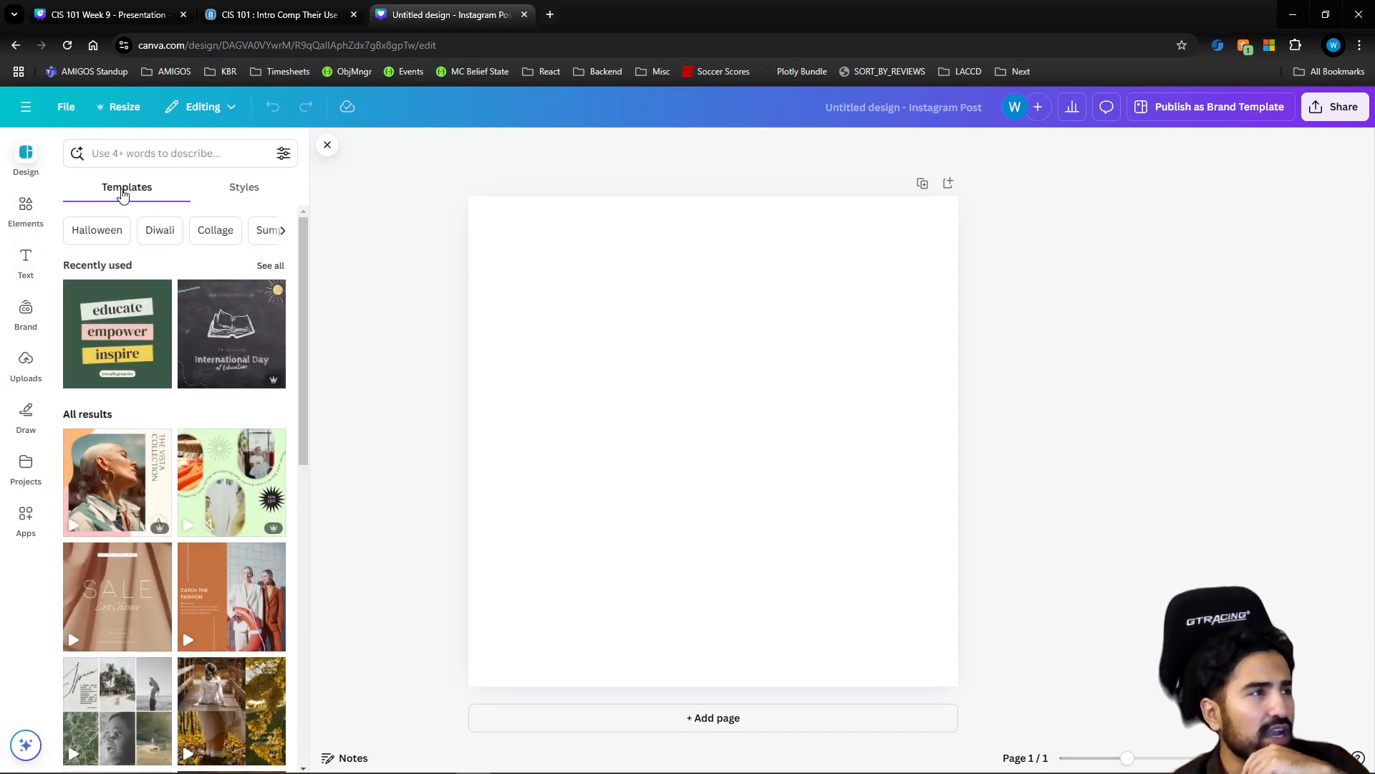
pyautogui.click(207, 189)
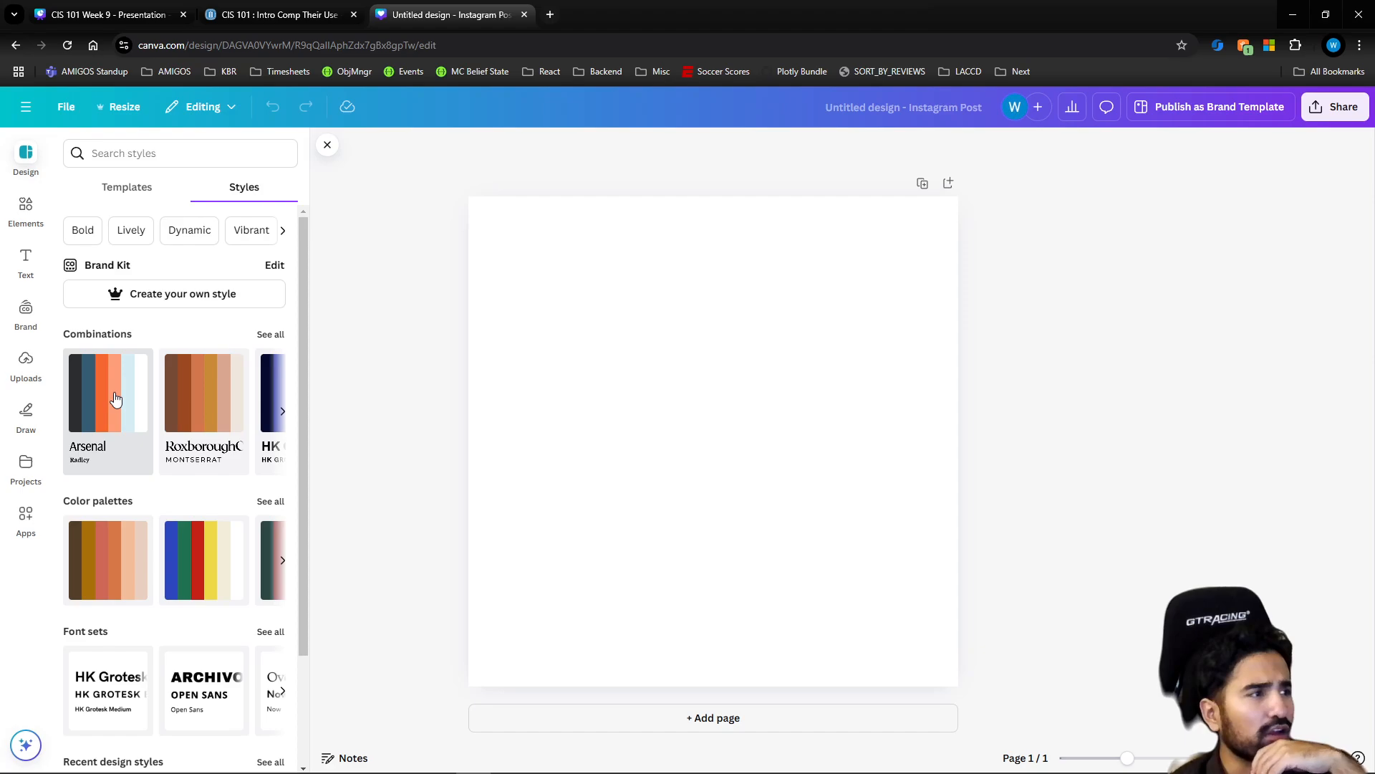
pyautogui.scroll(-2, 115, 399)
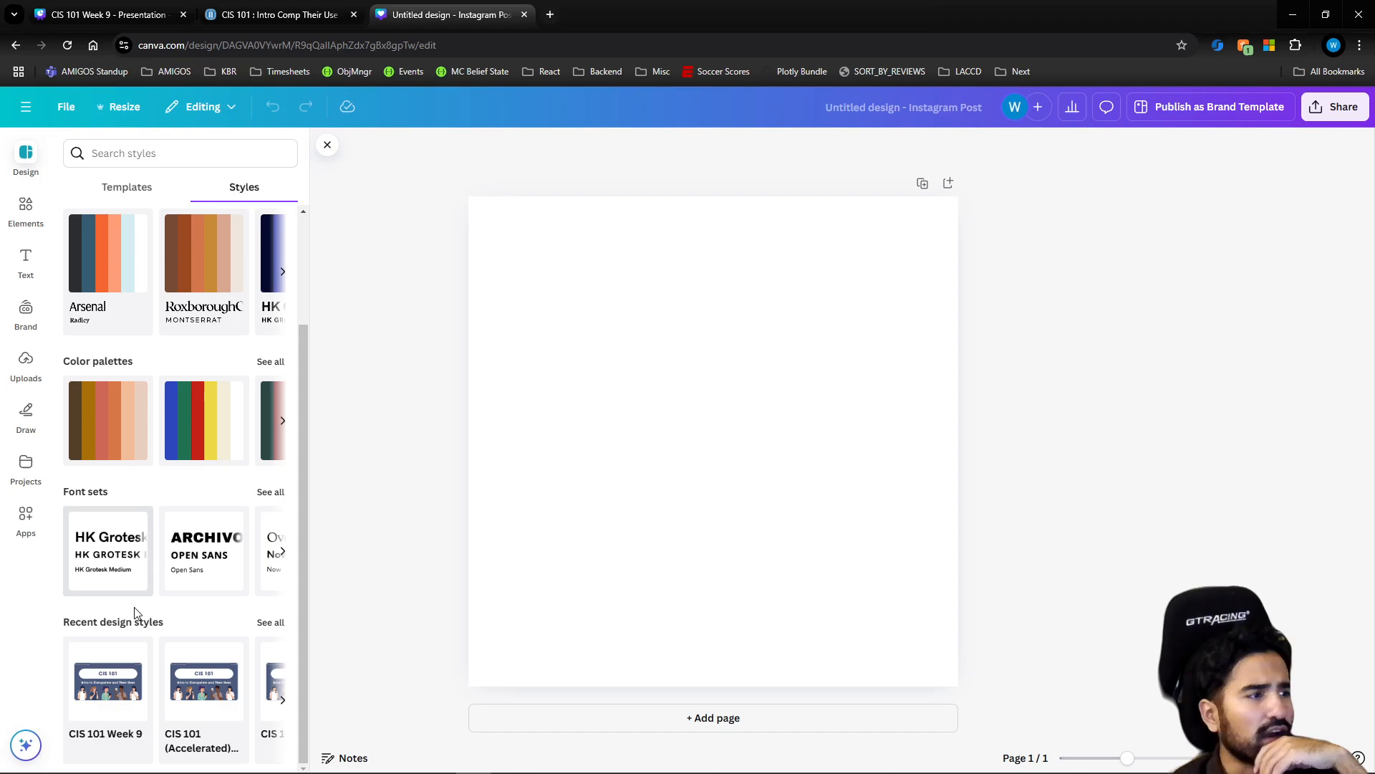
pyautogui.scroll(2, 97, 347)
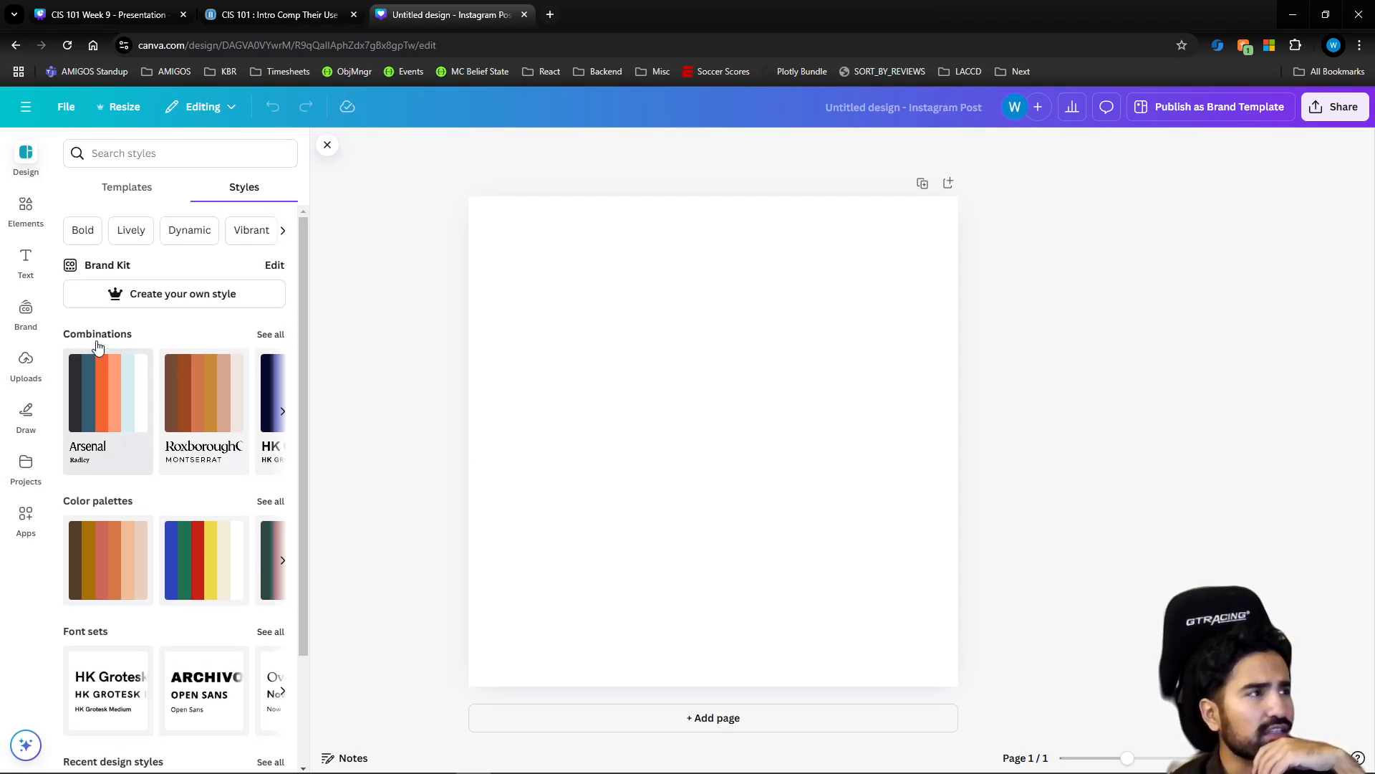
pyautogui.click(101, 189)
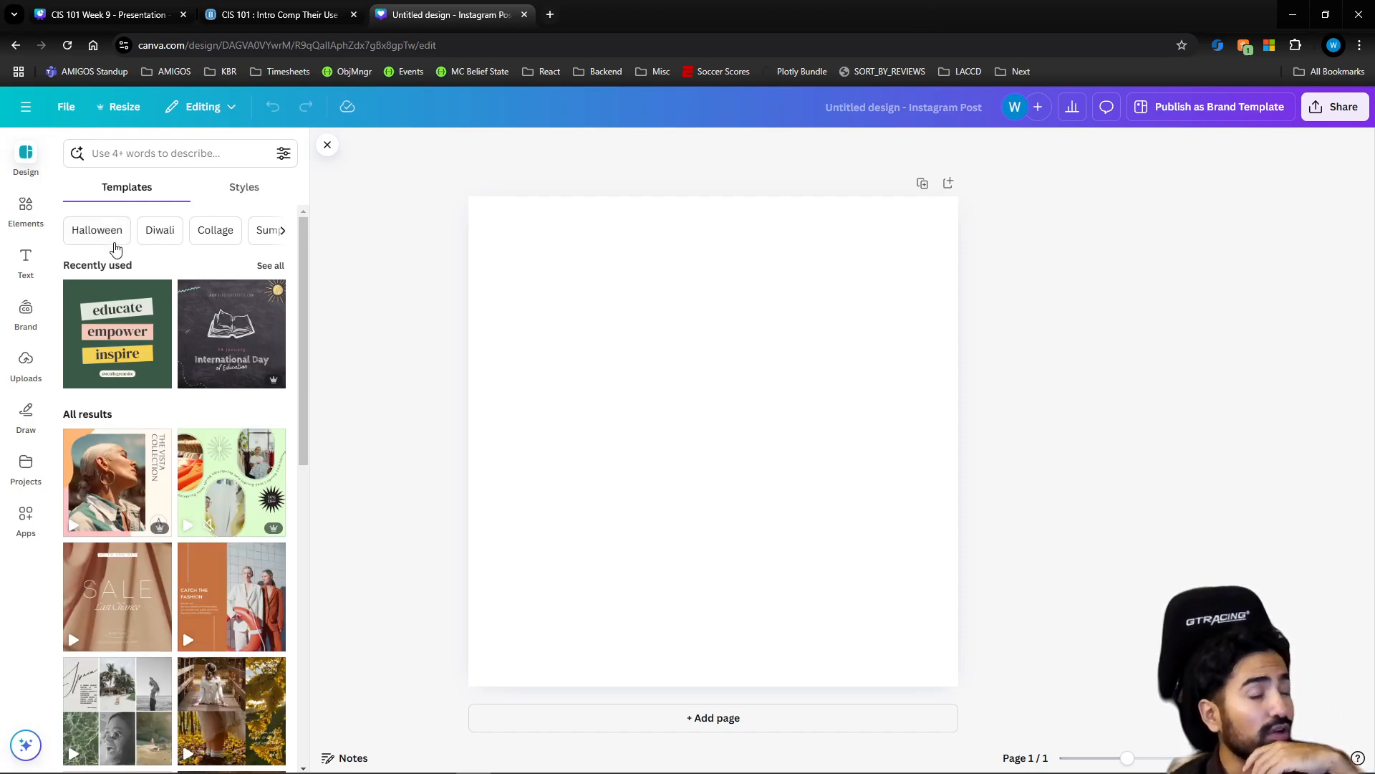
pyautogui.scroll(-2, 143, 355)
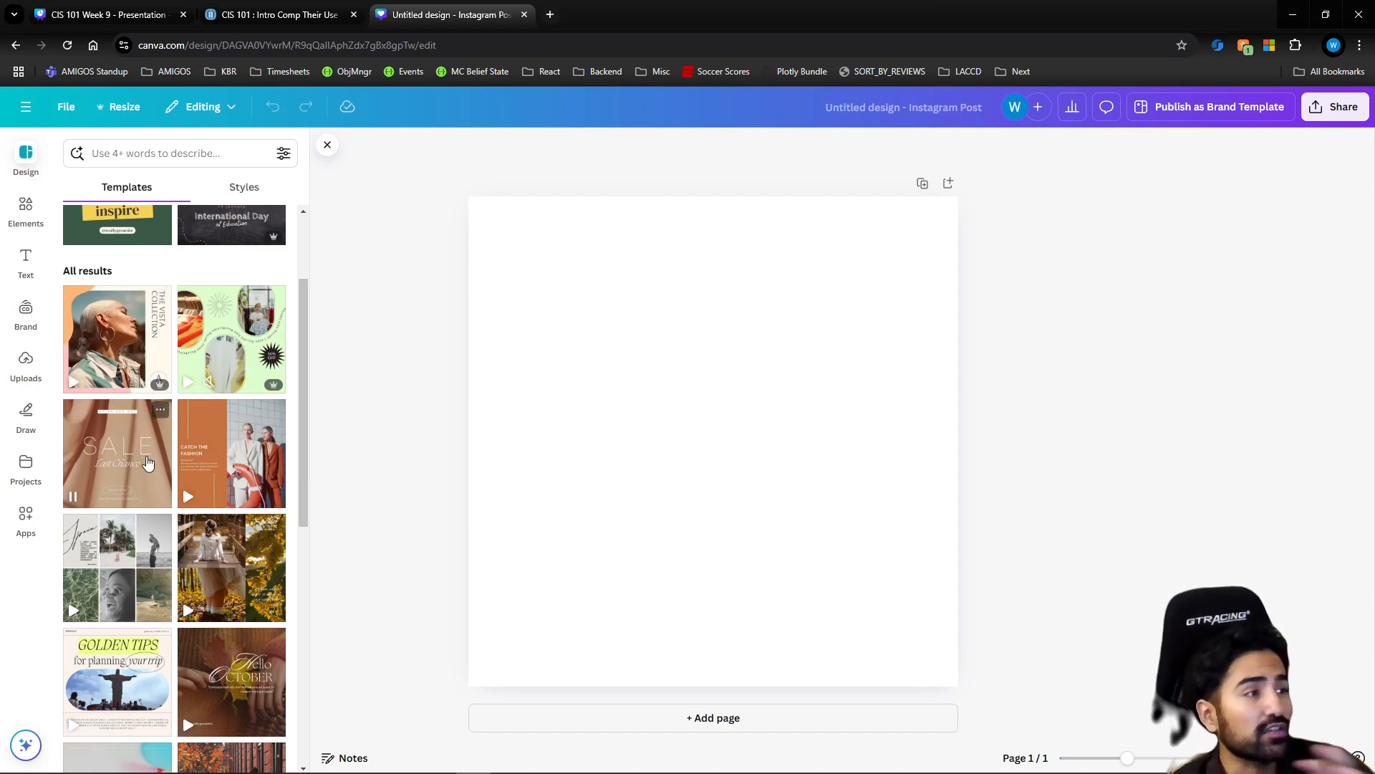
# Search the Instagram post templates for "sales"
pyautogui.scroll(-7, 133, 444)
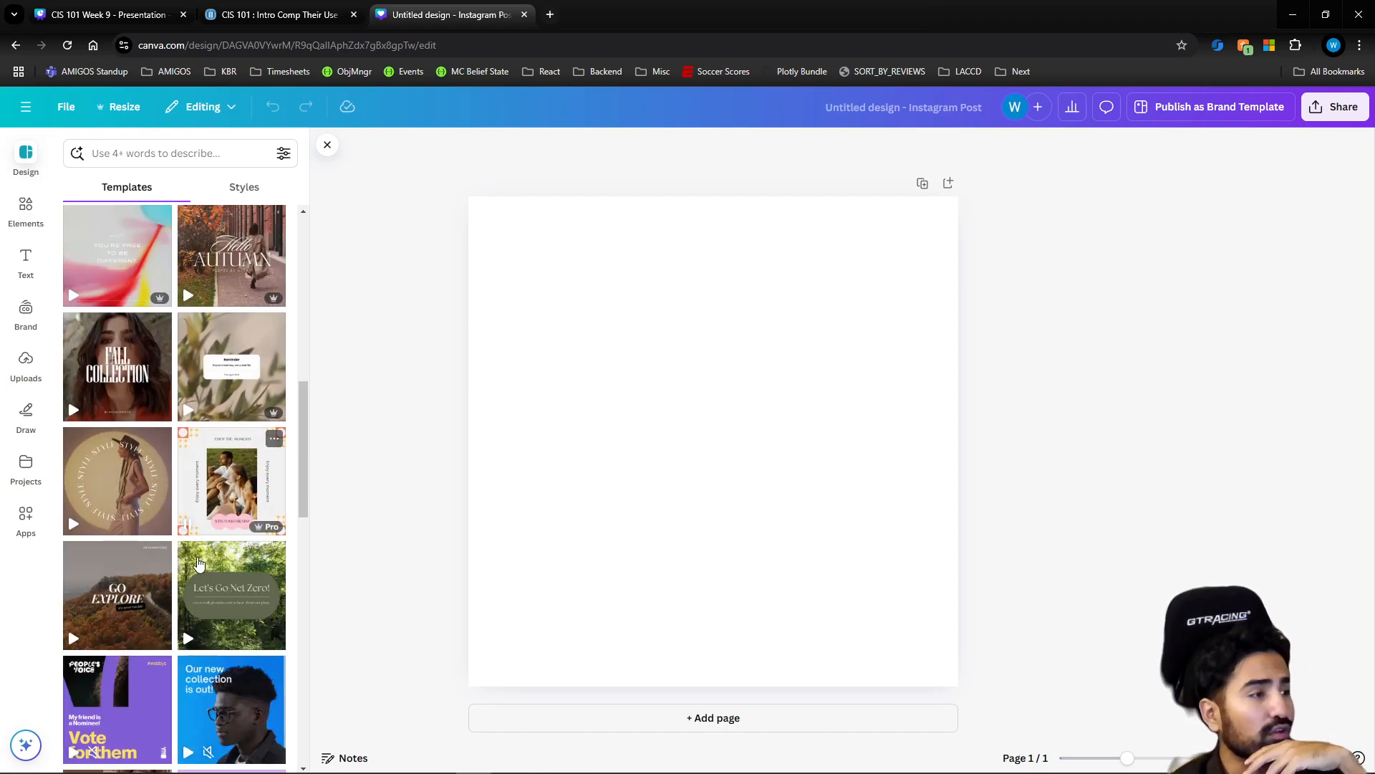
pyautogui.scroll(-3, 144, 430)
pyautogui.scroll(5, 162, 391)
pyautogui.click(118, 188)
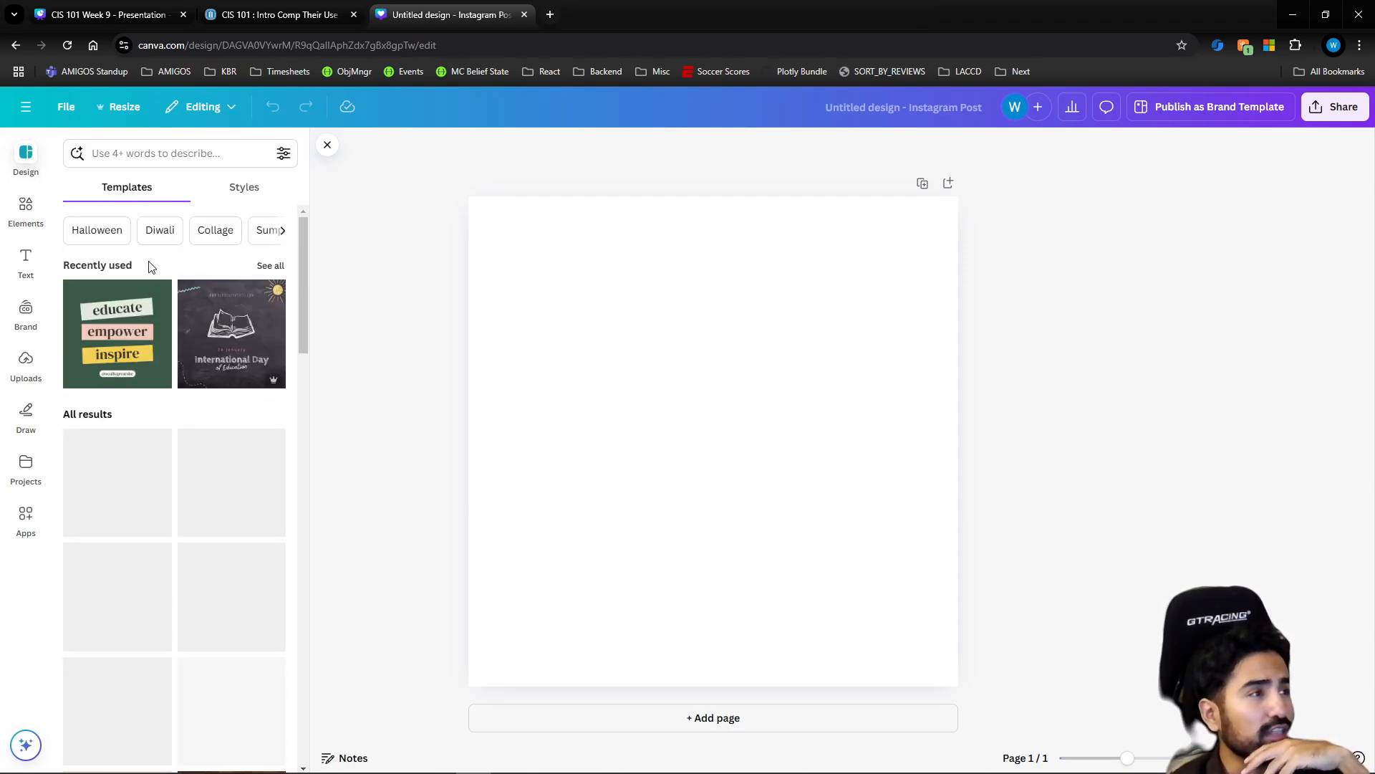
pyautogui.click(153, 162)
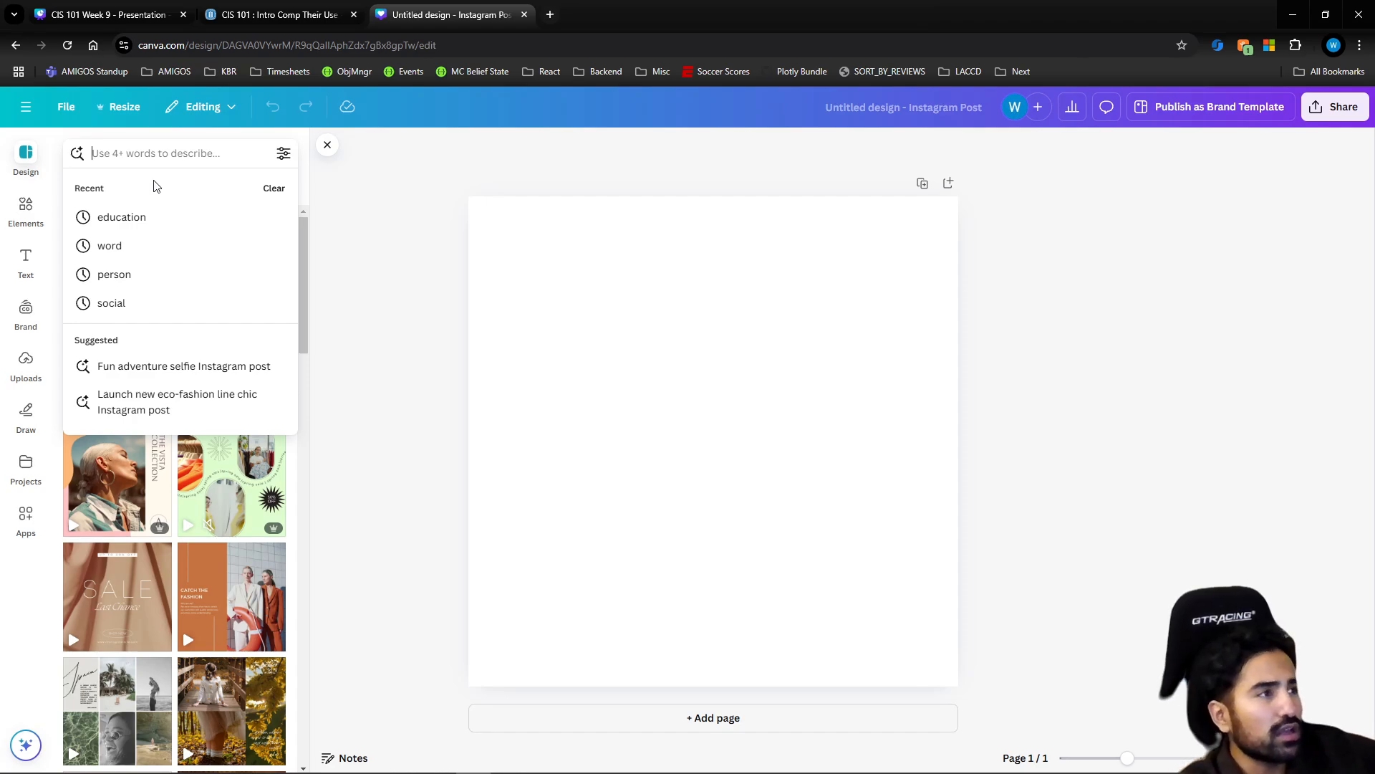
pyautogui.write('sales')
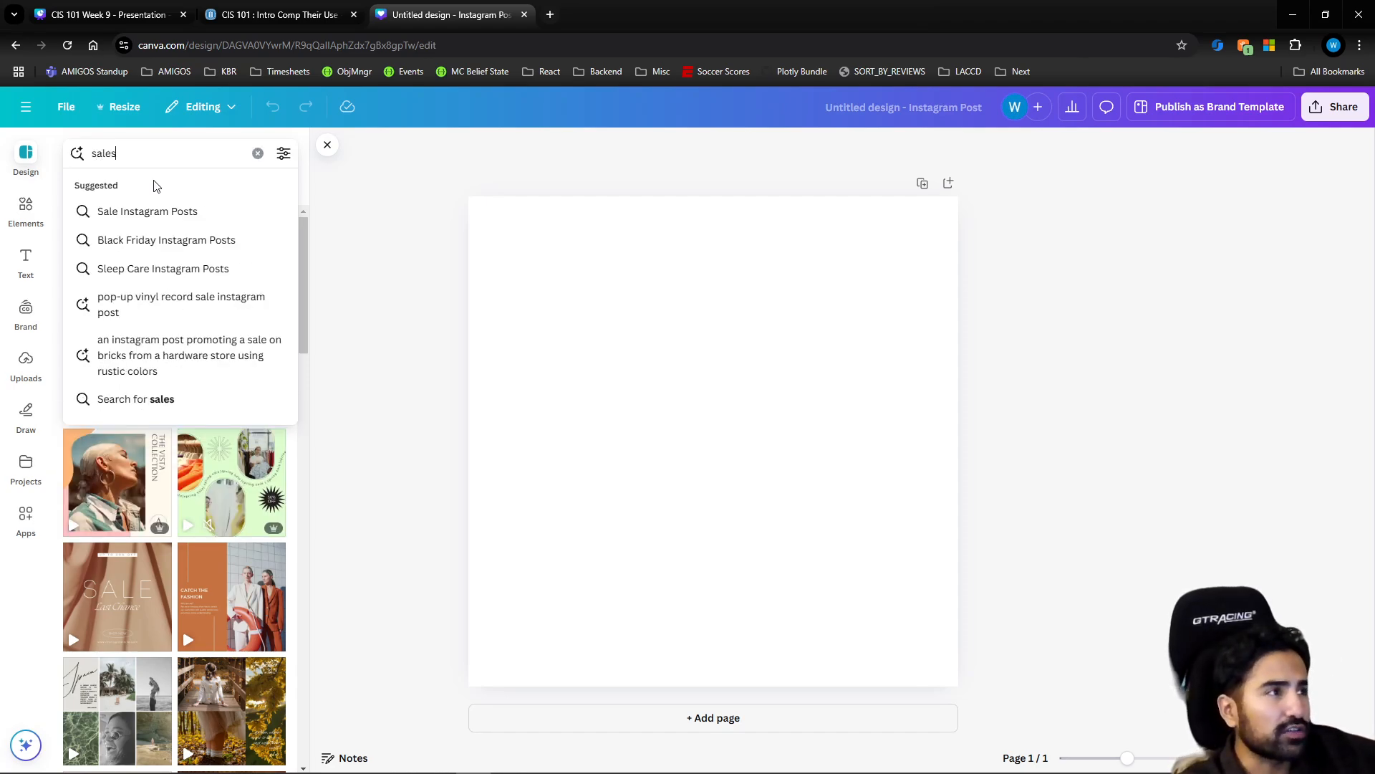
pyautogui.press('Return')
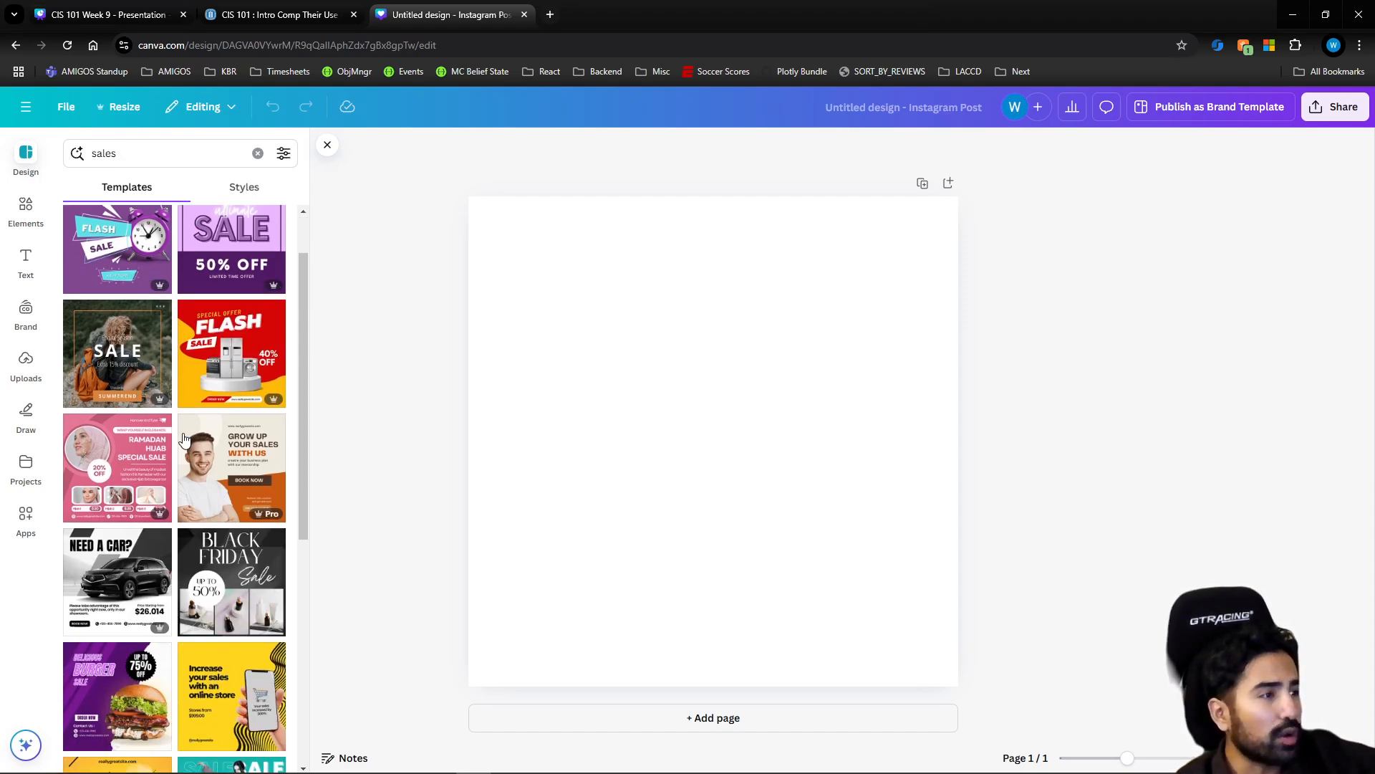
# Browse the sales templates and apply the Gradient Blue Modern Sale Instagram Post template with the "HUGE SALE" headline to the page
pyautogui.scroll(-2, 150, 383)
pyautogui.scroll(2, 144, 387)
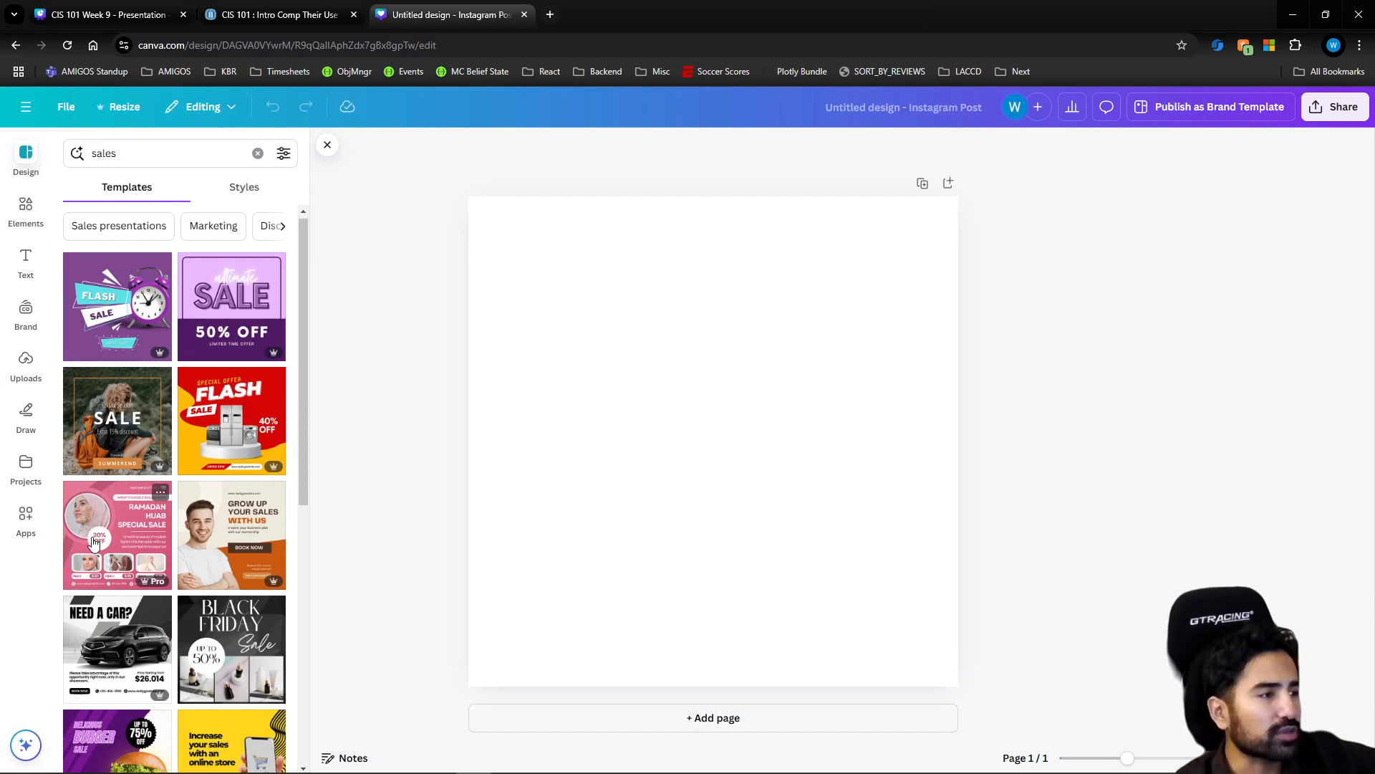
pyautogui.scroll(-2, 121, 509)
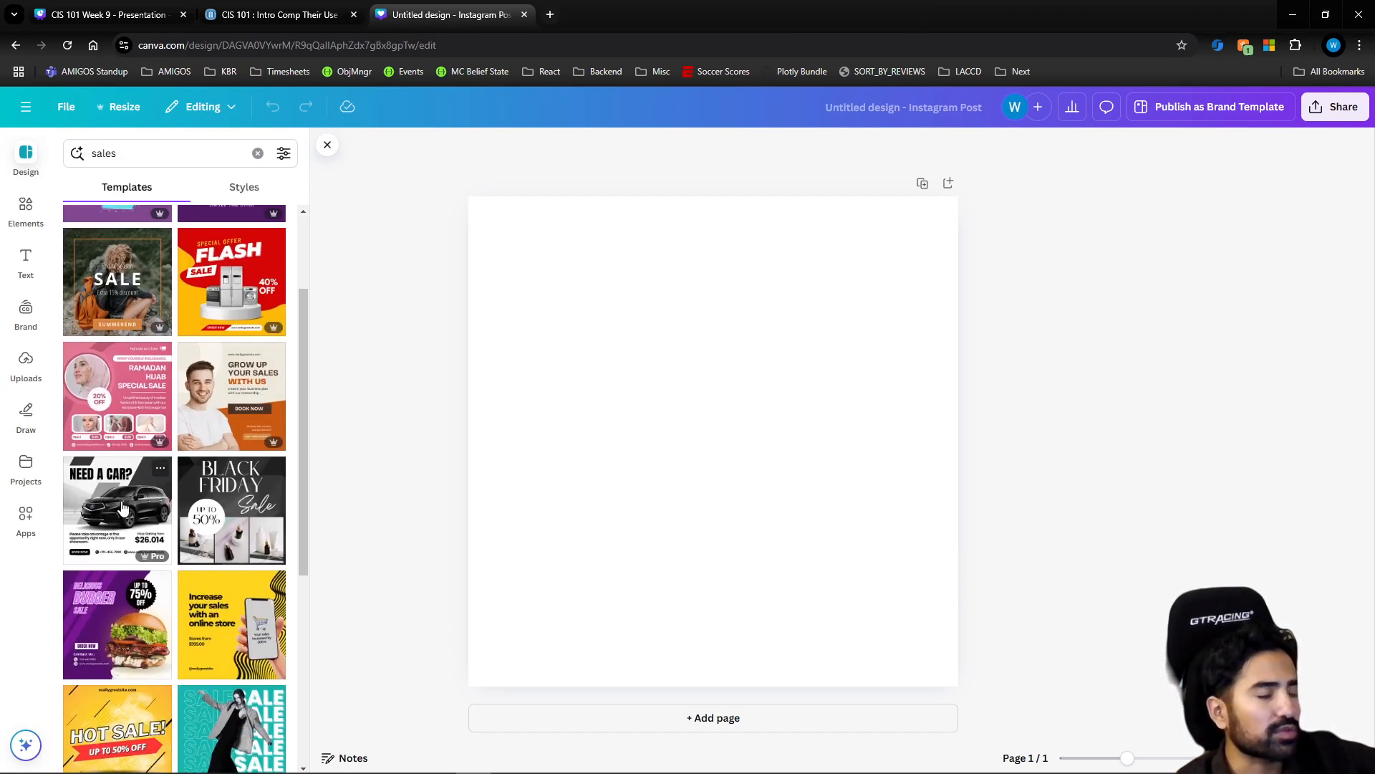
pyautogui.scroll(-1, 125, 505)
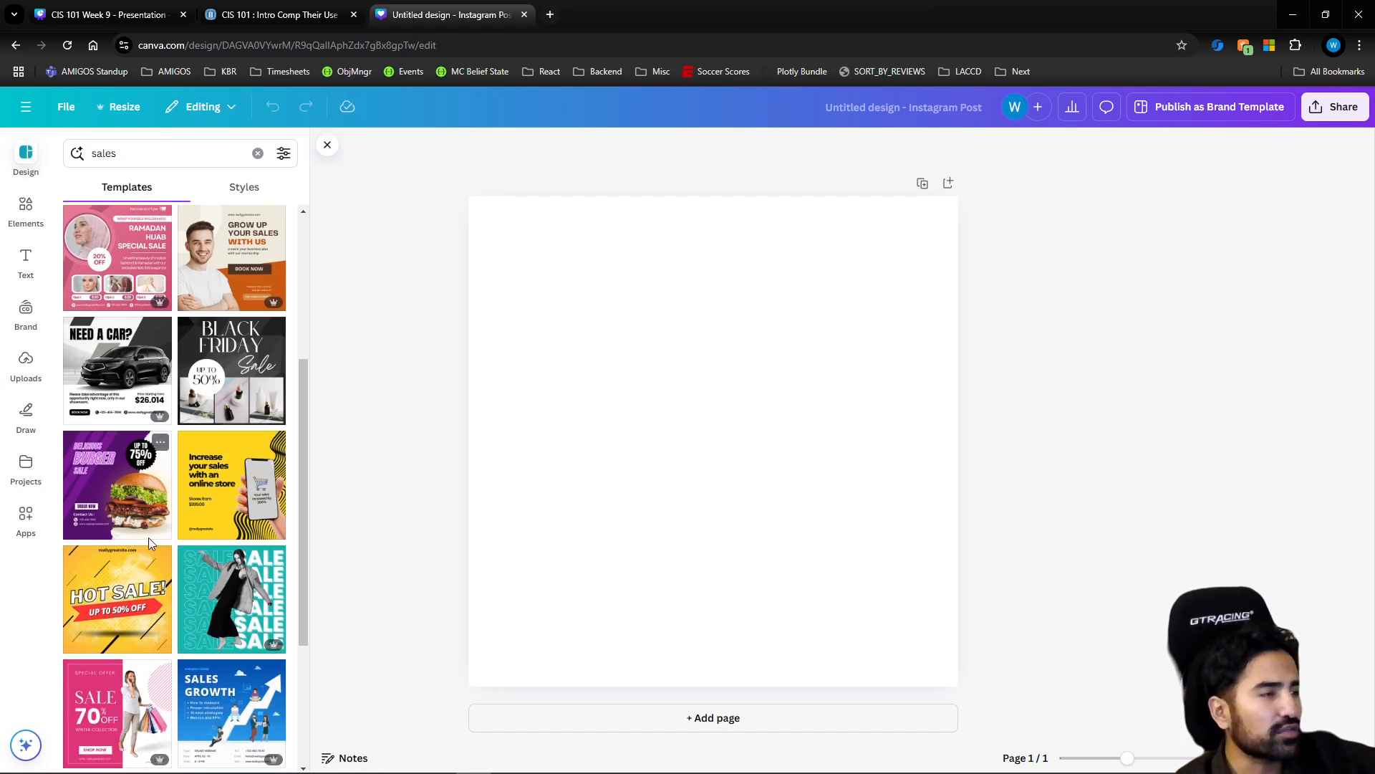
pyautogui.scroll(-1, 148, 537)
pyautogui.scroll(-1, 143, 520)
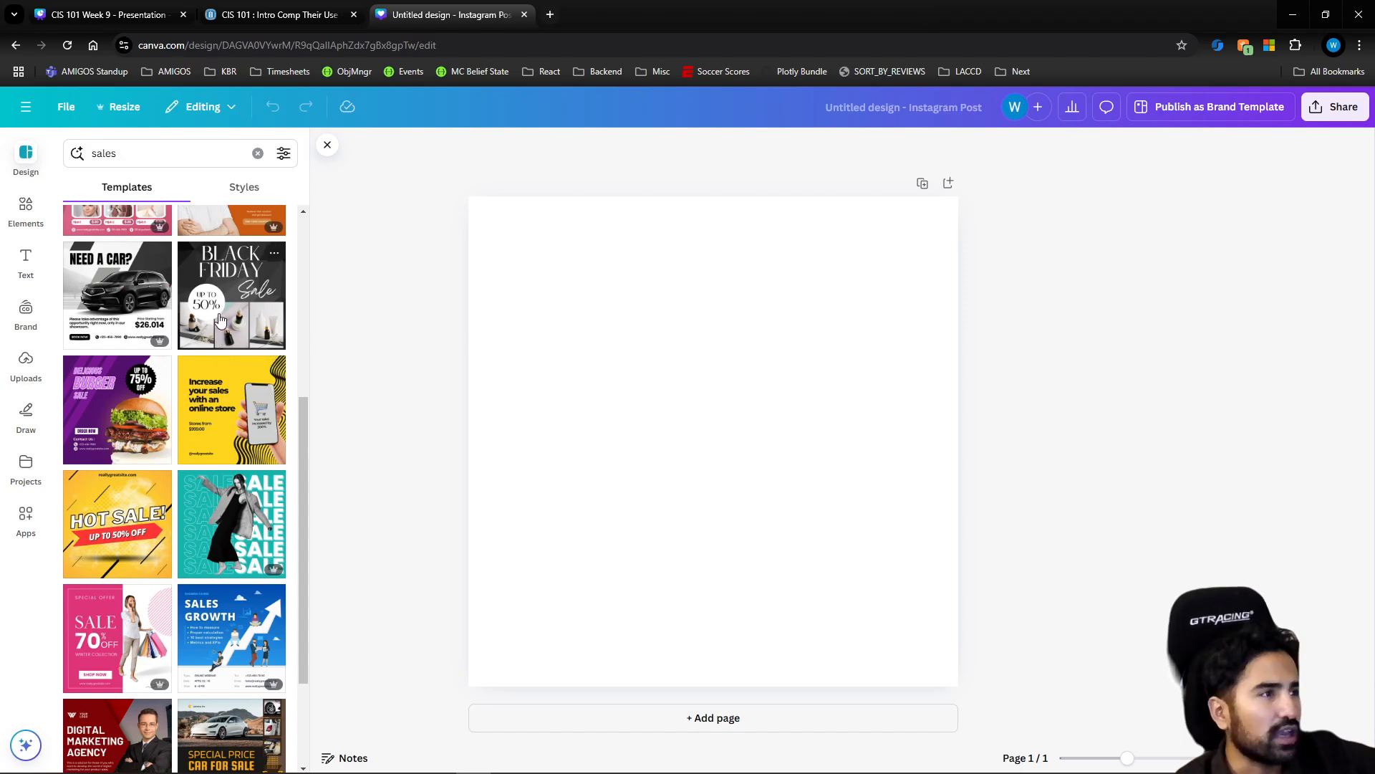
pyautogui.scroll(-1, 219, 459)
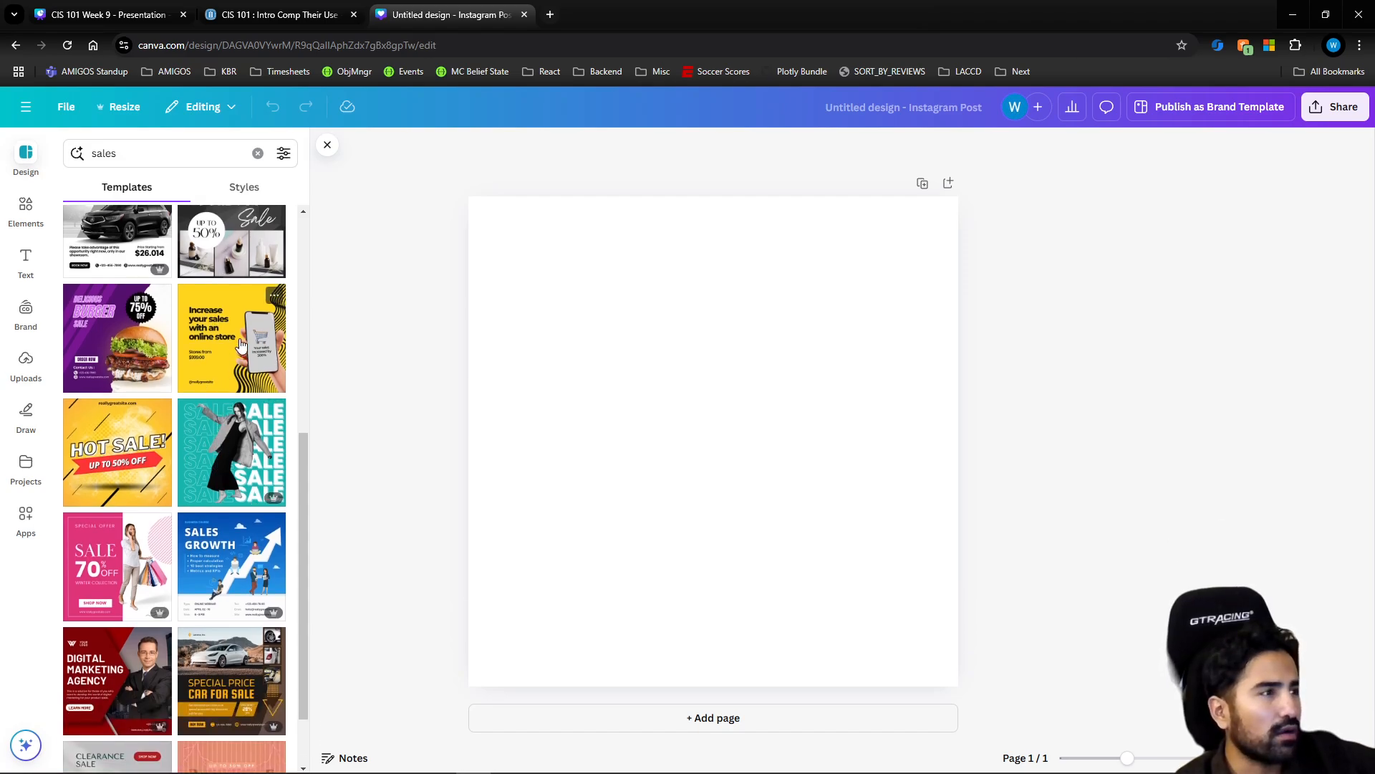
pyautogui.scroll(-3, 190, 503)
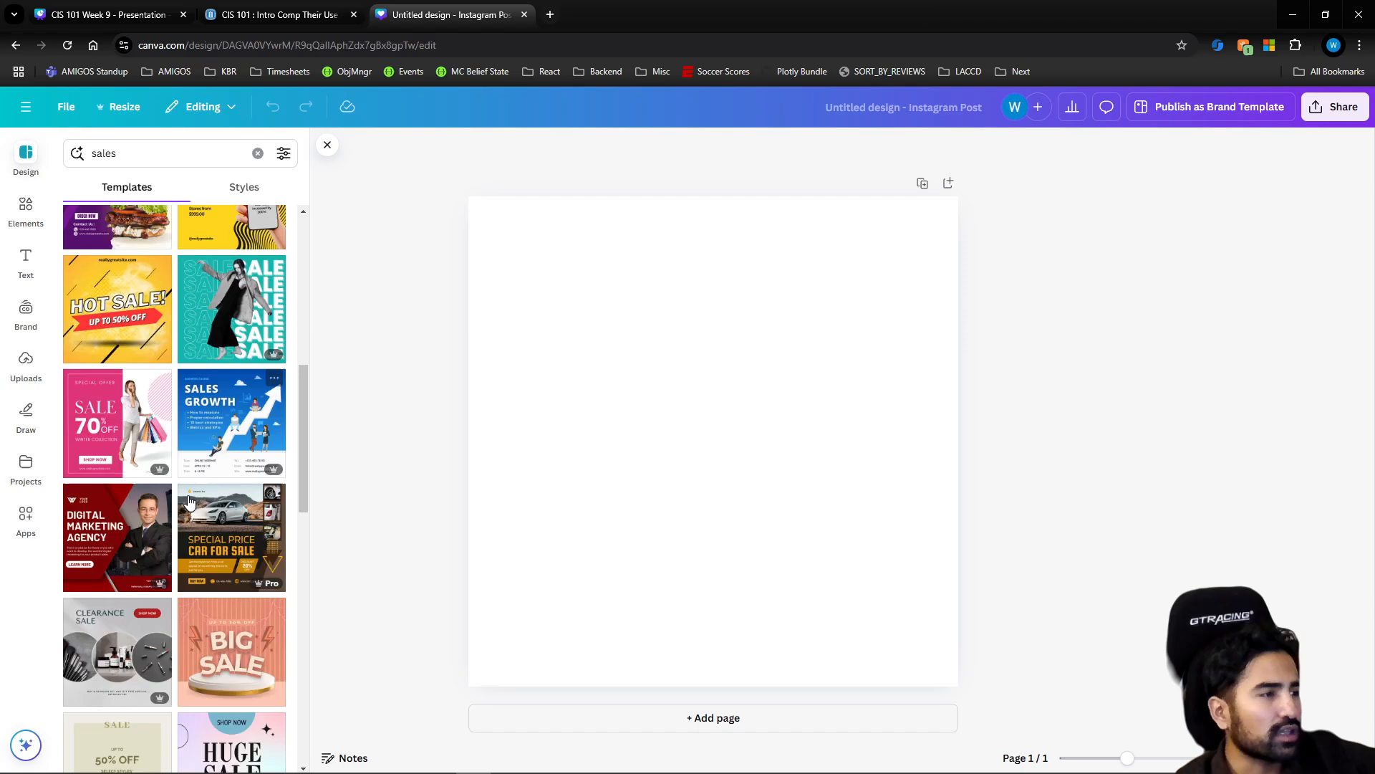
pyautogui.scroll(-3, 193, 498)
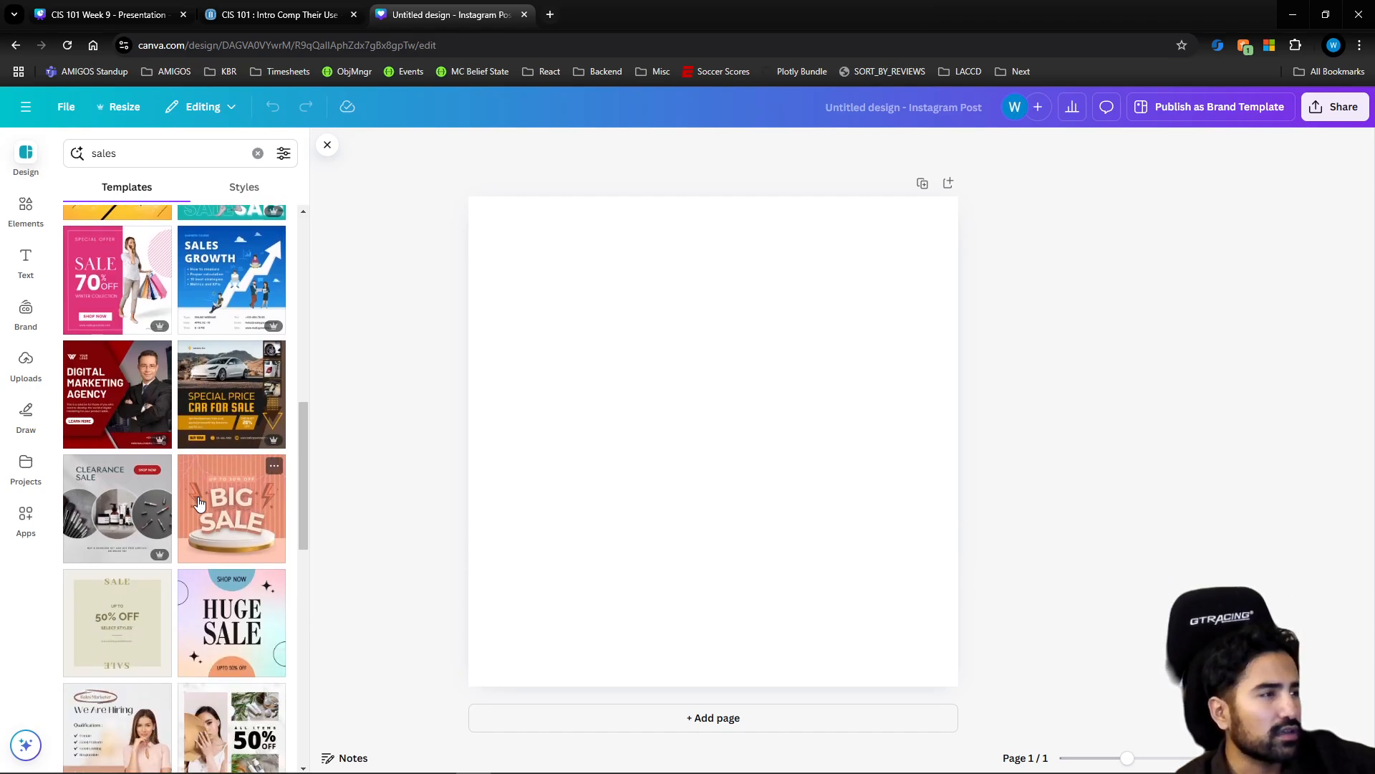
pyautogui.scroll(7, 204, 490)
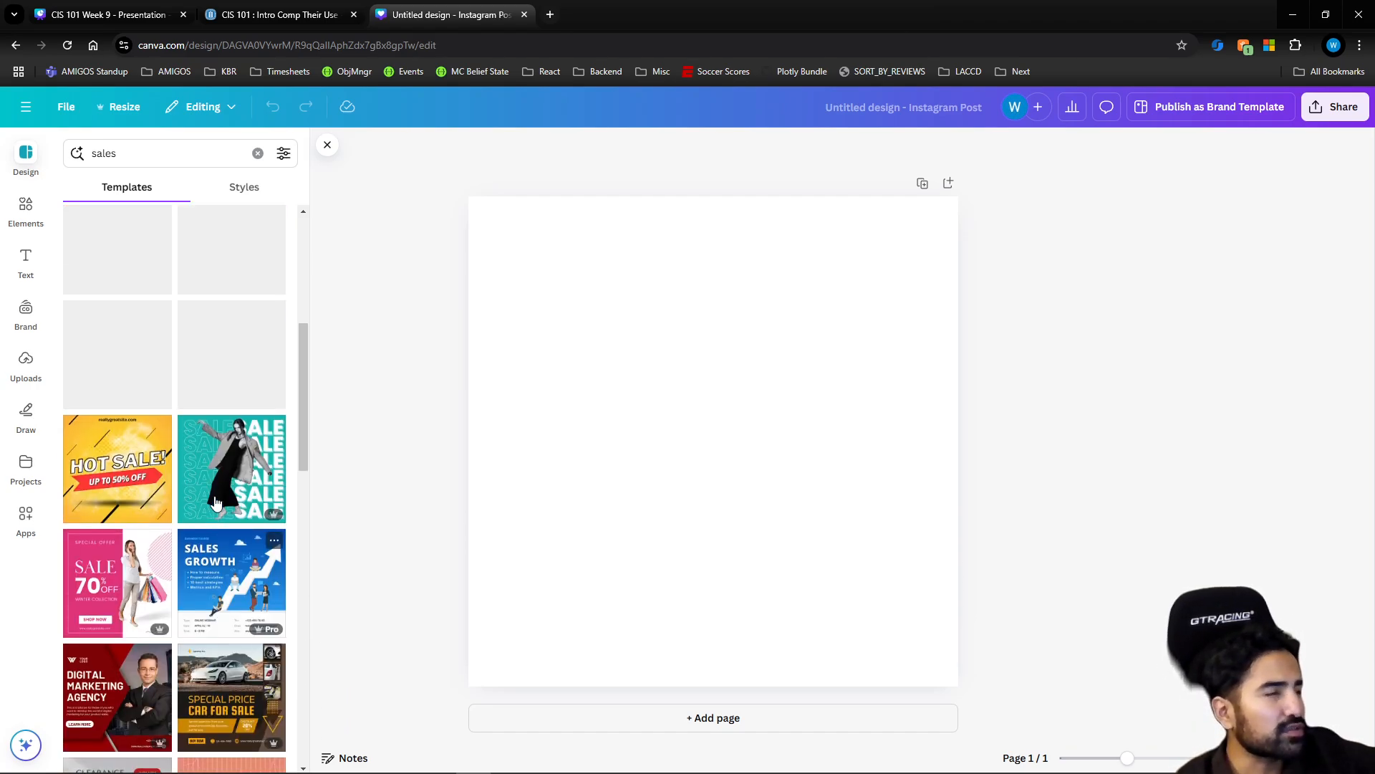
pyautogui.scroll(2, 206, 465)
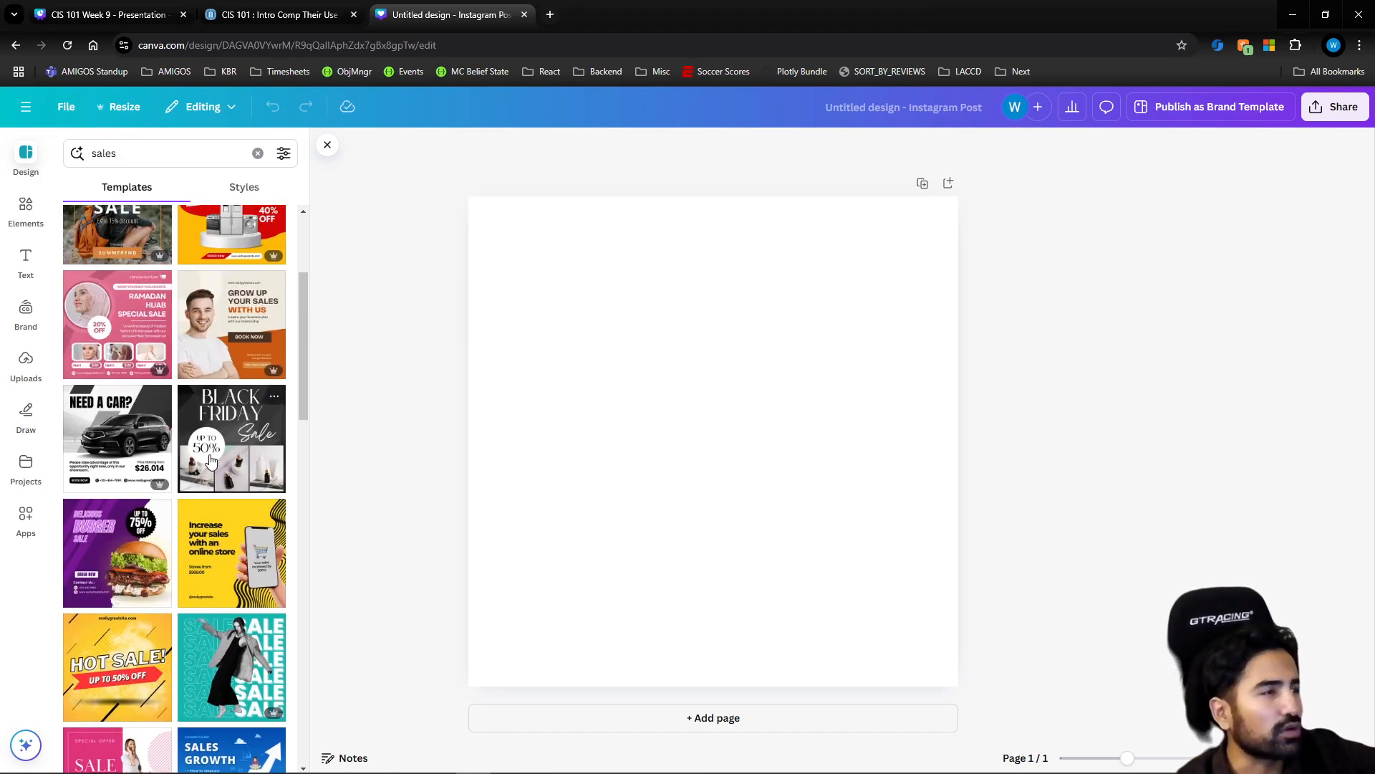
pyautogui.scroll(-4, 207, 458)
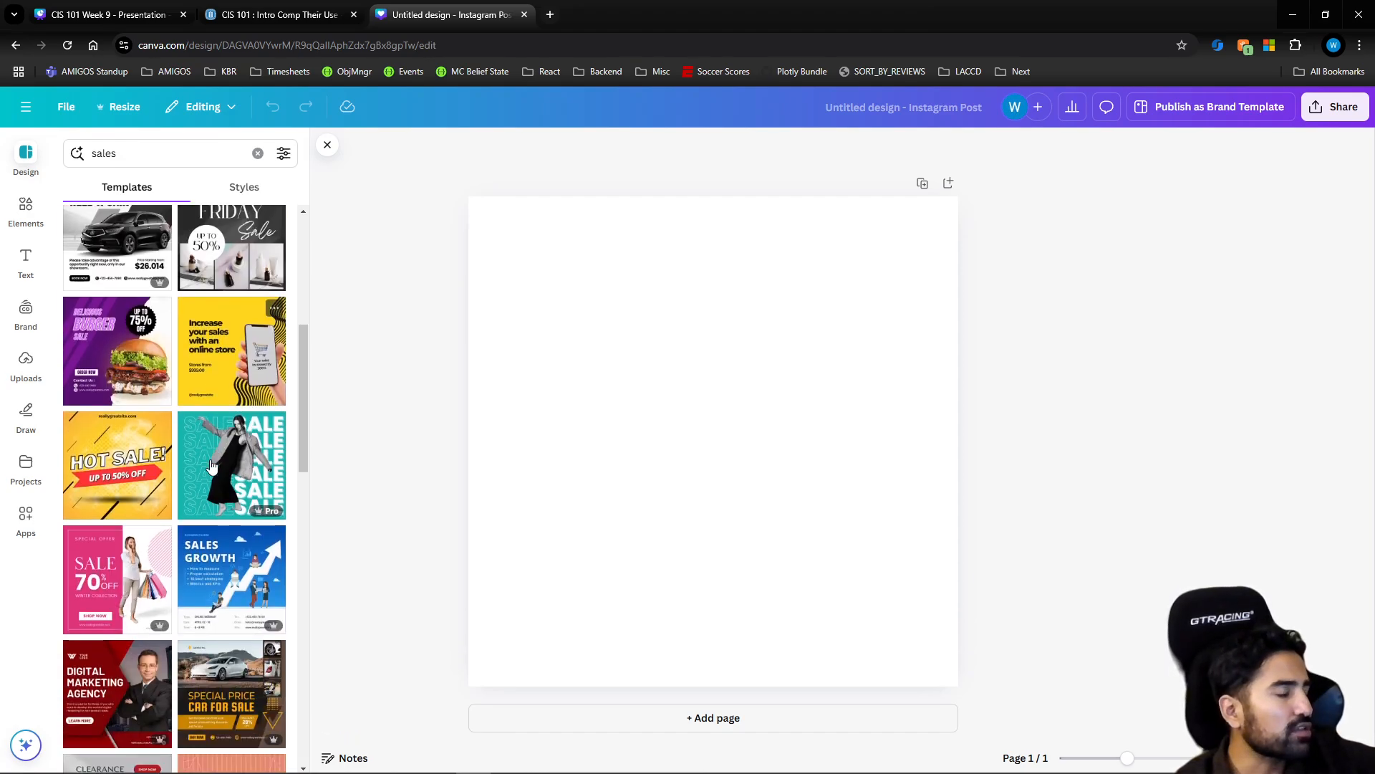
pyautogui.scroll(-4, 219, 470)
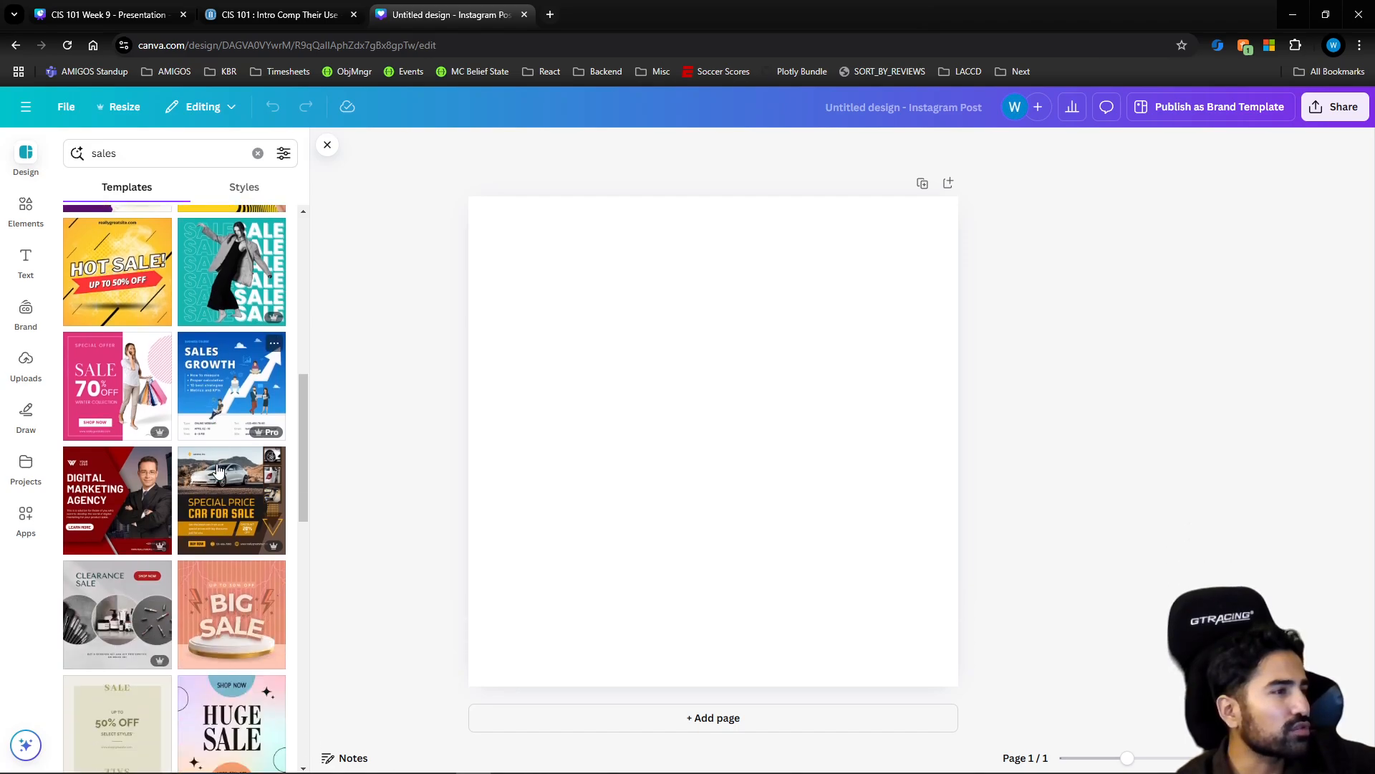
pyautogui.scroll(-1, 219, 471)
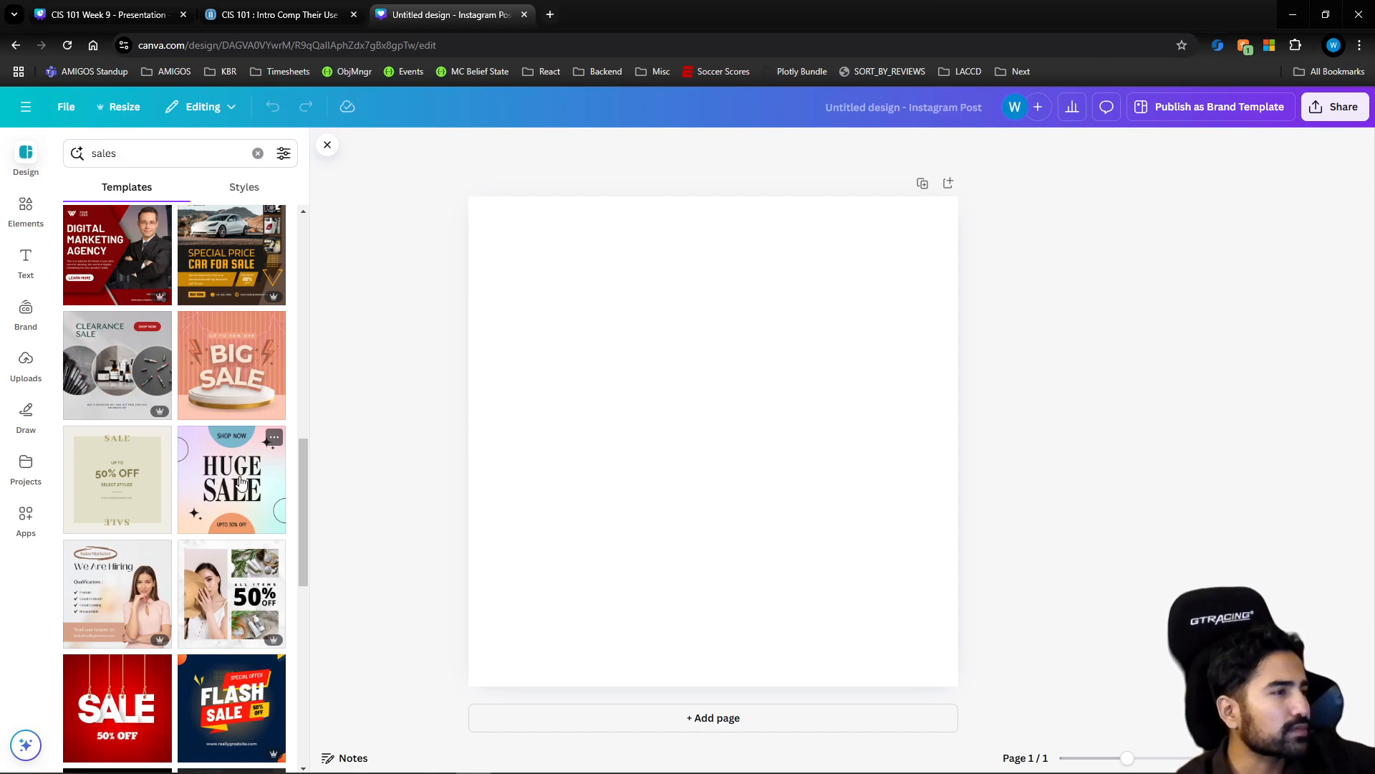
pyautogui.click(240, 477)
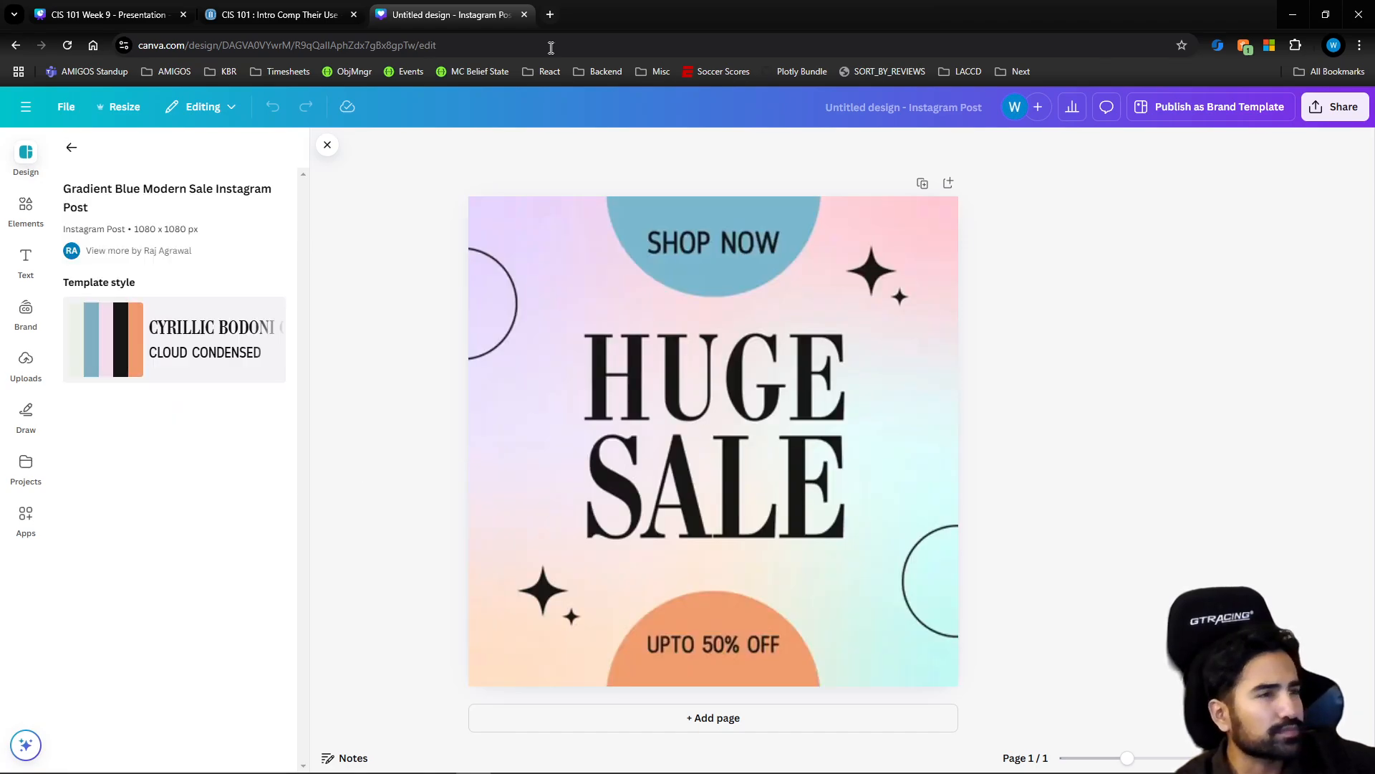
# Change the discount text in the orange half circle to "UPTO 25% OFF"
pyautogui.click(700, 307)
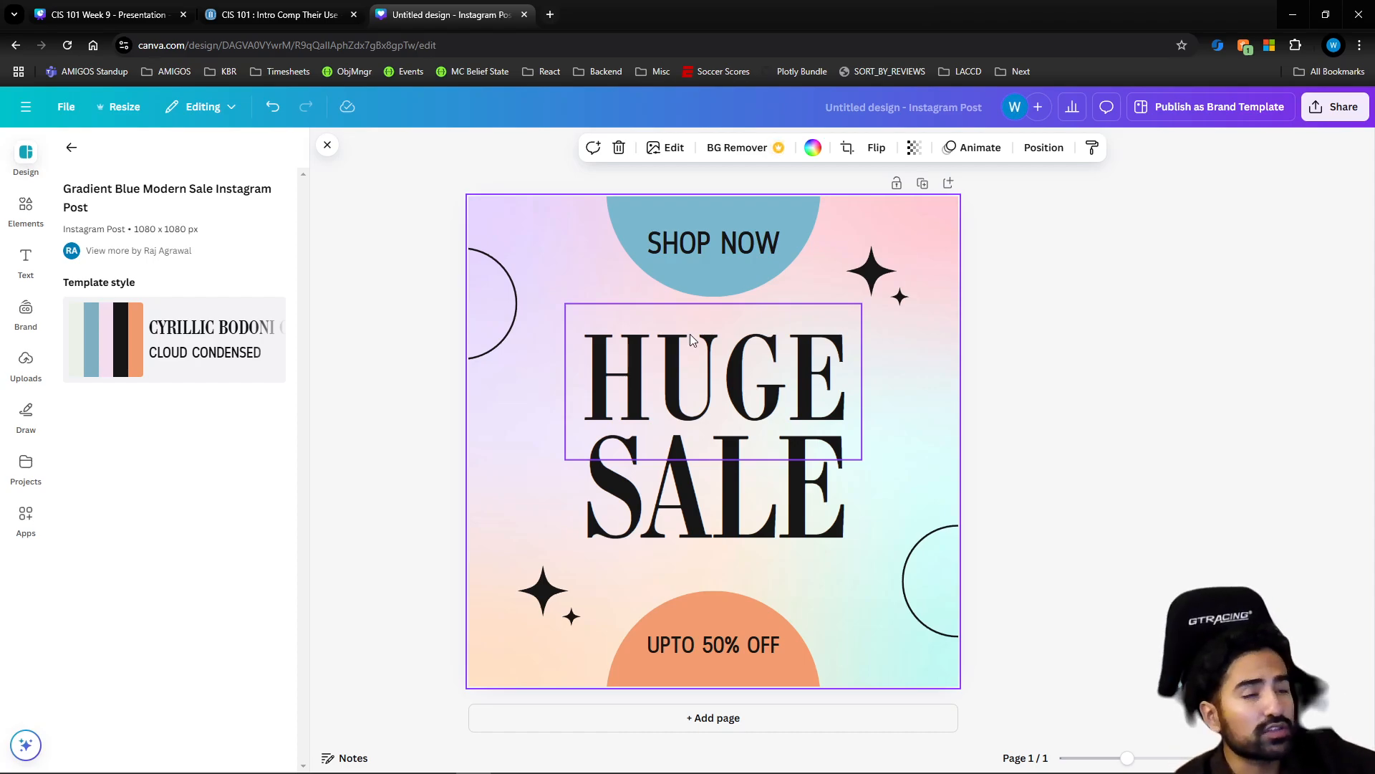
pyautogui.doubleClick(715, 643)
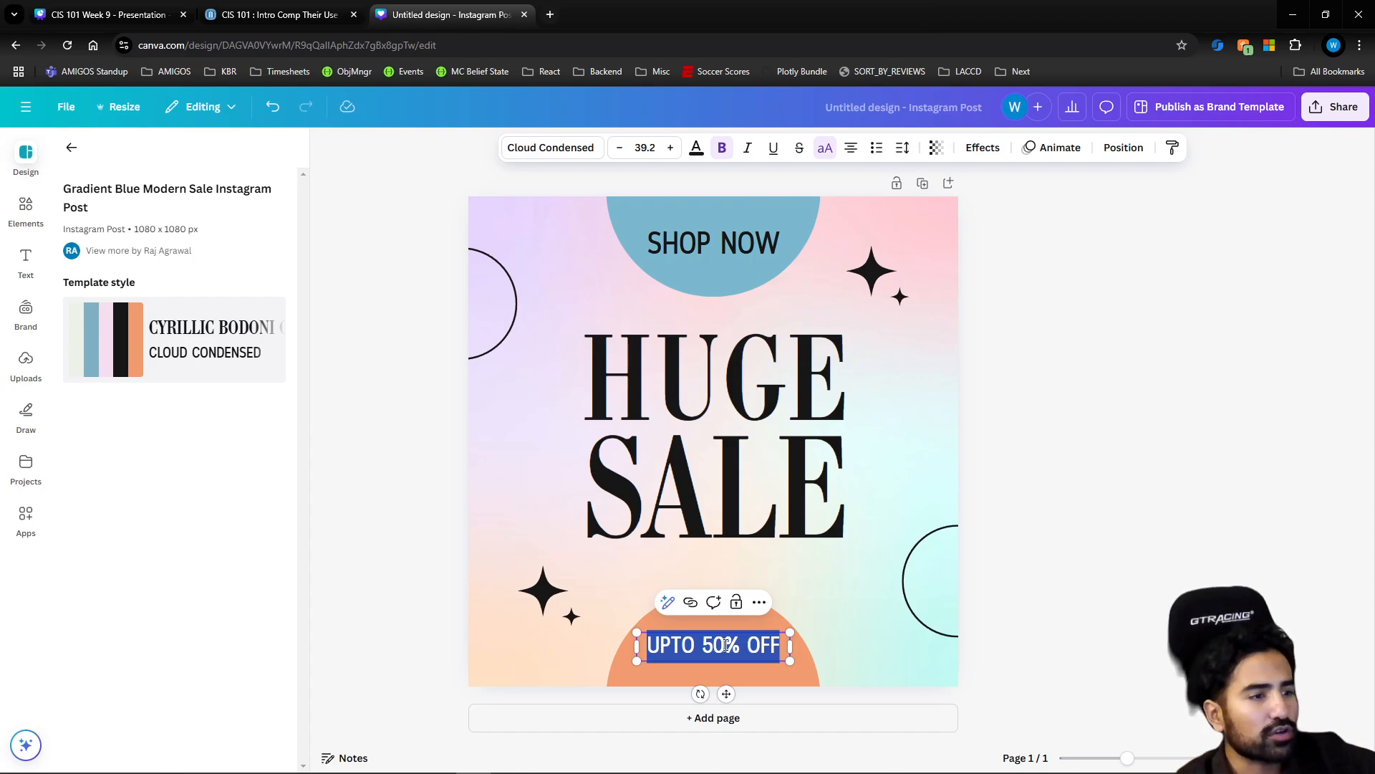
pyautogui.press('Escape')
pyautogui.press('BackSpace')
pyautogui.press('BackSpace')
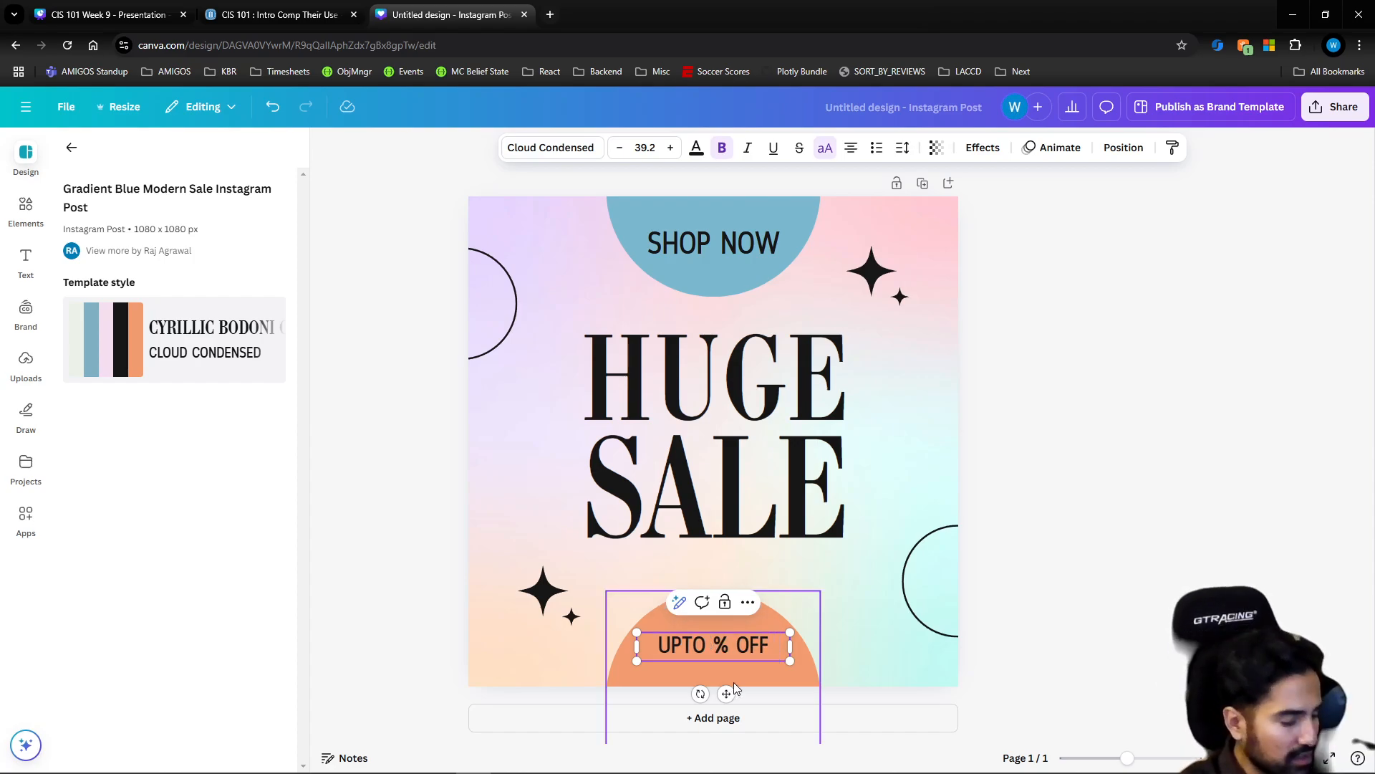
pyautogui.write('25')
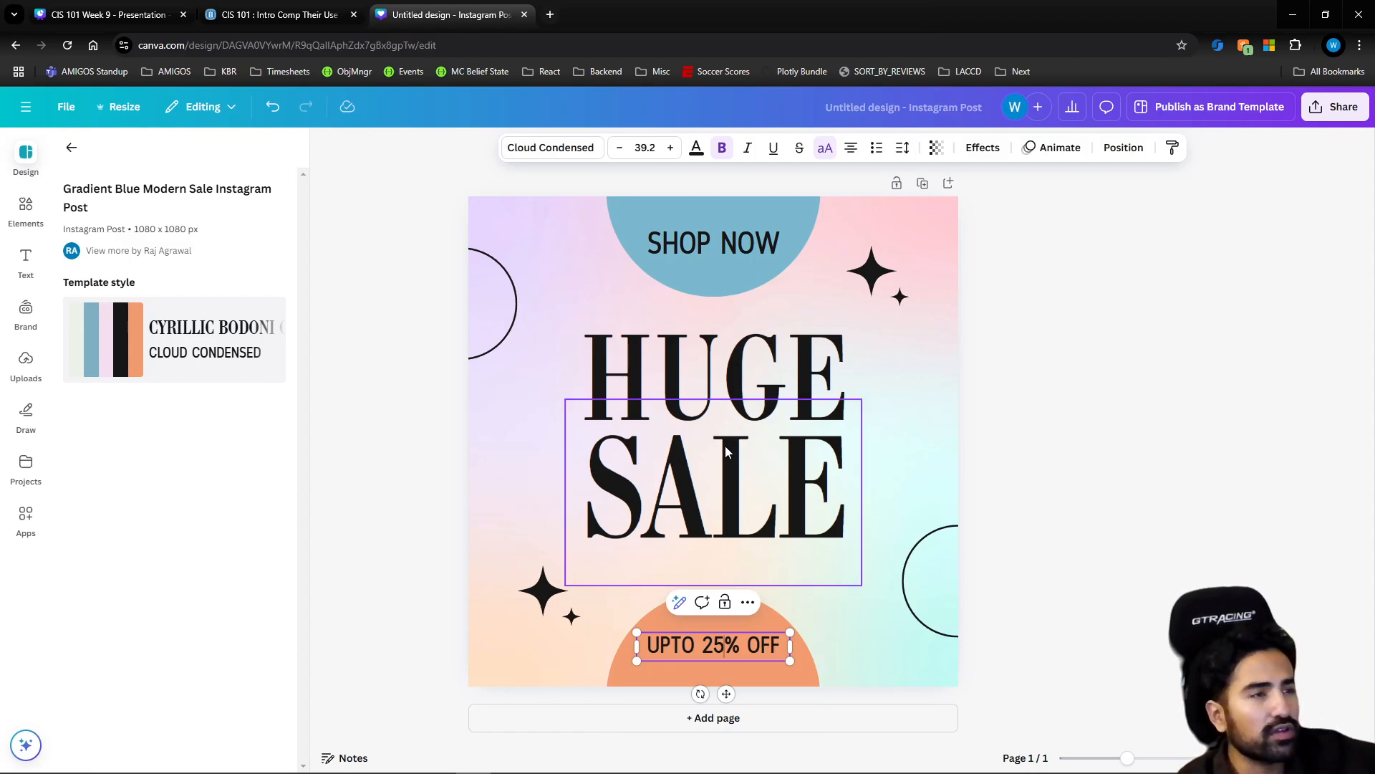
pyautogui.click(1060, 558)
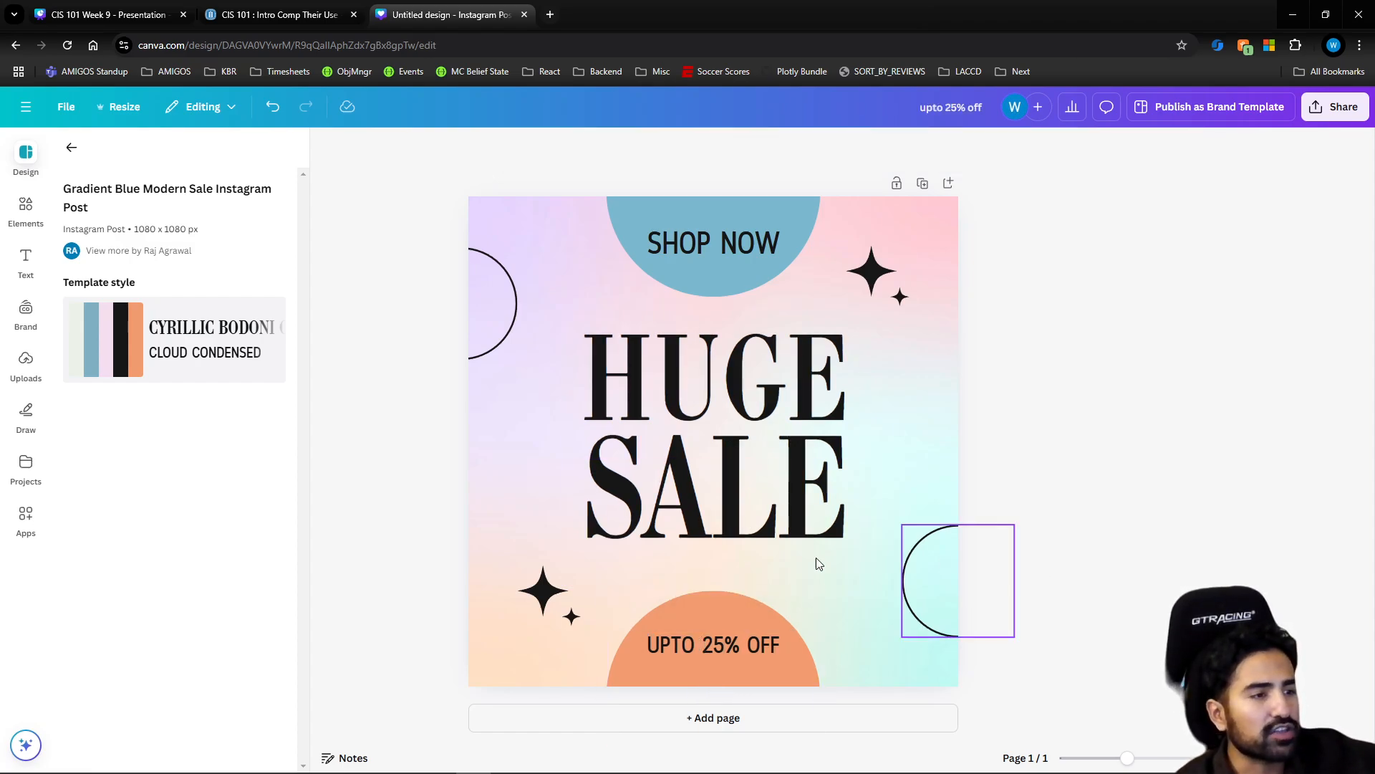
pyautogui.doubleClick(713, 385)
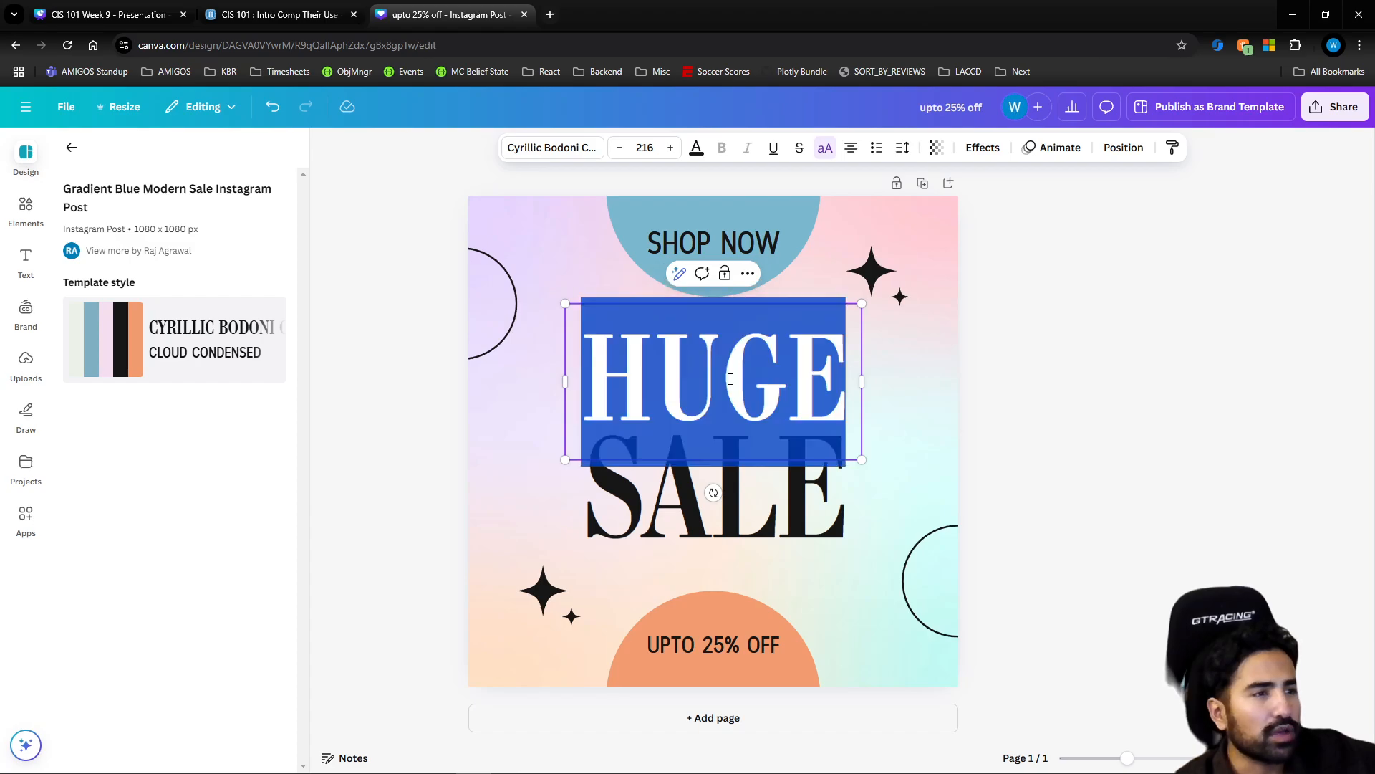
pyautogui.click(758, 389)
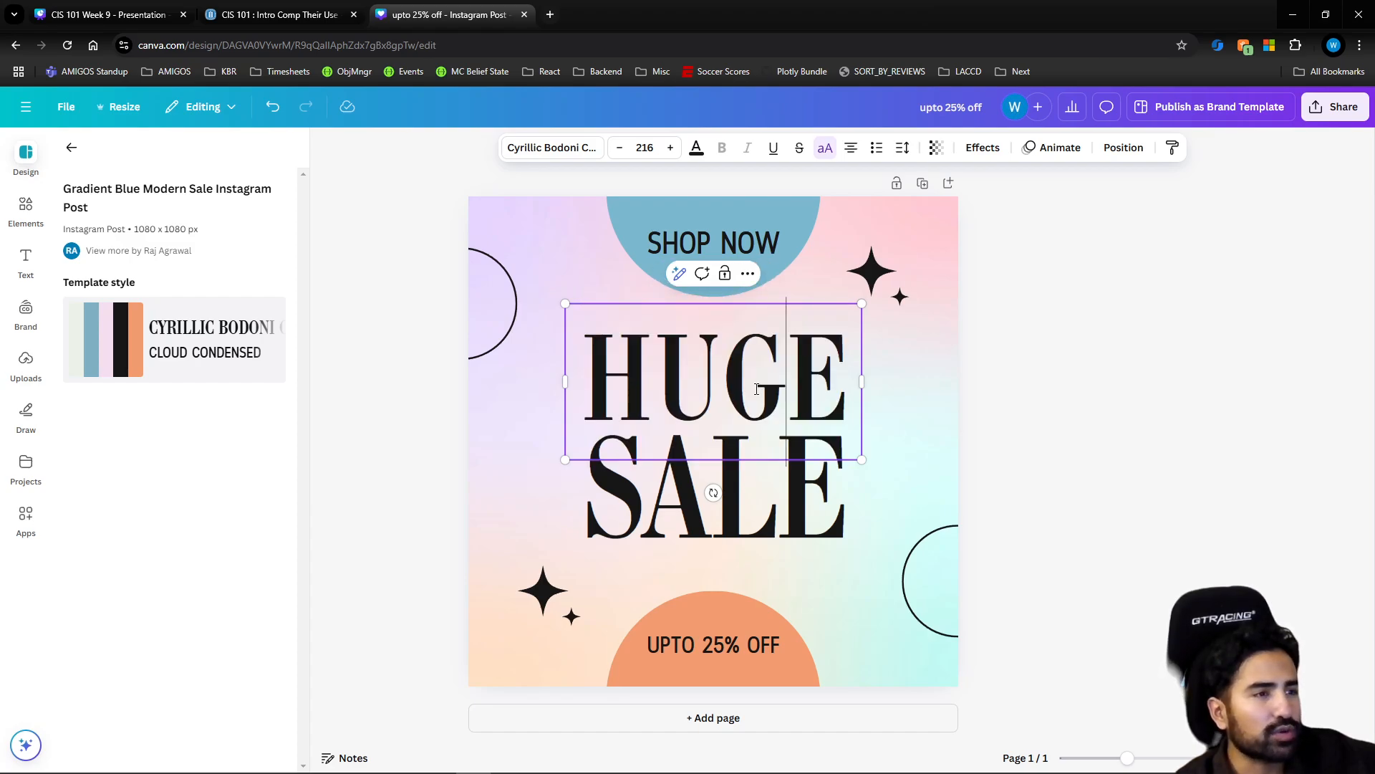
pyautogui.click(1038, 393)
pyautogui.click(768, 363)
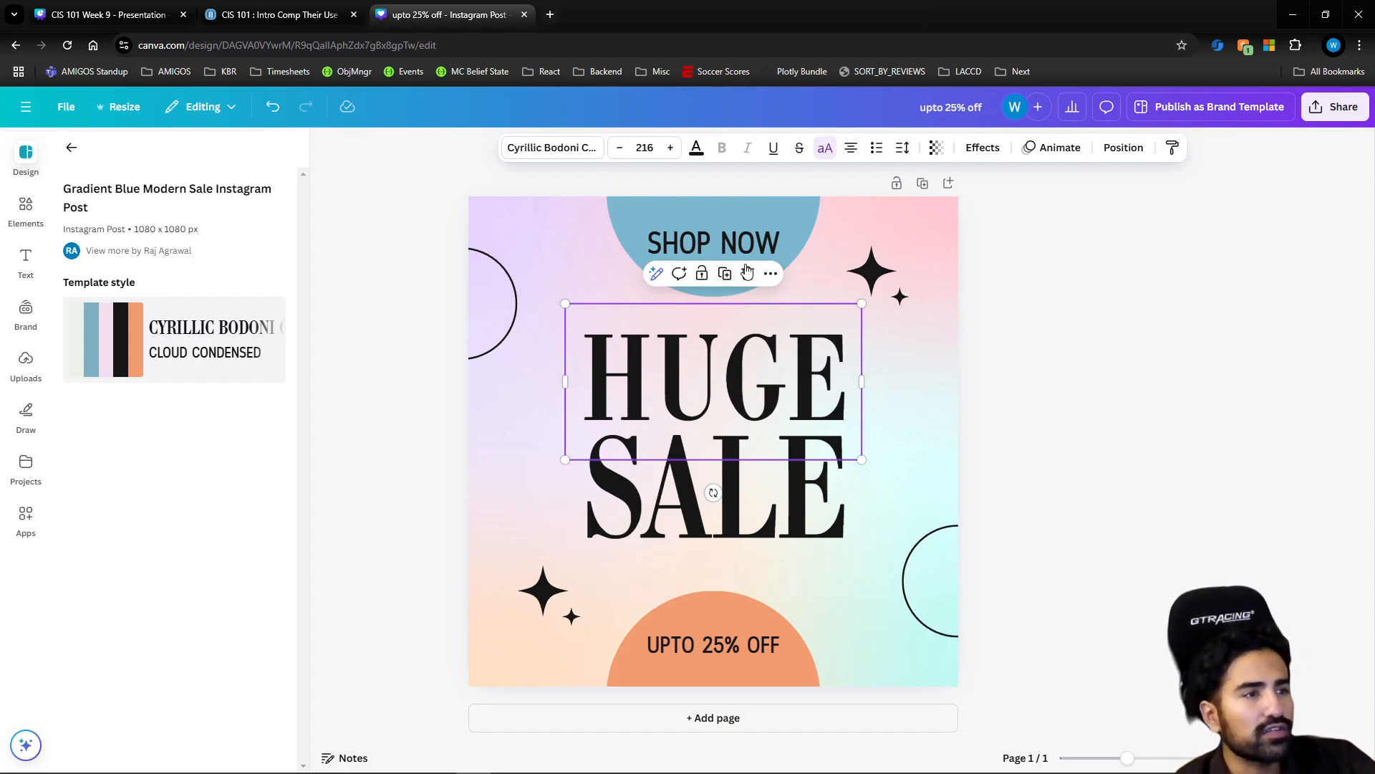
pyautogui.click(1046, 434)
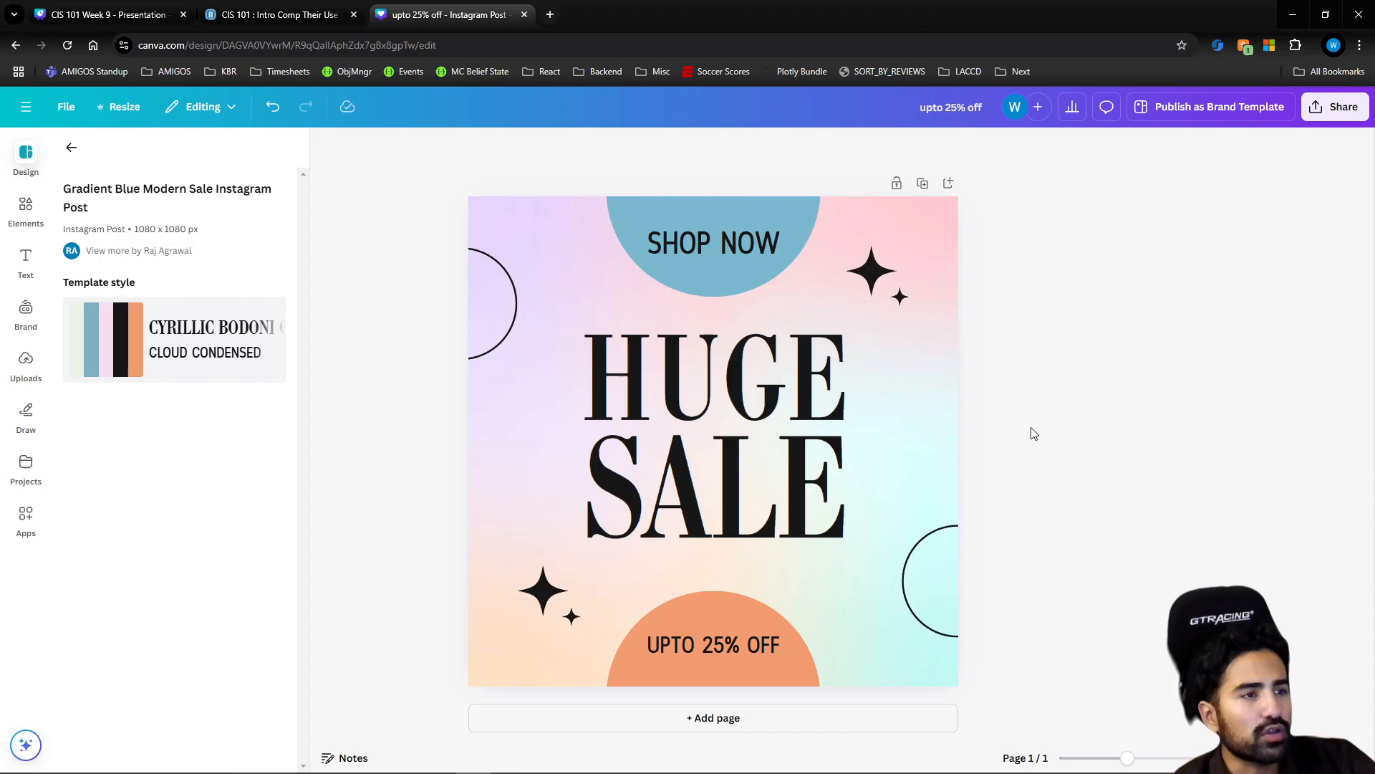
pyautogui.click(715, 242)
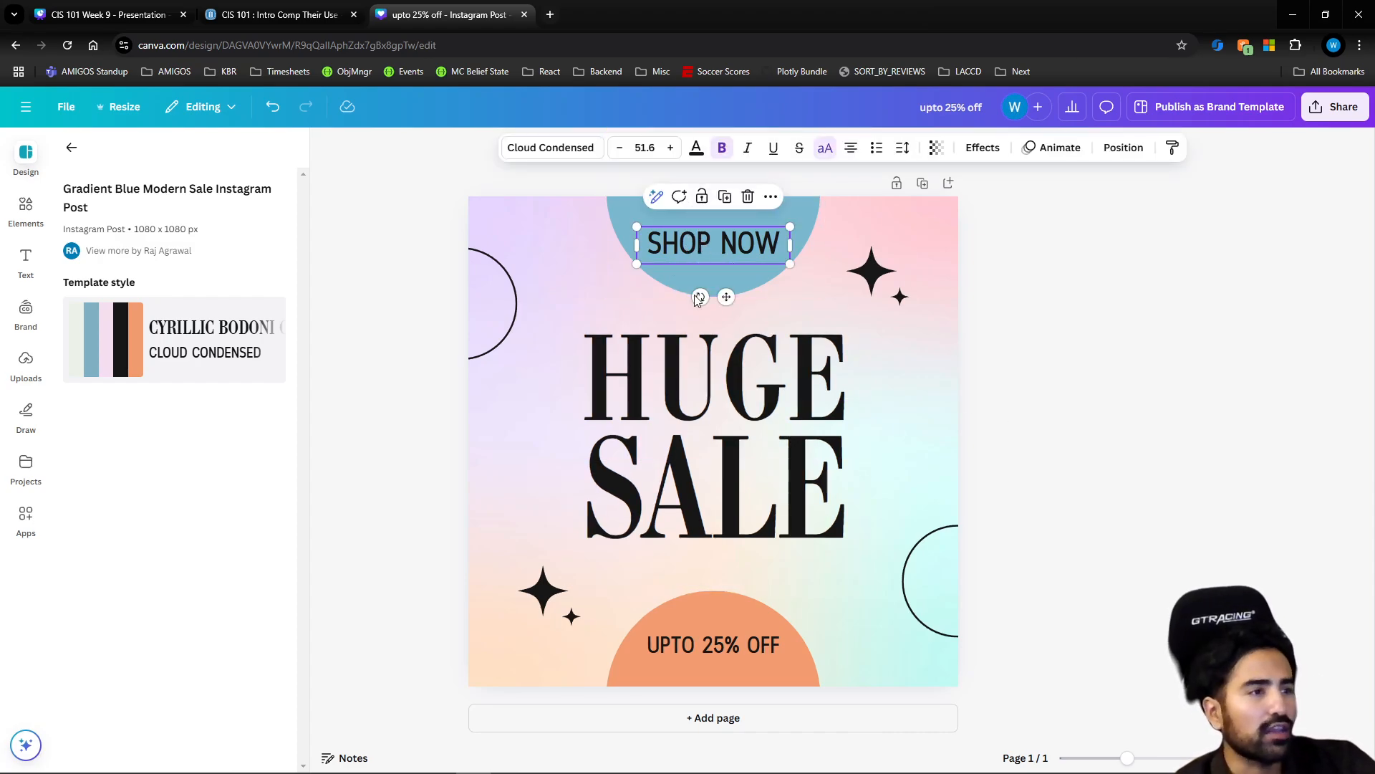
# Change the discount text in the orange half circle to "UPTO 20% OFF"
pyautogui.click(732, 639)
pyautogui.doubleClick(733, 640)
pyautogui.click(727, 644)
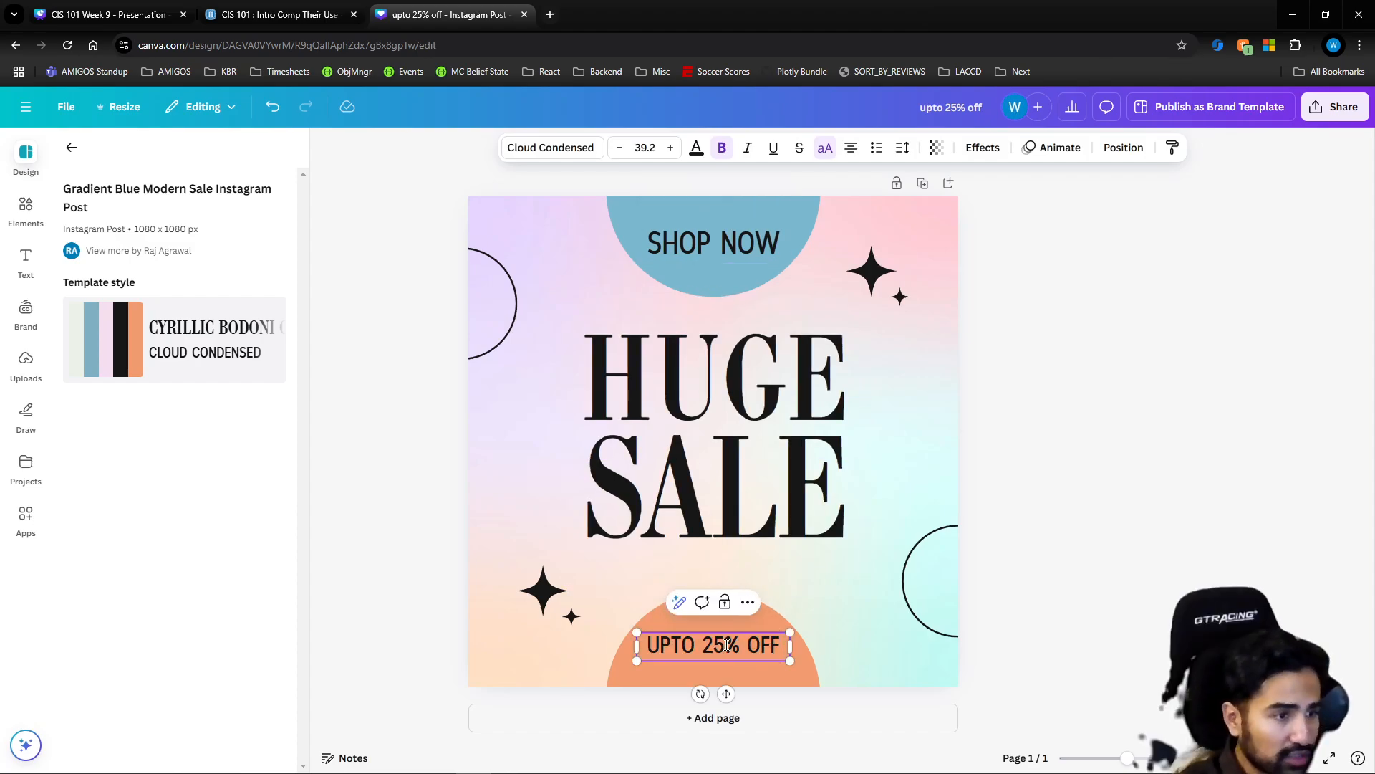
pyautogui.press('BackSpace')
pyautogui.write('0')
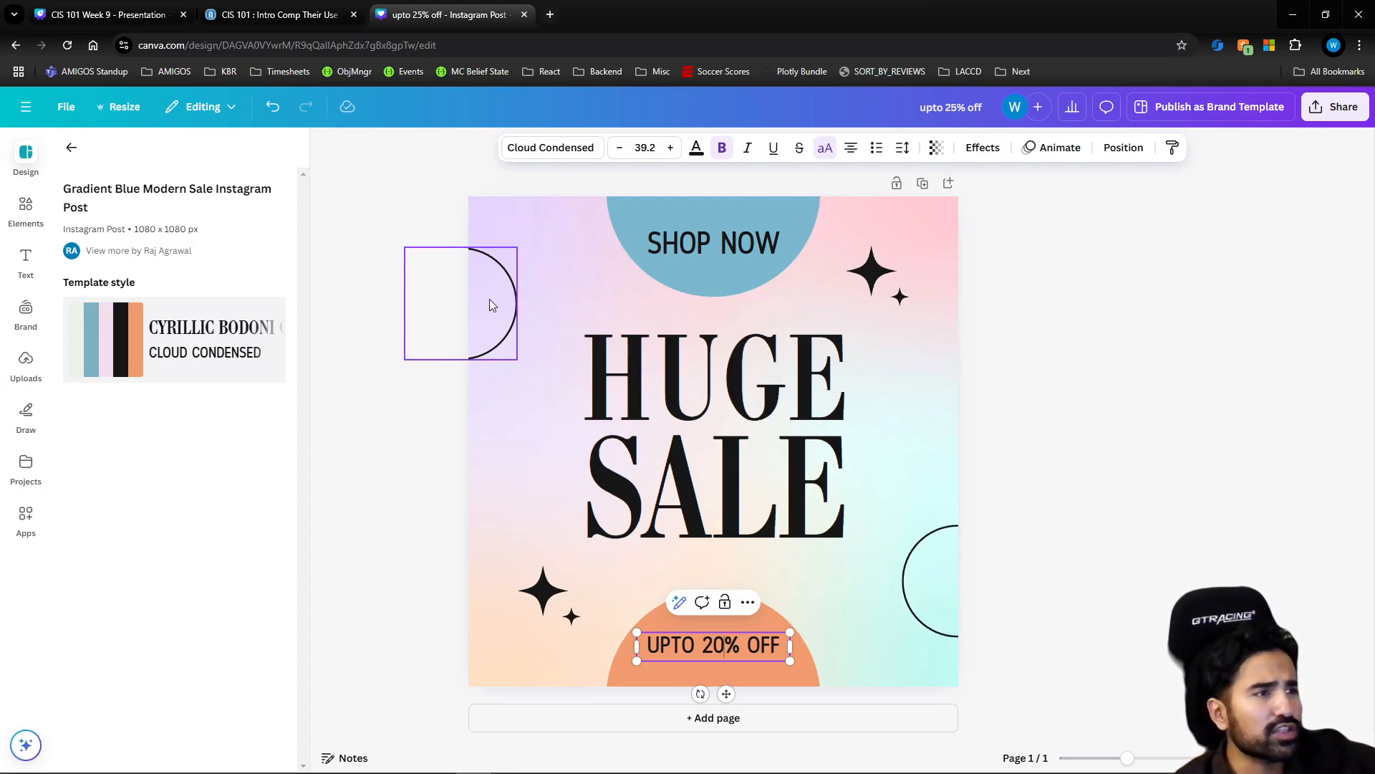
# Move the larger star in the design's lower-left area slightly up and to the left, and undo the move
pyautogui.click(549, 594)
pyautogui.moveTo(550, 593); pyautogui.dragTo(527, 565)
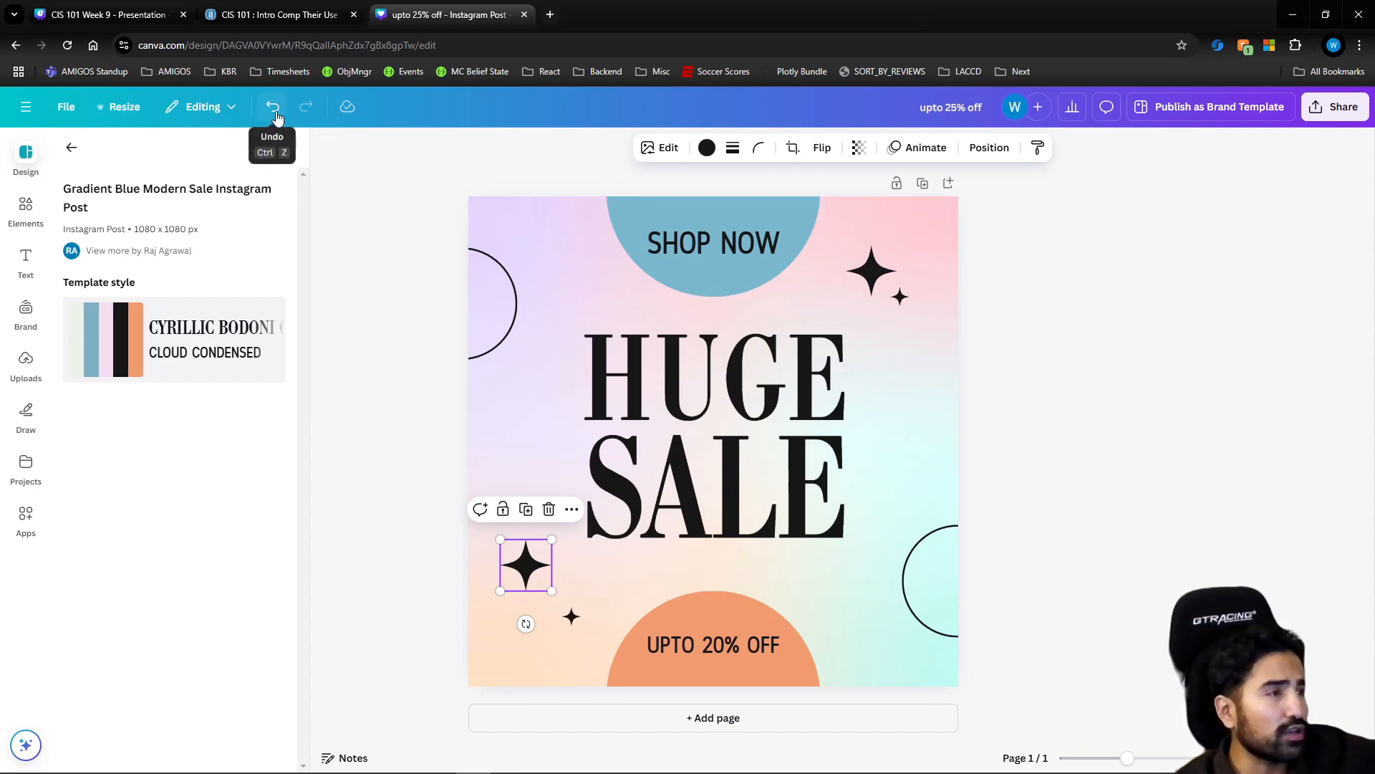
pyautogui.click(357, 227)
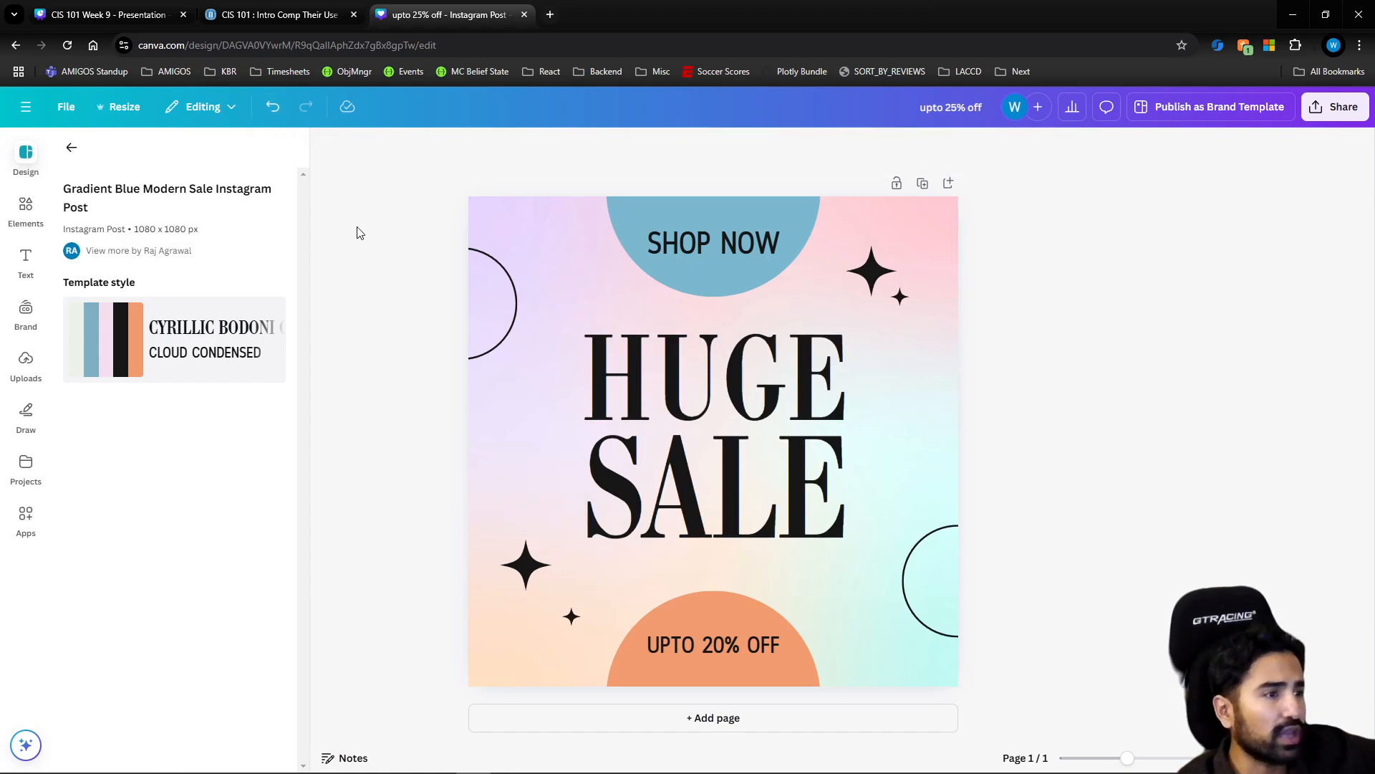
pyautogui.hotkey('ctrl', 'z')
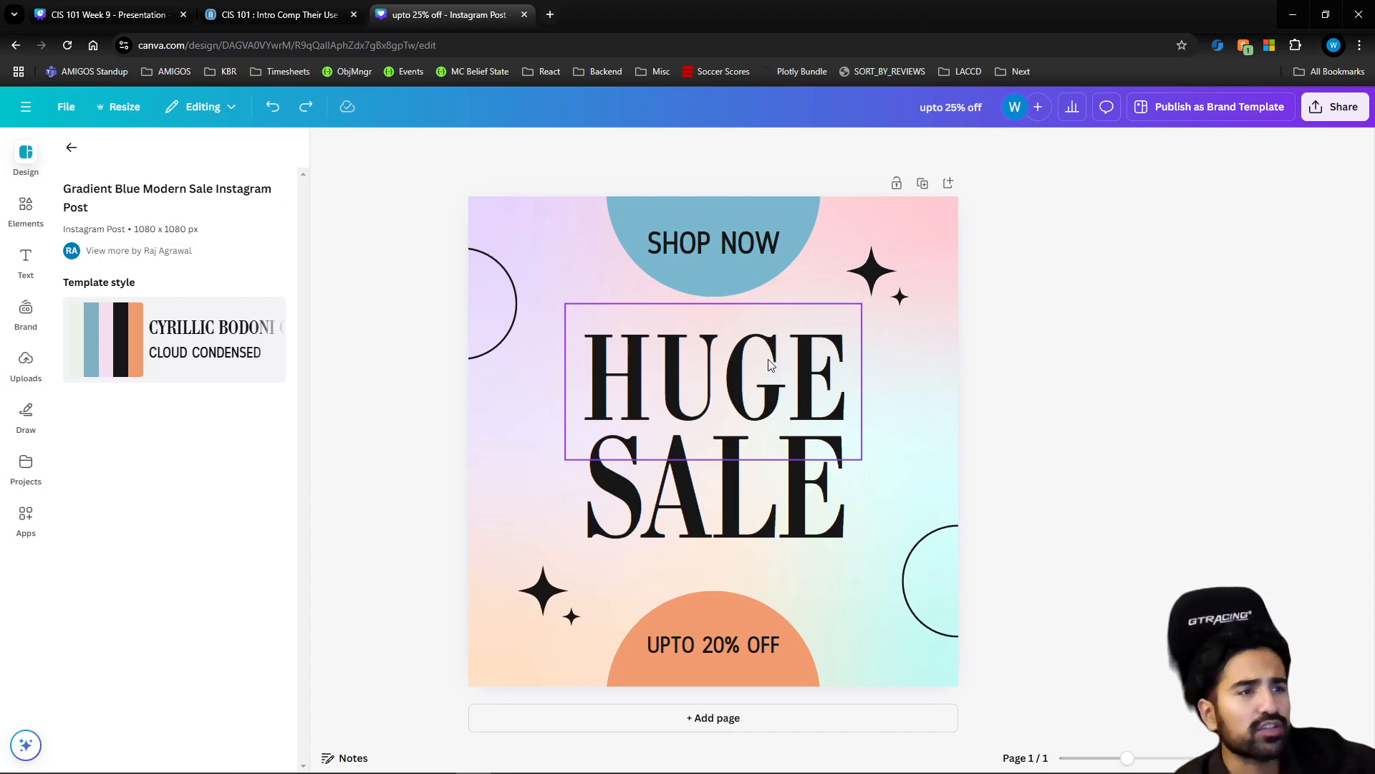
# Recolor the large star in the design's lower-left area orange (#f19c6f) and the large star in its upper-right area blue (#7ab8cf)
pyautogui.click(553, 594)
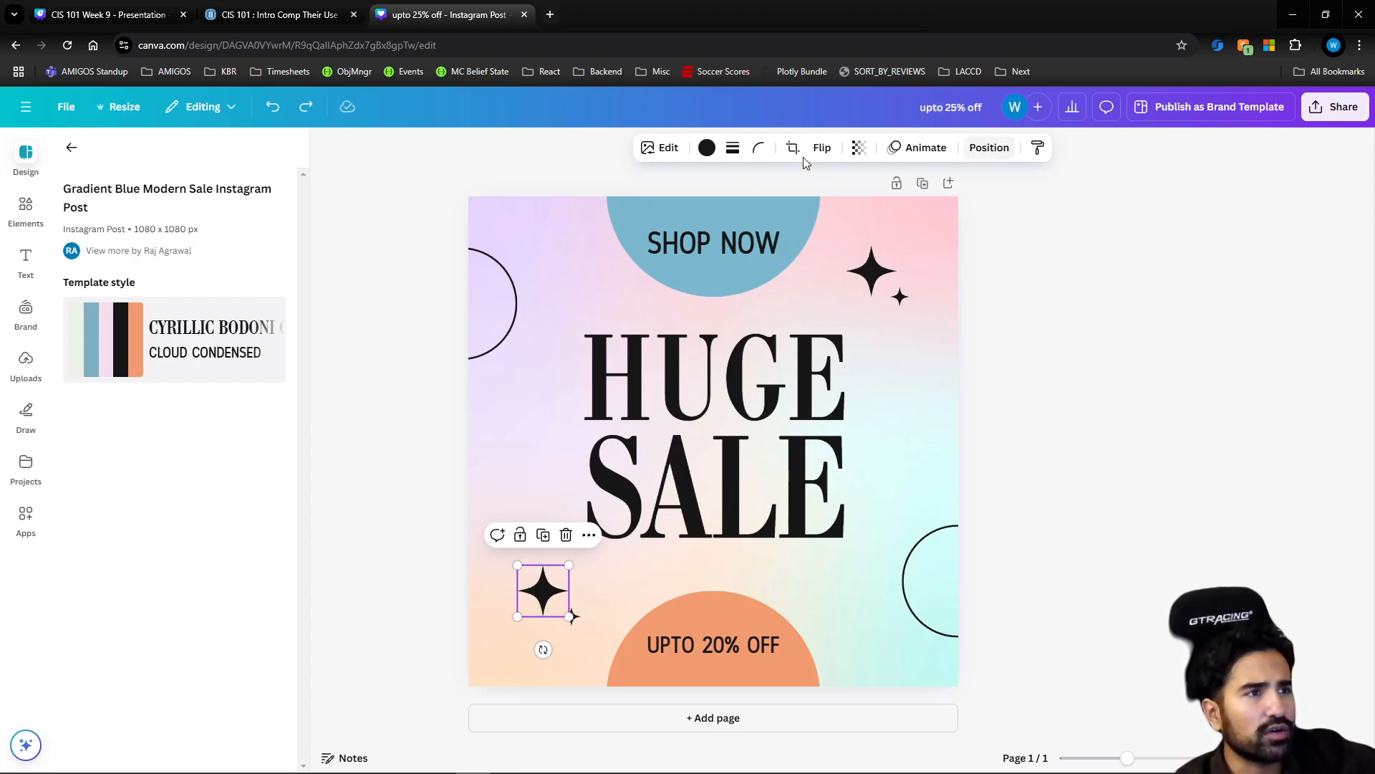
pyautogui.click(707, 149)
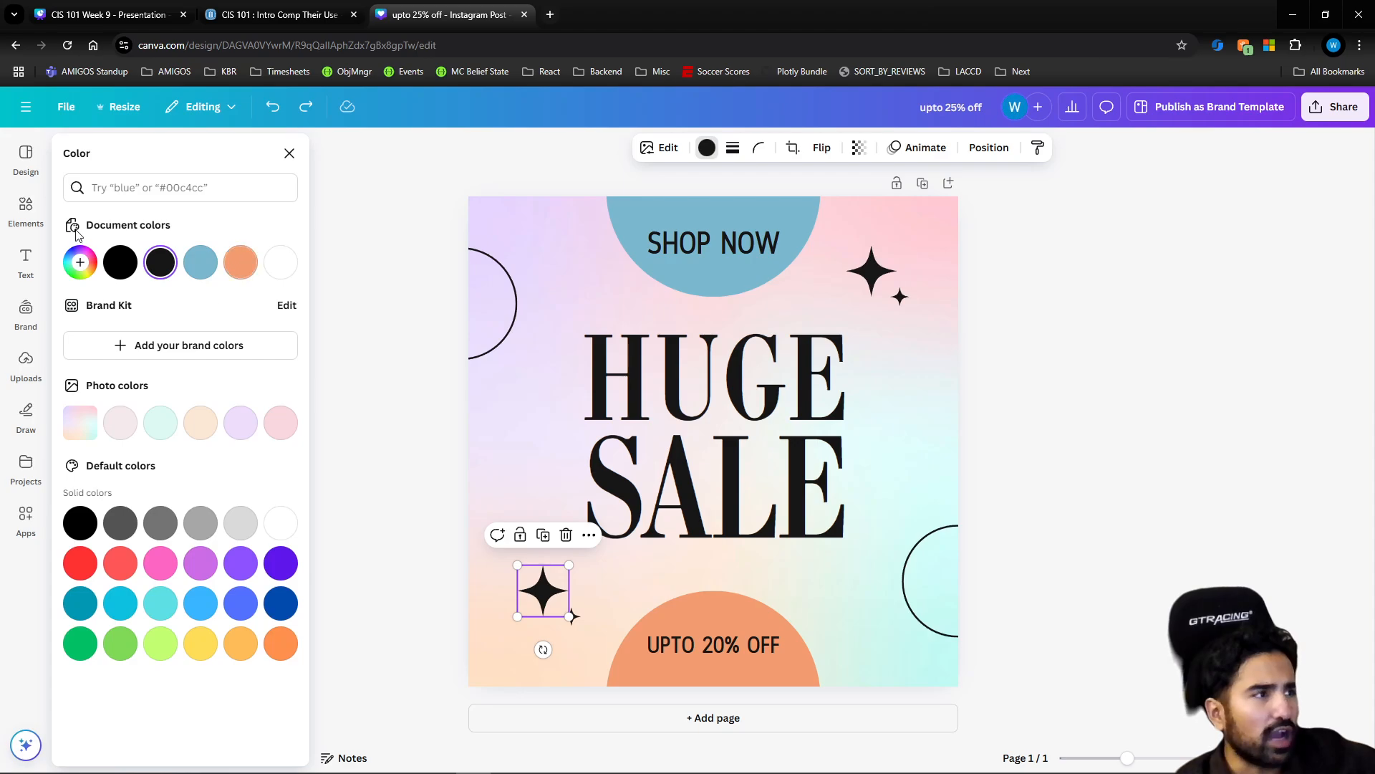
pyautogui.click(240, 272)
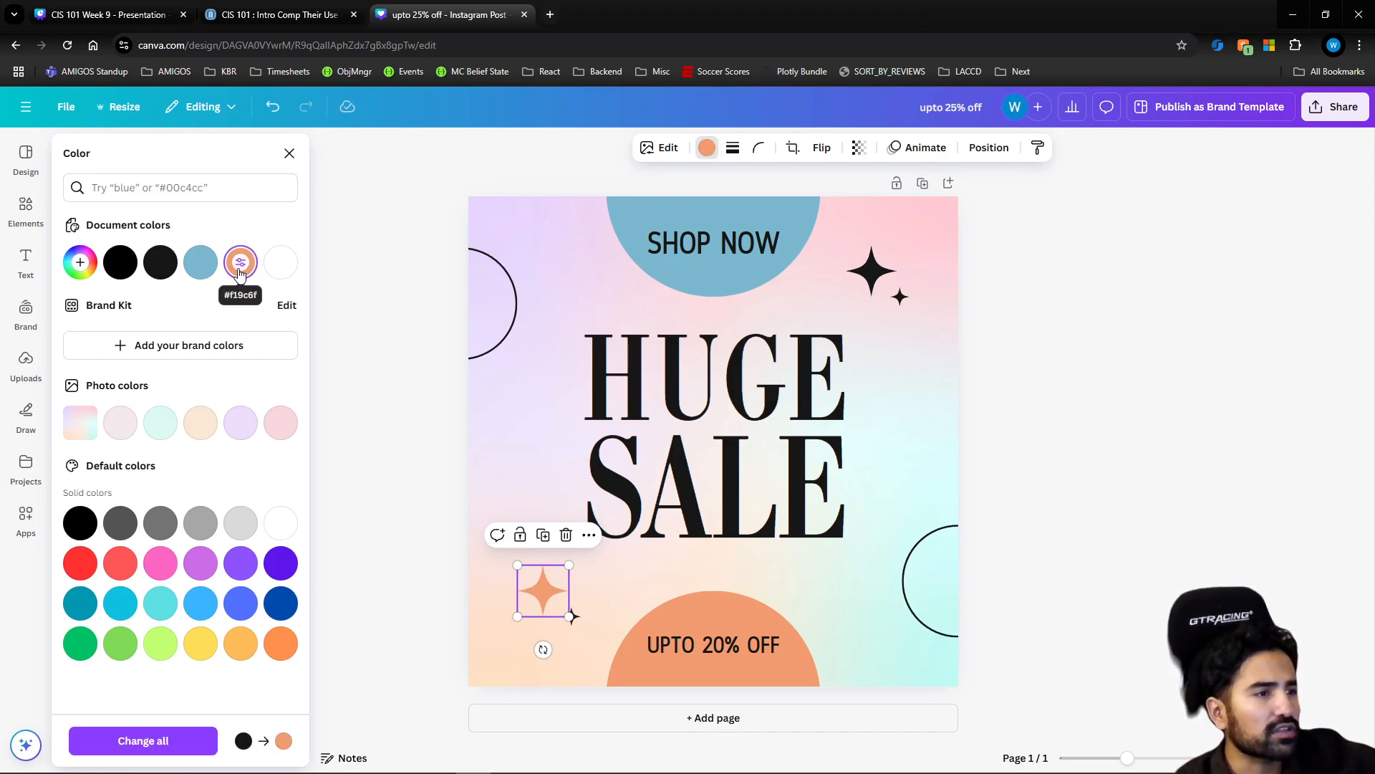
pyautogui.click(871, 284)
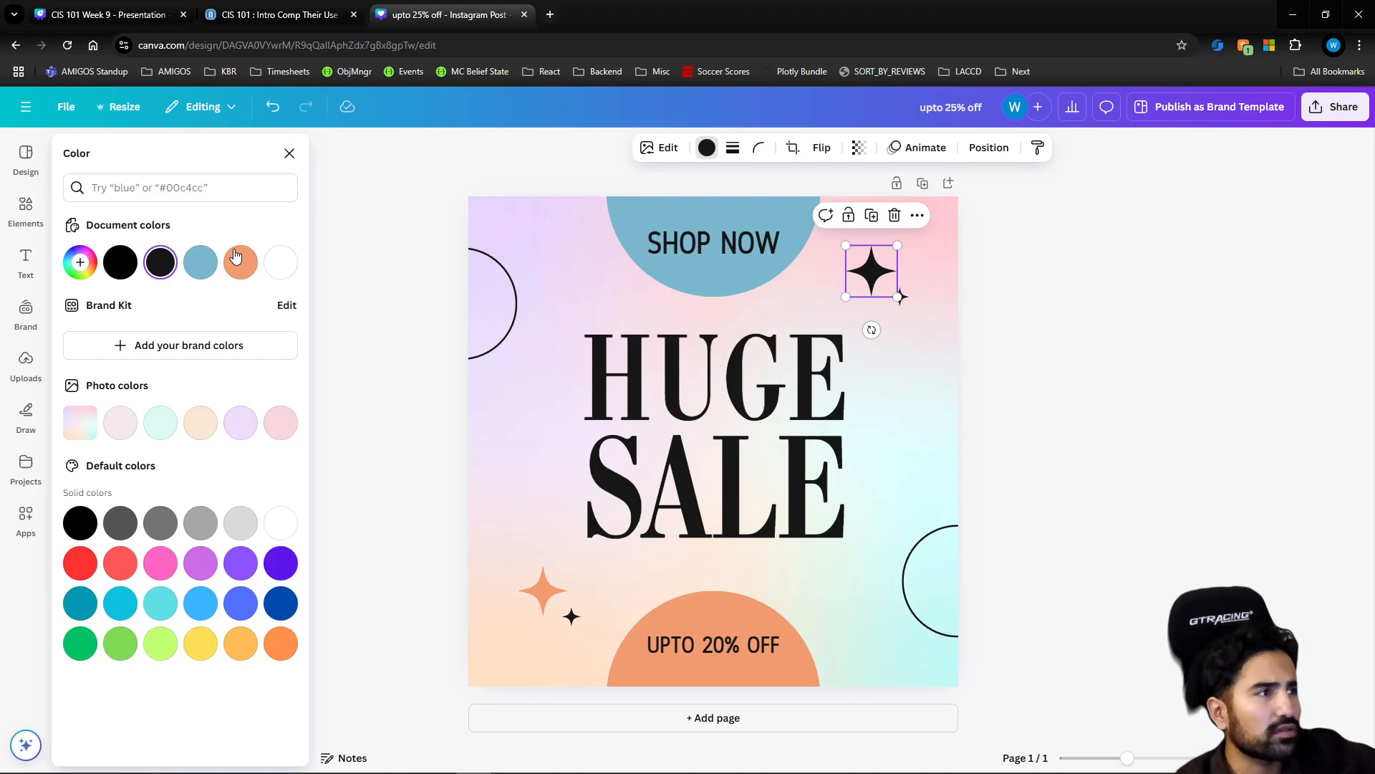
pyautogui.click(201, 262)
pyautogui.click(985, 315)
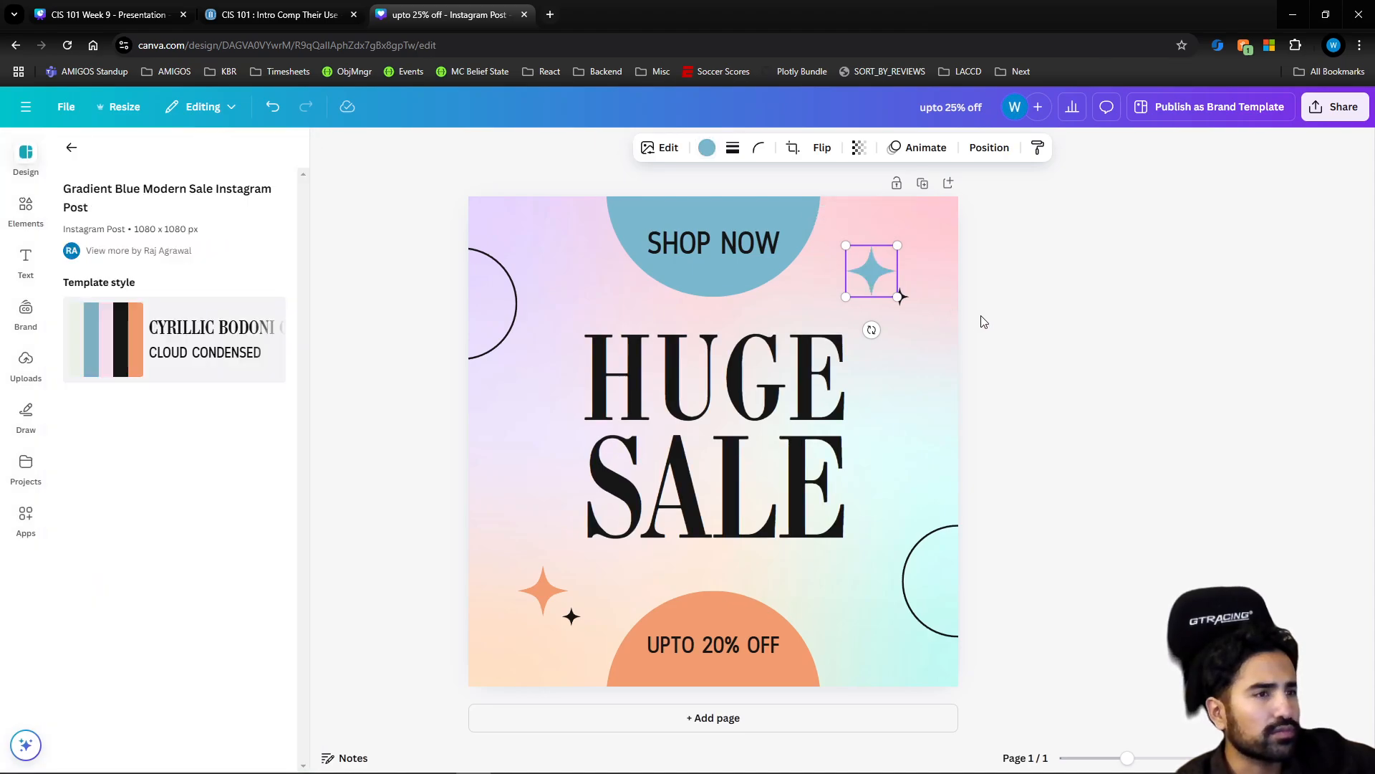
# Recolor the small star in the design's upper-right area orange and the small star in its lower-left area blue (#7ab8cf)
pyautogui.click(905, 296)
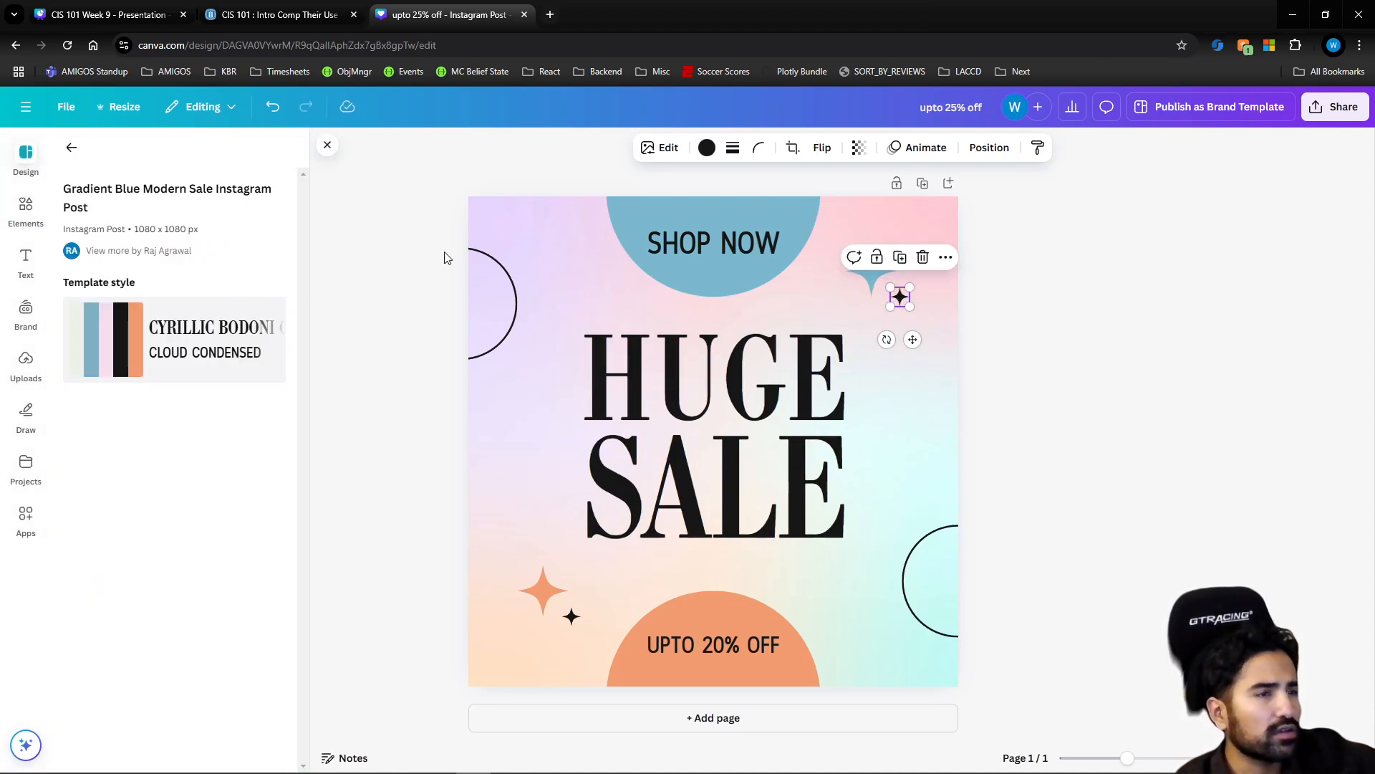
pyautogui.click(707, 147)
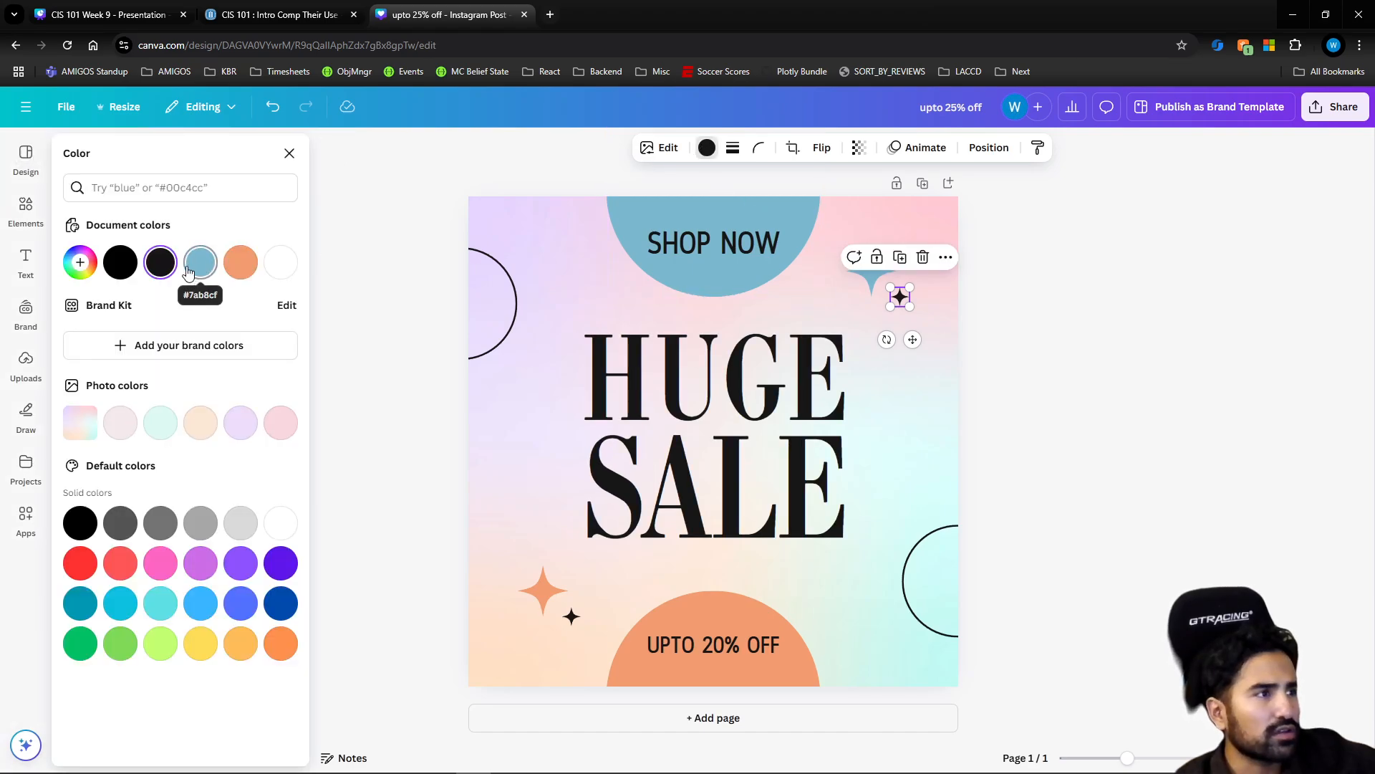
pyautogui.click(231, 265)
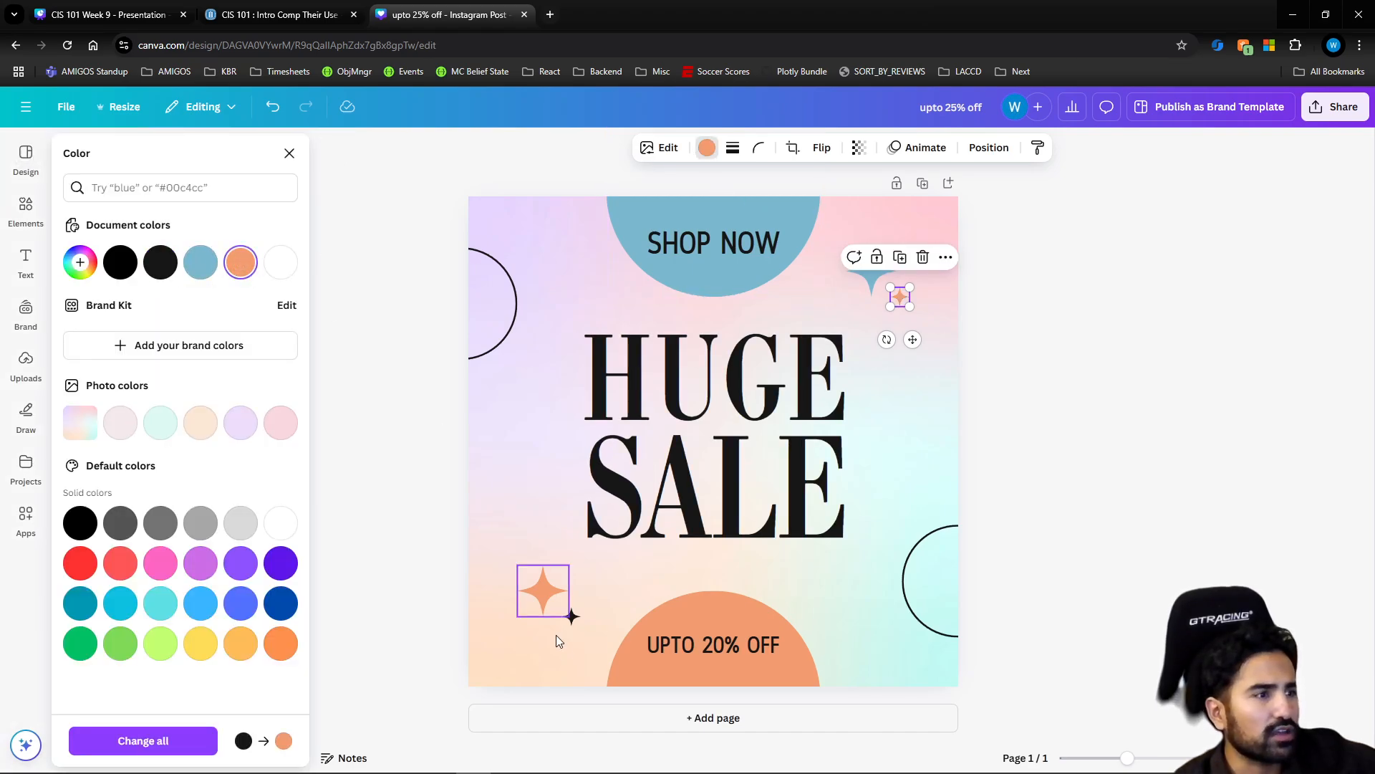
pyautogui.click(571, 615)
pyautogui.click(202, 260)
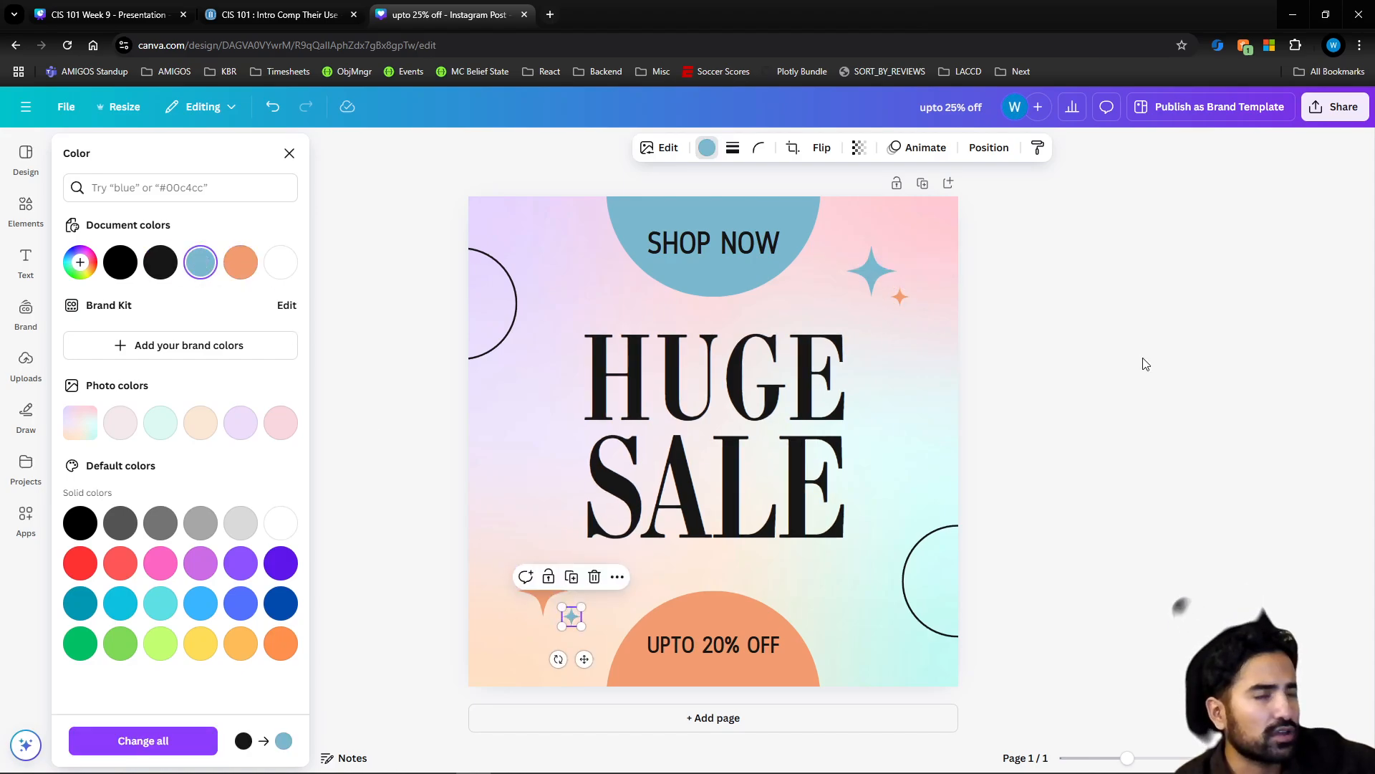
pyautogui.click(1202, 375)
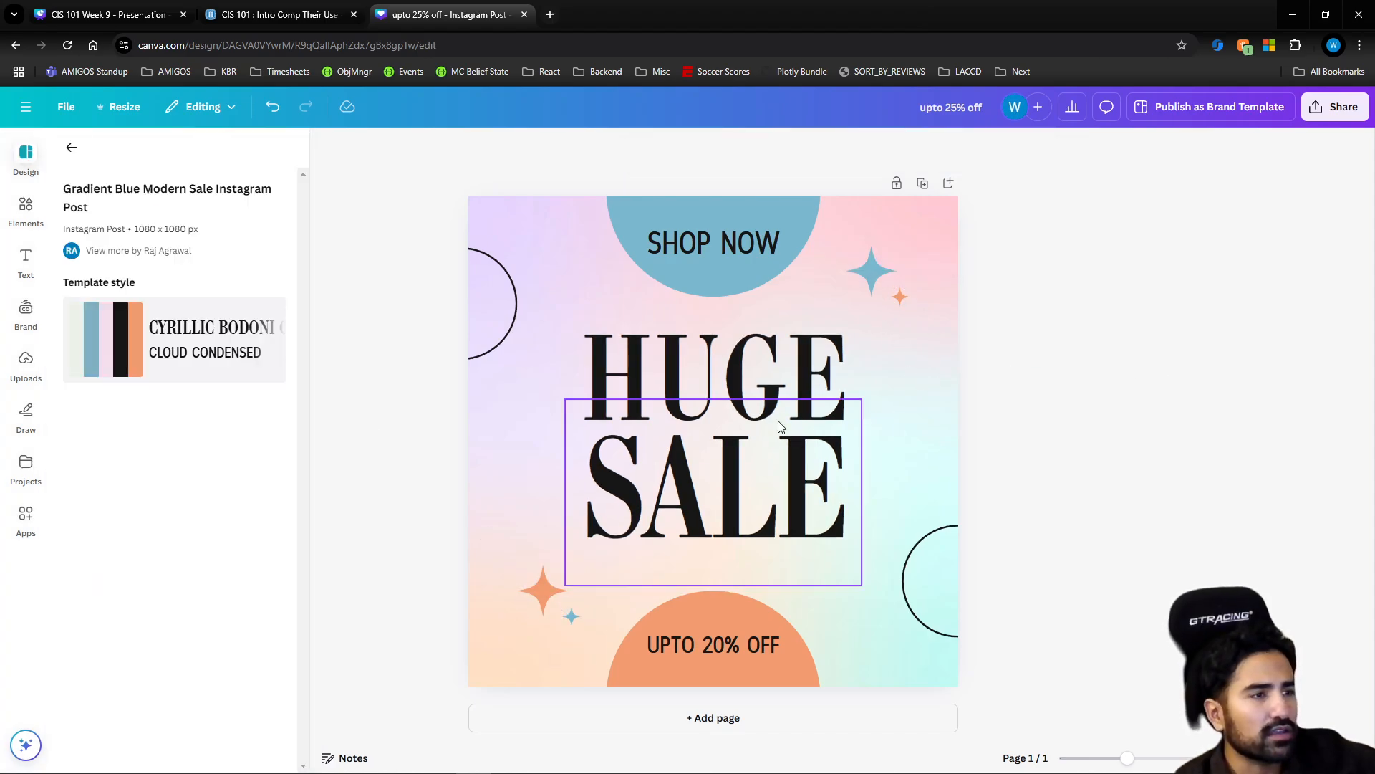
# Set the border color of the circle outline at the design's right edge to blue and the one at its left edge to orange
pyautogui.click(912, 599)
pyautogui.click(544, 149)
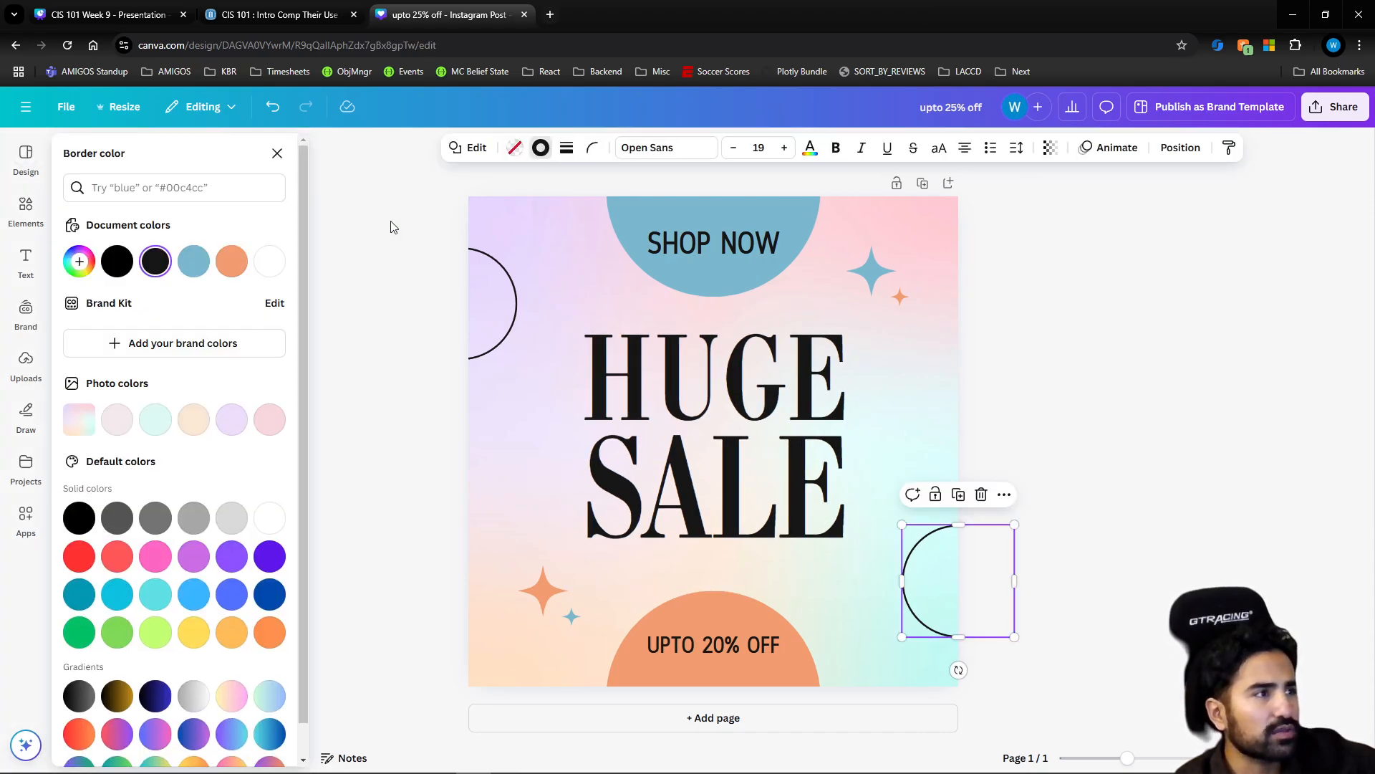
pyautogui.click(201, 262)
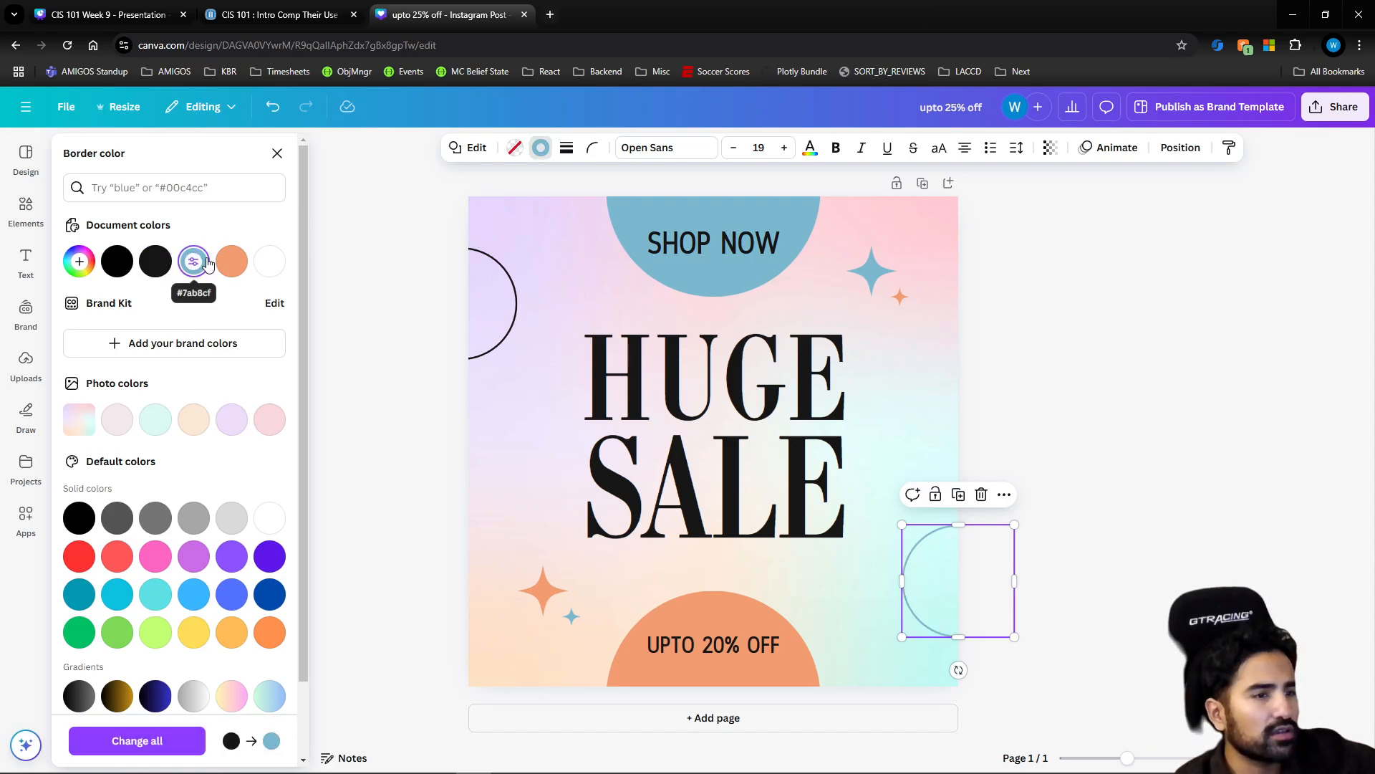
pyautogui.click(492, 313)
pyautogui.click(543, 150)
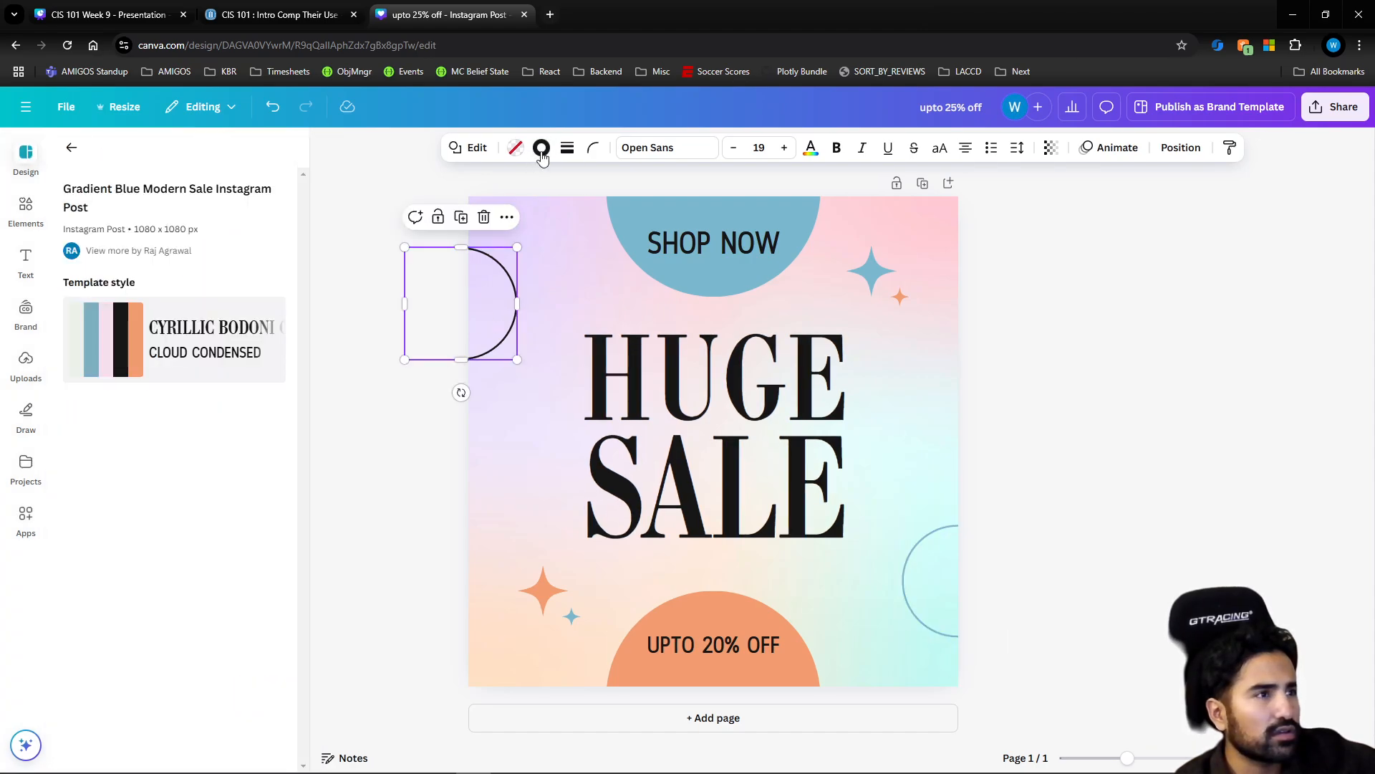
pyautogui.click(542, 150)
pyautogui.click(235, 262)
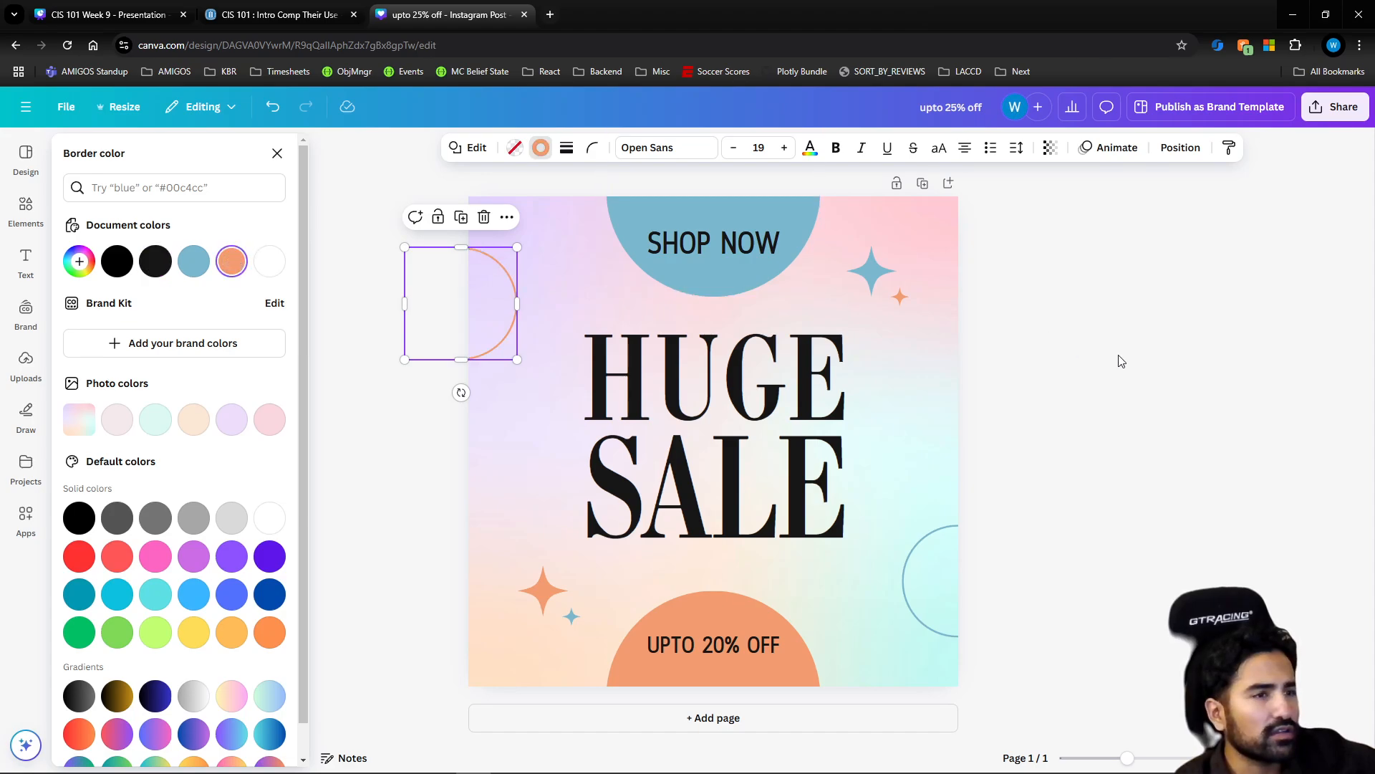
pyautogui.press('Escape')
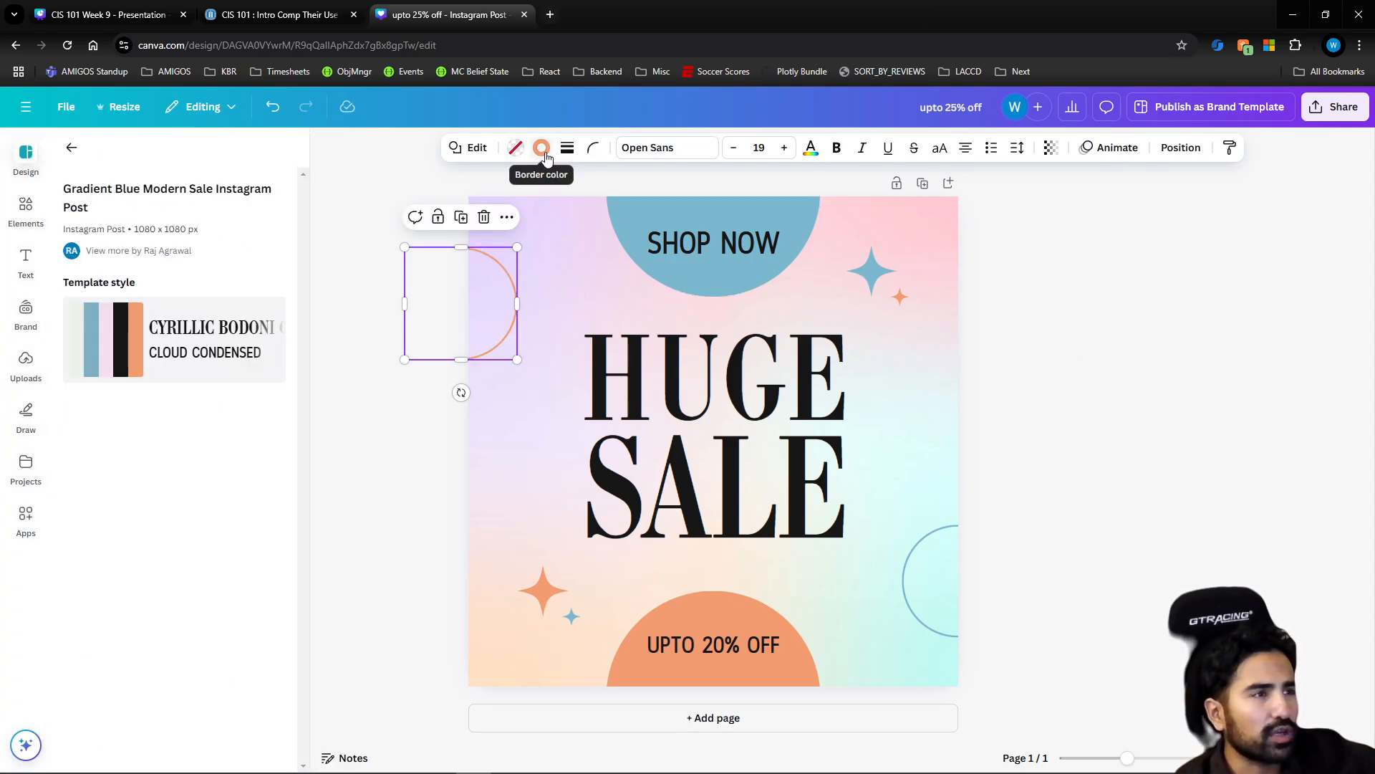
# Set the border weight of both the orange and the blue circle outlines at the design's edges to 35
pyautogui.click(567, 150)
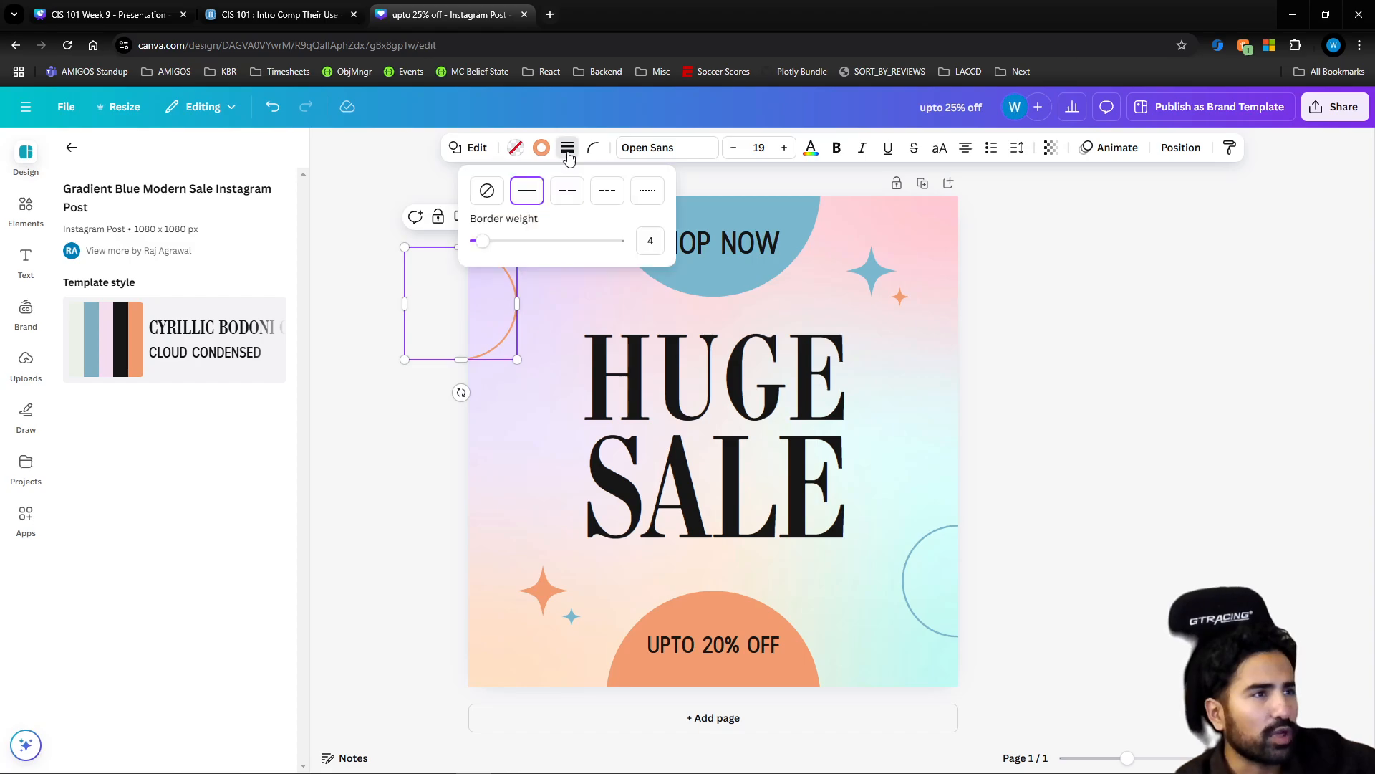
pyautogui.moveTo(474, 240); pyautogui.dragTo(526, 241)
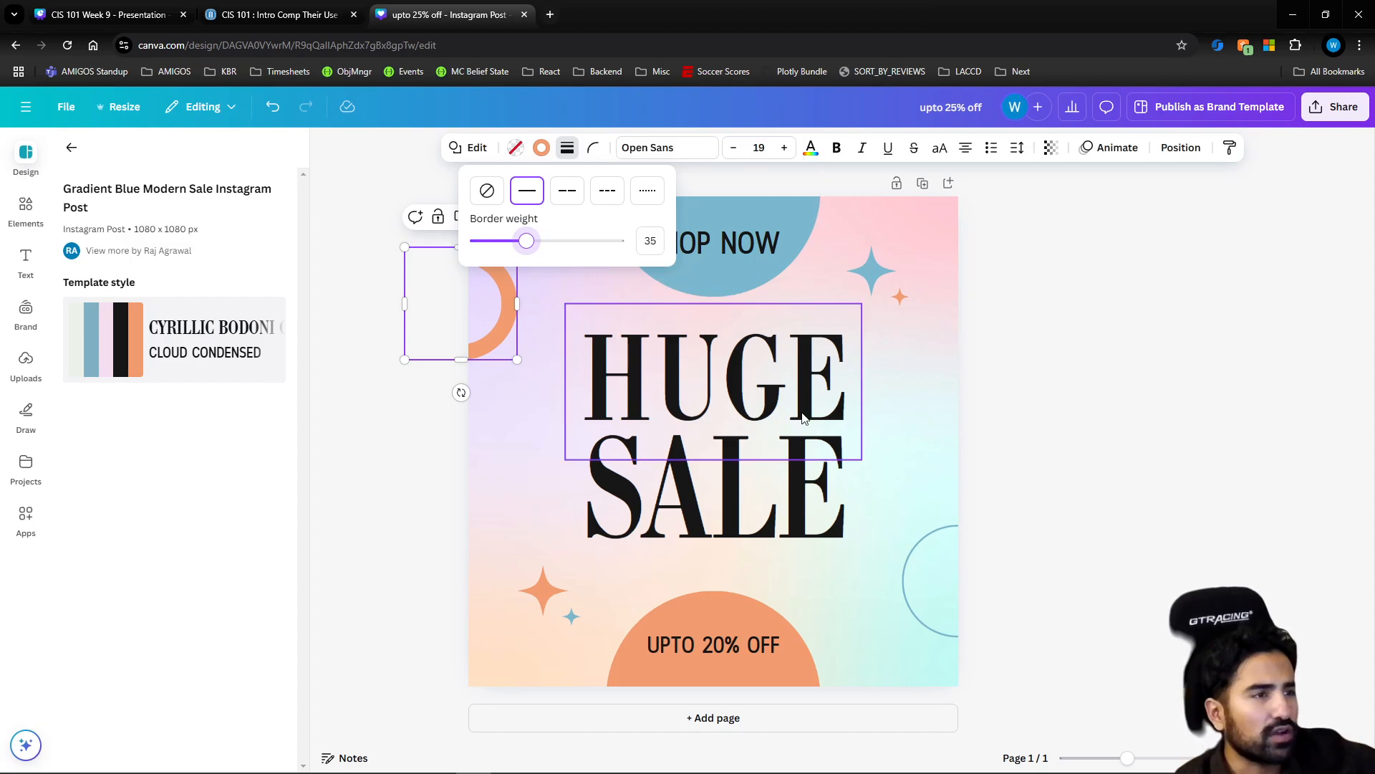
pyautogui.click(917, 555)
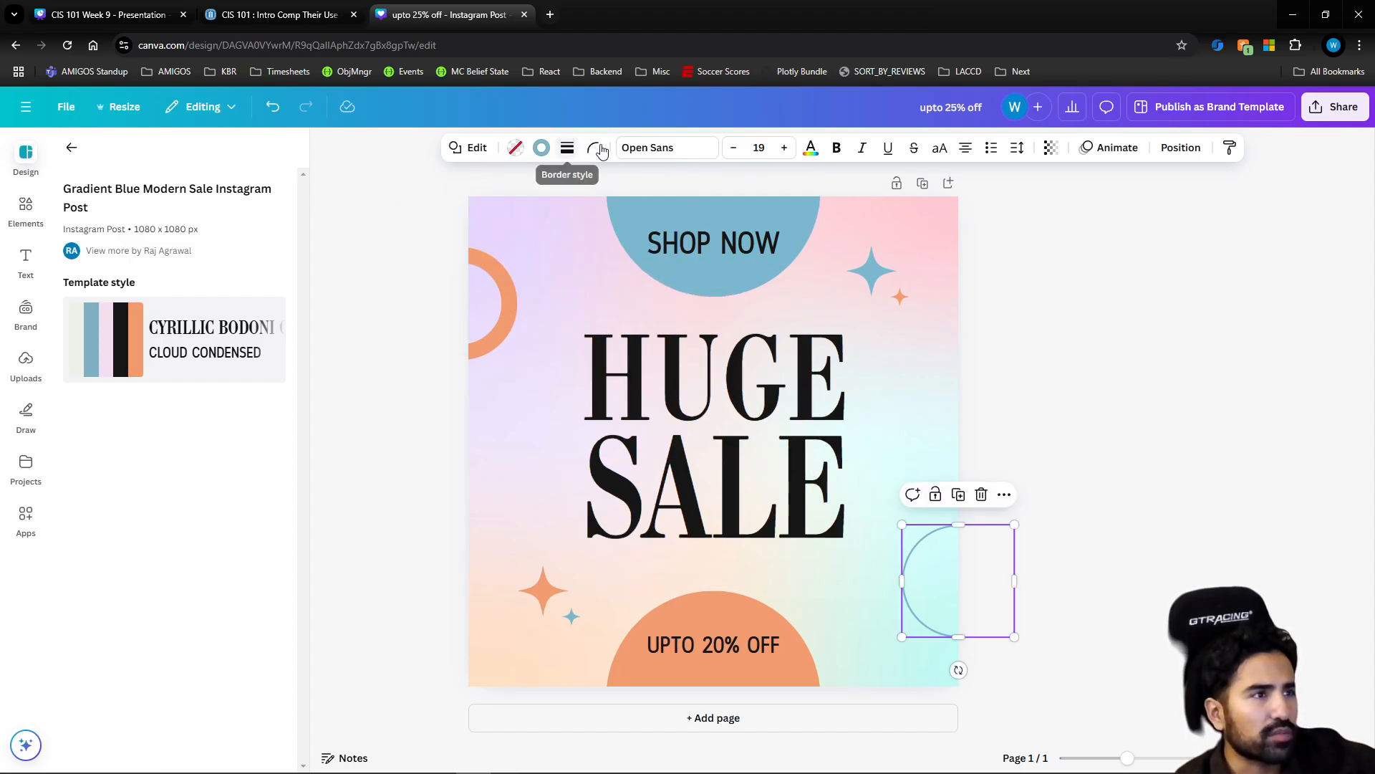
pyautogui.click(566, 148)
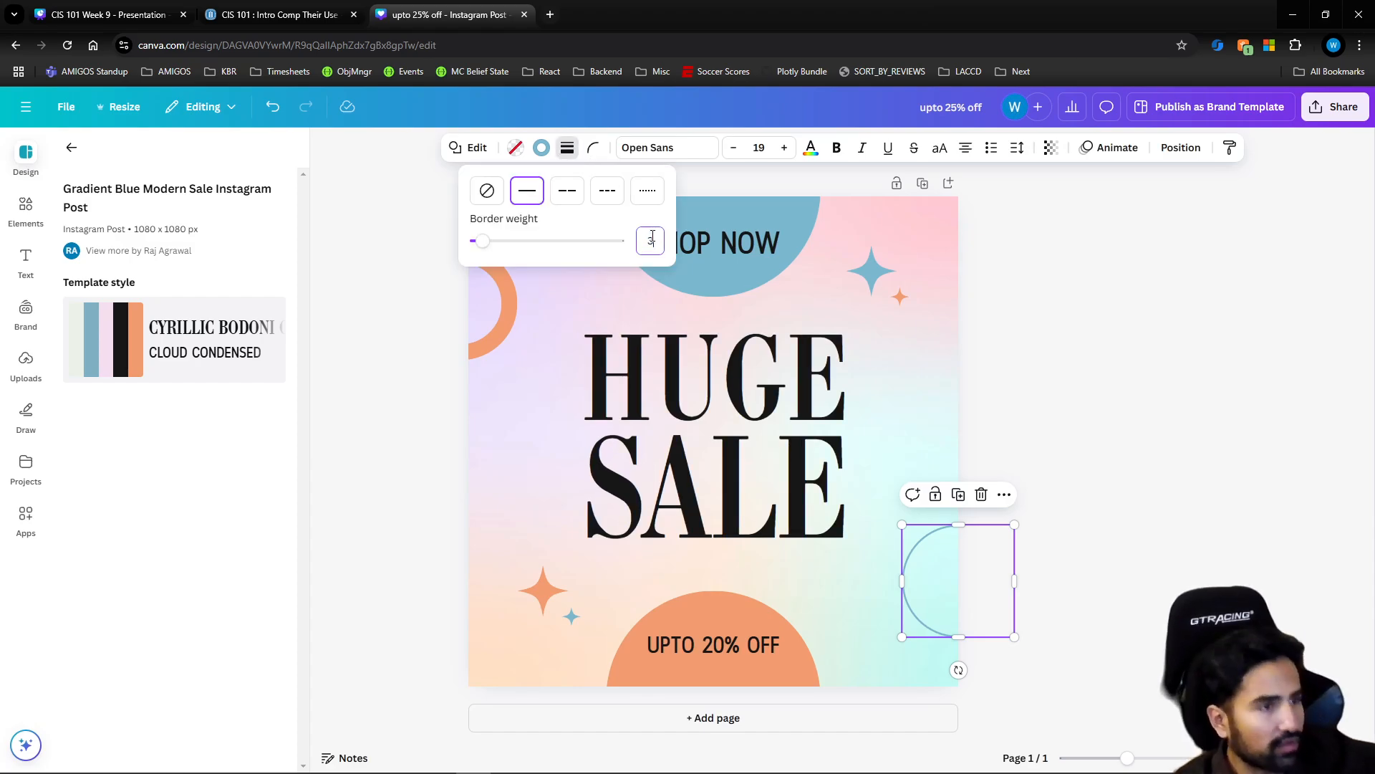
pyautogui.click(1046, 341)
pyautogui.click(910, 537)
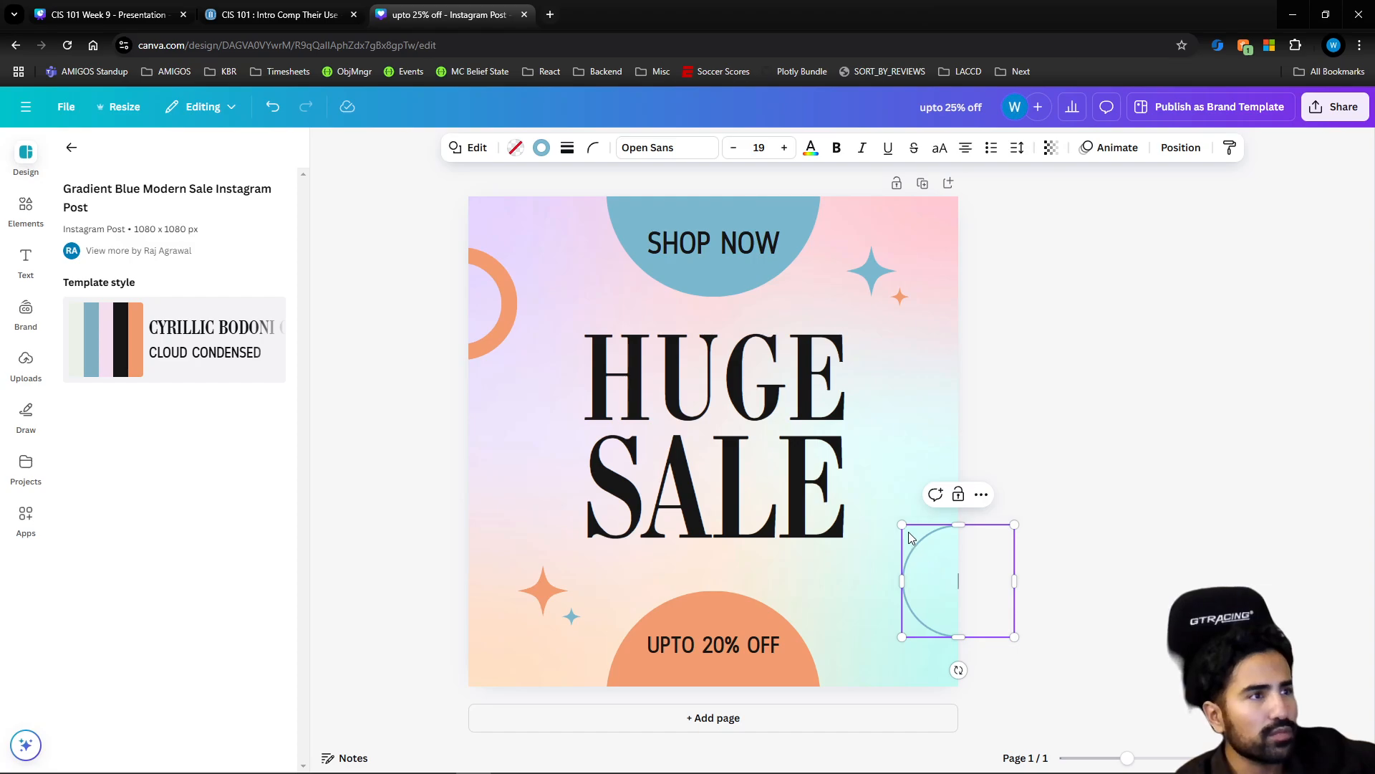
pyautogui.click(542, 148)
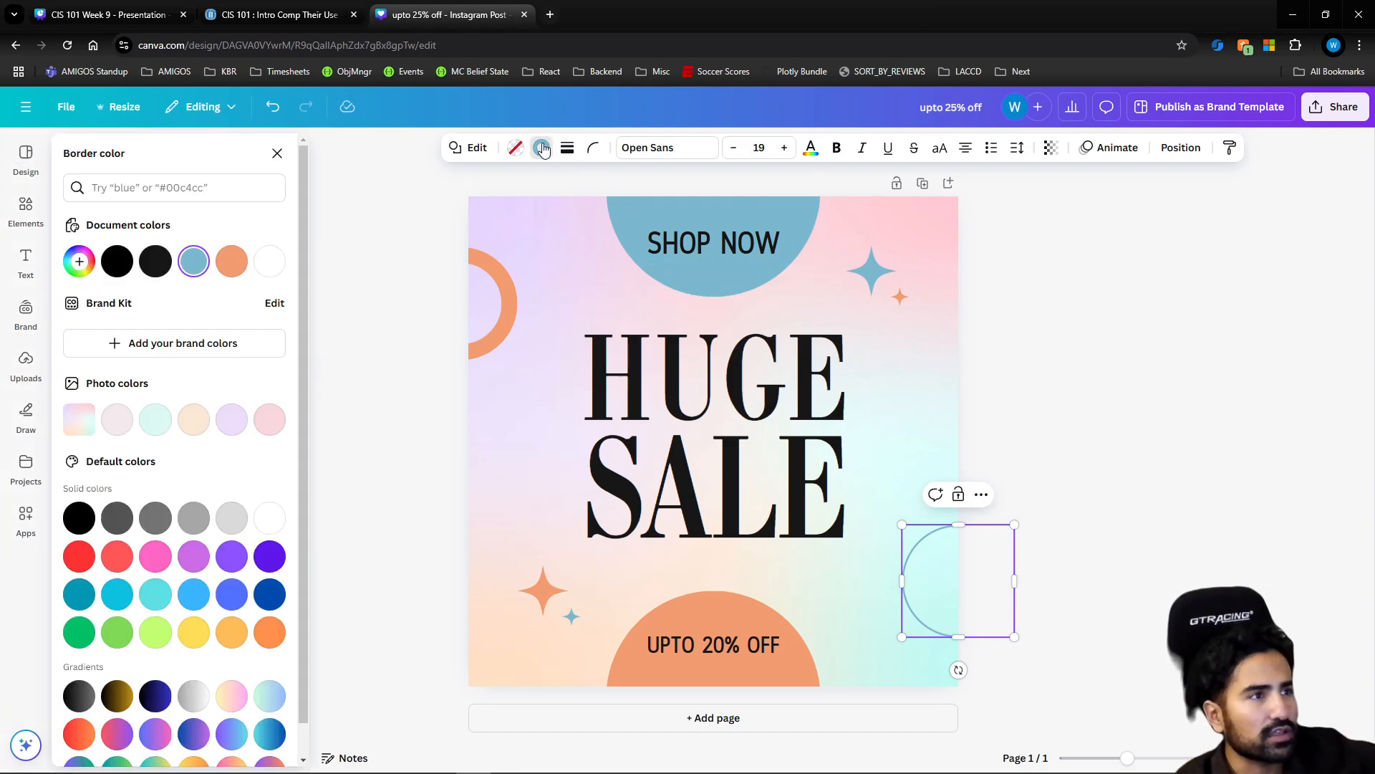
pyautogui.click(593, 149)
pyautogui.click(565, 149)
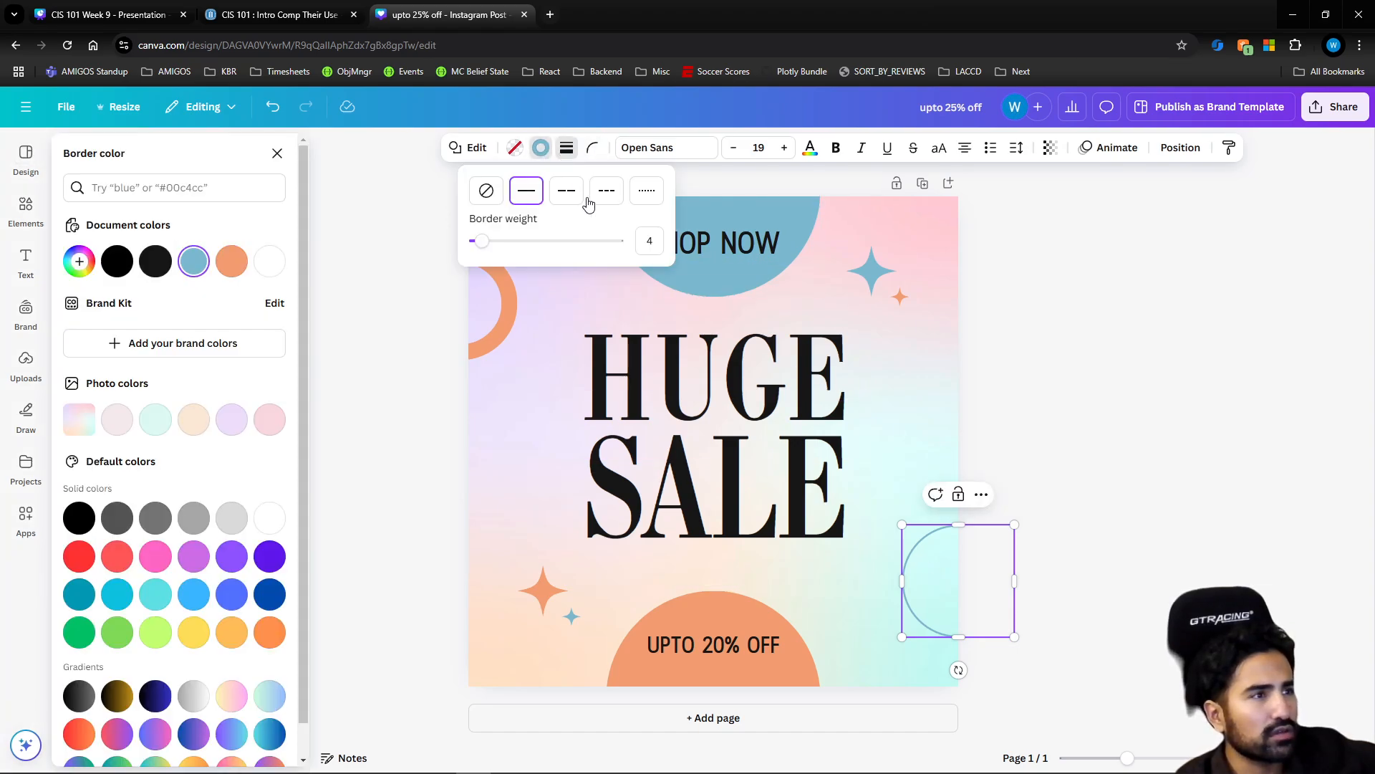
pyautogui.click(637, 236)
pyautogui.write('35')
pyautogui.press('Return')
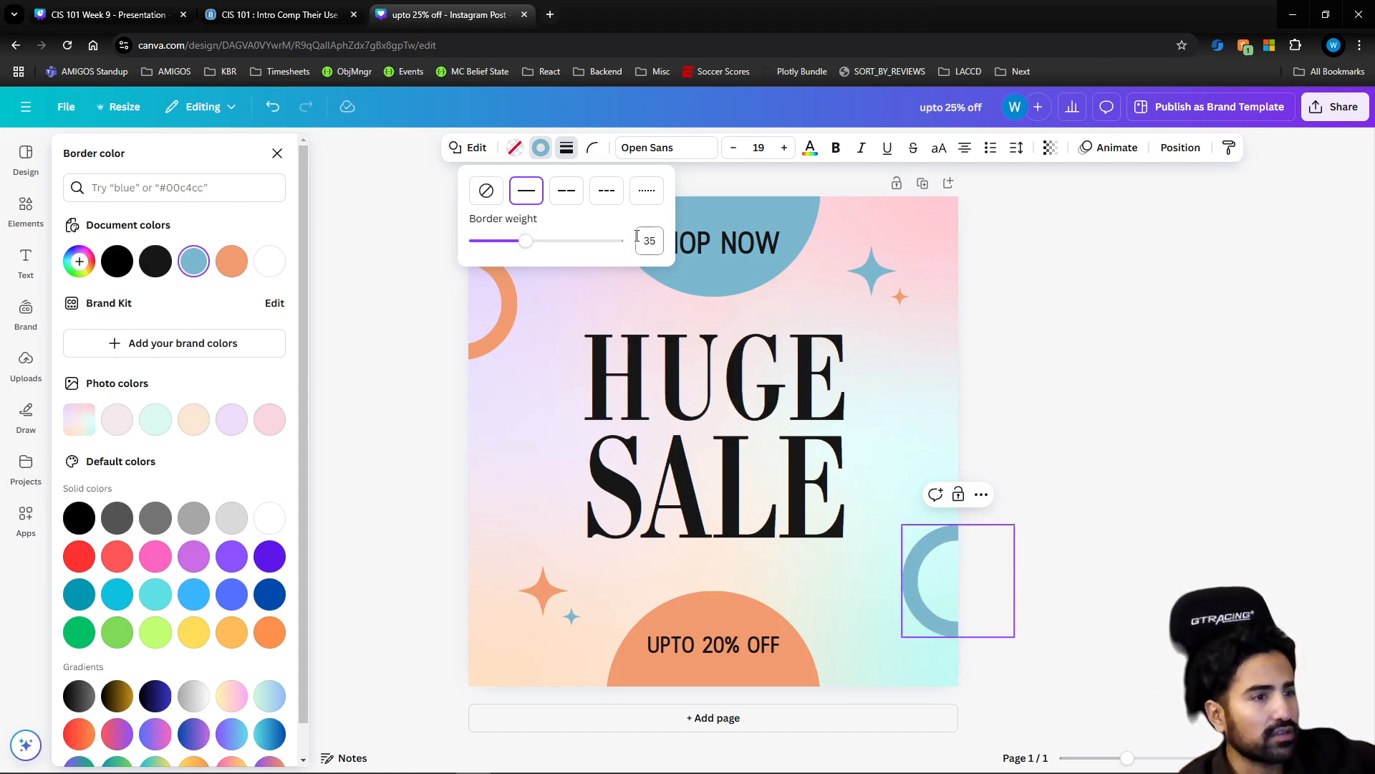
pyautogui.click(1013, 404)
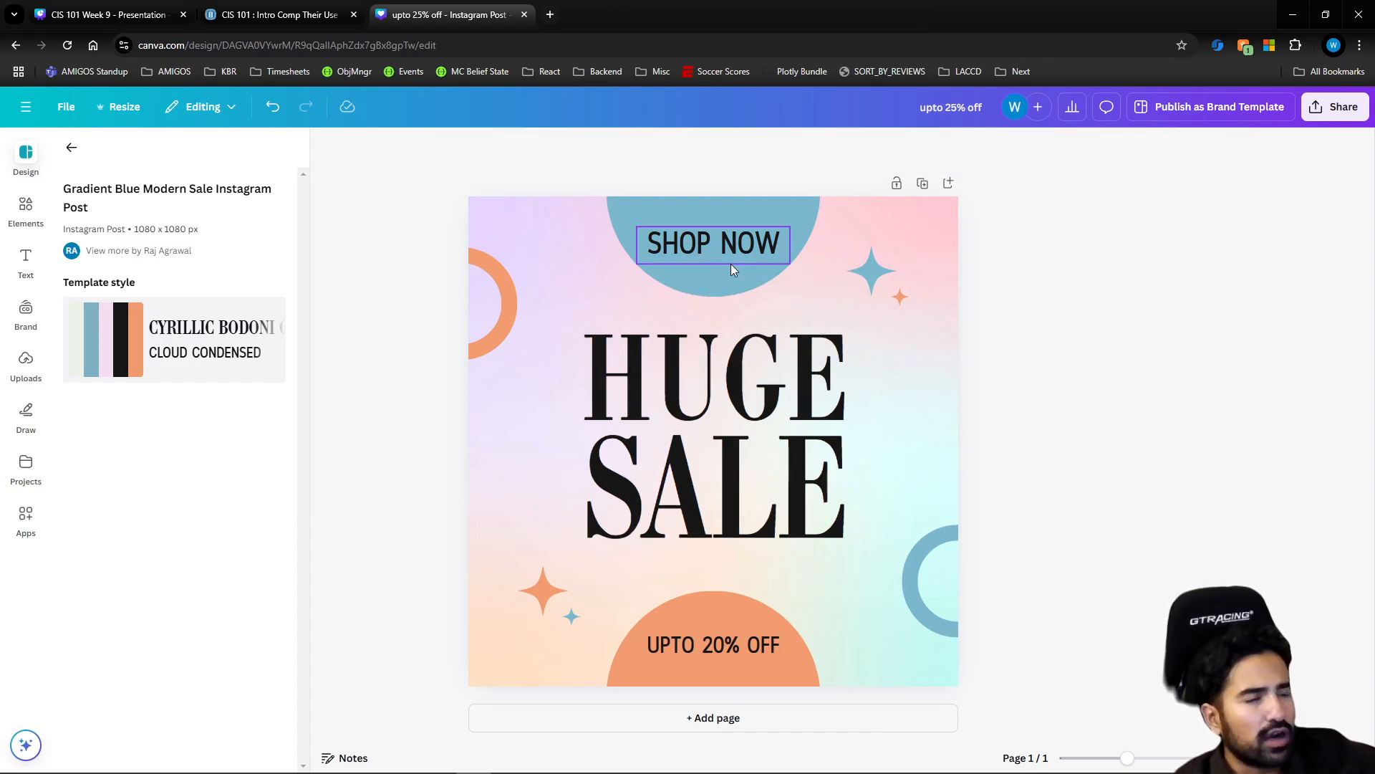
# Delete the "HUGE" text and move the "SALE" text up to the center of the page
pyautogui.click(723, 382)
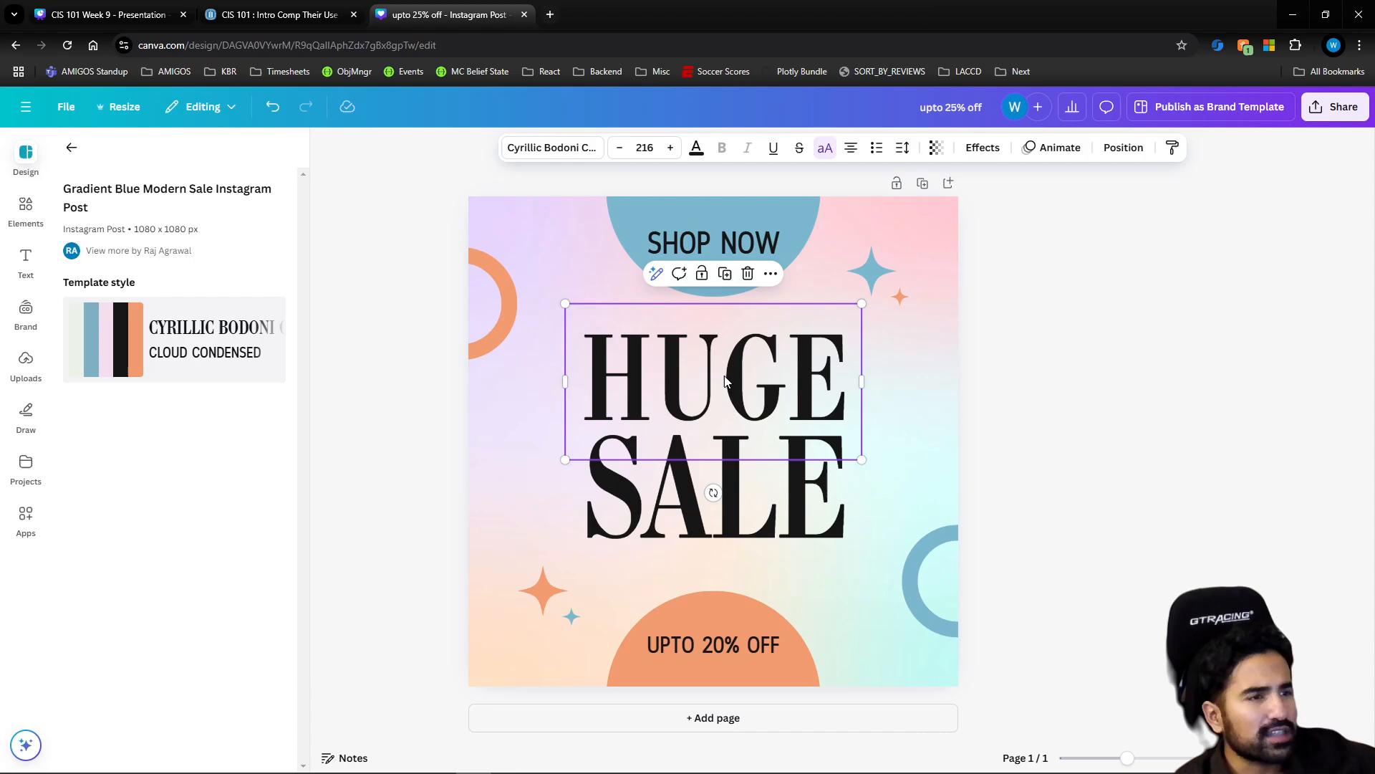
pyautogui.click(750, 275)
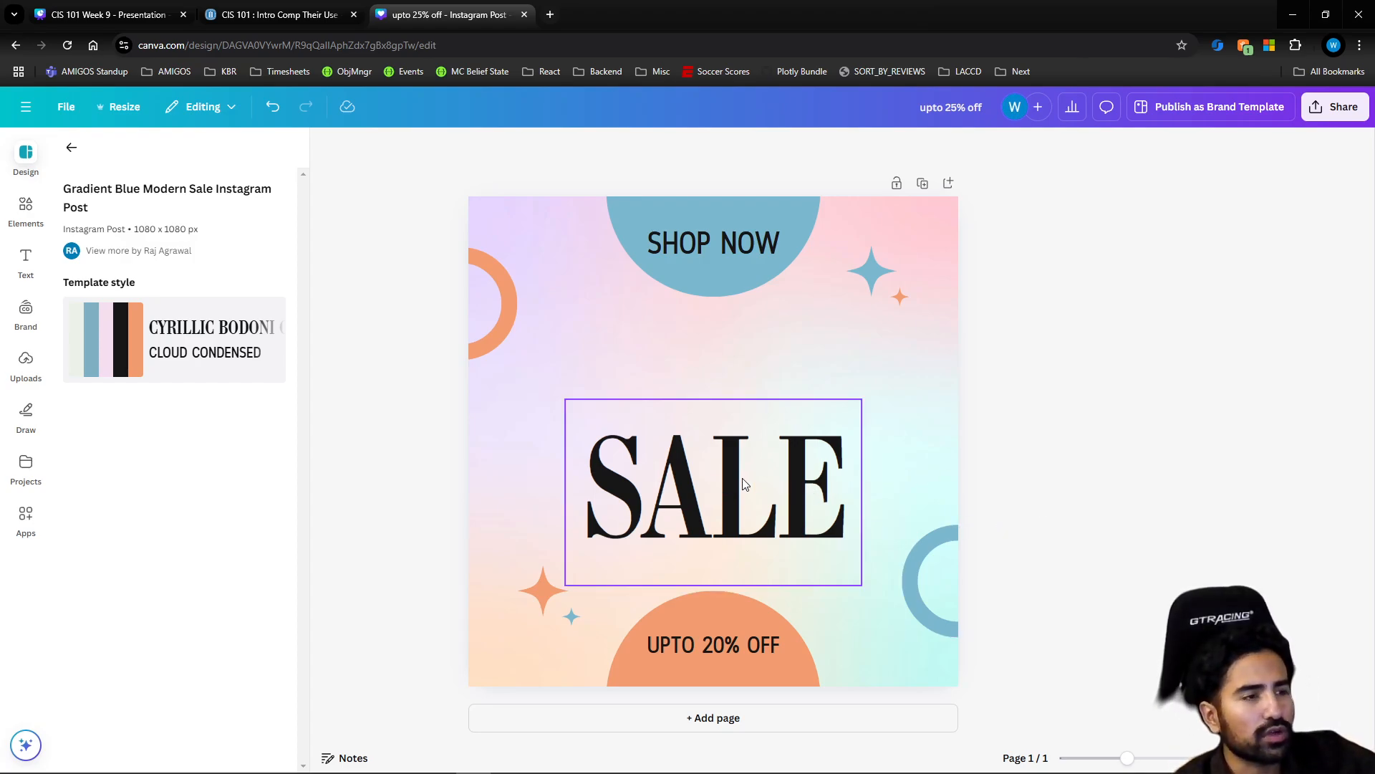
pyautogui.moveTo(743, 484); pyautogui.dragTo(739, 432)
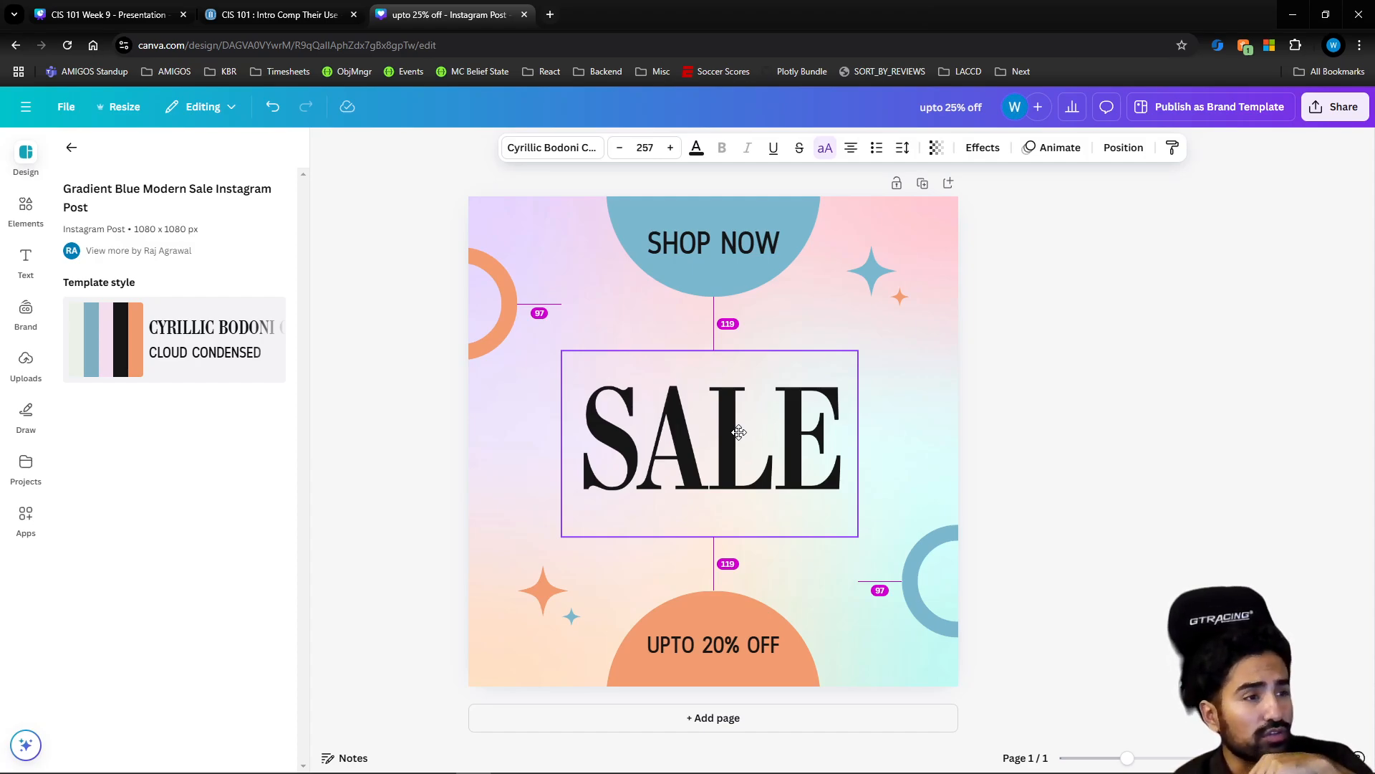
pyautogui.moveTo(739, 432)
pyautogui.mouseDown()
pyautogui.moveTo(727, 426)
pyautogui.moveTo(741, 426)
pyautogui.mouseUp()
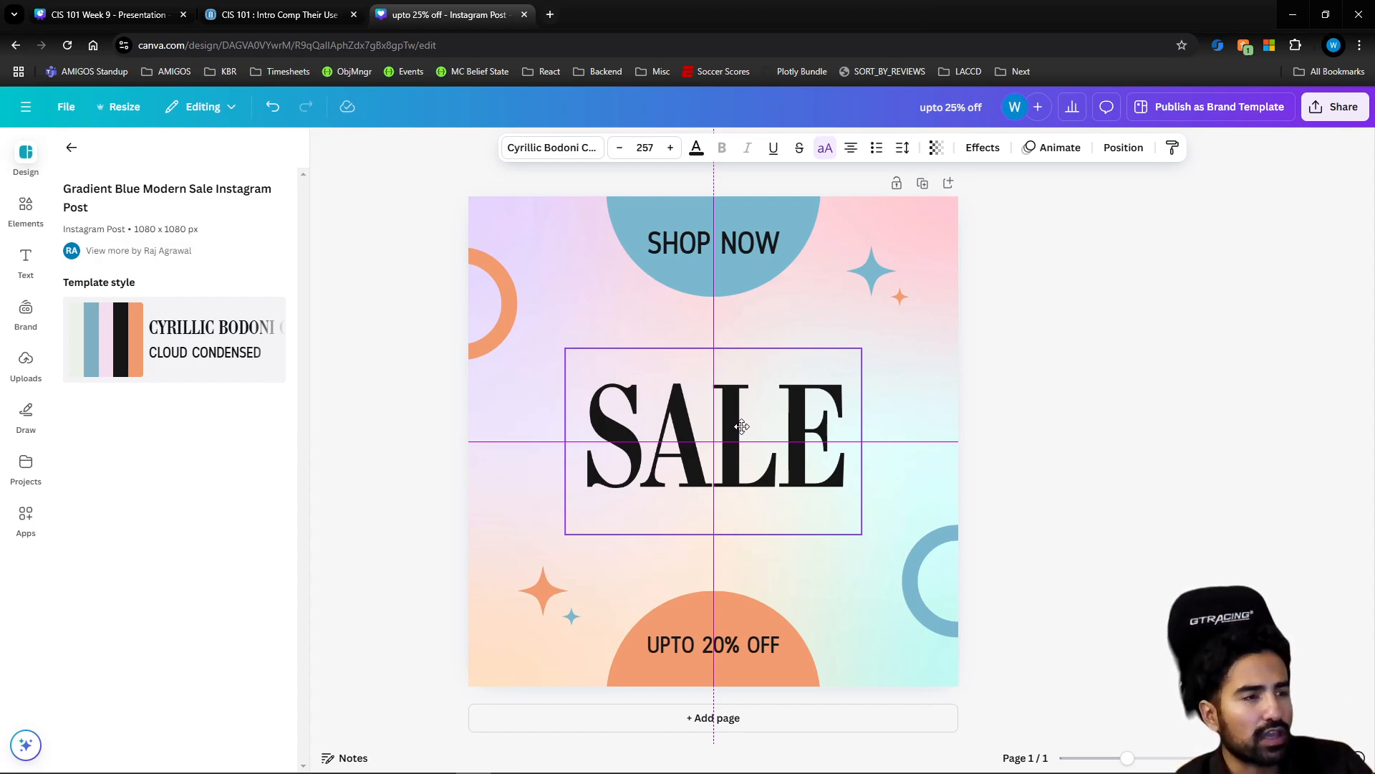
pyautogui.moveTo(741, 426); pyautogui.dragTo(742, 428)
pyautogui.click(1056, 446)
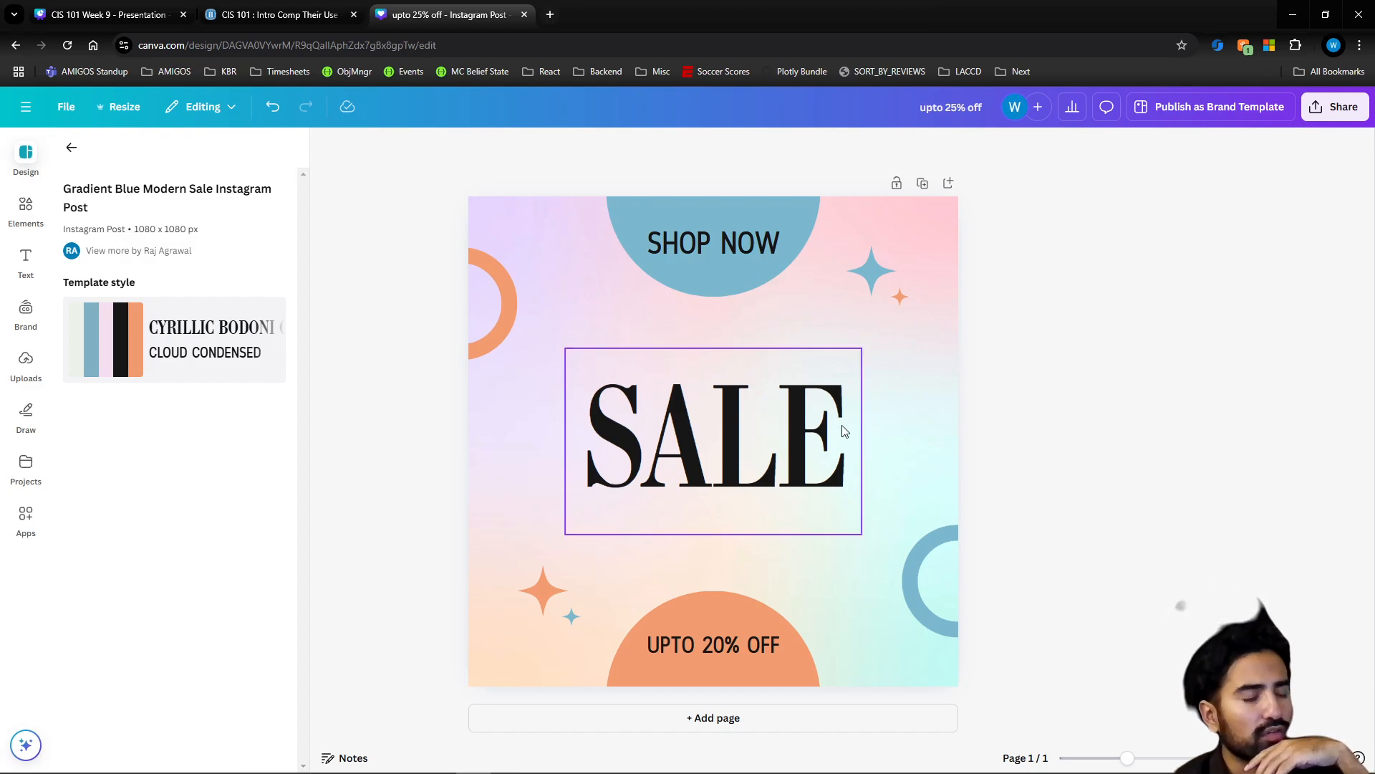
pyautogui.click(908, 430)
pyautogui.click(1054, 429)
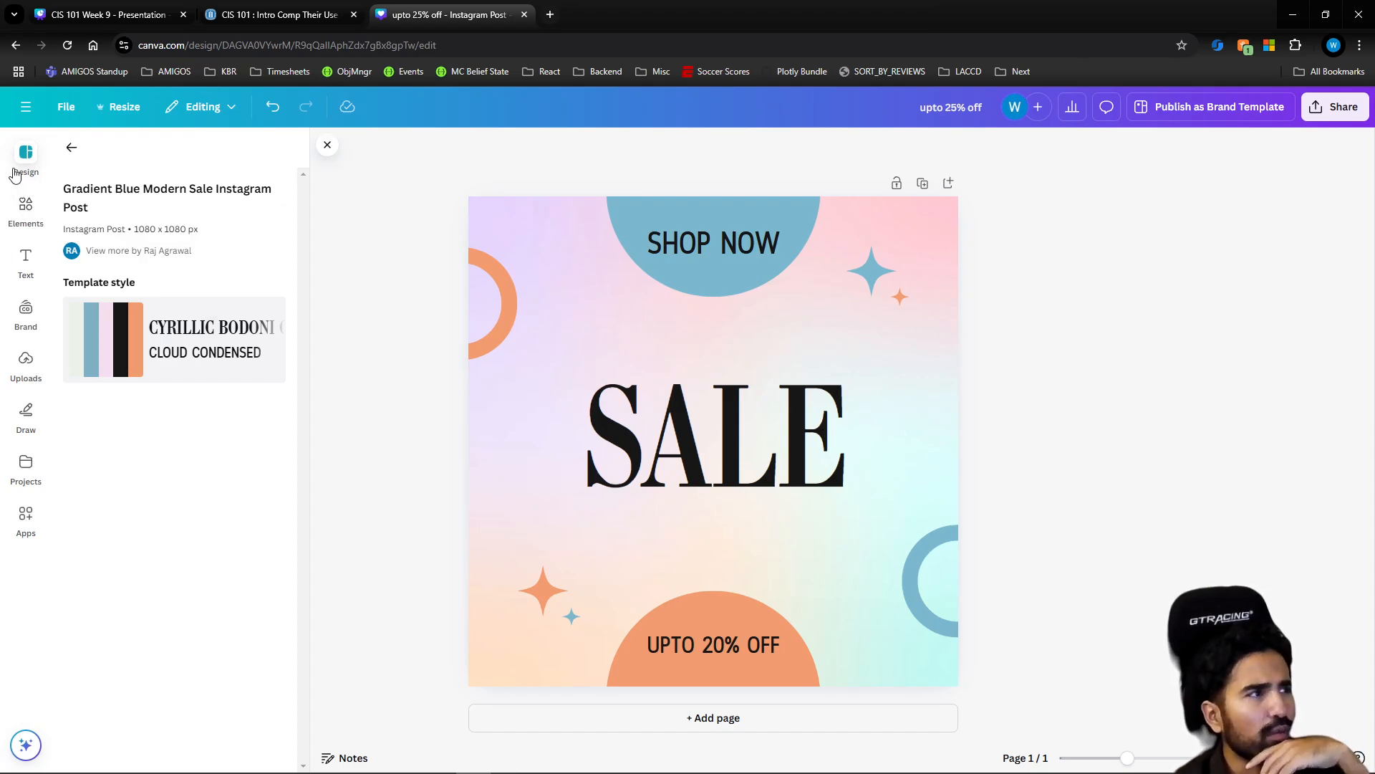
# Search the design elements for "beach" and limit the results to graphics
pyautogui.click(27, 211)
pyautogui.click(130, 154)
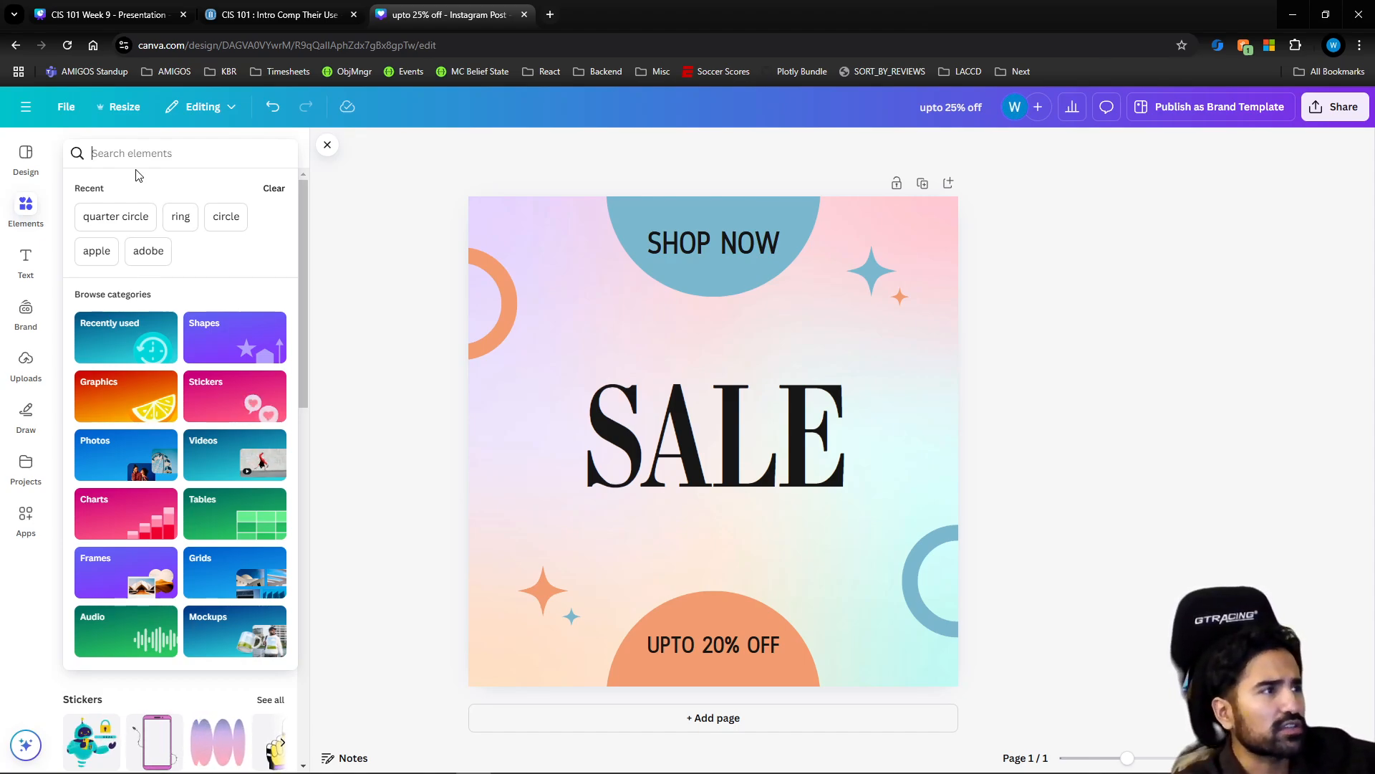
pyautogui.write('beach')
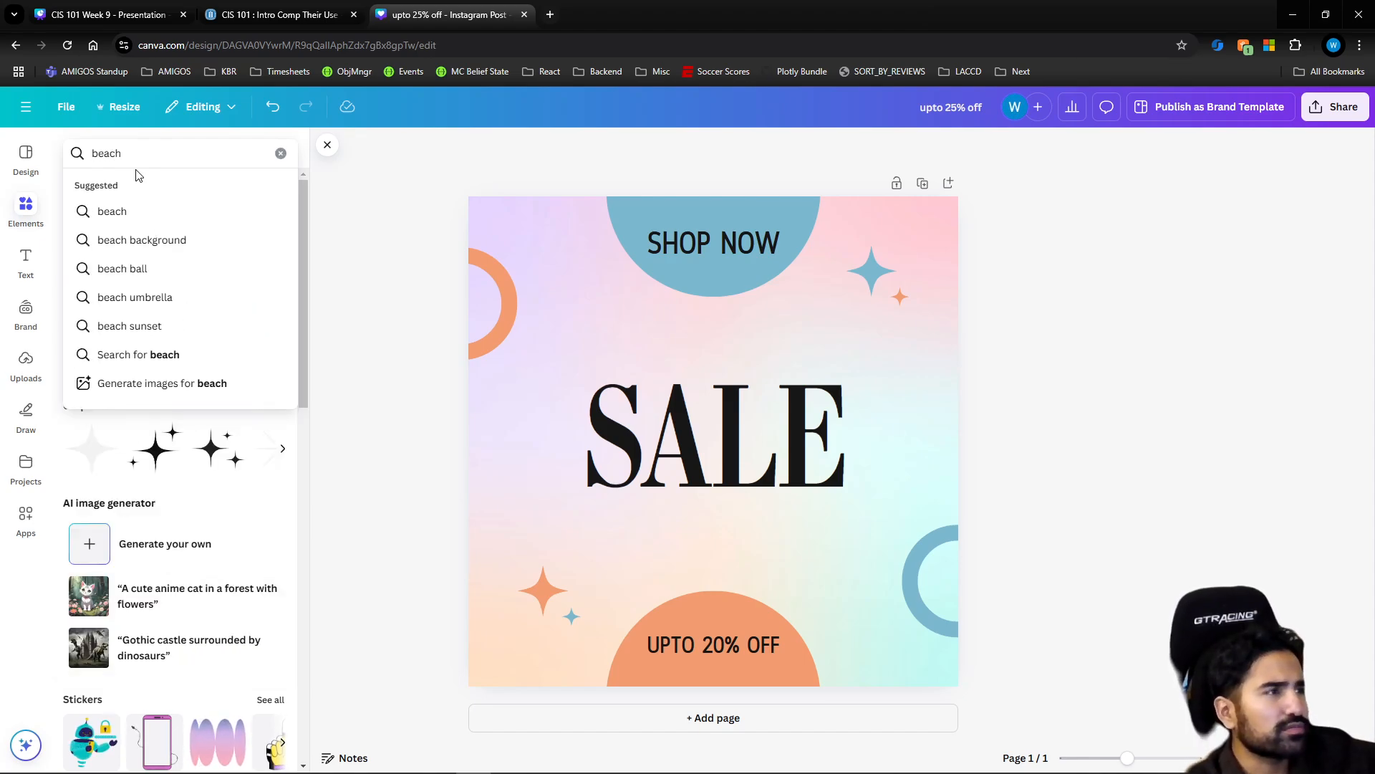
pyautogui.press('Return')
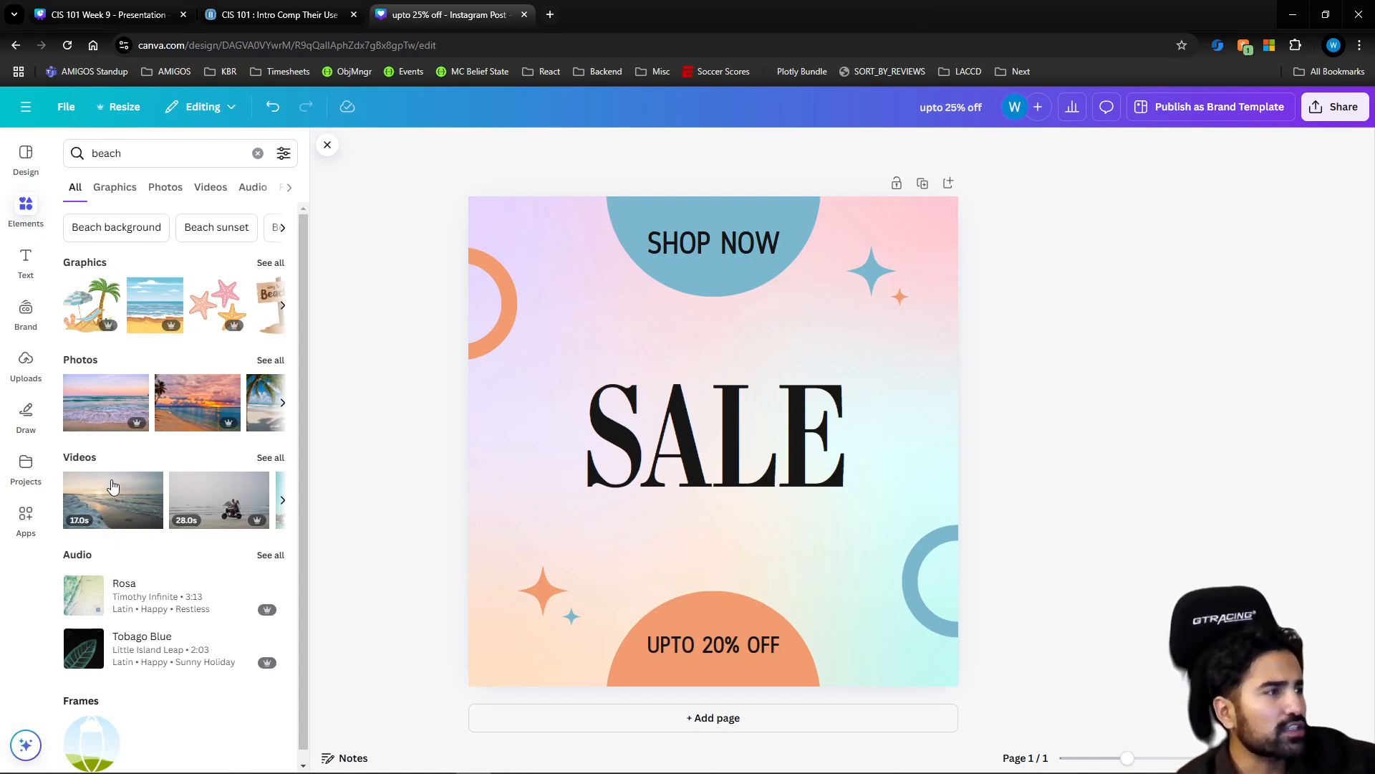
pyautogui.click(114, 188)
pyautogui.click(74, 188)
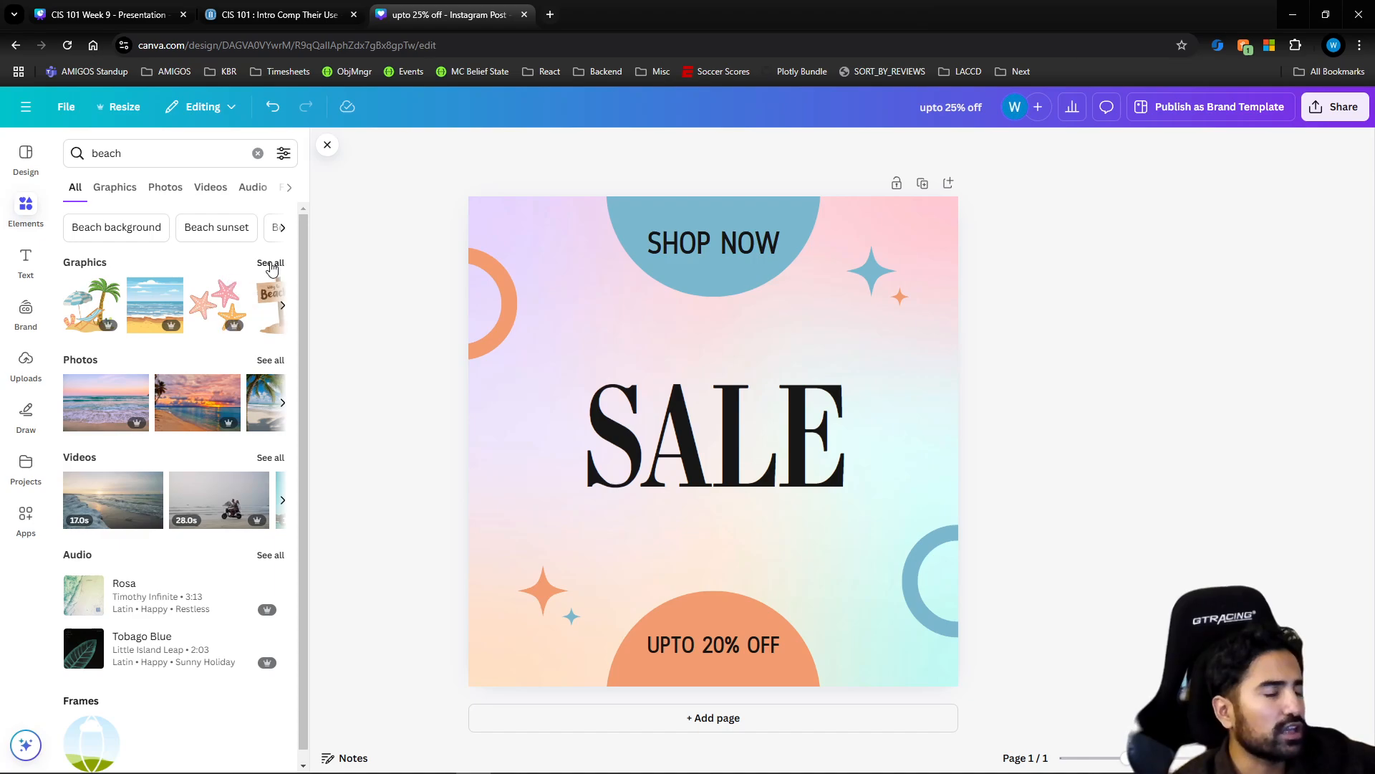
pyautogui.click(118, 188)
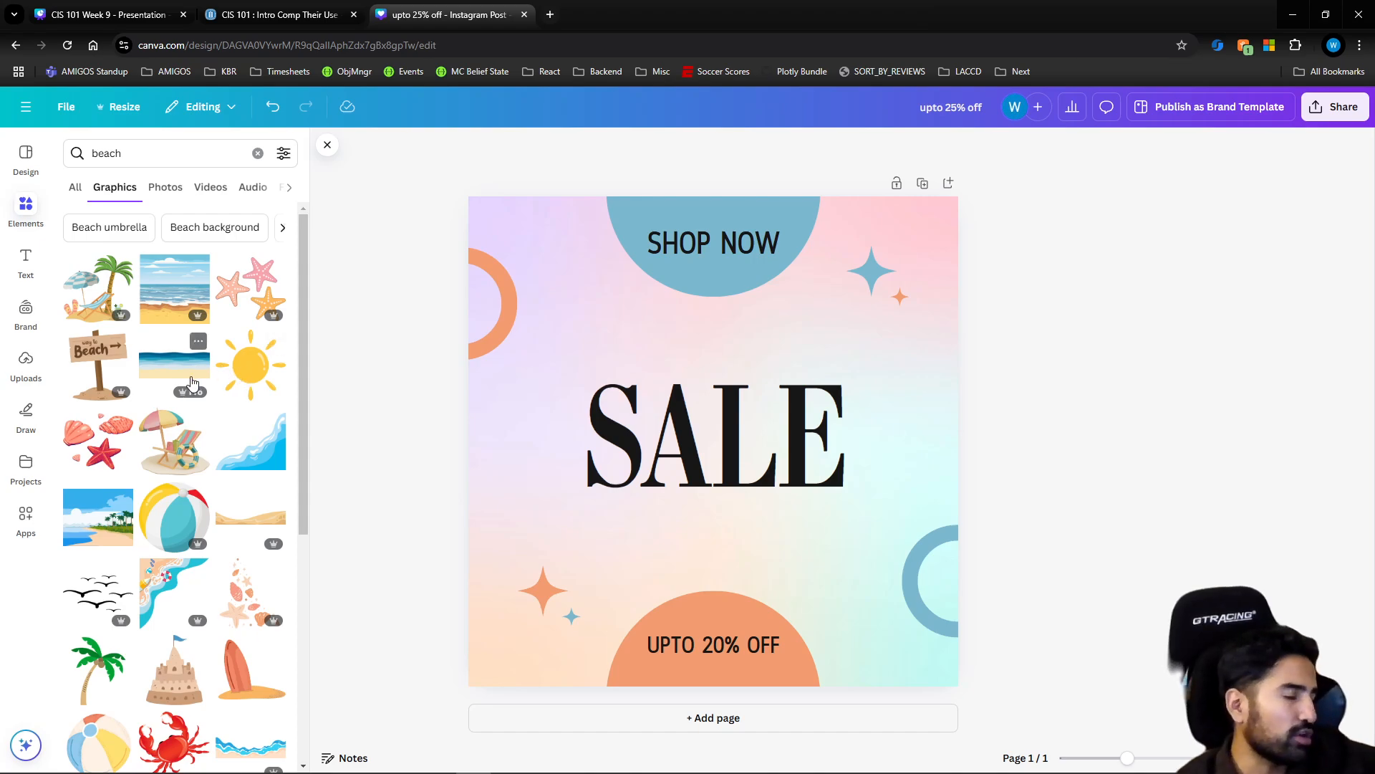
# Find the teal flip-flops among the beach graphics and add them to the design's lower-right area
pyautogui.scroll(-5, 179, 384)
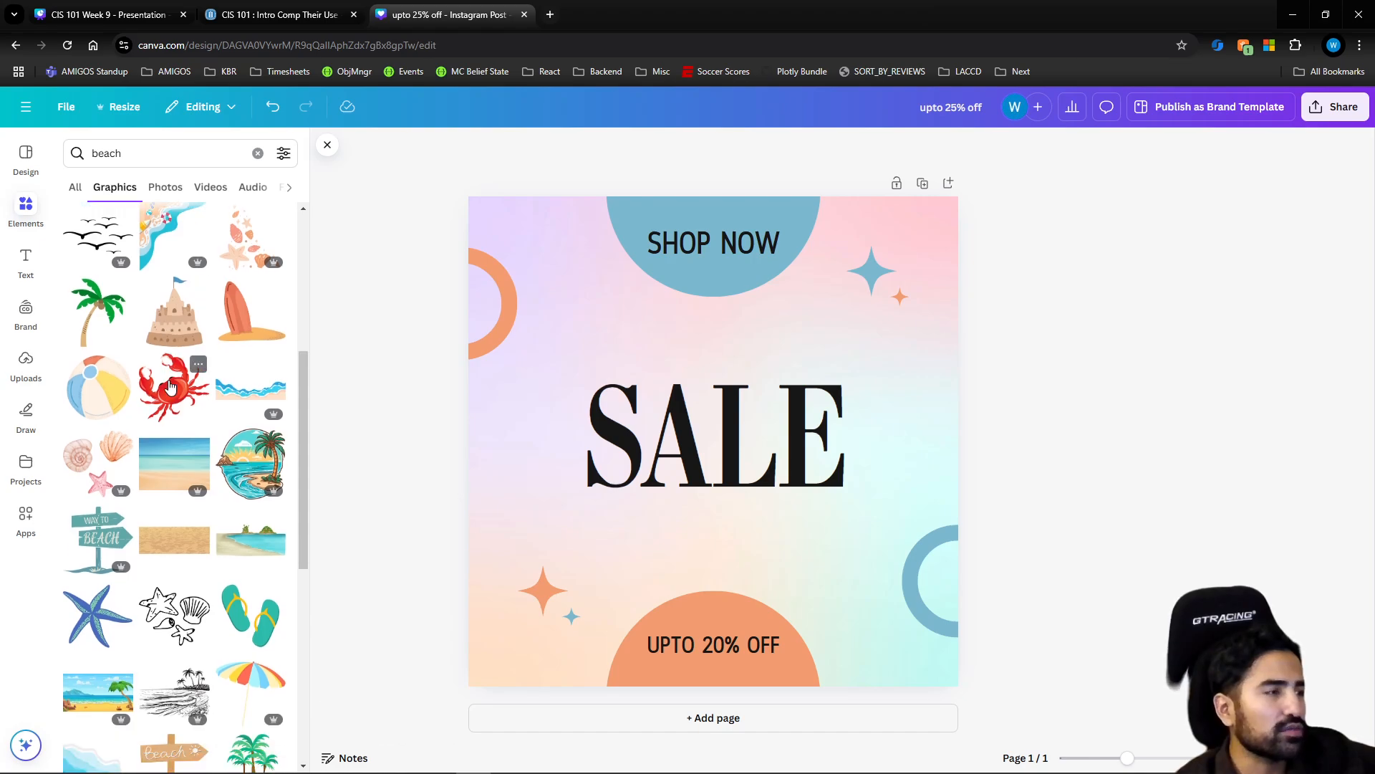
pyautogui.scroll(-2, 172, 387)
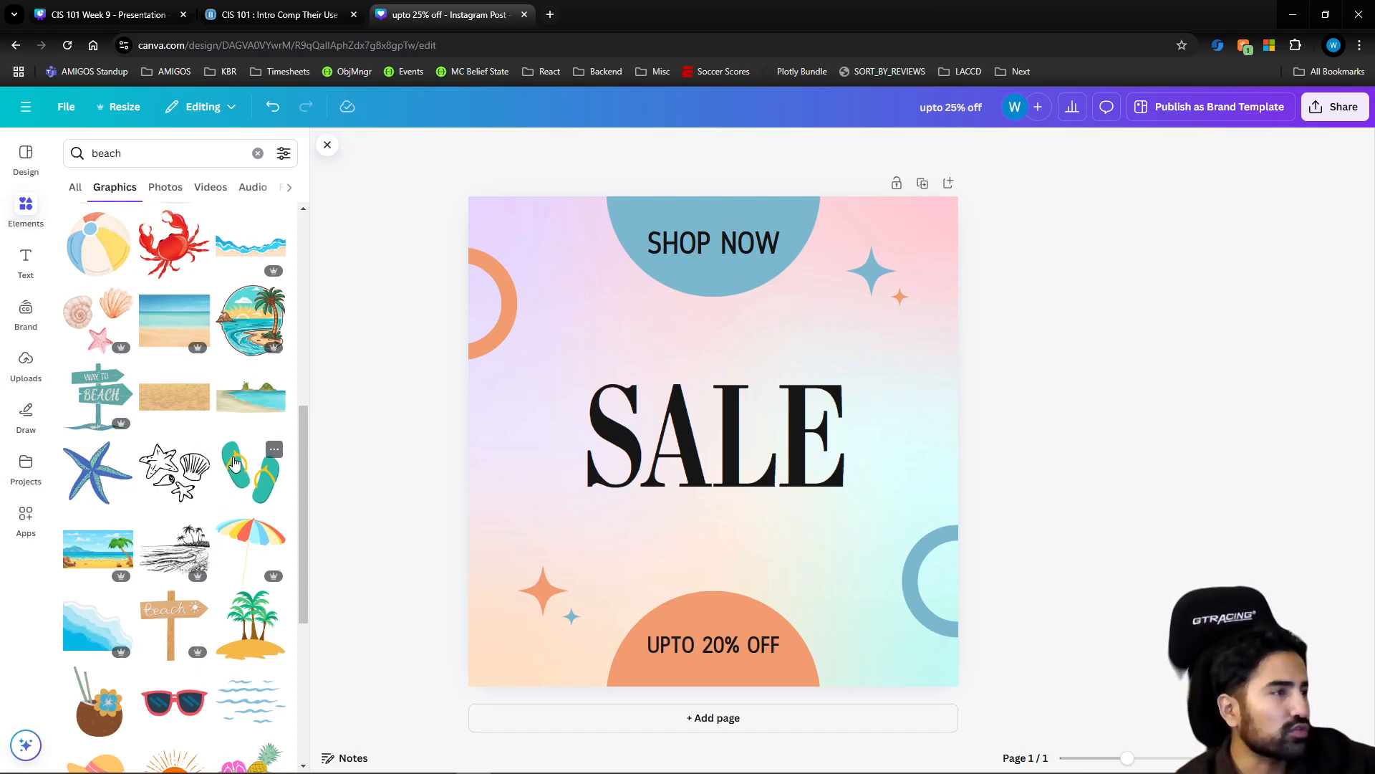
pyautogui.click(235, 467)
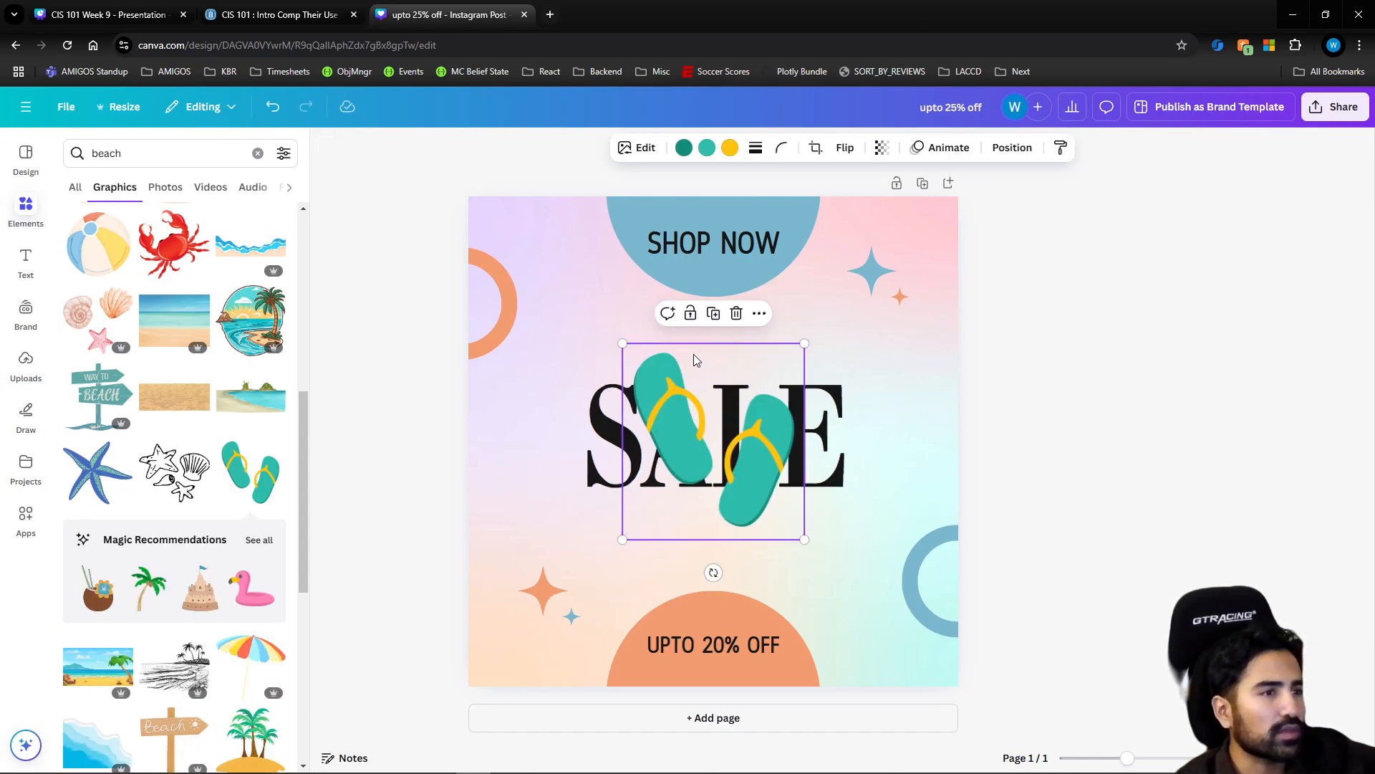
pyautogui.click(737, 313)
pyautogui.moveTo(259, 470); pyautogui.dragTo(837, 608)
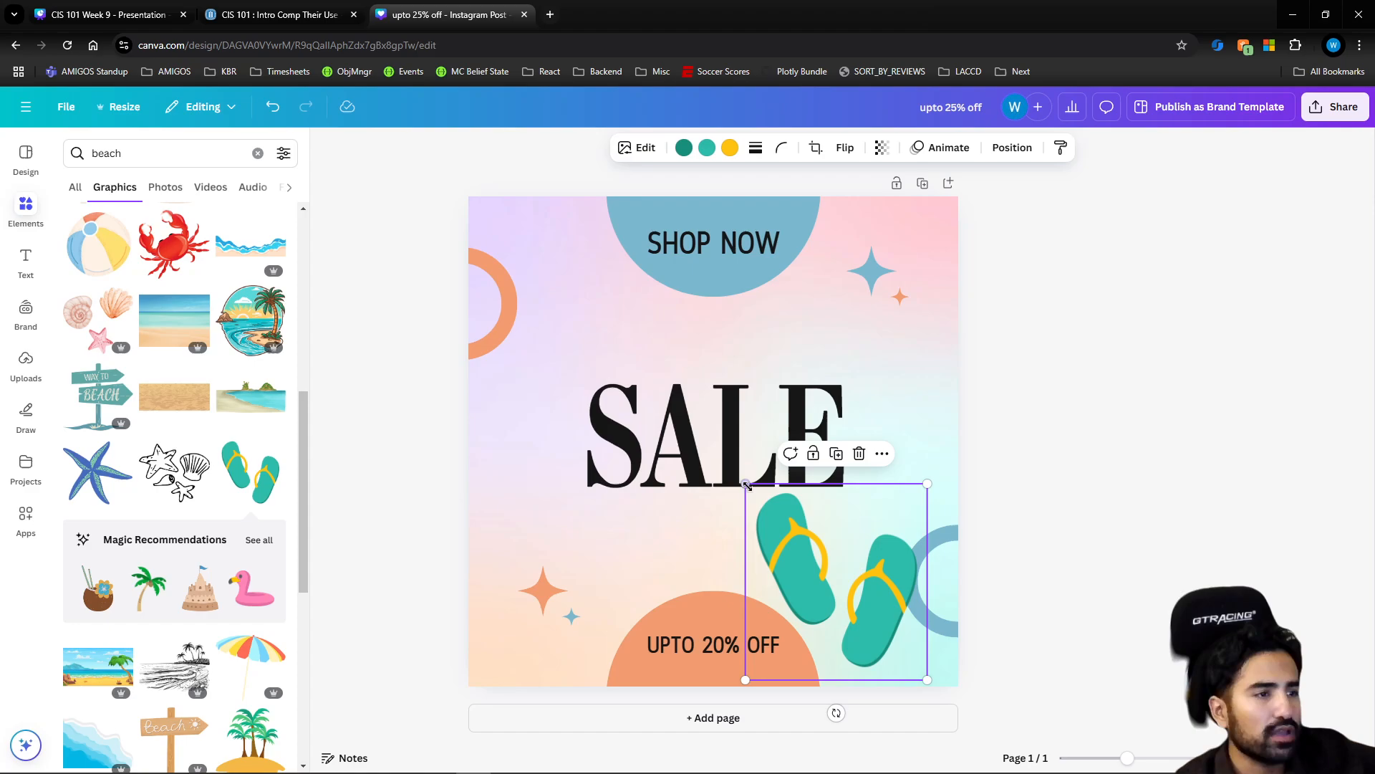
# Shrink the flip-flops graphic to about 177 px wide and place it just left of the blue circle outline
pyautogui.moveTo(746, 484); pyautogui.dragTo(831, 577)
pyautogui.moveTo(861, 620); pyautogui.dragTo(839, 557)
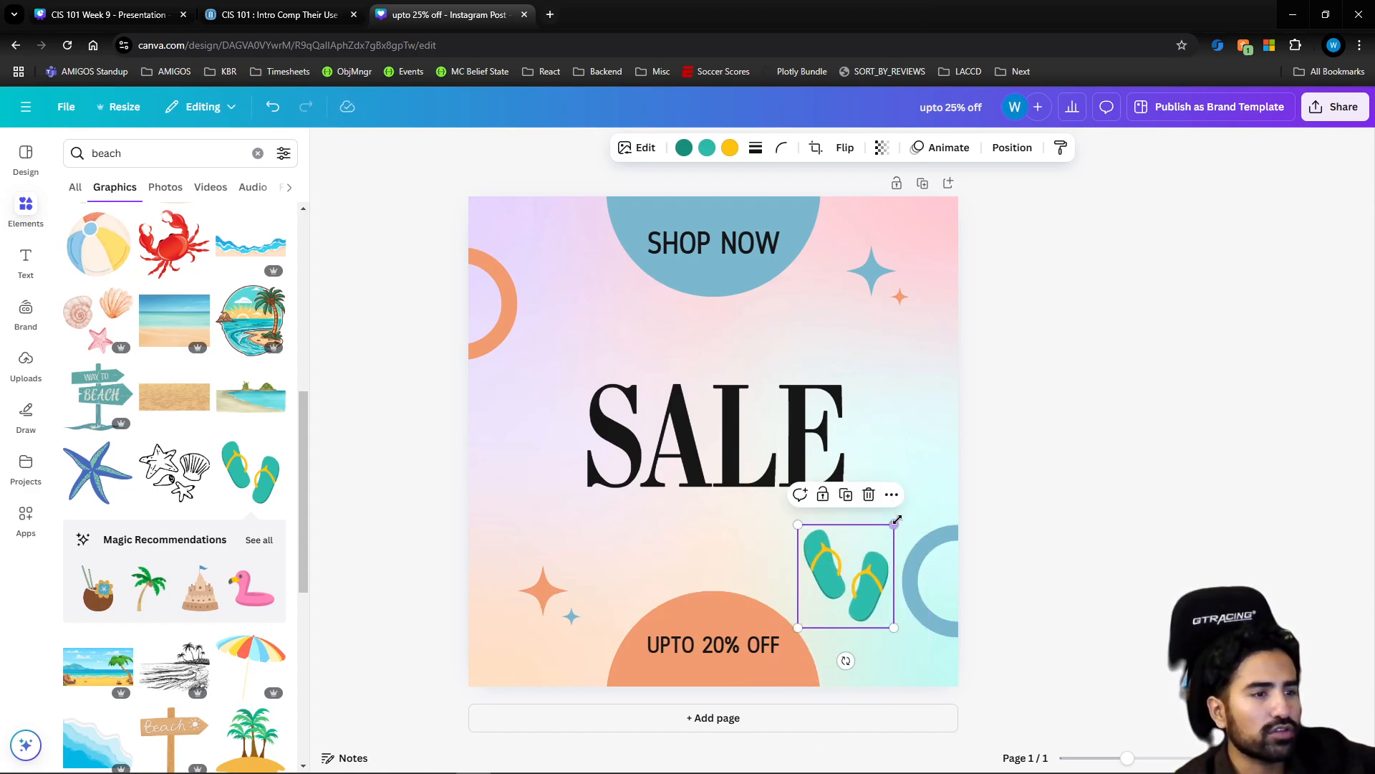
pyautogui.moveTo(897, 518); pyautogui.dragTo(849, 563)
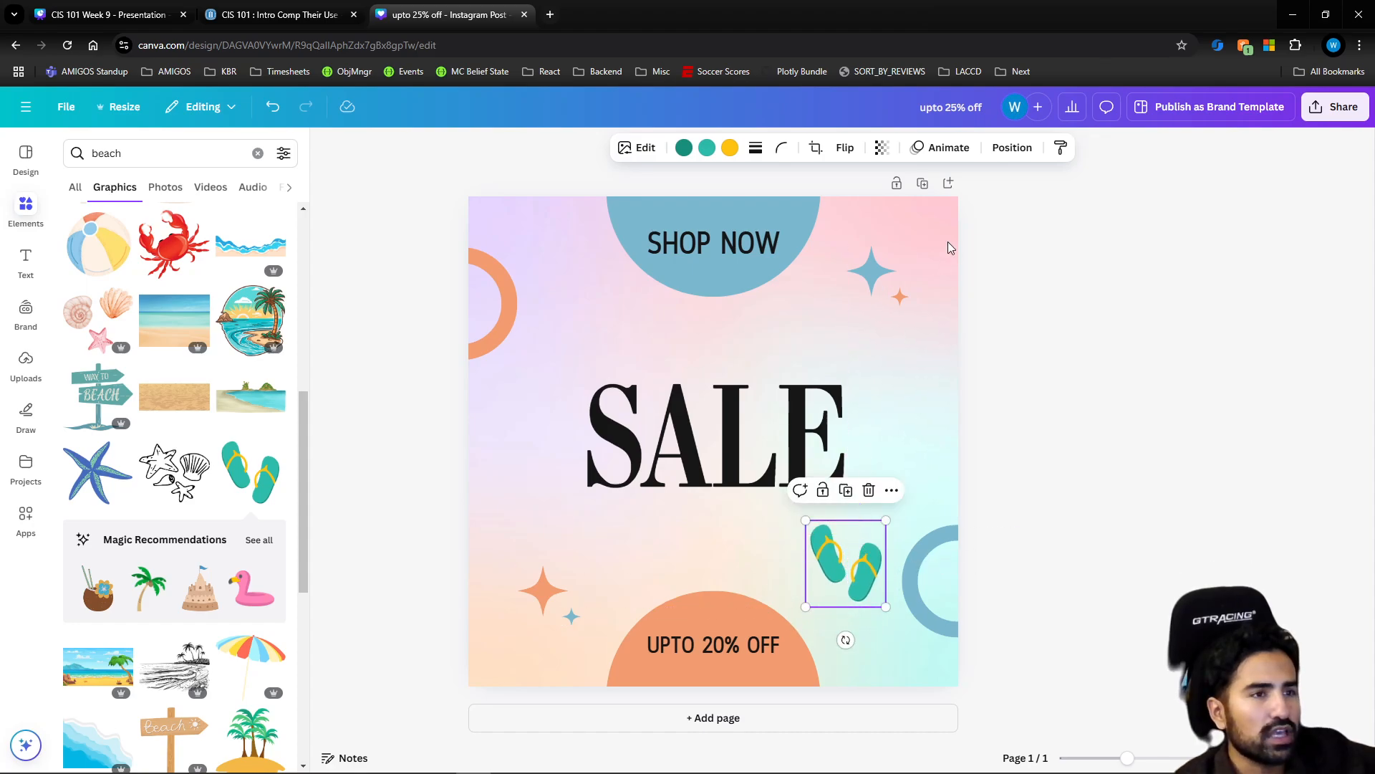
# Move the flip-flops over the orange semicircle and try layering them one level backward, one level forward and to the back
pyautogui.click(1010, 150)
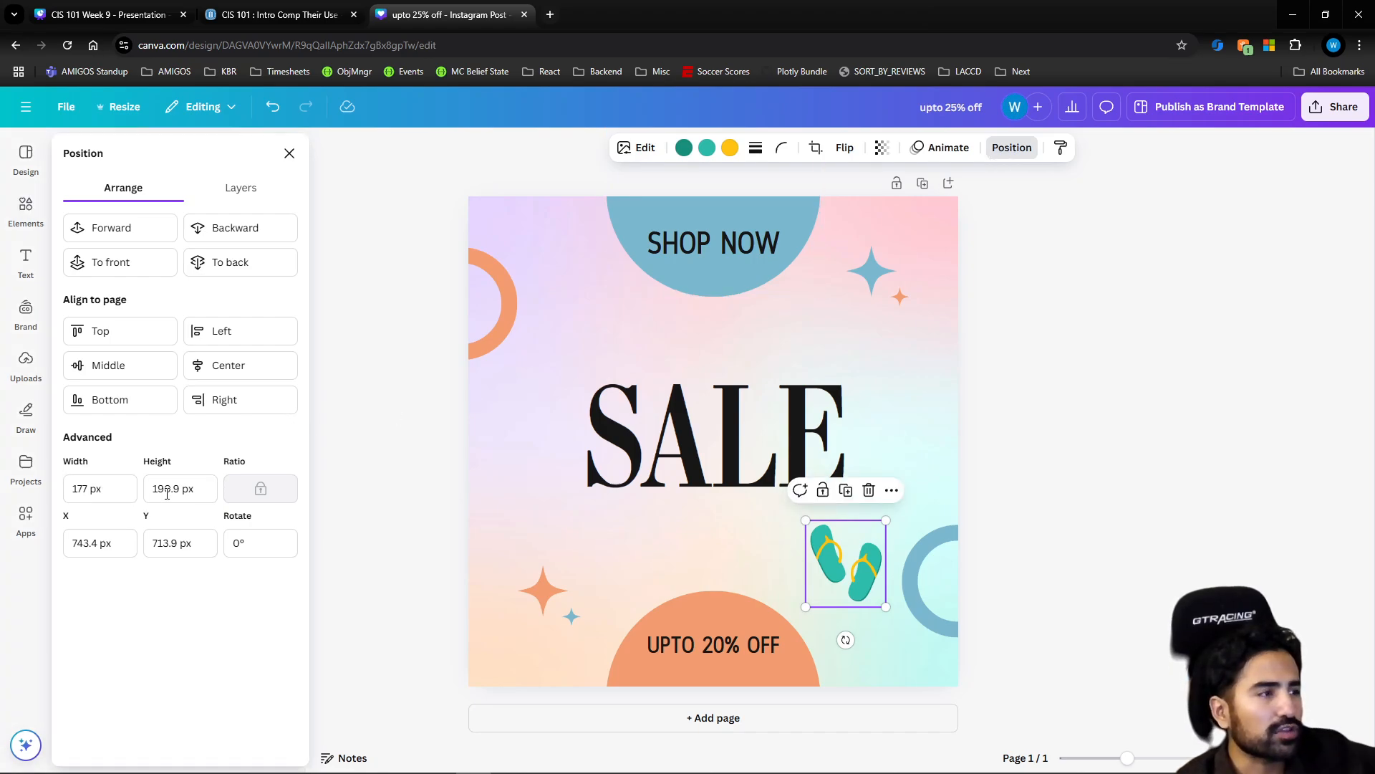
pyautogui.click(230, 542)
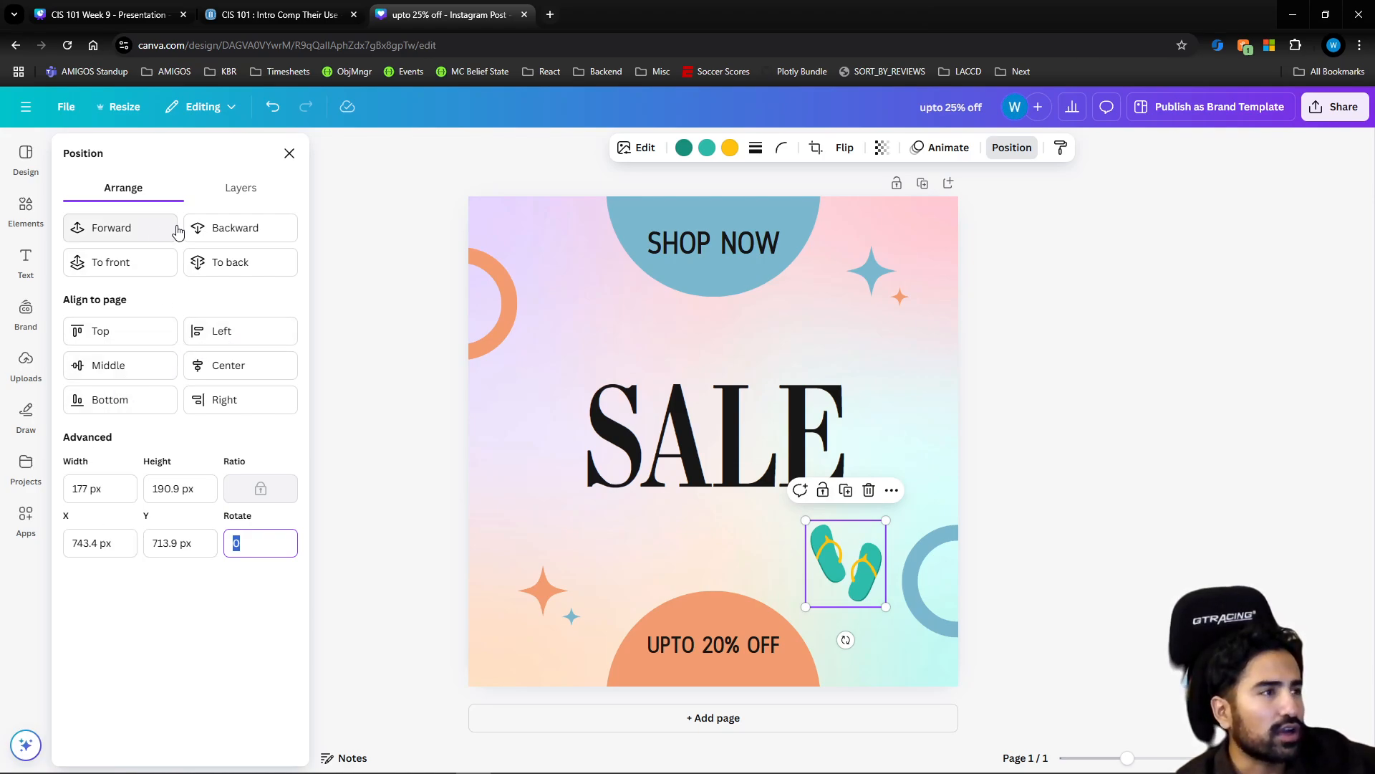
pyautogui.moveTo(840, 571); pyautogui.dragTo(709, 603)
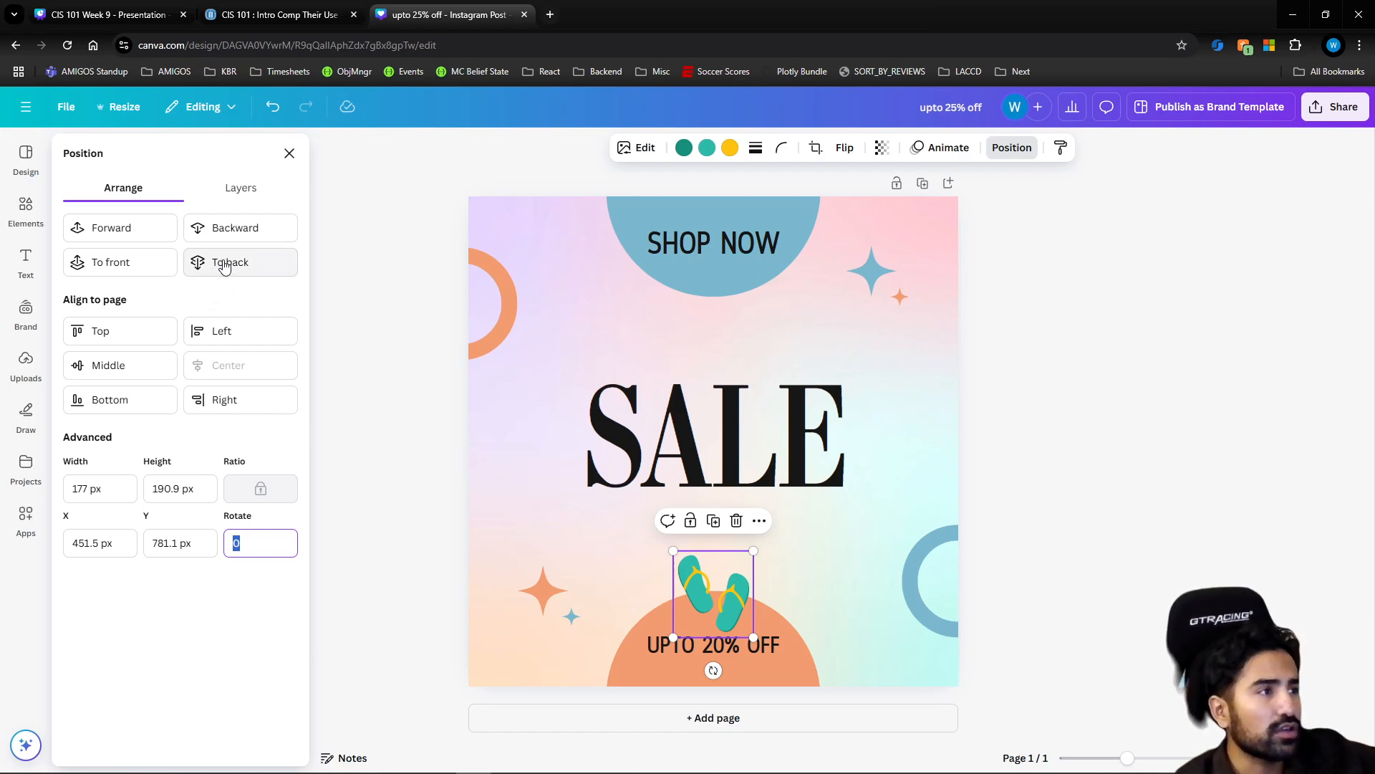
pyautogui.click(222, 236)
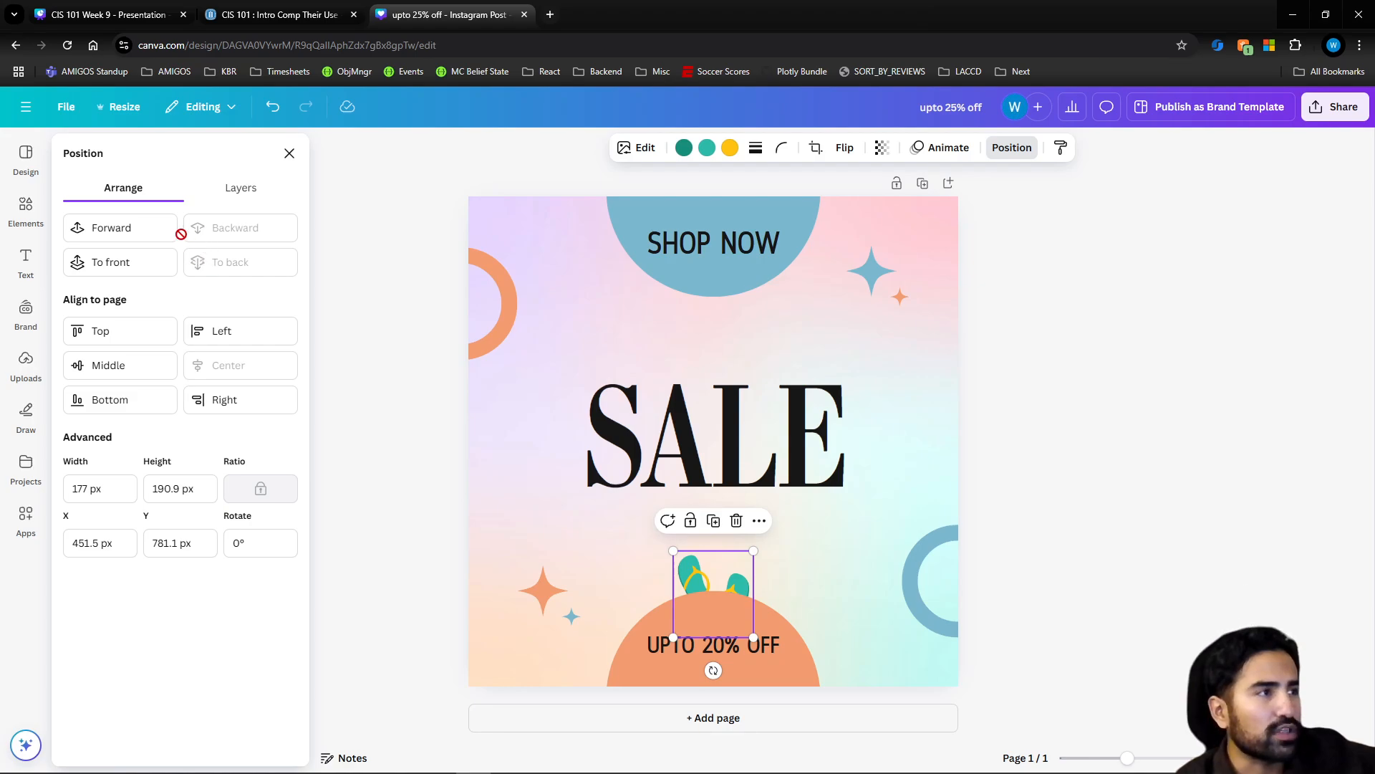
pyautogui.click(135, 243)
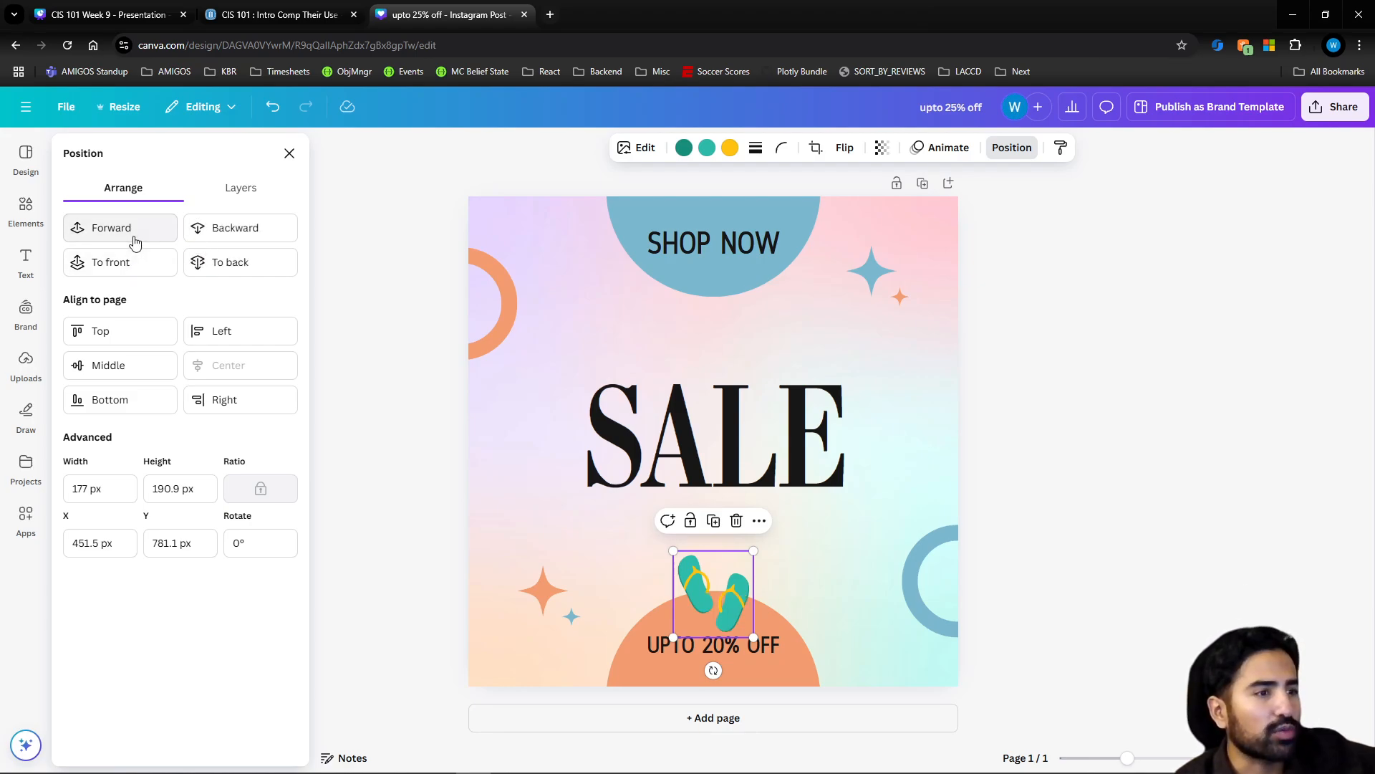
pyautogui.click(252, 279)
# Move the flip-flops to the lower-right corner of the "SALE" text and bring them to the front
pyautogui.moveTo(729, 611); pyautogui.dragTo(869, 495)
pyautogui.click(146, 265)
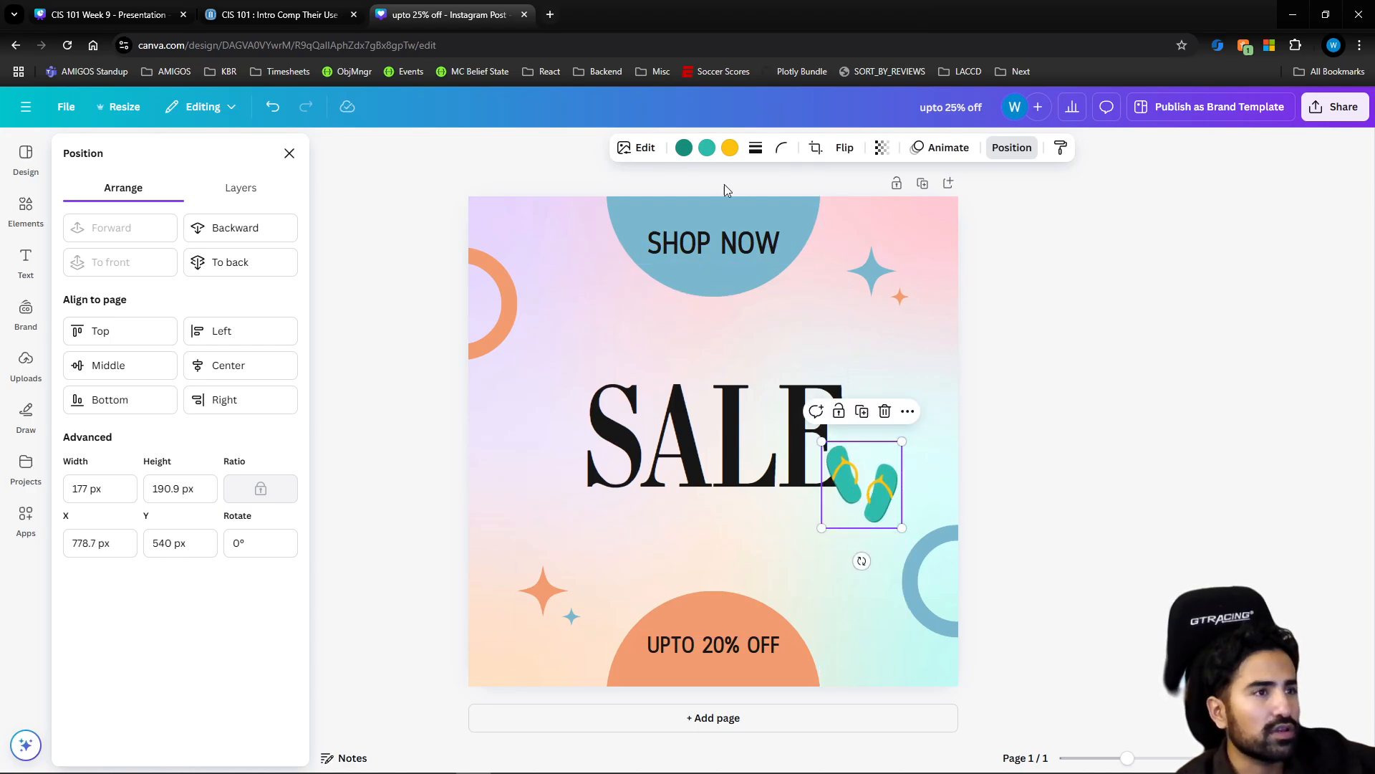
# Recolor the flip-flops with the document colors: dark teal edges to near-black, teal soles to orange #f19c6f, and yellow straps to blue
pyautogui.click(685, 149)
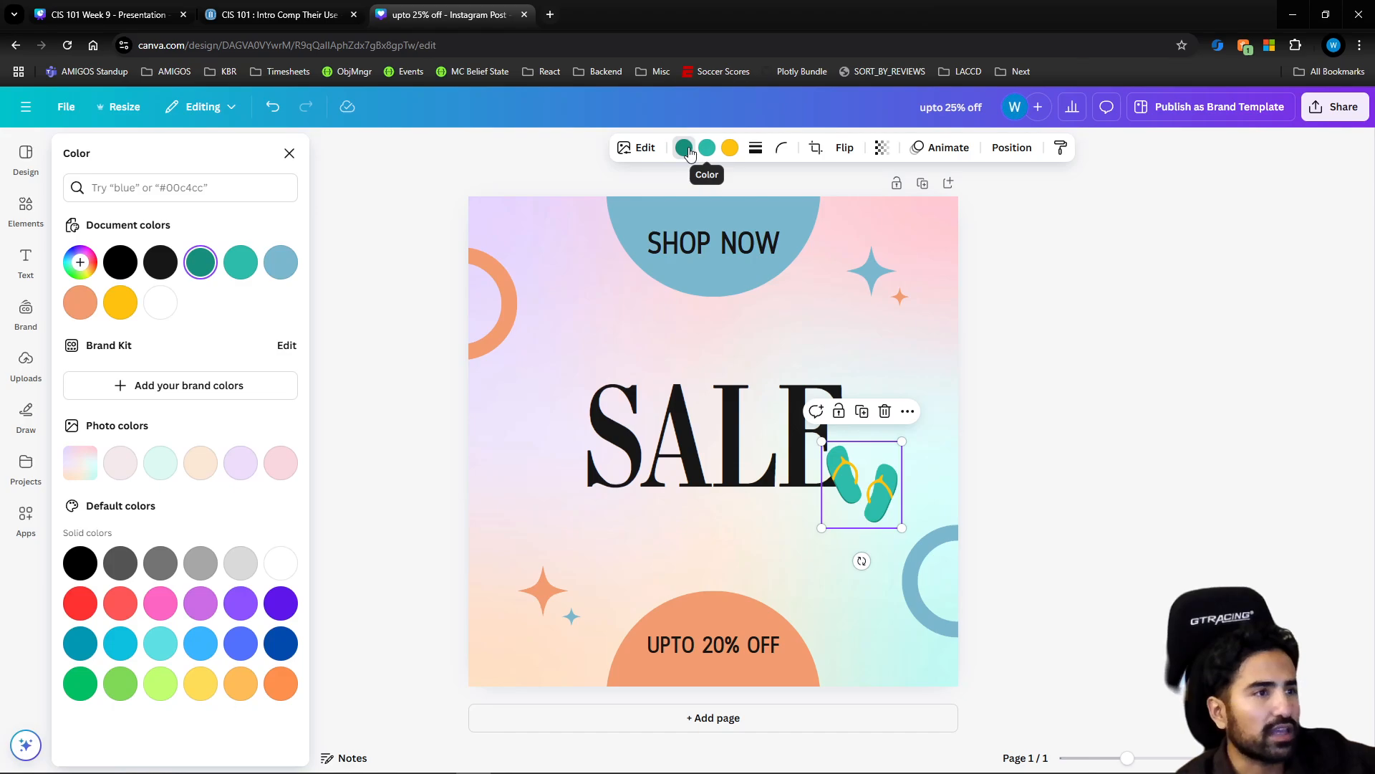
pyautogui.click(710, 149)
pyautogui.click(731, 149)
pyautogui.click(686, 151)
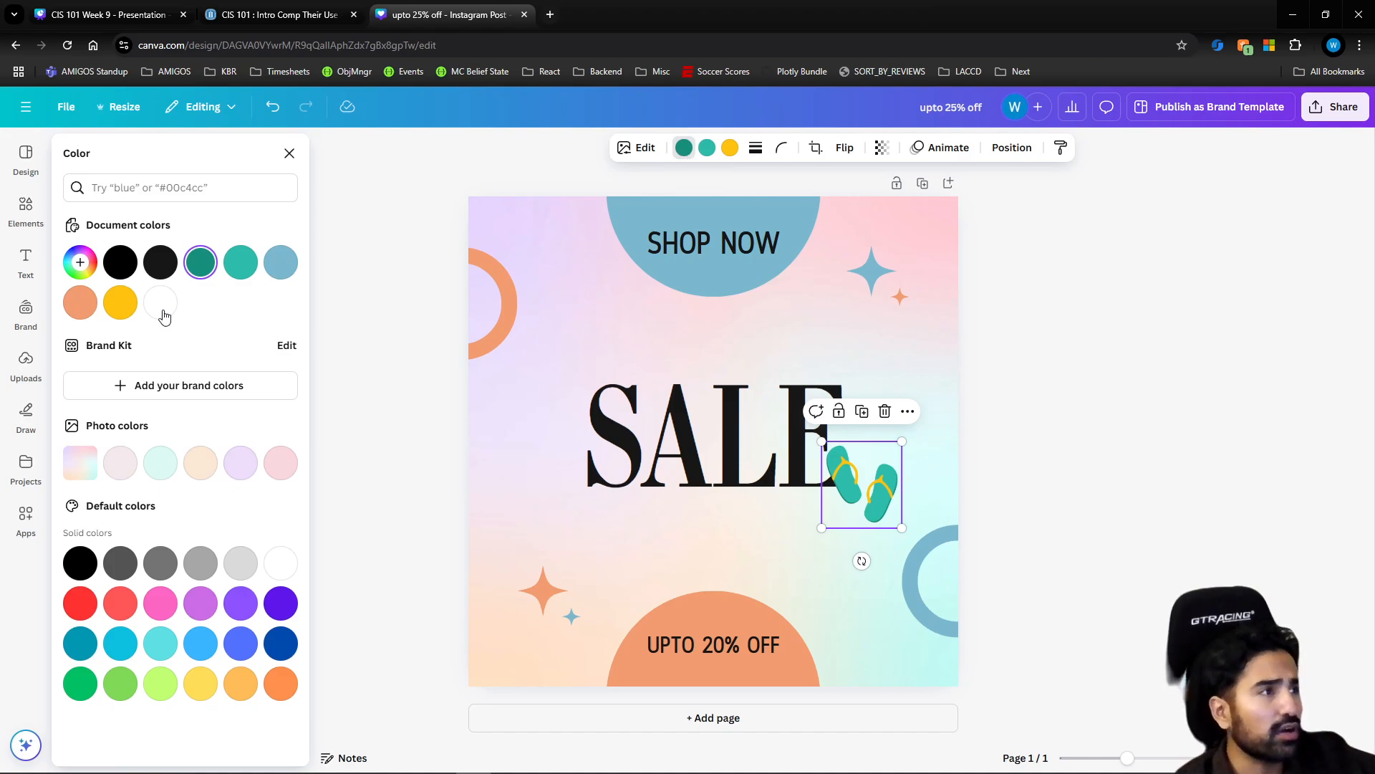
pyautogui.click(160, 262)
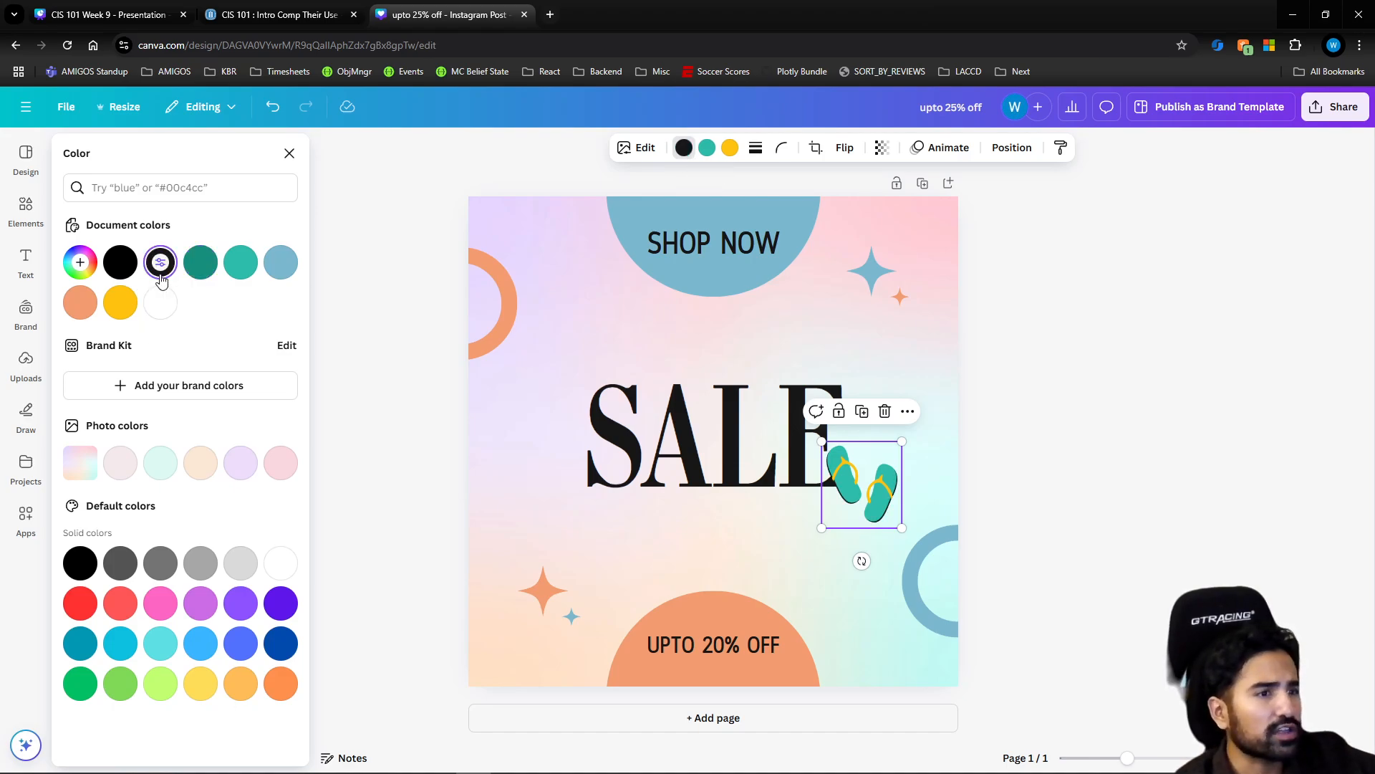
pyautogui.click(707, 147)
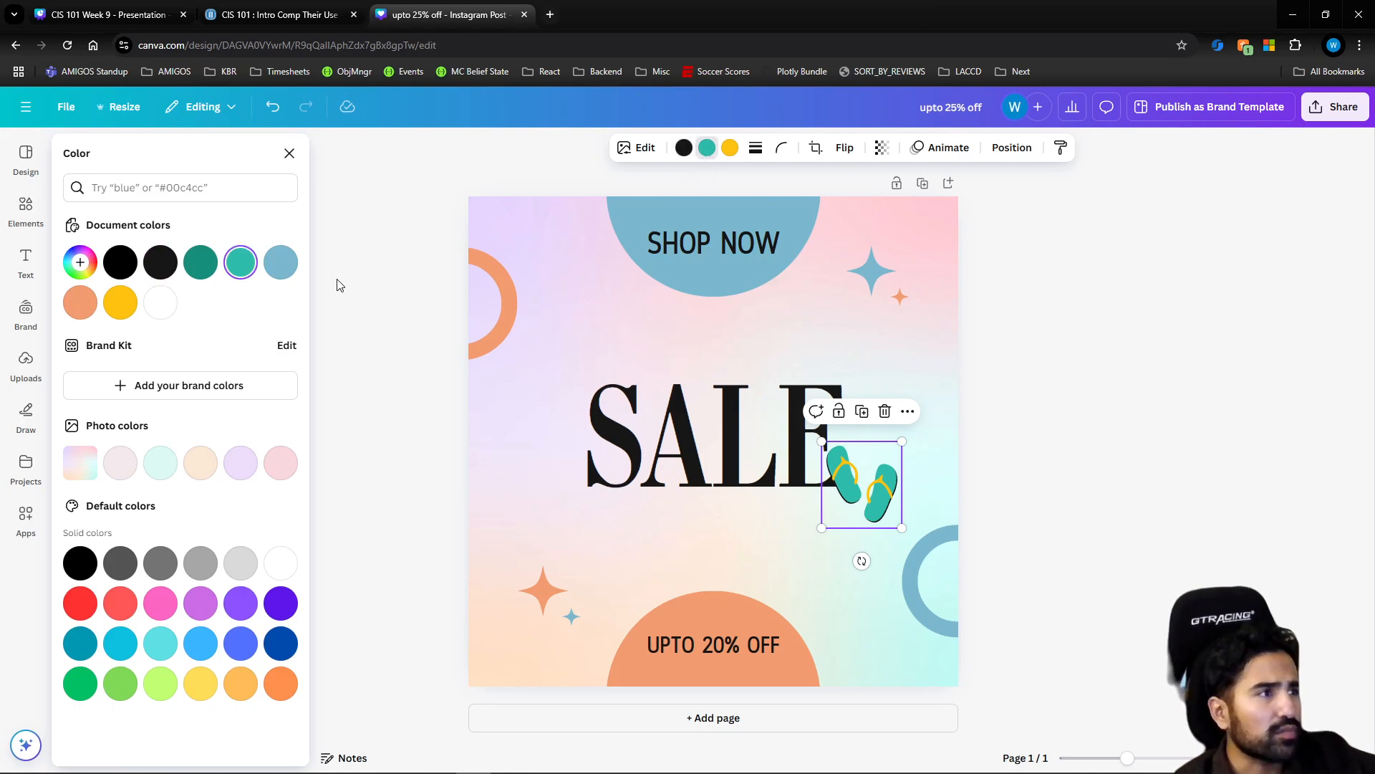
pyautogui.click(80, 302)
pyautogui.click(730, 147)
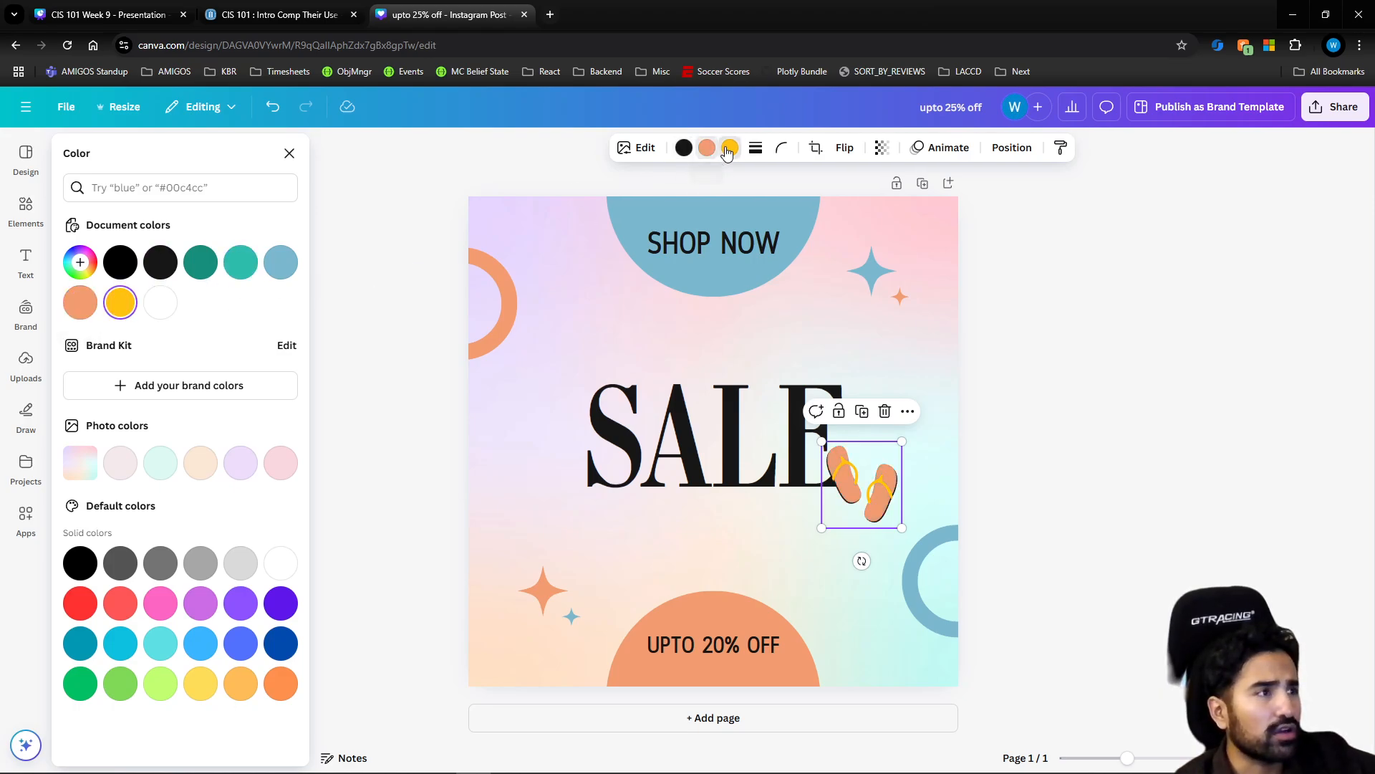
pyautogui.click(281, 263)
pyautogui.click(1079, 368)
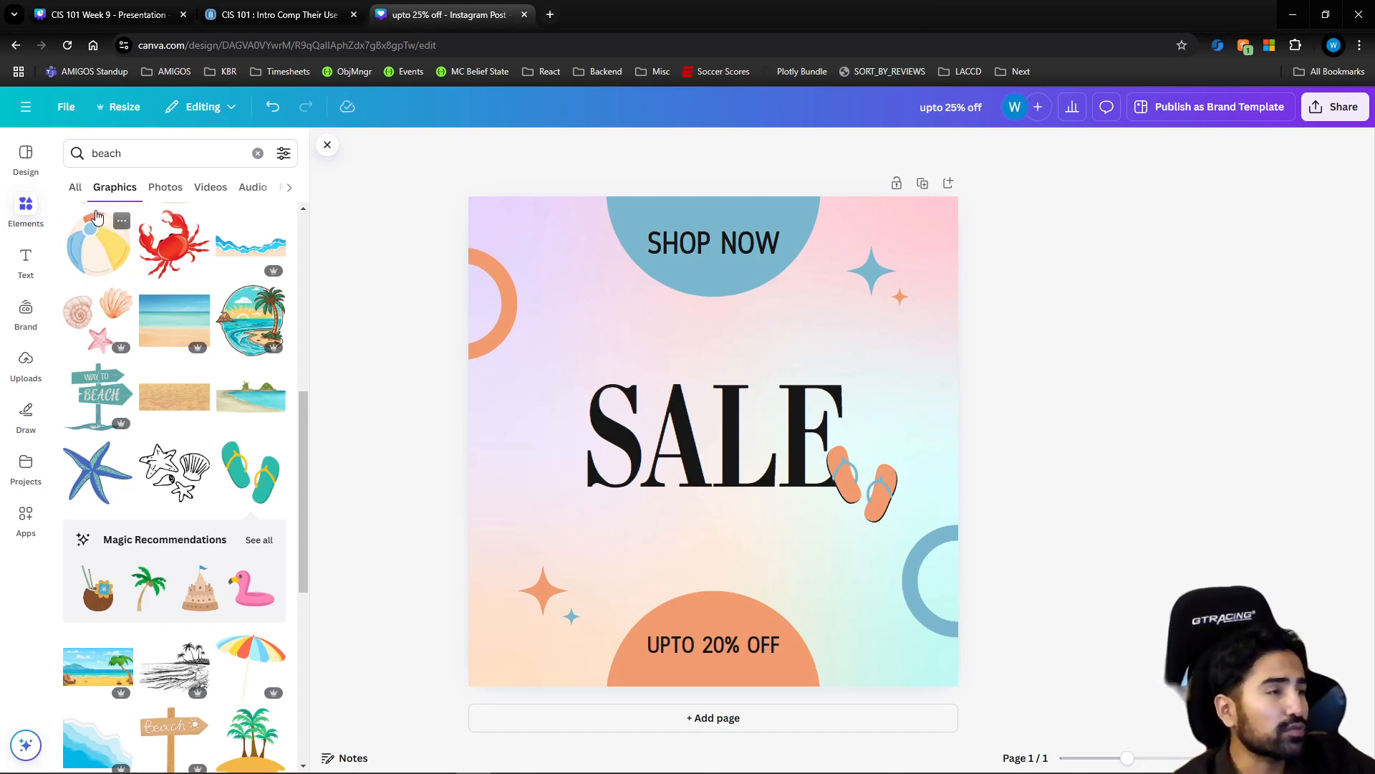
# Search the text fonts and combinations for "cursive" and browse the font styles
pyautogui.click(25, 260)
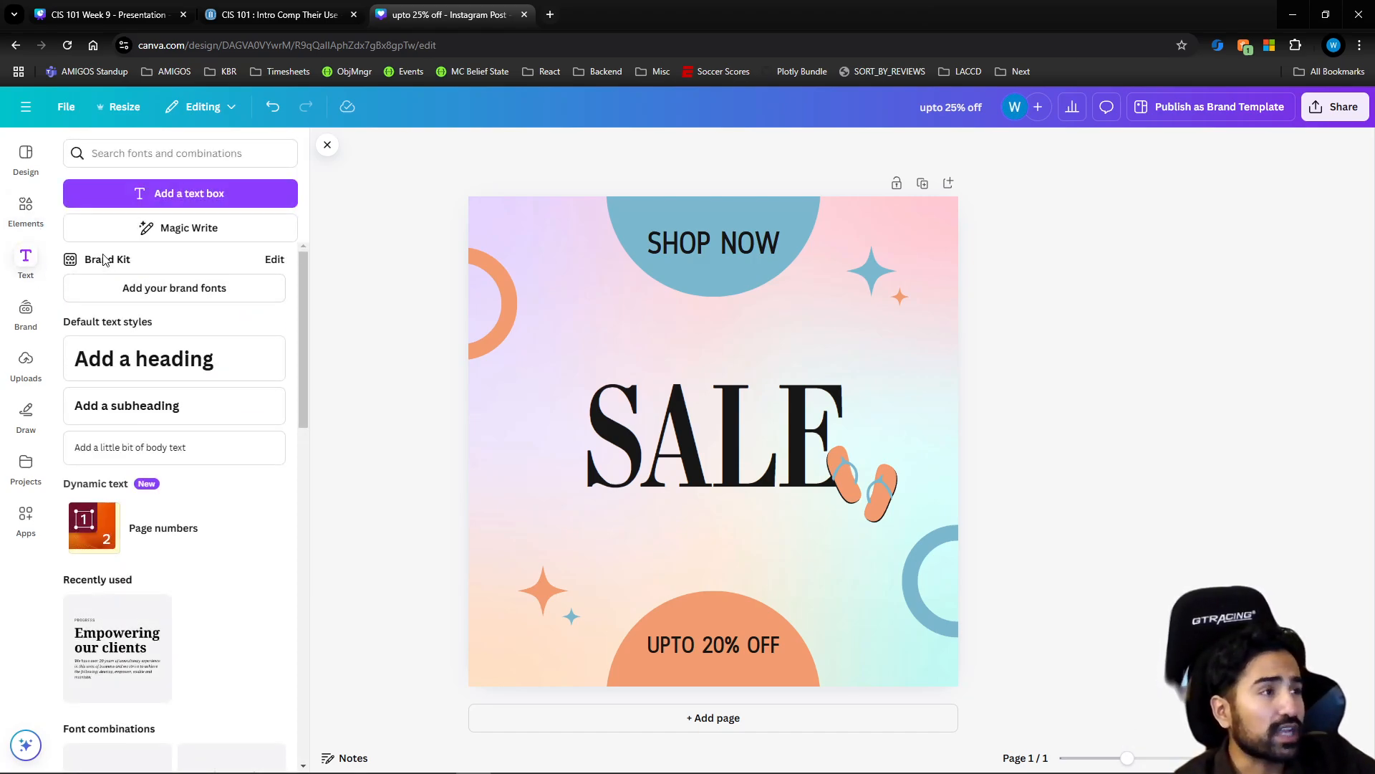
pyautogui.click(147, 155)
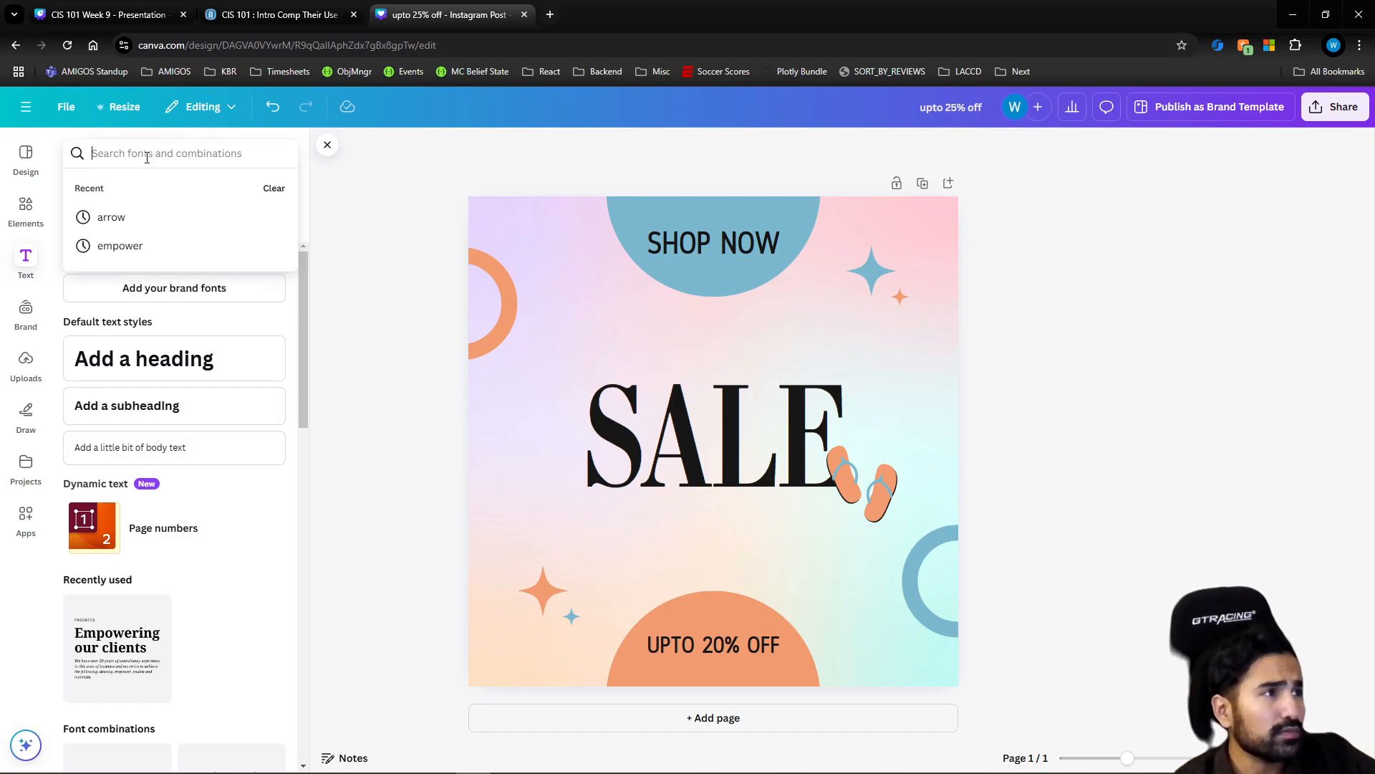
pyautogui.write('cur')
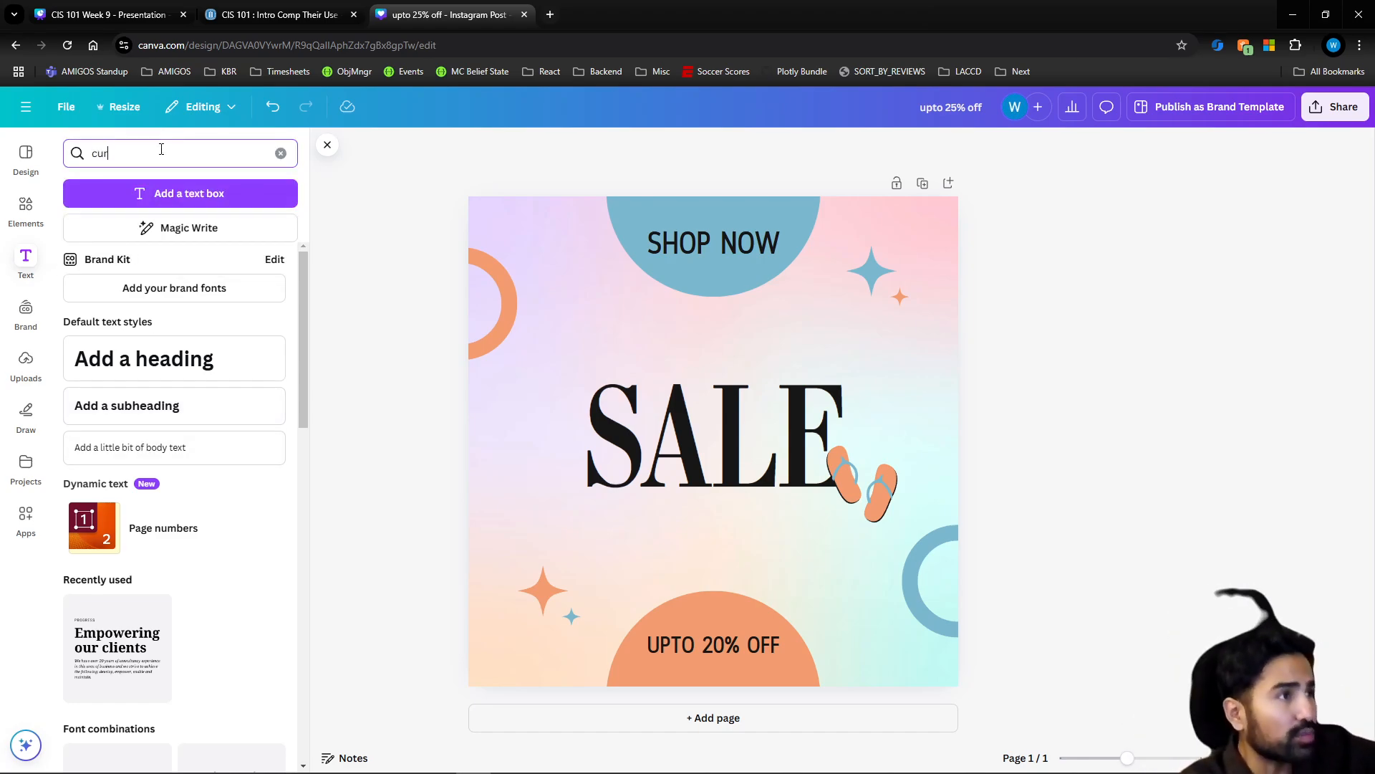
pyautogui.write('sive')
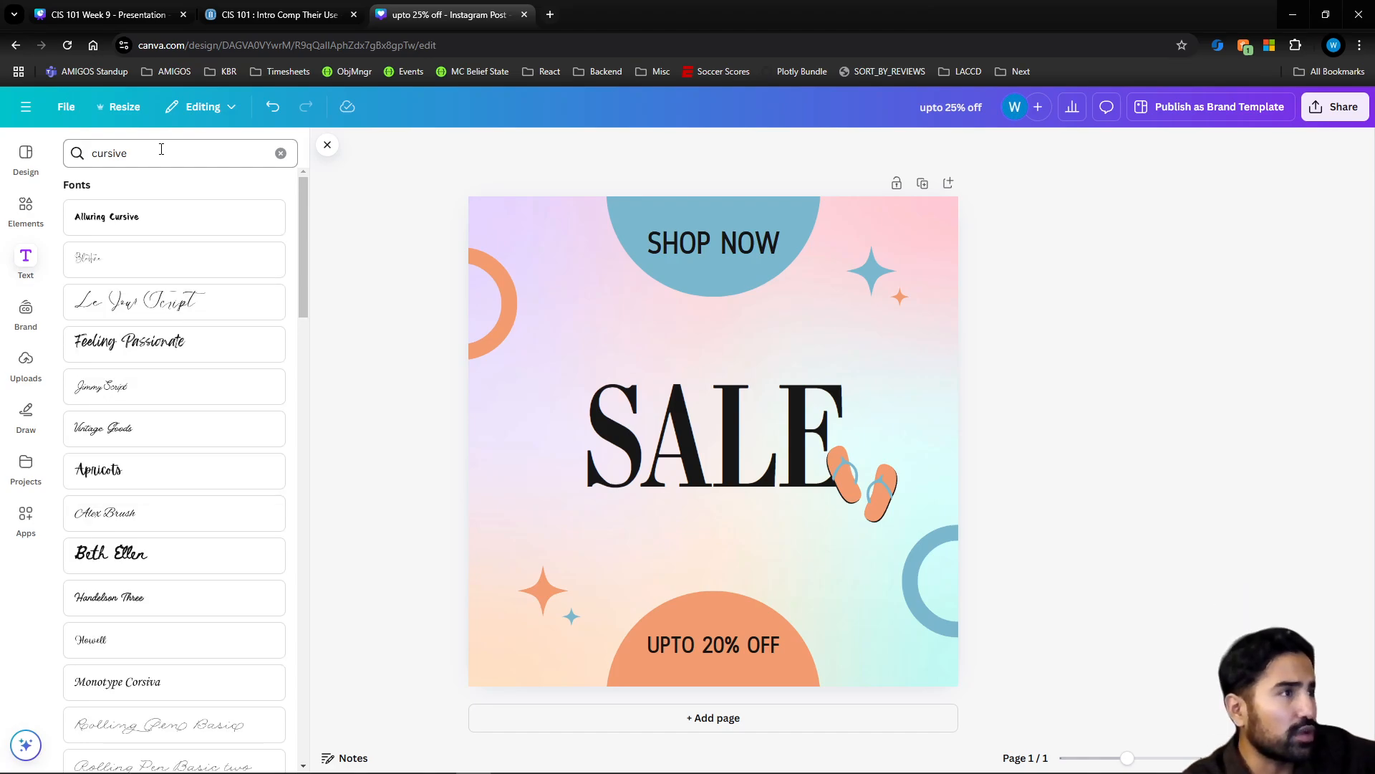
pyautogui.scroll(-7, 187, 458)
pyautogui.scroll(7, 184, 462)
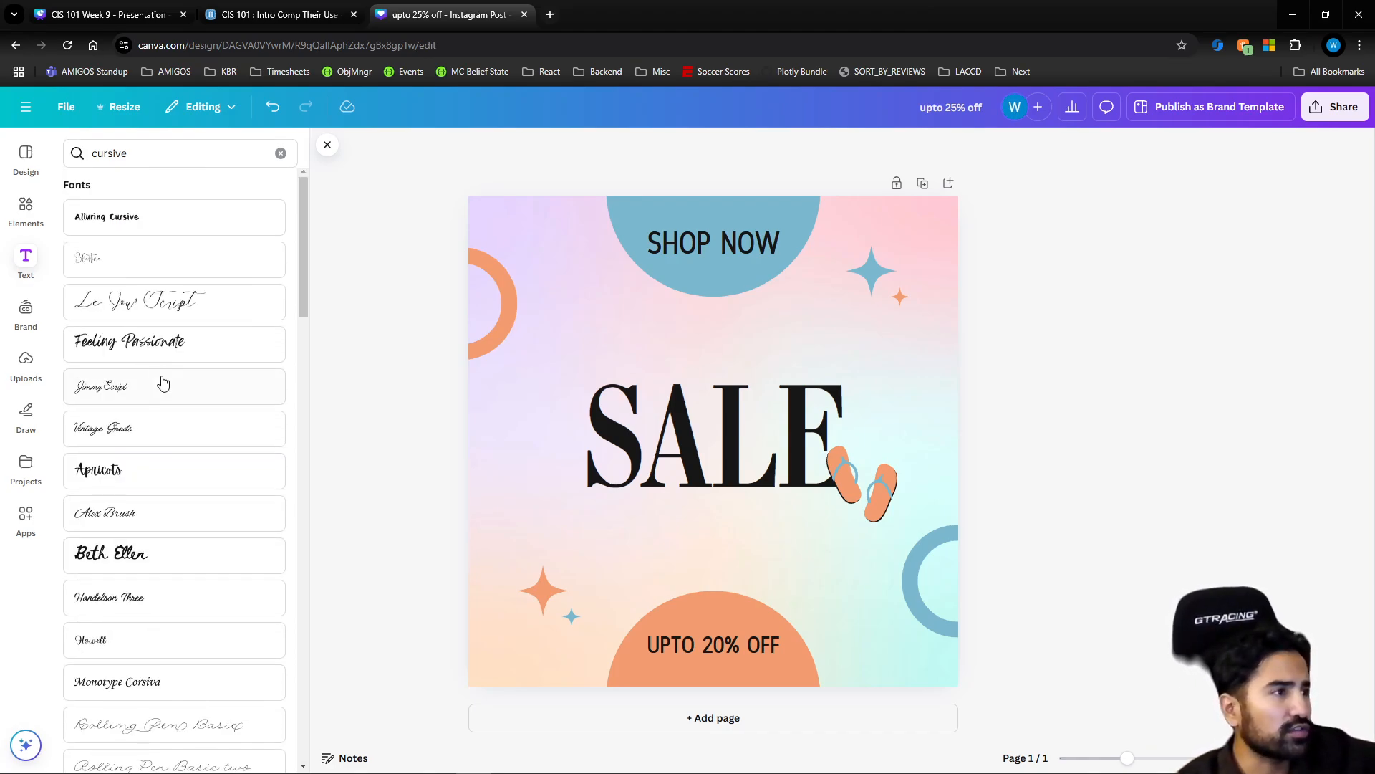
# Search the text styles for "video game" and add the "GAME ON" font combination over the "SALE" text
pyautogui.click(143, 152)
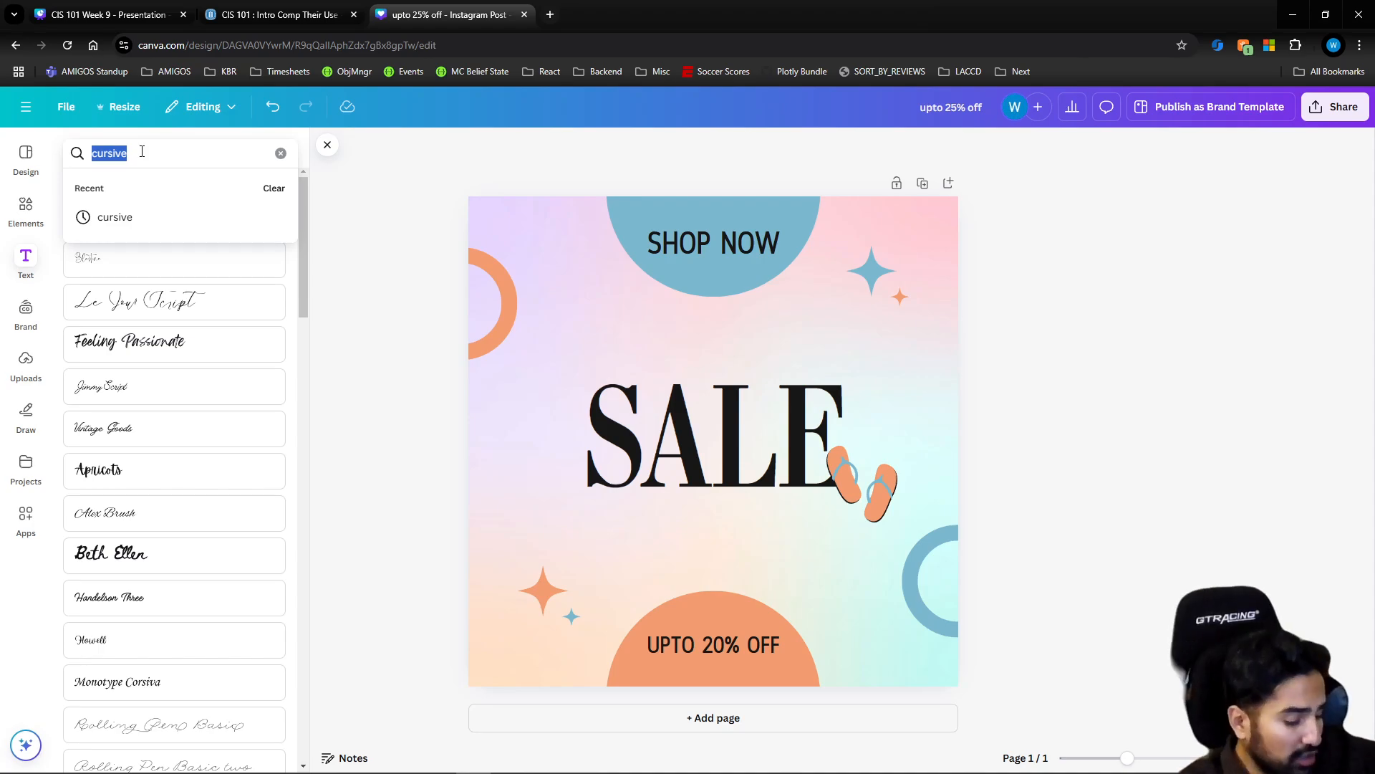
pyautogui.write('vid')
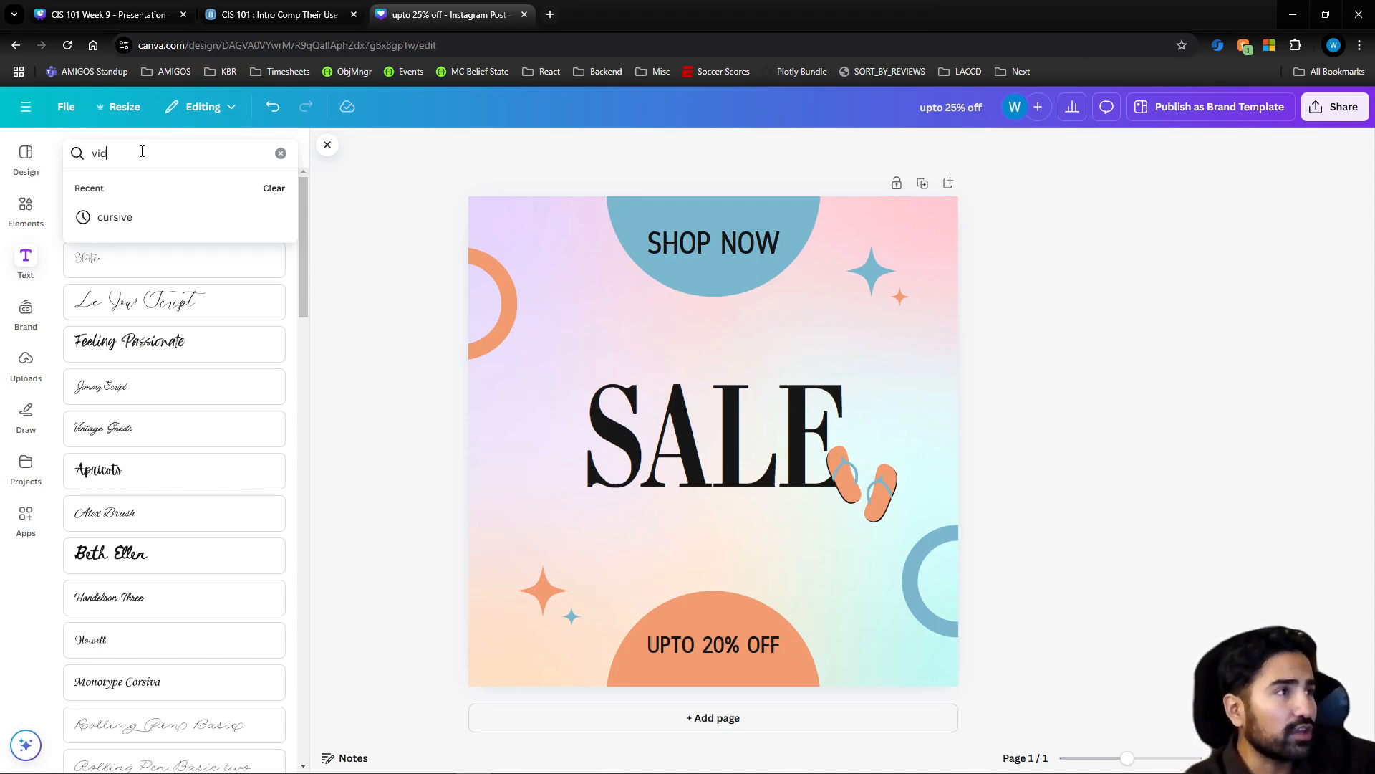
pyautogui.write('eo game')
pyautogui.press('Return')
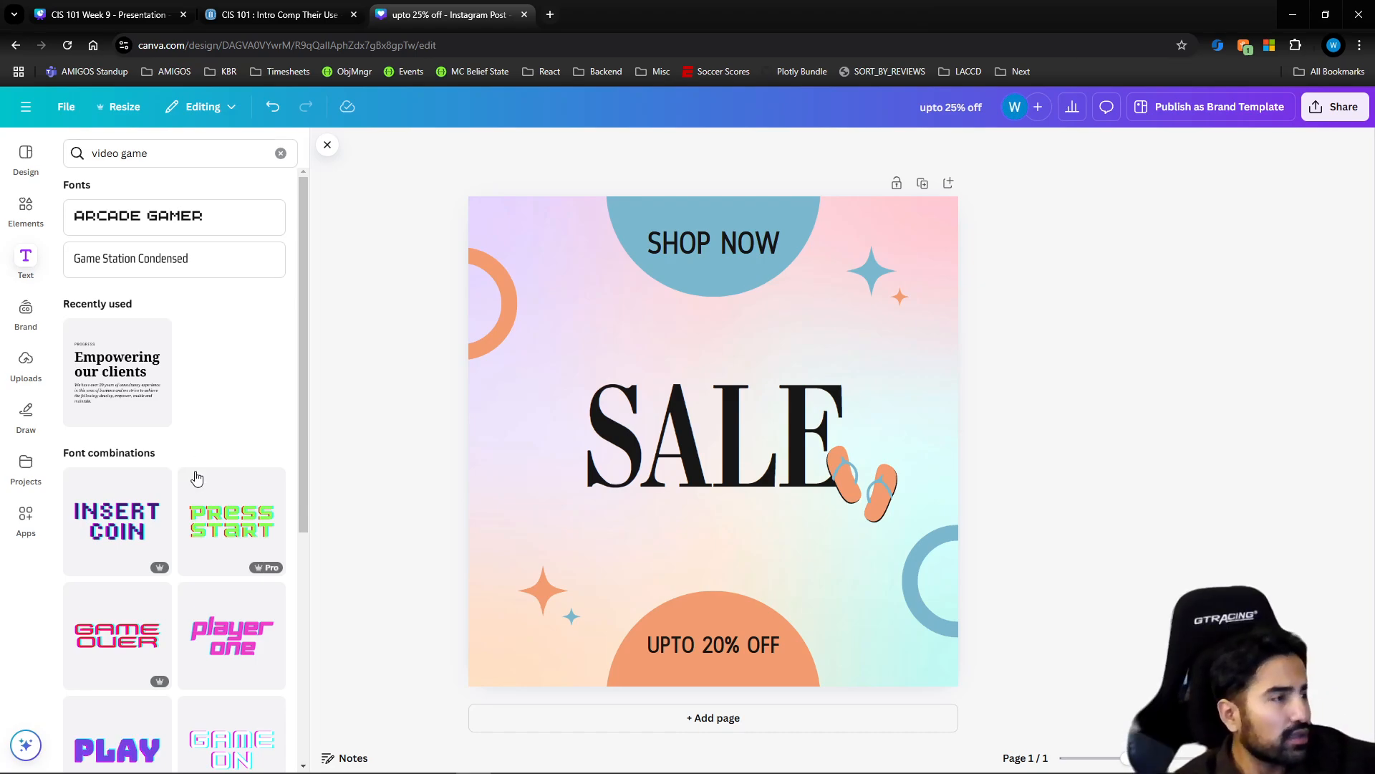
pyautogui.scroll(-4, 160, 551)
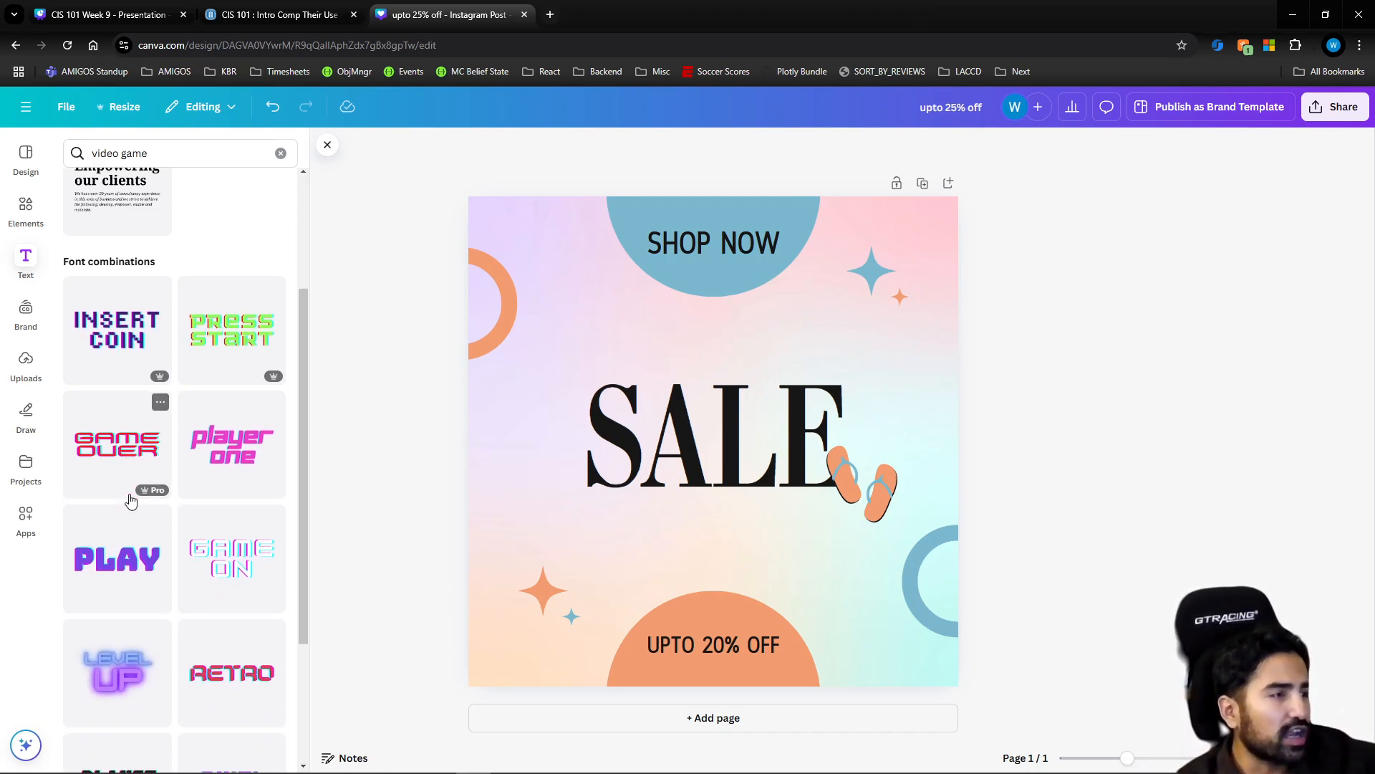
pyautogui.scroll(-2, 139, 528)
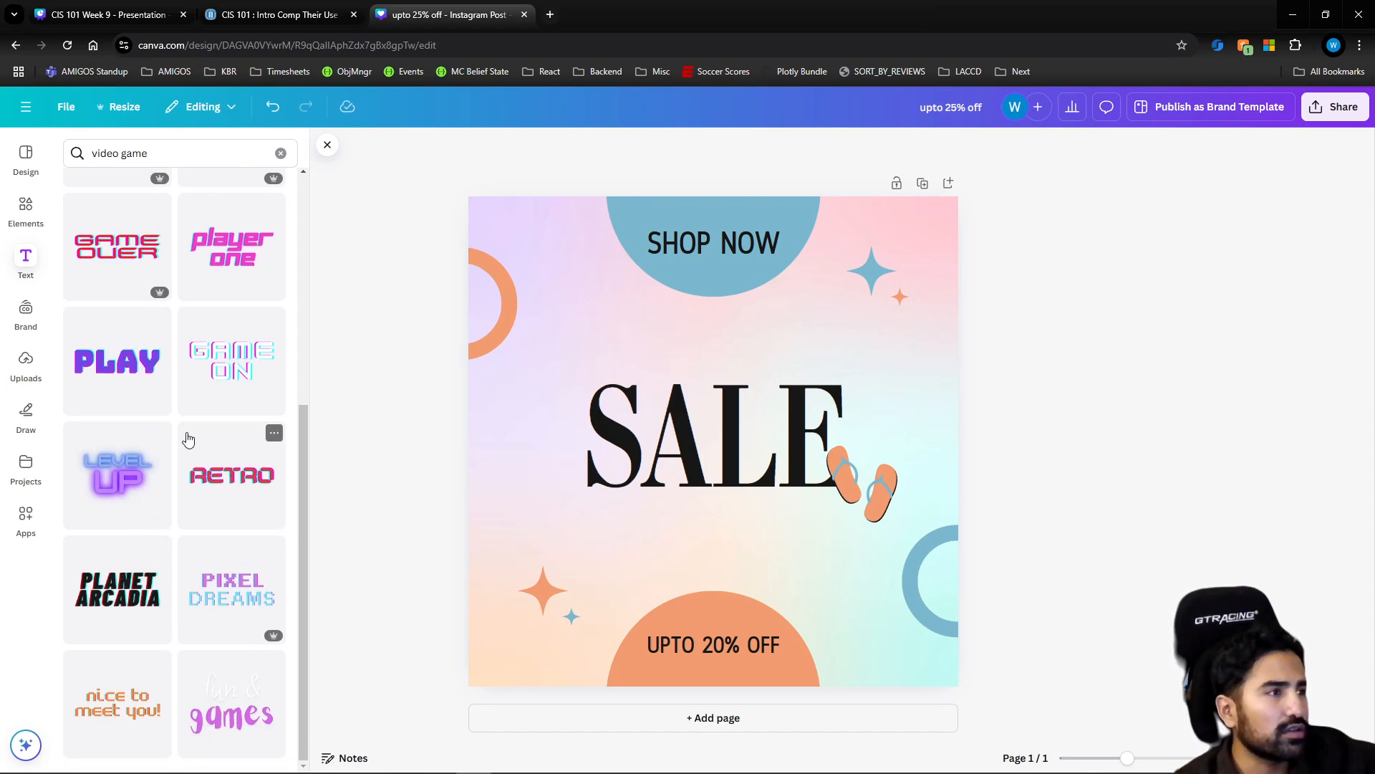
pyautogui.scroll(3, 208, 437)
pyautogui.scroll(2, 213, 438)
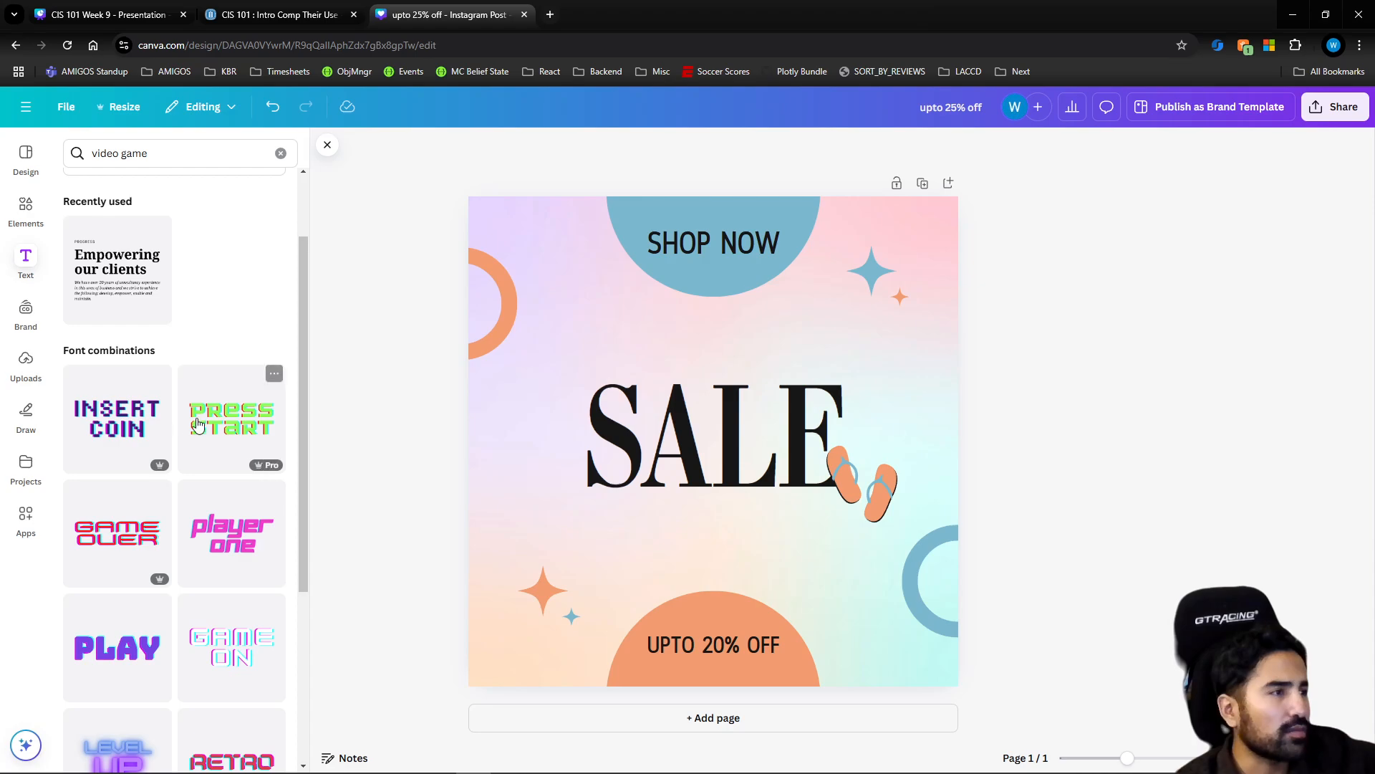
pyautogui.scroll(-1, 196, 494)
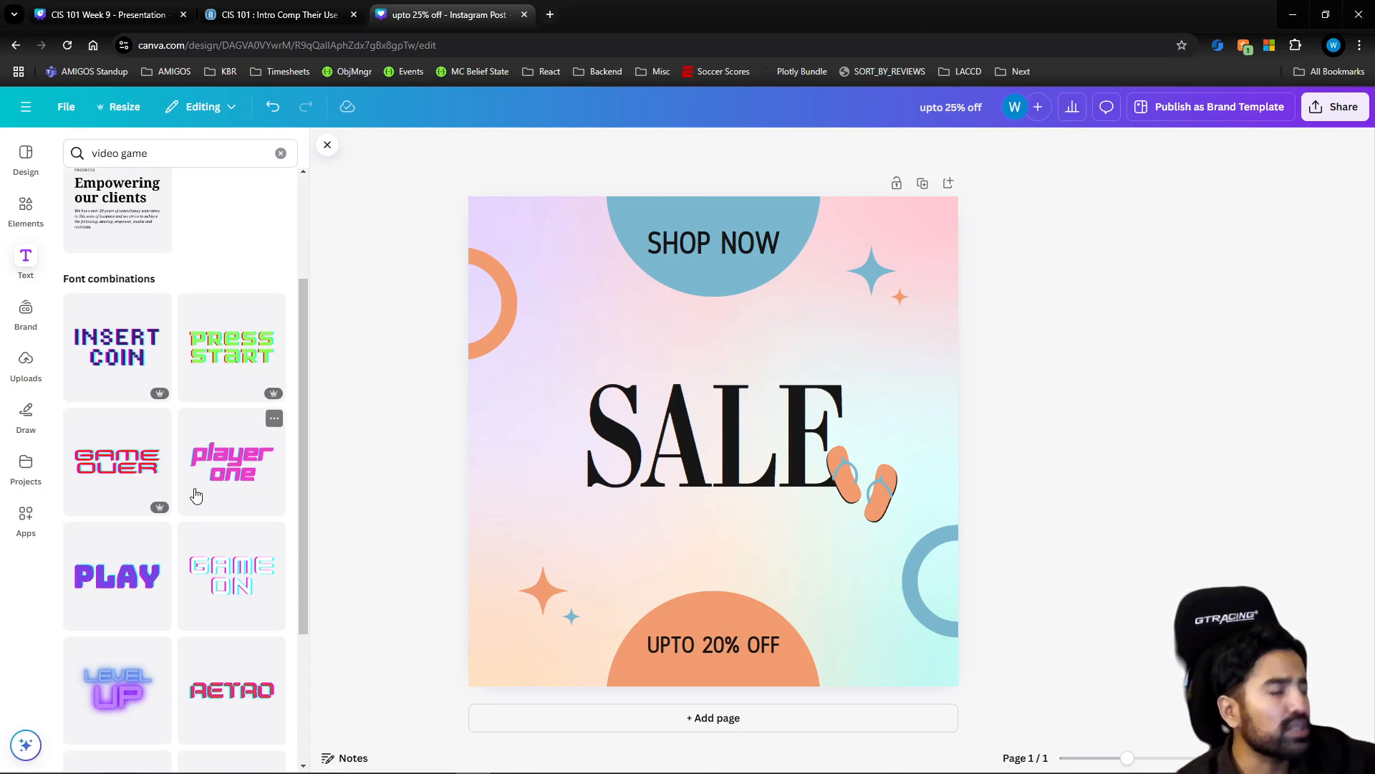
pyautogui.scroll(-1, 208, 500)
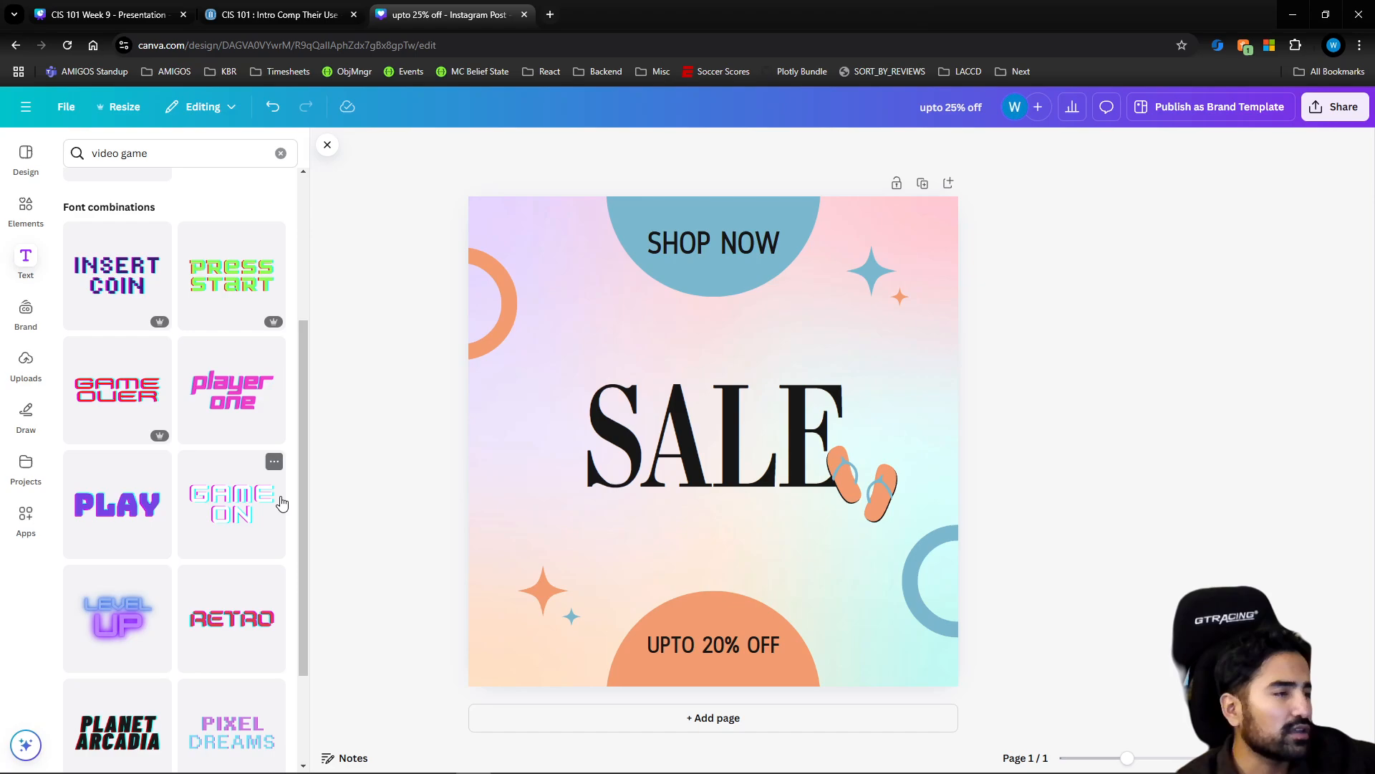
pyautogui.scroll(-1, 236, 508)
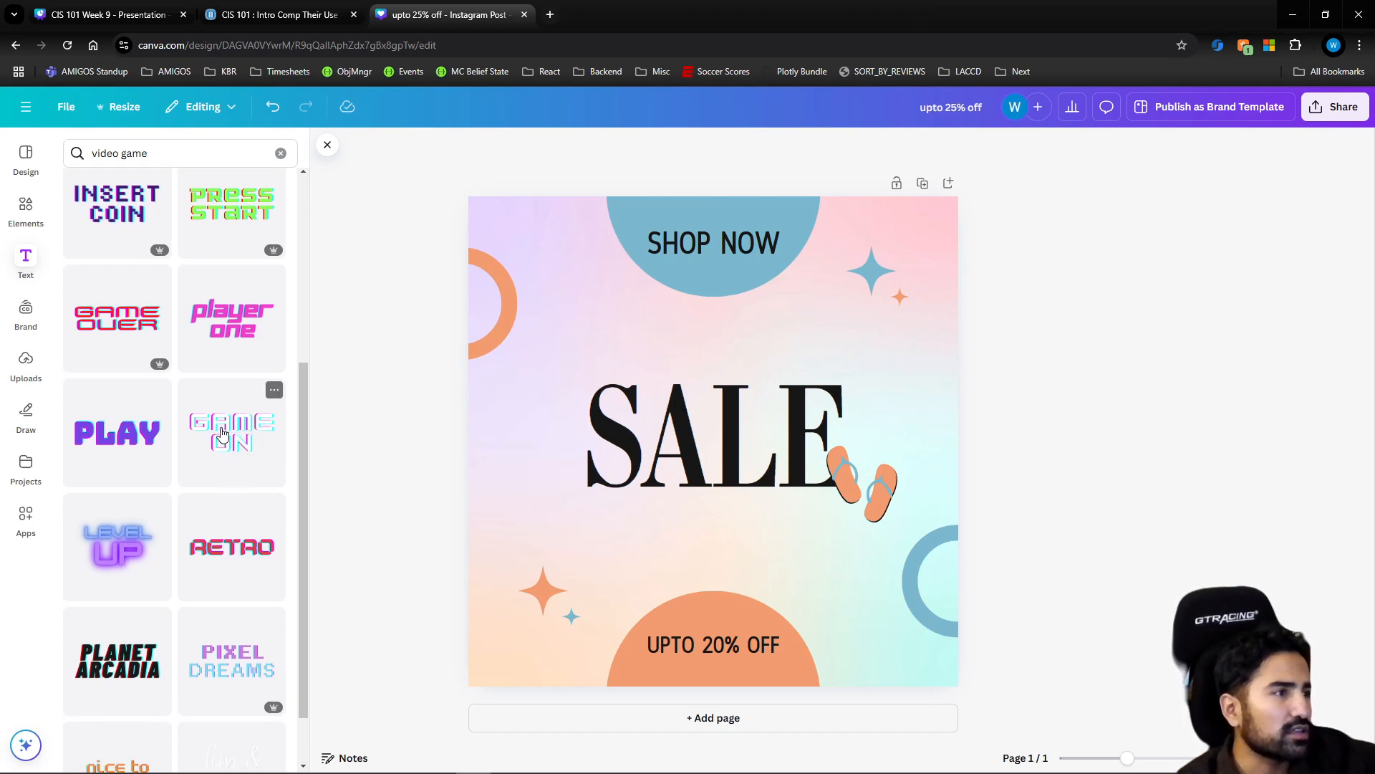
pyautogui.click(241, 442)
pyautogui.moveTo(673, 416); pyautogui.dragTo(644, 447)
# Replace the "GAME ON" text with "BEACHWEAR"
pyautogui.click(650, 442)
pyautogui.doubleClick(650, 442)
pyautogui.click(651, 442)
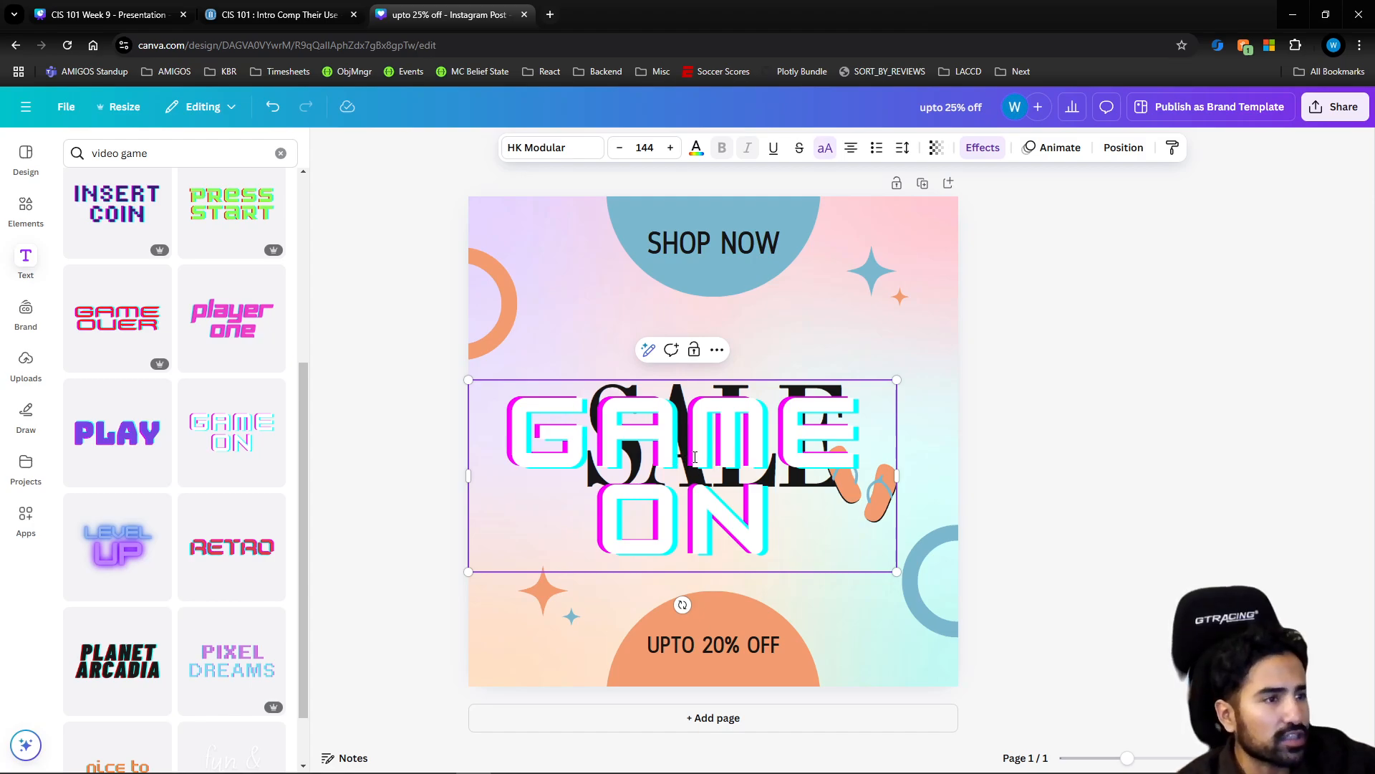
pyautogui.moveTo(798, 507); pyautogui.dragTo(530, 426)
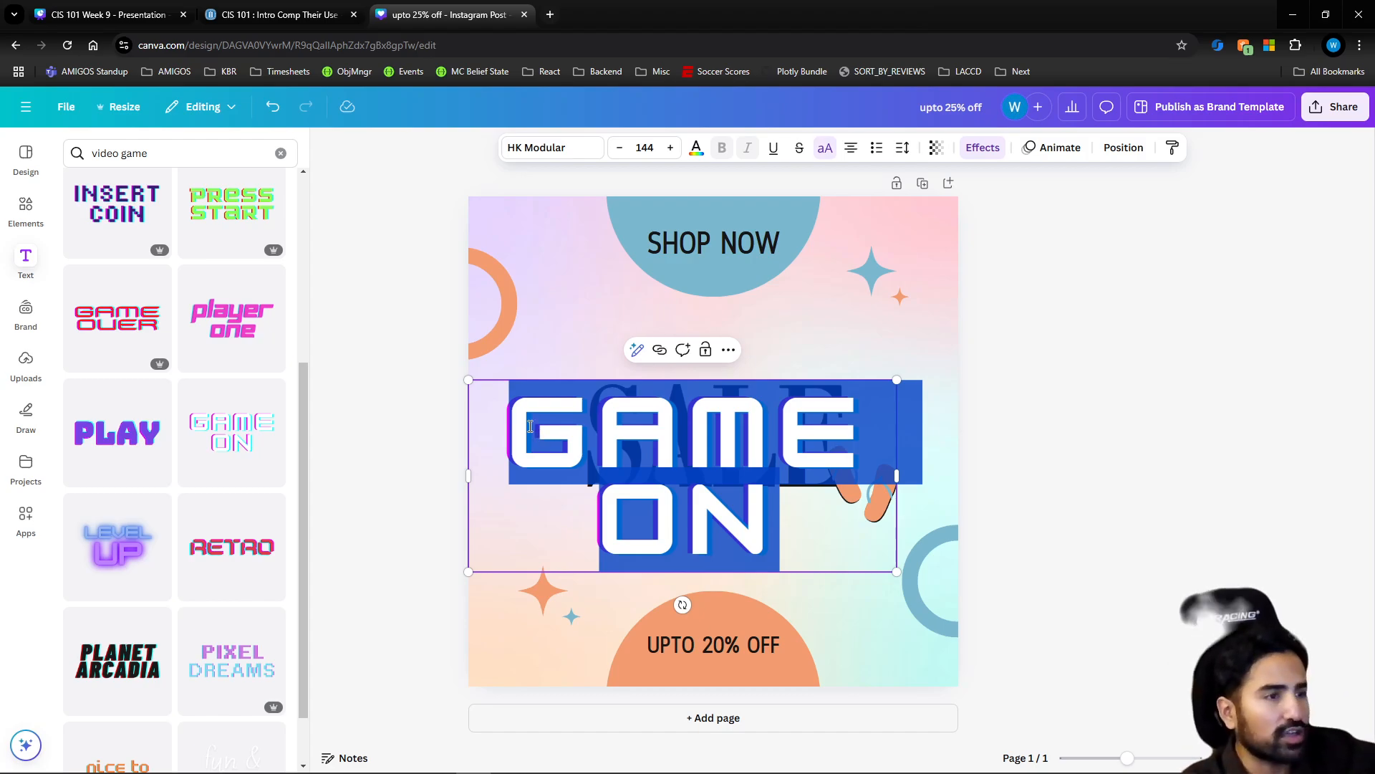
pyautogui.write('BE')
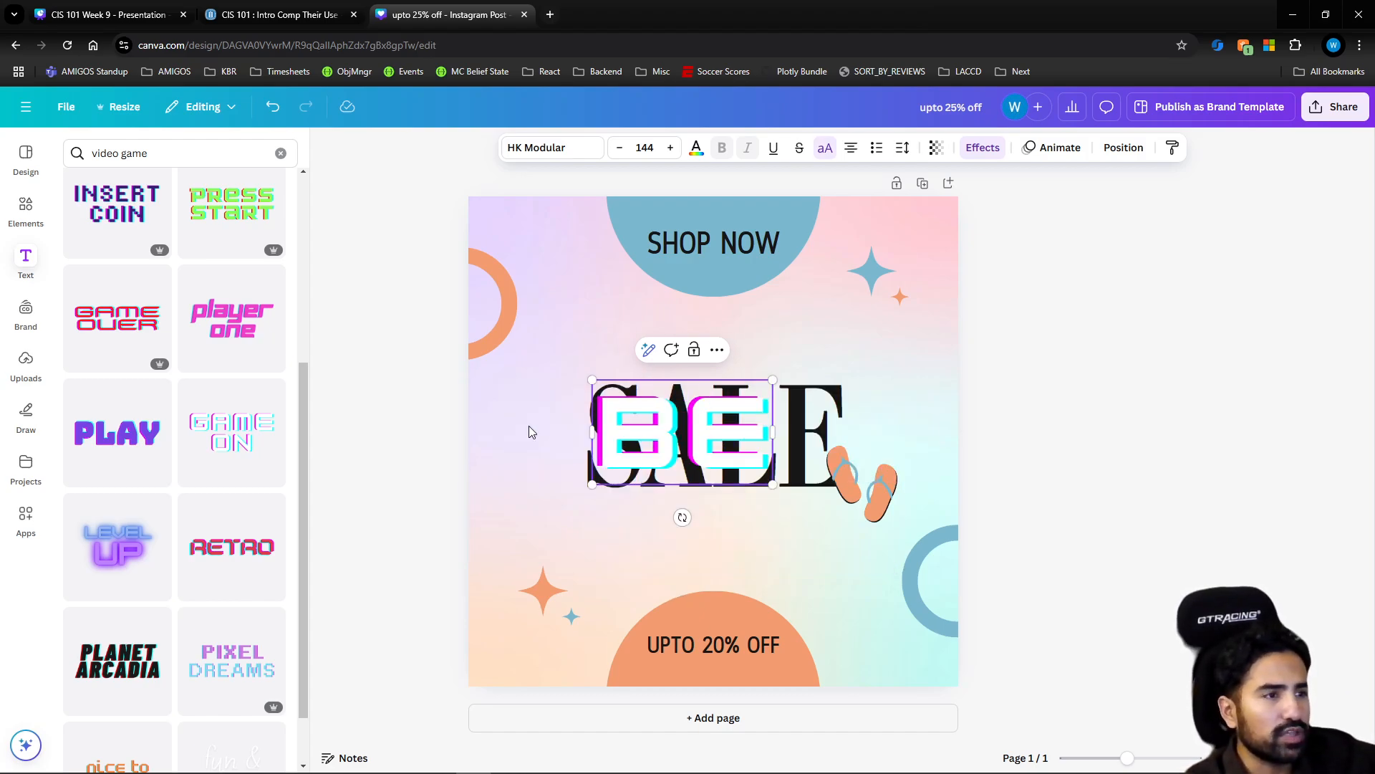
pyautogui.write('ACHWEAR')
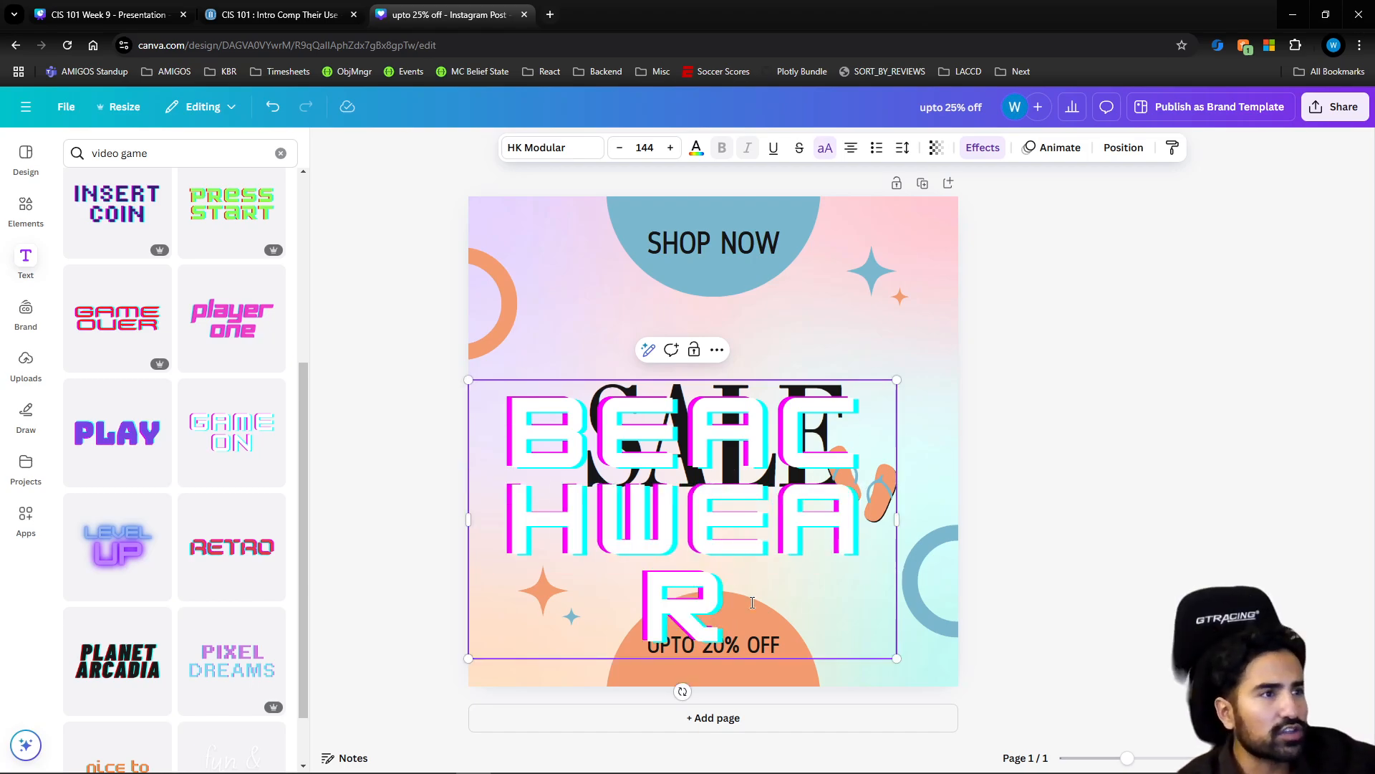
# Reduce the font size of the "BEACHWEAR" text to 18
pyautogui.click(621, 150)
pyautogui.click(621, 150)
pyautogui.click(621, 150)
pyautogui.click(621, 151)
pyautogui.click(621, 150)
pyautogui.click(621, 151)
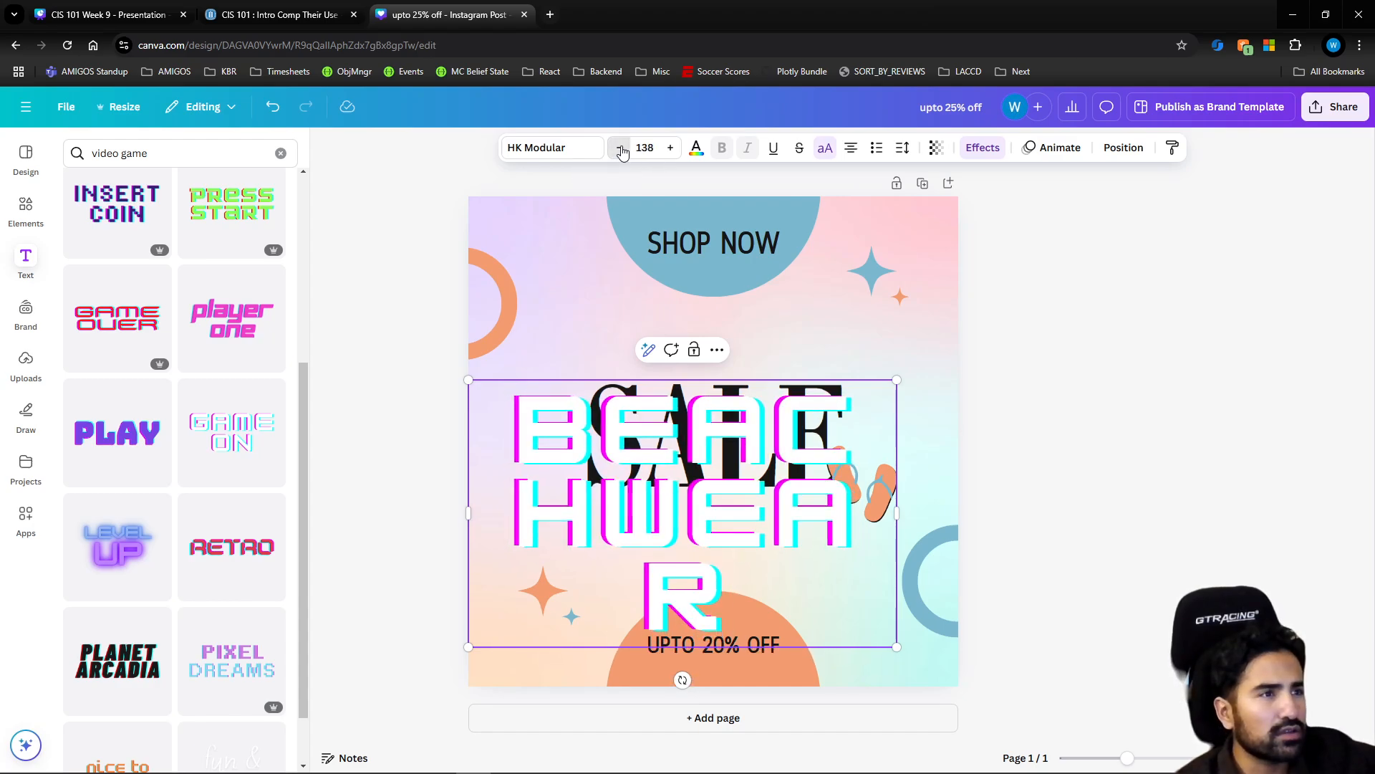
pyautogui.click(621, 151)
pyautogui.doubleClick(621, 150)
pyautogui.click(647, 146)
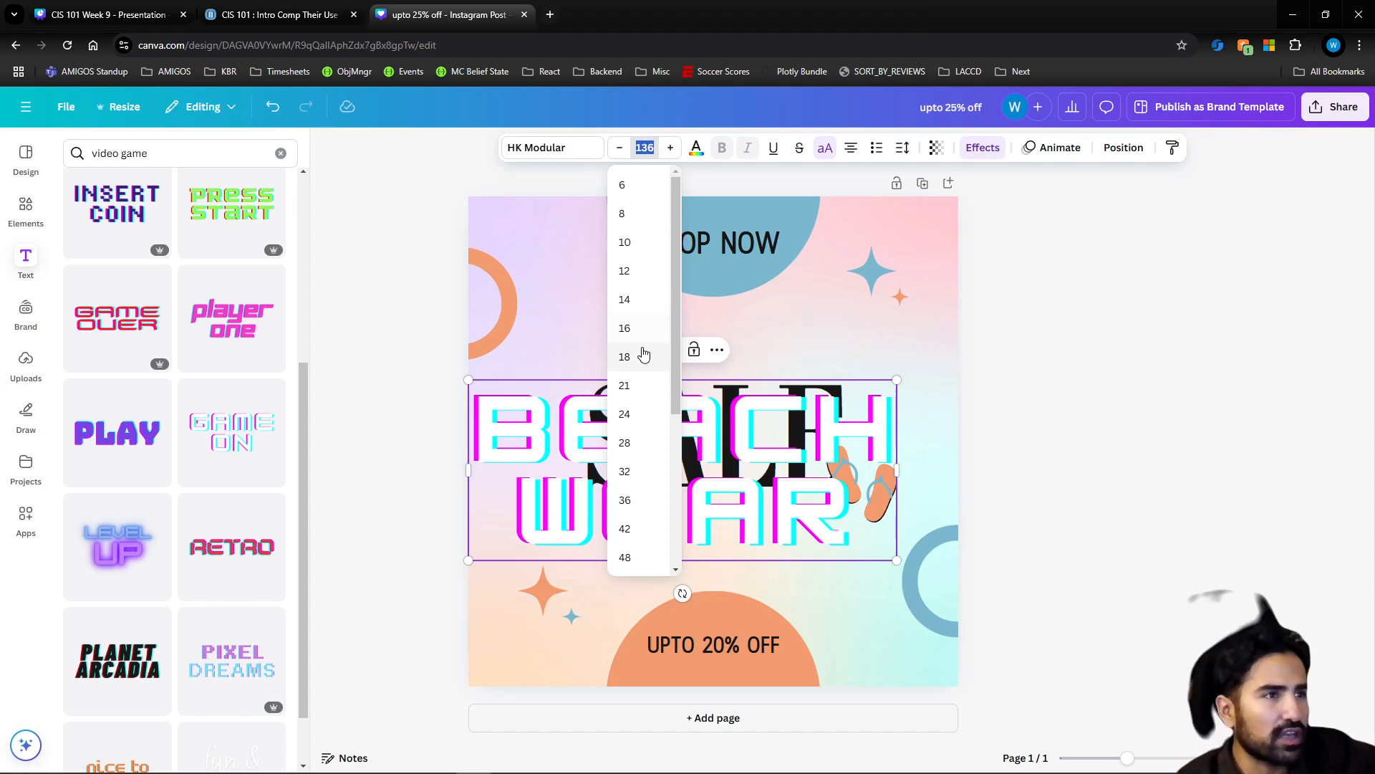
pyautogui.click(638, 371)
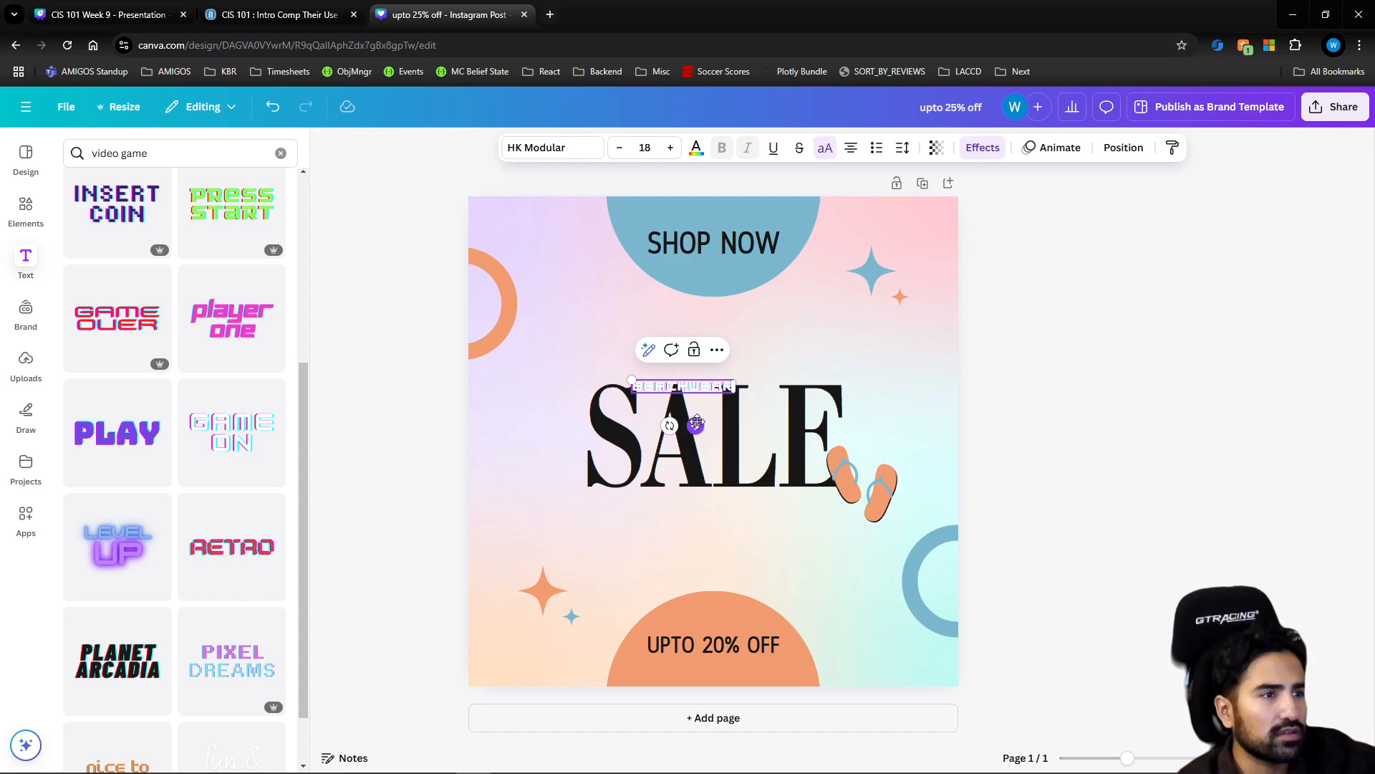
# Move the "BEACHWEAR" text to the left side of "SALE" and increase its font size to 32
pyautogui.moveTo(699, 418); pyautogui.dragTo(561, 438)
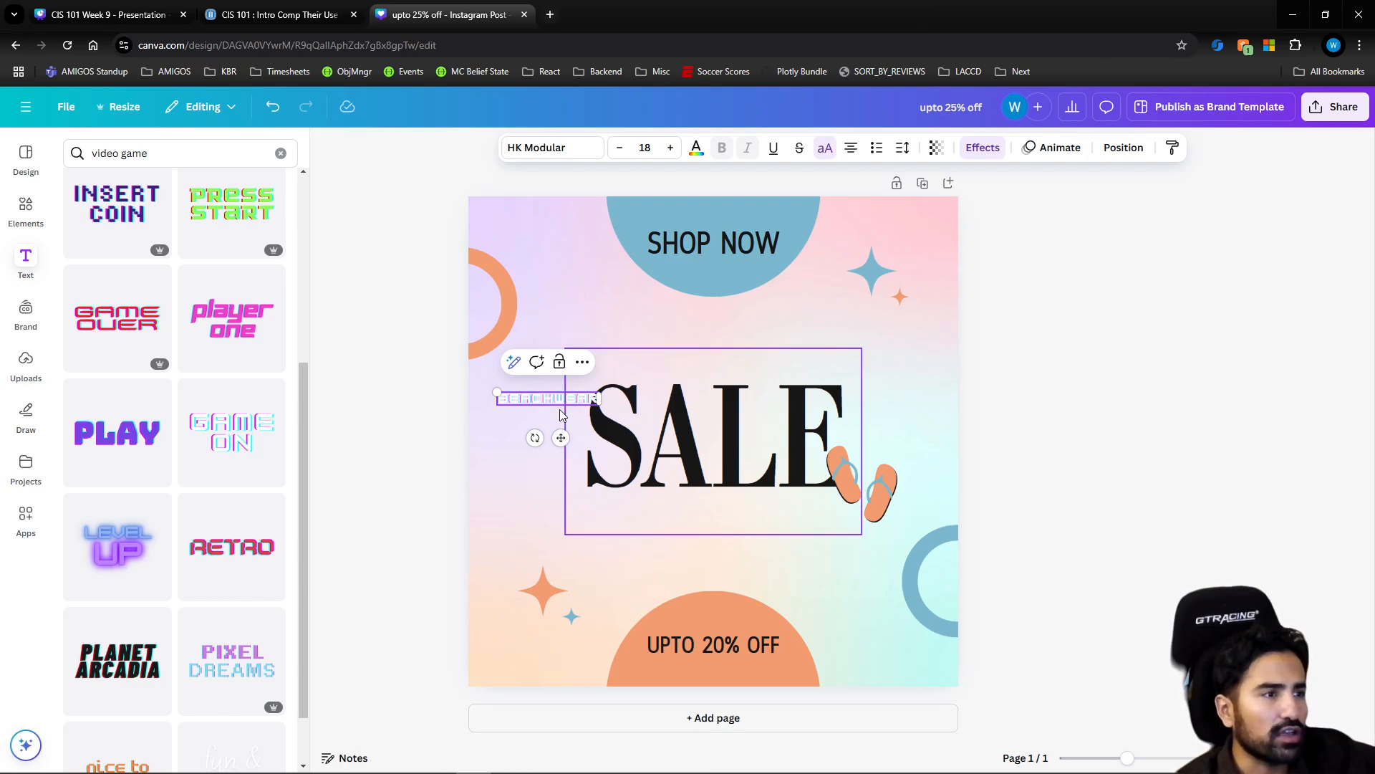
pyautogui.click(669, 148)
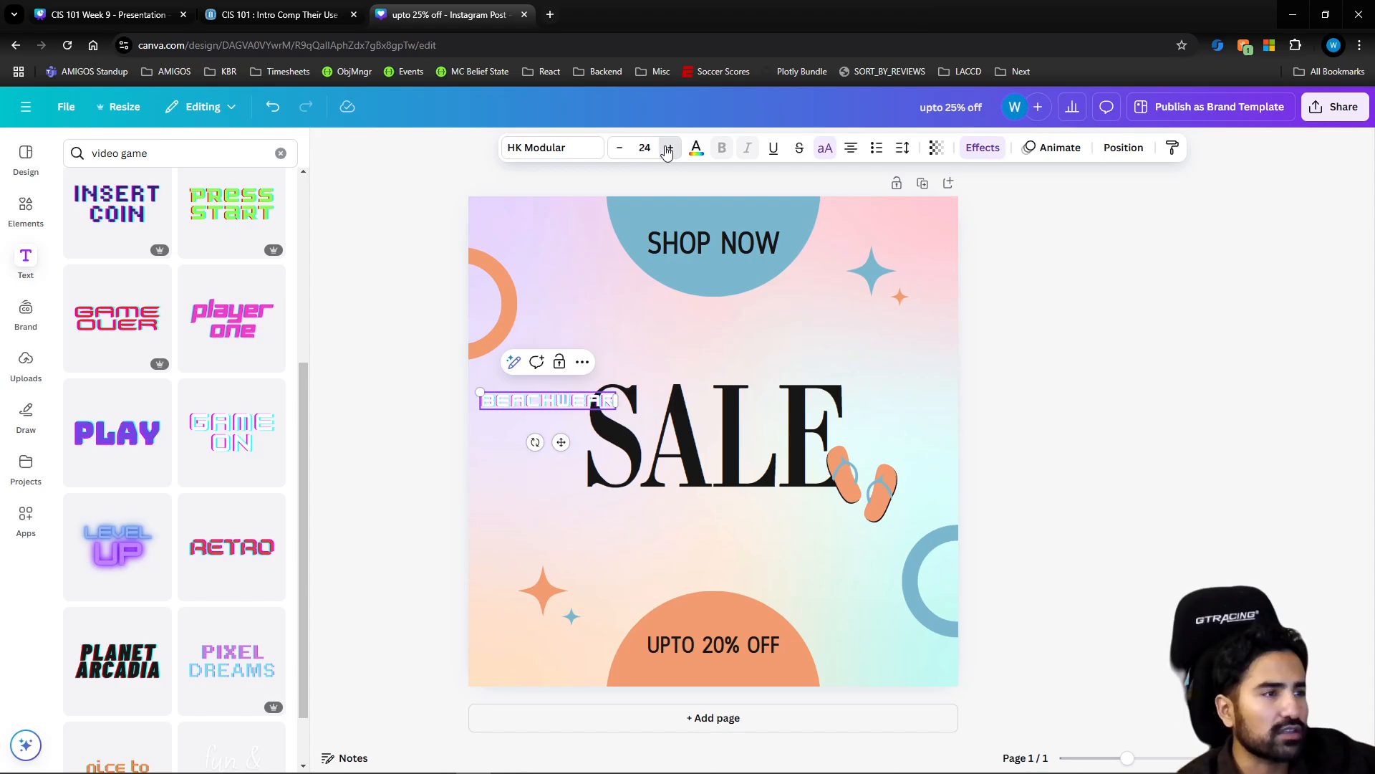
pyautogui.click(669, 148)
pyautogui.click(670, 149)
pyautogui.click(669, 148)
pyautogui.click(1013, 415)
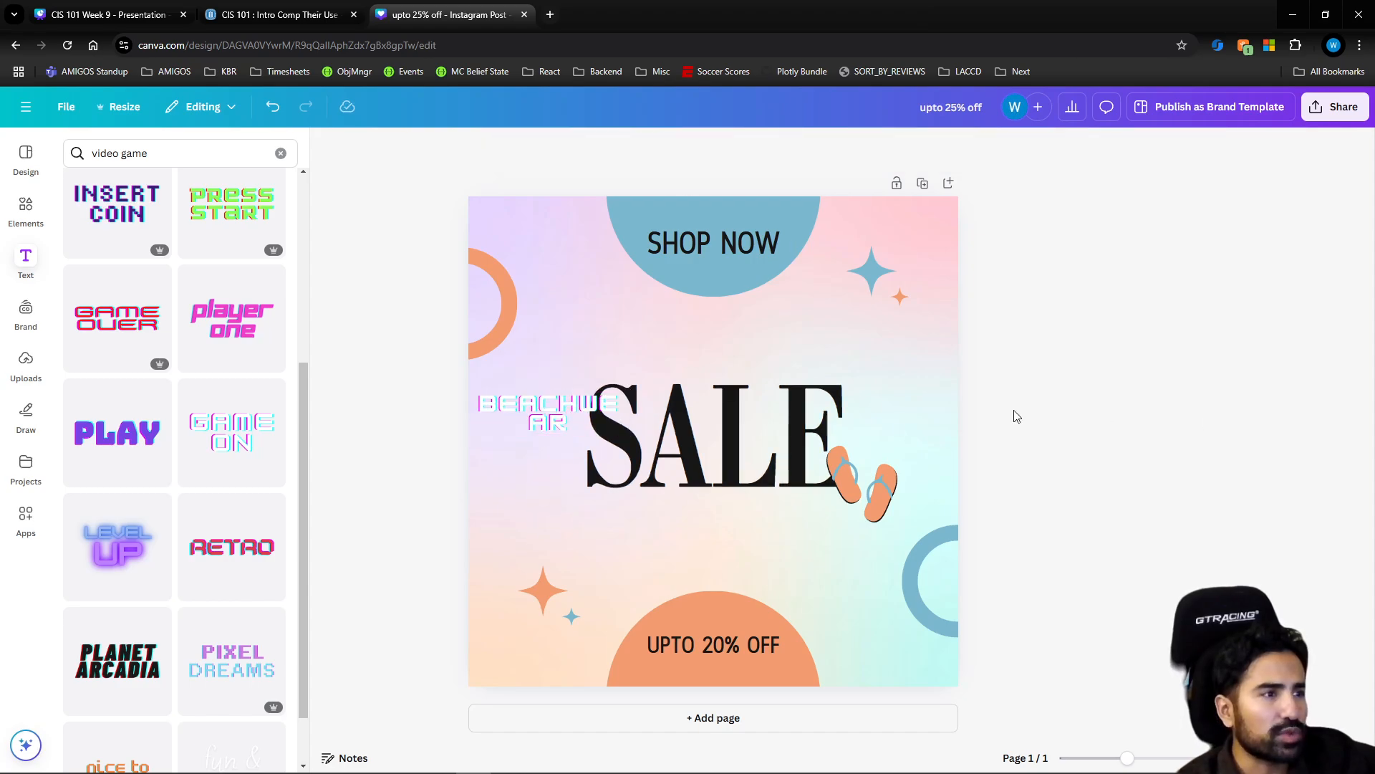
# Fit "BEACHWEAR" on a single line and place it centered just above the "SALE" text
pyautogui.moveTo(507, 409); pyautogui.dragTo(598, 341)
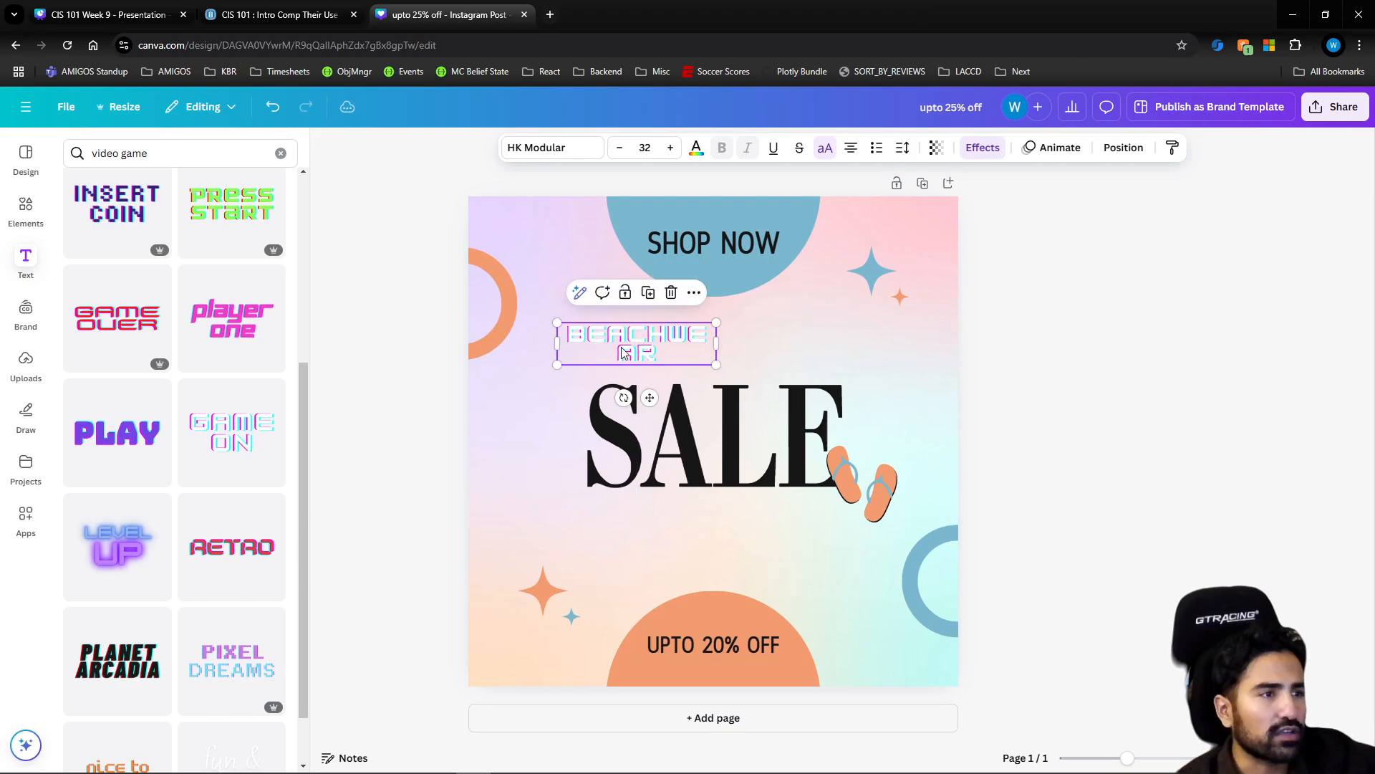
pyautogui.doubleClick(630, 350)
pyautogui.doubleClick(630, 339)
pyautogui.click(631, 339)
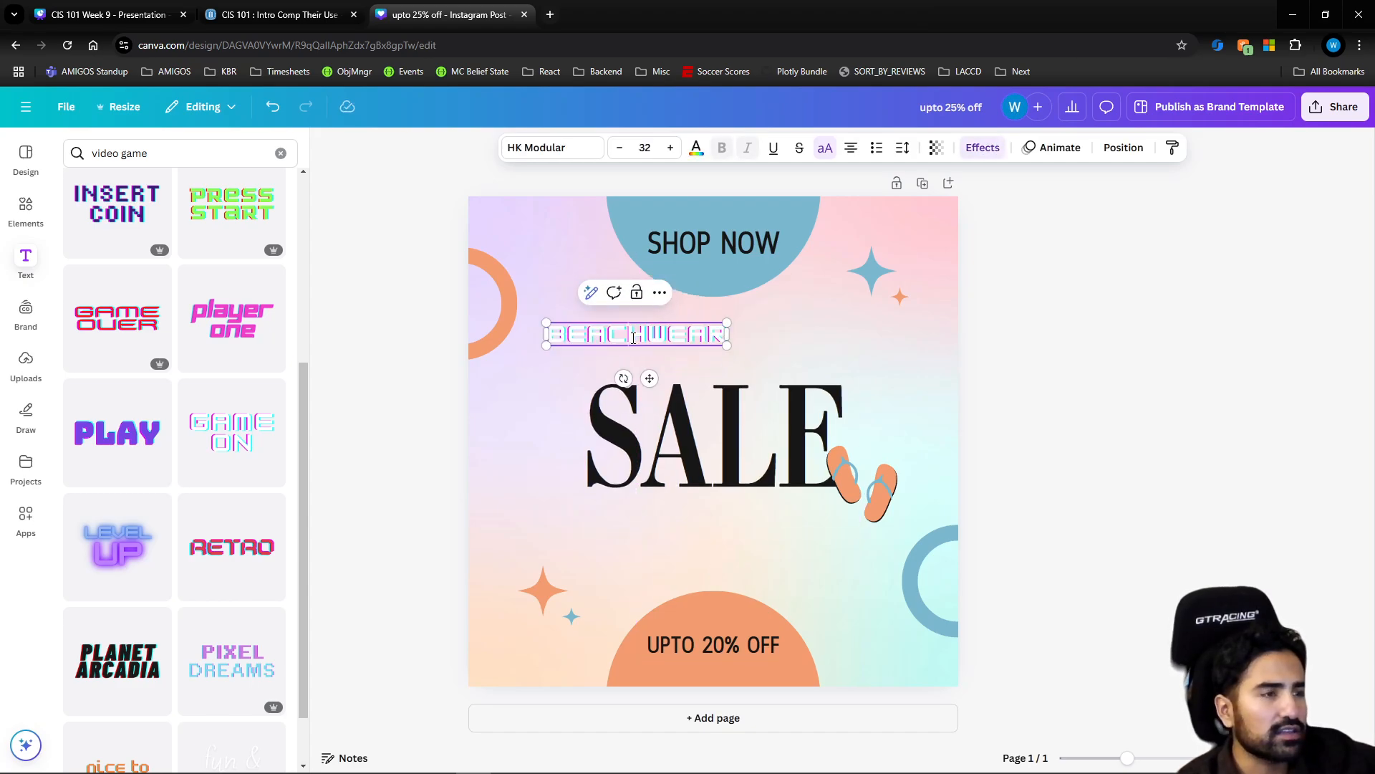
pyautogui.moveTo(649, 334); pyautogui.dragTo(660, 331)
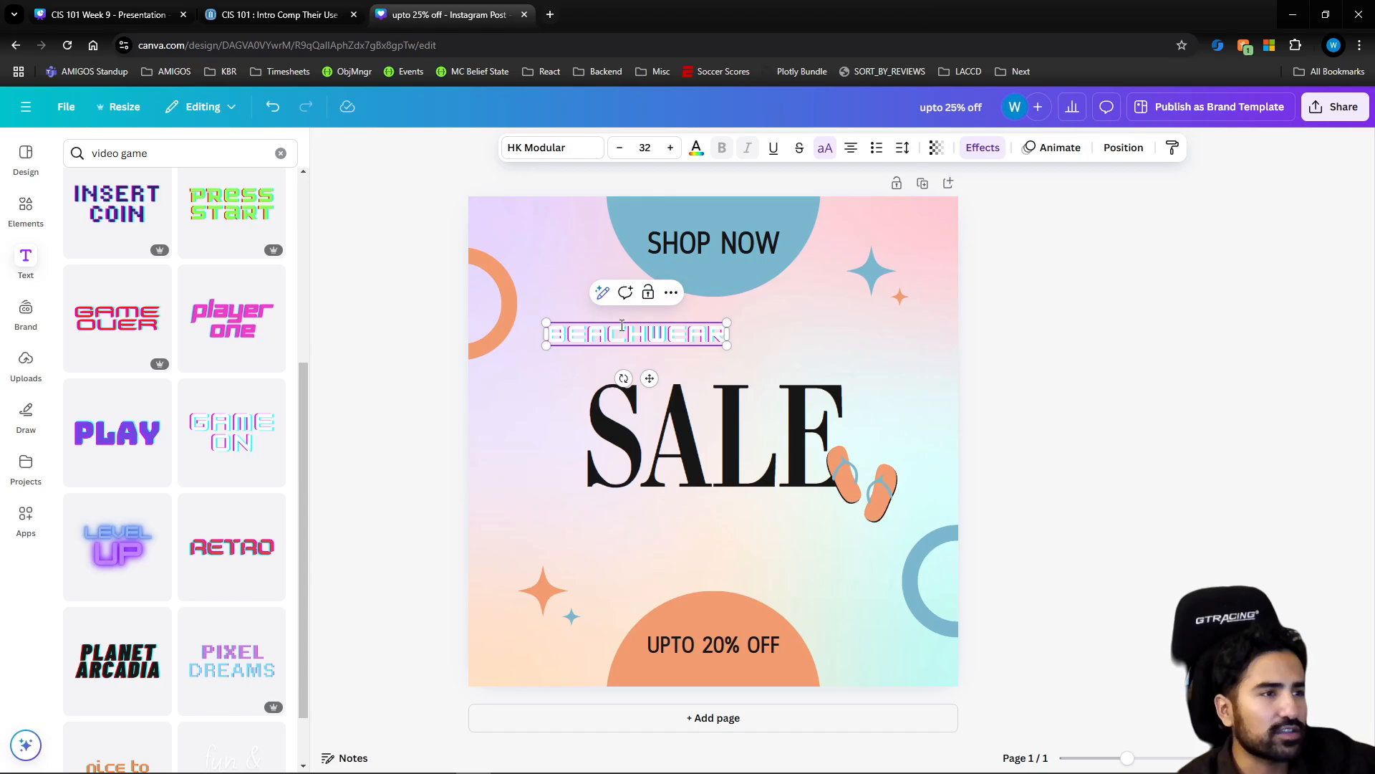
pyautogui.click(1007, 373)
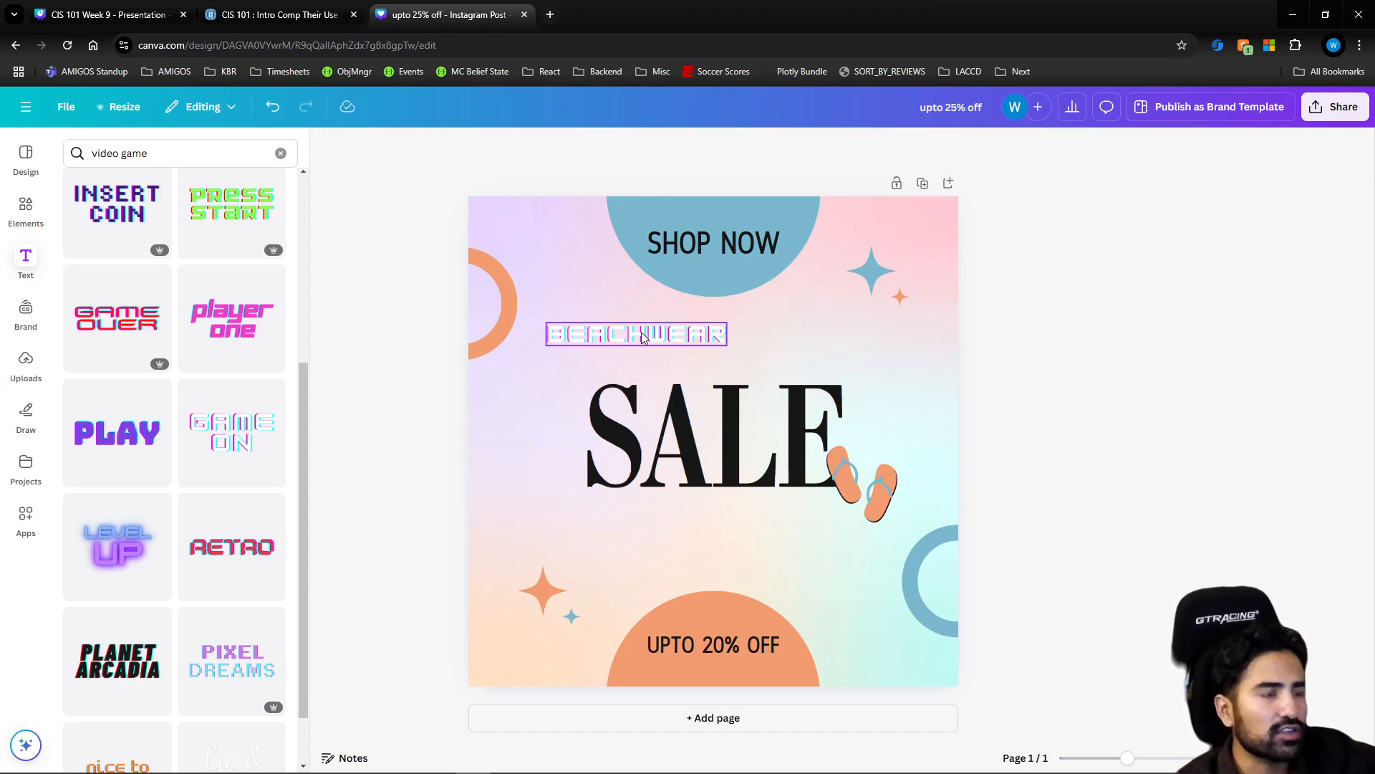
pyautogui.moveTo(642, 338); pyautogui.dragTo(720, 356)
pyautogui.click(1062, 371)
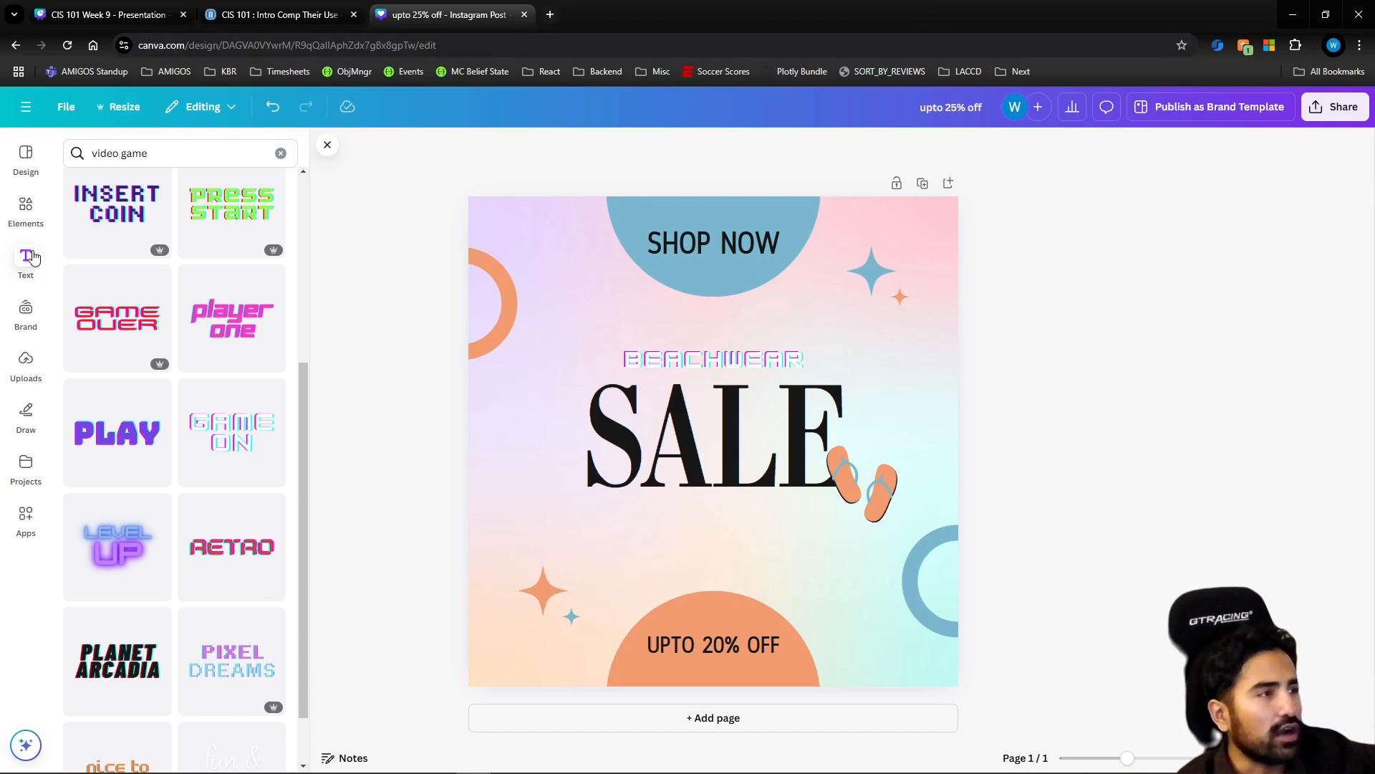
# Upload the Swagger.svg image from the Downloads folder
pyautogui.click(29, 367)
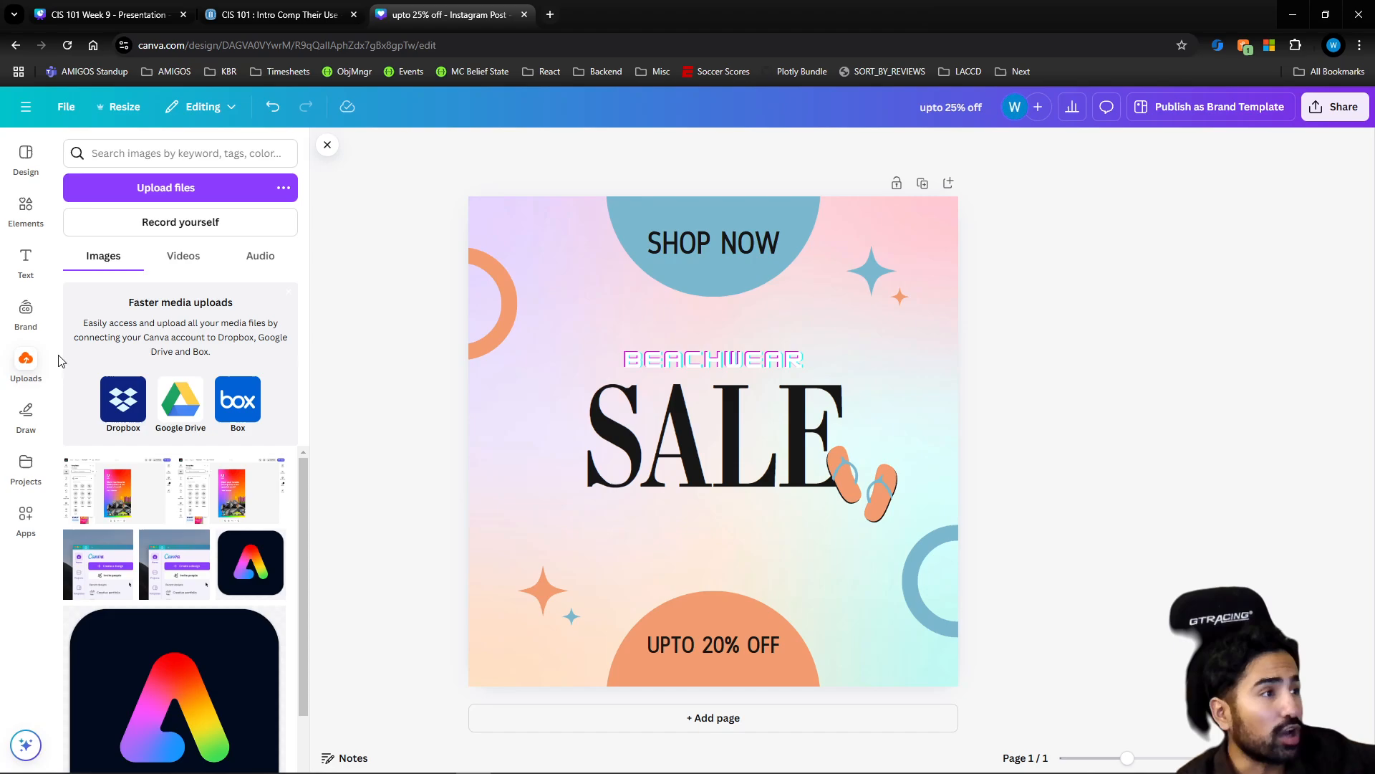
pyautogui.click(156, 198)
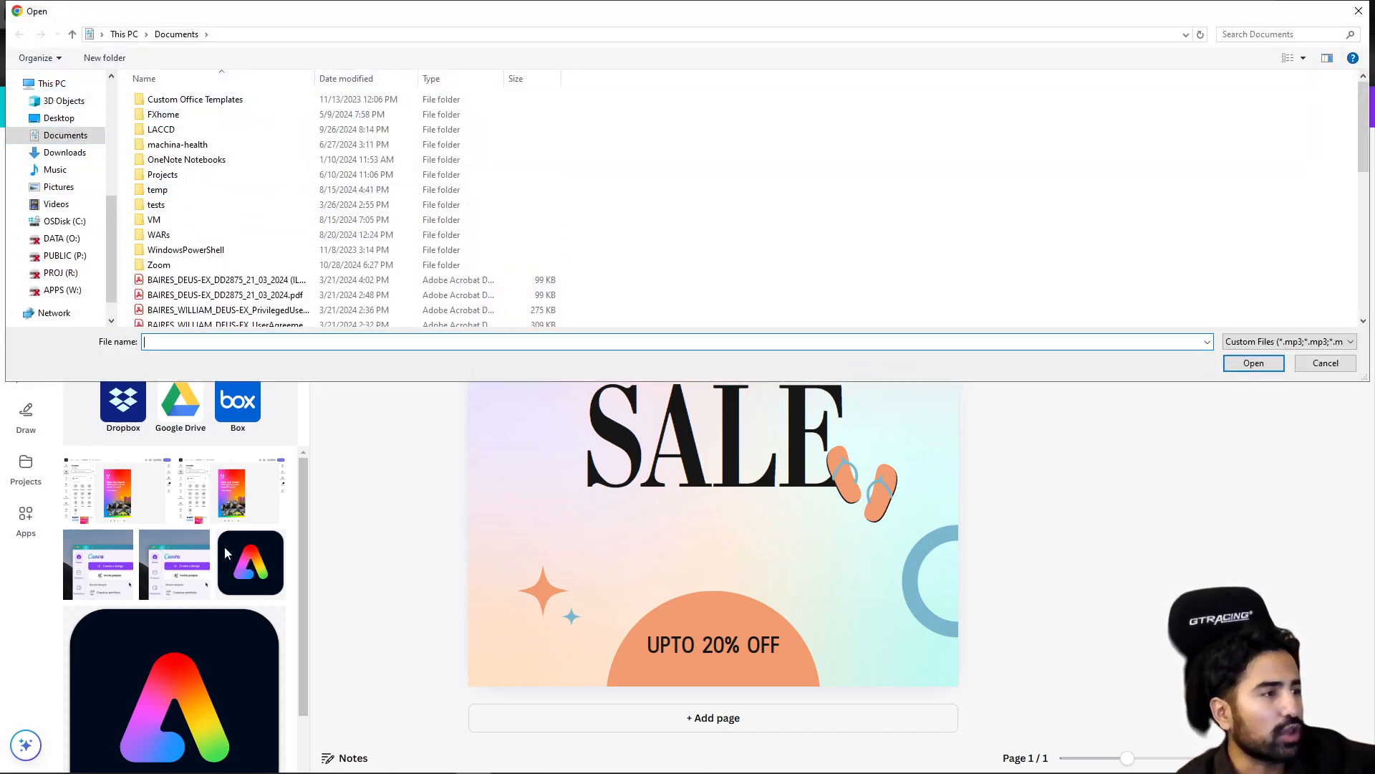
pyautogui.click(60, 118)
pyautogui.click(65, 151)
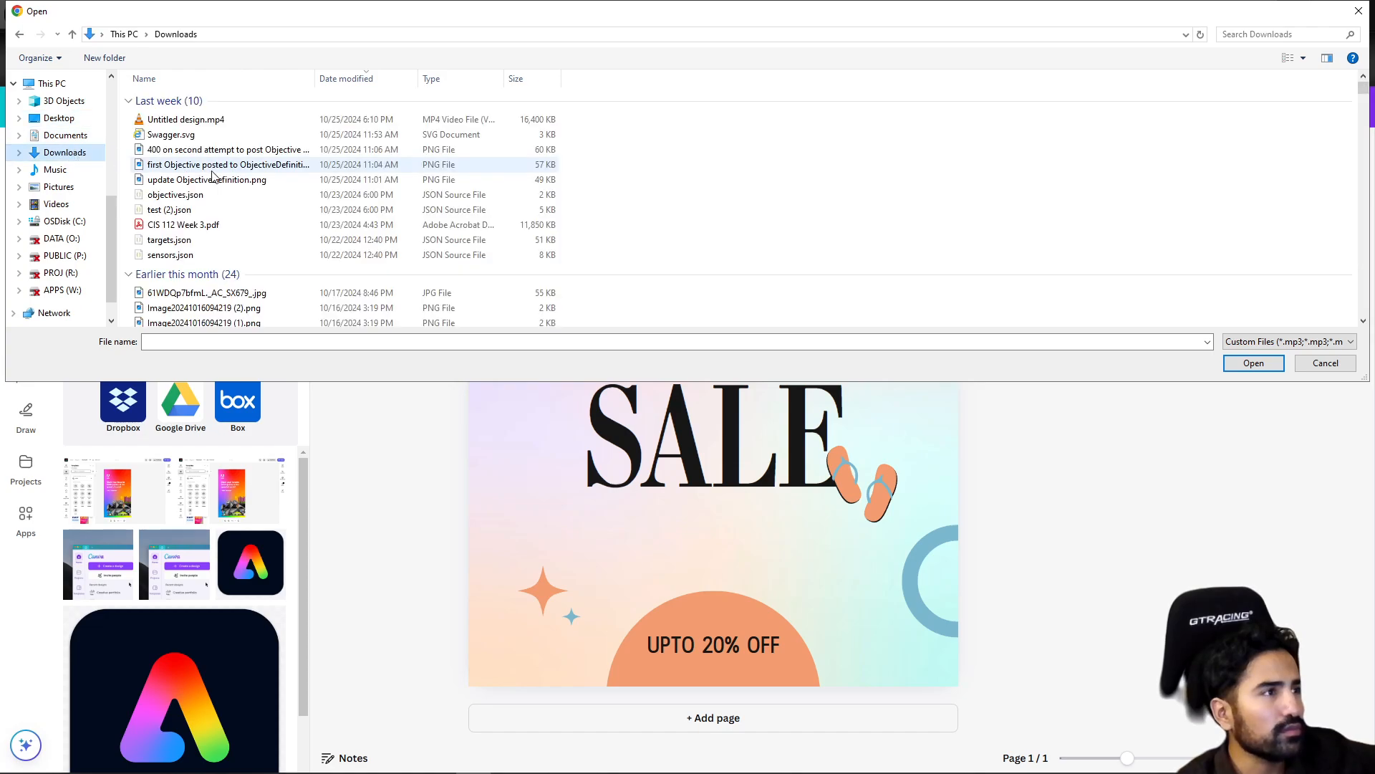
pyautogui.click(196, 138)
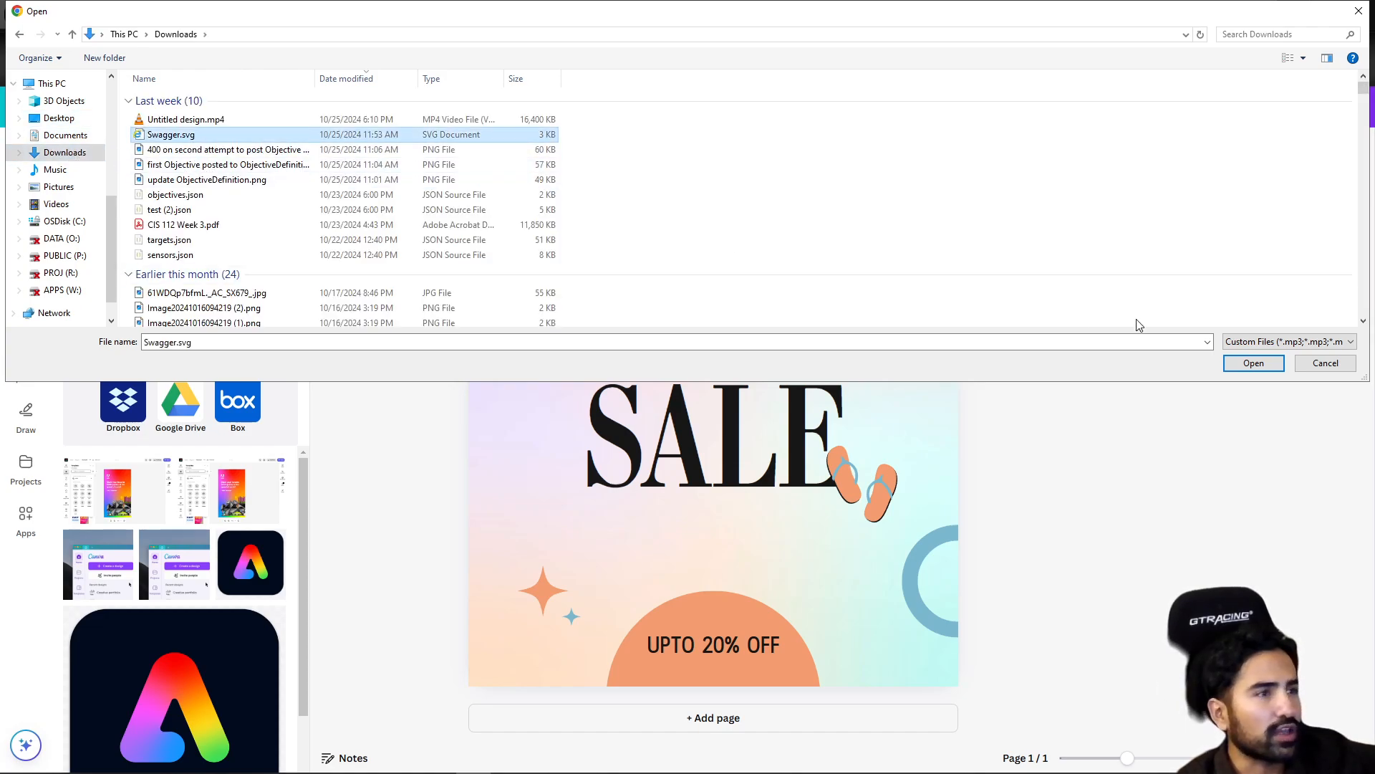
pyautogui.click(1254, 362)
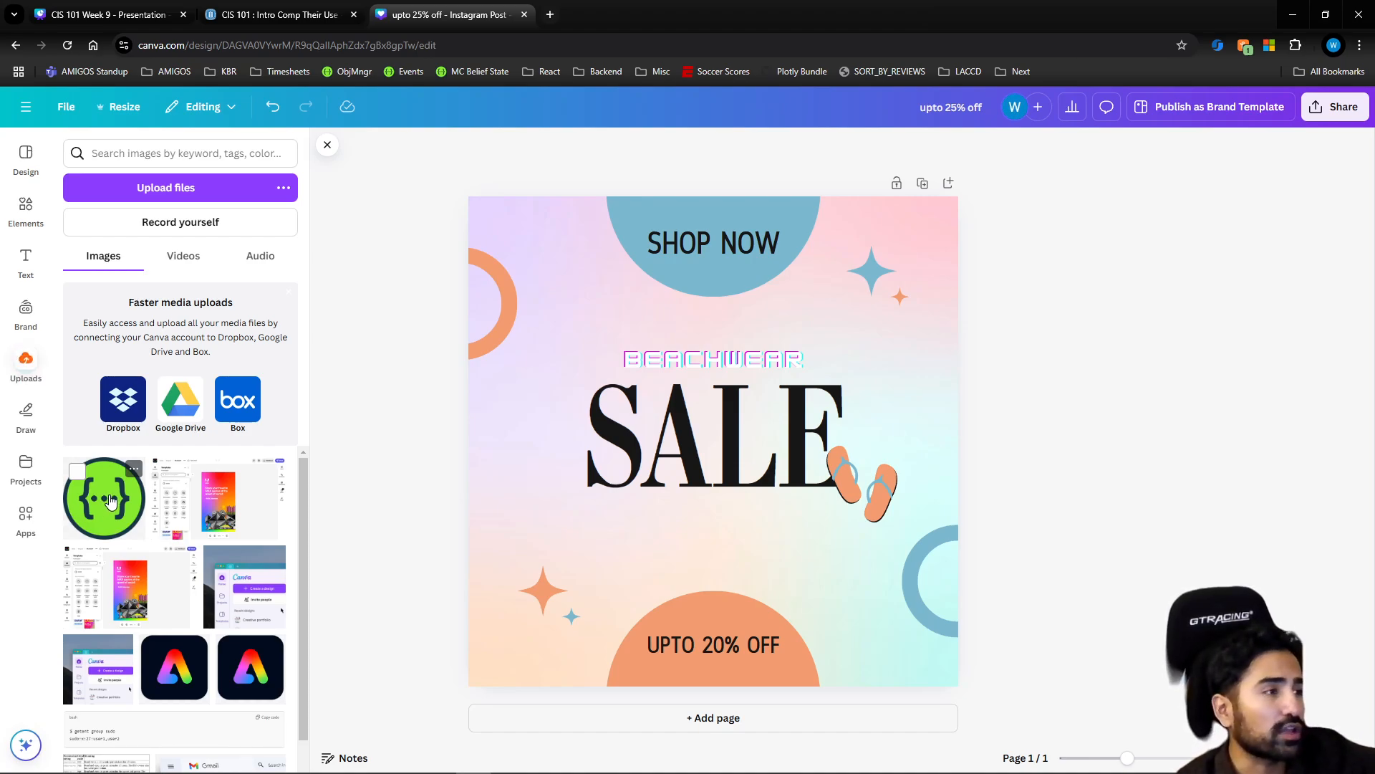
# Add the uploaded green Swagger logo to the design, shrink it and place it left of the "SALE" text
pyautogui.click(111, 500)
pyautogui.moveTo(690, 447); pyautogui.dragTo(541, 550)
pyautogui.moveTo(659, 449); pyautogui.dragTo(511, 425)
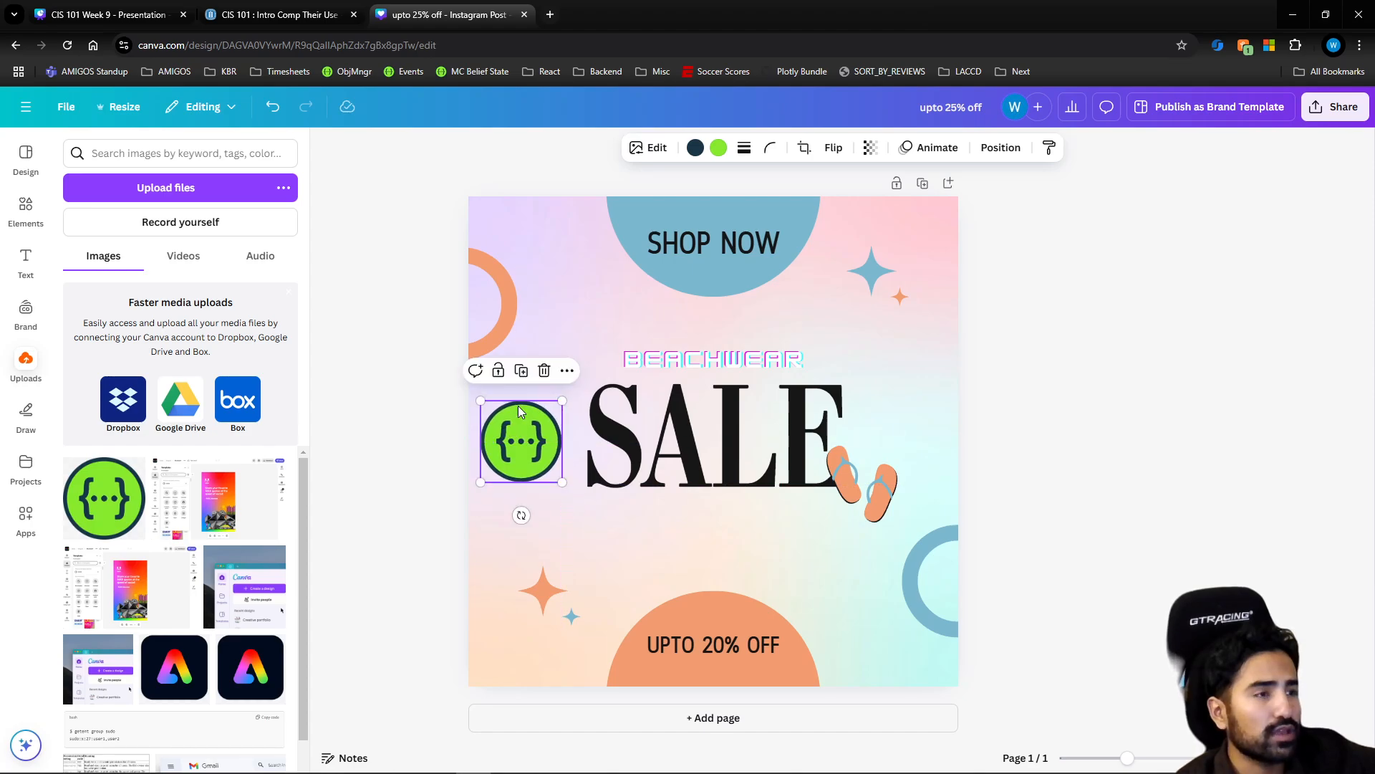
# Open Google Images in a new browser tab and search for "bmw logo"
pyautogui.click(550, 14)
pyautogui.write('goo')
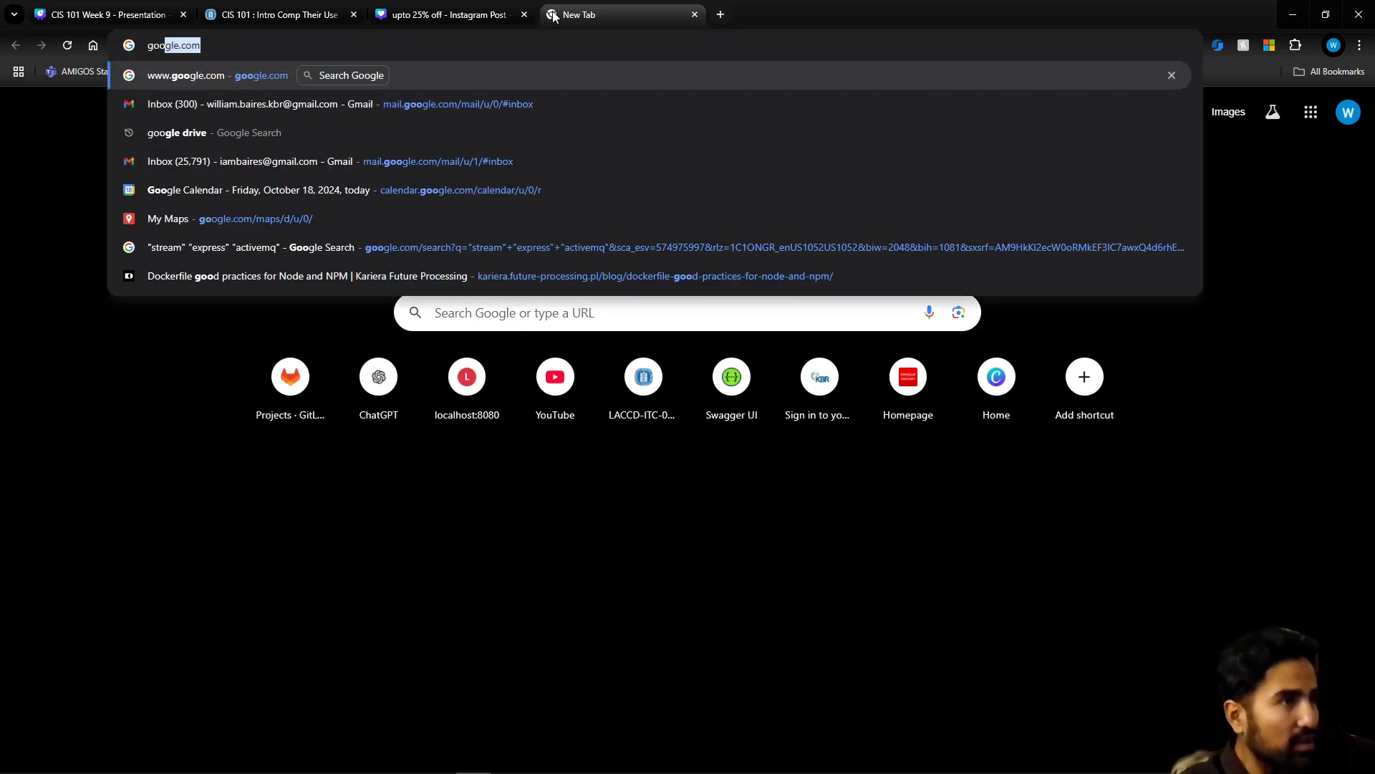
pyautogui.write('gle images')
pyautogui.press('Return')
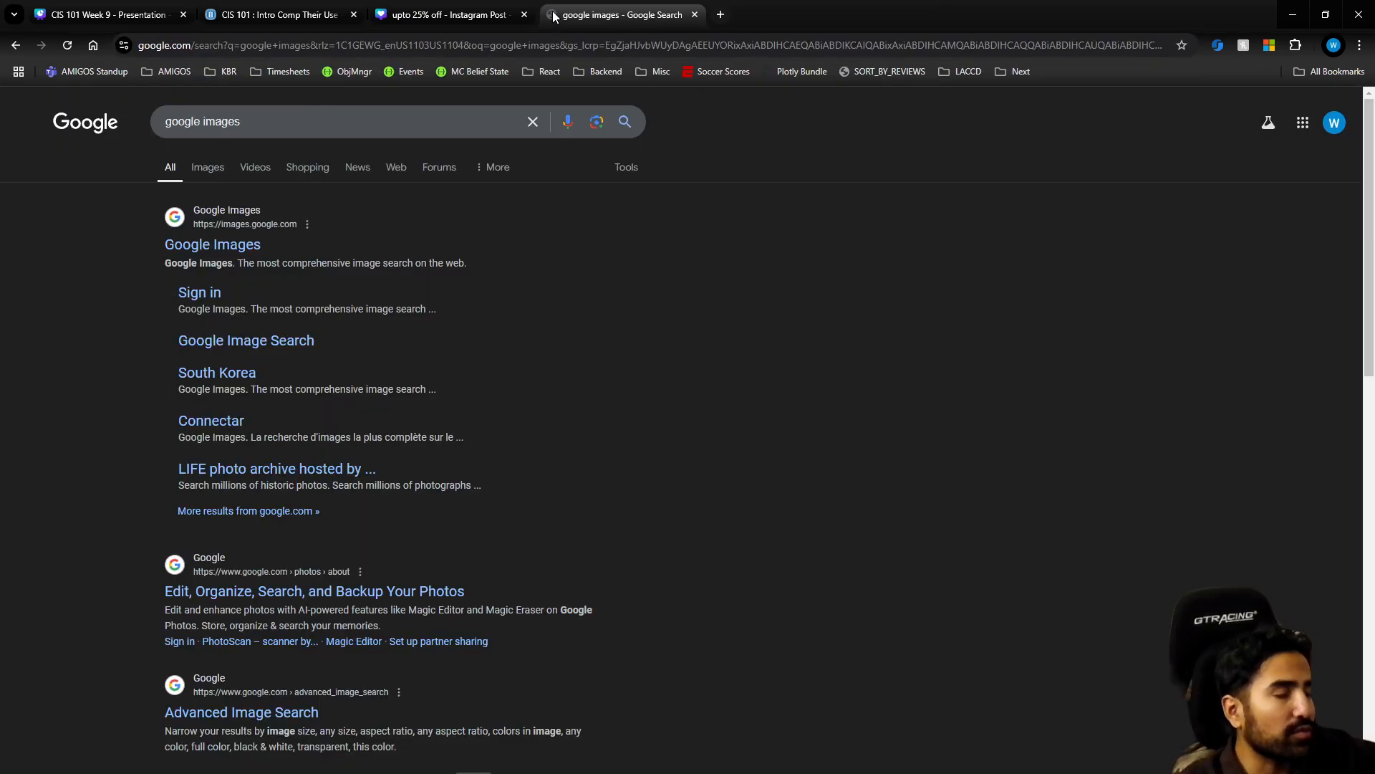
pyautogui.click(243, 248)
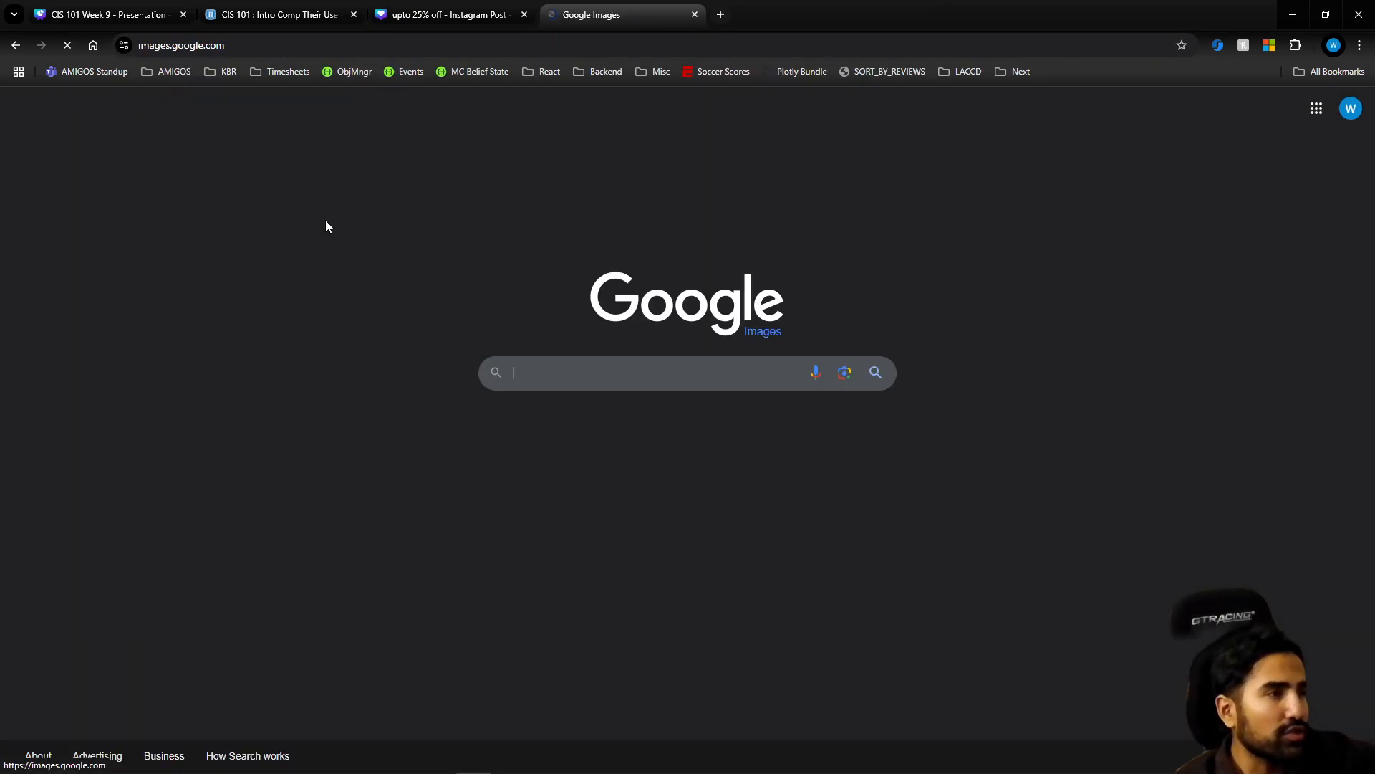
pyautogui.click(538, 374)
pyautogui.write('bmw logo')
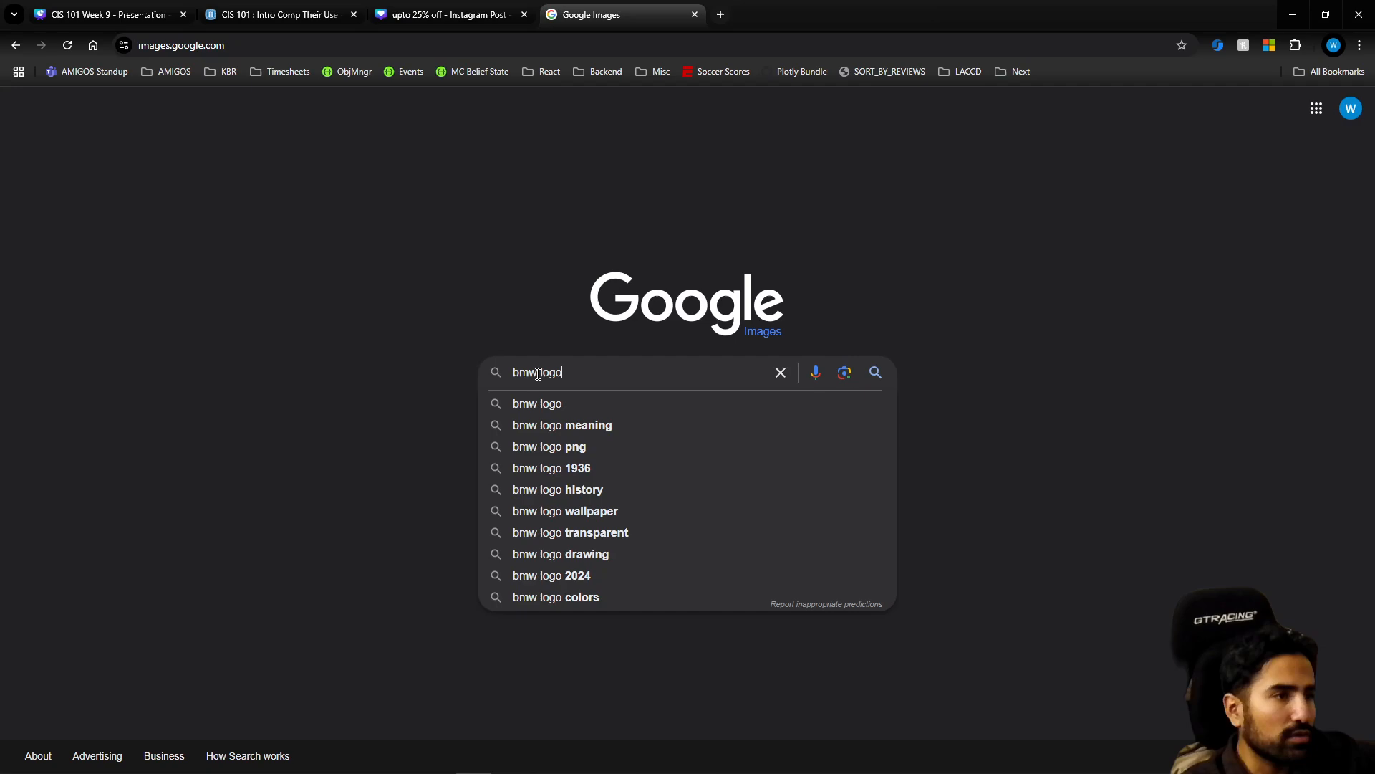
pyautogui.press('Return')
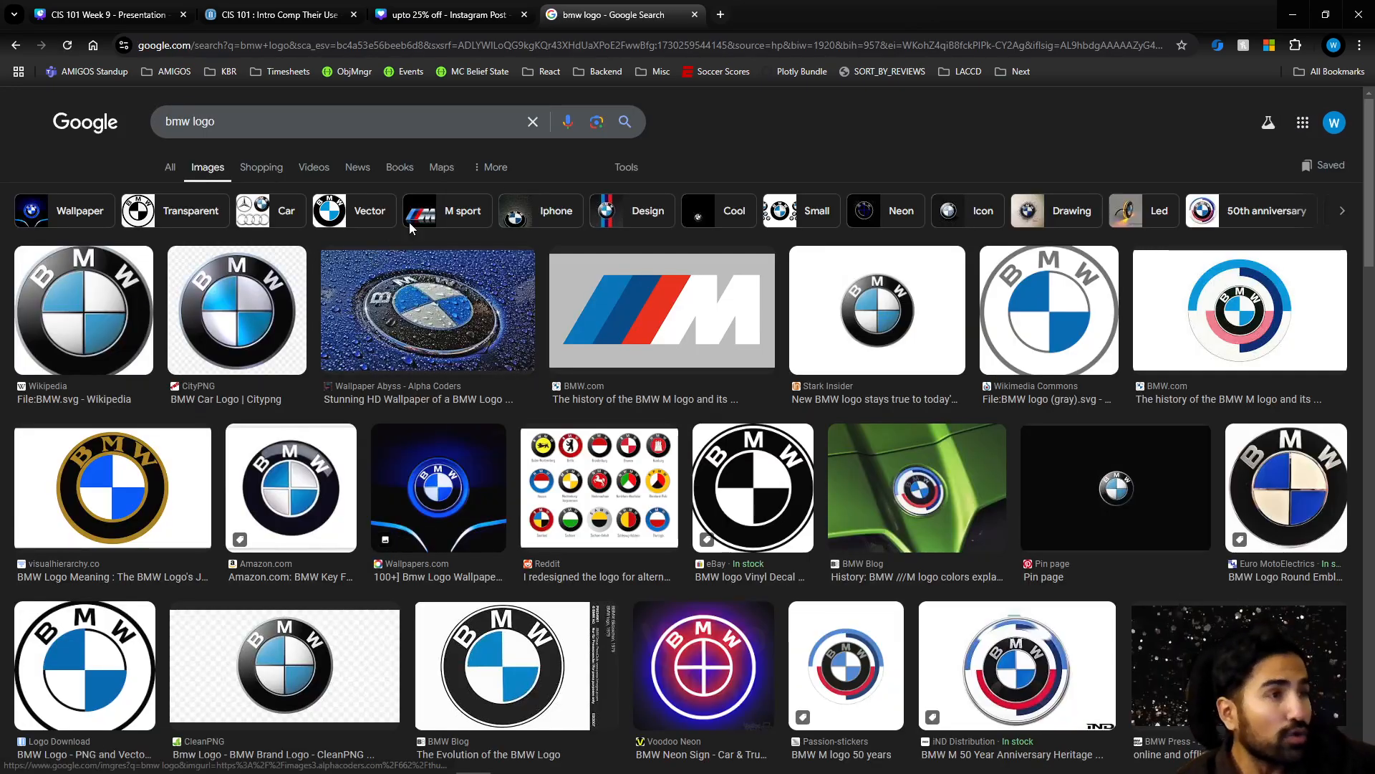
# Filter the image results by transparent color and save the Car brands BMW logo to the Downloads folder
pyautogui.click(626, 169)
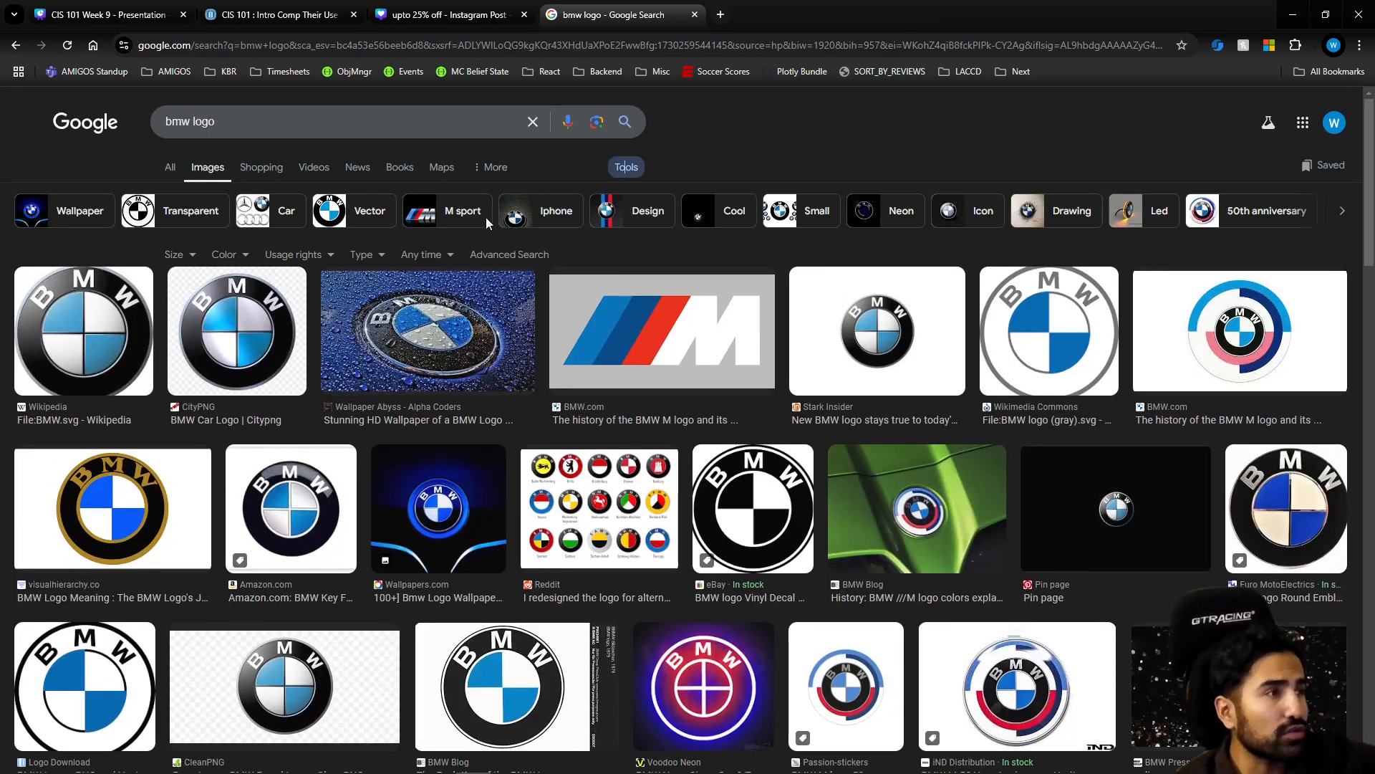
pyautogui.click(226, 254)
pyautogui.click(244, 305)
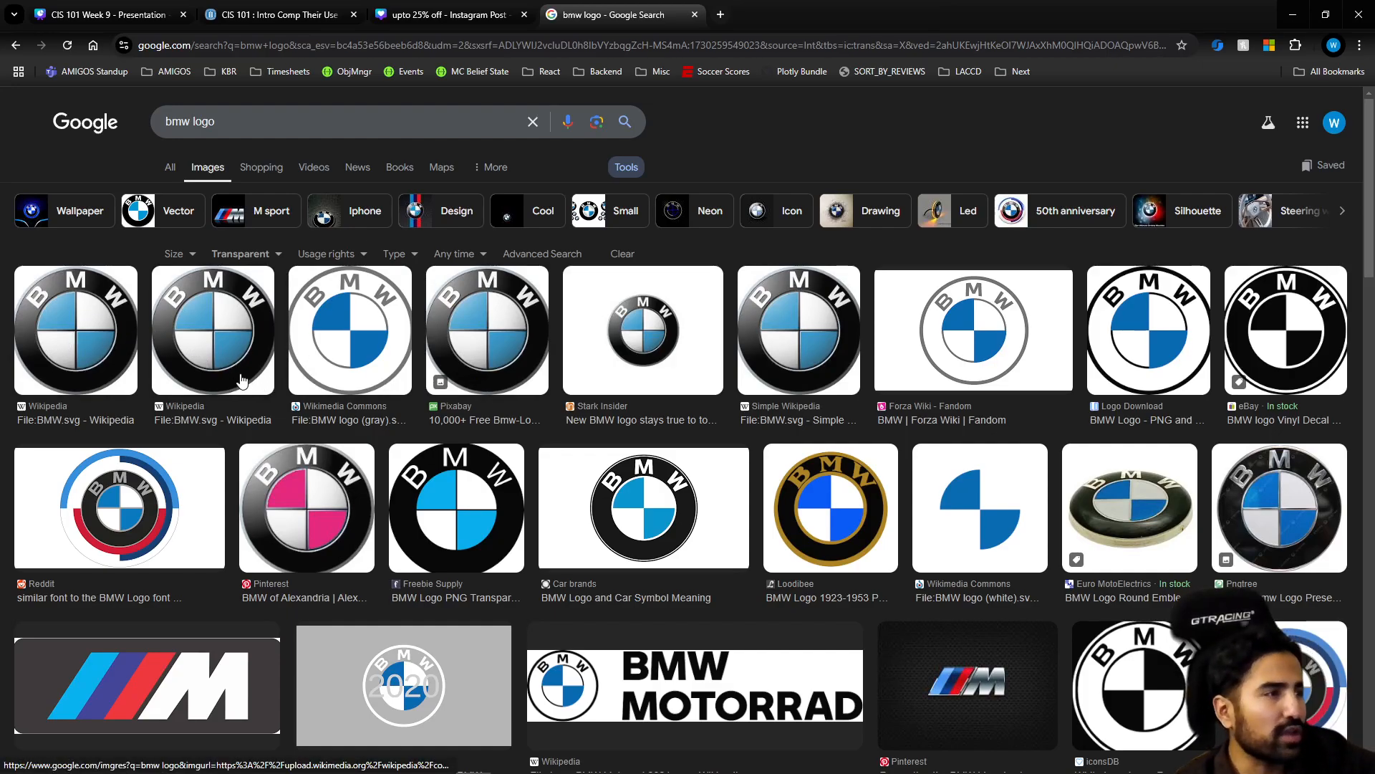
pyautogui.click(616, 558)
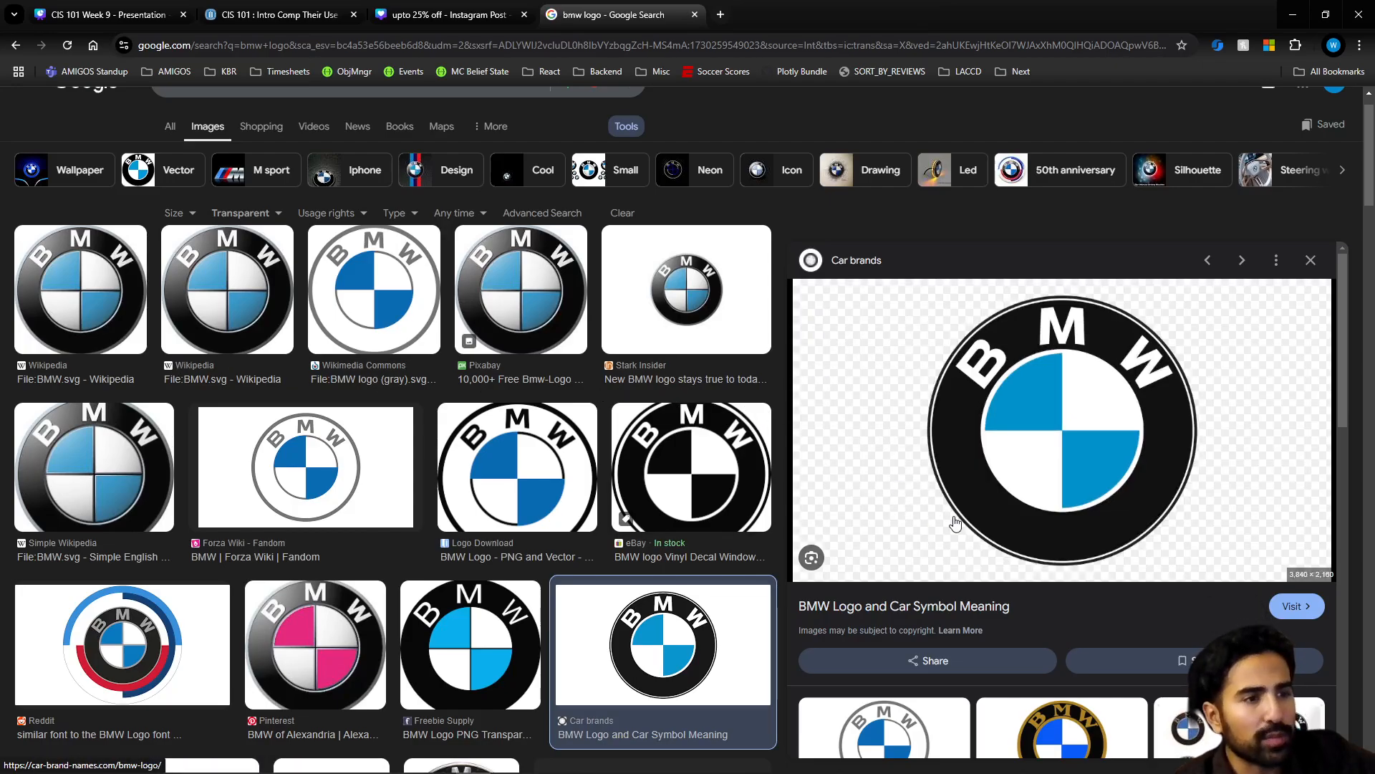
pyautogui.rightClick(1003, 403)
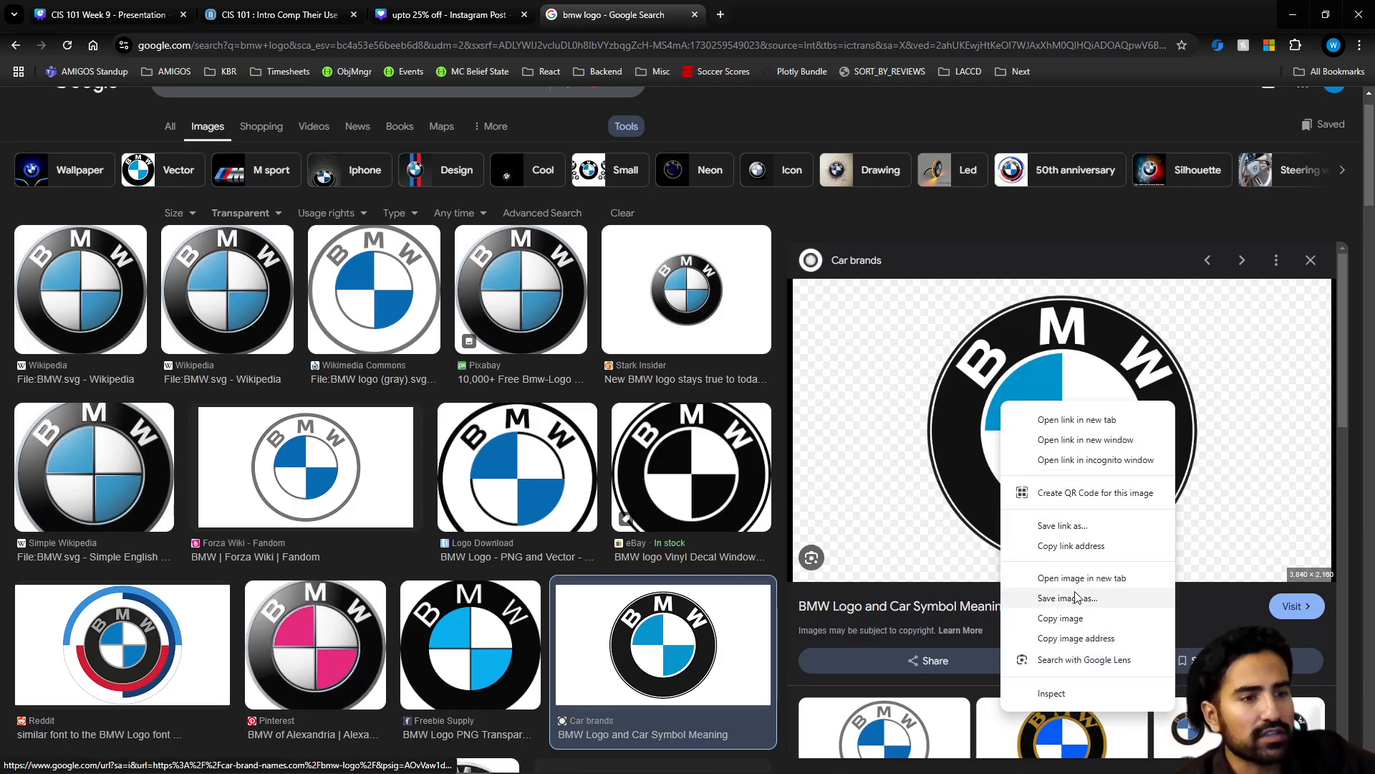
pyautogui.click(1054, 598)
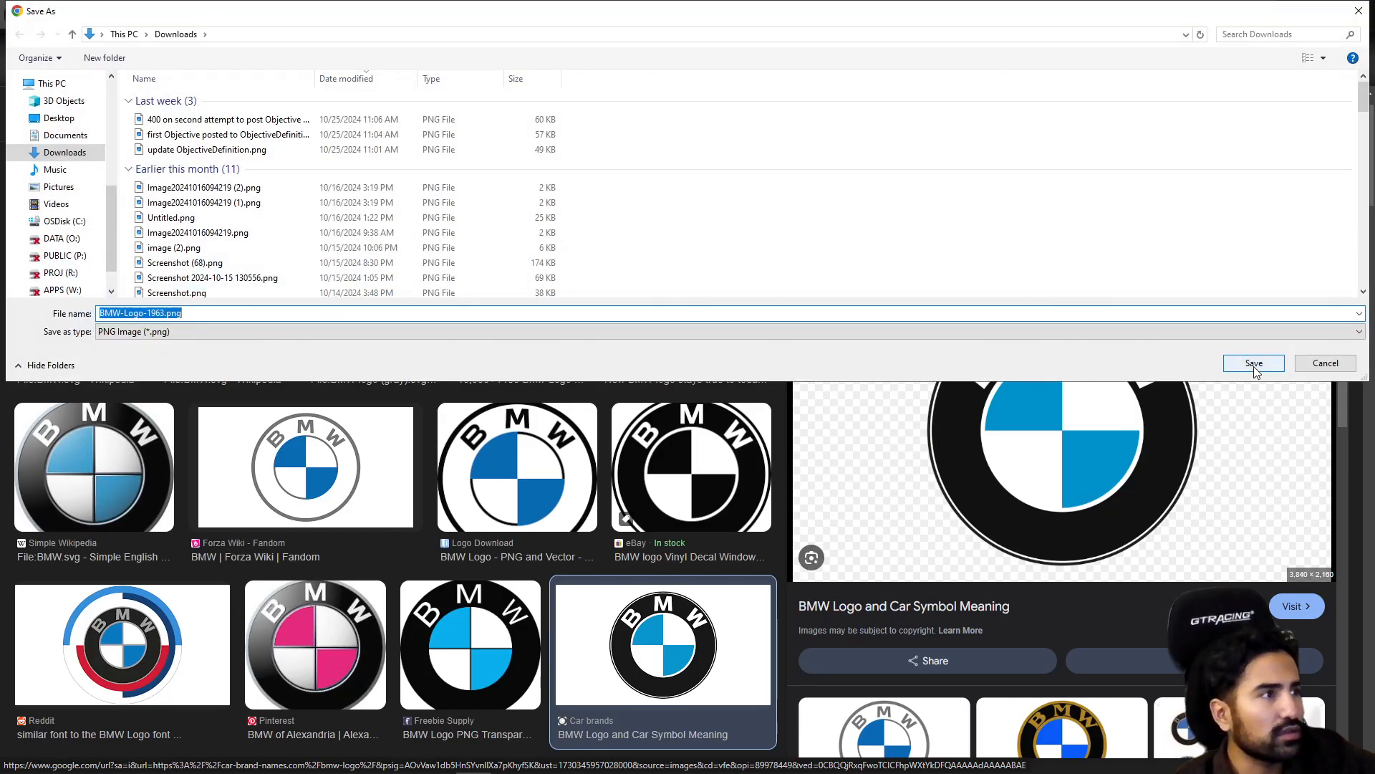
pyautogui.click(1253, 364)
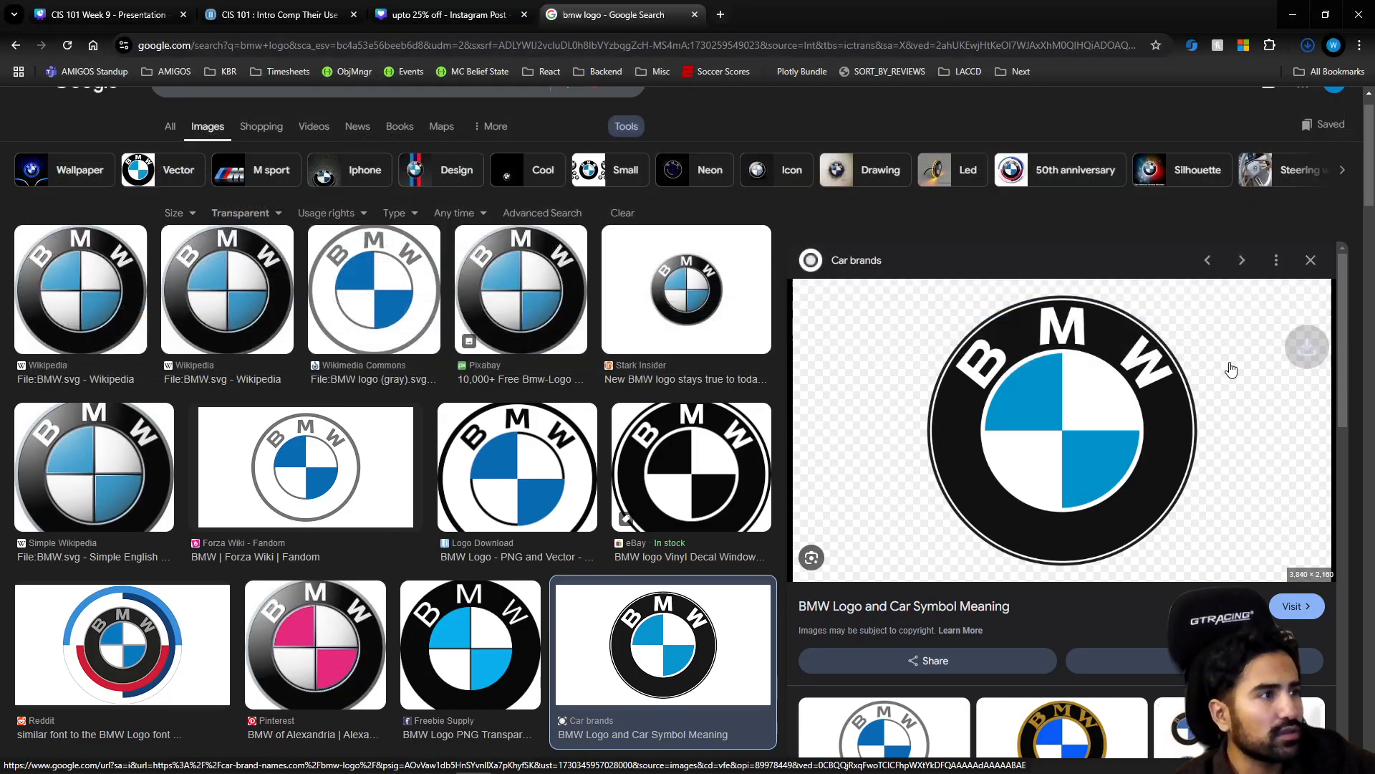
# Switch back to the Canva sale post and upload the BMW-Logo-1963.png image from the Downloads folder
pyautogui.click(319, 15)
pyautogui.click(406, 18)
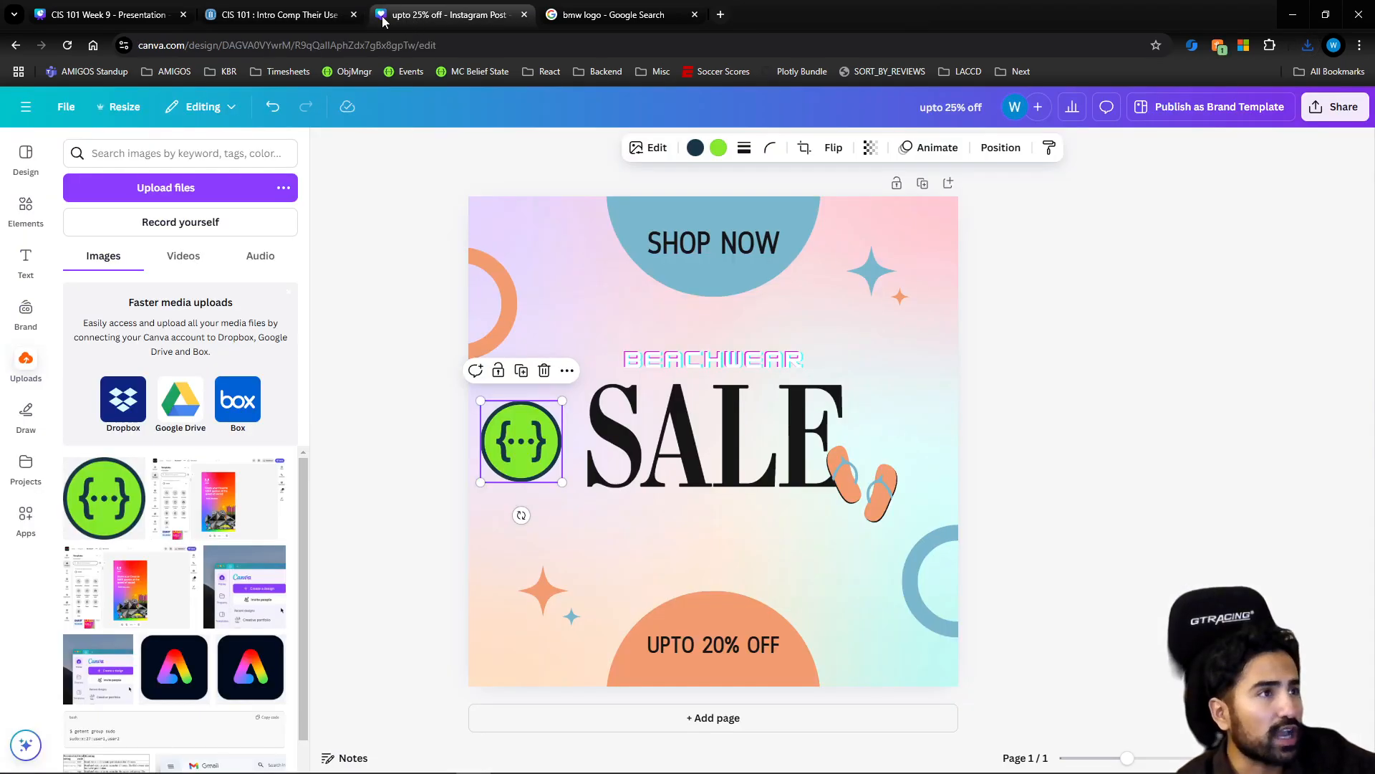
pyautogui.click(169, 188)
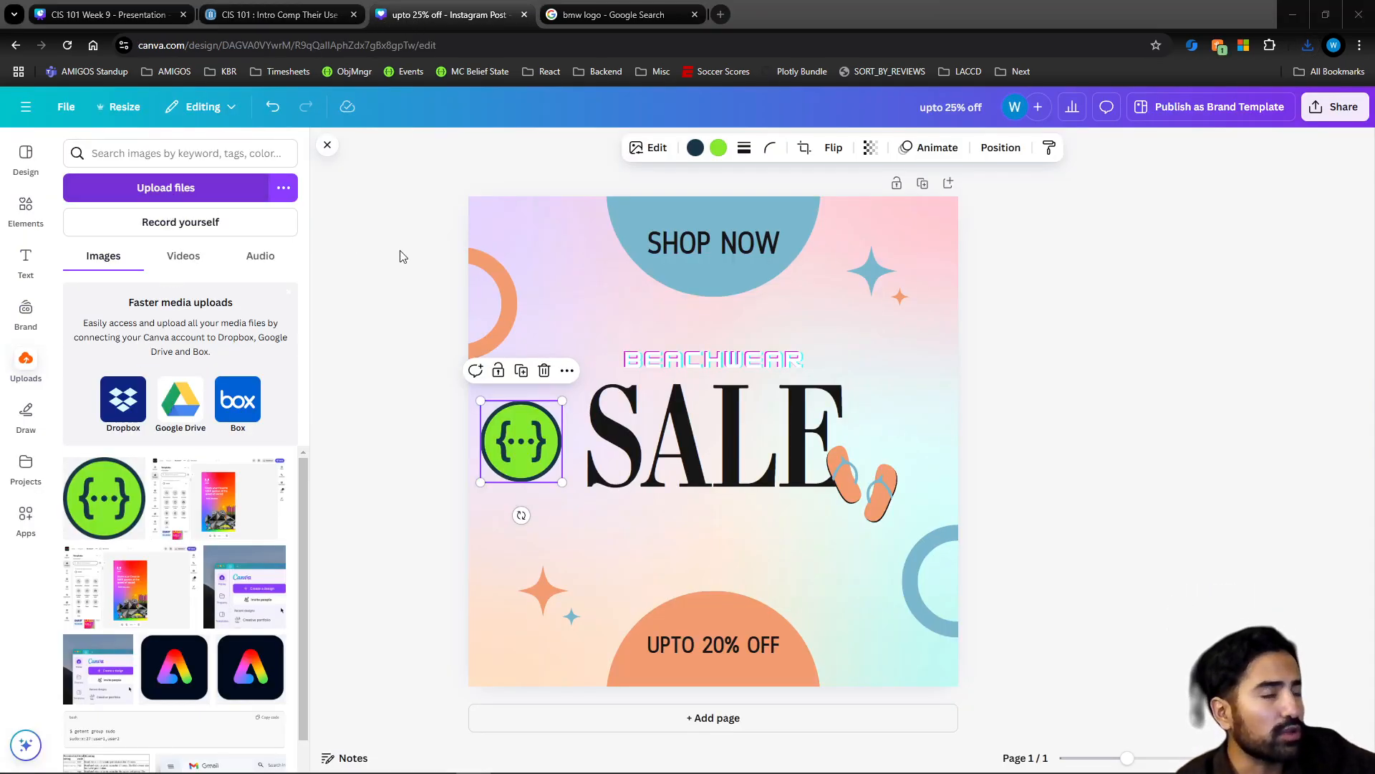
pyautogui.click(258, 123)
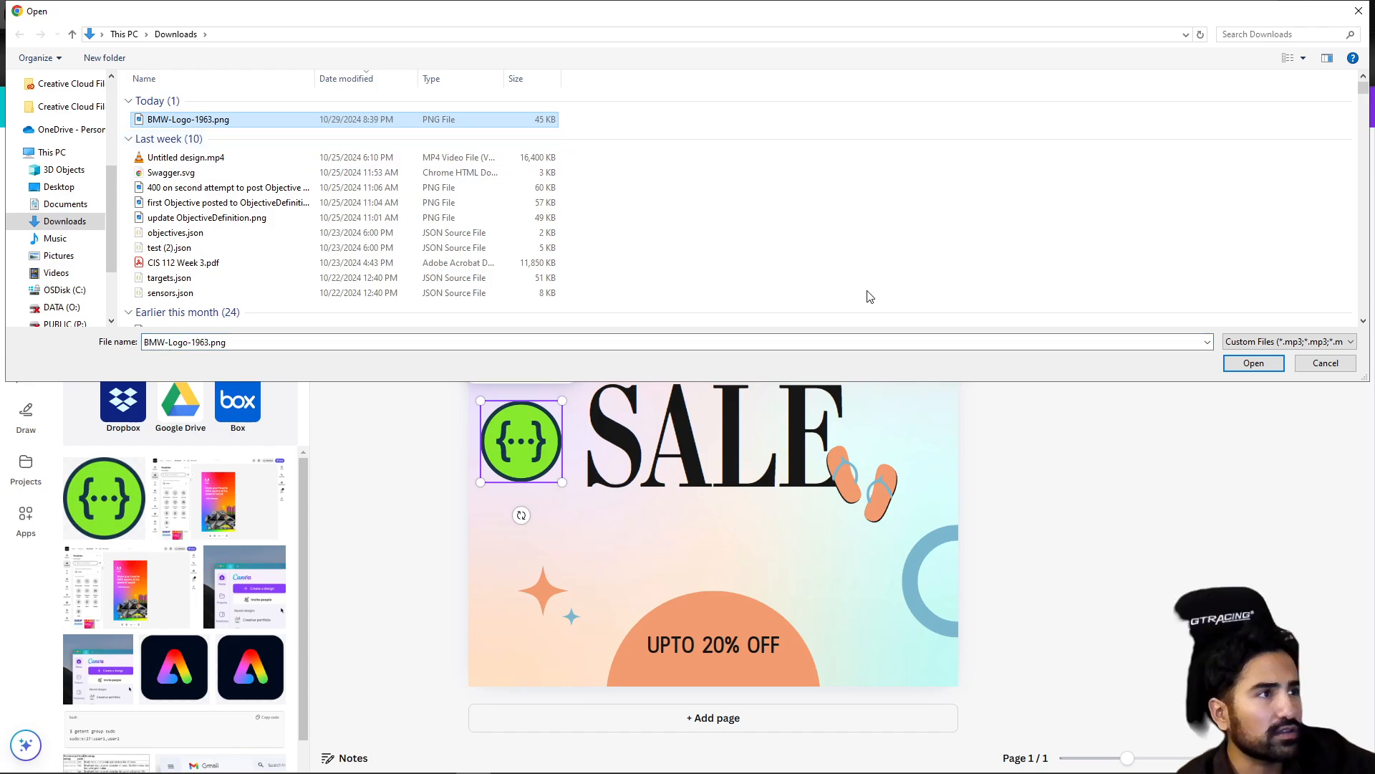
pyautogui.click(1254, 363)
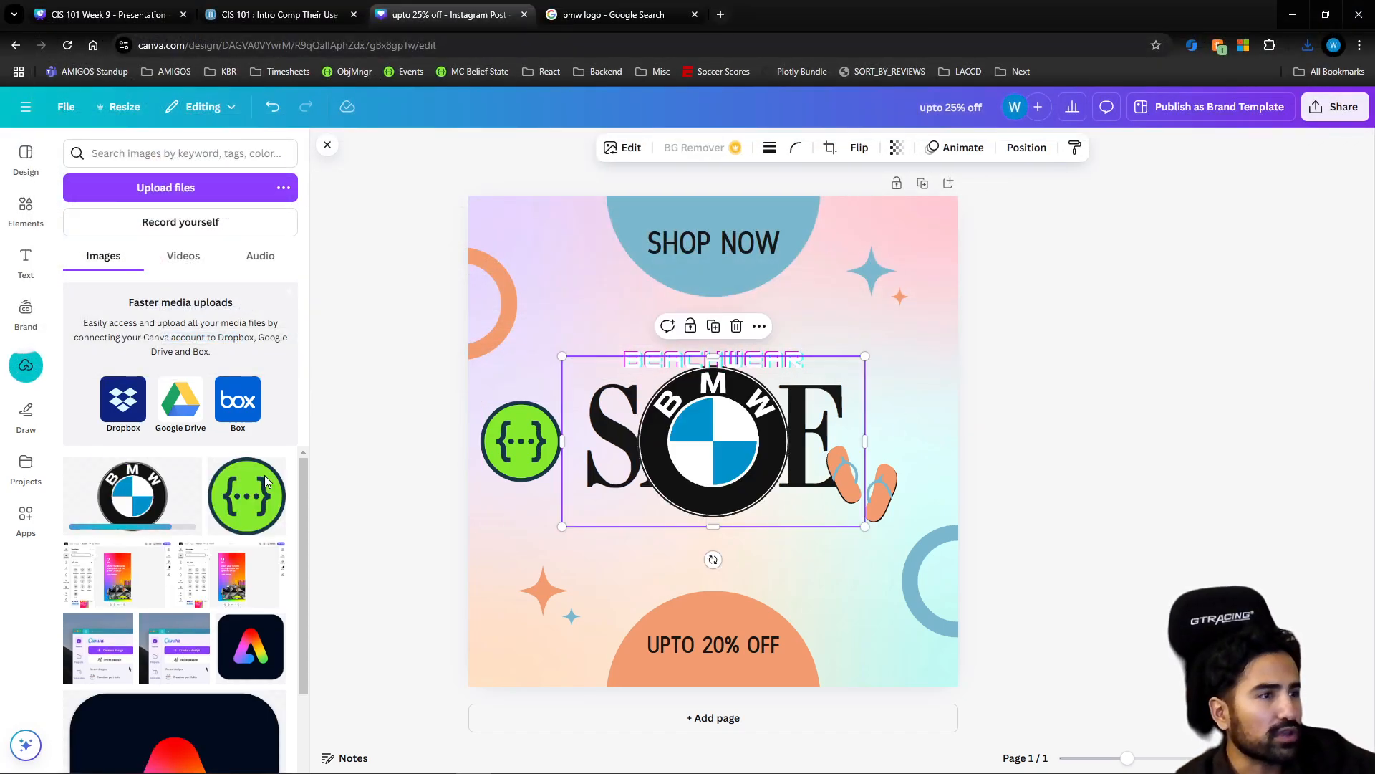
# Move the BMW logo below the "SALE" text and delete it from the design
pyautogui.moveTo(713, 429); pyautogui.dragTo(772, 580)
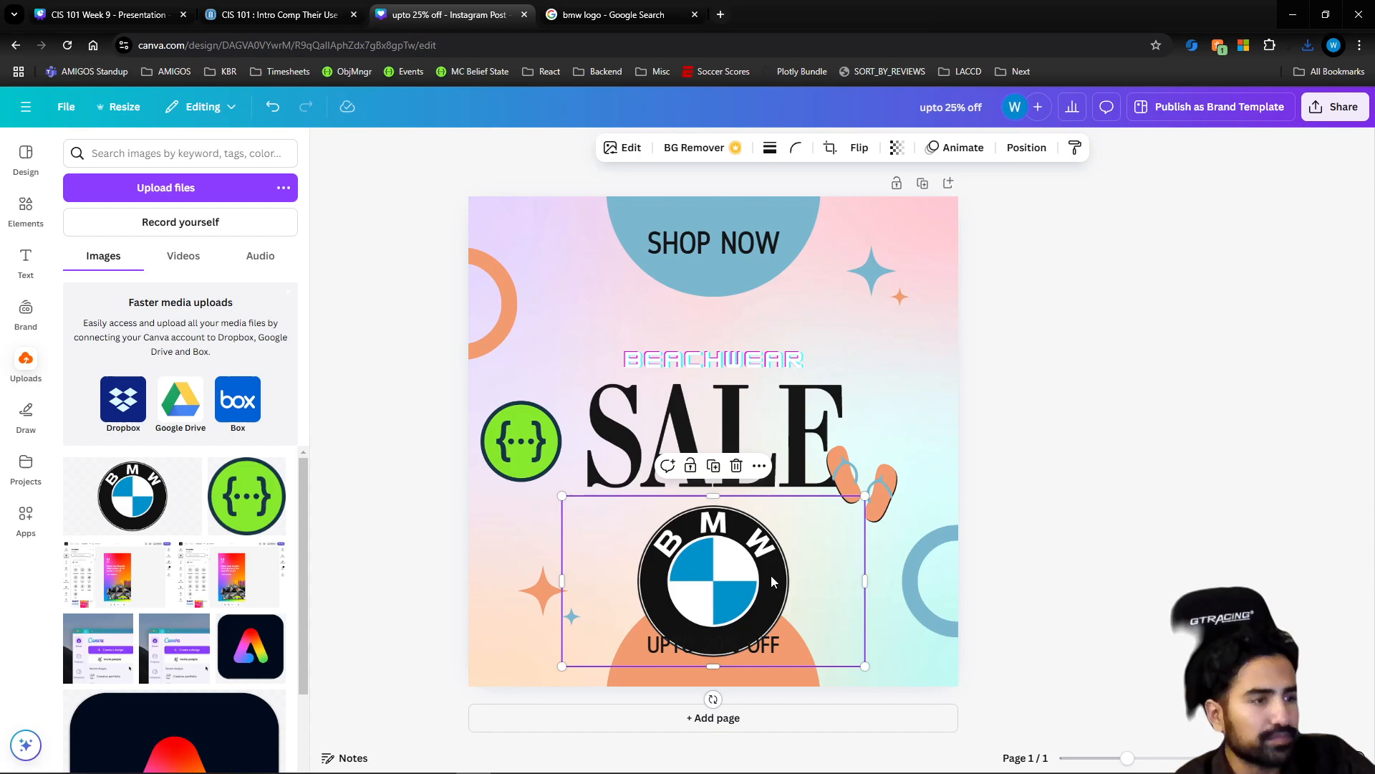
pyautogui.press('Delete')
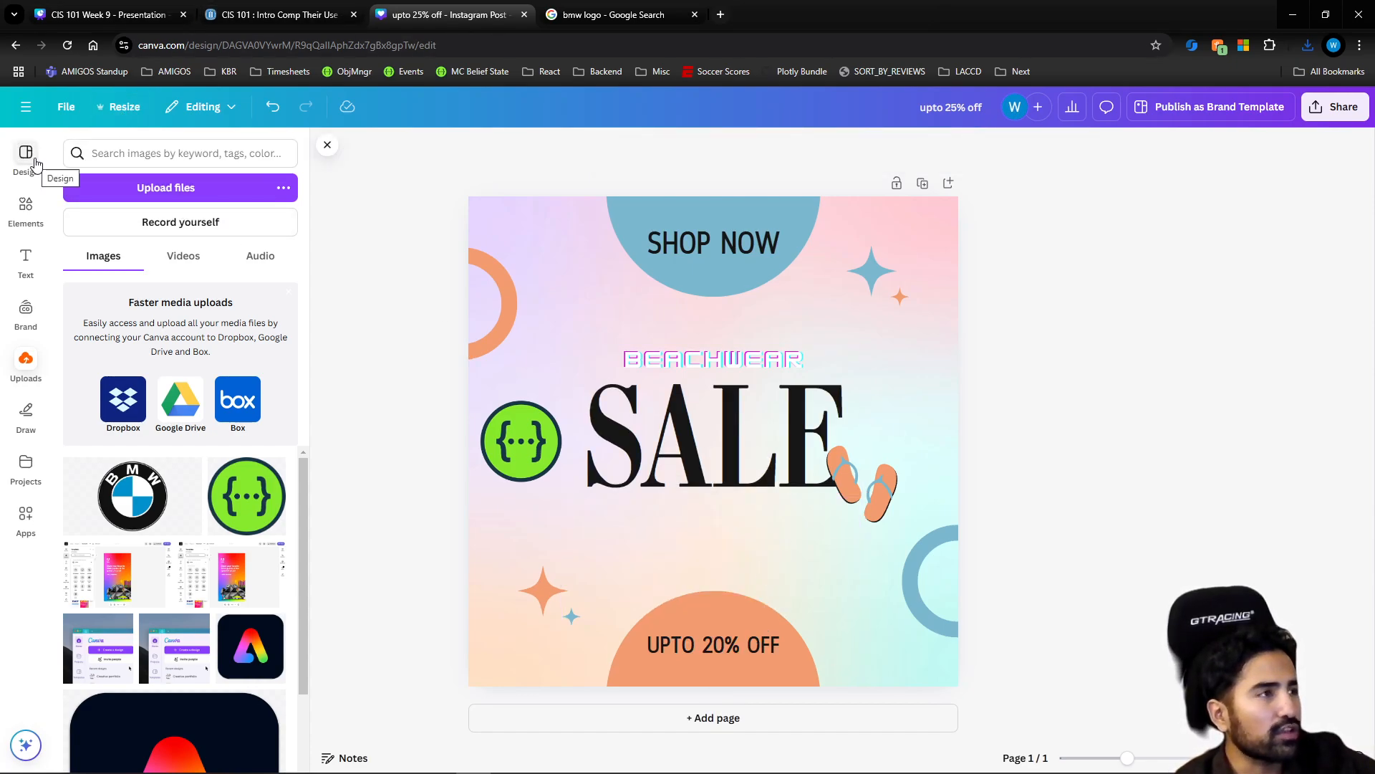
# Return to the Canva home page and create a new blank Instagram Post design
pyautogui.click(27, 116)
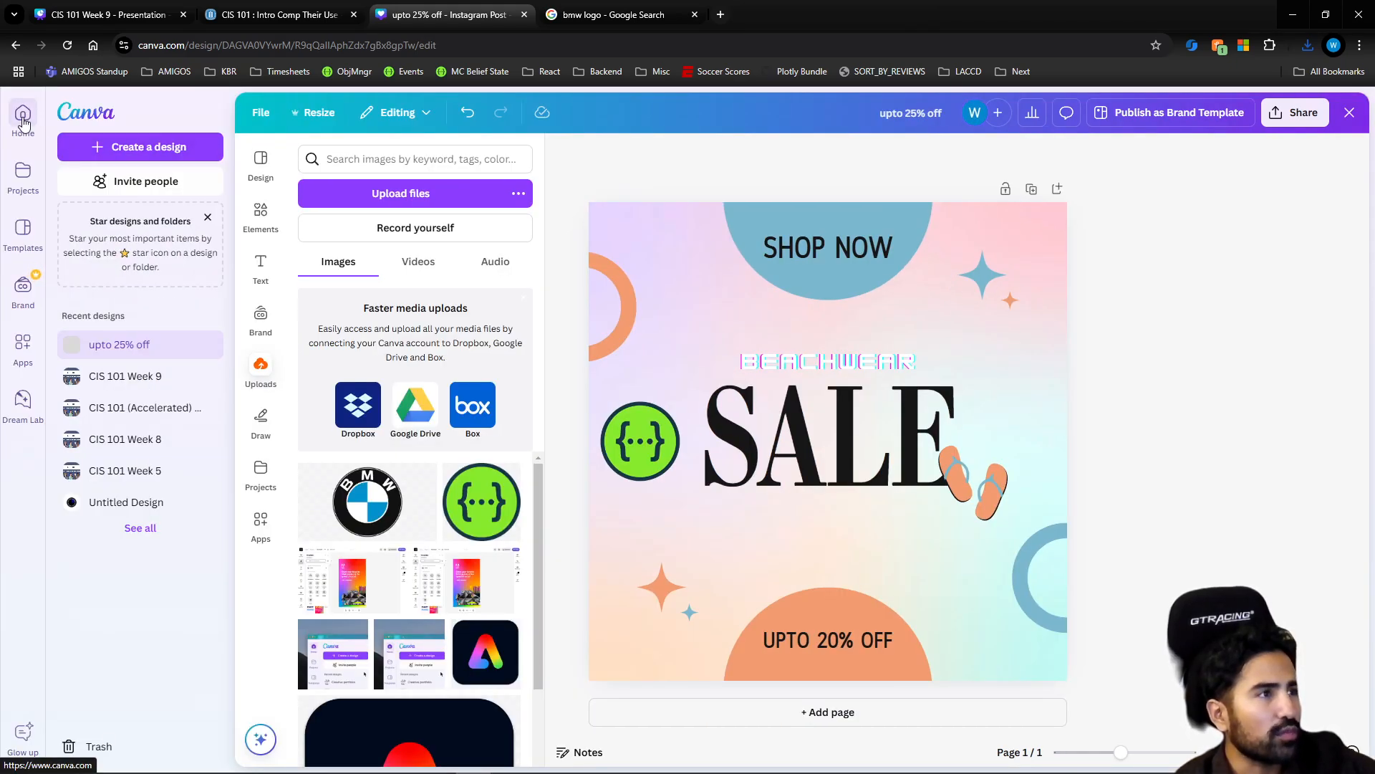
pyautogui.click(213, 112)
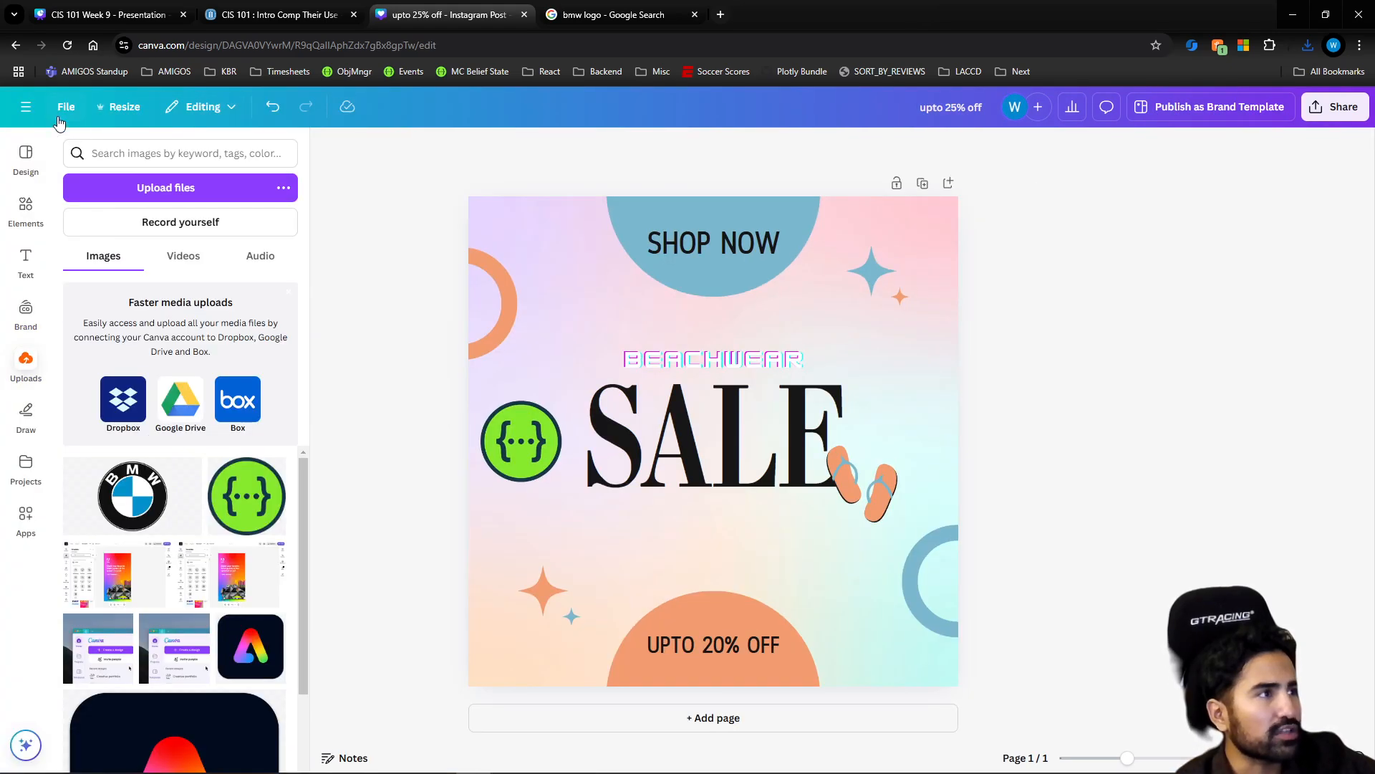
pyautogui.click(26, 112)
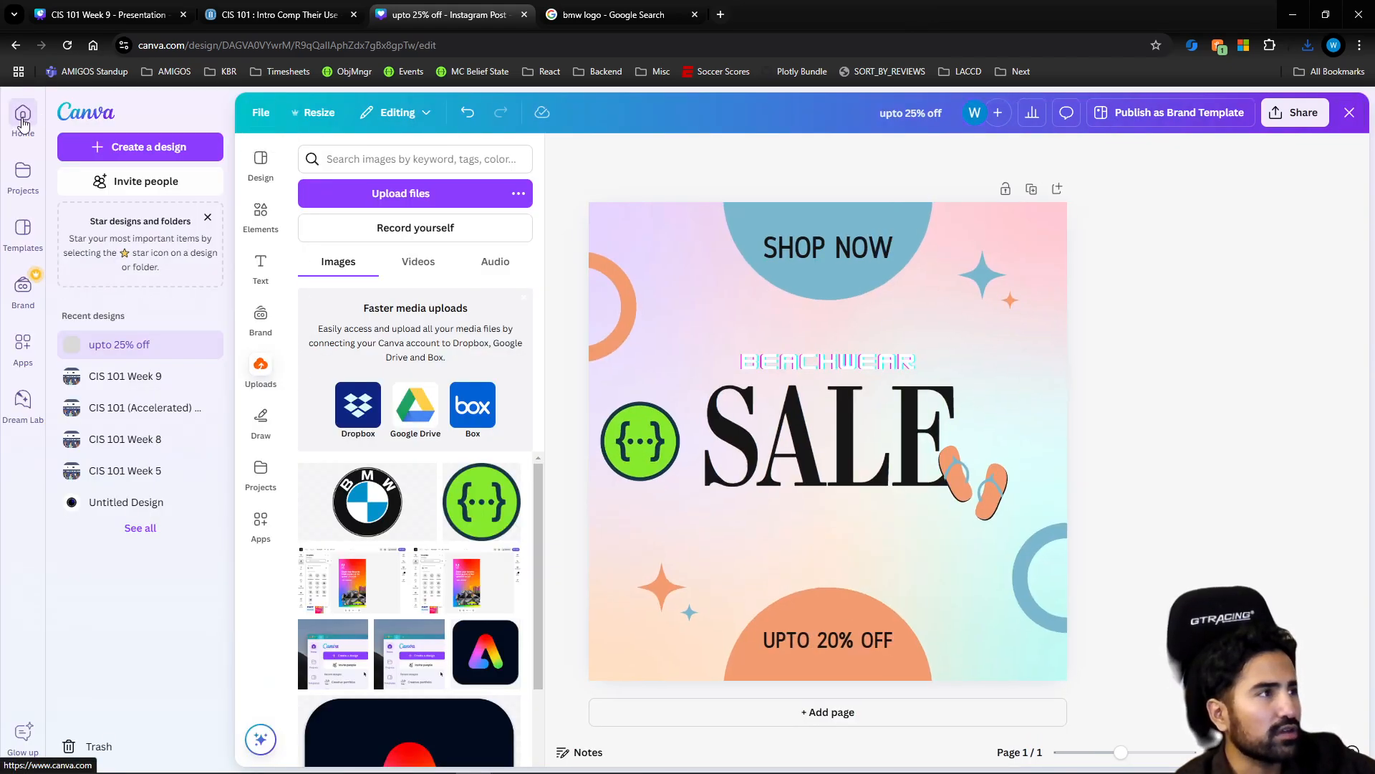
pyautogui.click(23, 121)
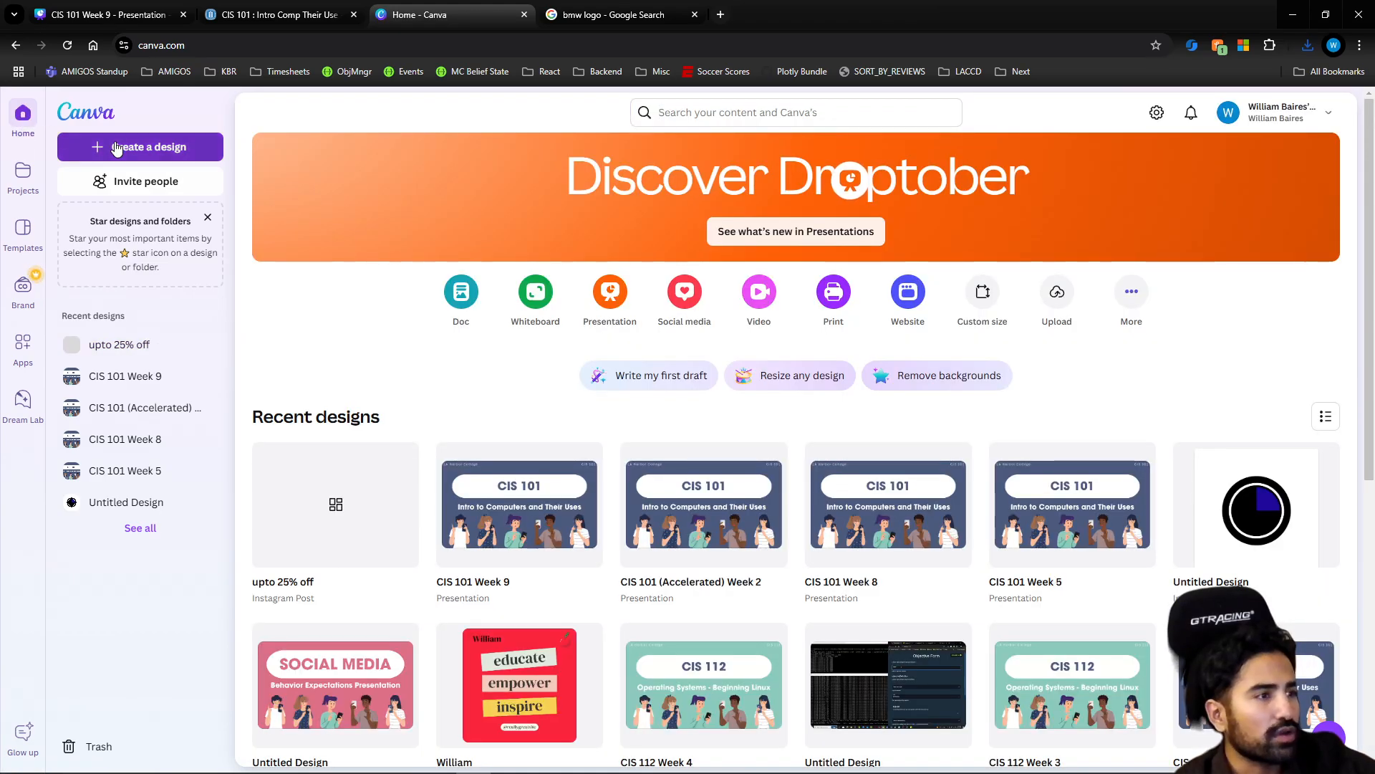
pyautogui.click(116, 148)
pyautogui.click(629, 231)
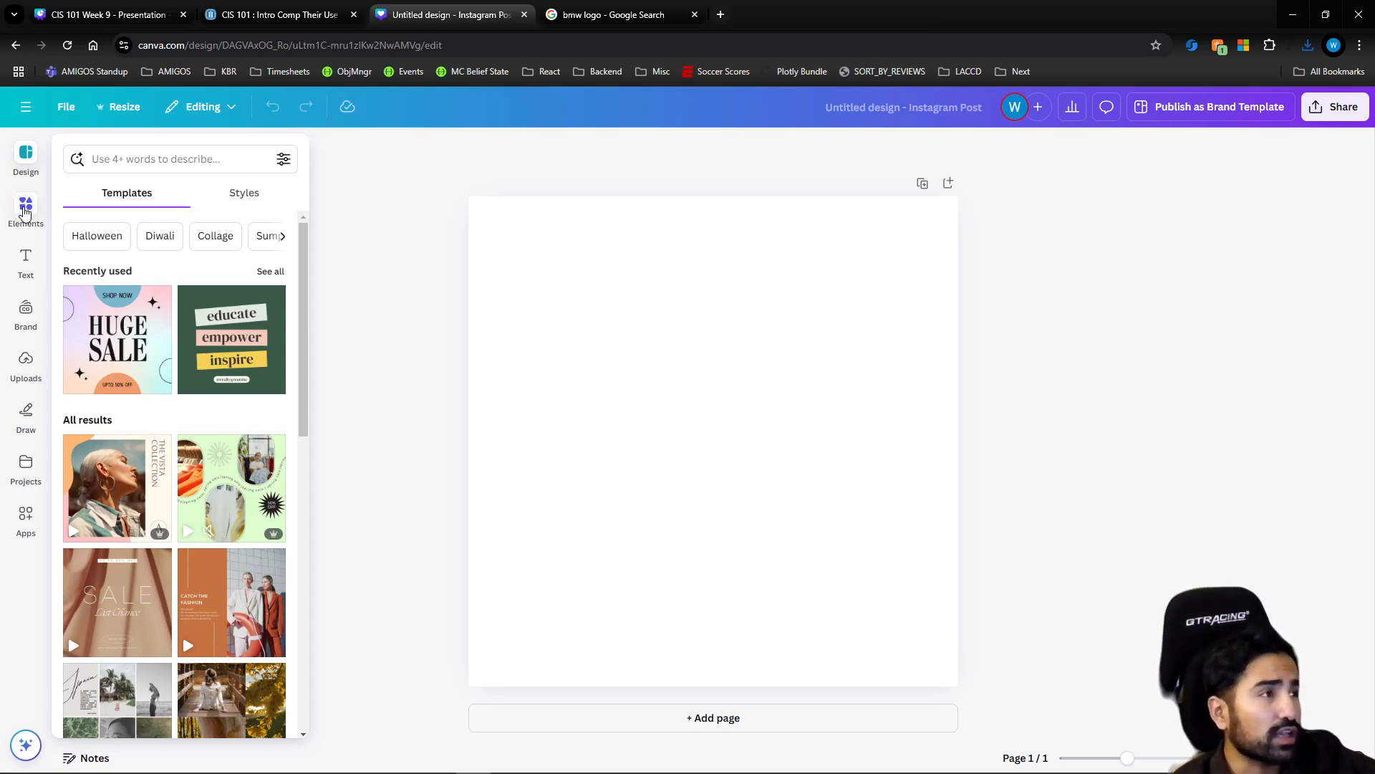
# Check the BMW logo reference, search the elements for "circle" and add the solid circle shape to the blank page
pyautogui.click(602, 15)
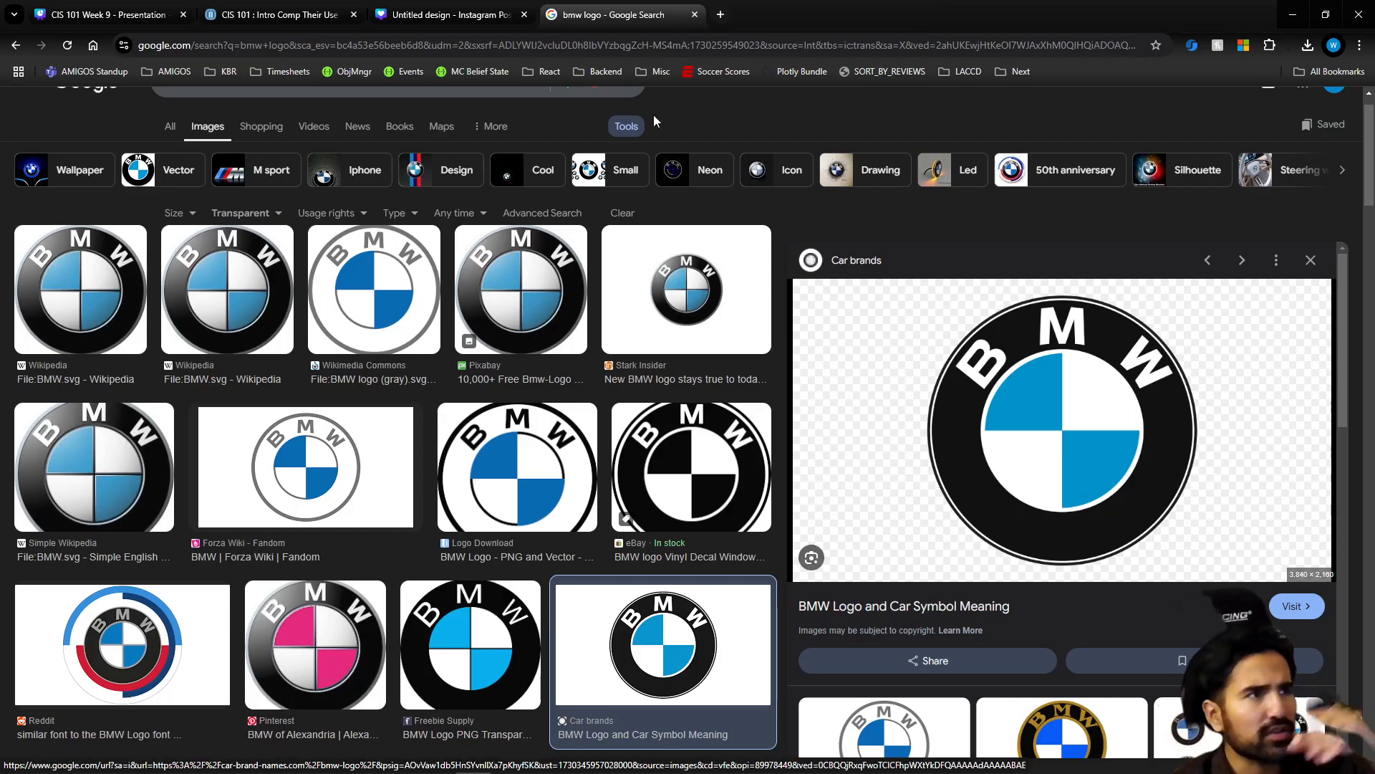
pyautogui.click(426, 21)
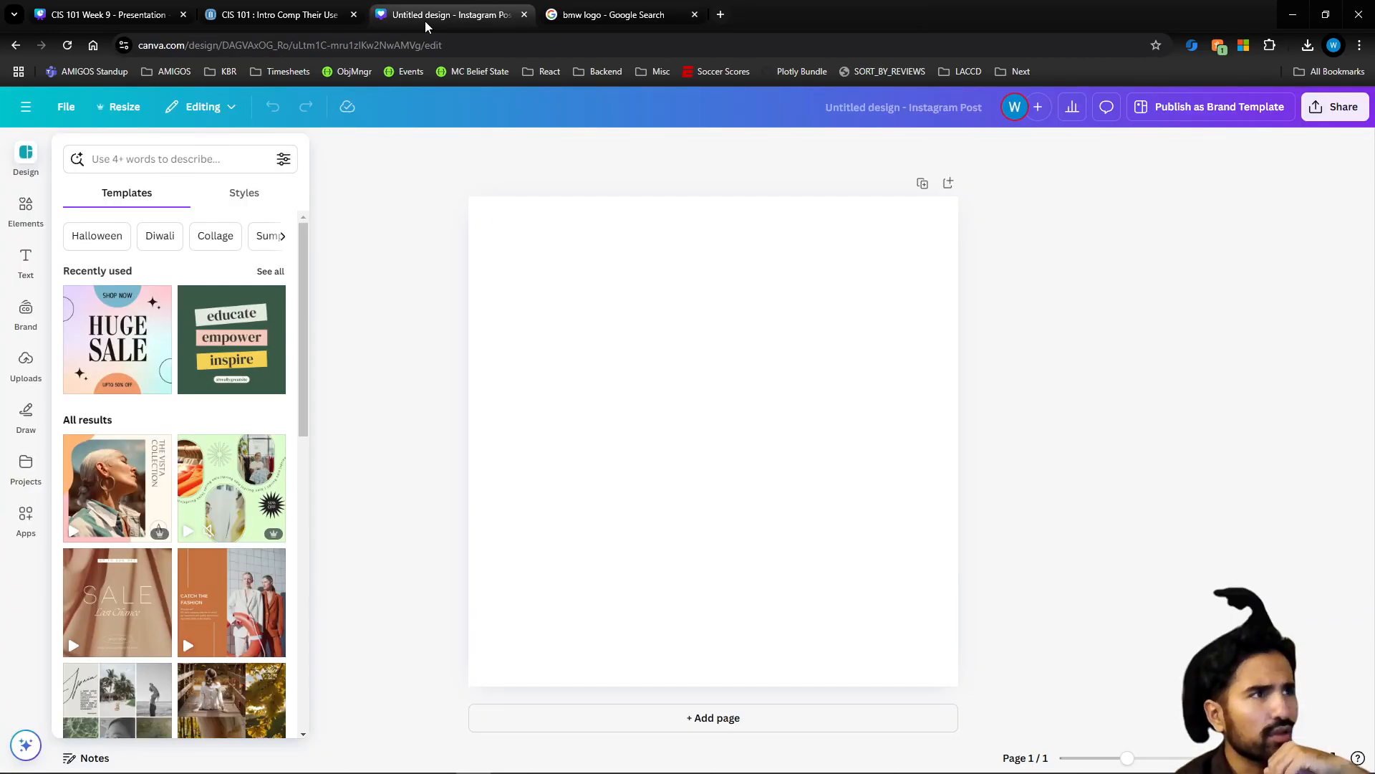
pyautogui.click(26, 209)
pyautogui.click(163, 155)
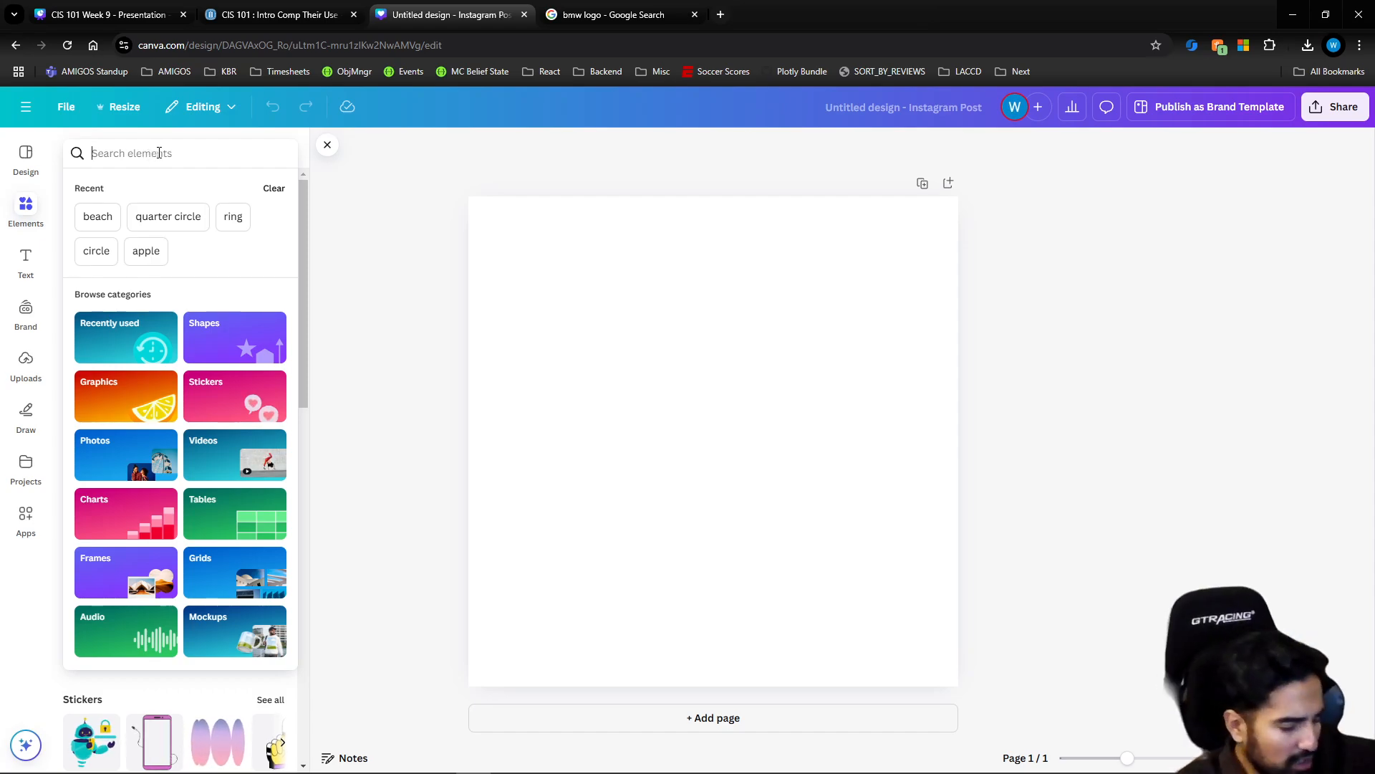
pyautogui.write('circle')
pyautogui.press('Return')
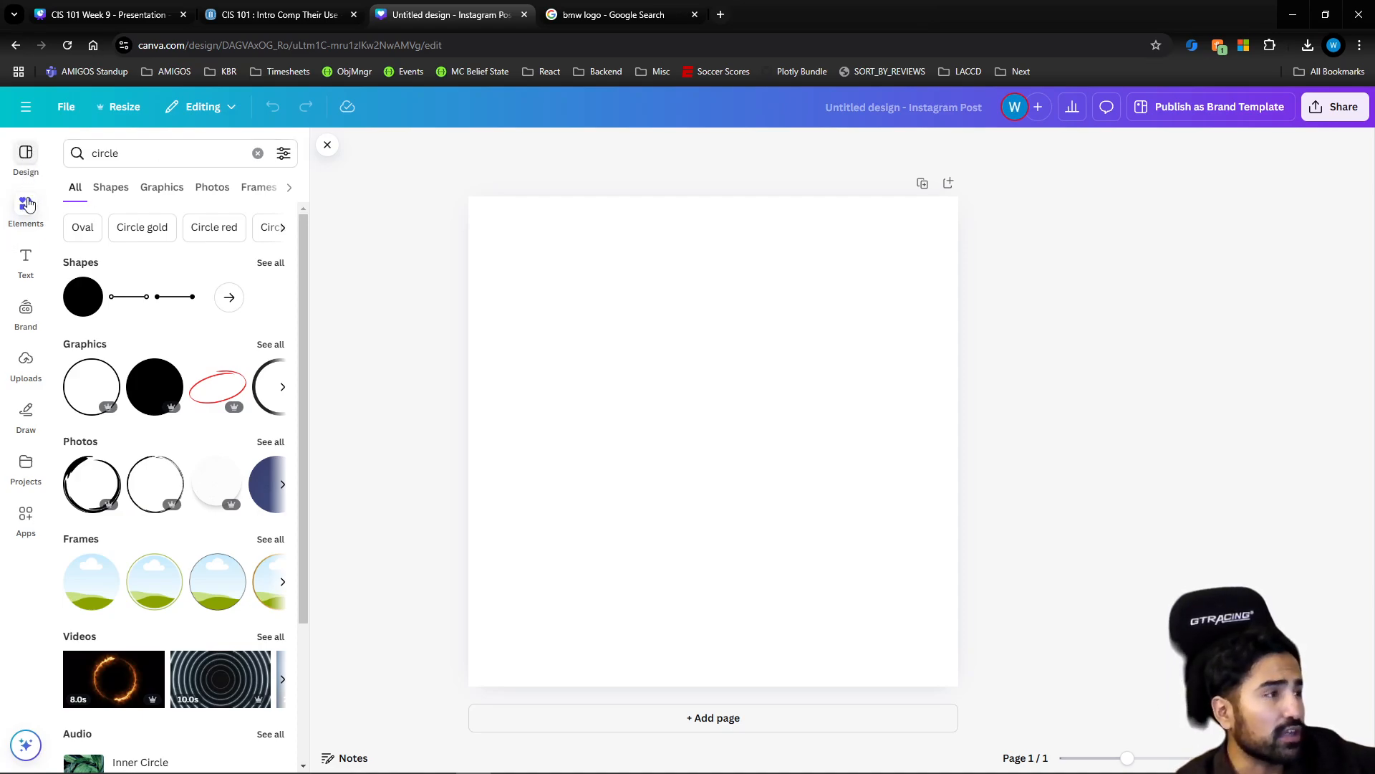
pyautogui.click(84, 308)
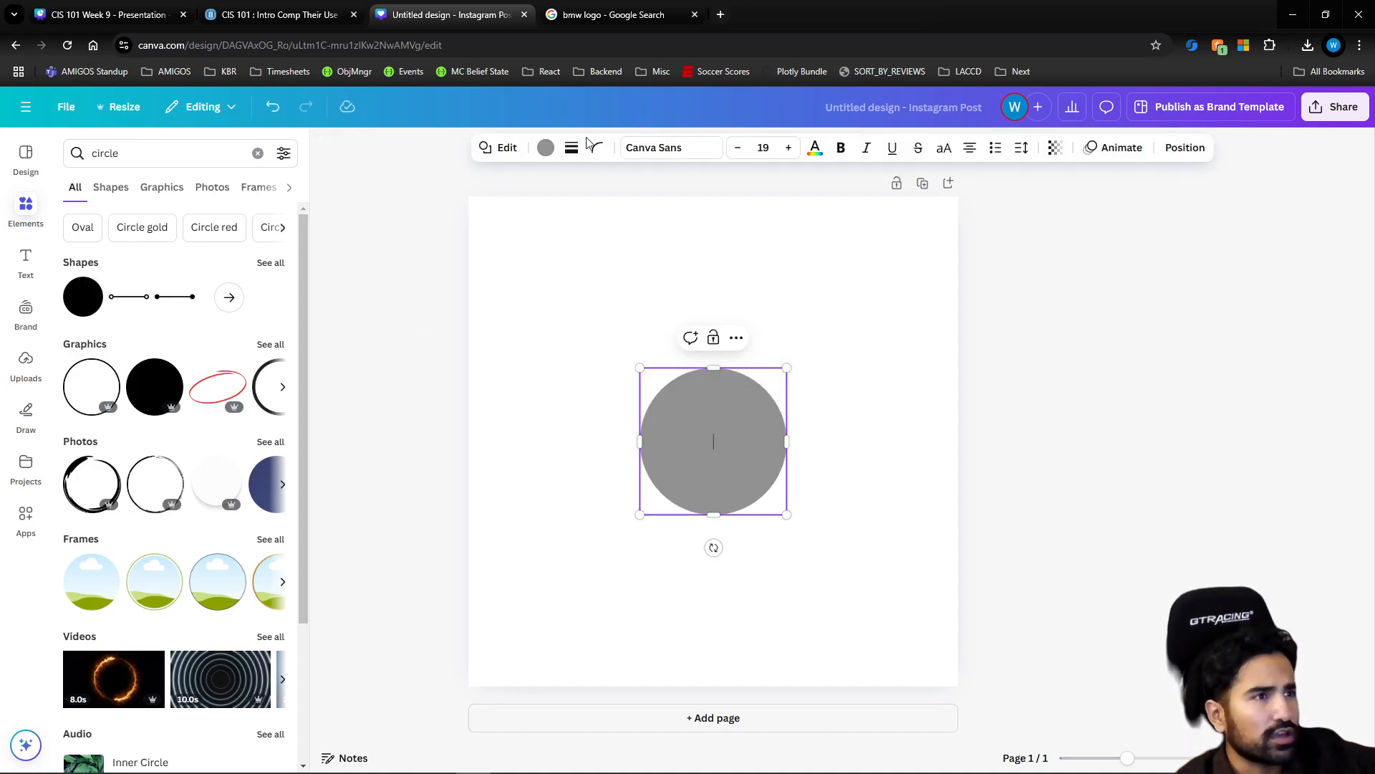
# Compare with the BMW logo reference and recolor the gray circle black
pyautogui.click(592, 17)
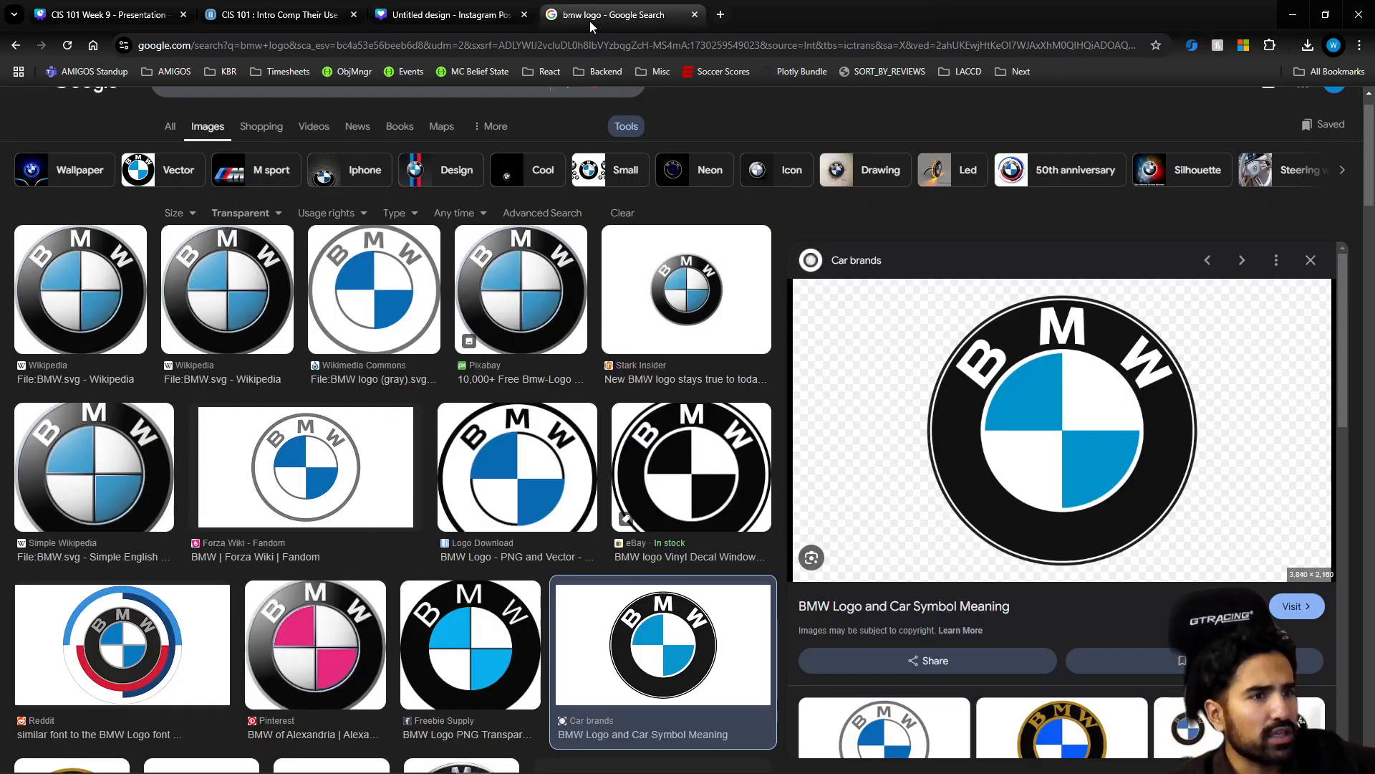
pyautogui.click(457, 19)
pyautogui.click(544, 147)
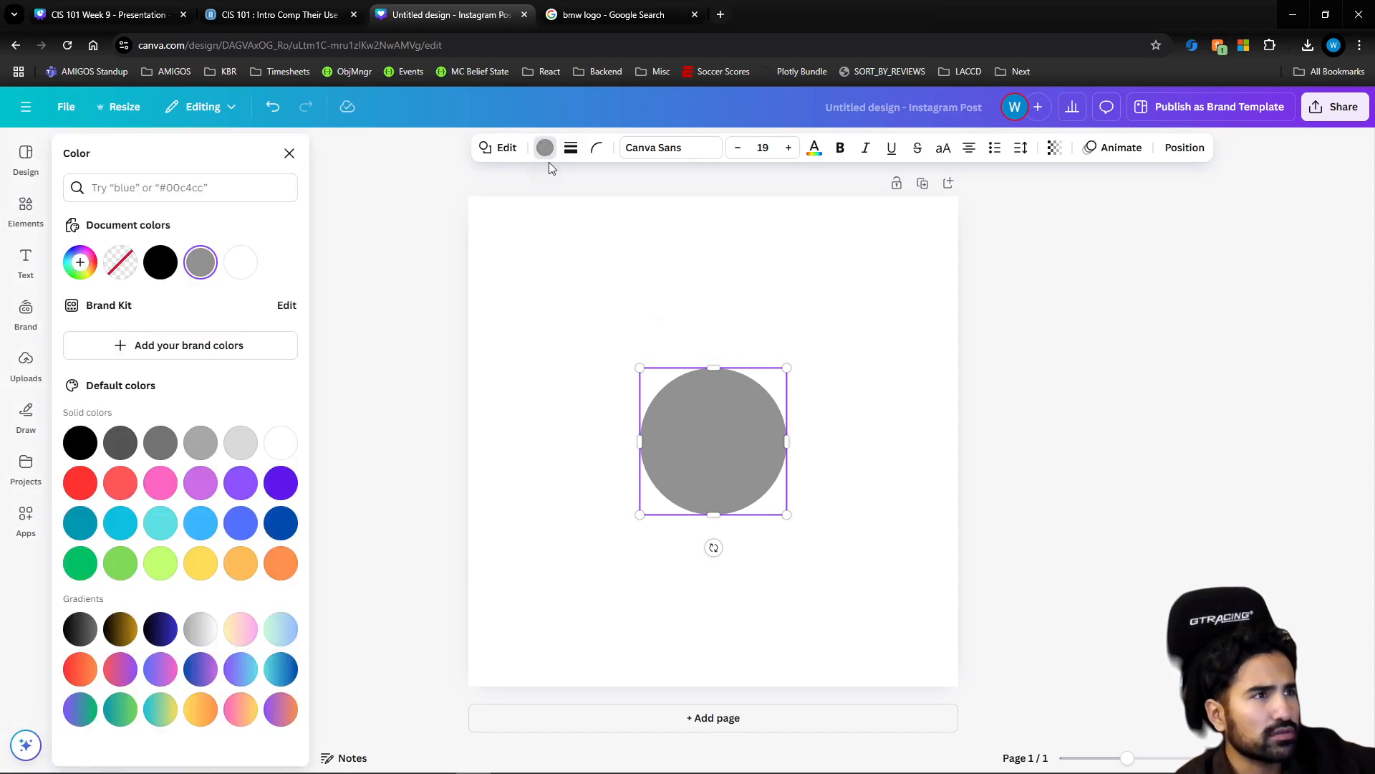
pyautogui.click(160, 262)
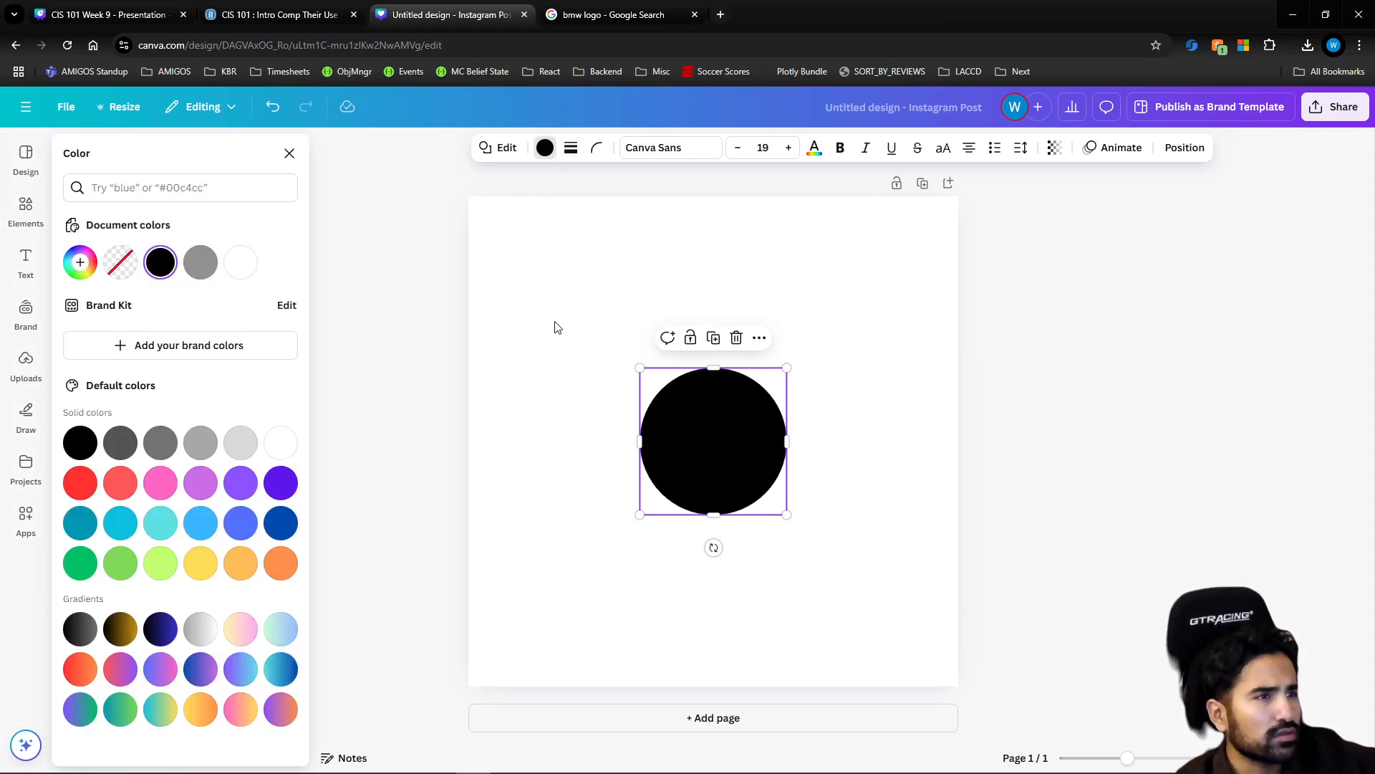
# Recheck the BMW logo reference, search the elements for "ring" and list all the matching graphics
pyautogui.click(594, 21)
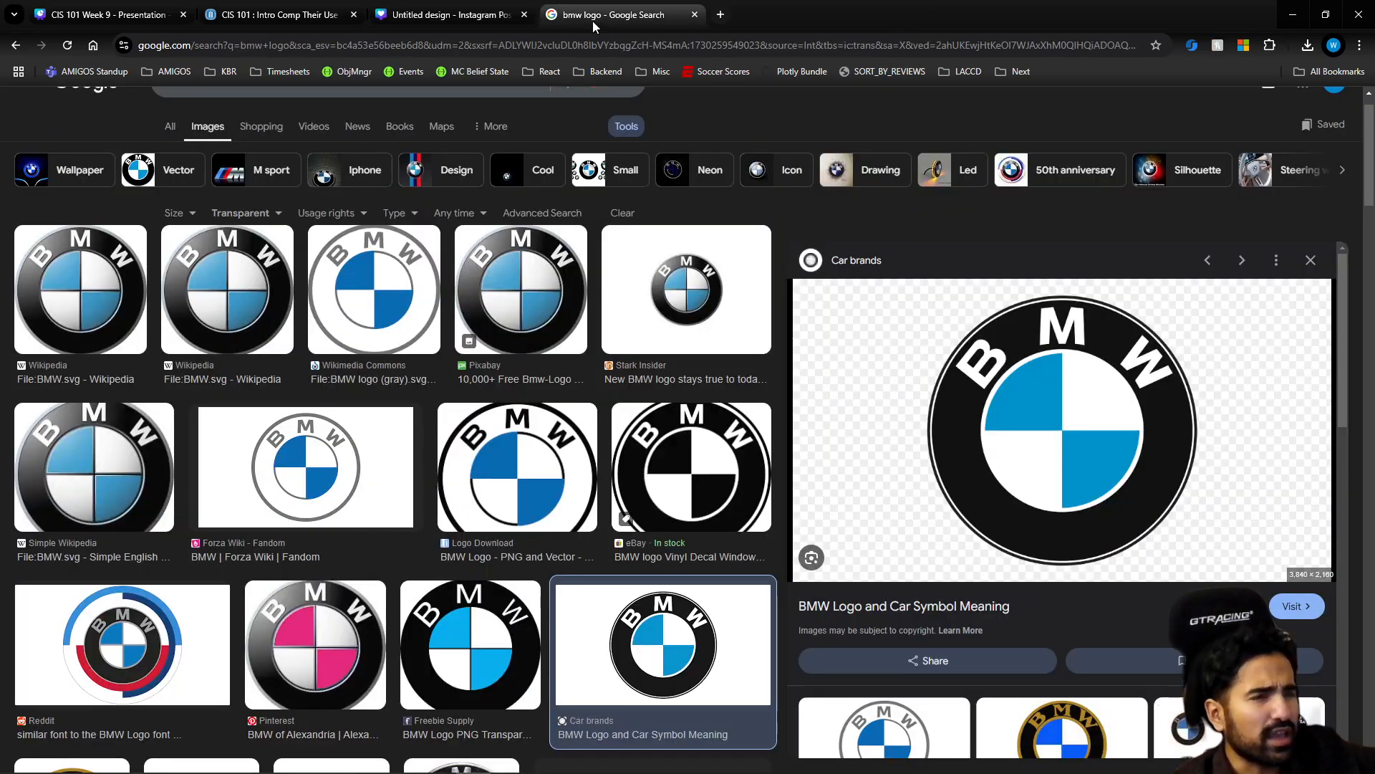
pyautogui.click(470, 19)
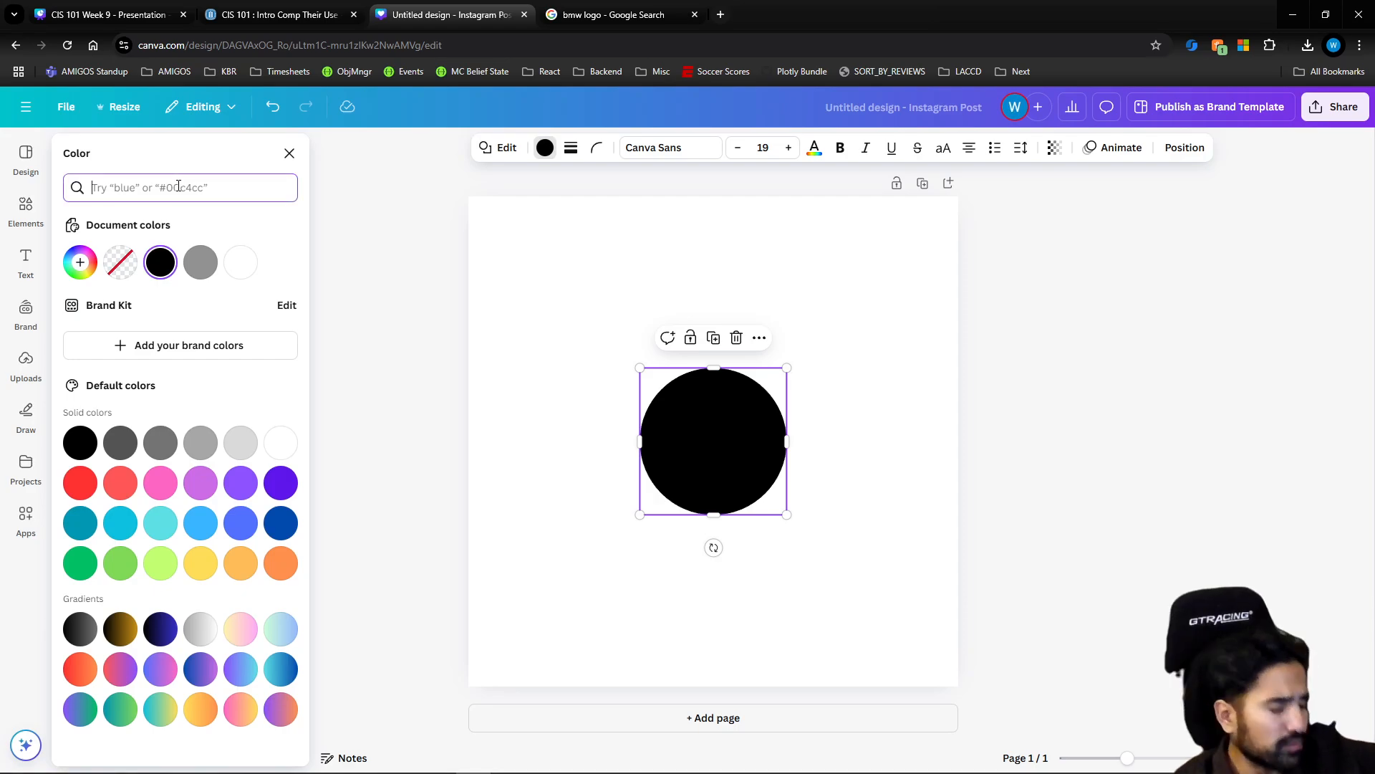
pyautogui.write('ring')
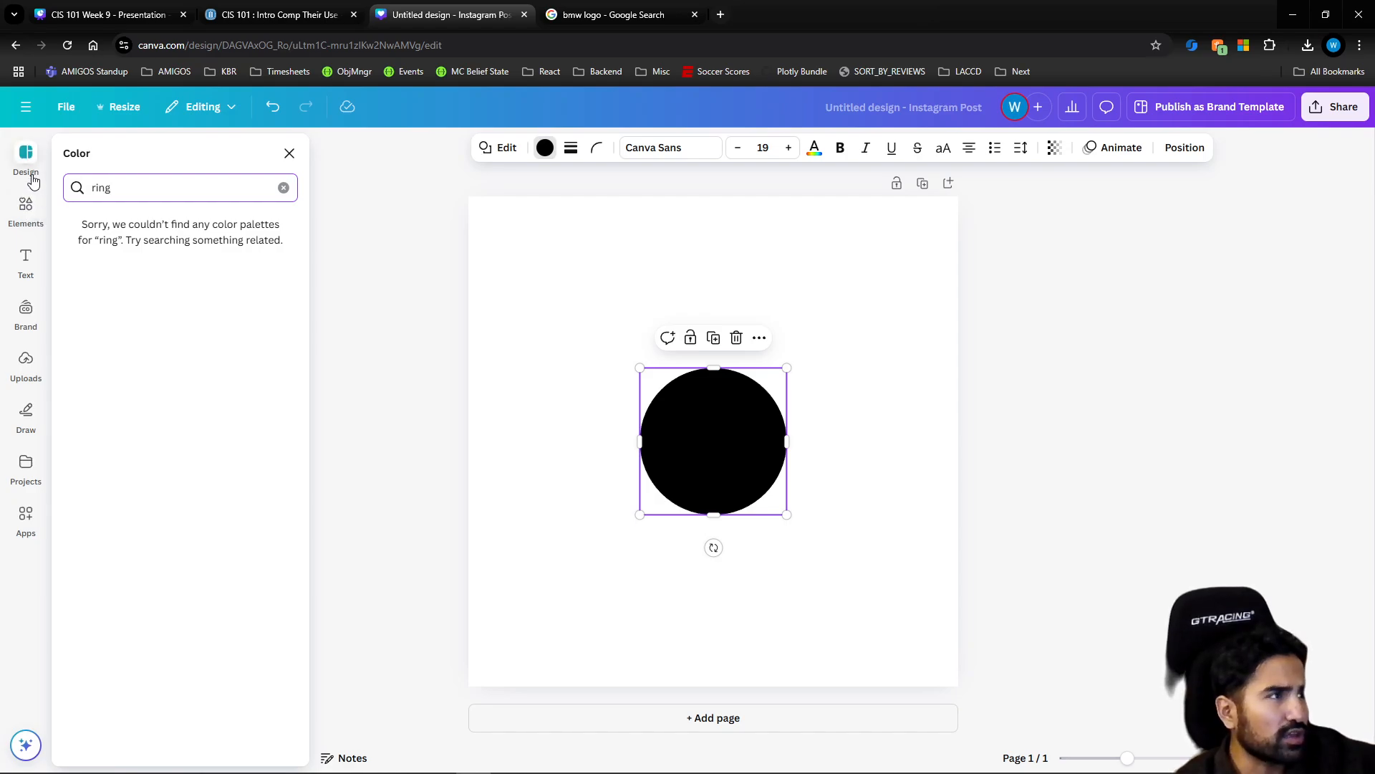
pyautogui.click(26, 207)
pyautogui.write('ring')
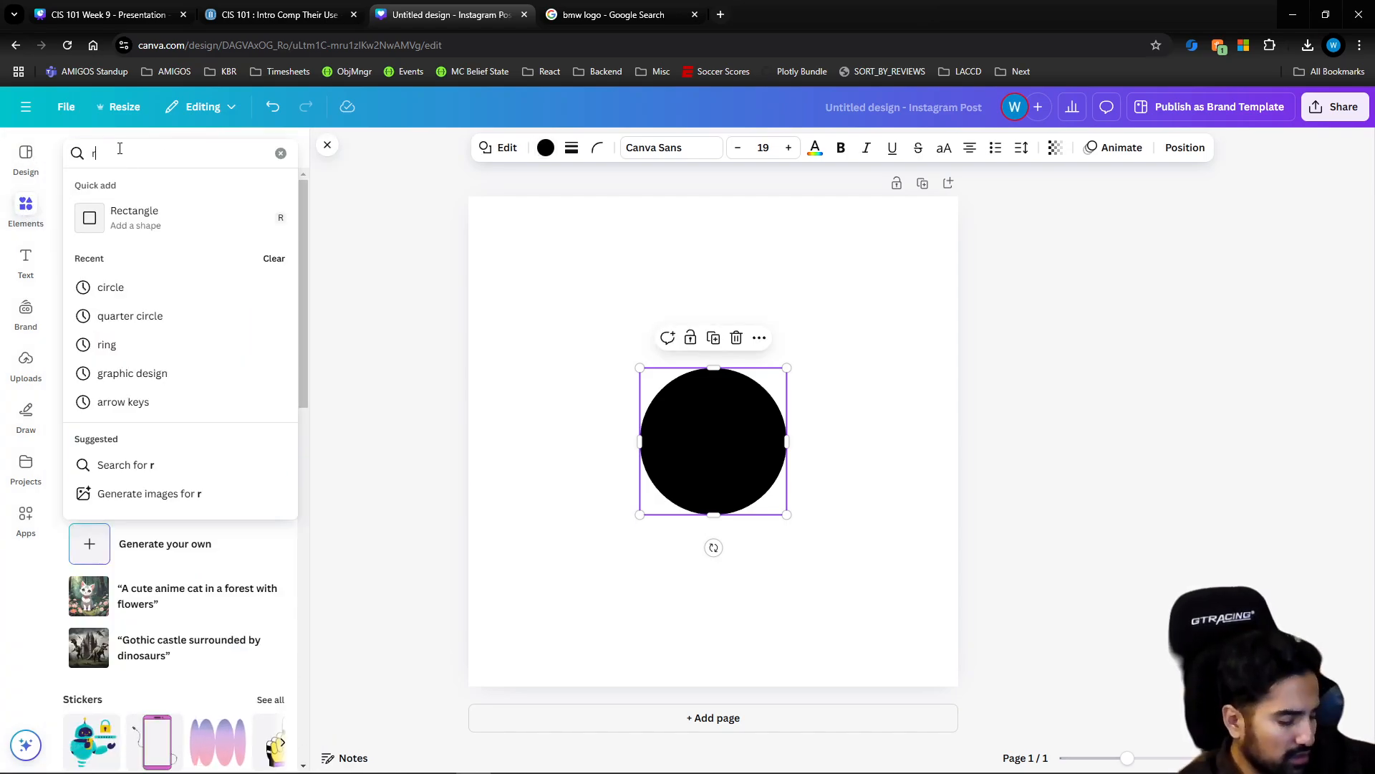
pyautogui.press('Return')
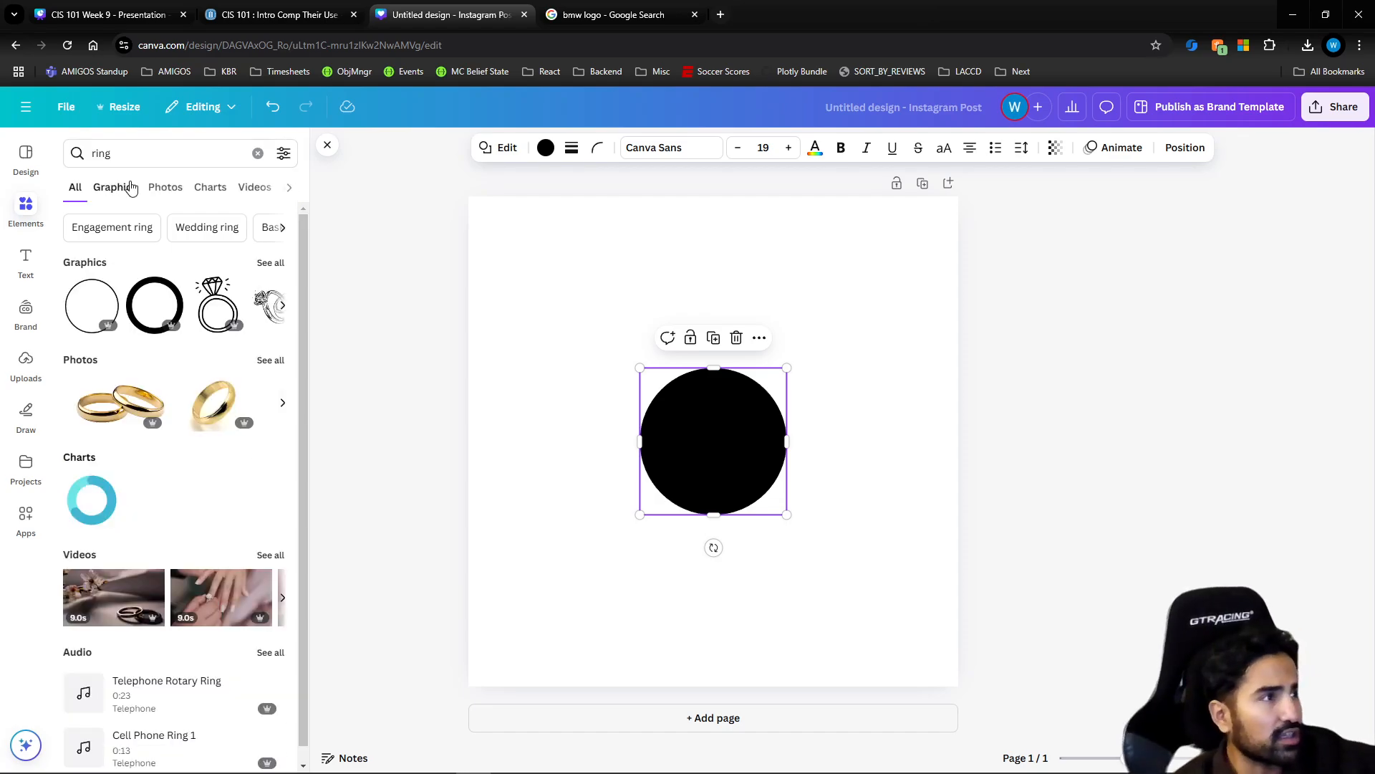
pyautogui.click(265, 266)
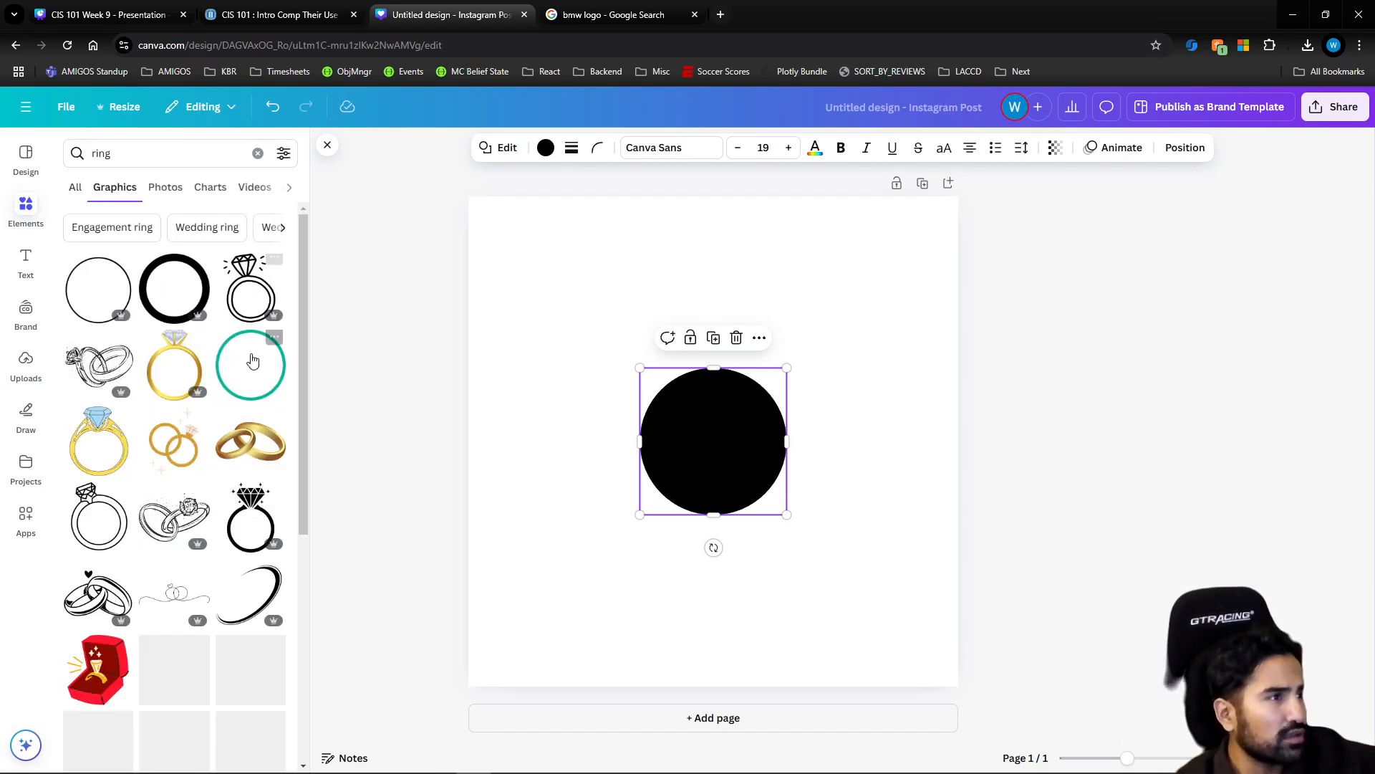
# Add the thin teal ring graphic and resize it to surround the black circle with a narrow white gap
pyautogui.click(252, 367)
pyautogui.moveTo(814, 343); pyautogui.dragTo(792, 363)
pyautogui.moveTo(667, 530); pyautogui.dragTo(675, 513)
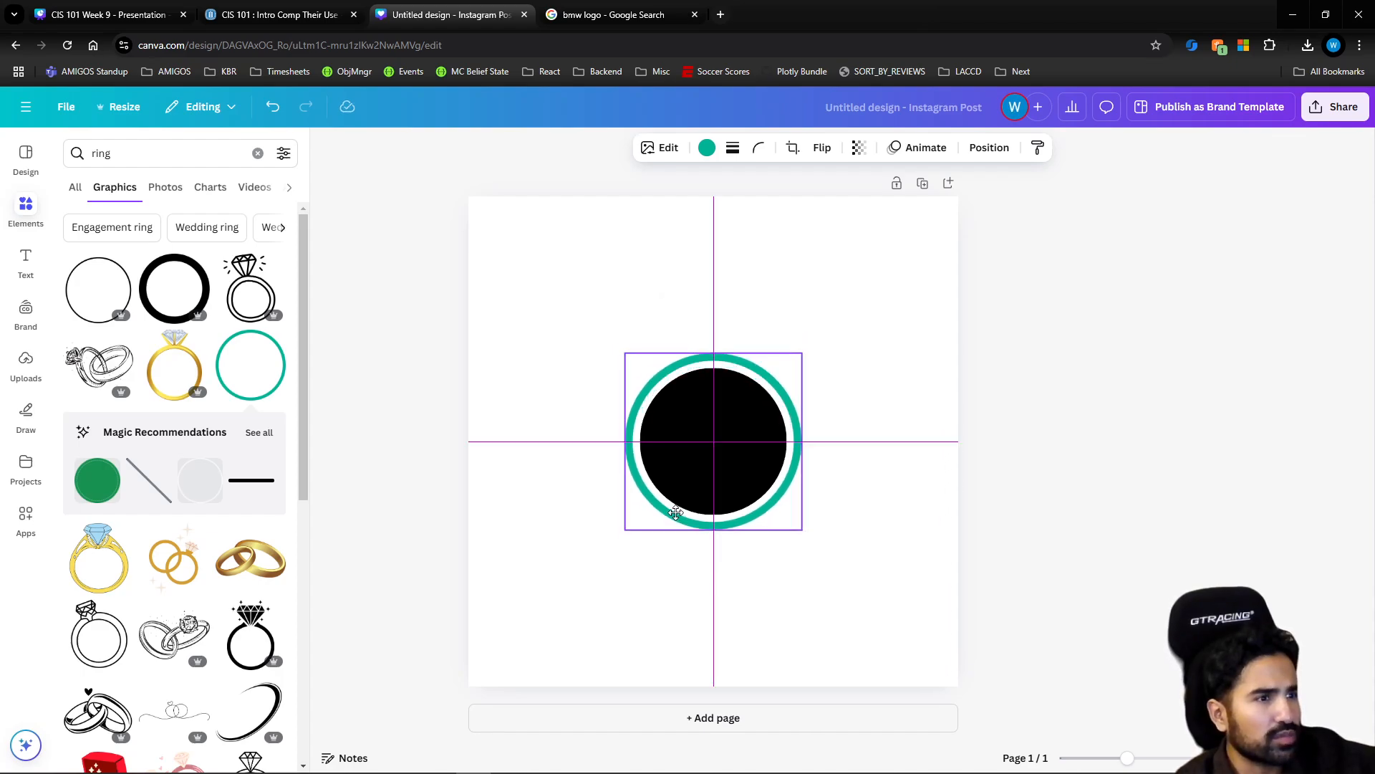
# Try a solid border with a weight of 17 on the teal ring and undo it
pyautogui.click(733, 148)
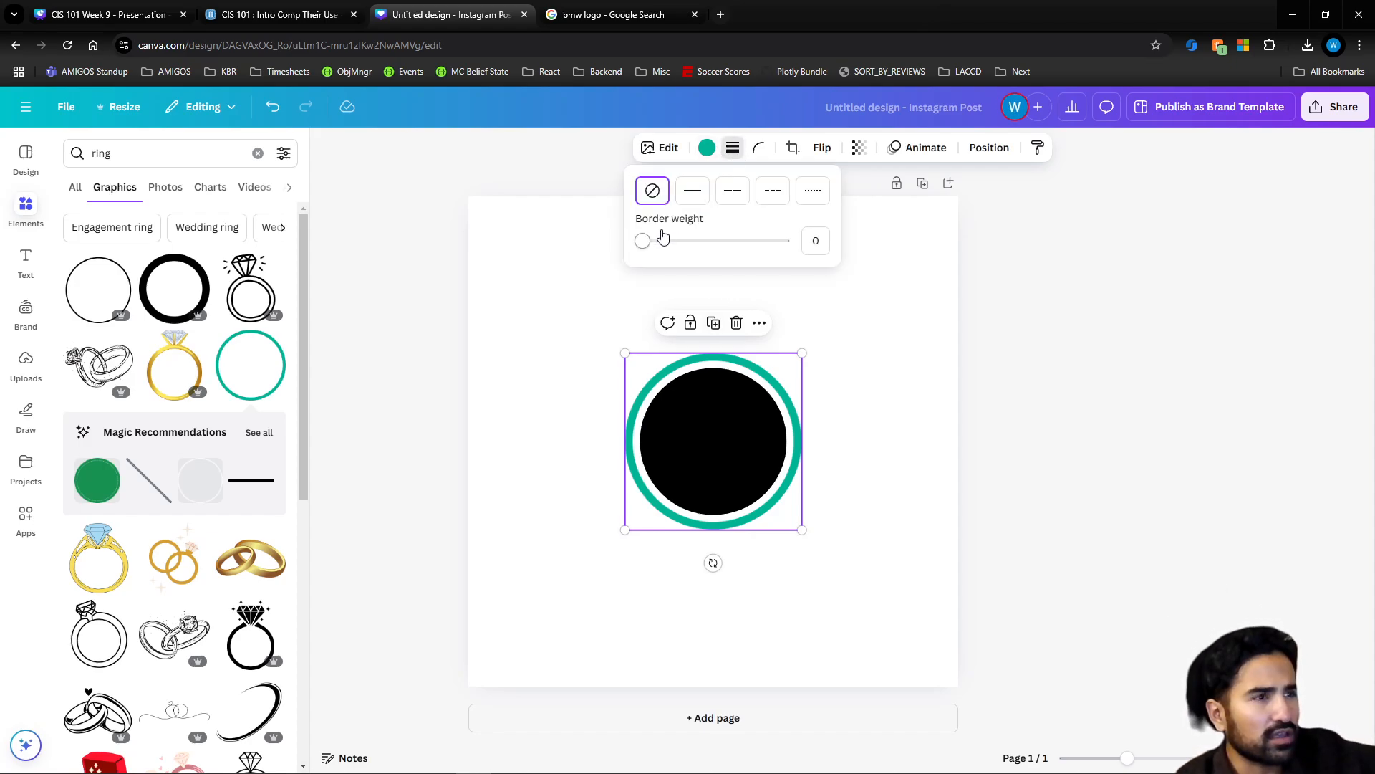
pyautogui.moveTo(644, 242); pyautogui.dragTo(684, 240)
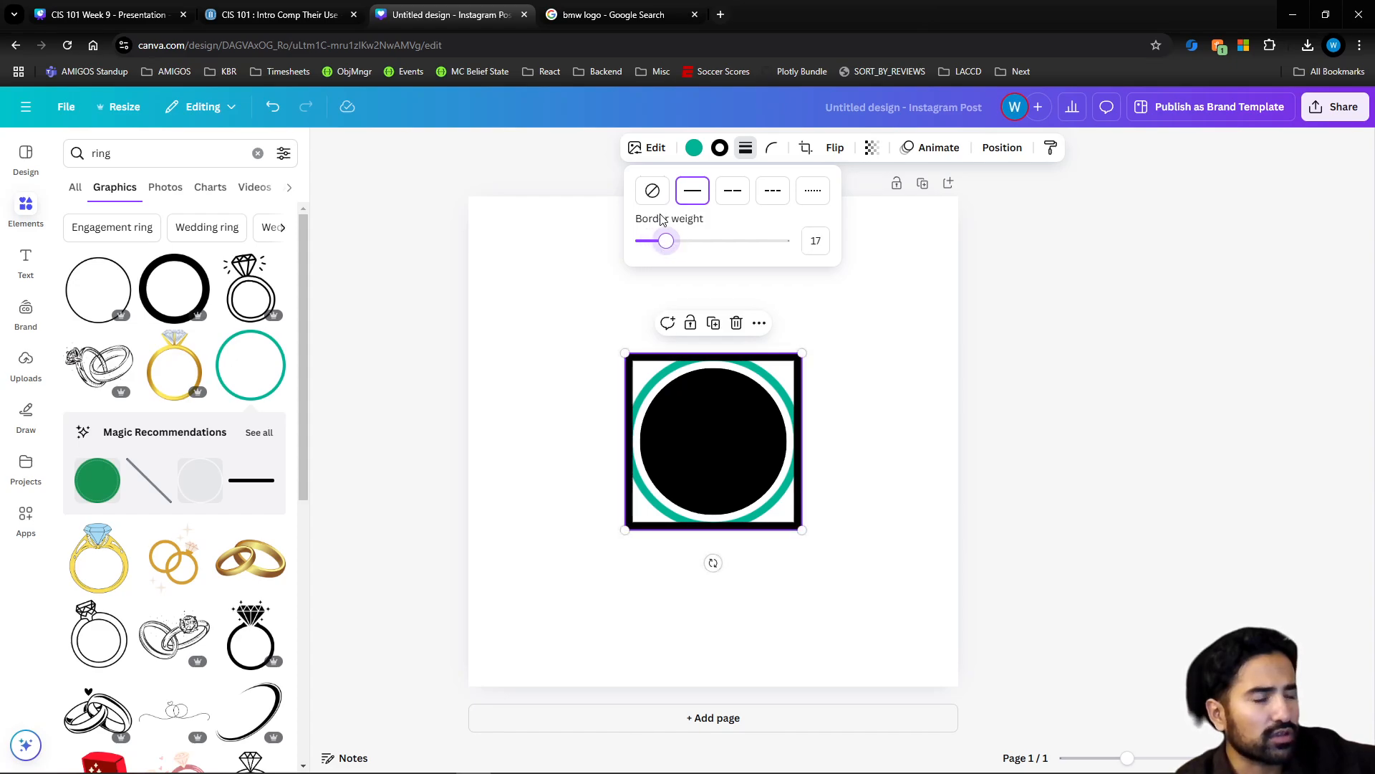
pyautogui.click(594, 249)
pyautogui.click(591, 252)
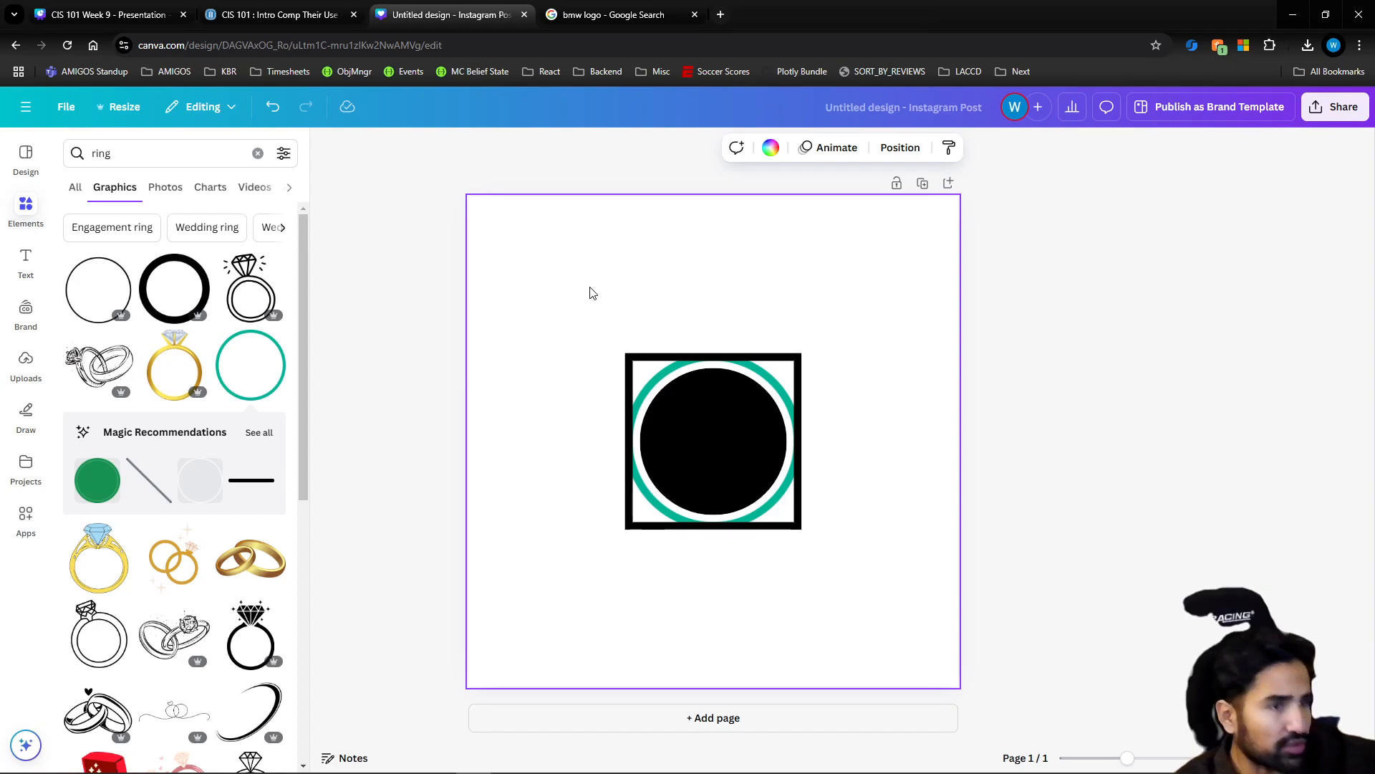
pyautogui.hotkey('ctrl', 'z')
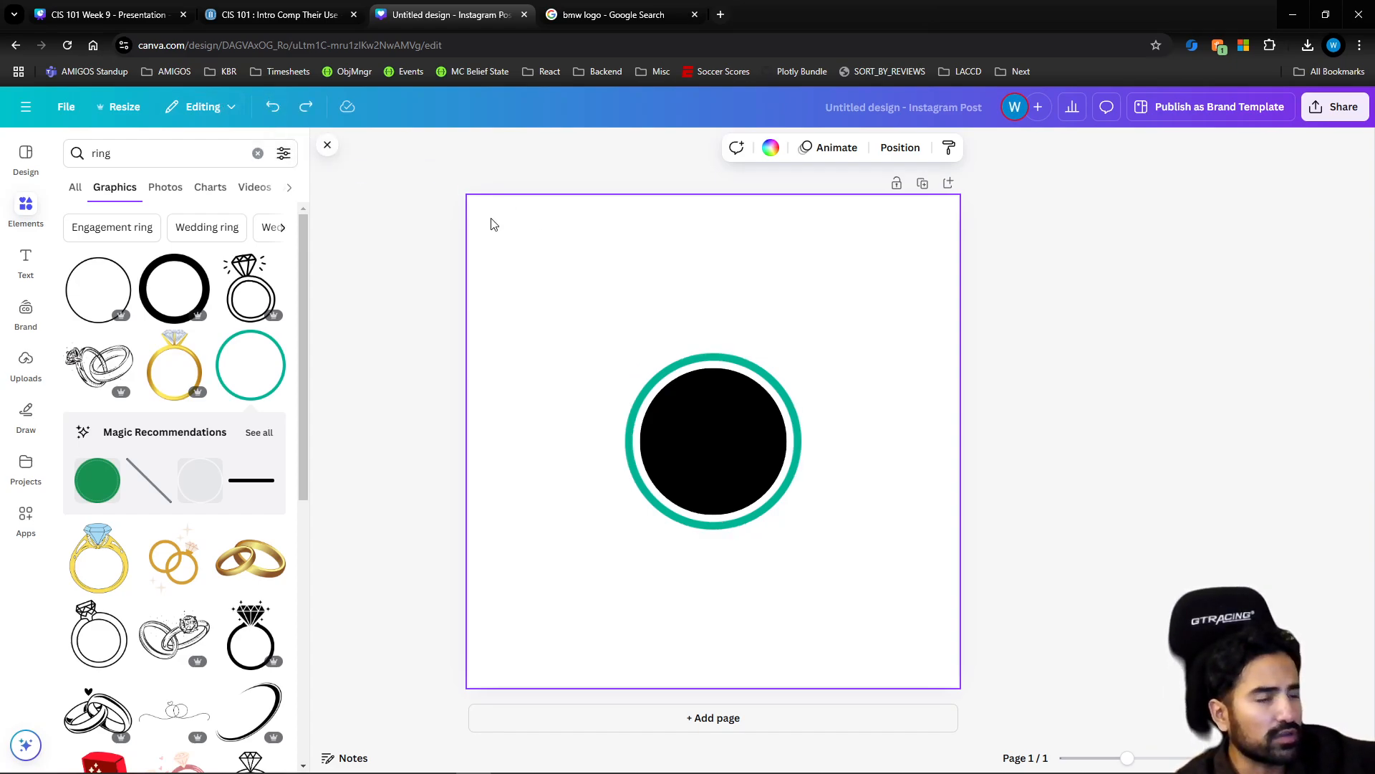
# Recolor the teal ring around the circle black (#000000) and deselect it
pyautogui.click(693, 367)
pyautogui.click(709, 151)
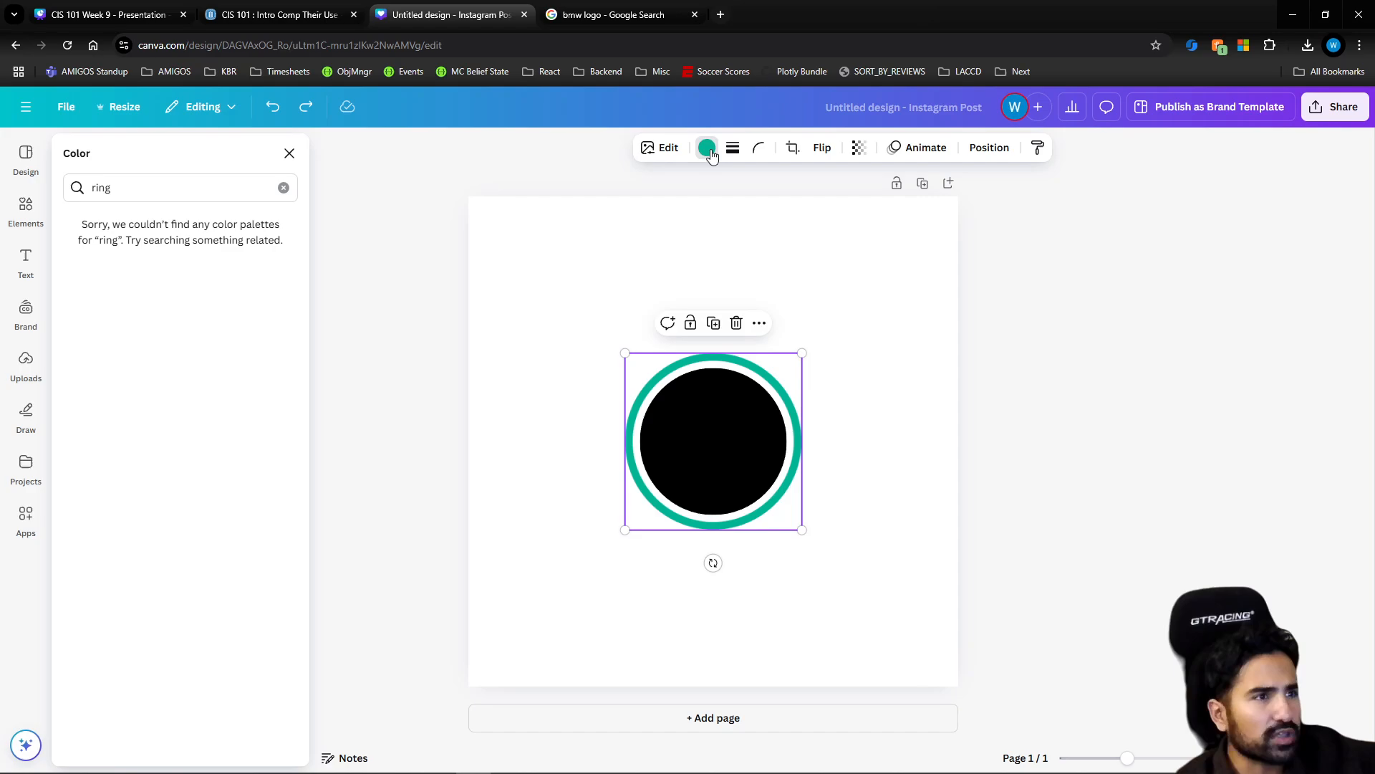
pyautogui.click(701, 149)
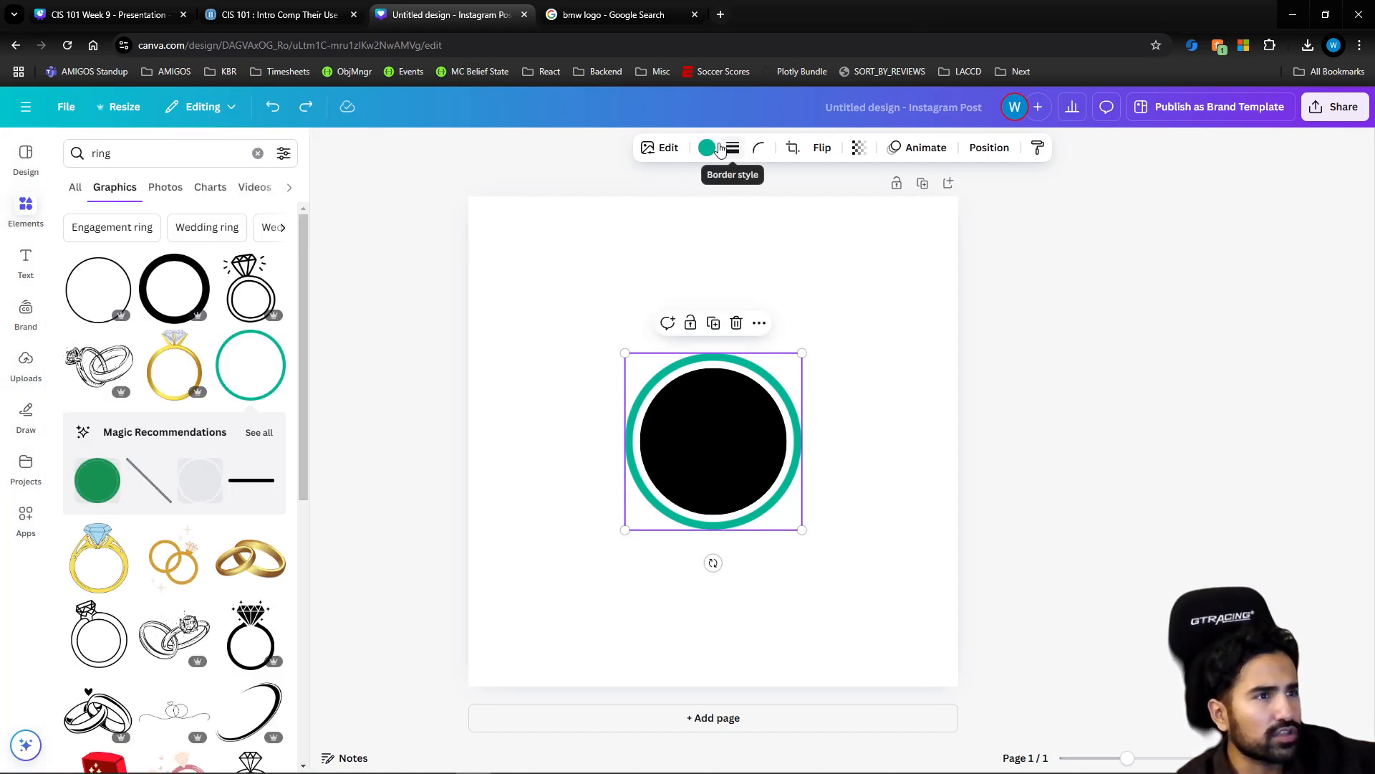
pyautogui.click(706, 149)
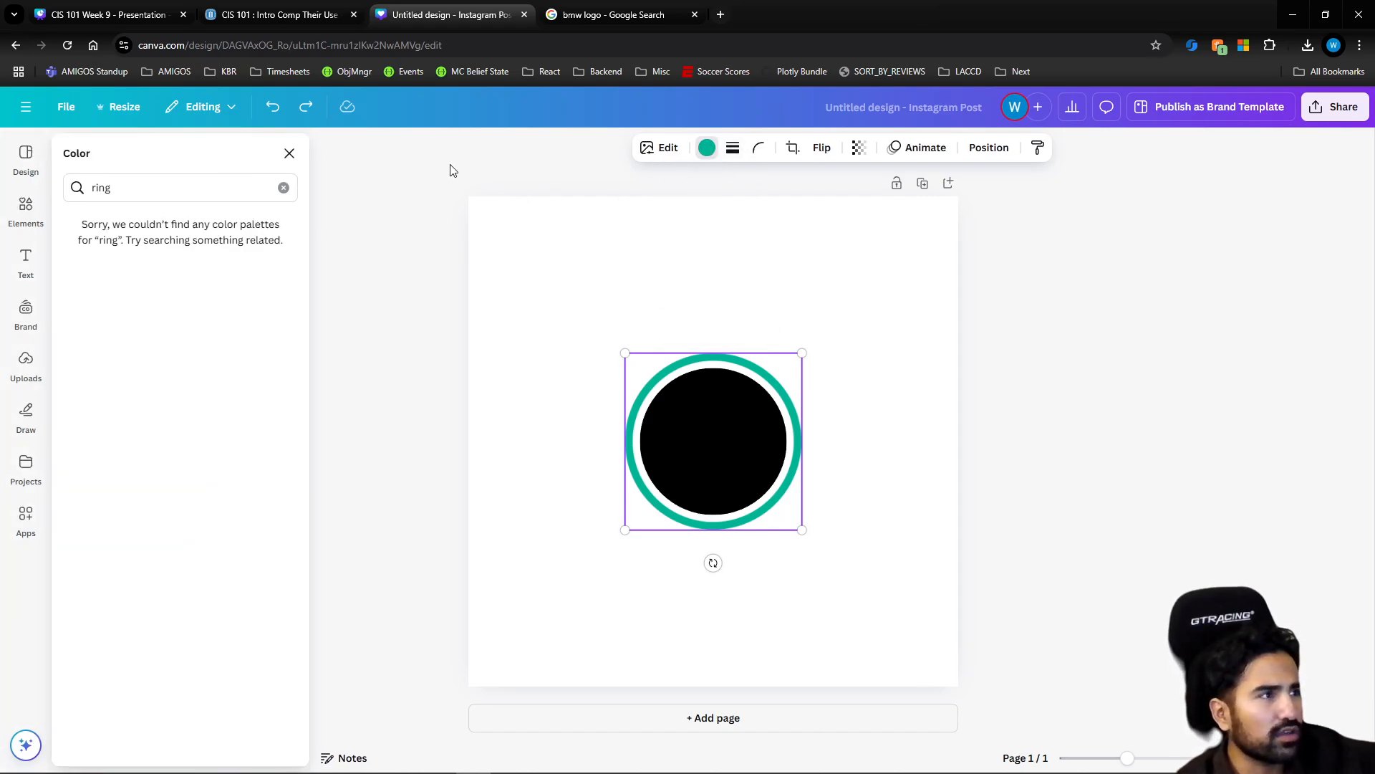
pyautogui.click(284, 187)
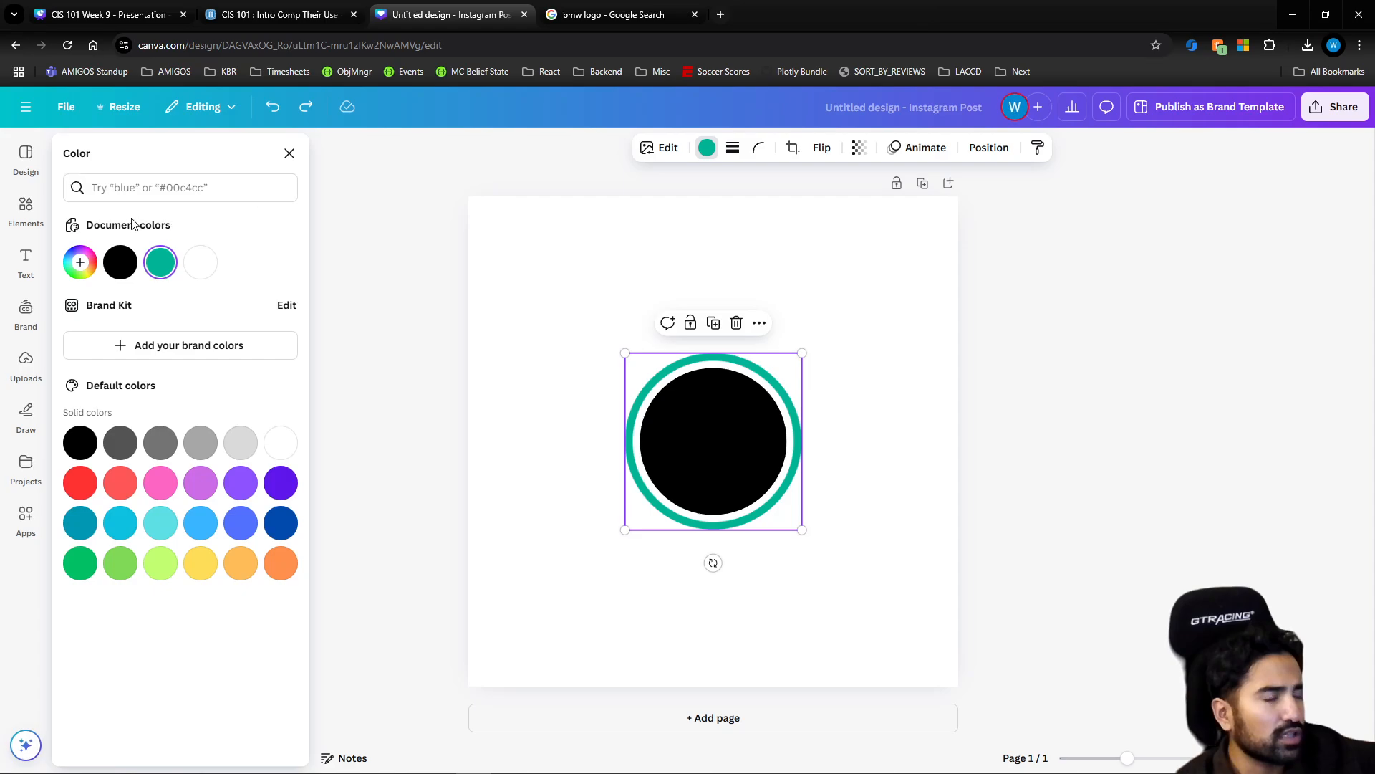
pyautogui.click(120, 263)
pyautogui.click(852, 358)
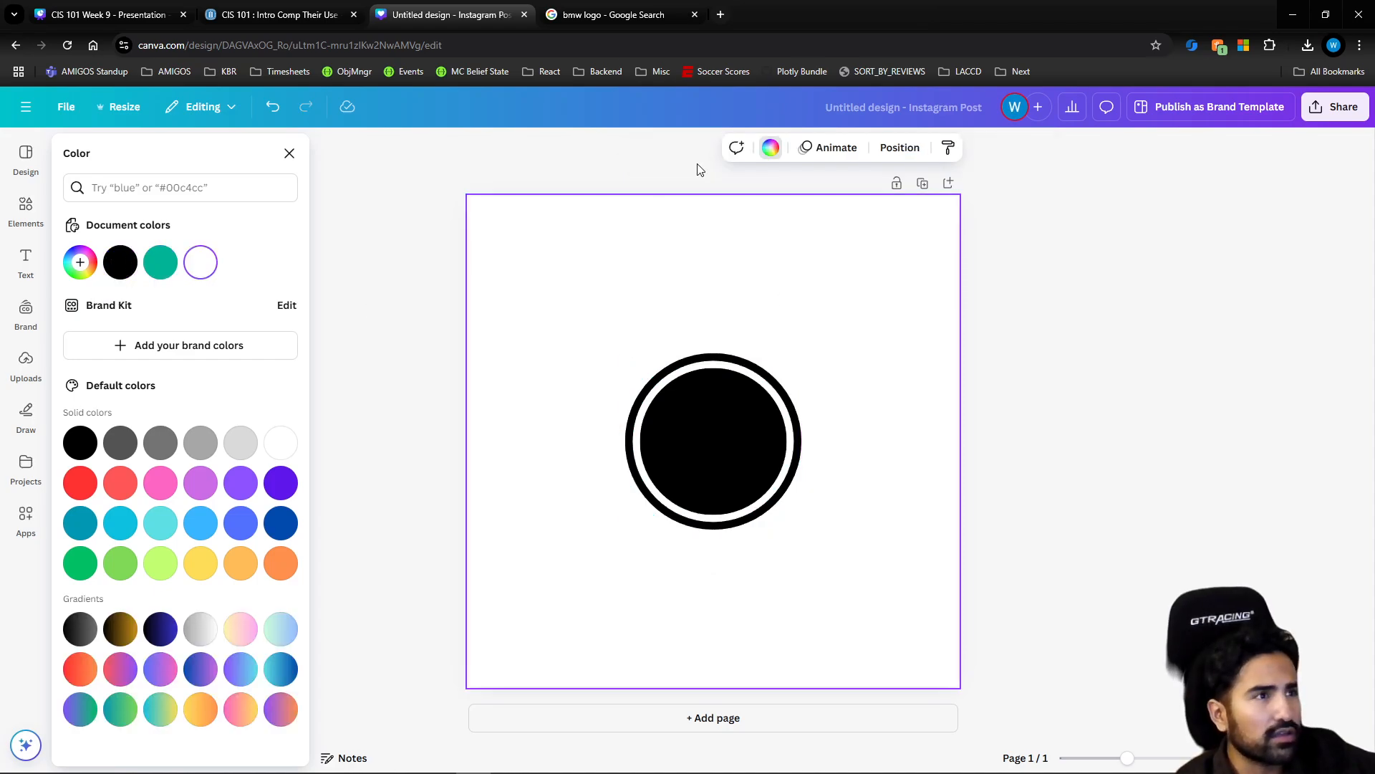
# Recheck the BMW logo reference and add another circle, shrunk and centered inside the large black circle
pyautogui.click(616, 15)
pyautogui.click(464, 16)
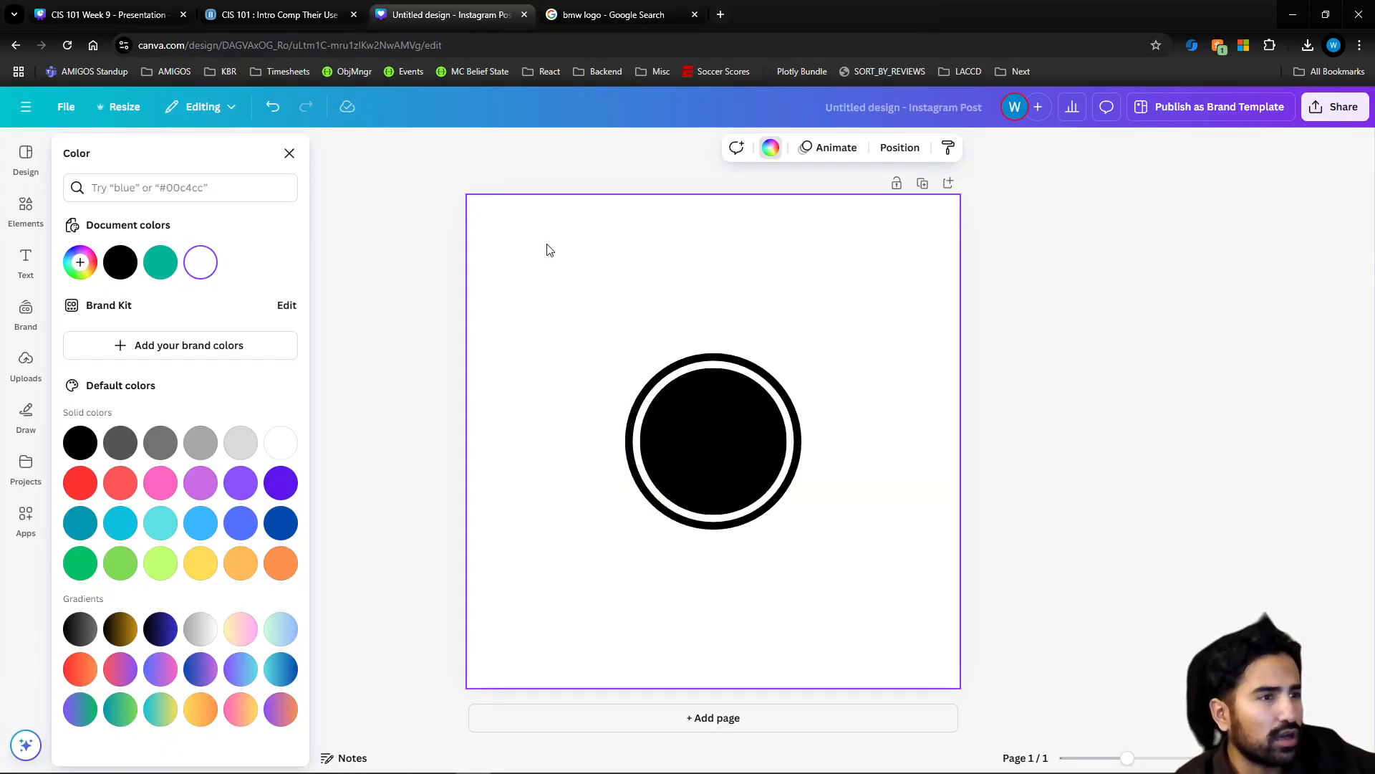
pyautogui.click(593, 16)
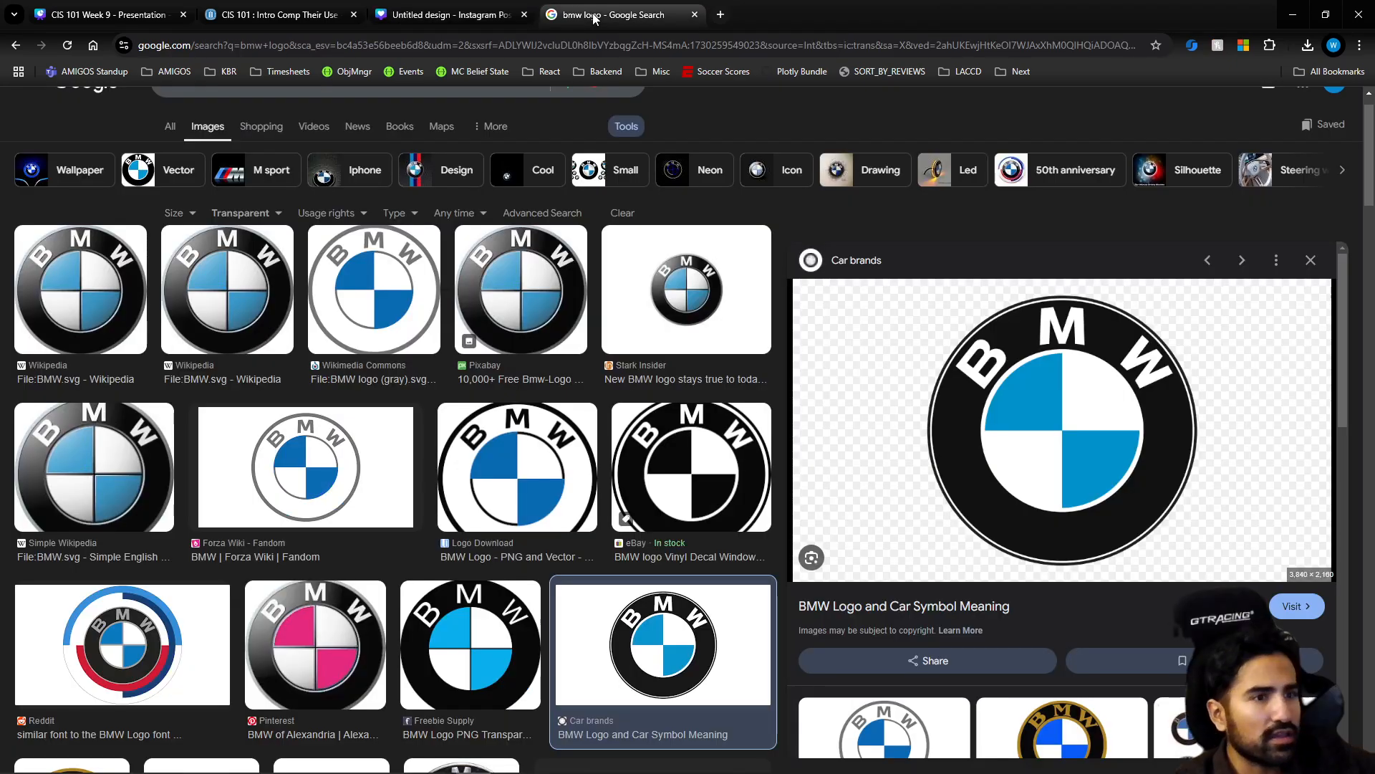
pyautogui.click(426, 15)
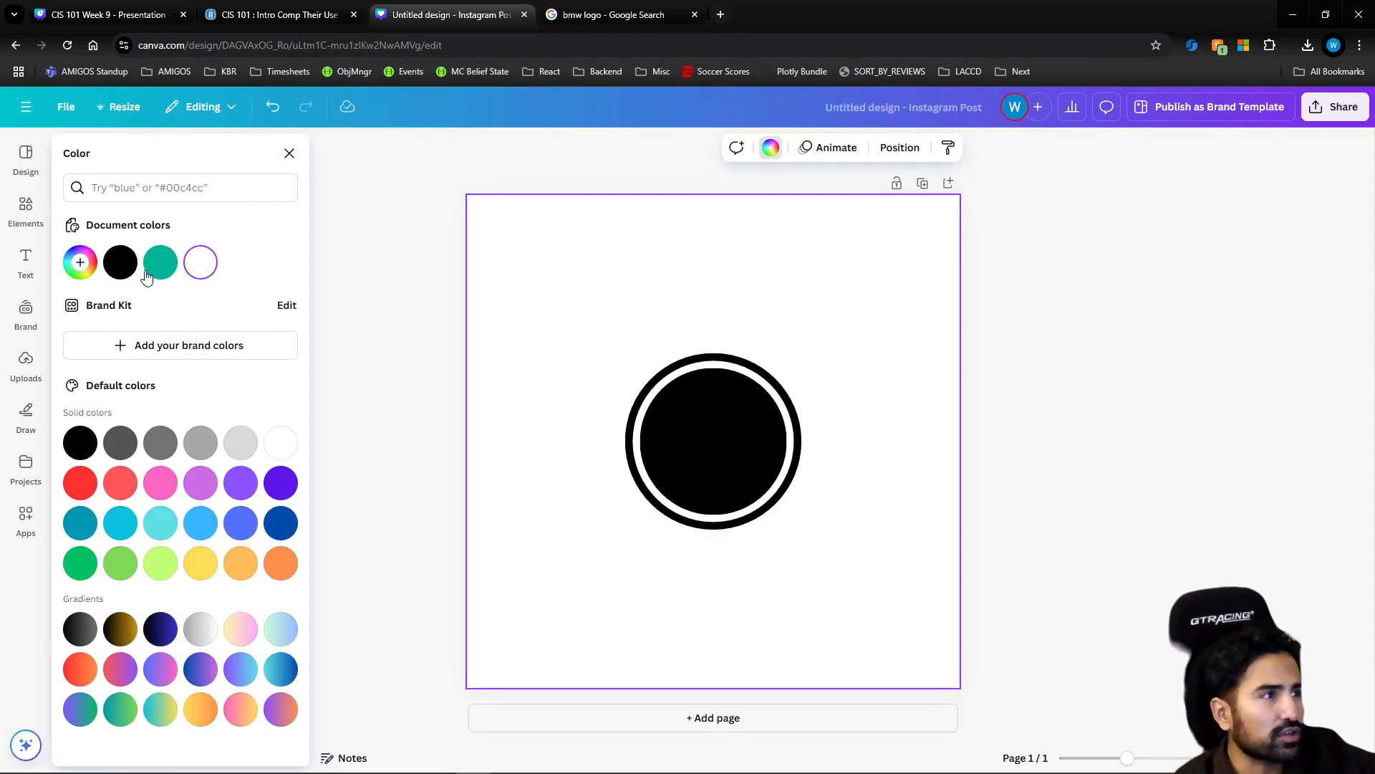
pyautogui.click(44, 204)
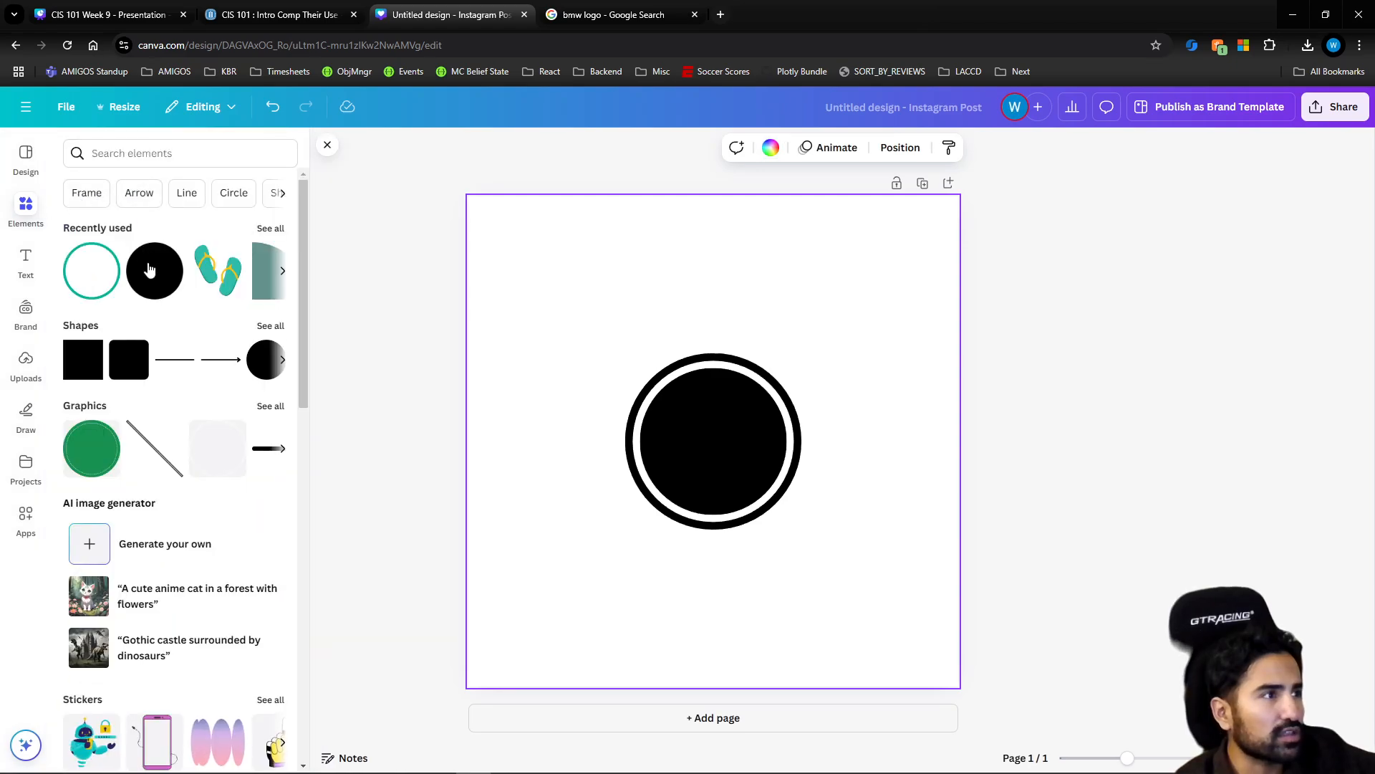
pyautogui.click(153, 271)
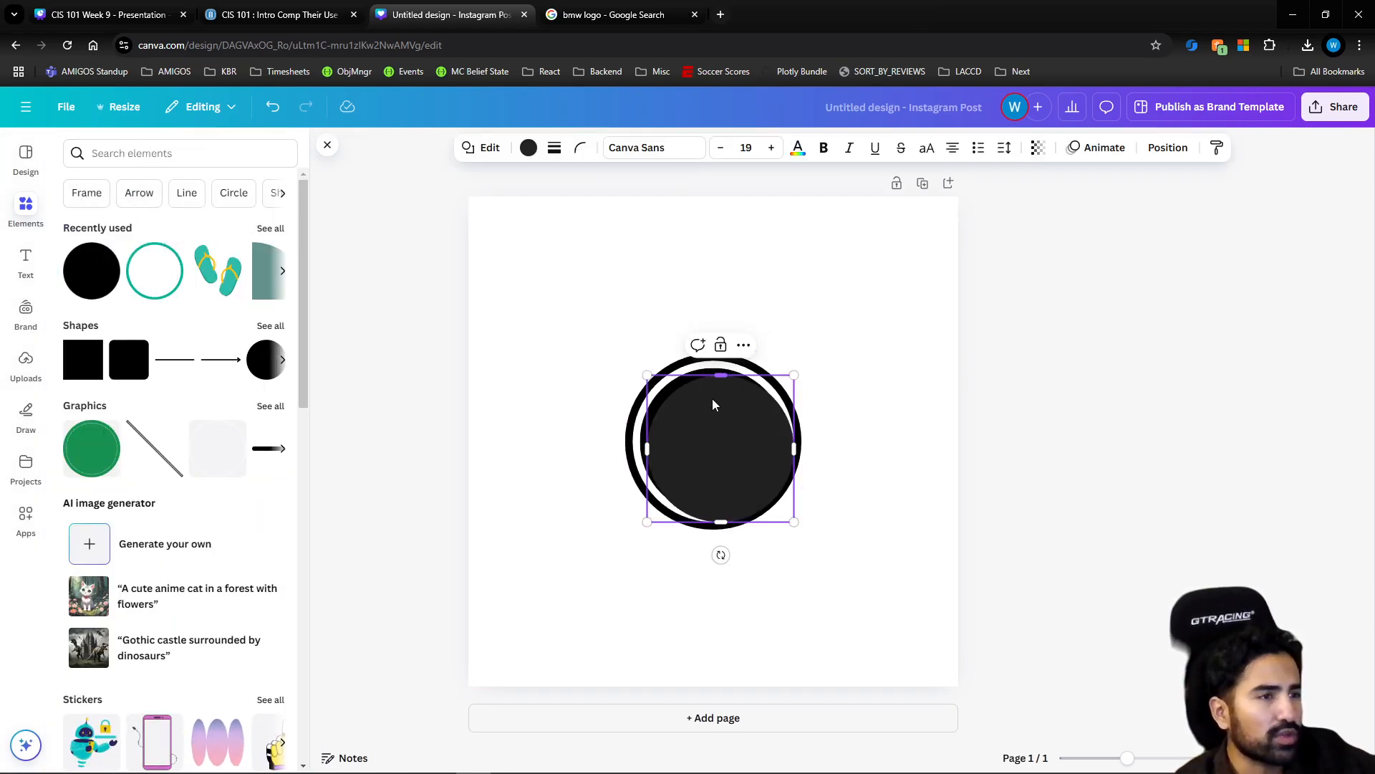
pyautogui.moveTo(793, 375); pyautogui.dragTo(753, 416)
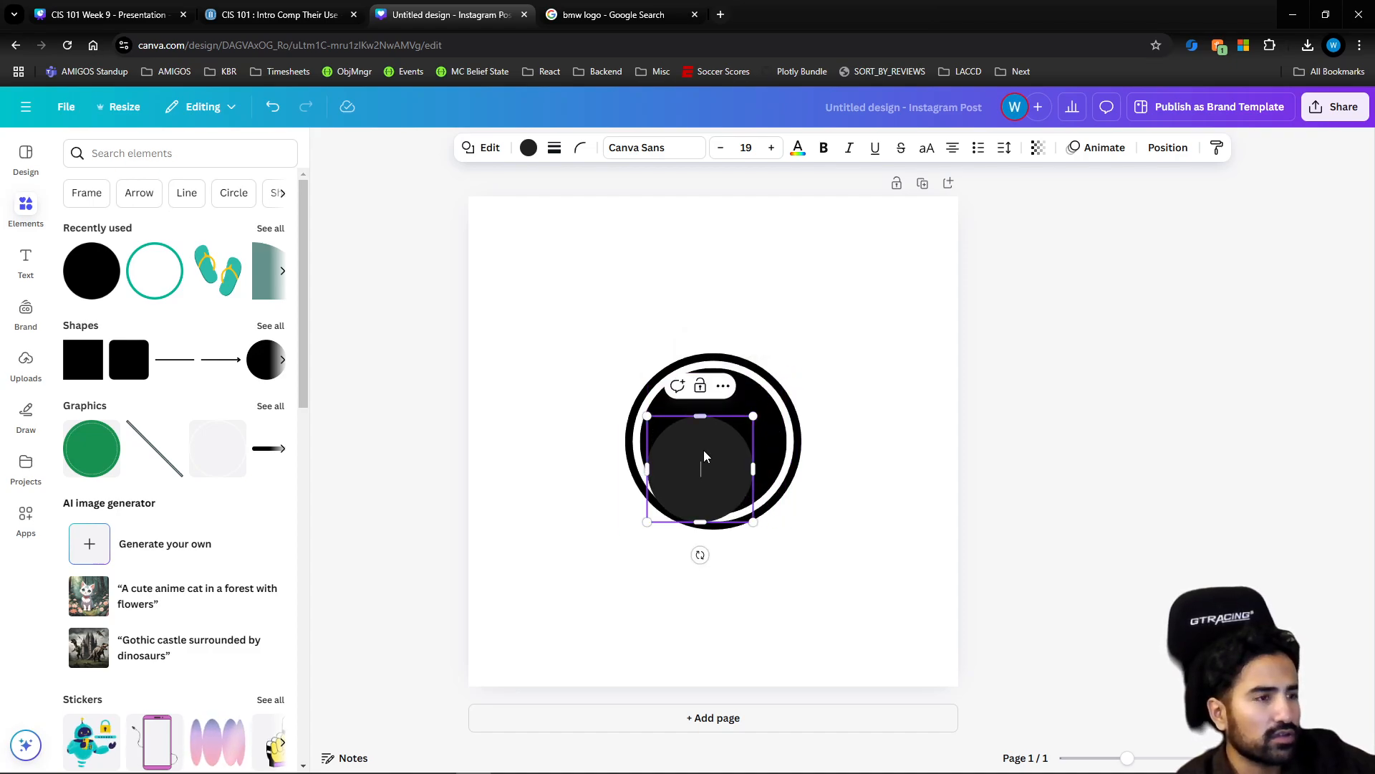
pyautogui.moveTo(705, 456); pyautogui.dragTo(717, 430)
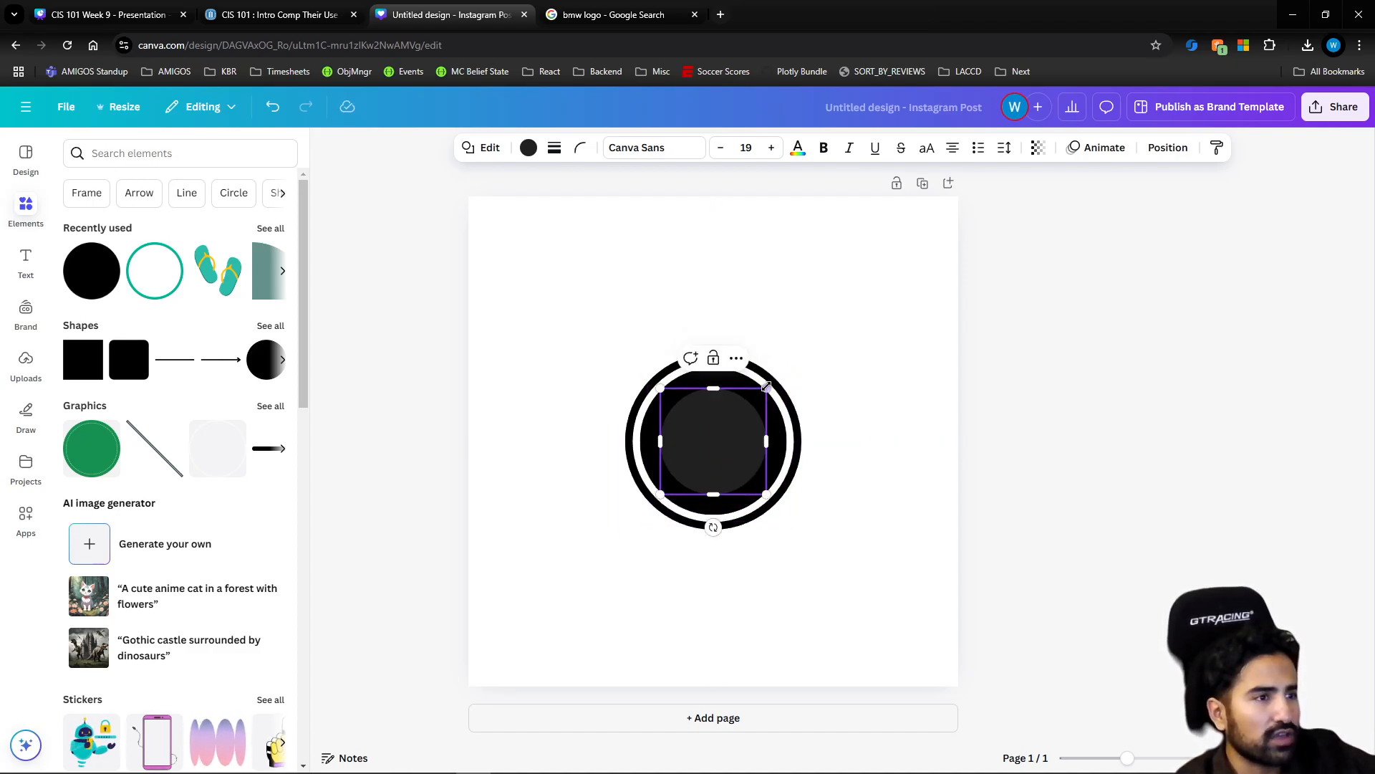
pyautogui.moveTo(766, 386); pyautogui.dragTo(731, 412)
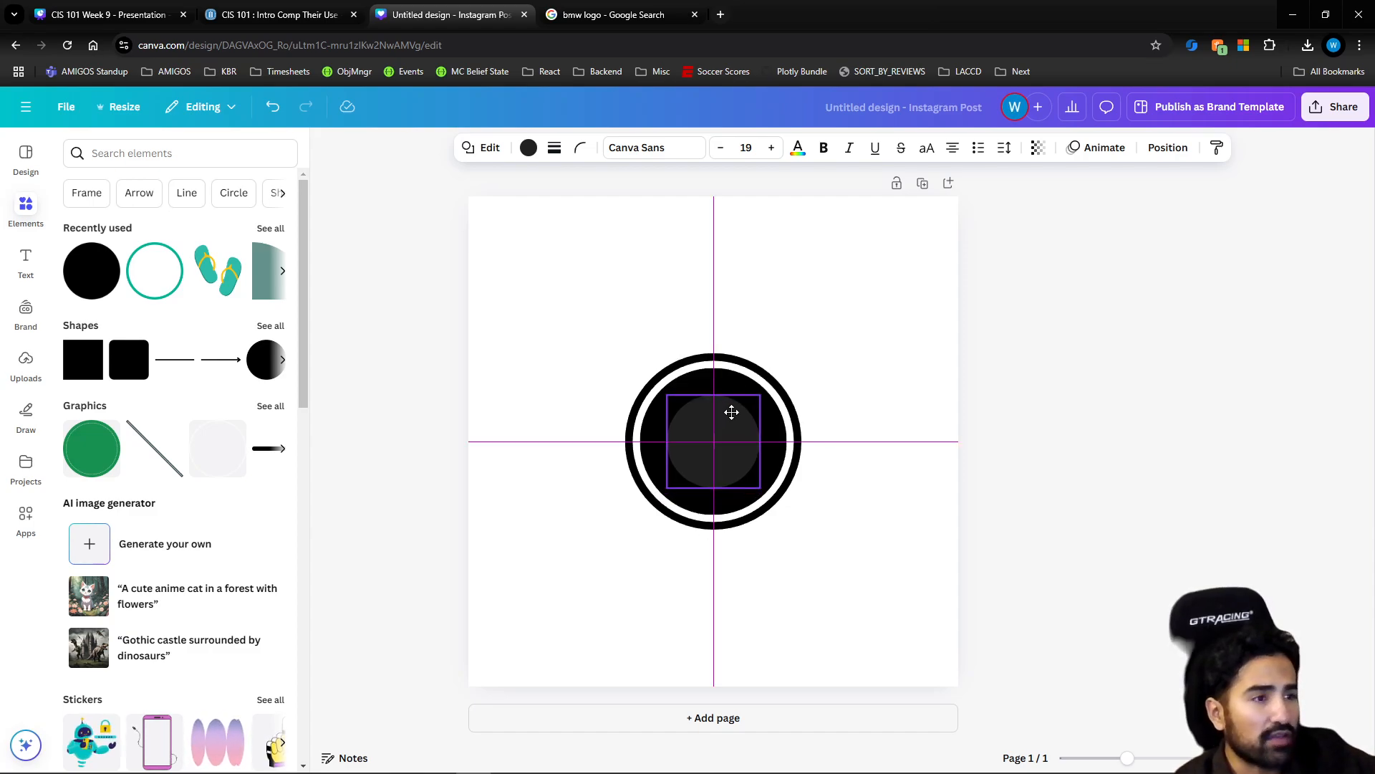
pyautogui.click(831, 403)
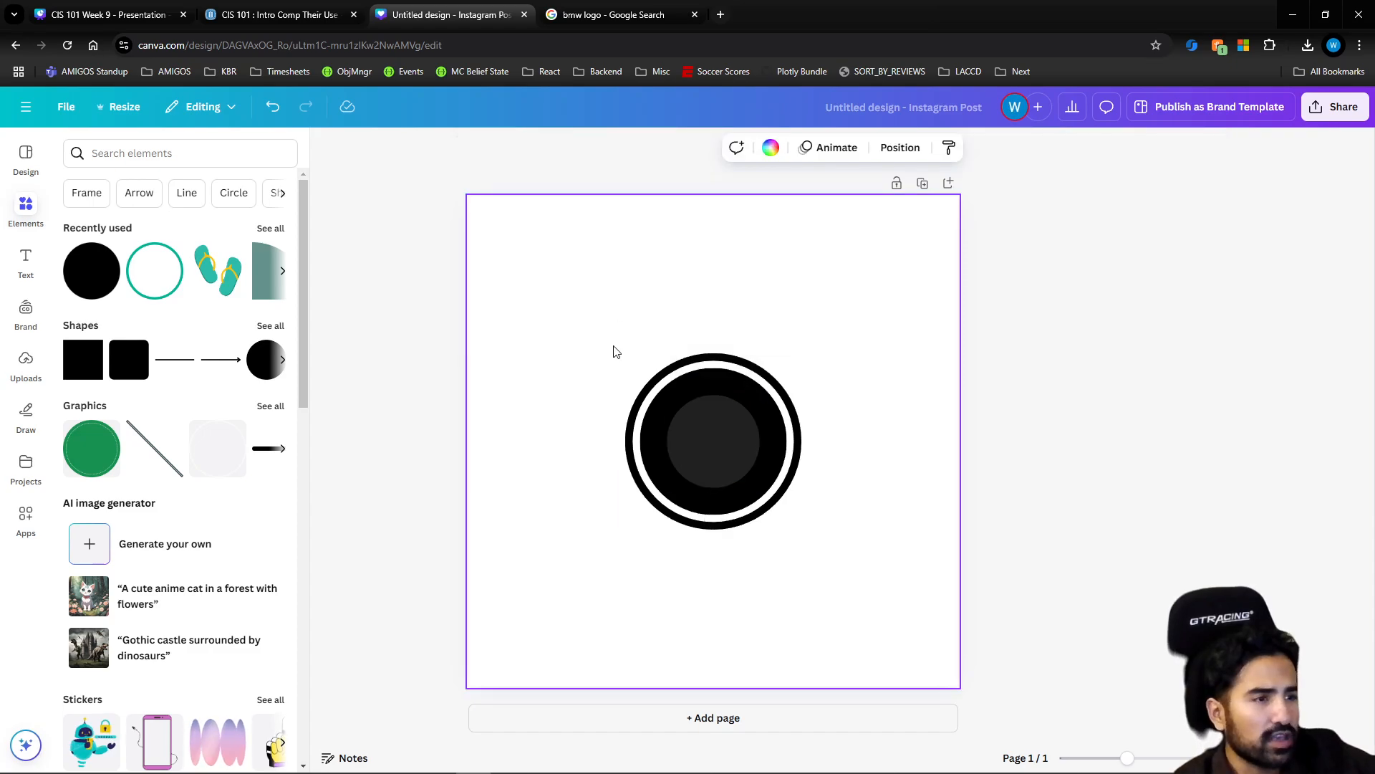
# Try moving the ring and circles together to the page's upper-right corner, and undo the separate move of the ring
pyautogui.moveTo(573, 320); pyautogui.dragTo(786, 507)
pyautogui.moveTo(717, 443); pyautogui.dragTo(850, 286)
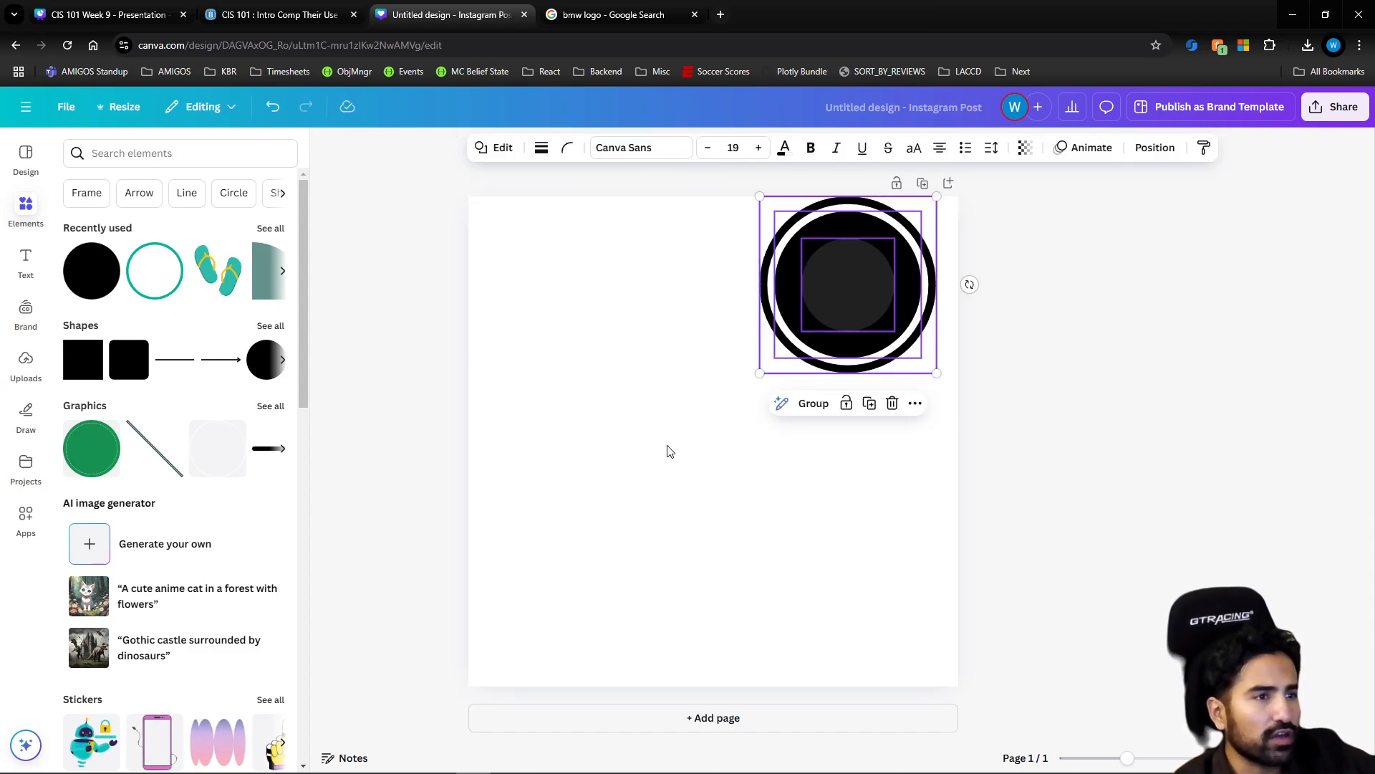
pyautogui.click(665, 338)
pyautogui.moveTo(681, 232); pyautogui.dragTo(939, 400)
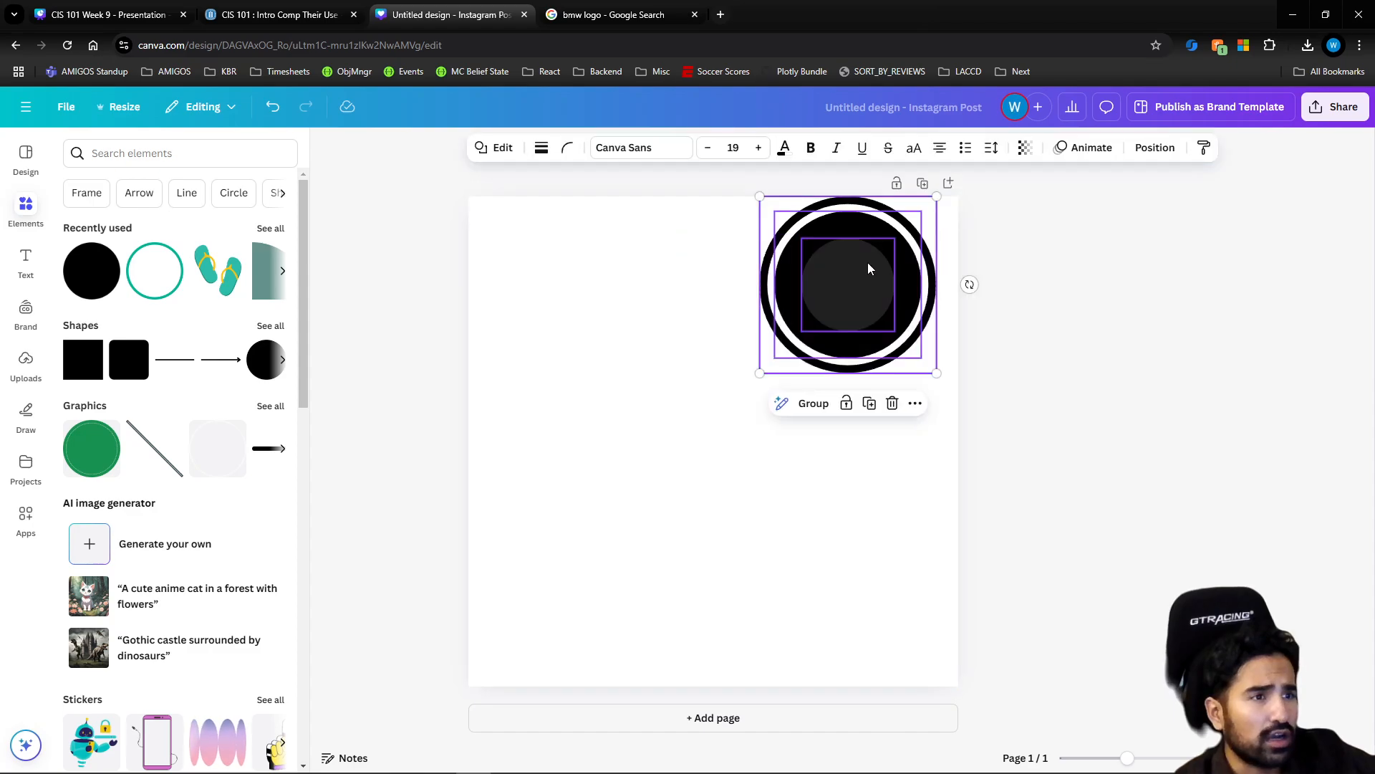
pyautogui.moveTo(867, 264)
pyautogui.mouseDown()
pyautogui.moveTo(684, 351)
pyautogui.moveTo(733, 406)
pyautogui.moveTo(859, 251)
pyautogui.mouseUp()
pyautogui.click(831, 387)
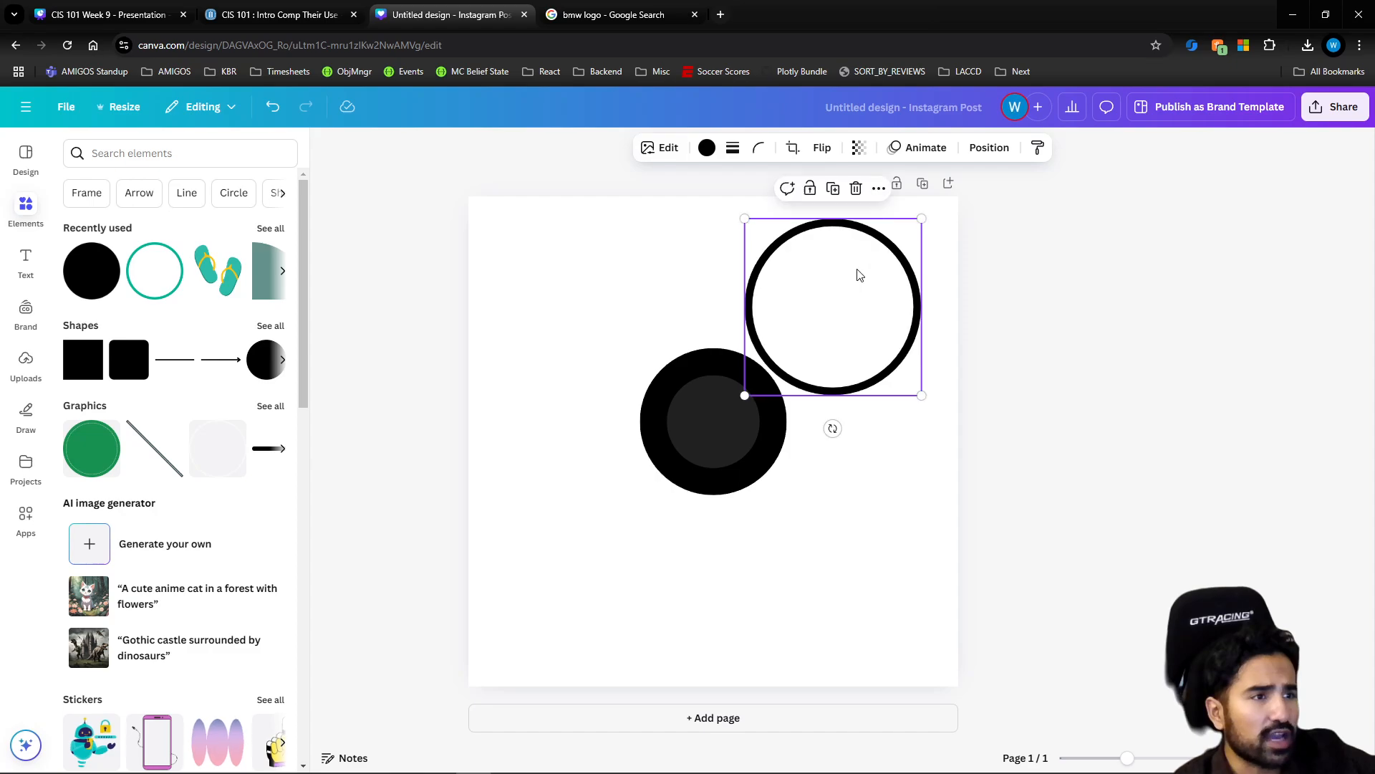
pyautogui.hotkey('ctrl', 'z')
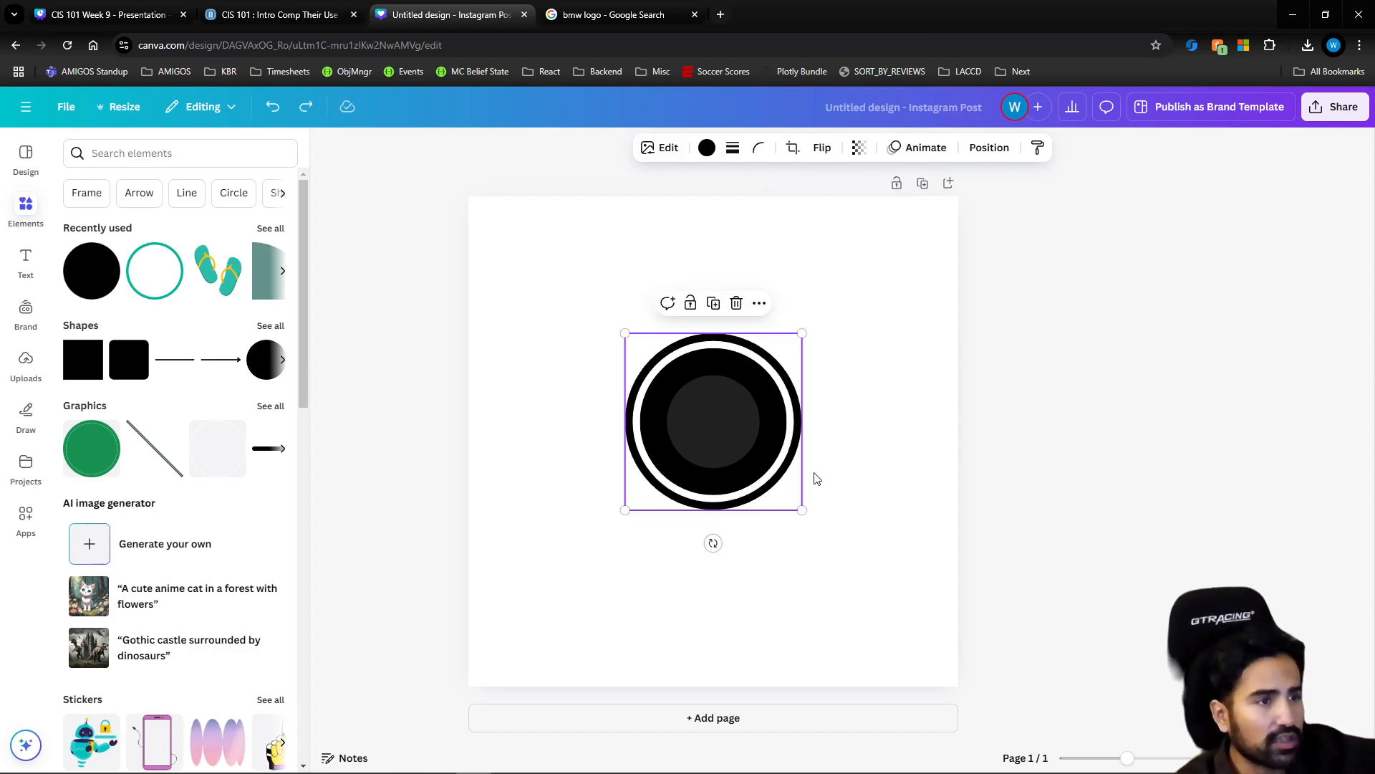
# Group the ring and both circles, move the group up slightly as one object, and ungroup it
pyautogui.click(730, 594)
pyautogui.moveTo(591, 546); pyautogui.dragTo(817, 348)
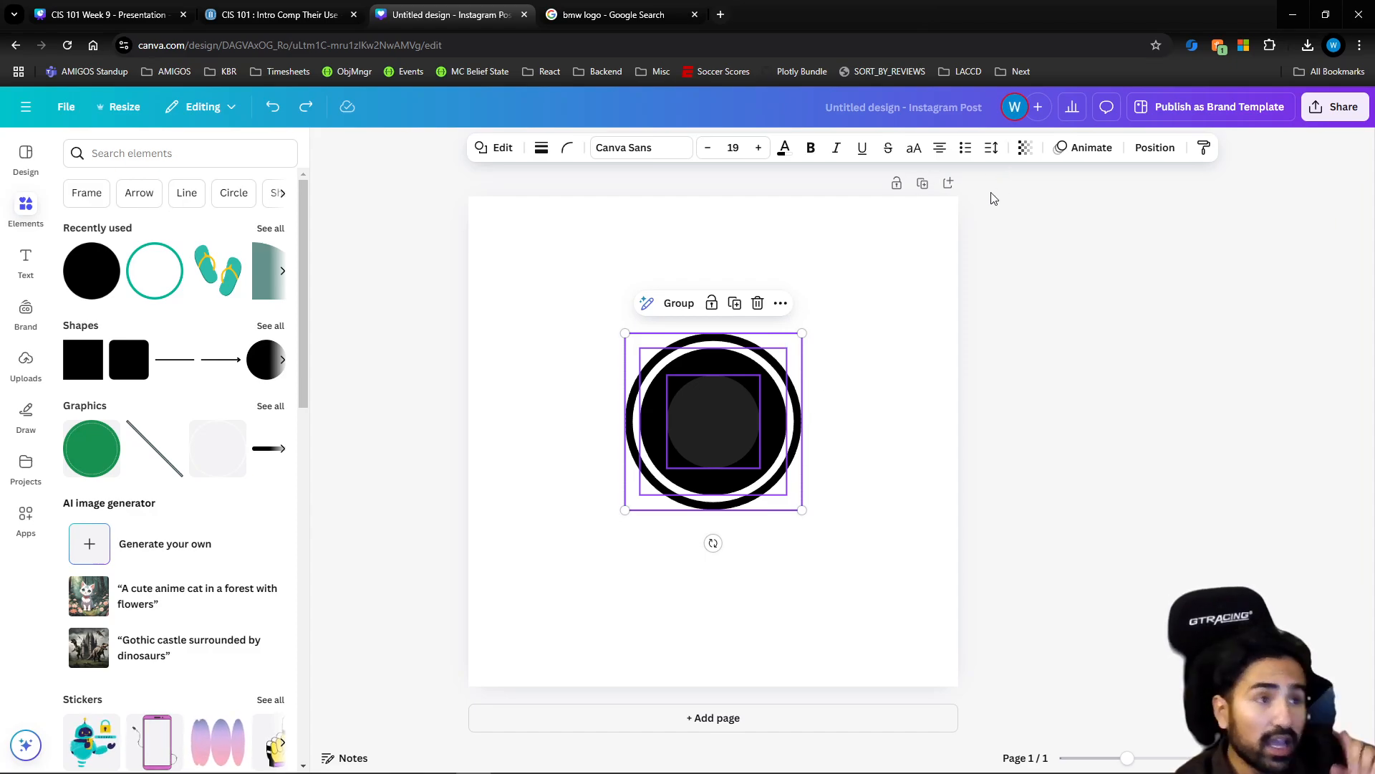
pyautogui.click(678, 305)
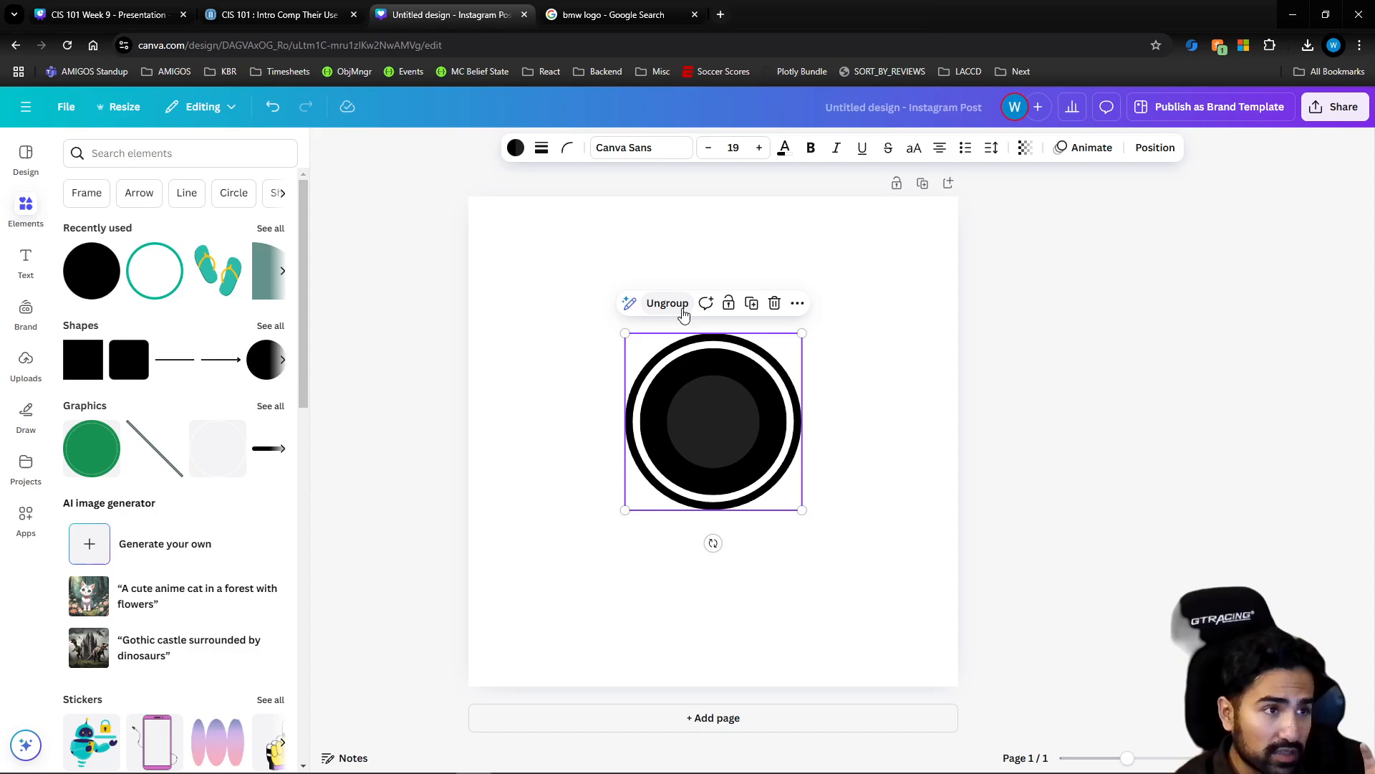
pyautogui.click(855, 384)
pyautogui.moveTo(721, 421)
pyautogui.mouseDown()
pyautogui.moveTo(765, 332)
pyautogui.moveTo(640, 431)
pyautogui.moveTo(755, 362)
pyautogui.moveTo(715, 397)
pyautogui.moveTo(712, 420)
pyautogui.moveTo(725, 416)
pyautogui.mouseUp()
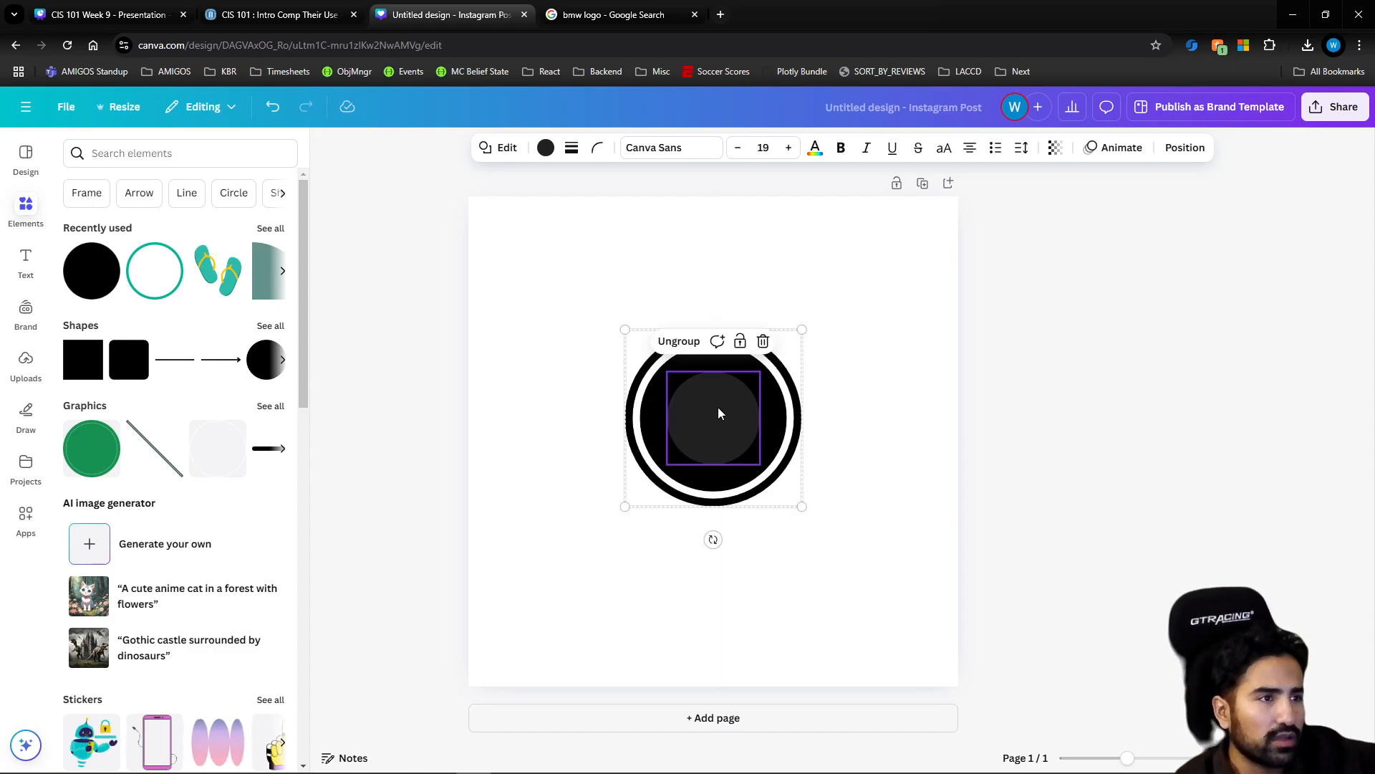
pyautogui.click(679, 342)
# Recolor the small inner circle white and deselect it
pyautogui.click(804, 413)
pyautogui.click(725, 401)
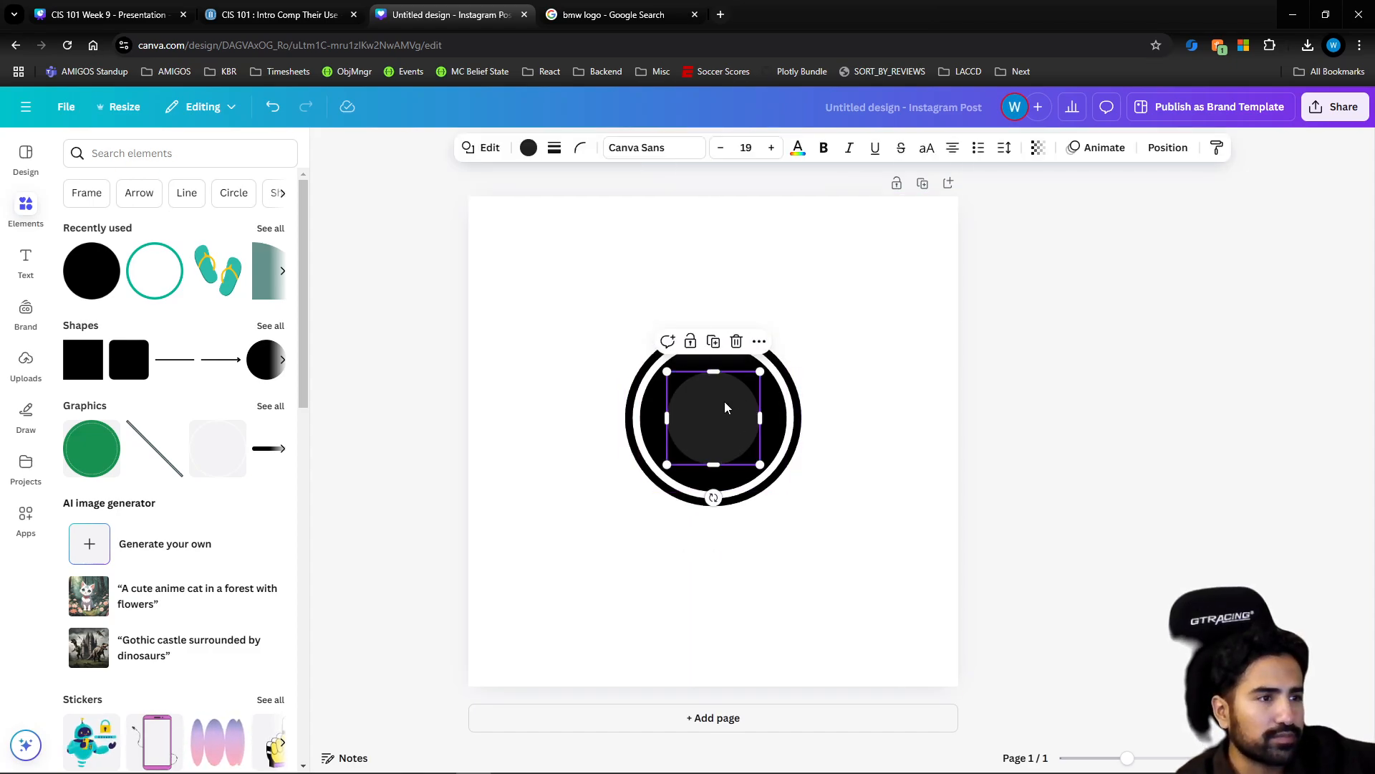
pyautogui.click(528, 148)
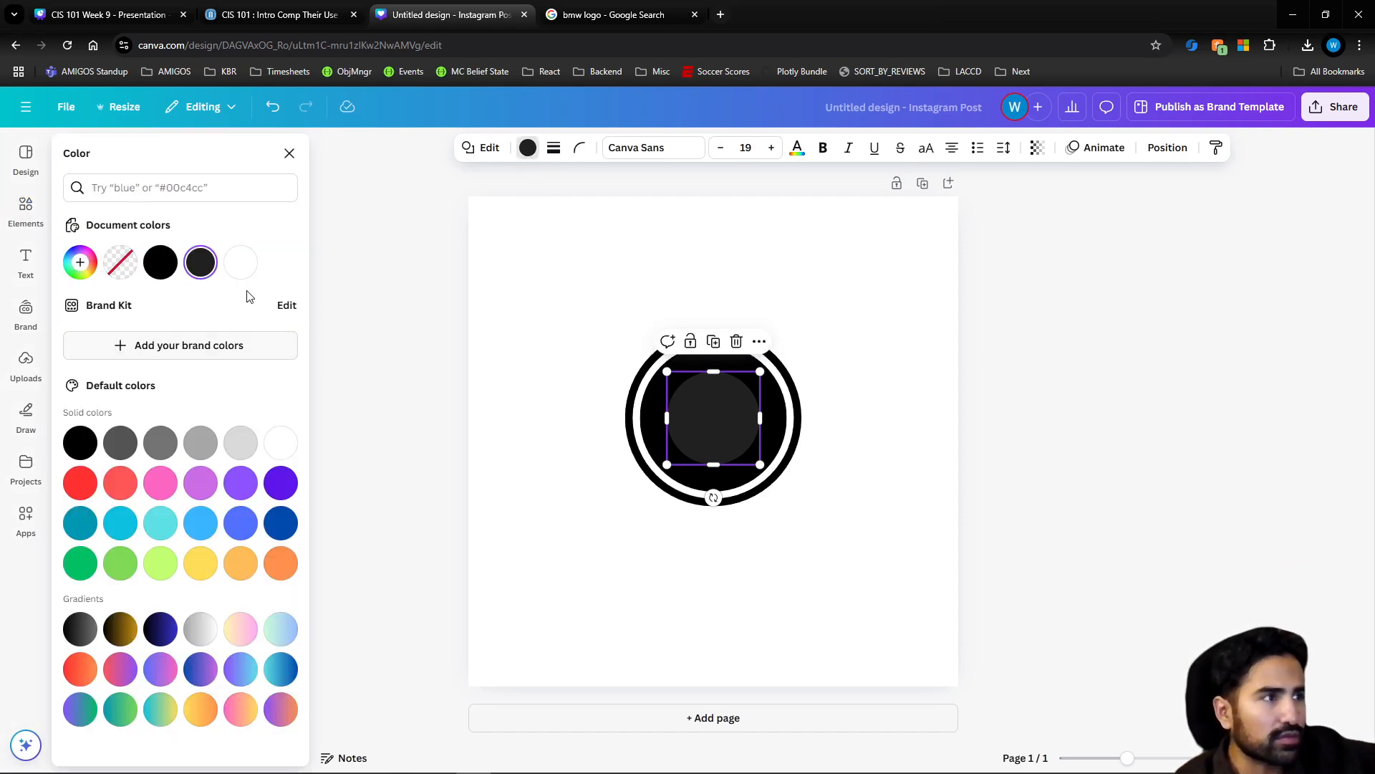
pyautogui.click(247, 271)
pyautogui.click(859, 359)
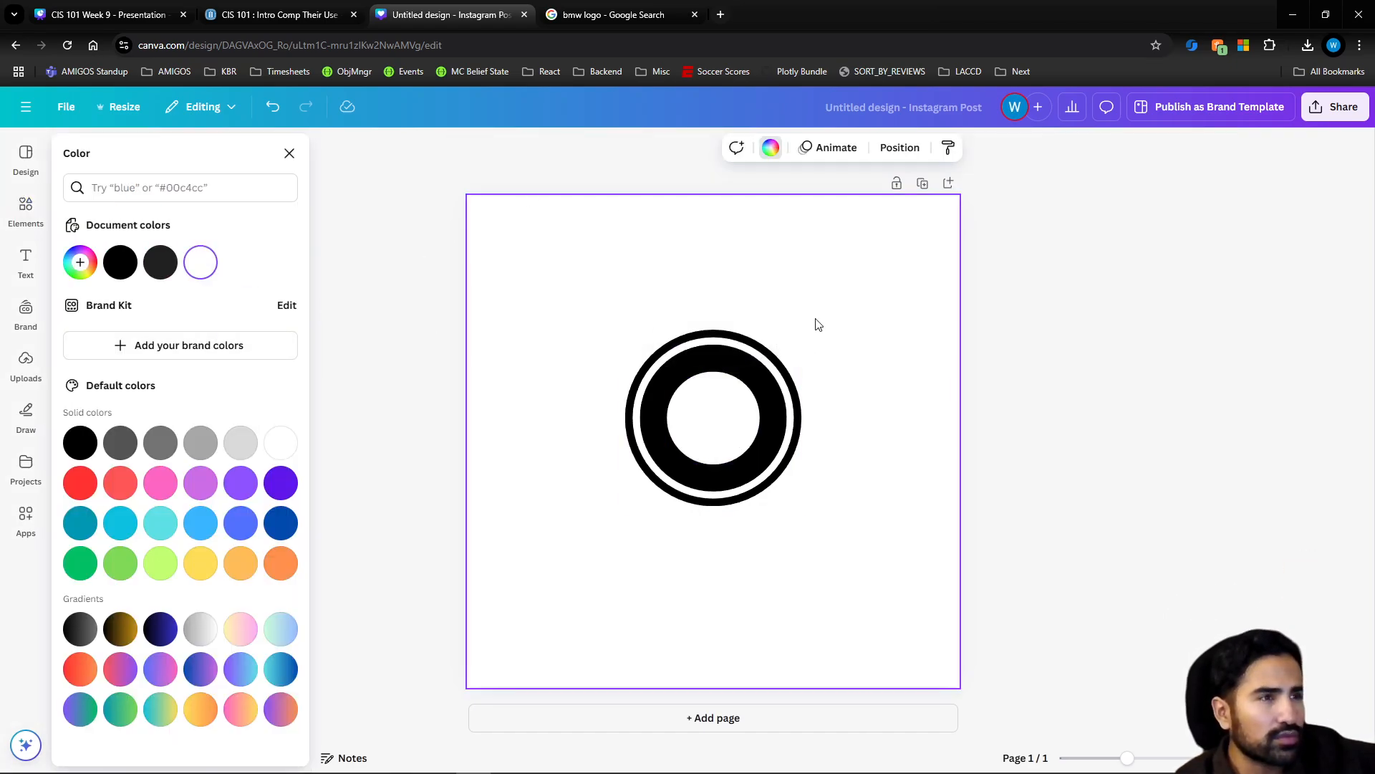
# Recheck the BMW logo reference, search the elements for "quarter circle" and list all the matching graphics
pyautogui.click(610, 16)
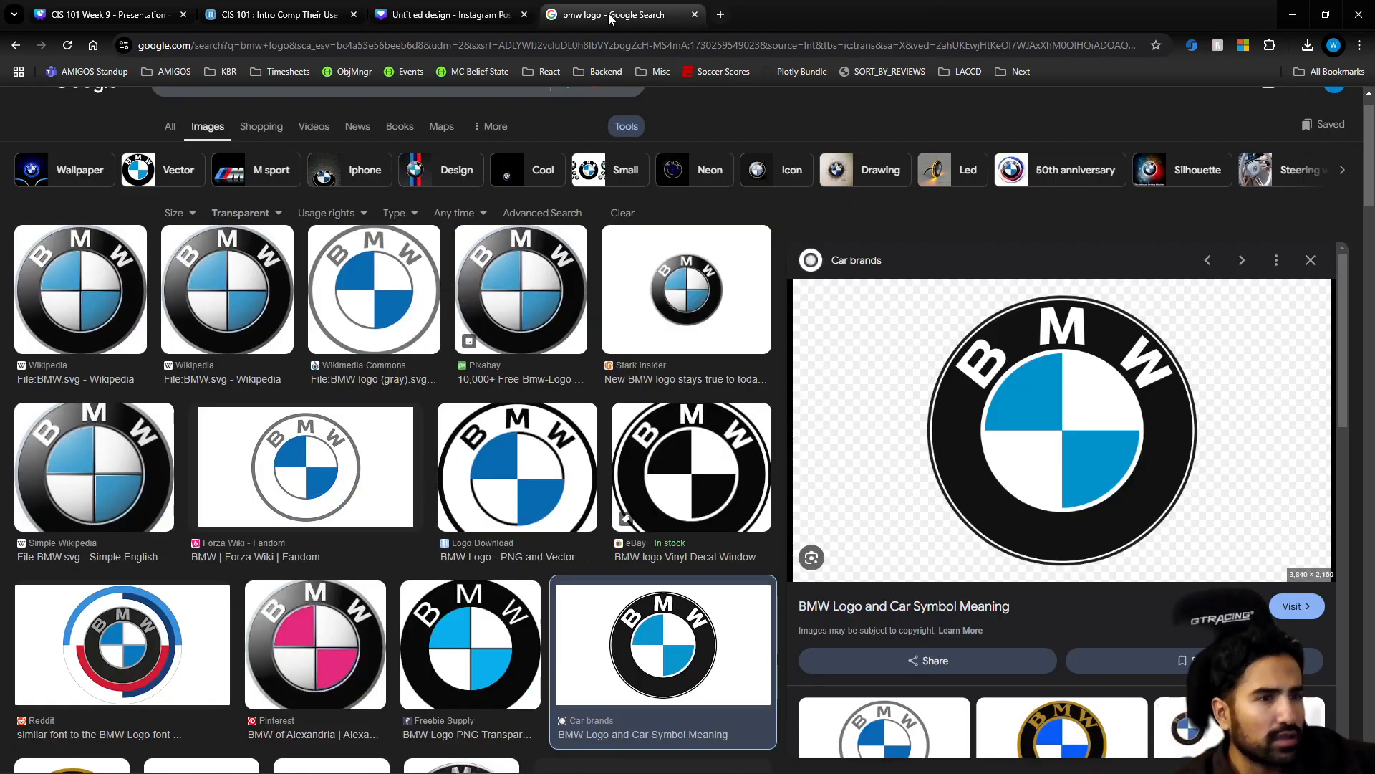
pyautogui.click(462, 14)
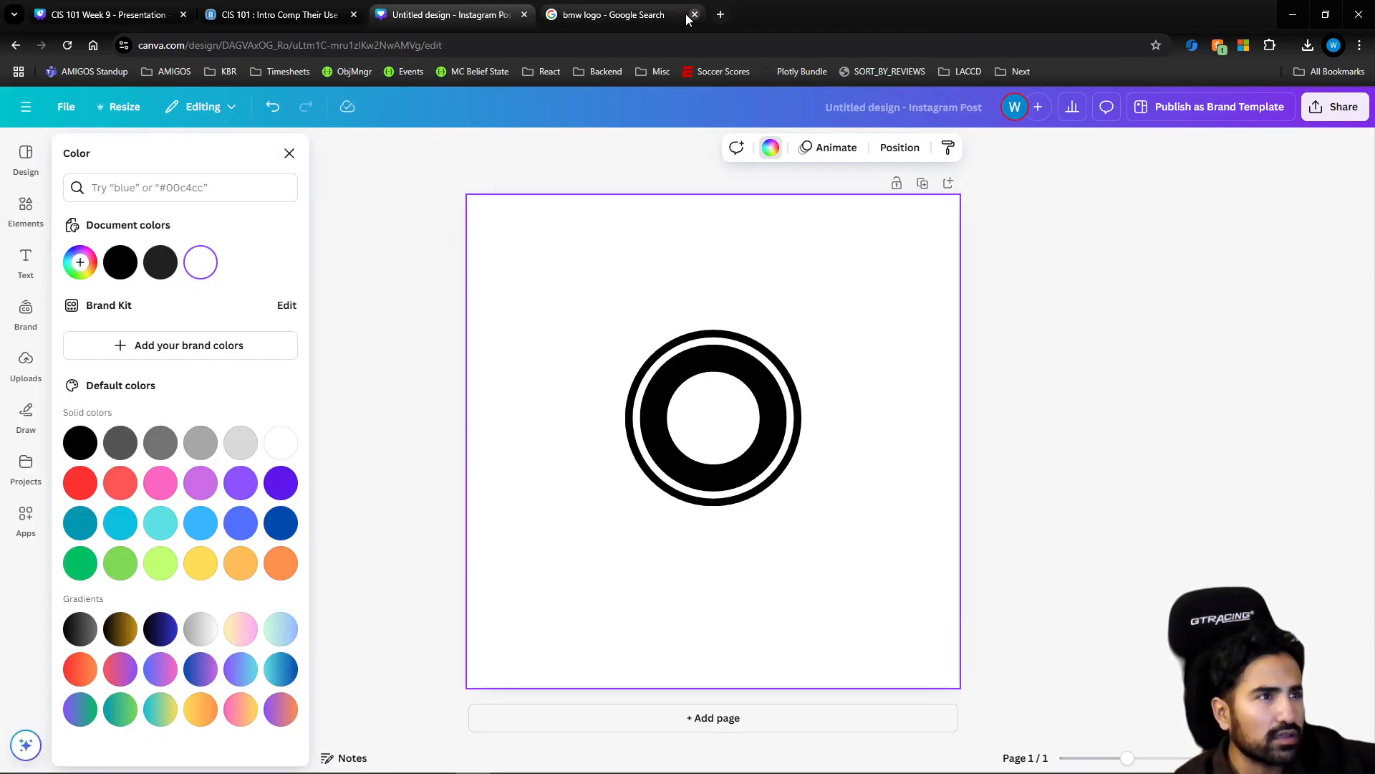
pyautogui.click(614, 17)
pyautogui.click(482, 17)
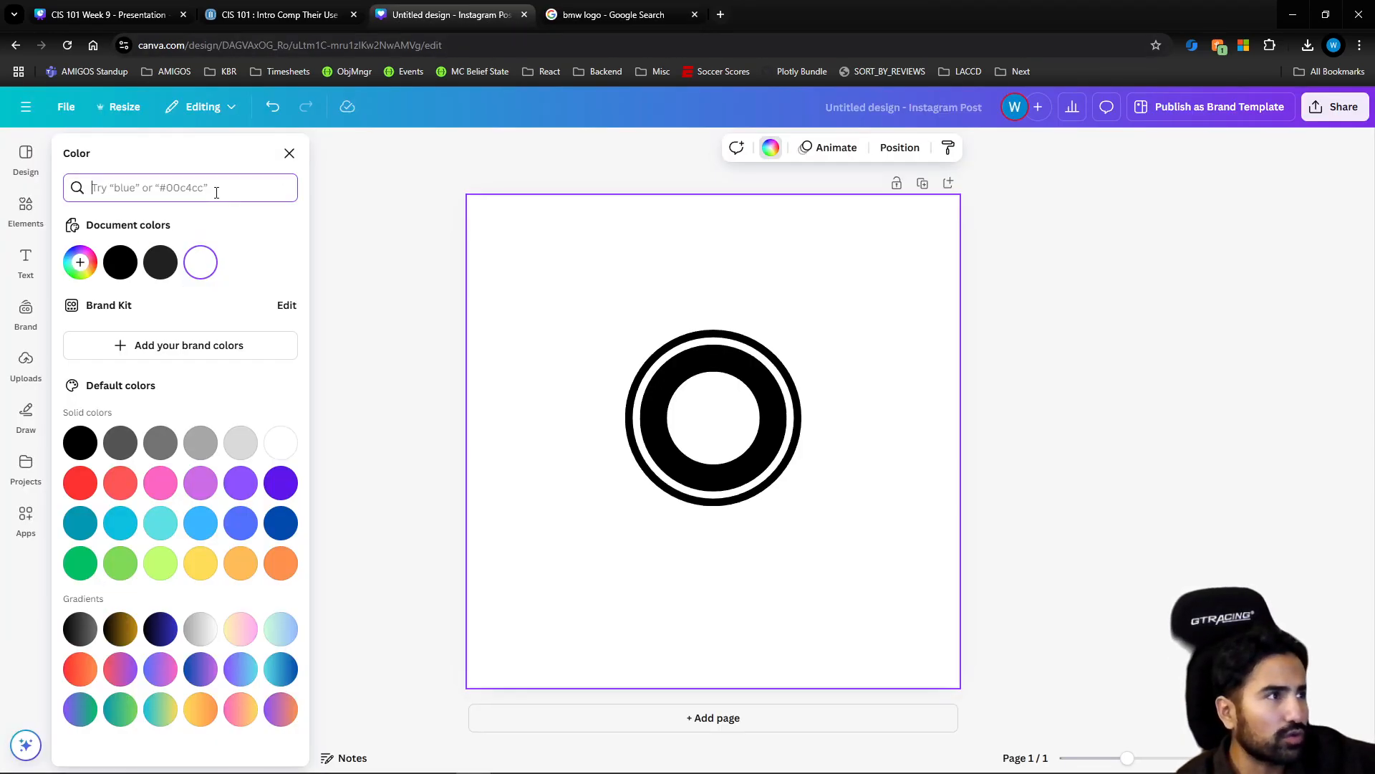
pyautogui.click(25, 208)
pyautogui.click(169, 144)
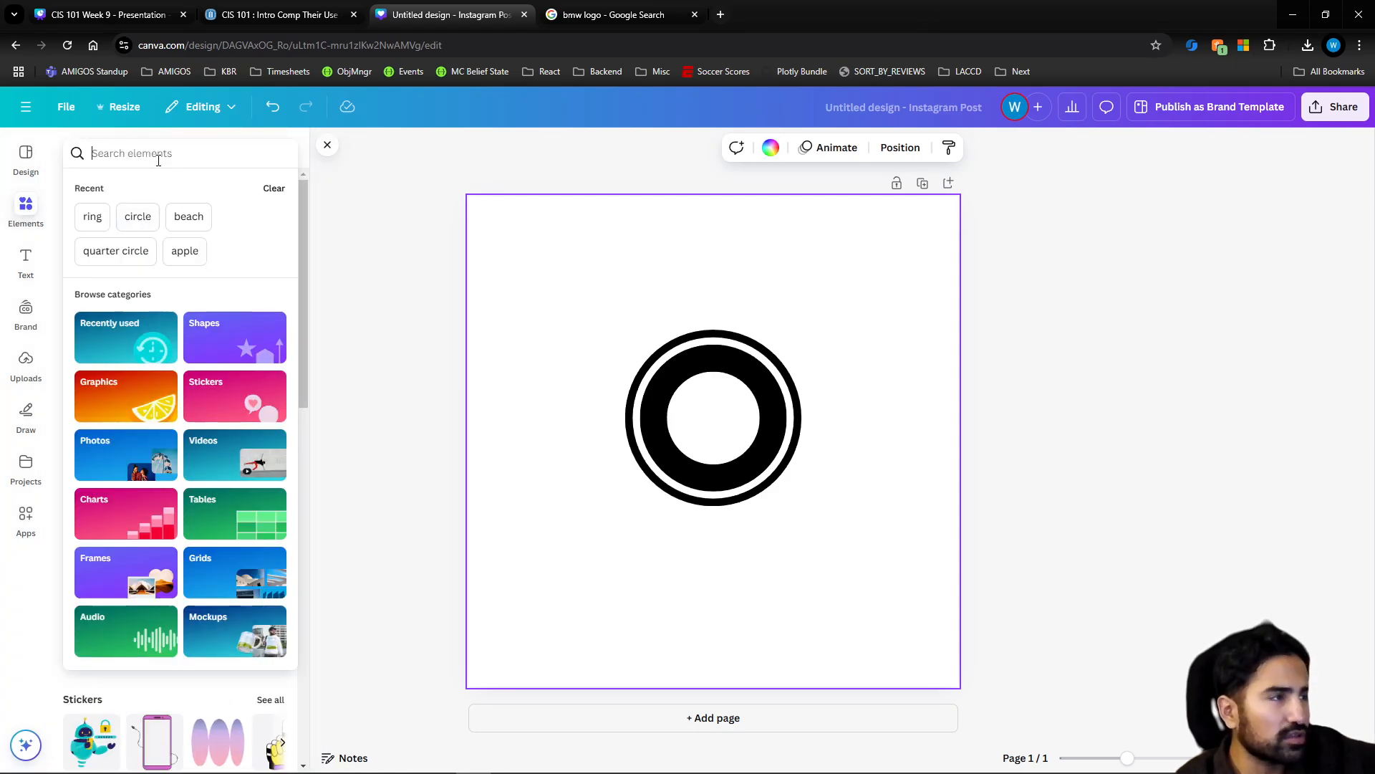
pyautogui.write('quarter circle')
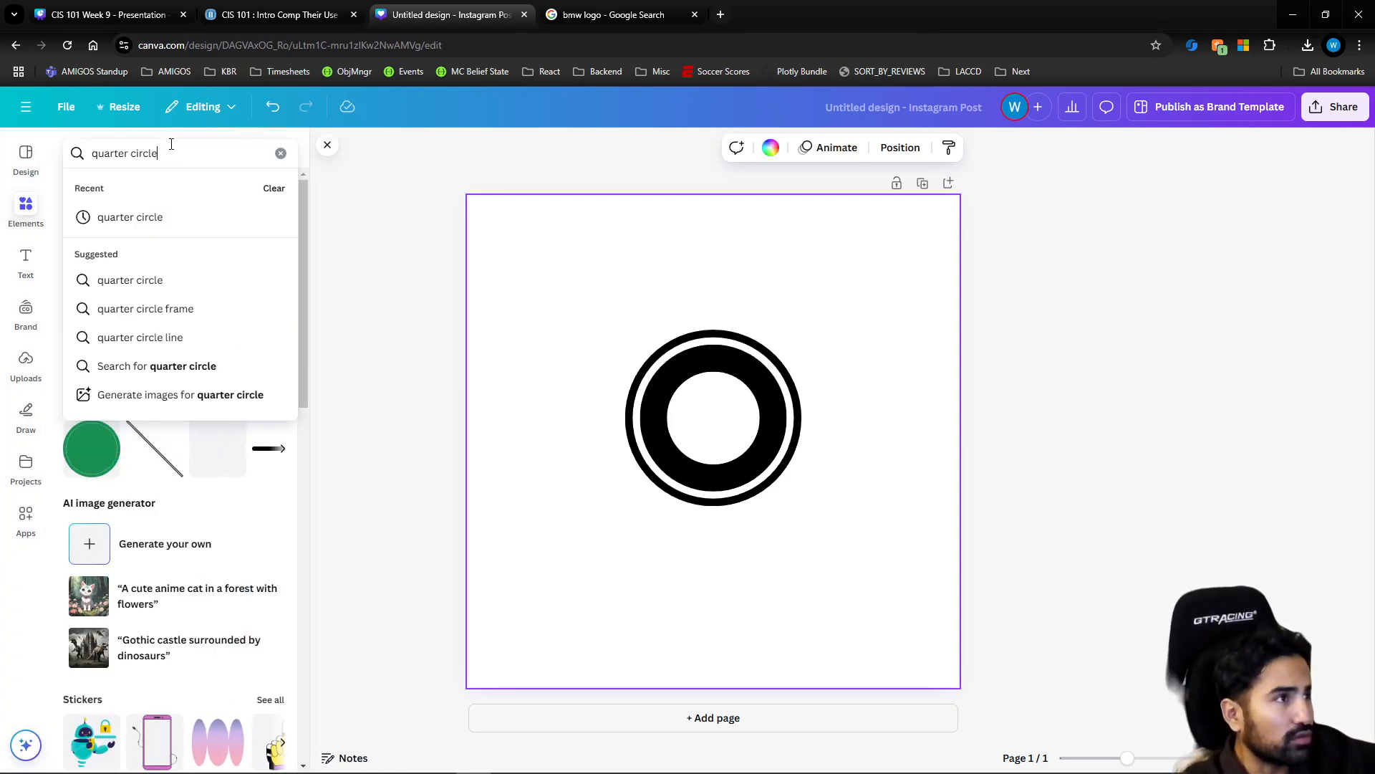
pyautogui.press('Return')
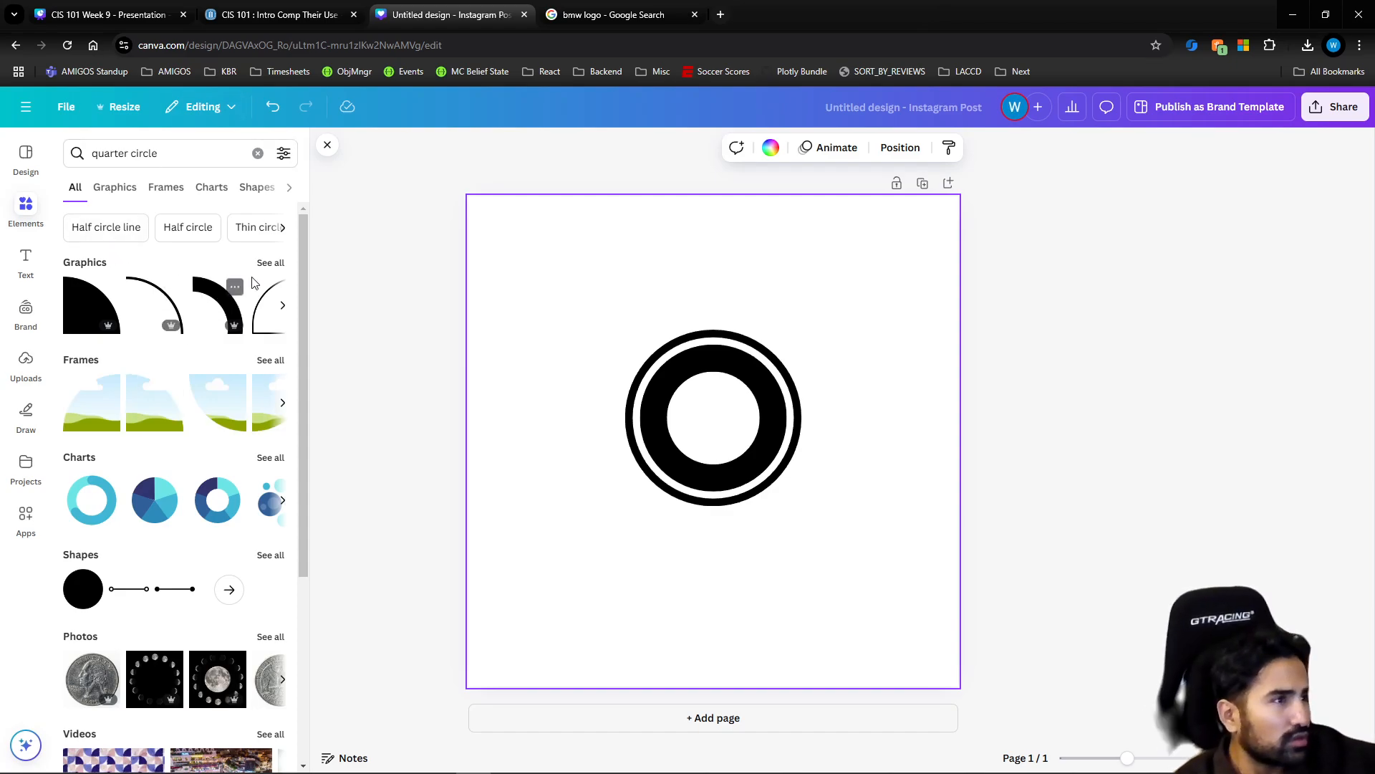
pyautogui.click(270, 262)
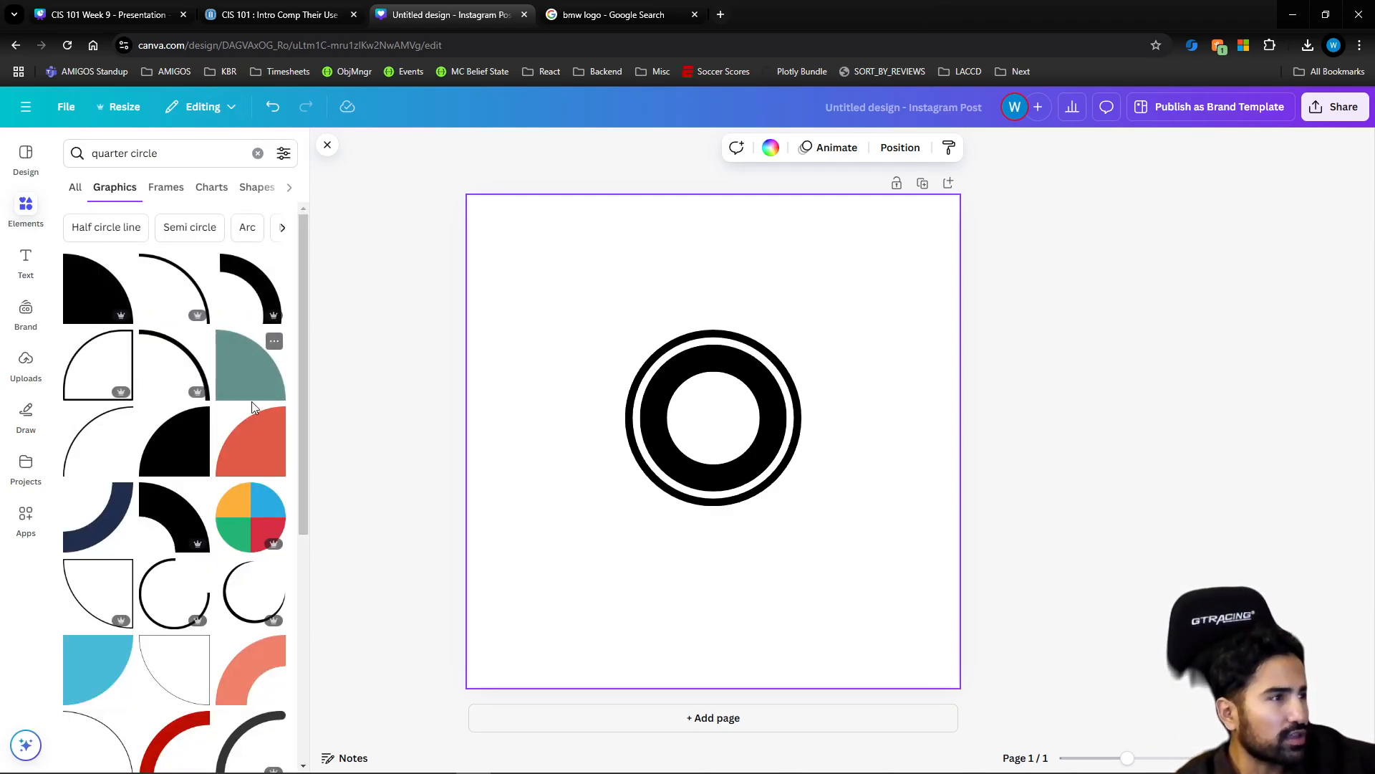
# Add the muted teal quarter-circle graphic and size it to fill the upper-right quarter of the white inner circle
pyautogui.click(252, 397)
pyautogui.moveTo(817, 345); pyautogui.dragTo(759, 419)
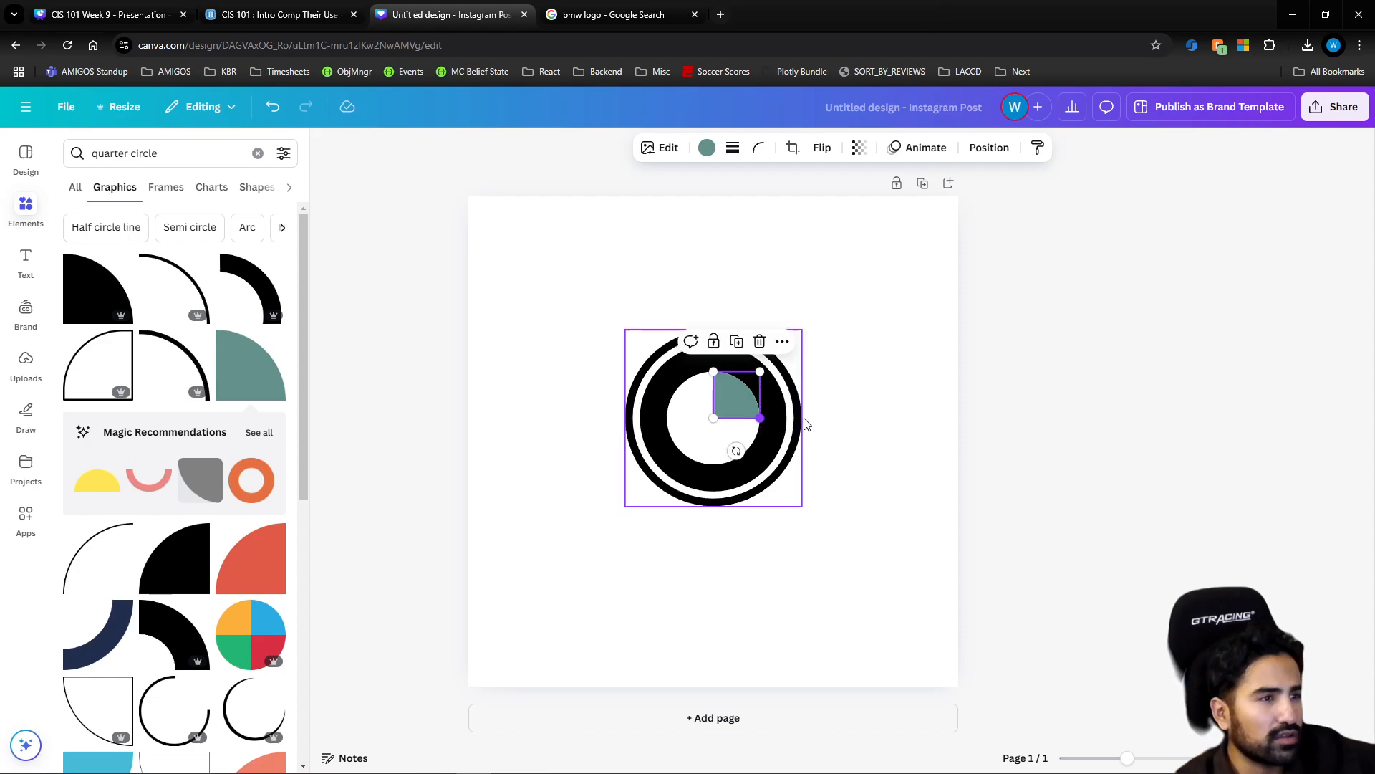
pyautogui.click(891, 424)
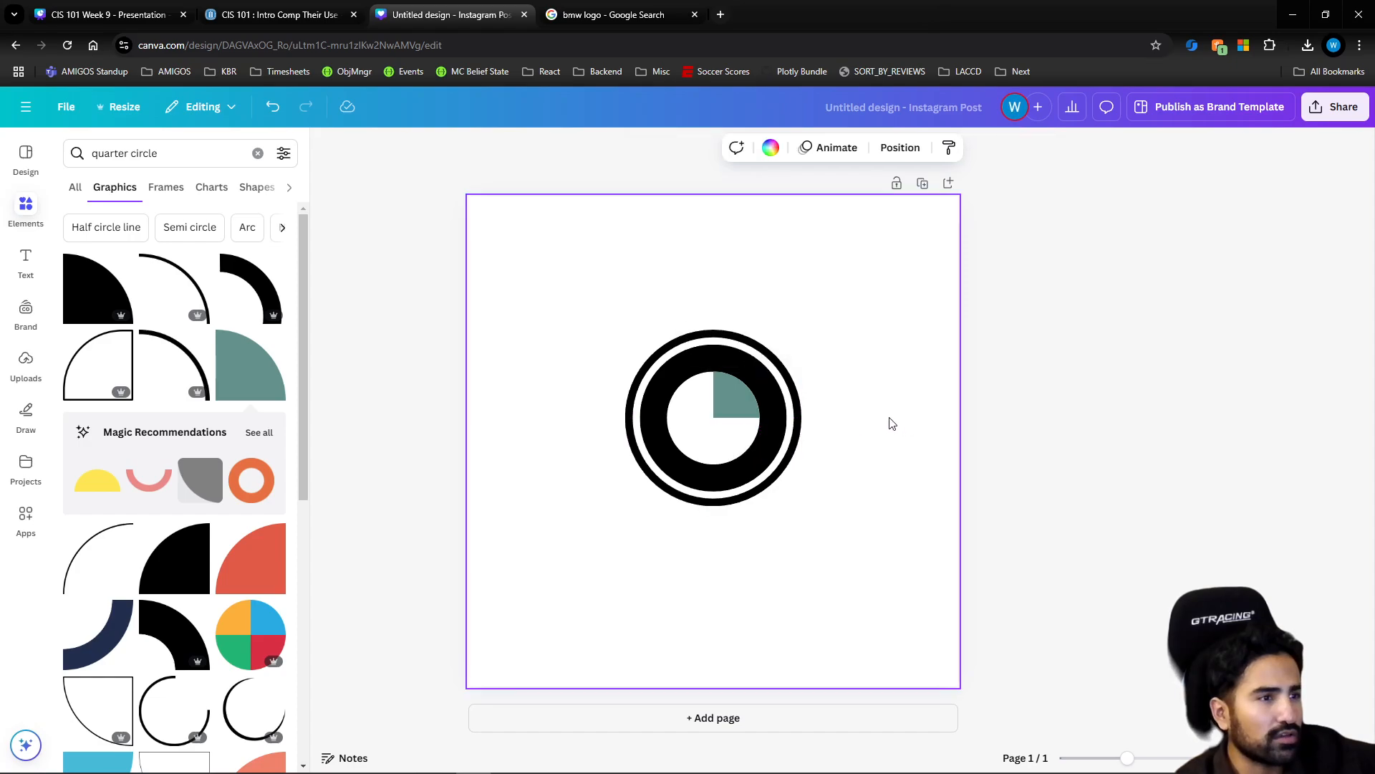
pyautogui.click(738, 402)
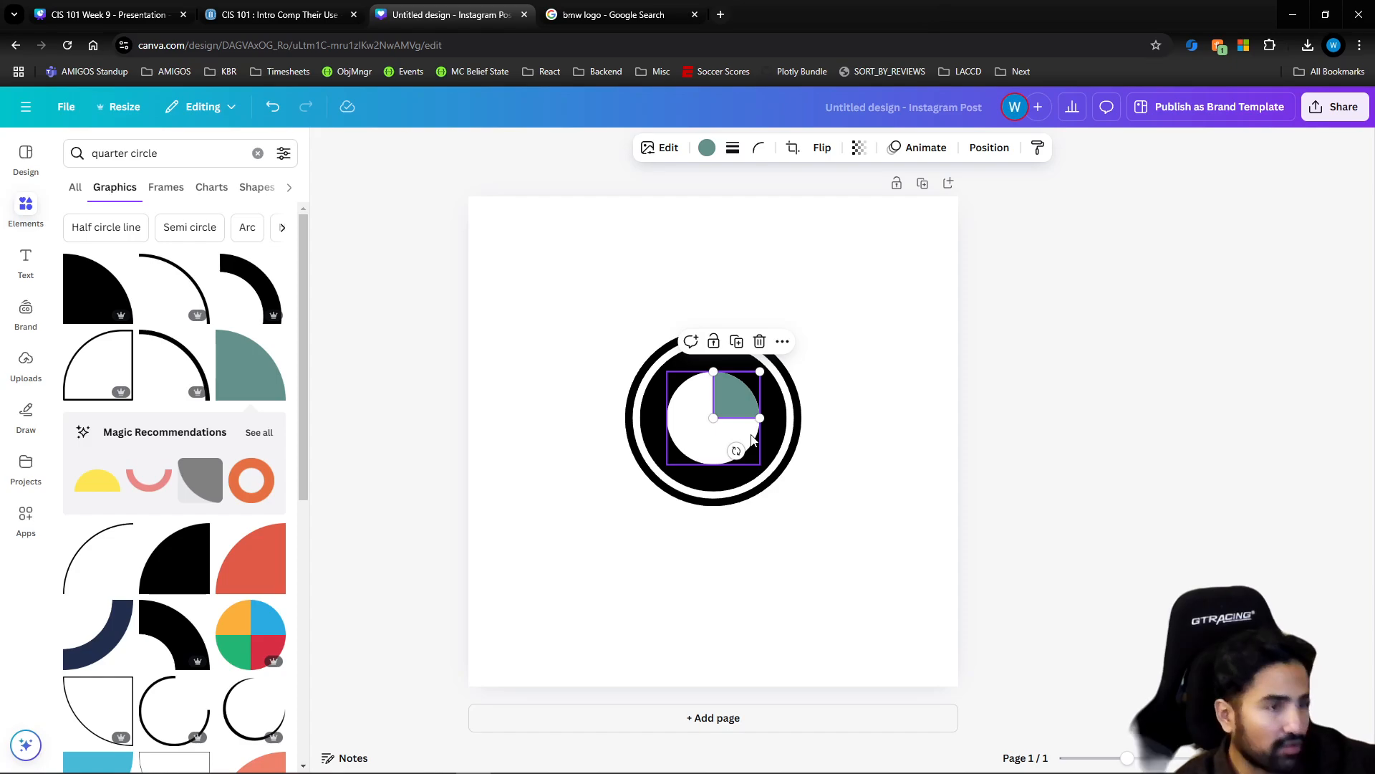
pyautogui.click(849, 423)
pyautogui.click(737, 404)
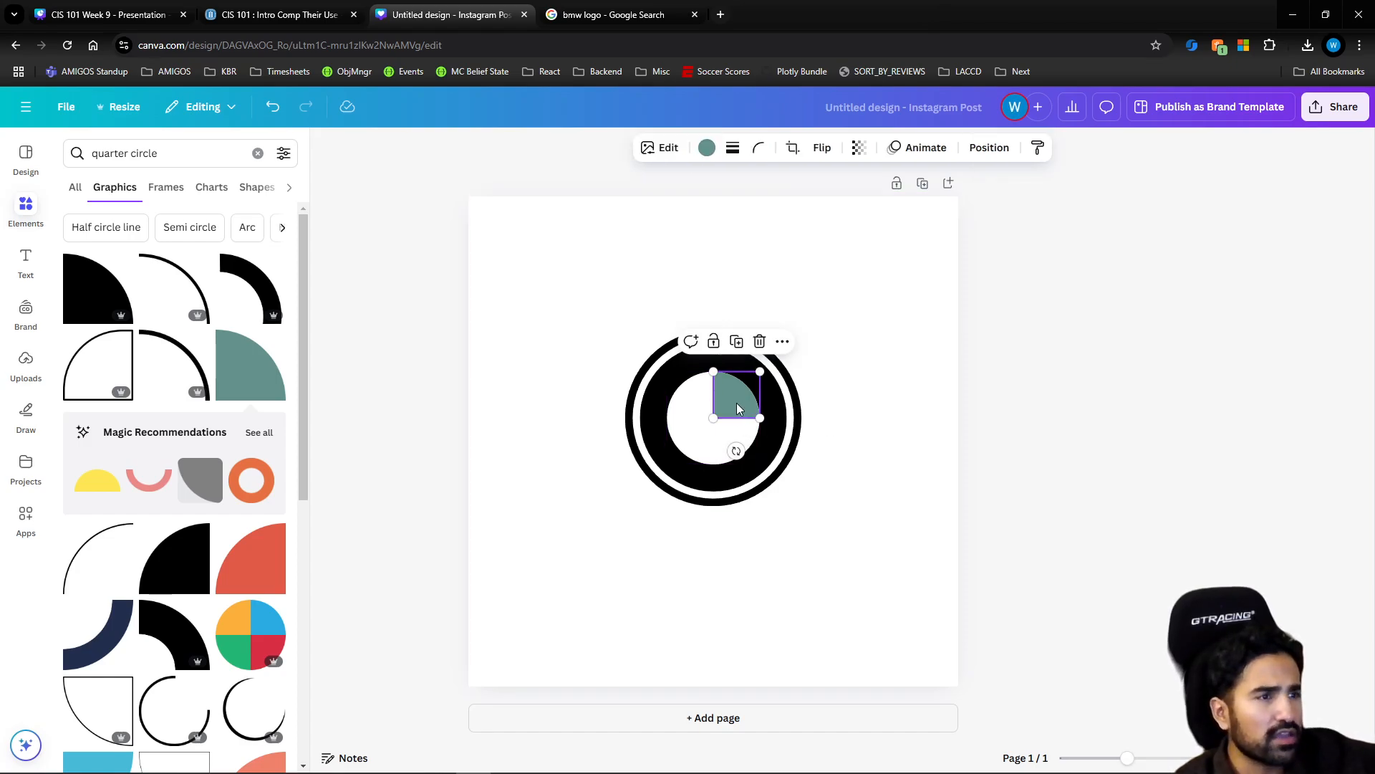
# Copy the teal quarter circle and paste a duplicate onto the page, allowing the site clipboard access
pyautogui.rightClick(735, 403)
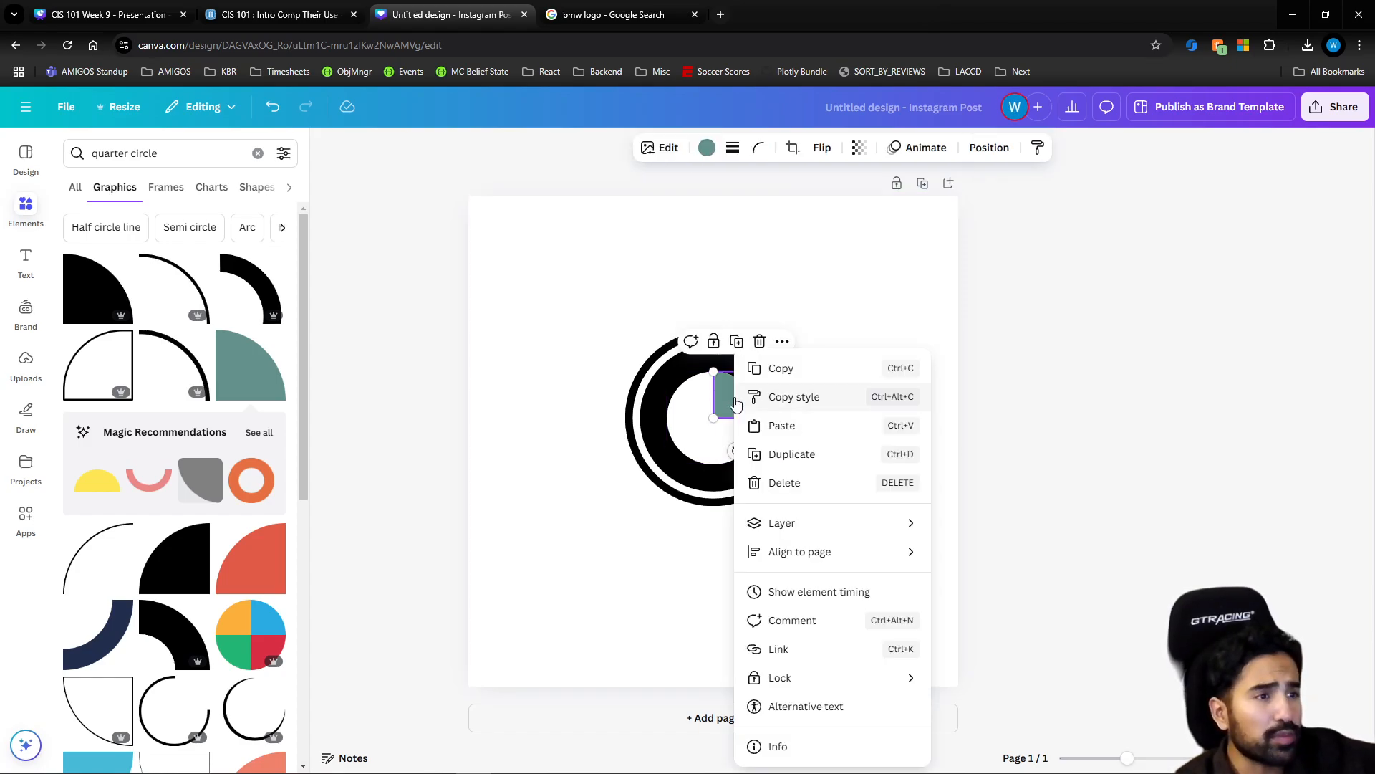
pyautogui.click(777, 366)
pyautogui.click(877, 401)
pyautogui.rightClick(877, 401)
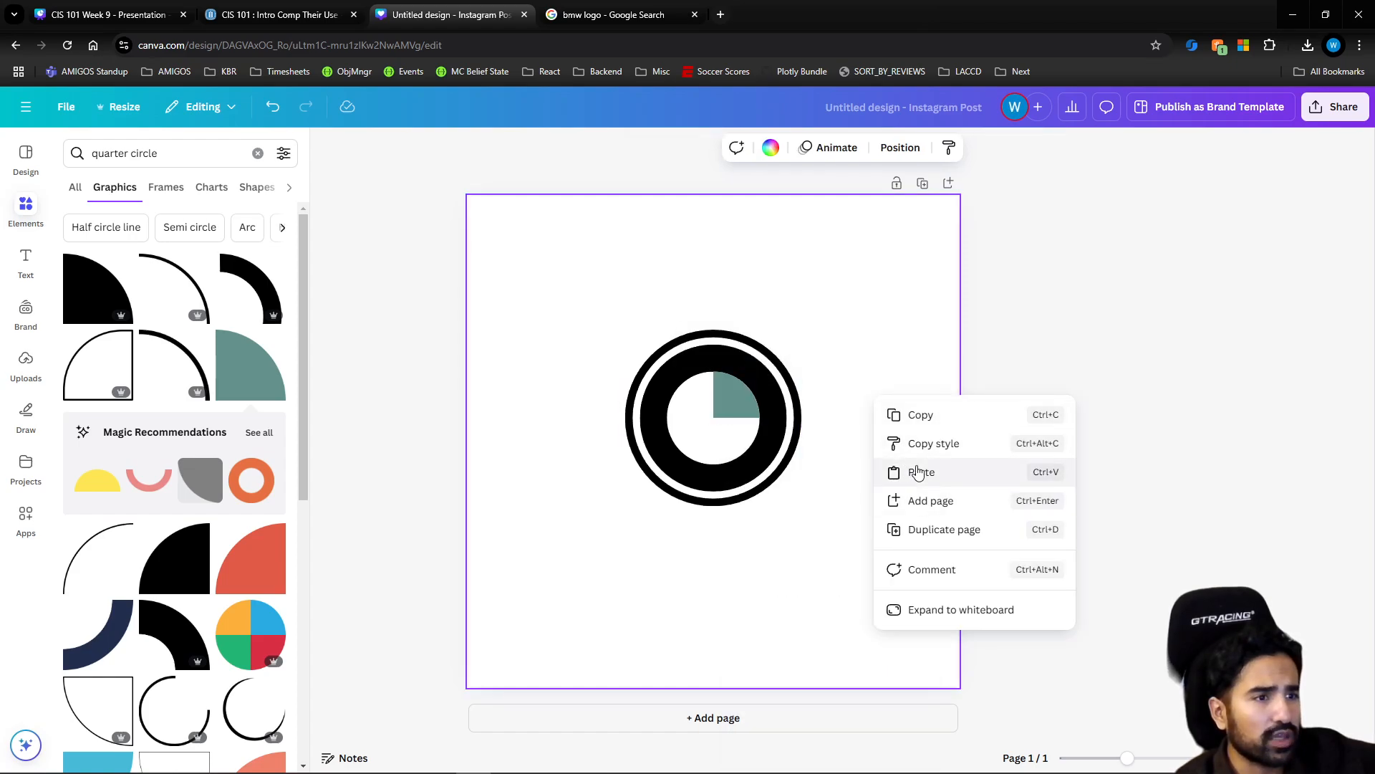
pyautogui.click(920, 470)
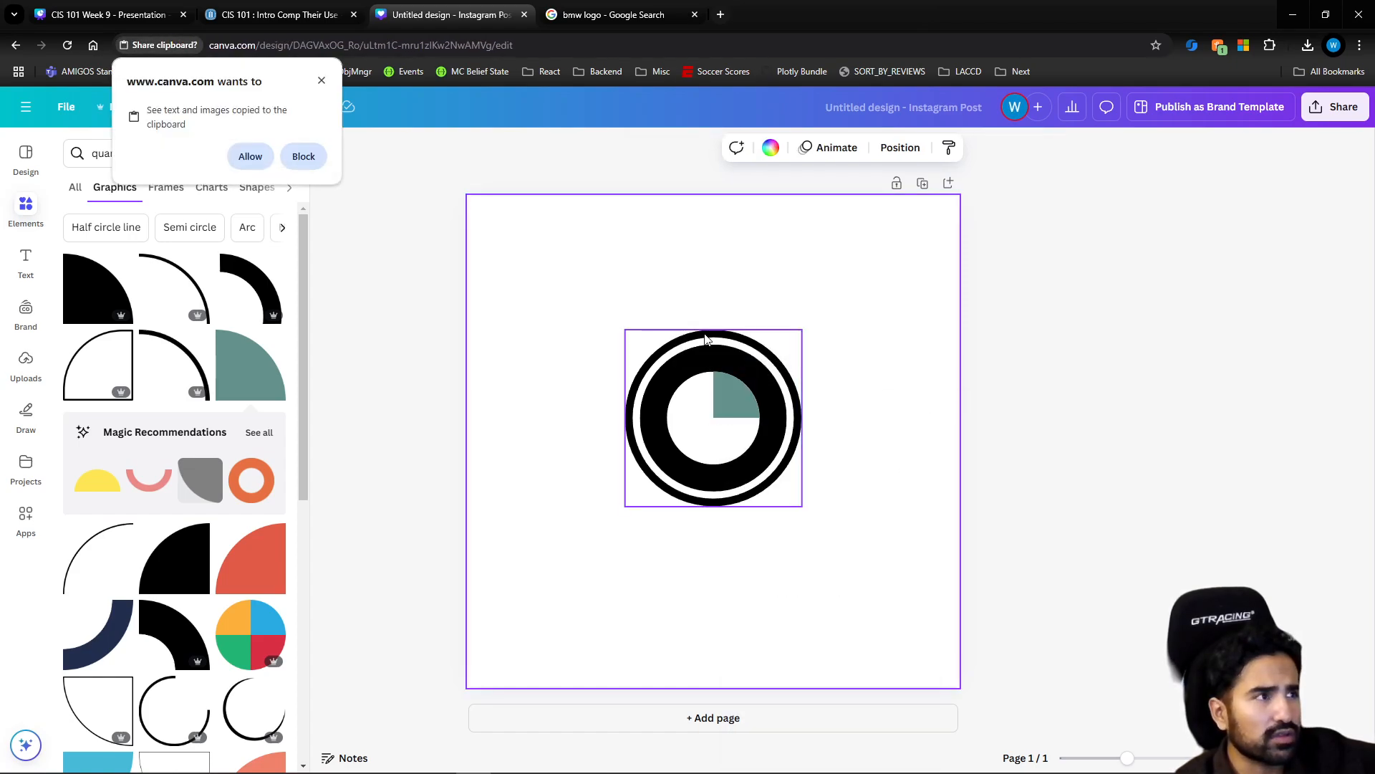
pyautogui.click(251, 157)
# Rotate the pasted quarter circle half a turn and fit it into the lower-left quarter of the white inner circle
pyautogui.moveTo(753, 428); pyautogui.dragTo(694, 431)
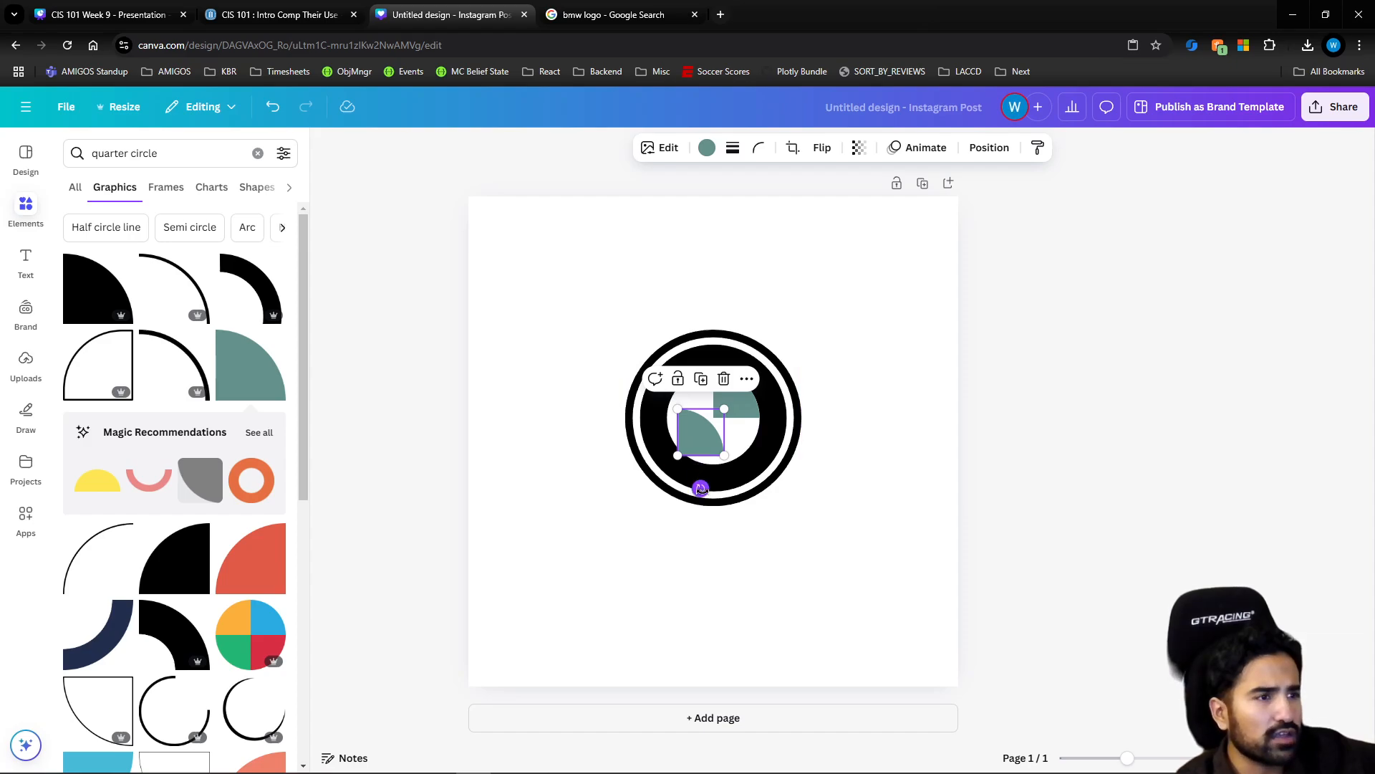
pyautogui.moveTo(701, 488); pyautogui.dragTo(700, 382)
pyautogui.moveTo(705, 435); pyautogui.dragTo(692, 438)
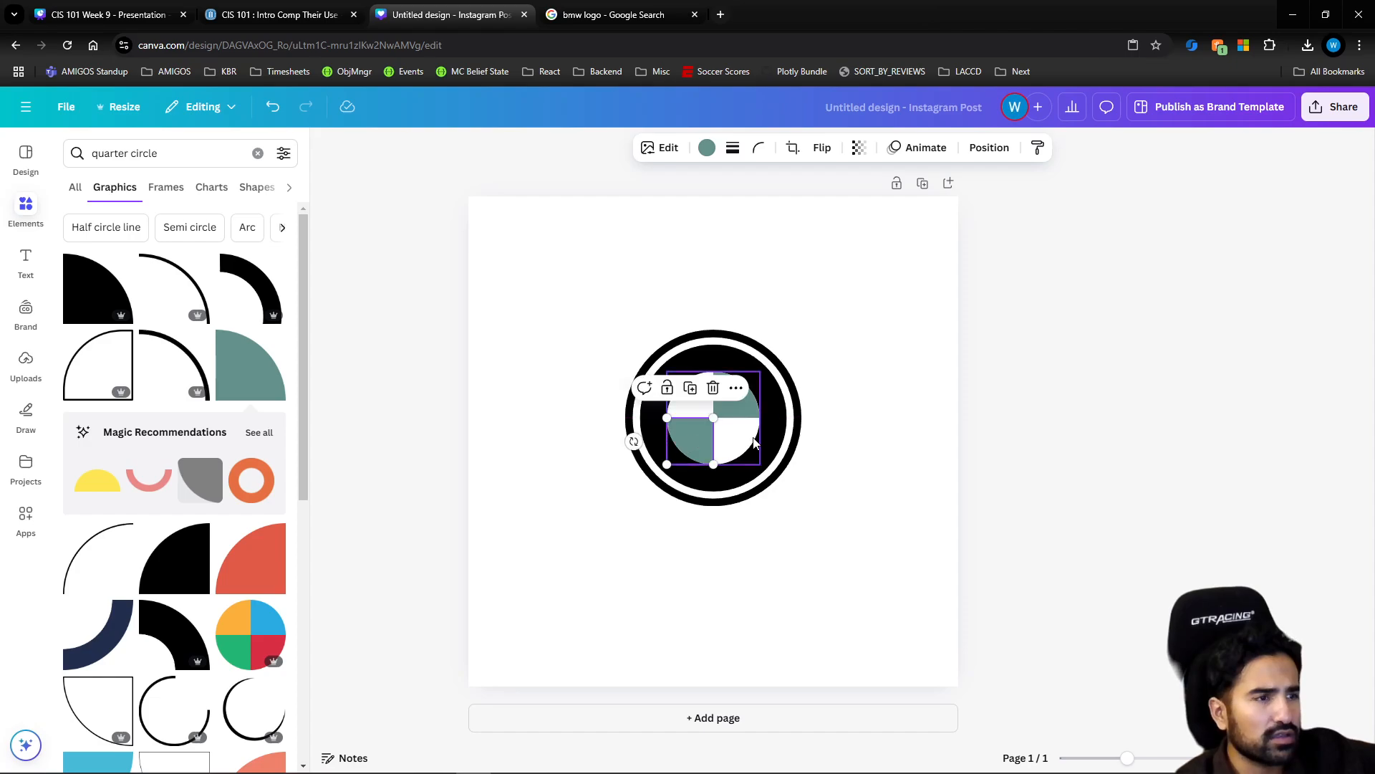
# Recheck the BMW logo reference and place the uploaded BMW logo image on the design's lower-right area for comparison
pyautogui.click(887, 443)
pyautogui.click(612, 14)
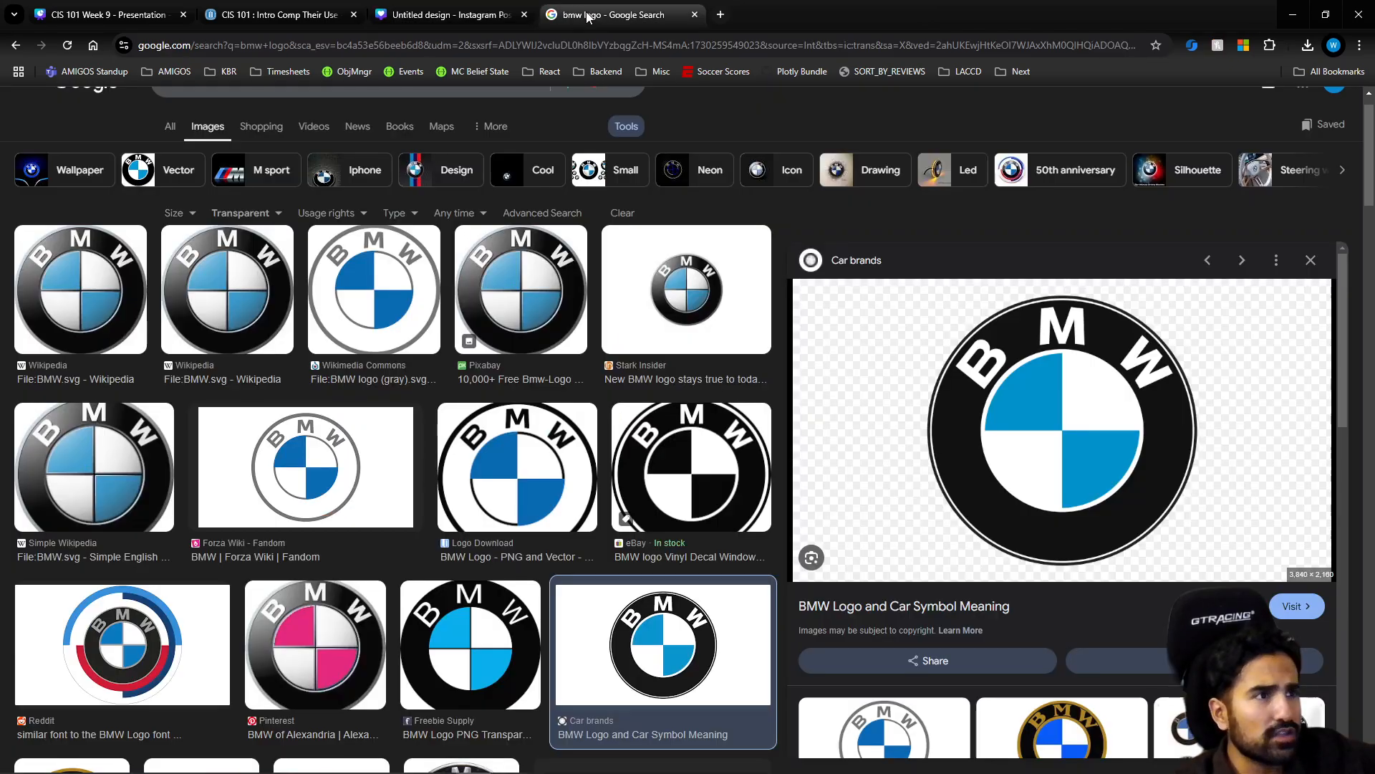
pyautogui.hotkey('ctrl', '1')
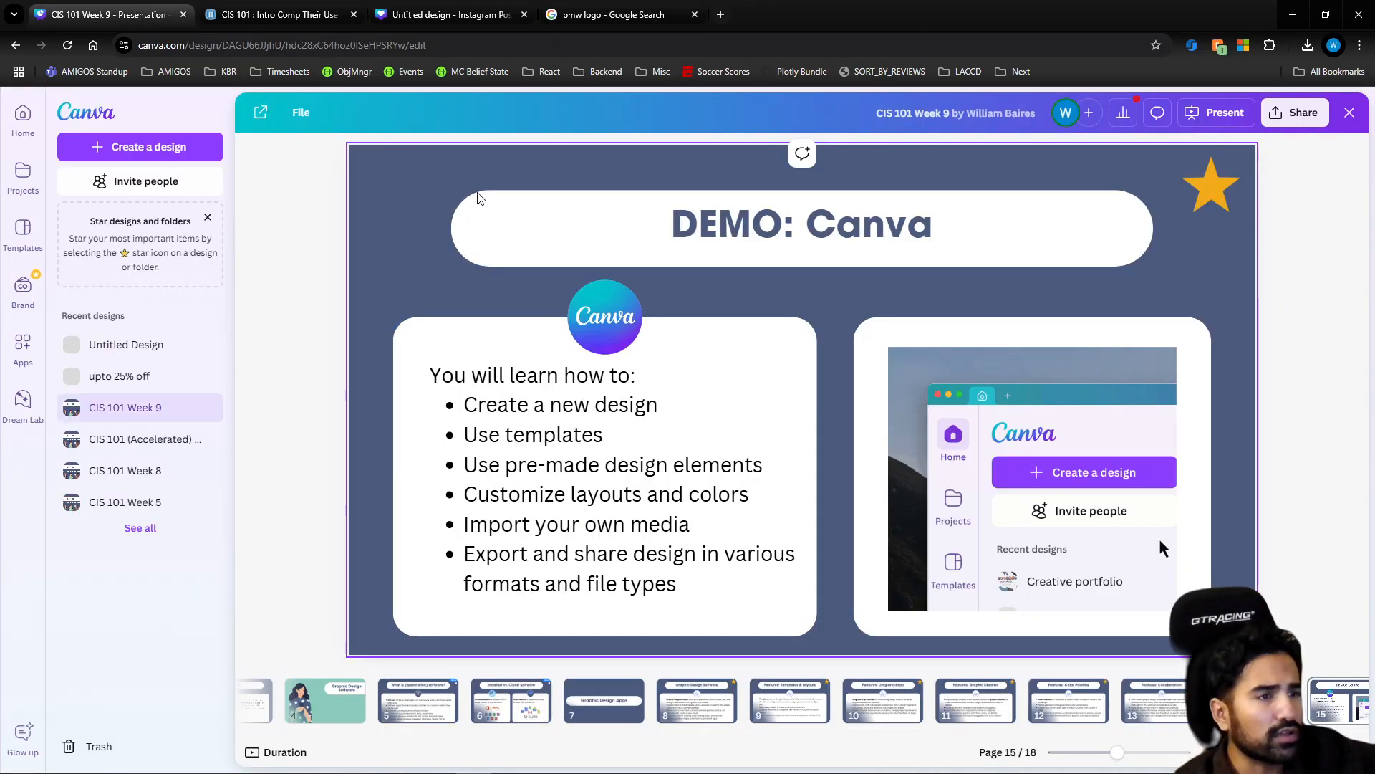
pyautogui.click(453, 16)
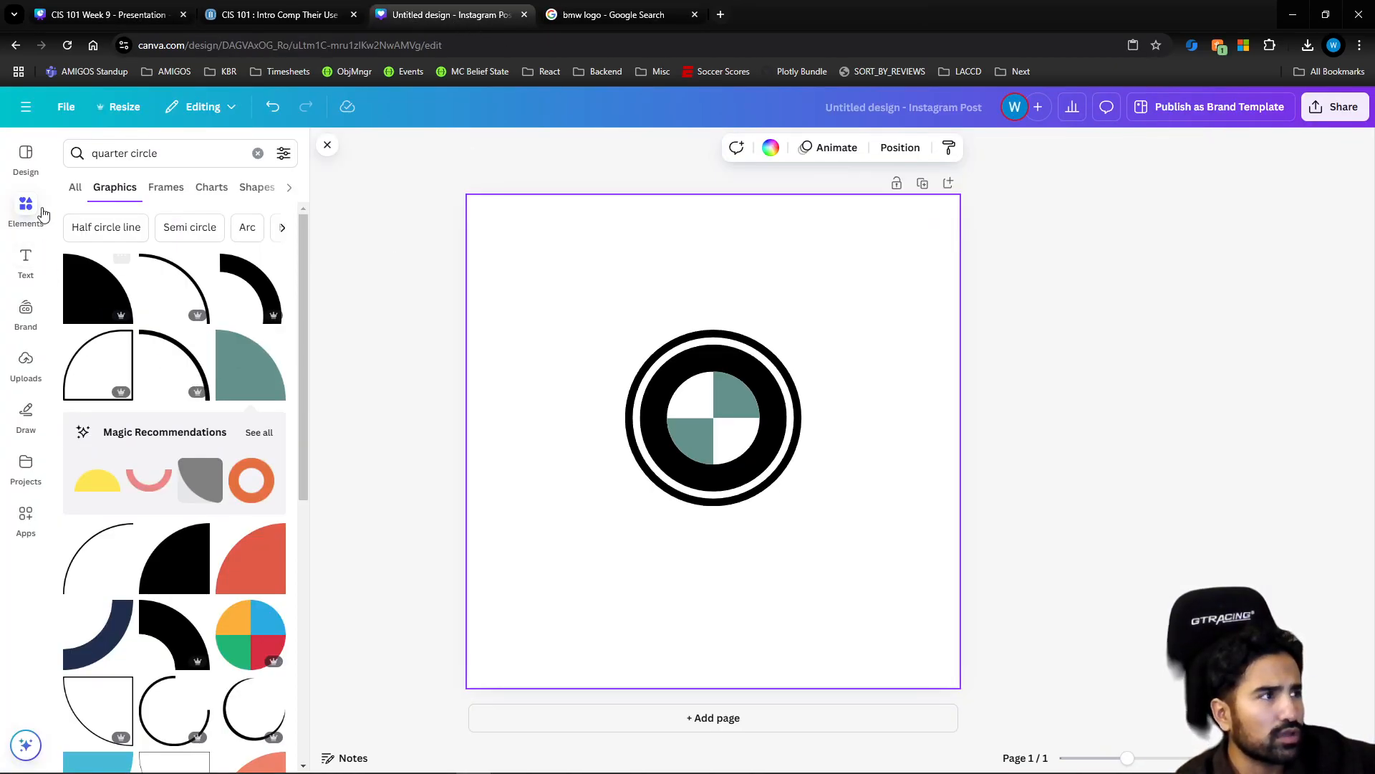
pyautogui.click(26, 163)
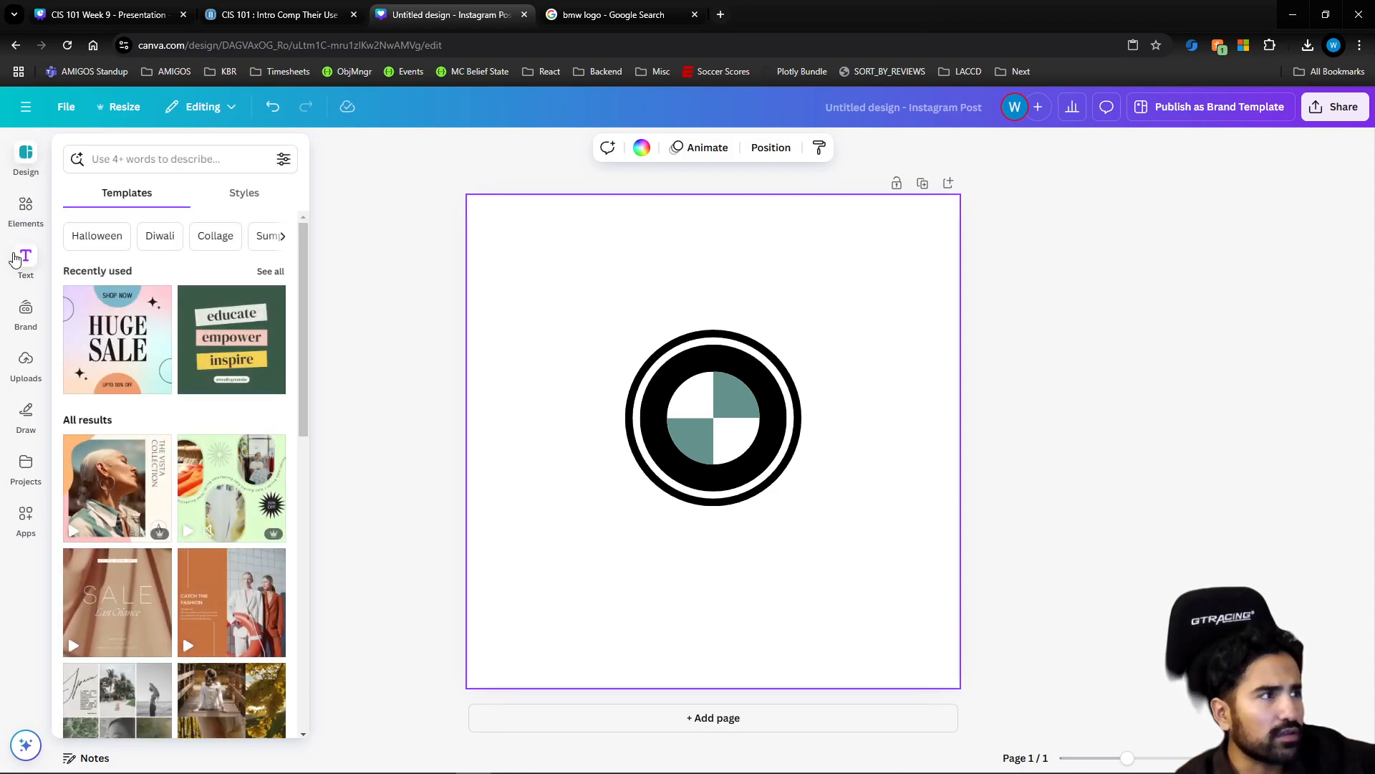
pyautogui.click(26, 314)
pyautogui.click(26, 359)
pyautogui.moveTo(132, 482); pyautogui.dragTo(825, 567)
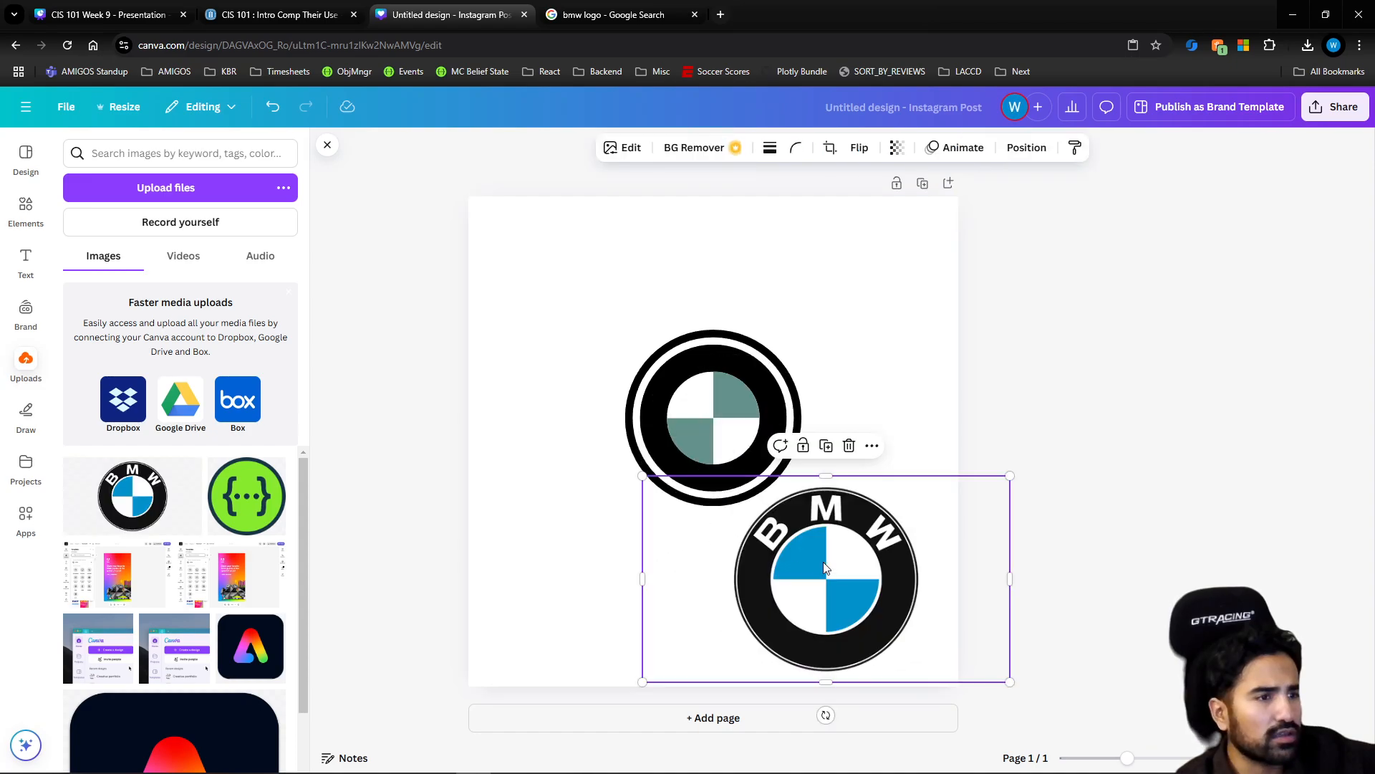
# Recolor both teal quarter circles with the blue sampled from the BMW logo photo
pyautogui.click(705, 434)
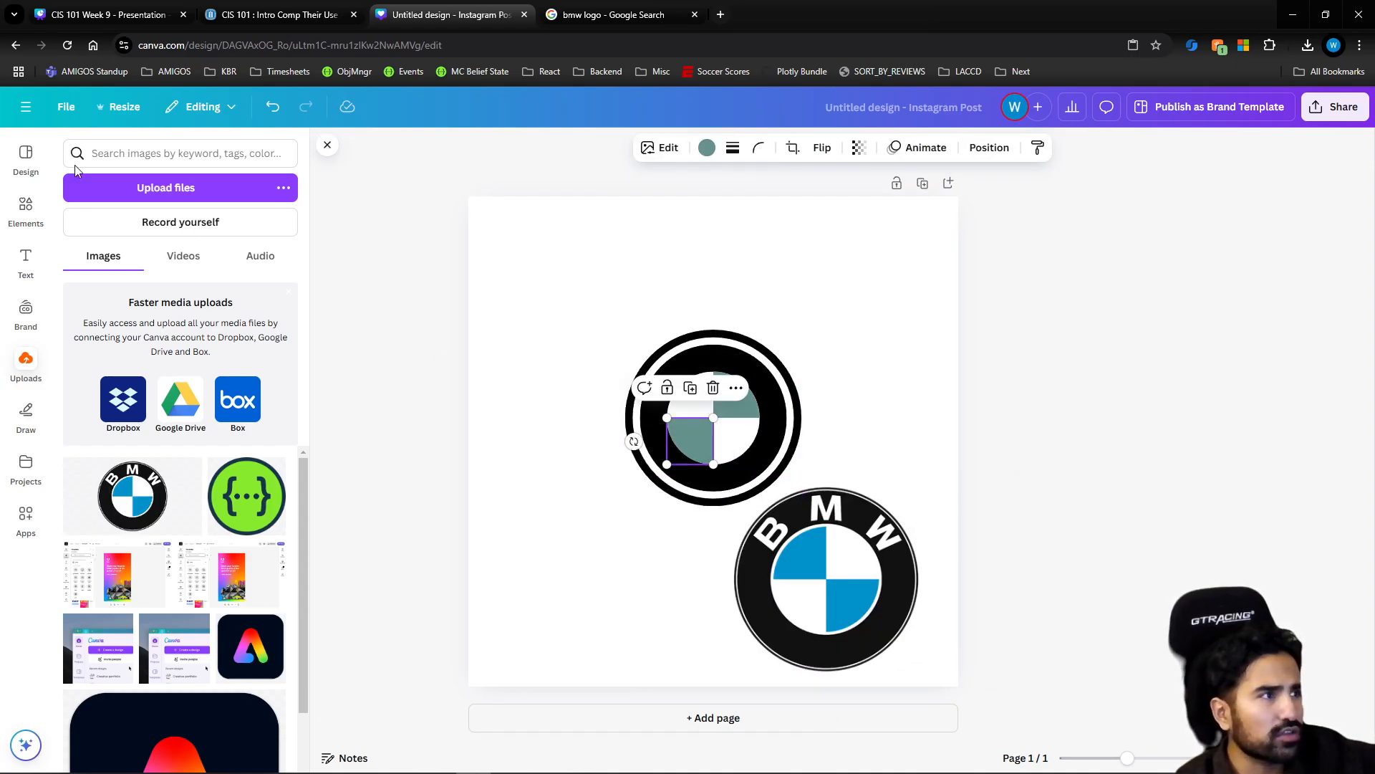
pyautogui.click(29, 159)
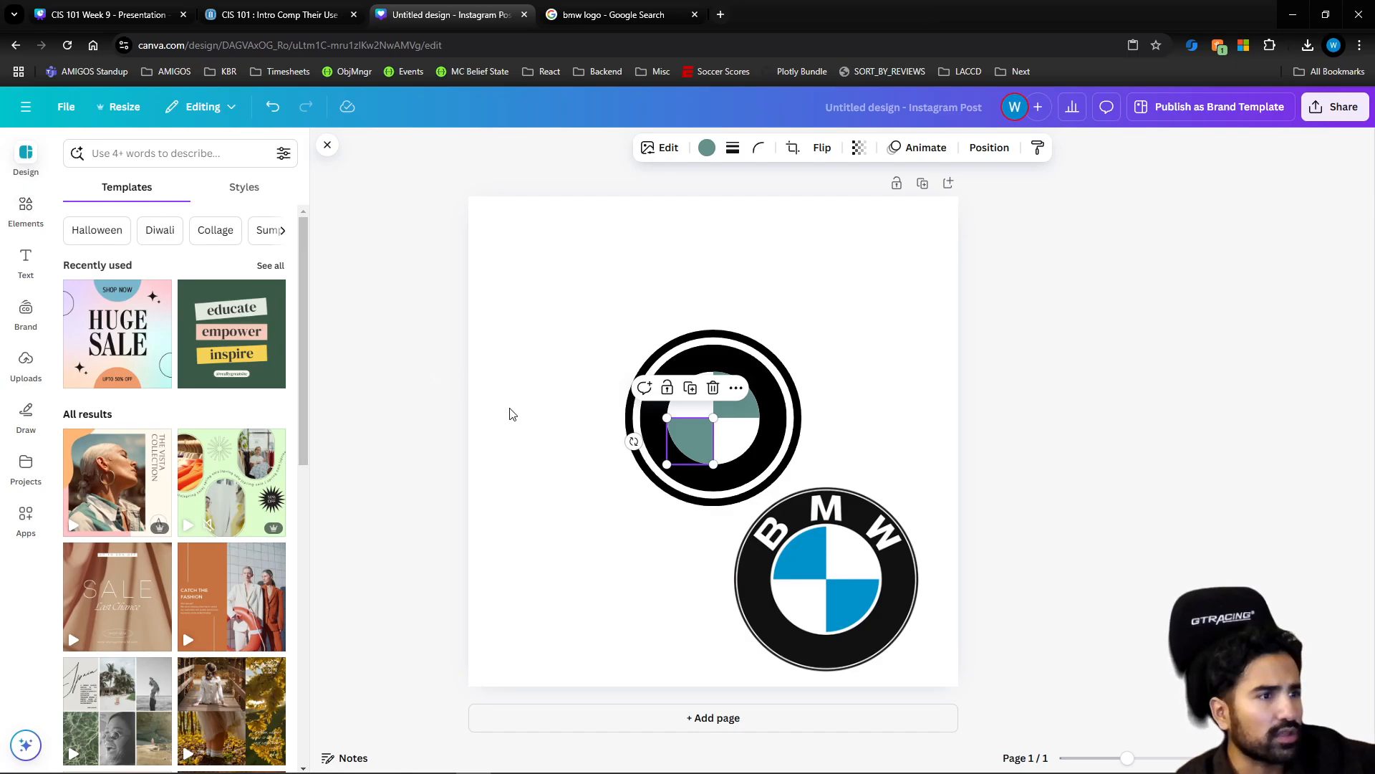
pyautogui.click(707, 150)
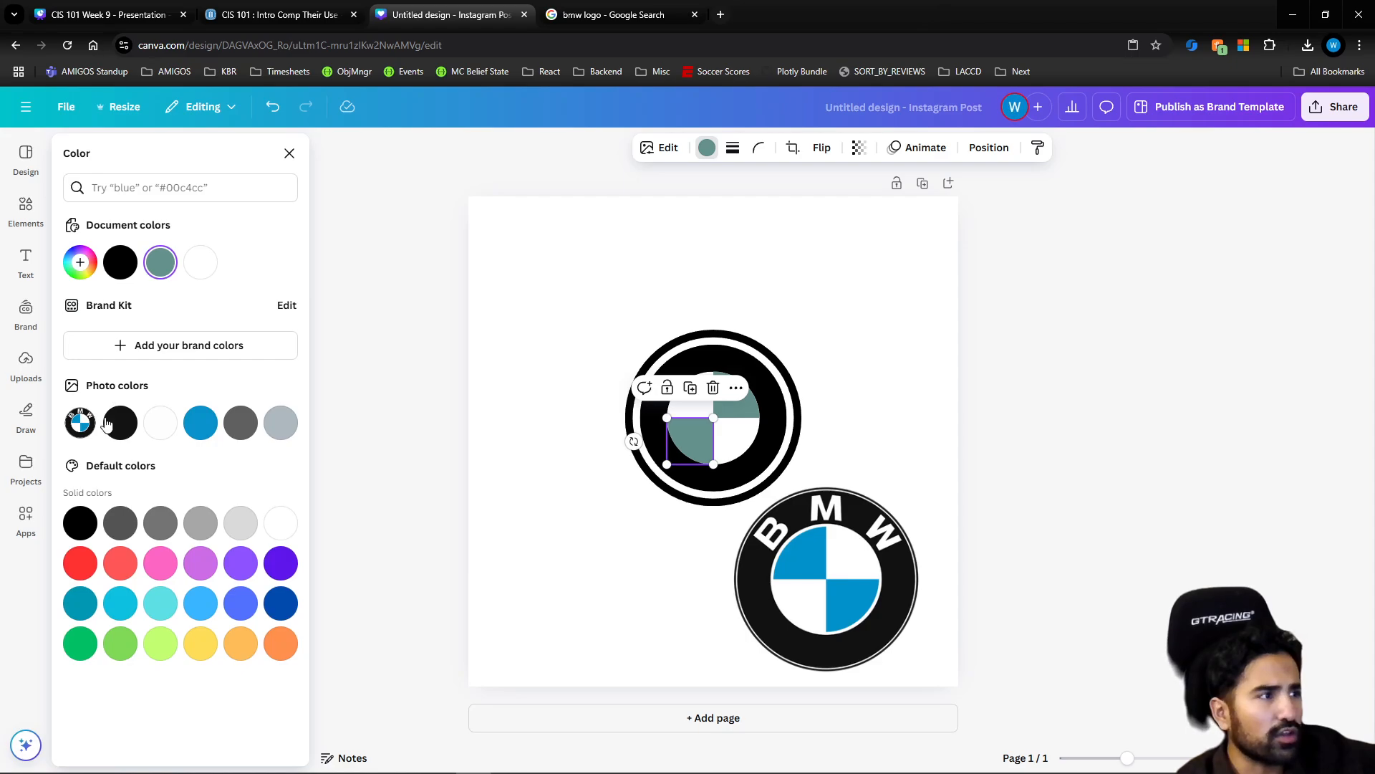
pyautogui.click(198, 426)
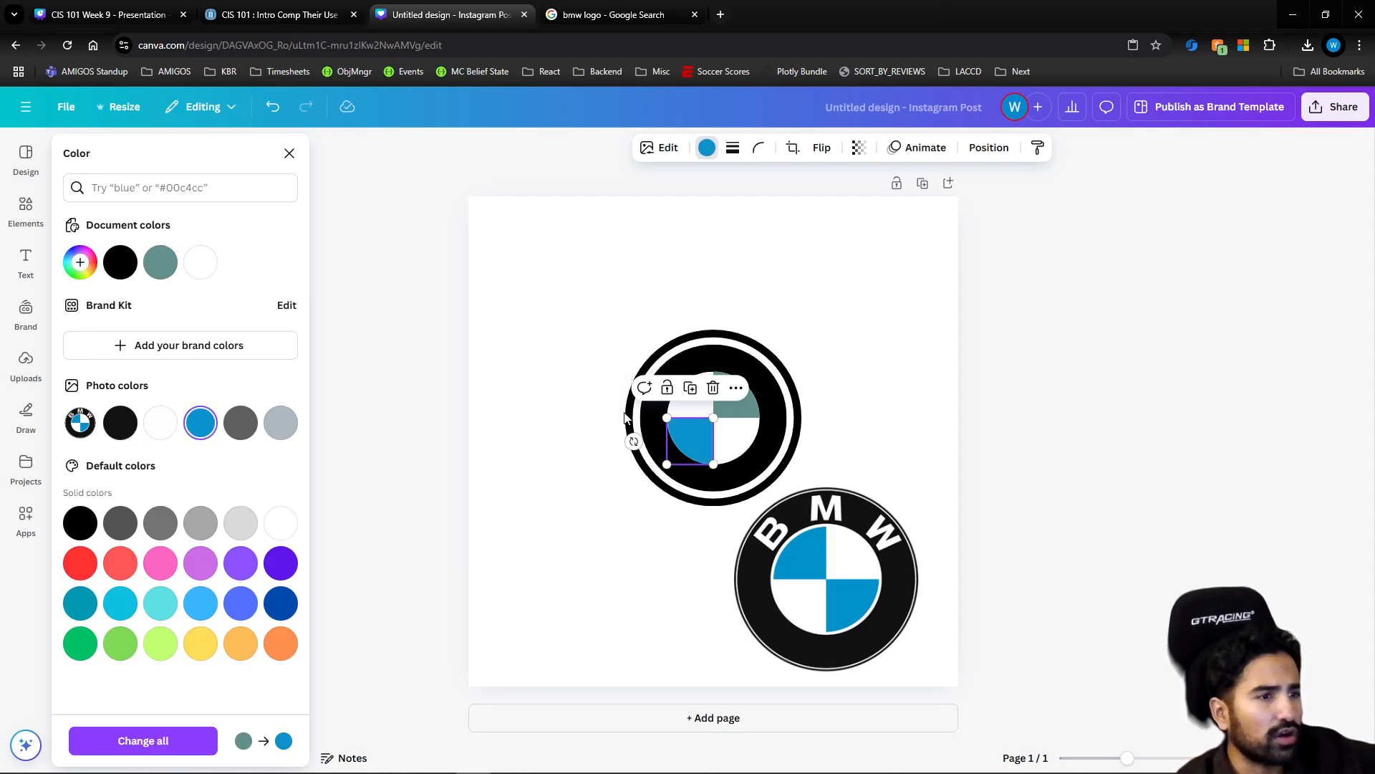
pyautogui.click(738, 406)
pyautogui.click(212, 423)
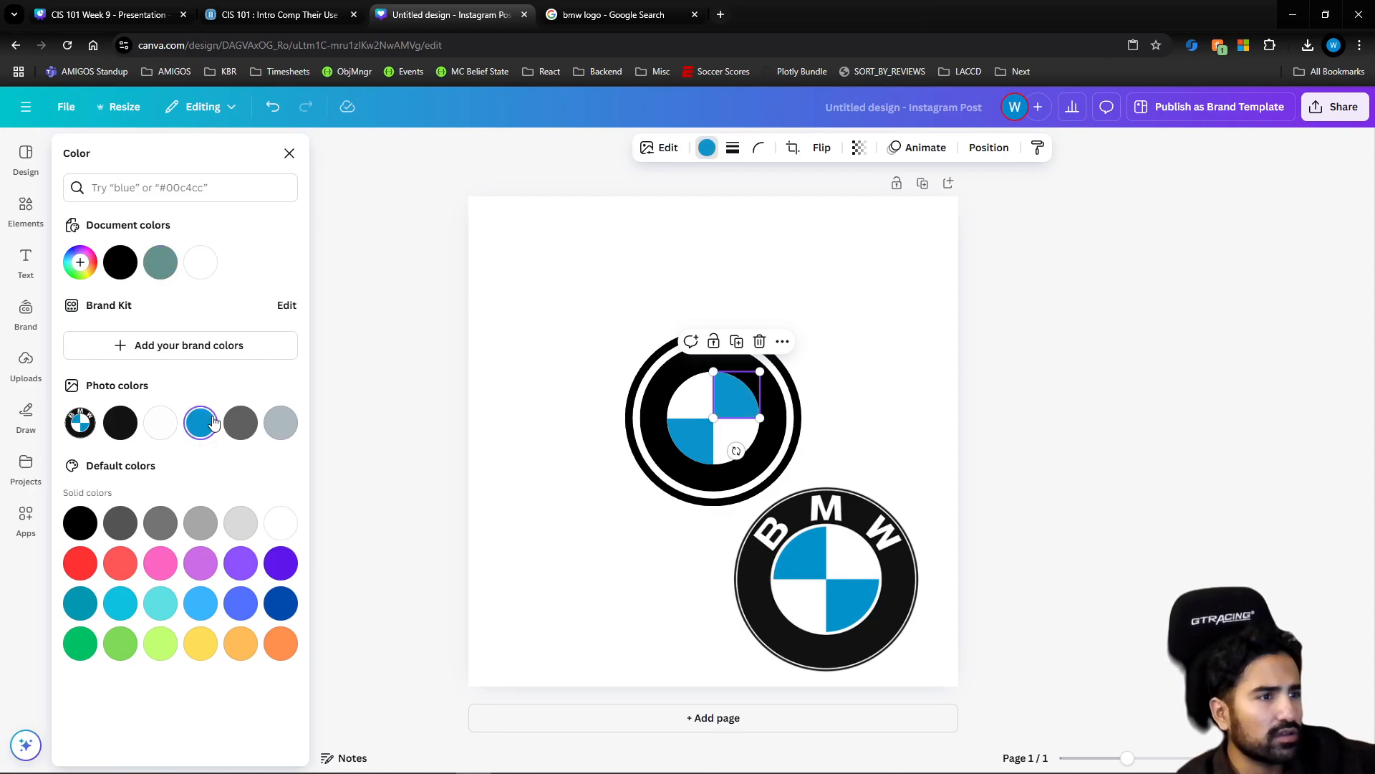
pyautogui.click(874, 435)
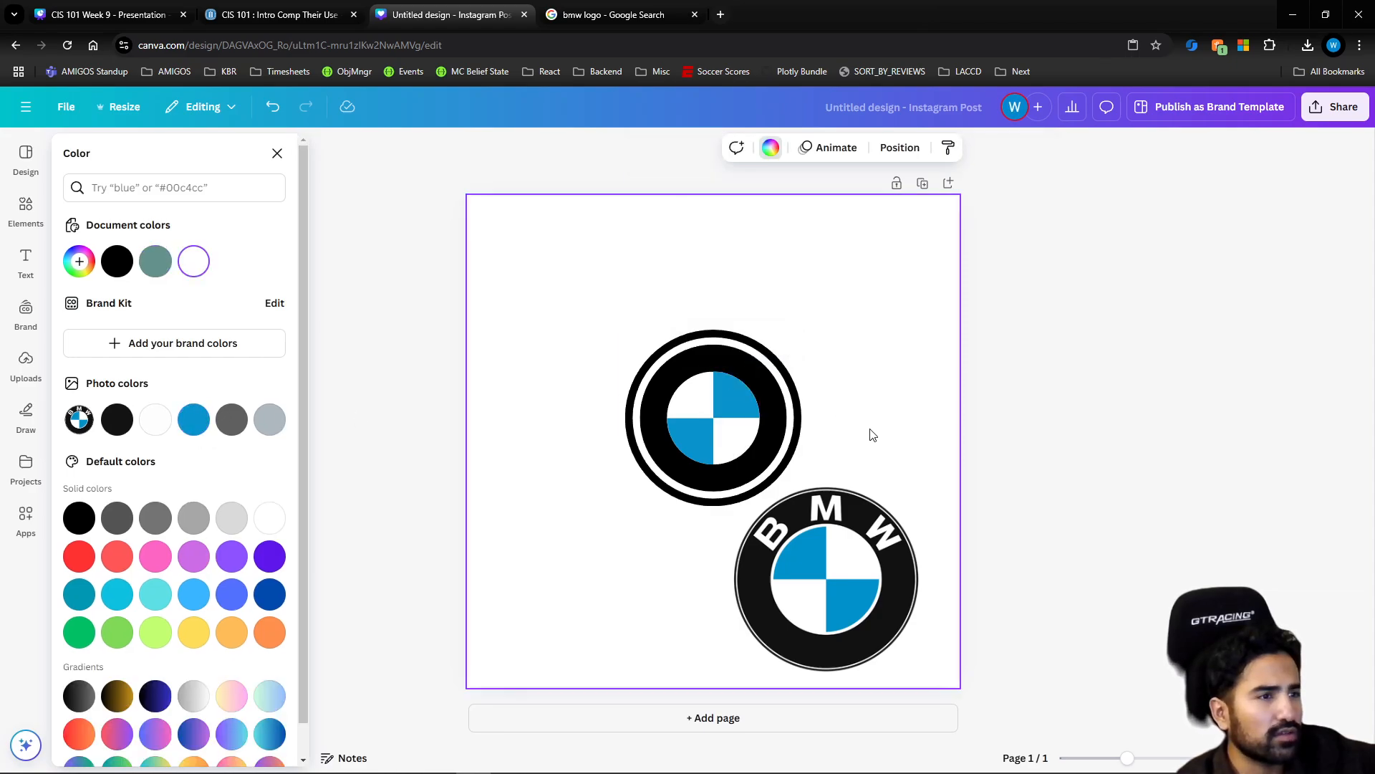
# Delete the thin outer black ring surrounding the hand-built logo
pyautogui.click(836, 490)
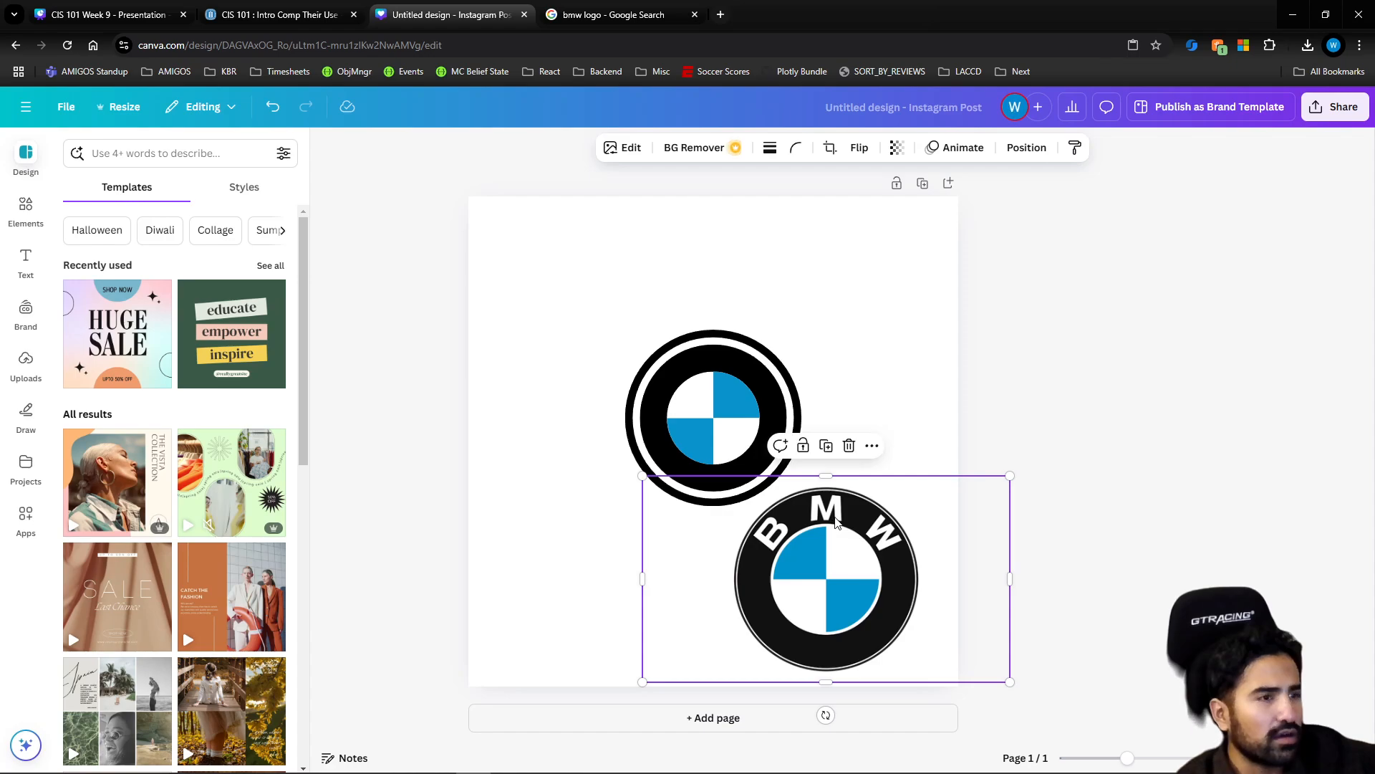
pyautogui.click(767, 364)
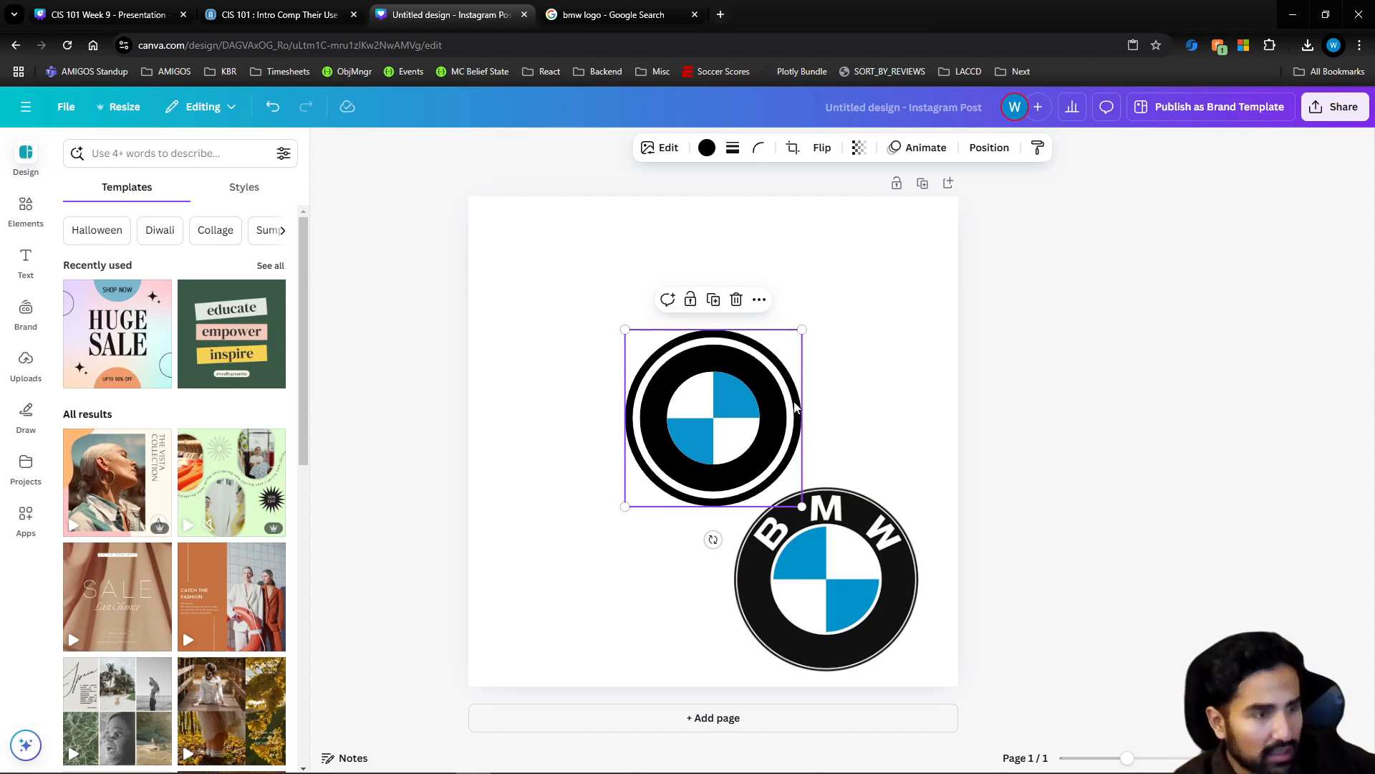
pyautogui.press('Delete')
# Enlarge the black circle around the blue and white quarters to nearly the reference logo's size
pyautogui.click(768, 389)
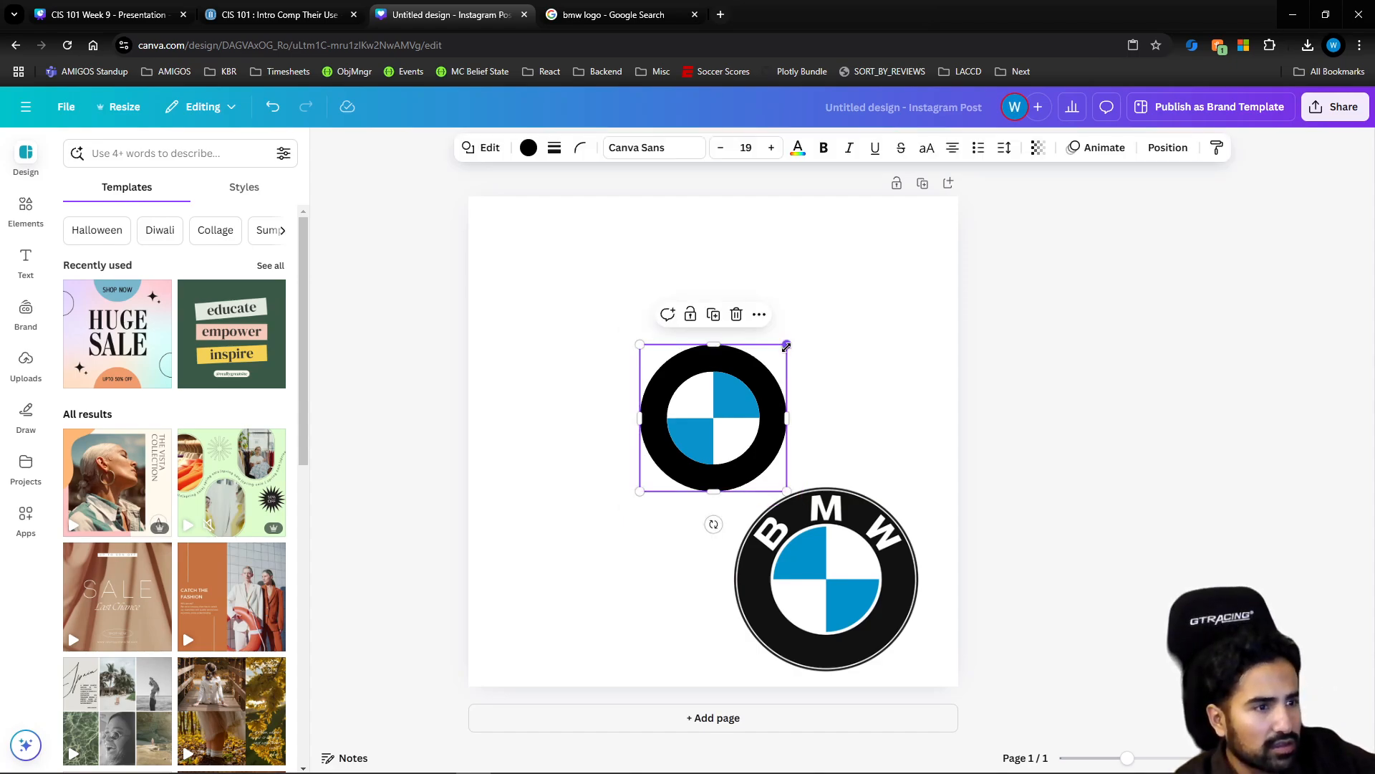
pyautogui.moveTo(787, 346); pyautogui.dragTo(772, 381)
pyautogui.click(743, 380)
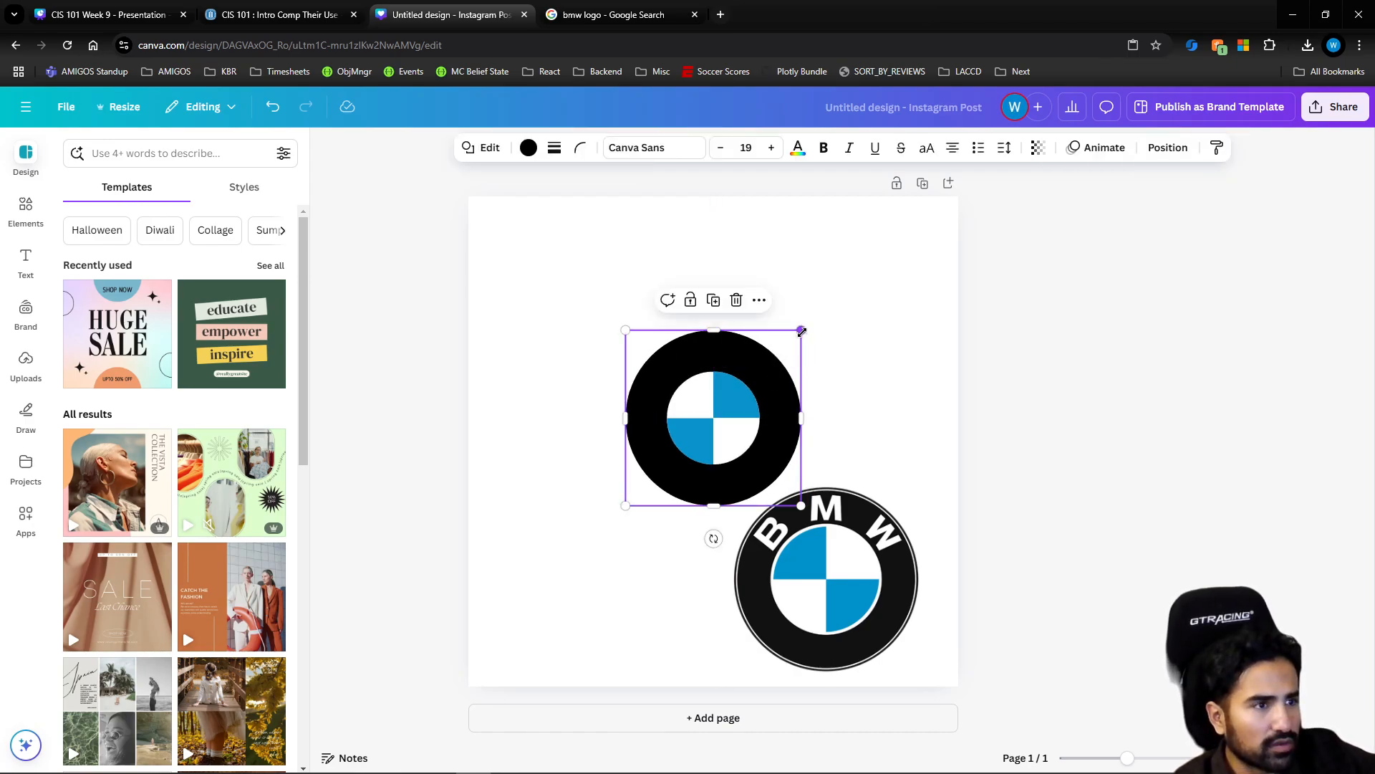
pyautogui.moveTo(802, 331); pyautogui.dragTo(779, 374)
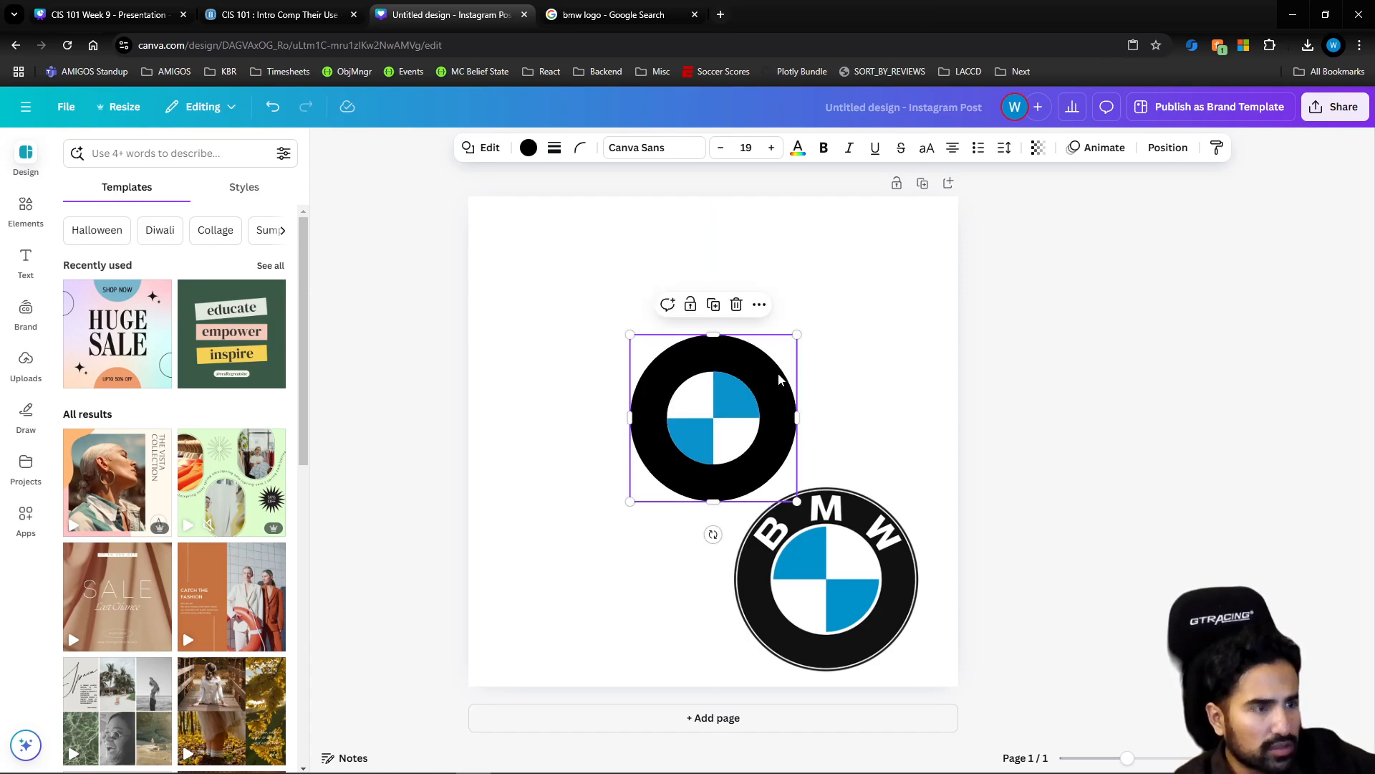
# Undo the deletion of the black circle and shrink it slightly around the white inner circle
pyautogui.press('Delete')
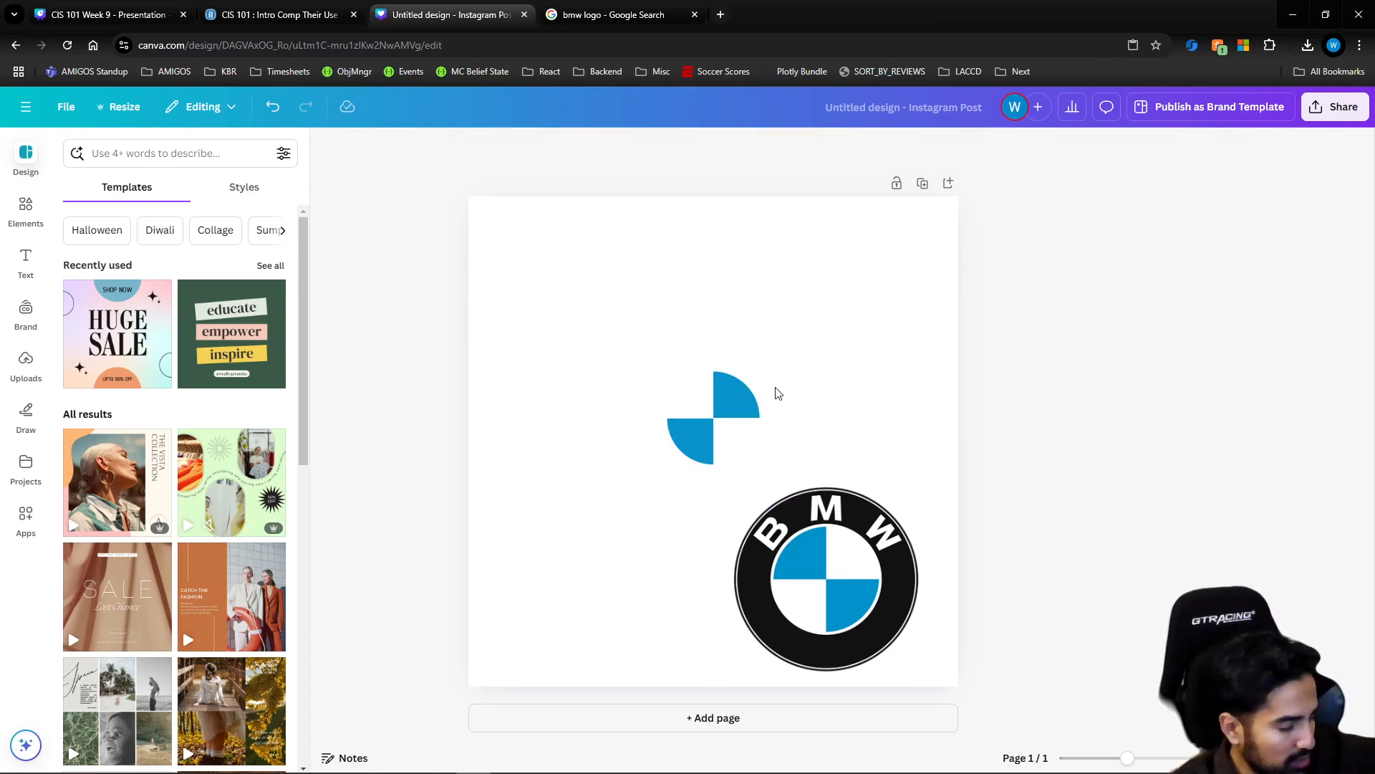
pyautogui.hotkey('ctrl', 'z')
pyautogui.click(824, 385)
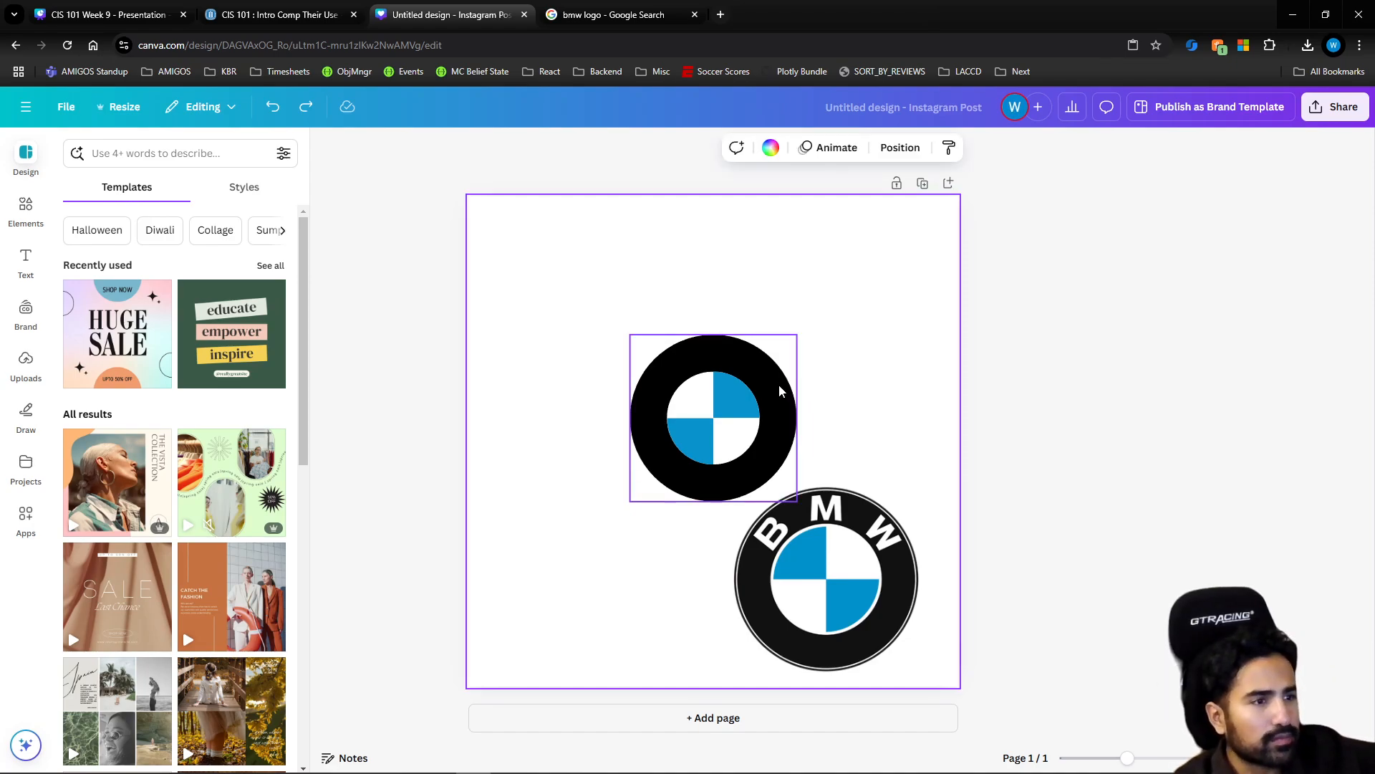
pyautogui.click(779, 384)
pyautogui.moveTo(800, 337); pyautogui.dragTo(775, 385)
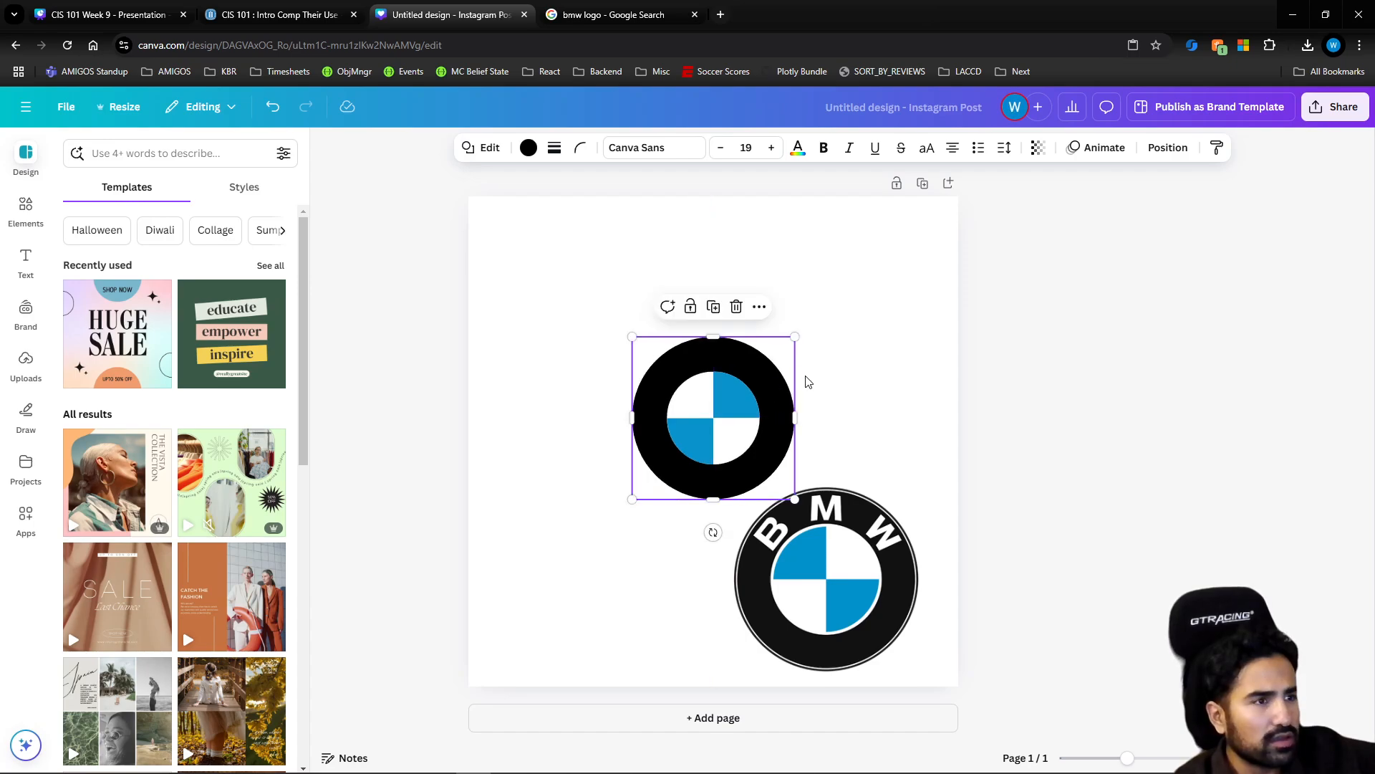
pyautogui.click(809, 381)
# Add a text box reading "BMW" in the empty area above the black circle
pyautogui.click(27, 263)
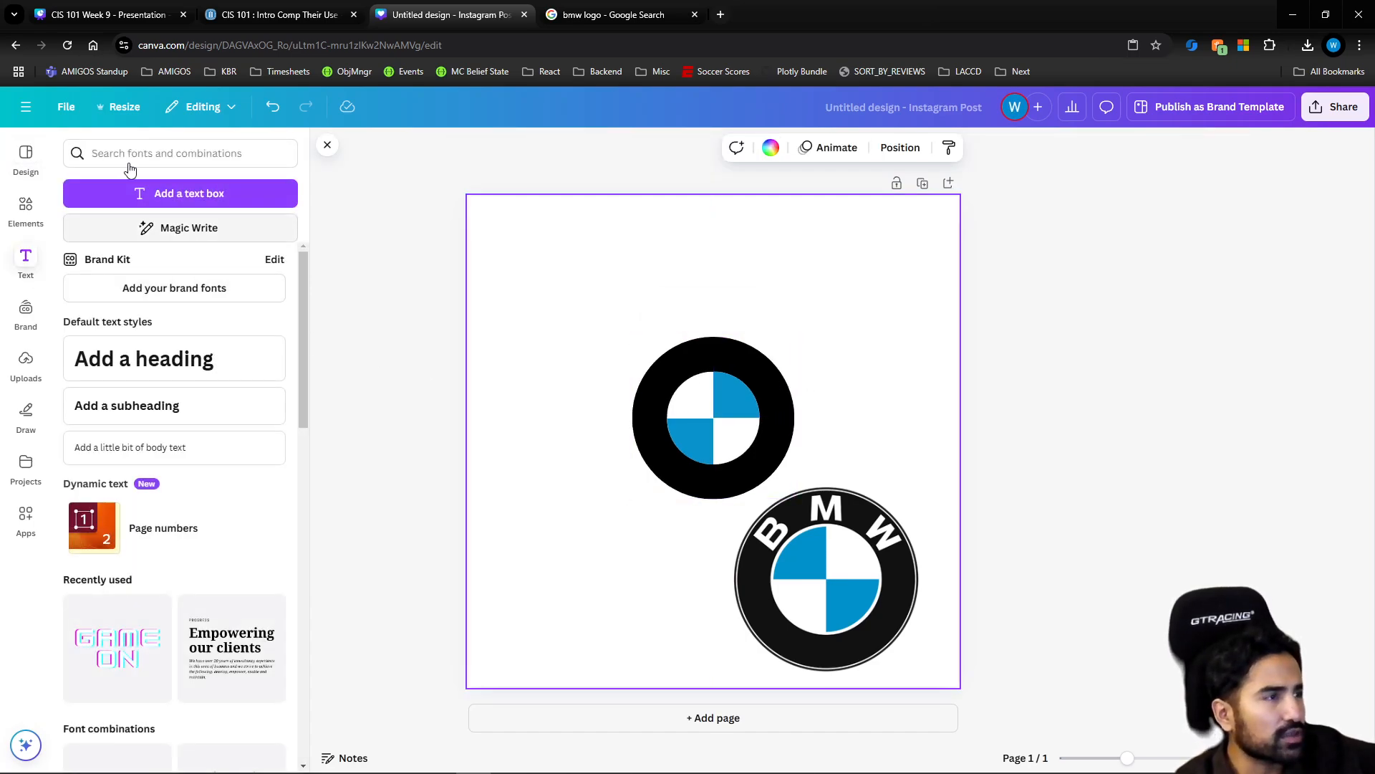
pyautogui.click(161, 195)
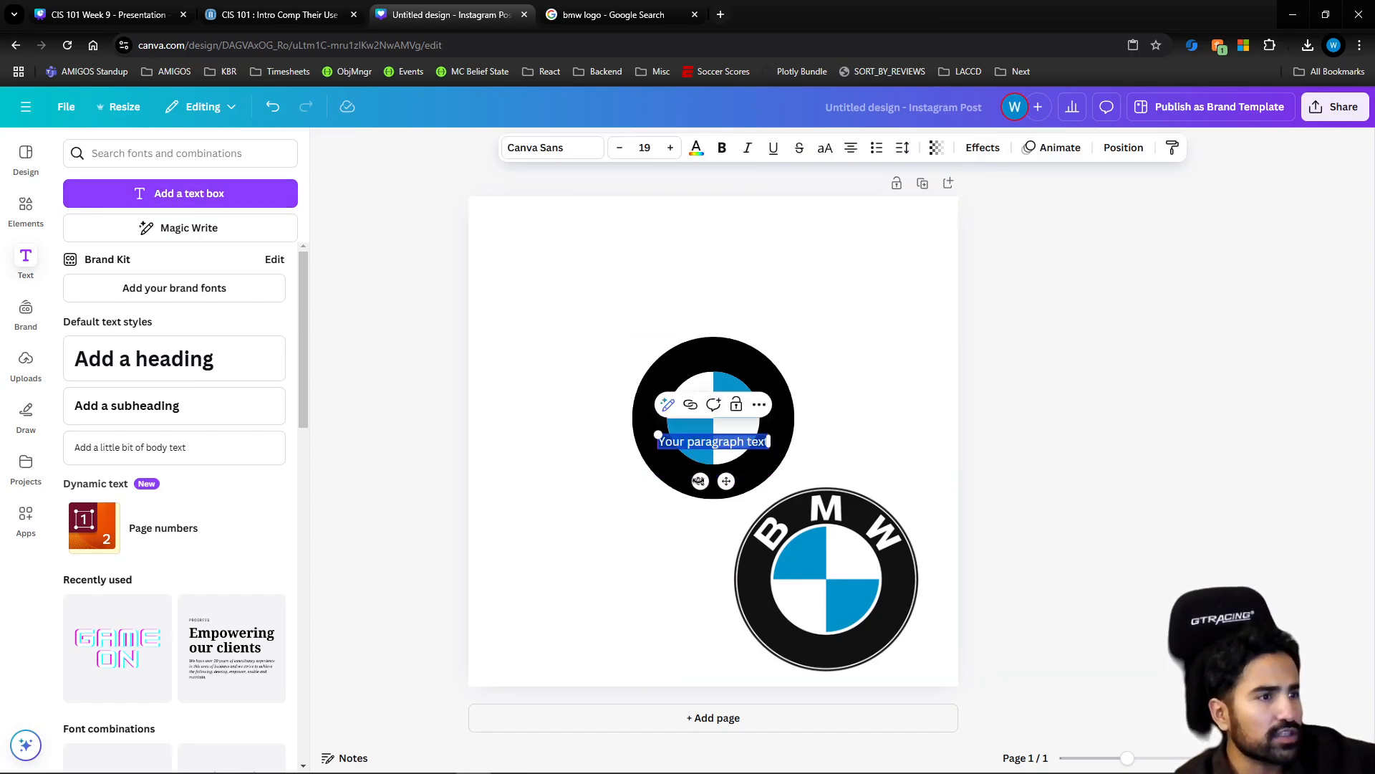
pyautogui.moveTo(727, 480); pyautogui.dragTo(632, 328)
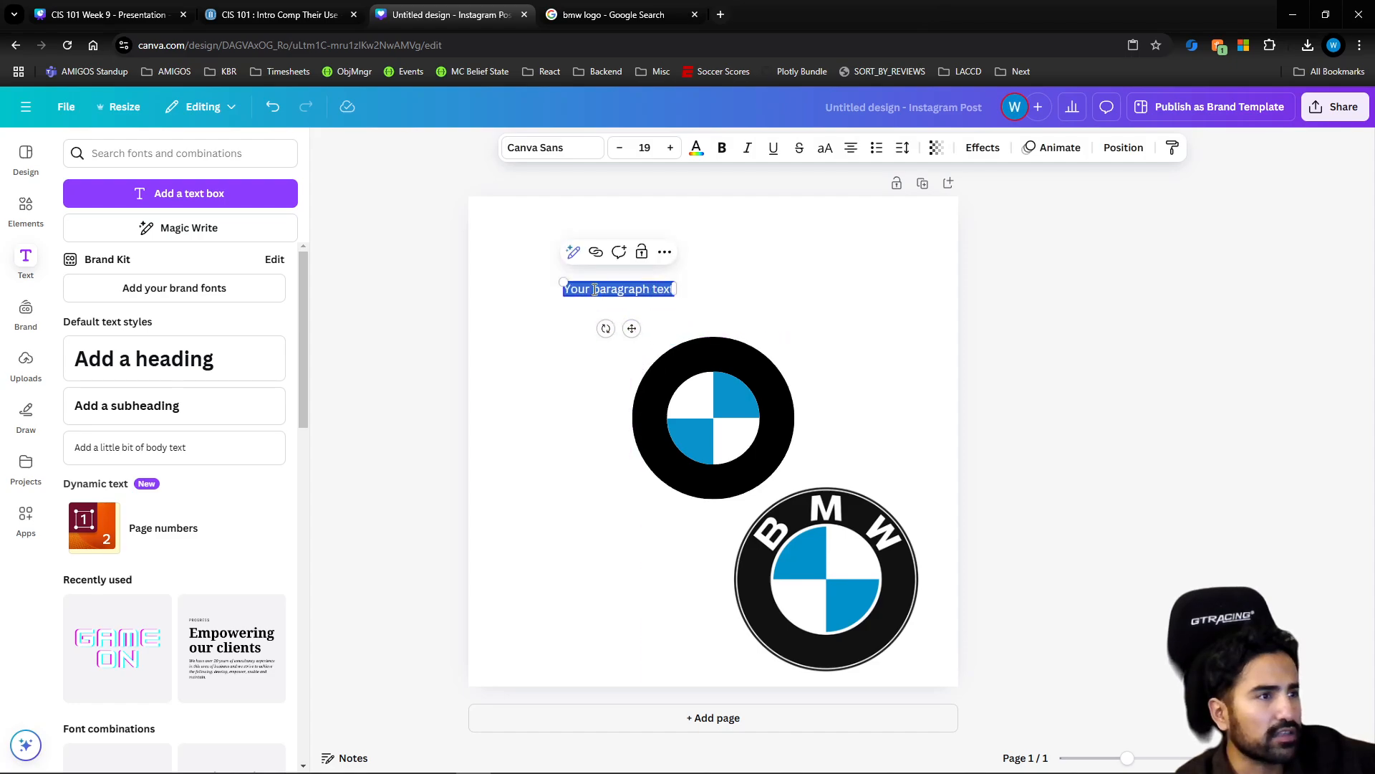
pyautogui.write('BMW')
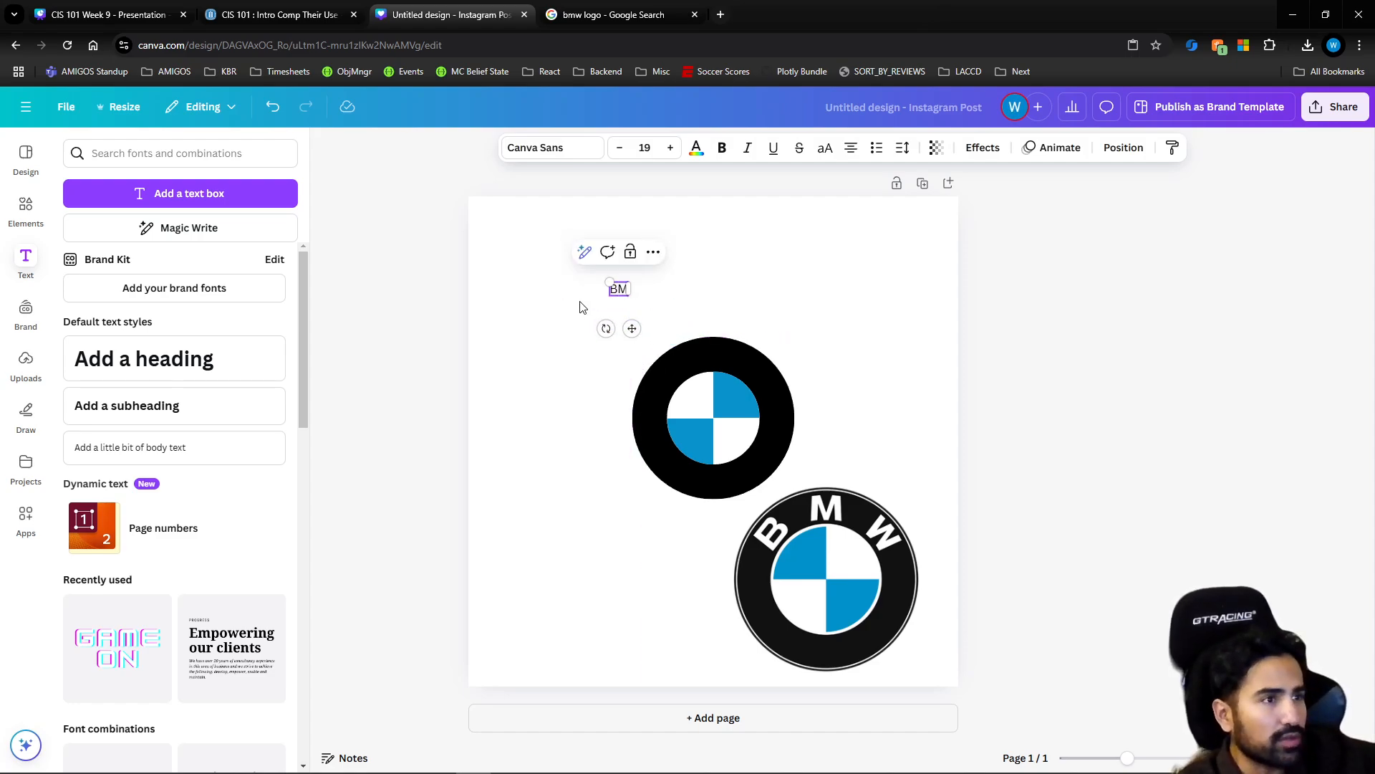
# Try the Inter font on the BMW text, settle on Cooper Hewitt and make it bold
pyautogui.doubleClick(623, 290)
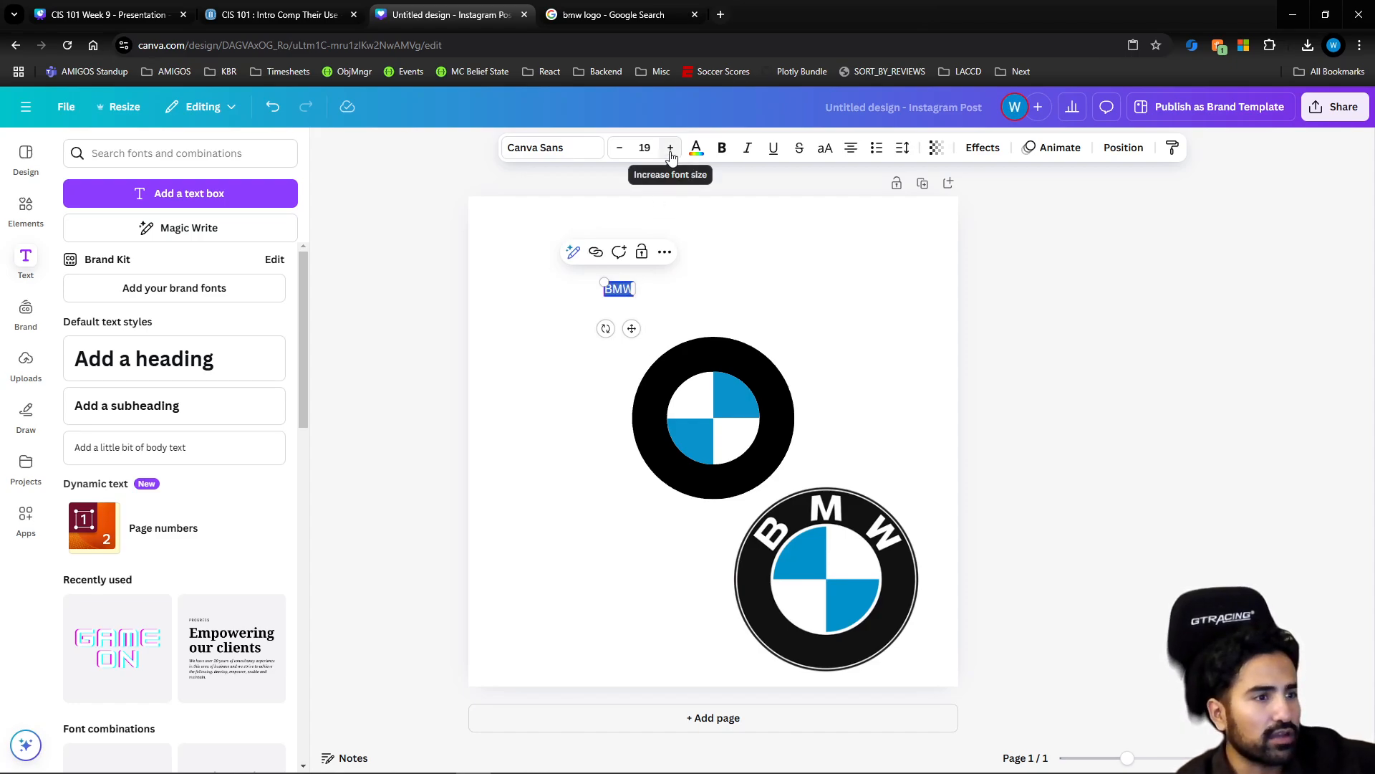
pyautogui.click(566, 148)
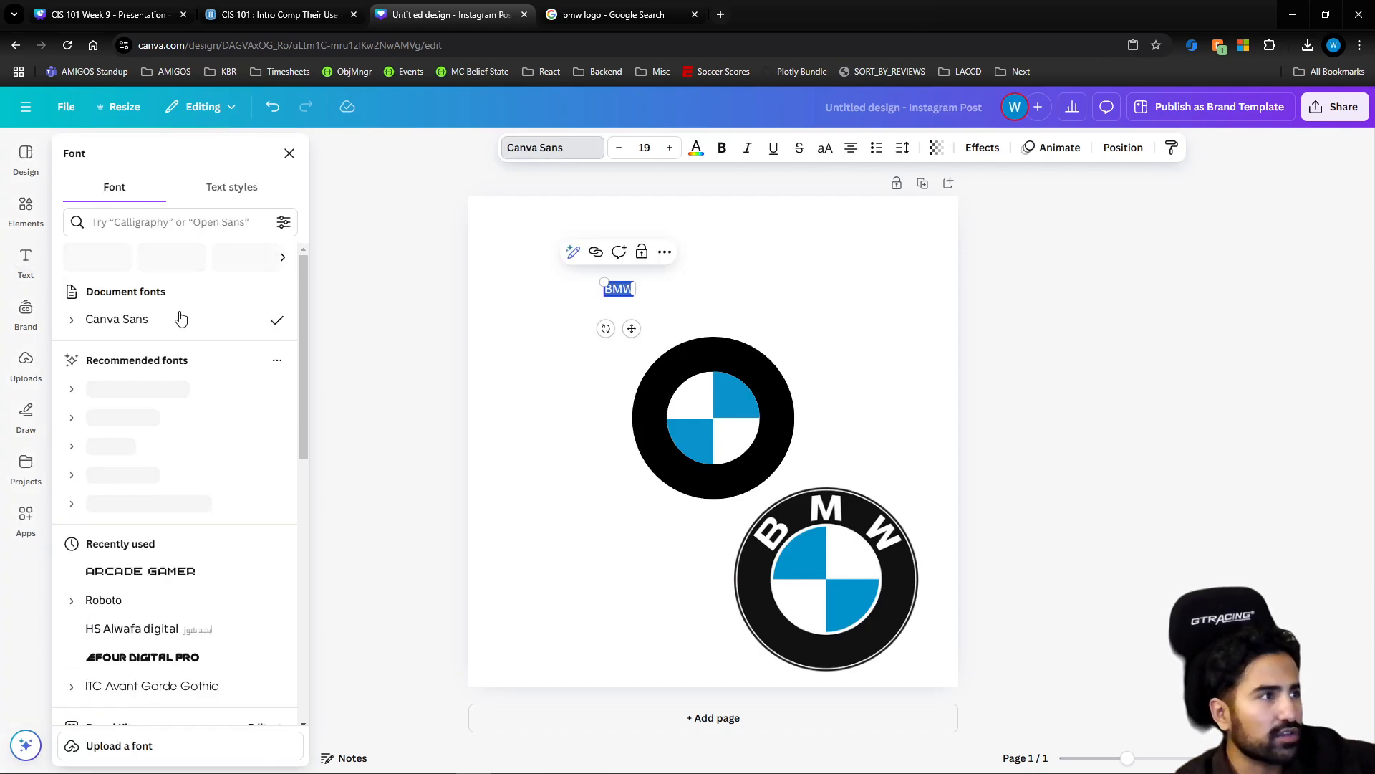
pyautogui.scroll(-1, 158, 406)
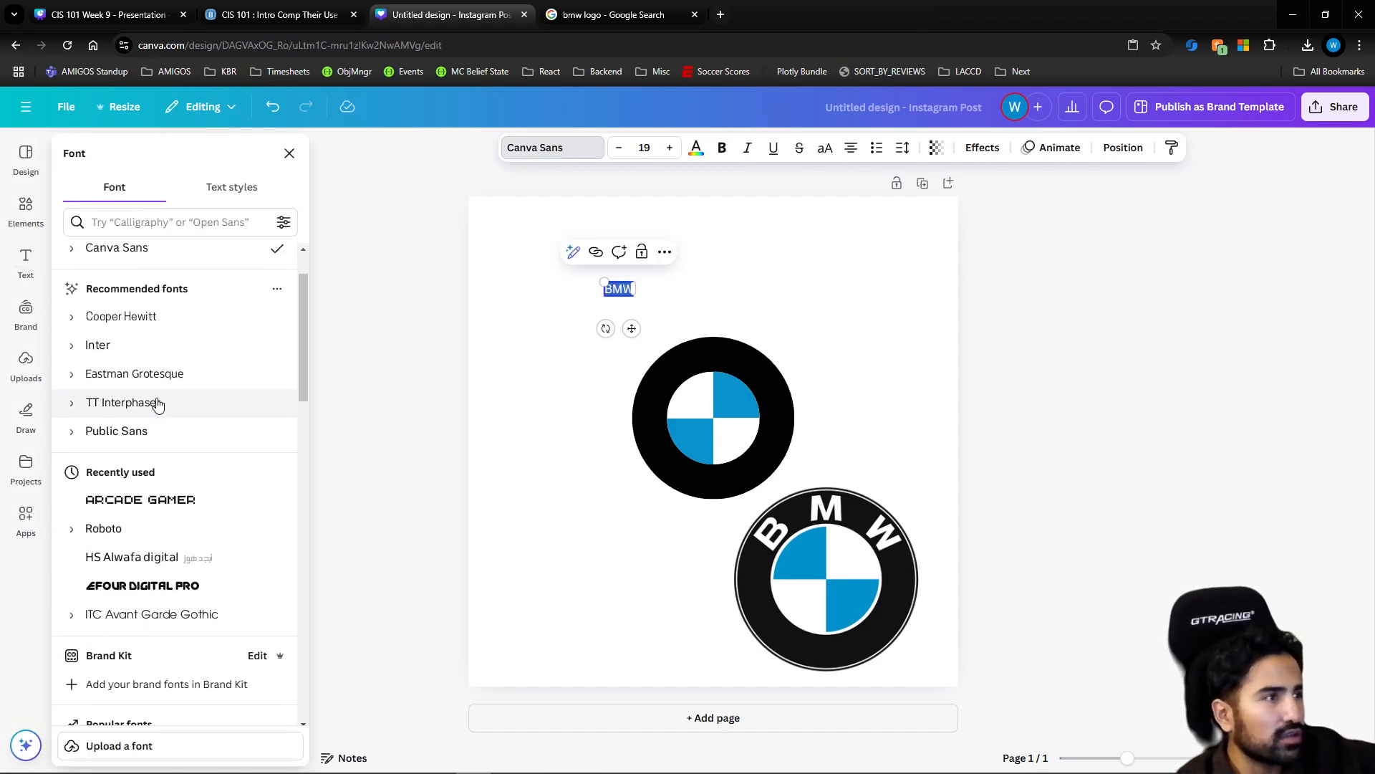
pyautogui.click(151, 351)
pyautogui.scroll(-2, 156, 402)
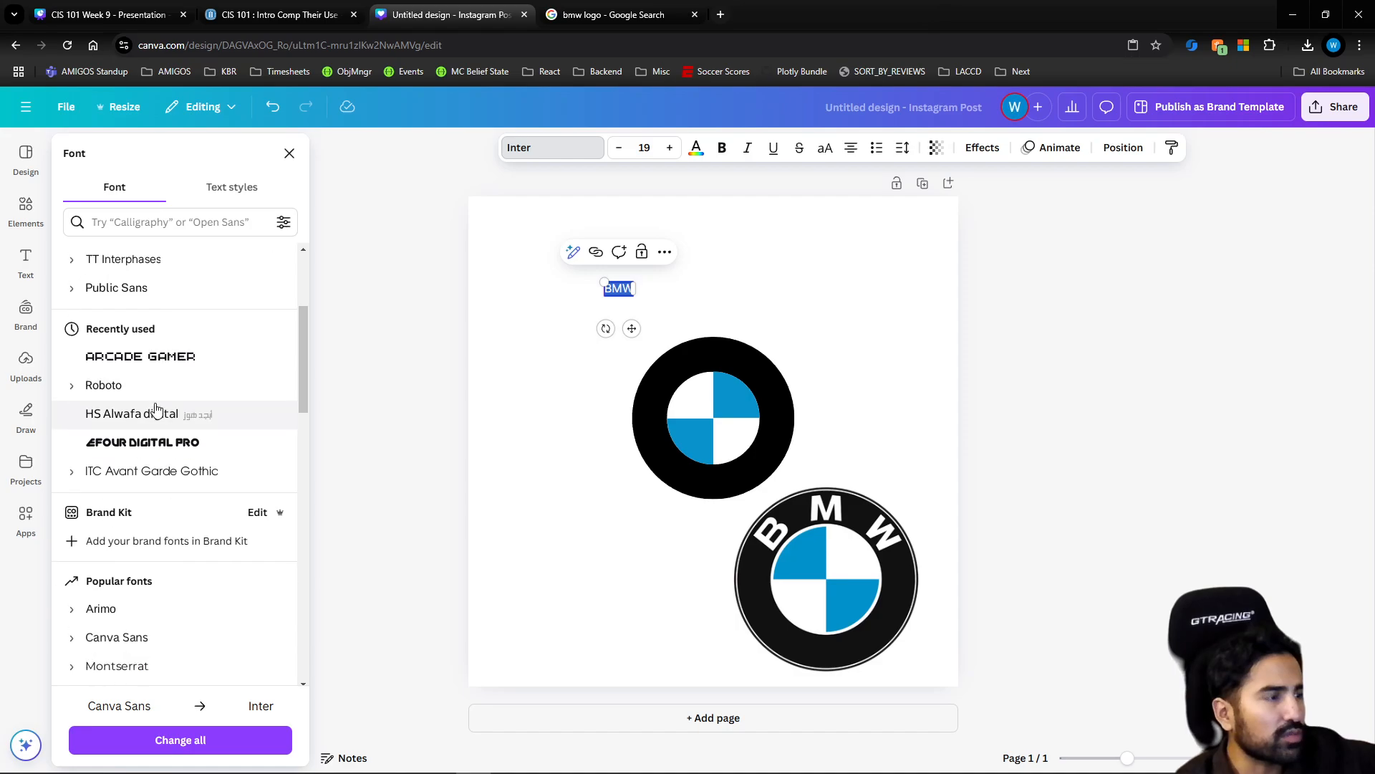
pyautogui.scroll(2, 157, 407)
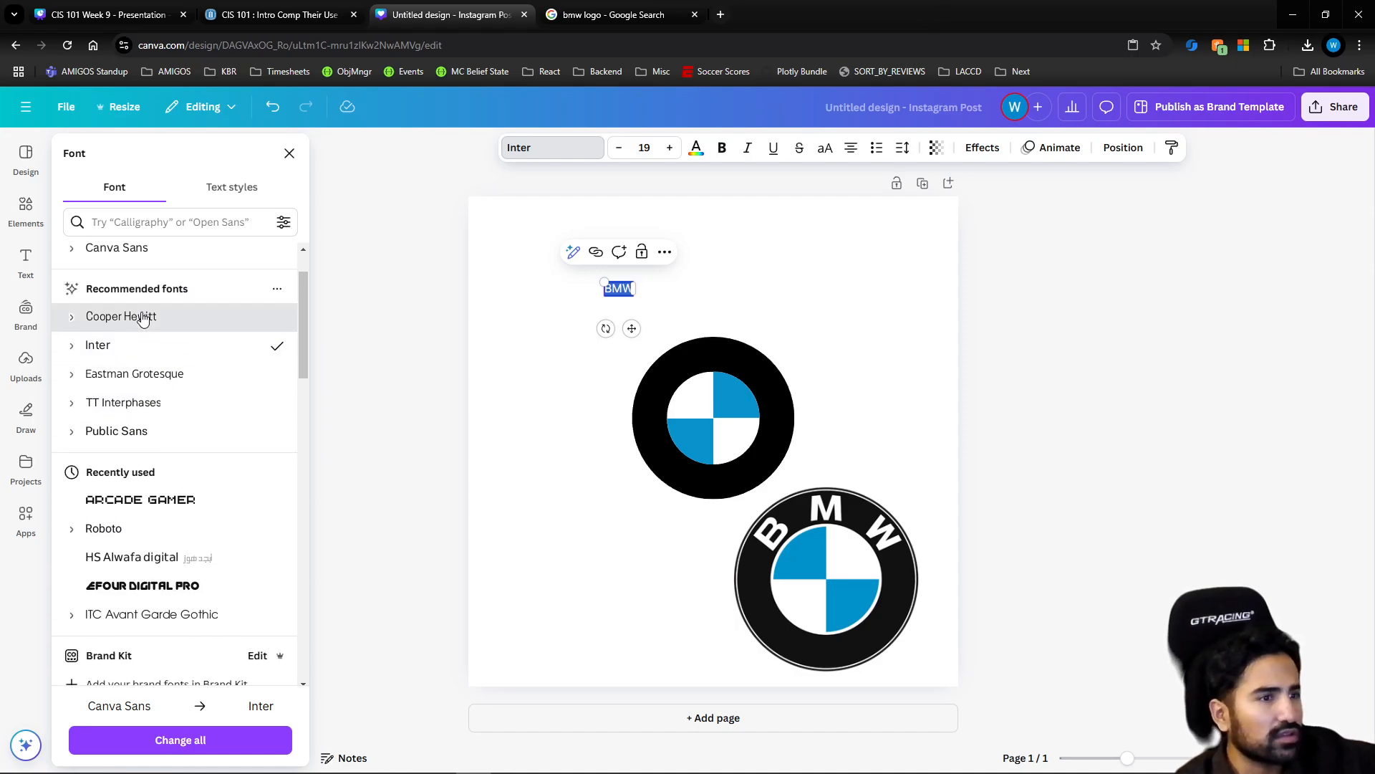
pyautogui.click(258, 316)
pyautogui.click(723, 152)
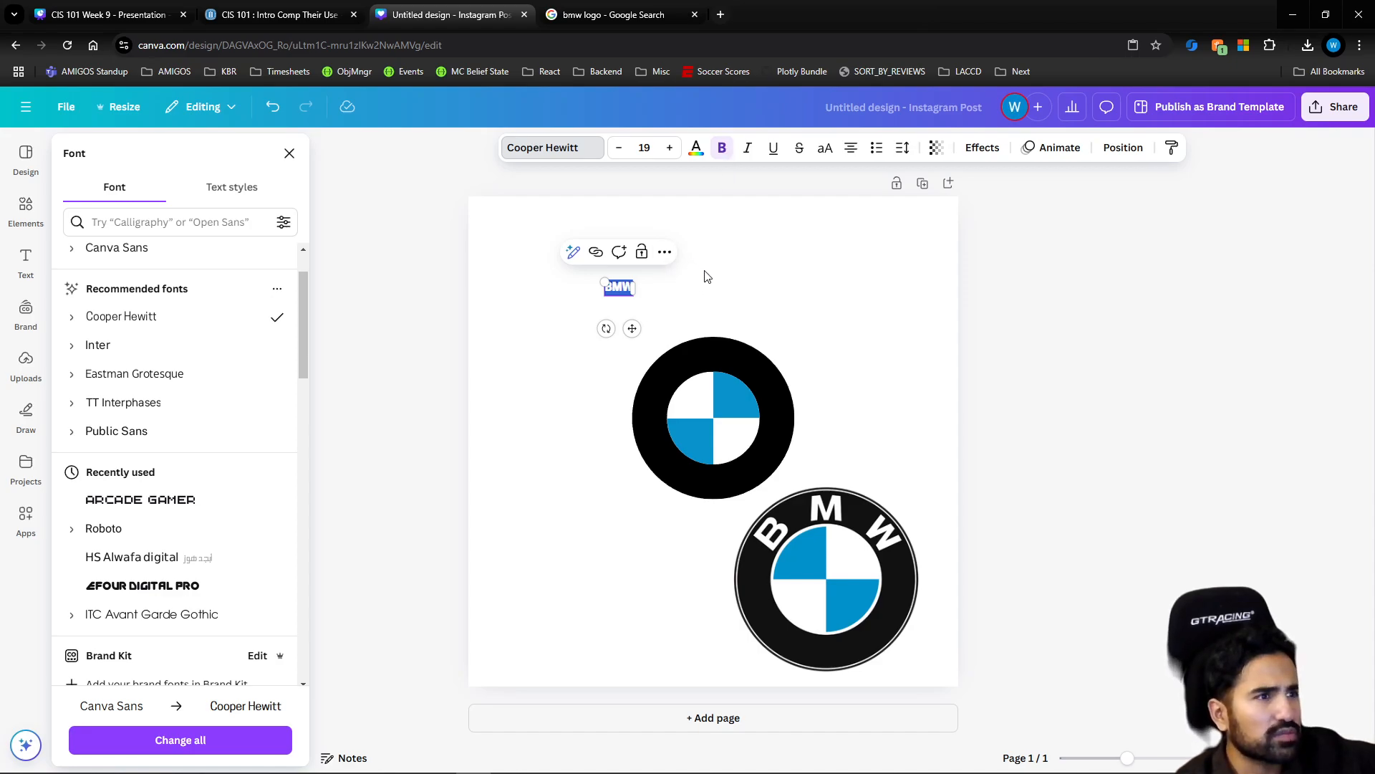
# Increase the BMW text's font size to 60
pyautogui.click(670, 147)
pyautogui.click(670, 147)
pyautogui.click(670, 148)
pyautogui.click(670, 147)
pyautogui.click(670, 147)
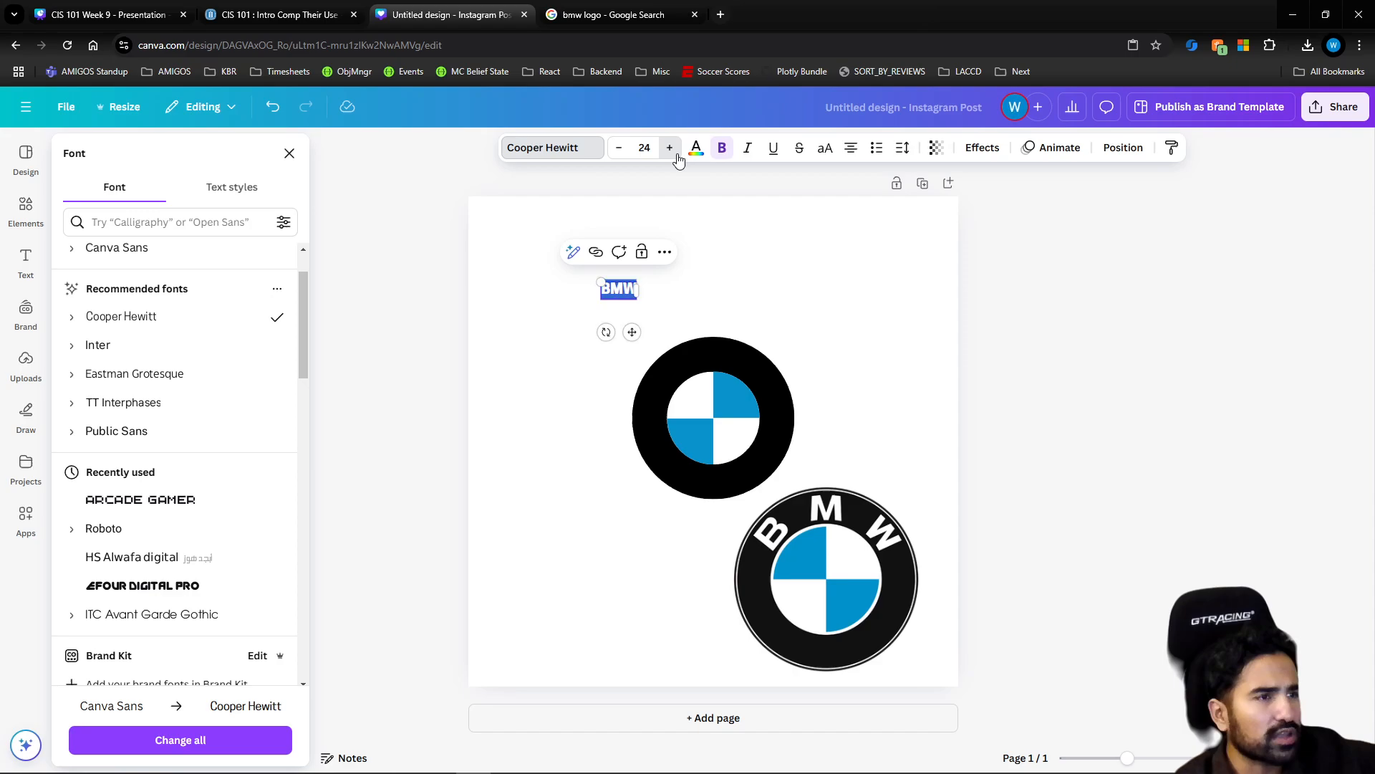
pyautogui.click(670, 147)
pyautogui.click(670, 147)
pyautogui.doubleClick(670, 147)
pyautogui.click(670, 148)
pyautogui.doubleClick(670, 148)
pyautogui.doubleClick(670, 148)
pyautogui.click(670, 148)
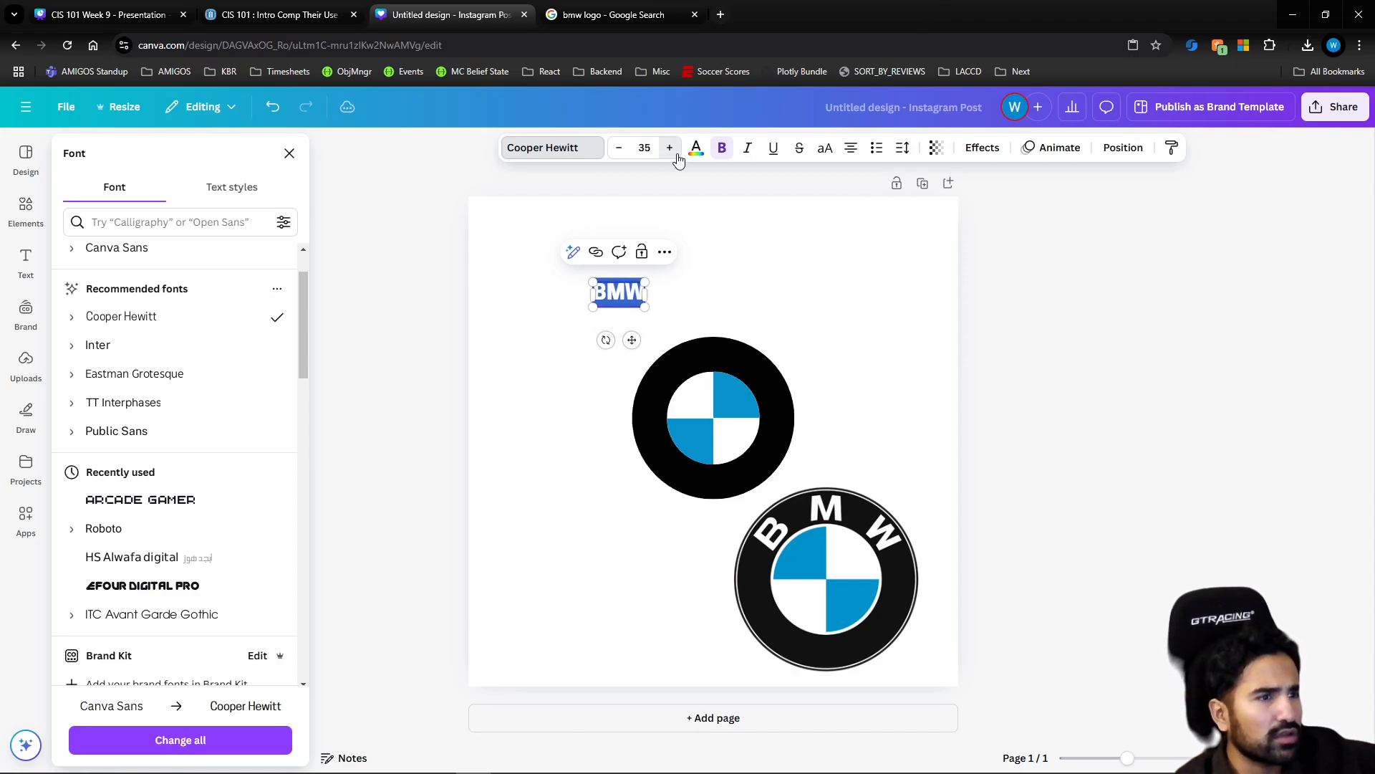
pyautogui.doubleClick(670, 148)
pyautogui.doubleClick(670, 147)
pyautogui.tripleClick(669, 148)
pyautogui.doubleClick(670, 147)
pyautogui.tripleClick(670, 148)
pyautogui.doubleClick(670, 148)
pyautogui.tripleClick(670, 147)
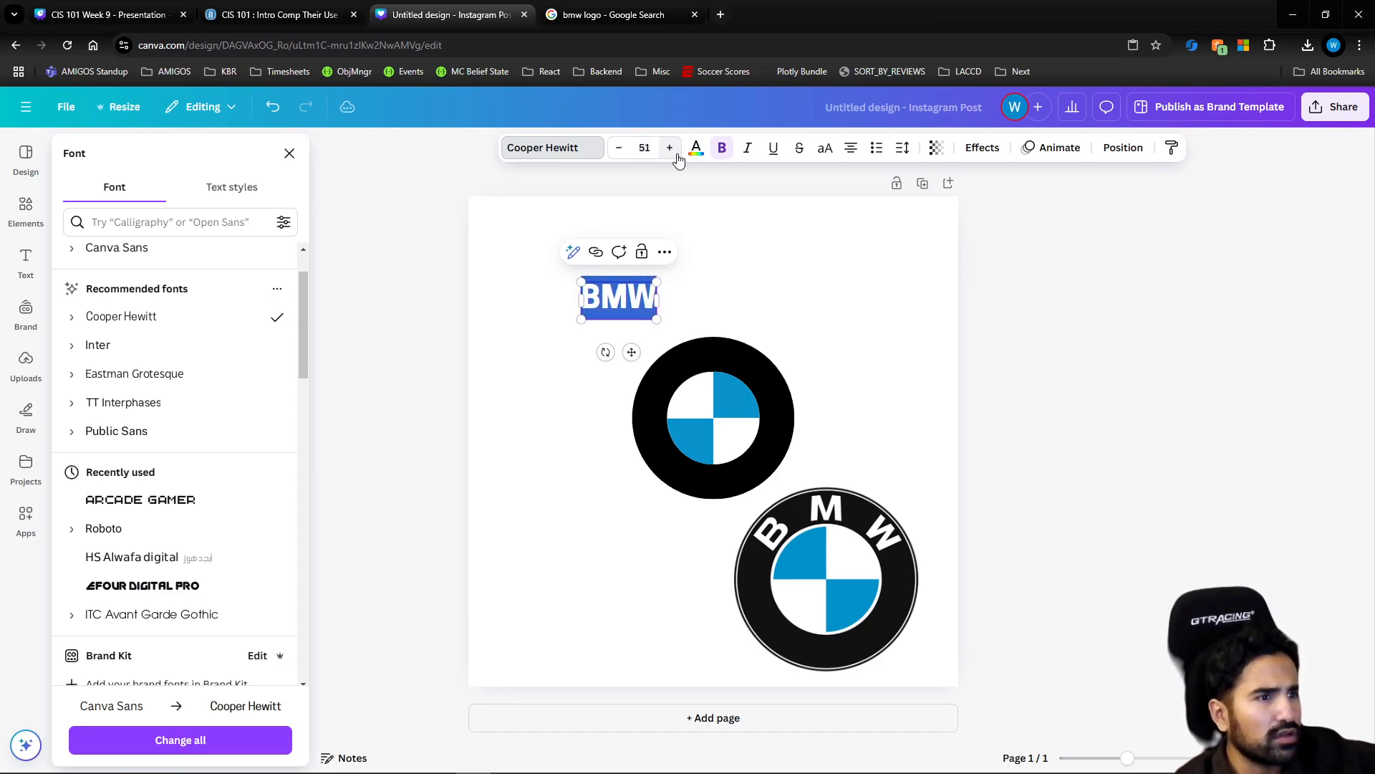
pyautogui.doubleClick(670, 147)
pyautogui.tripleClick(669, 147)
pyautogui.tripleClick(670, 147)
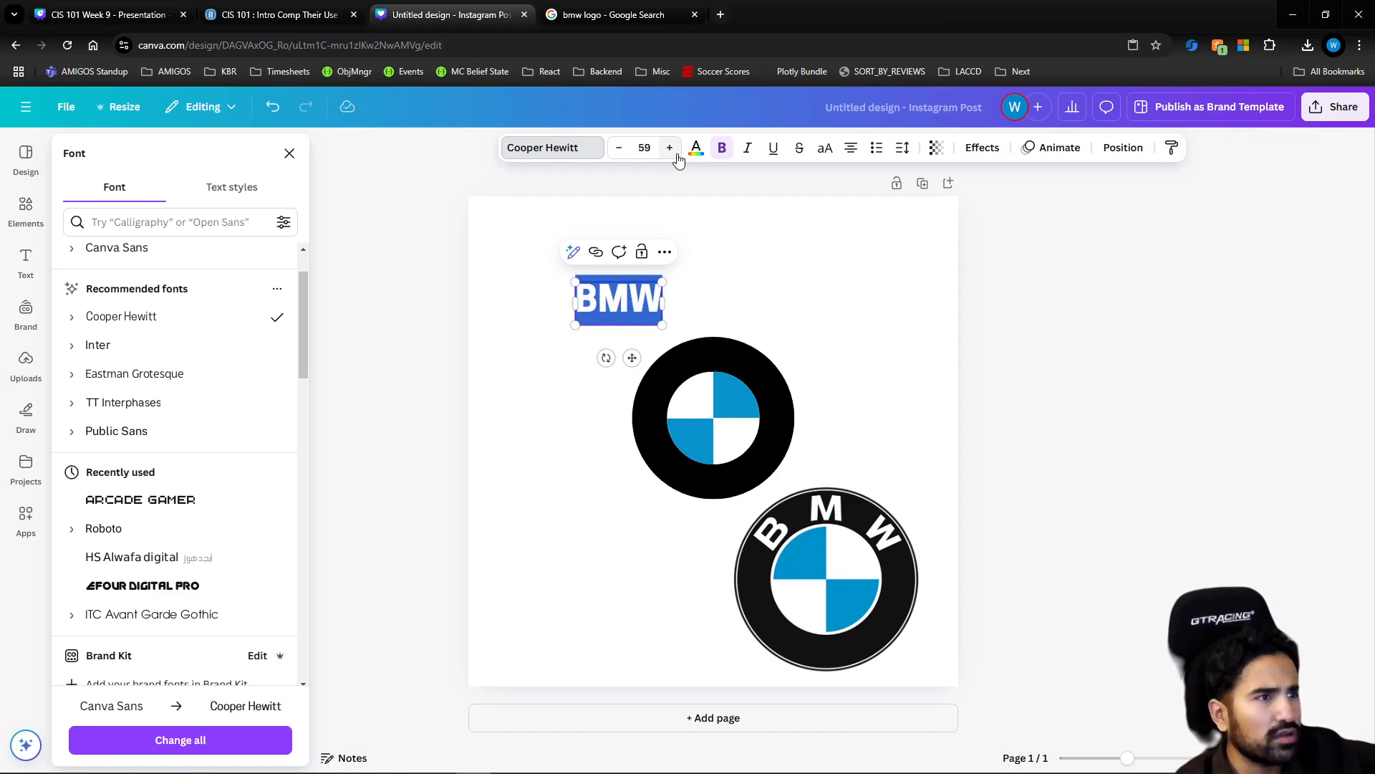
pyautogui.click(673, 150)
# Find the Horizon font among the popular fonts and apply it to the BMW text
pyautogui.scroll(-5, 167, 412)
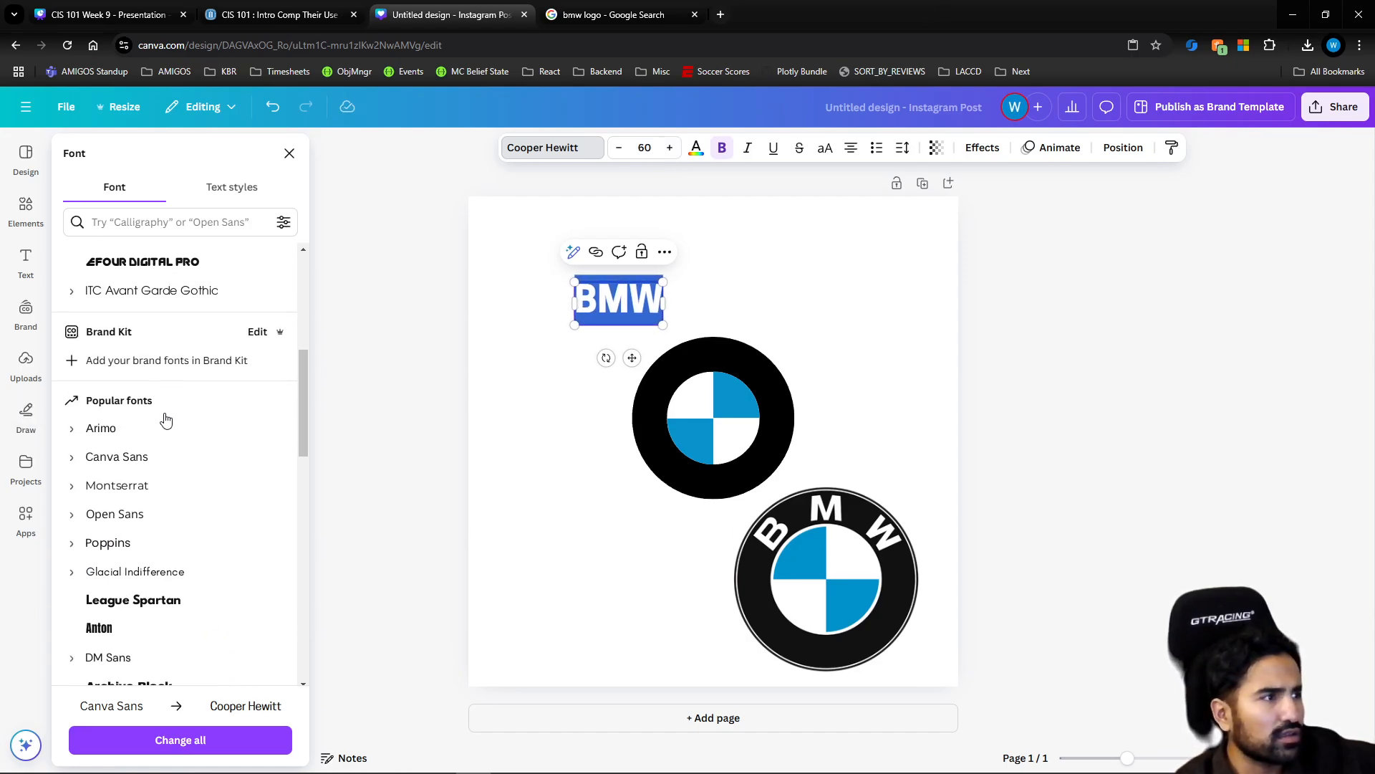
pyautogui.scroll(-5, 164, 433)
pyautogui.scroll(-3, 154, 471)
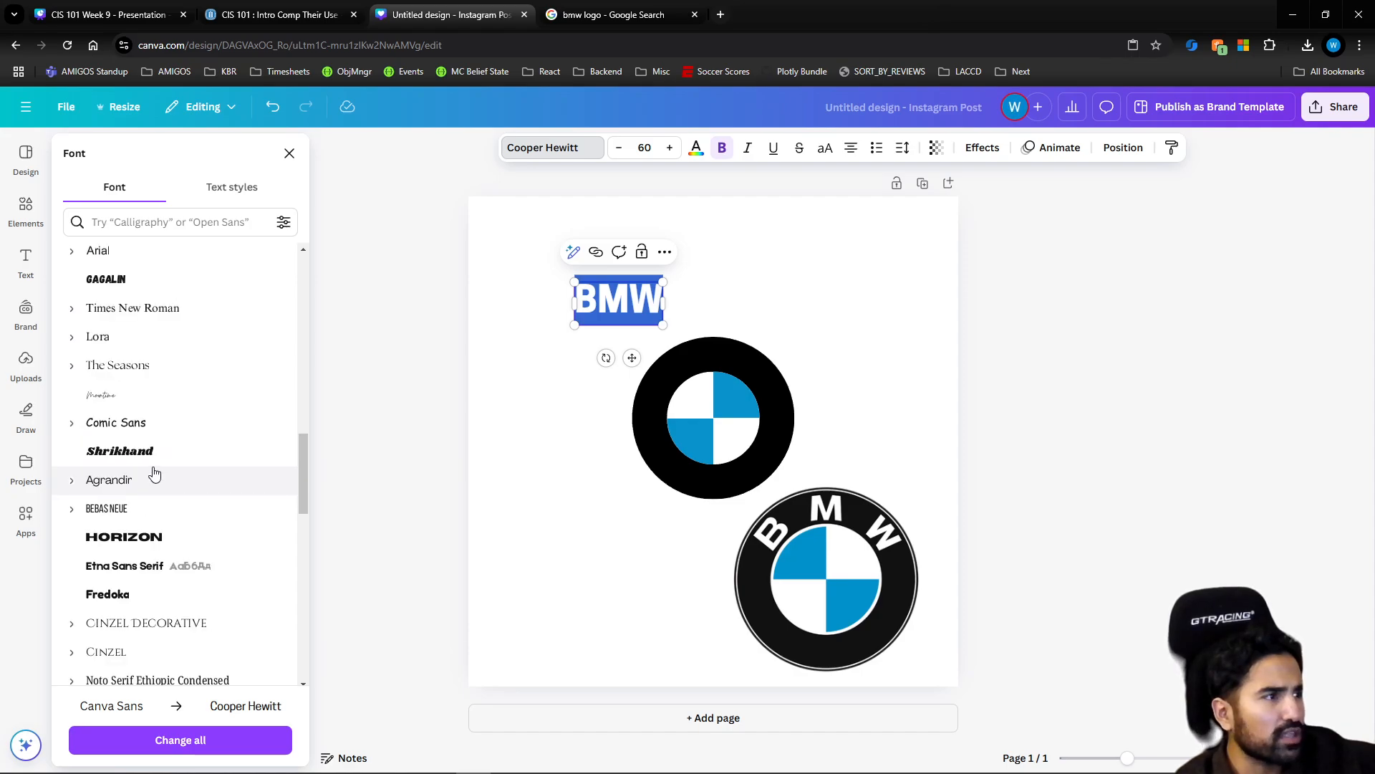
pyautogui.click(161, 536)
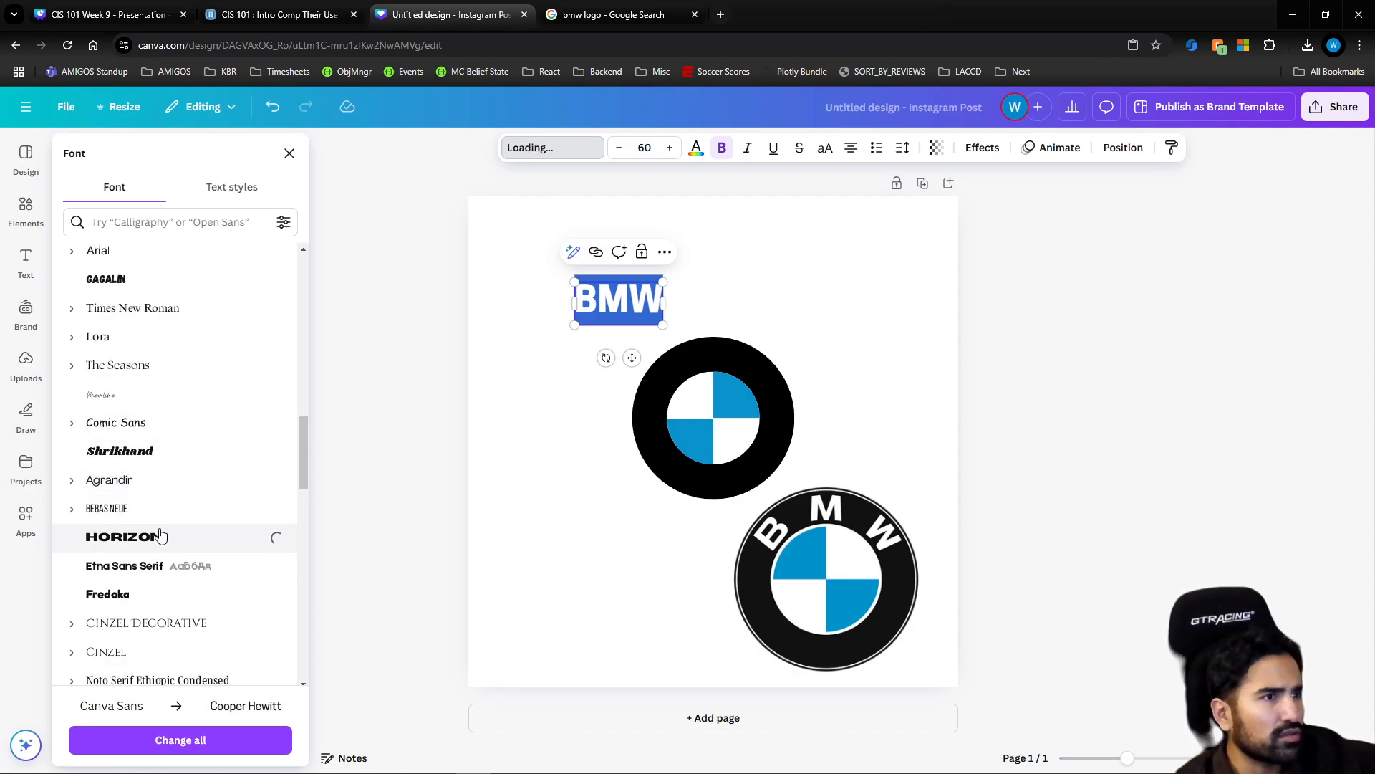
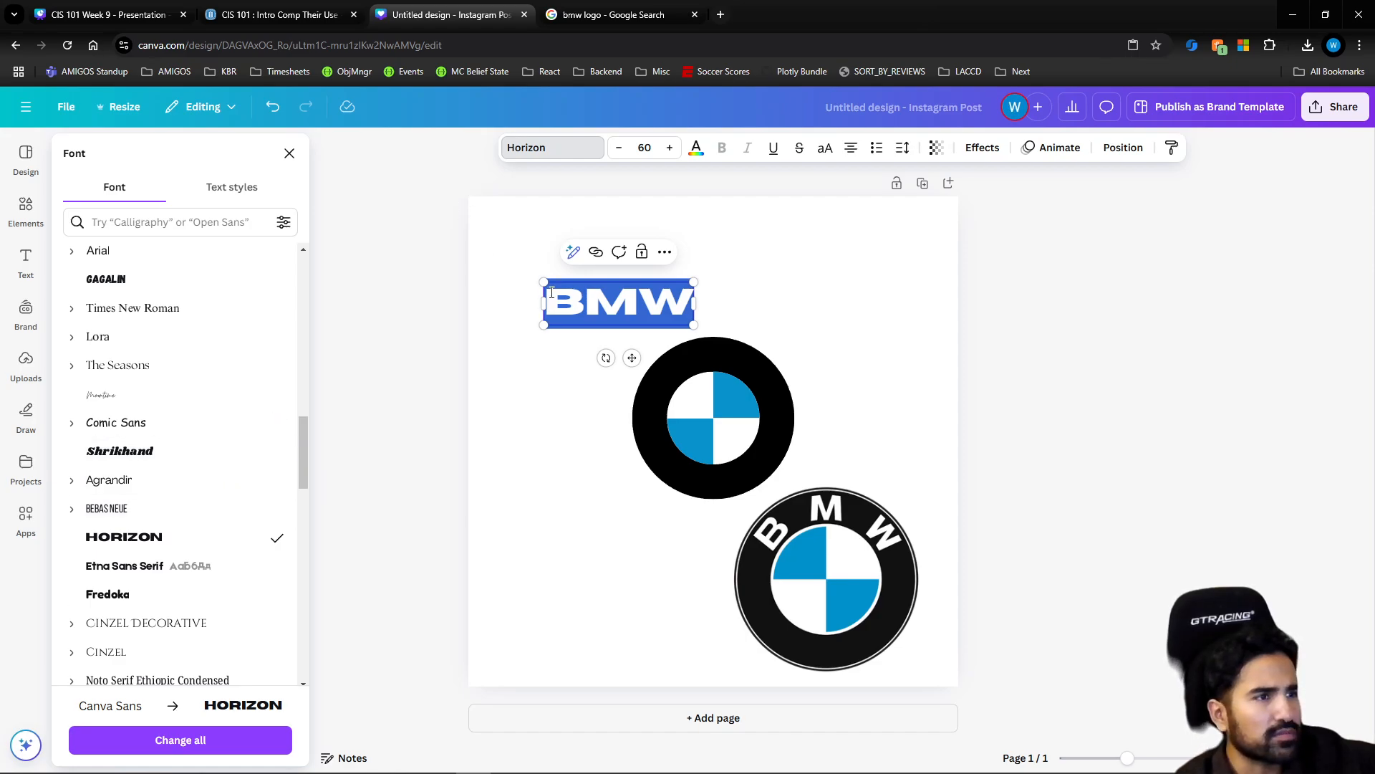
# Move the BMW text across so that it sits directly above the black circle
pyautogui.click(251, 192)
pyautogui.click(146, 192)
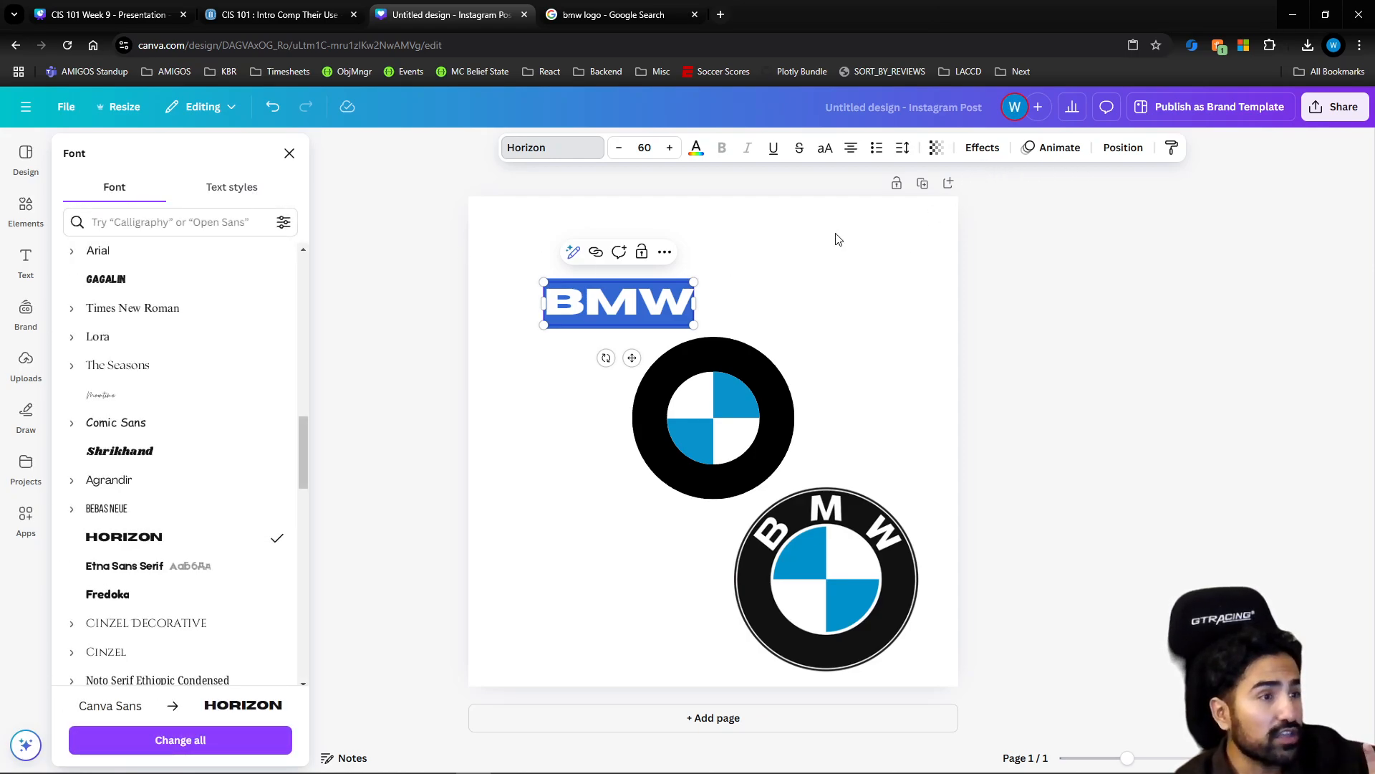
pyautogui.click(829, 278)
pyautogui.moveTo(656, 295); pyautogui.dragTo(768, 293)
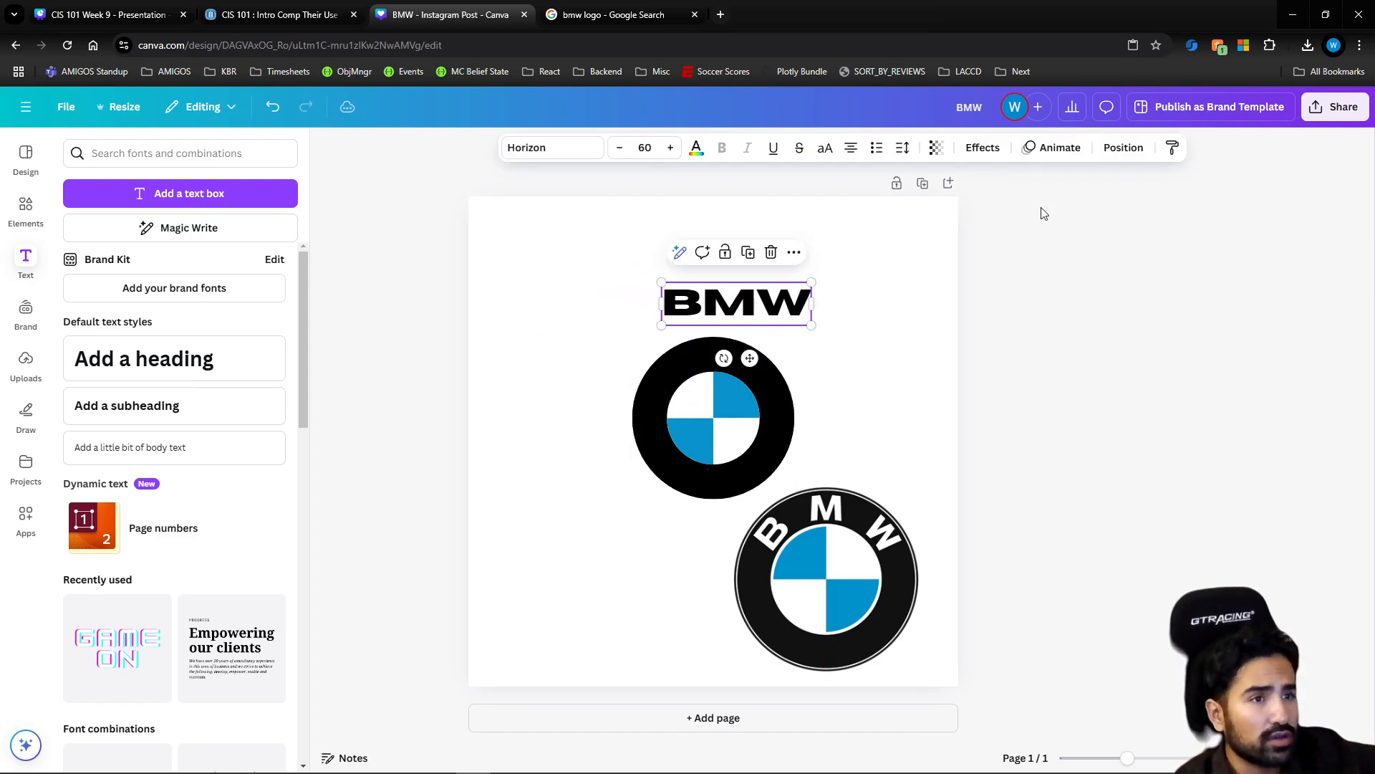
# Try the Neon effect on the BMW text, restore its style to None and give it the Curve shape
pyautogui.click(1123, 149)
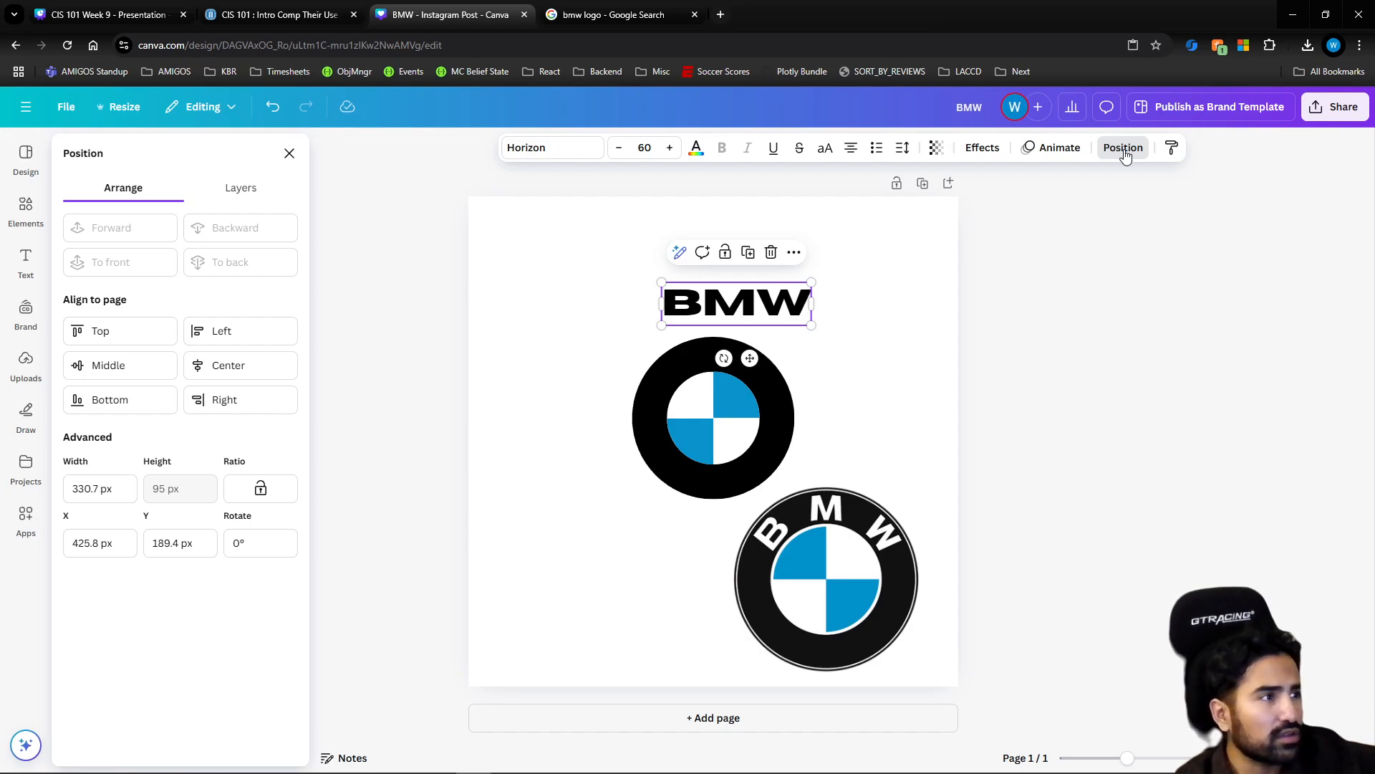
pyautogui.click(982, 149)
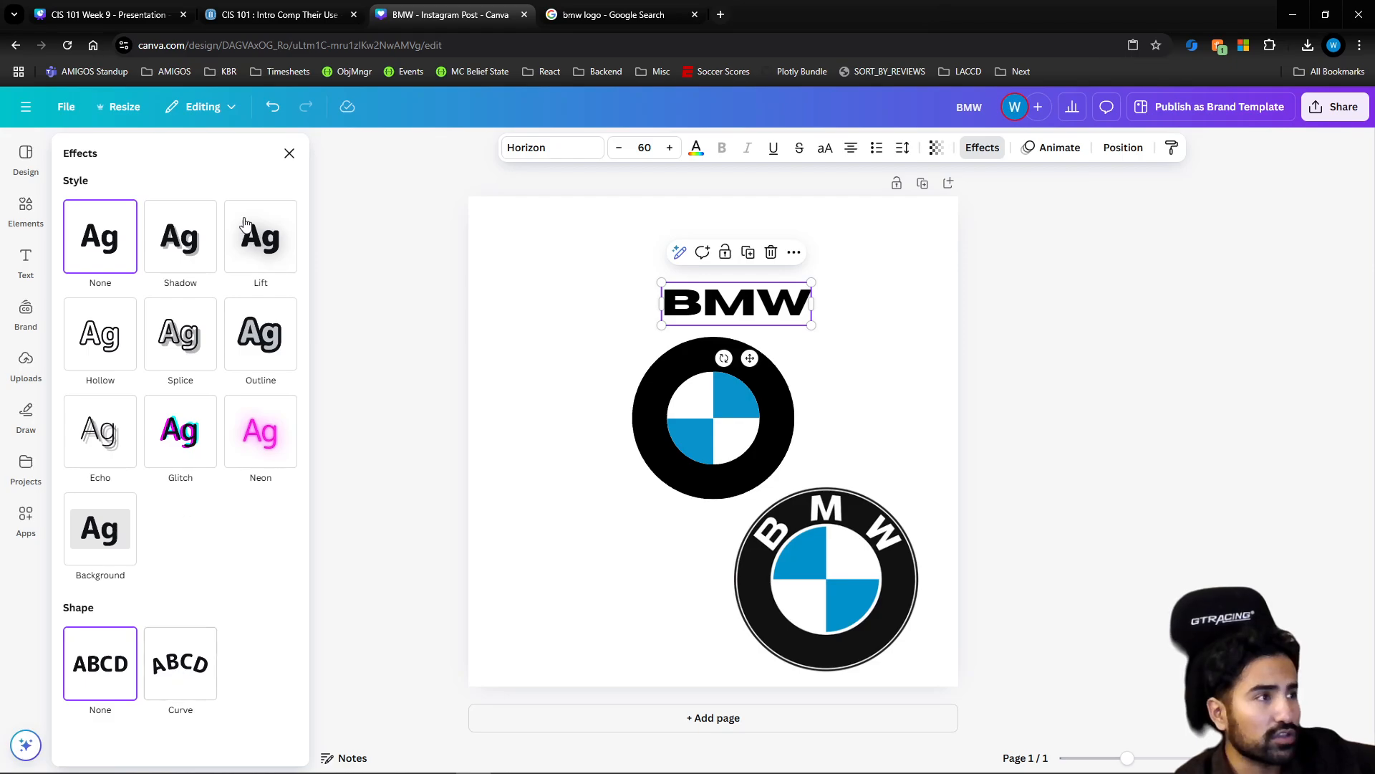
pyautogui.click(243, 428)
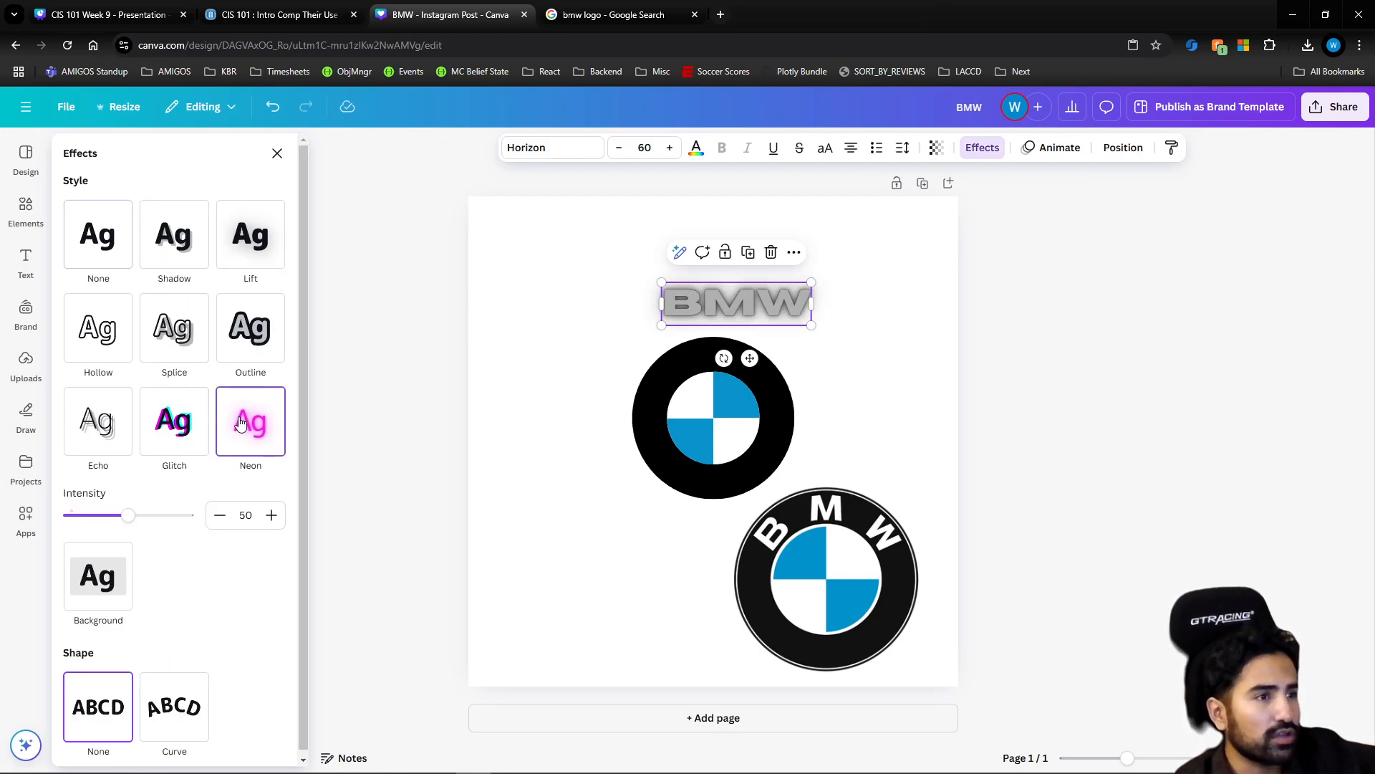
pyautogui.click(105, 234)
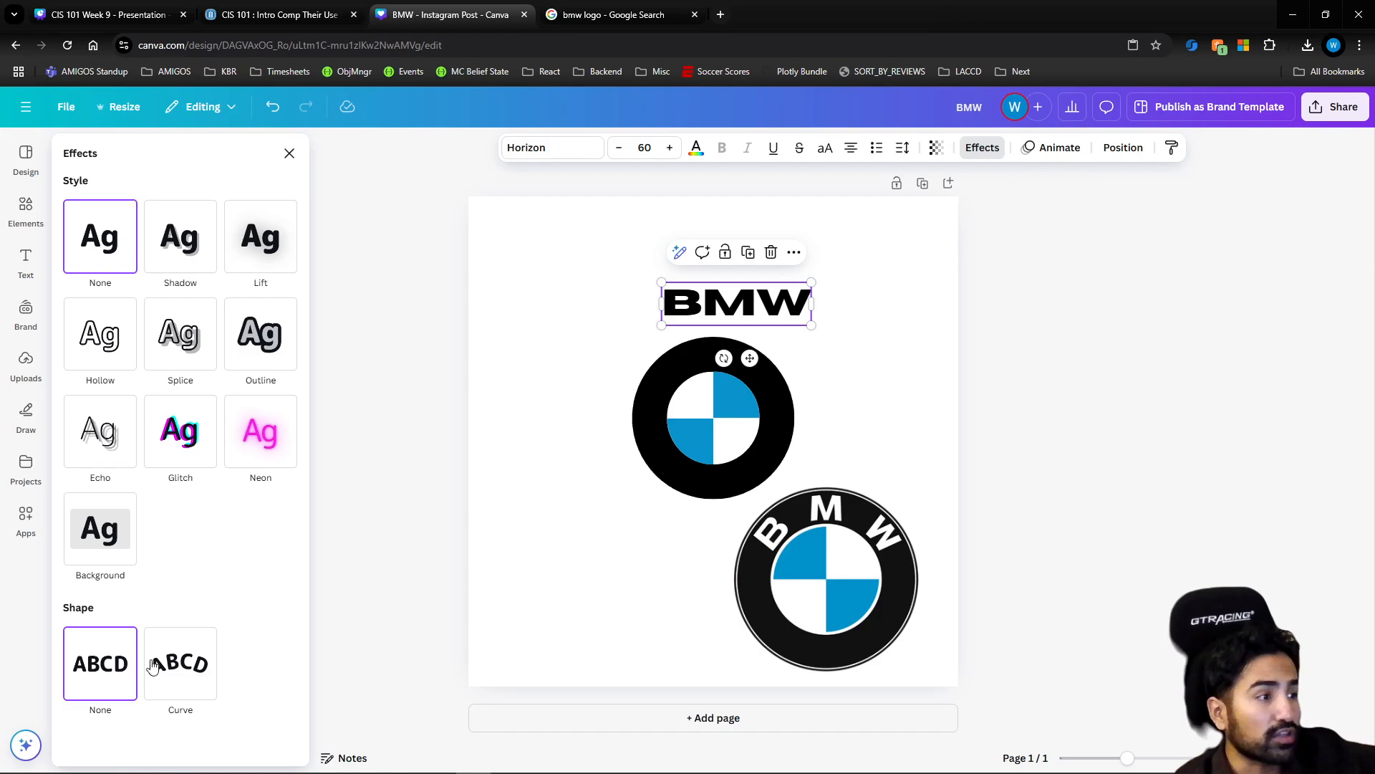
pyautogui.click(179, 664)
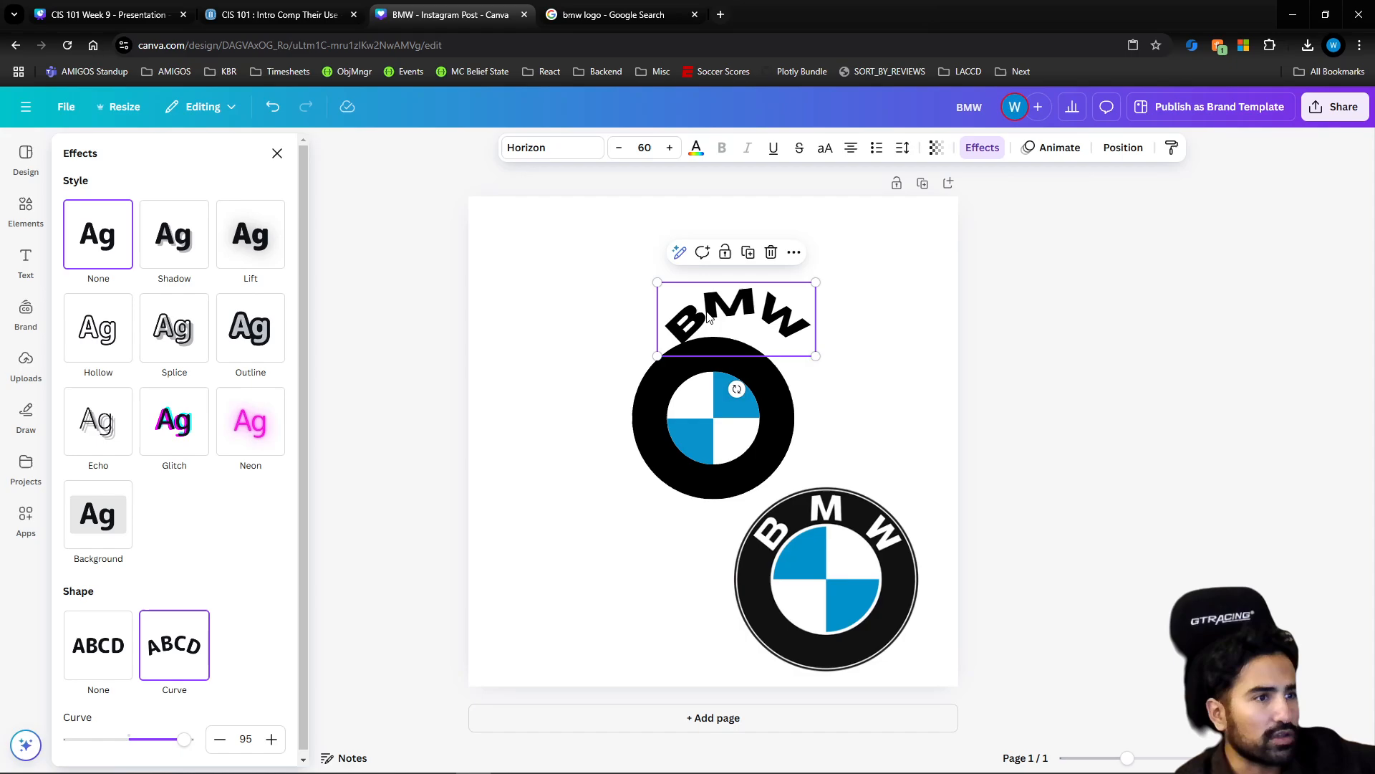
# Place the curved BMW text over the upper part of the black ring and color it white
pyautogui.moveTo(708, 317); pyautogui.dragTo(683, 355)
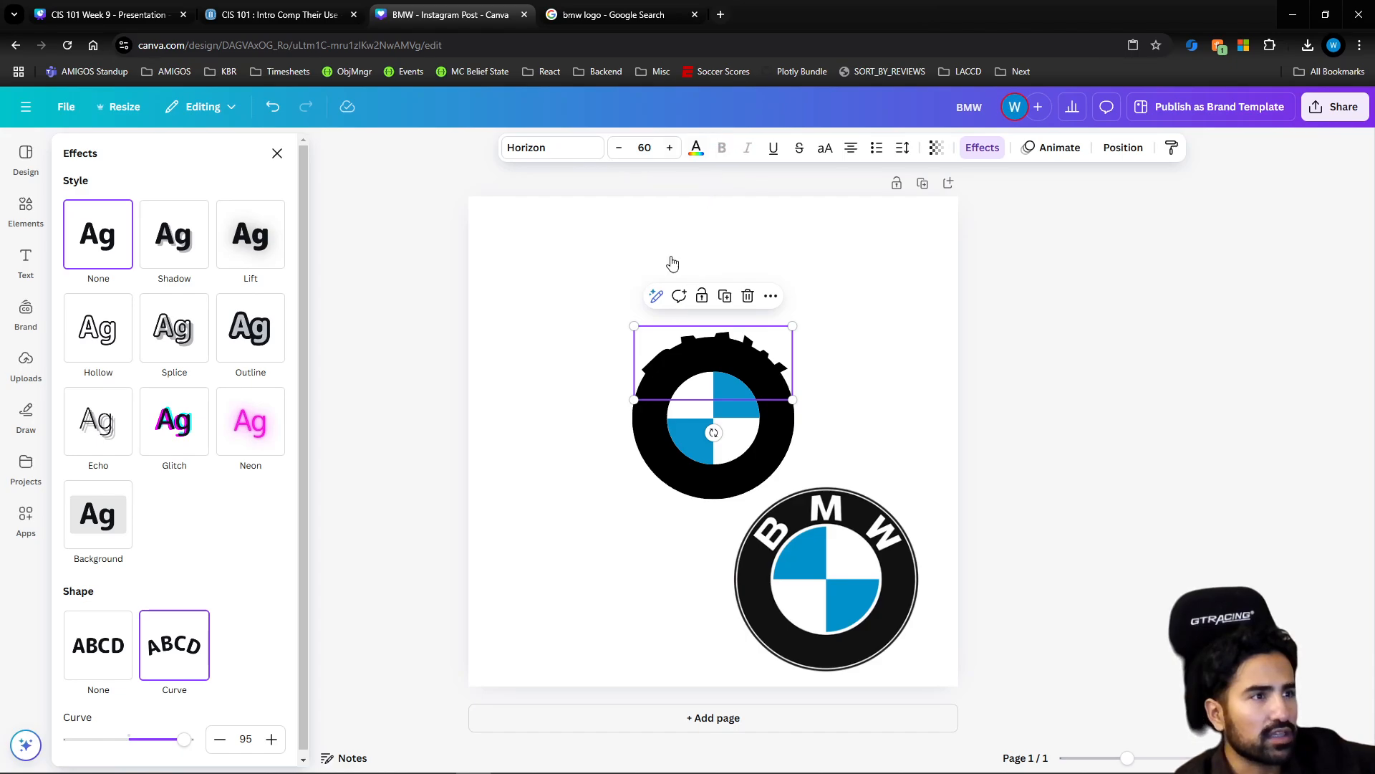
pyautogui.click(696, 146)
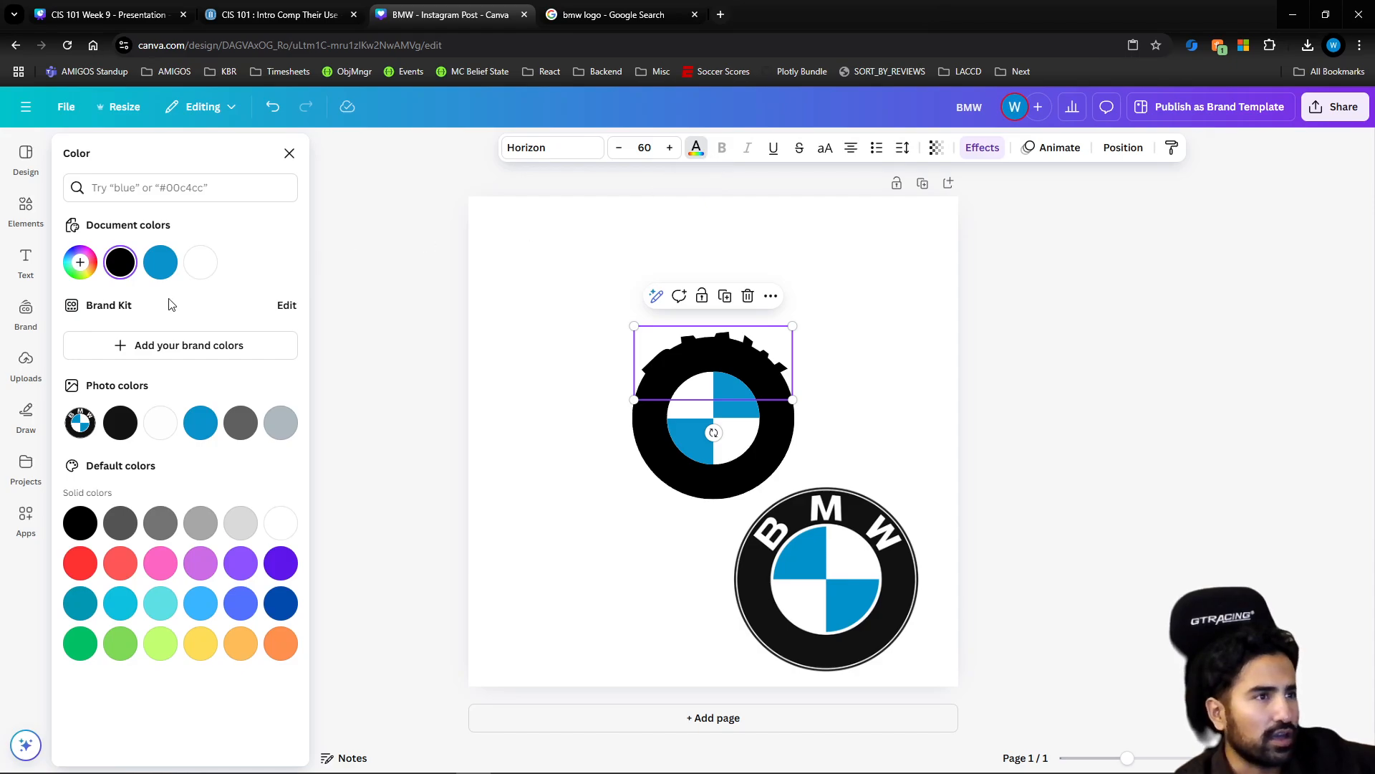
pyautogui.click(201, 262)
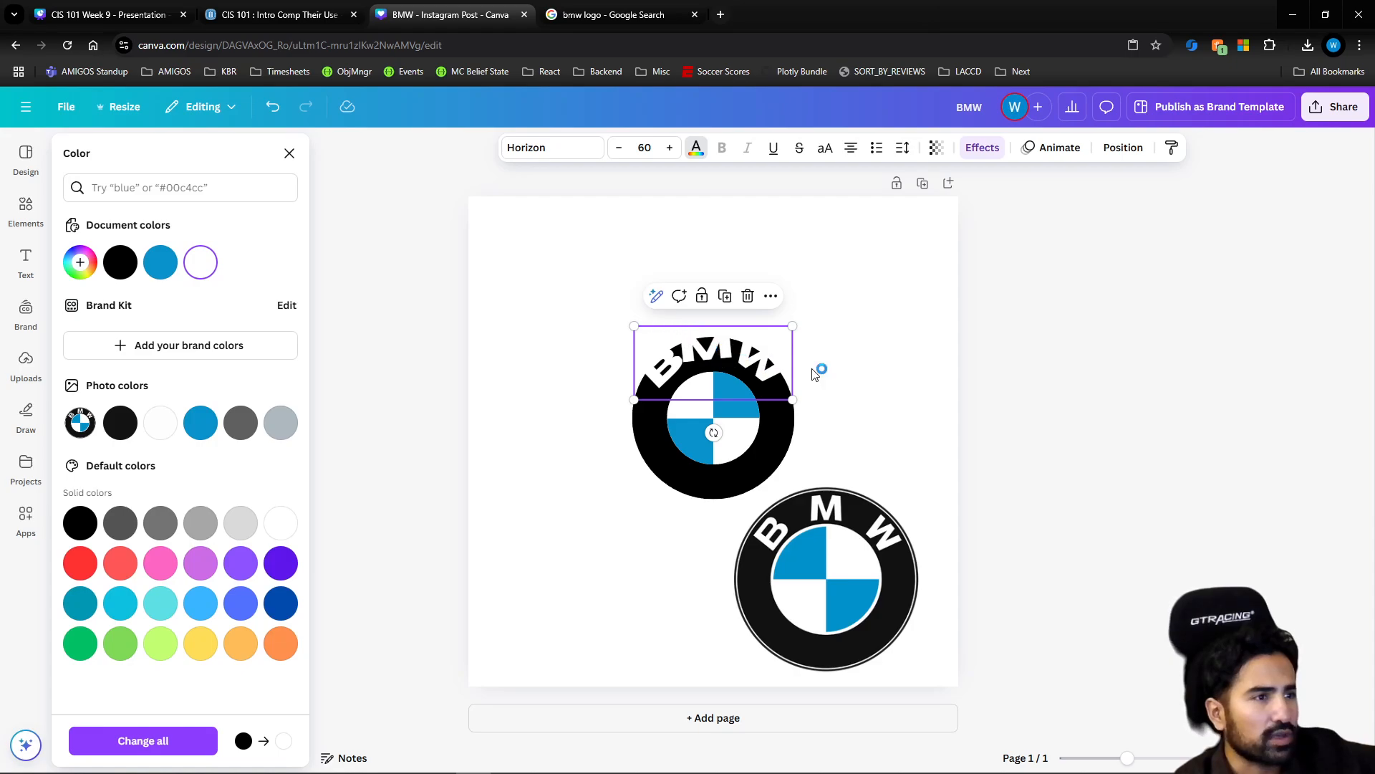
pyautogui.click(868, 374)
# Reduce the curved BMW text's font size to 47 and center it within the upper part of the black ring
pyautogui.click(731, 353)
pyautogui.moveTo(731, 353); pyautogui.dragTo(730, 359)
pyautogui.click(620, 148)
pyautogui.click(620, 149)
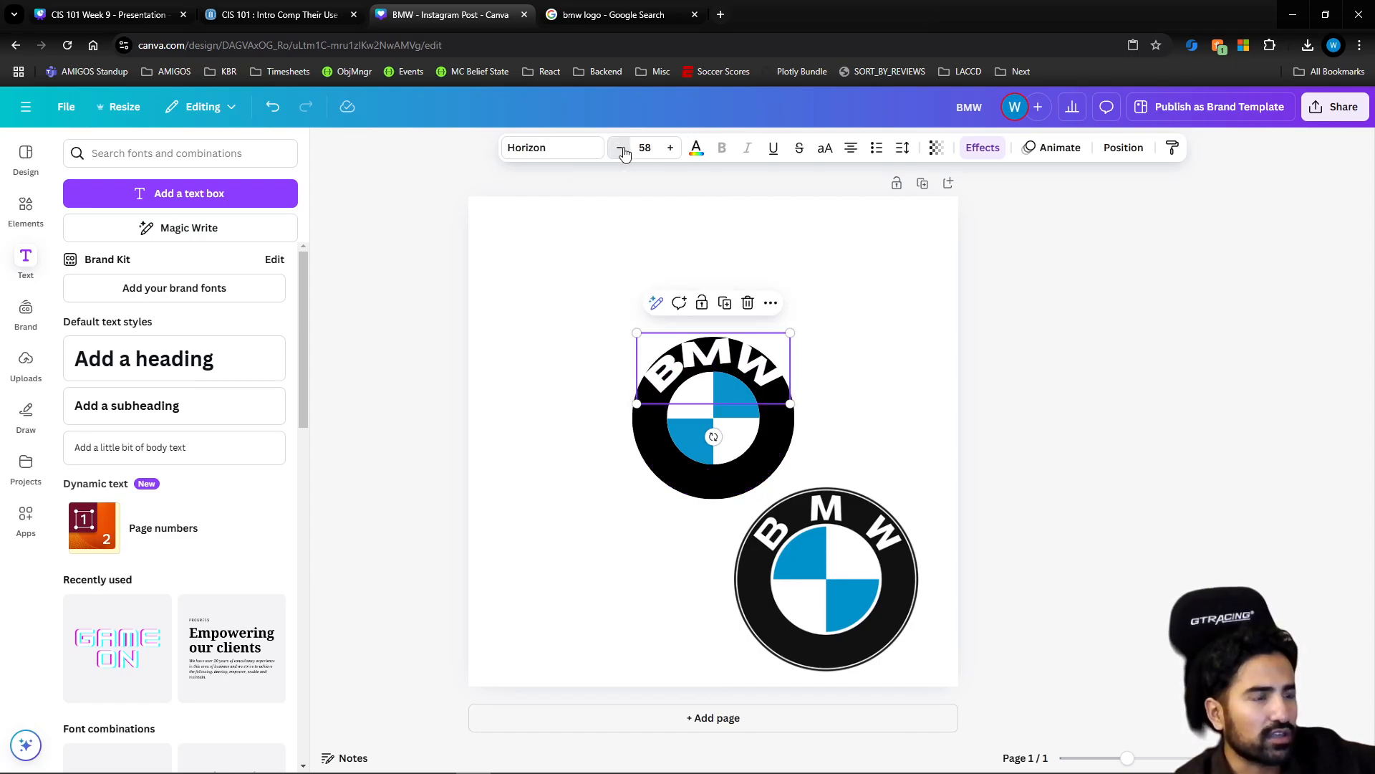
pyautogui.click(621, 148)
pyautogui.click(621, 148)
pyautogui.click(620, 148)
pyautogui.click(621, 149)
pyautogui.click(620, 148)
pyautogui.click(621, 148)
pyautogui.click(620, 149)
pyautogui.click(620, 148)
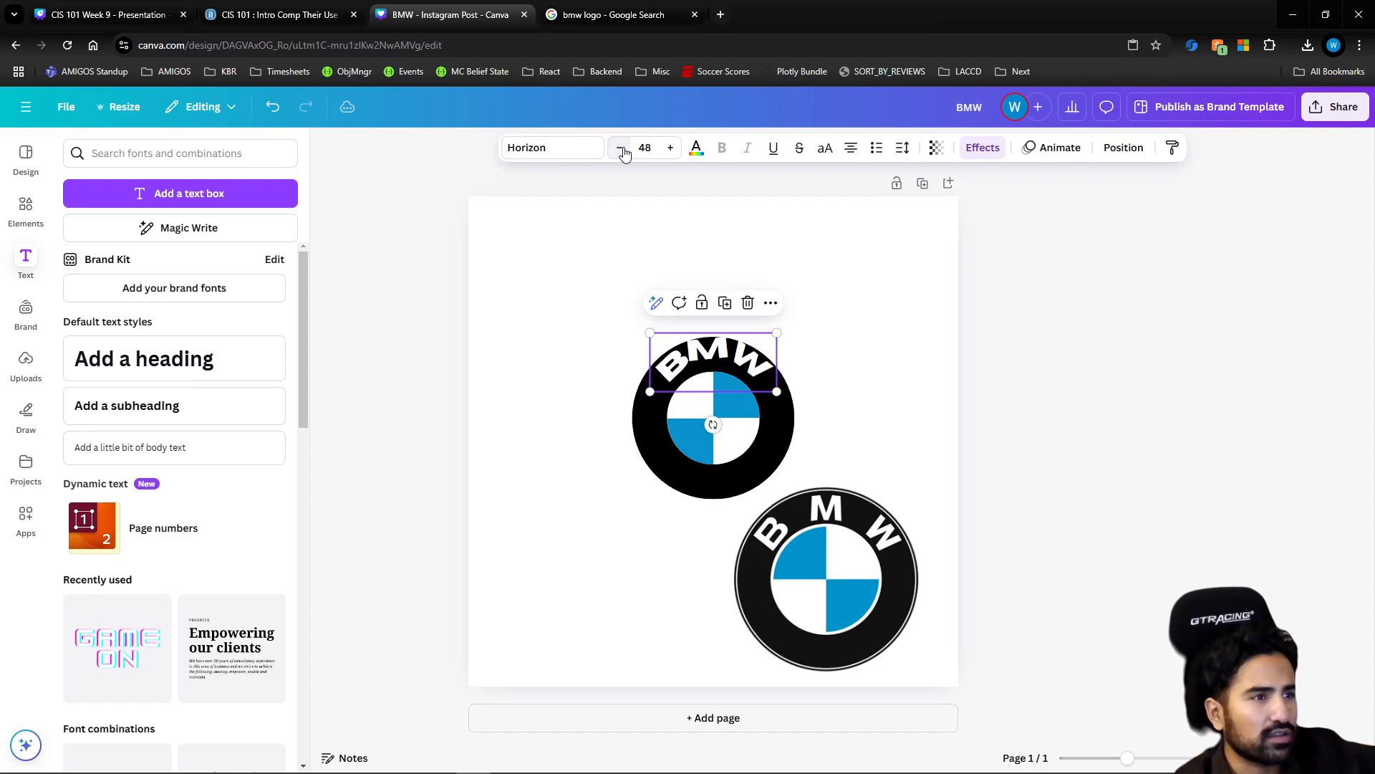
pyautogui.click(620, 148)
pyautogui.moveTo(711, 356); pyautogui.dragTo(711, 353)
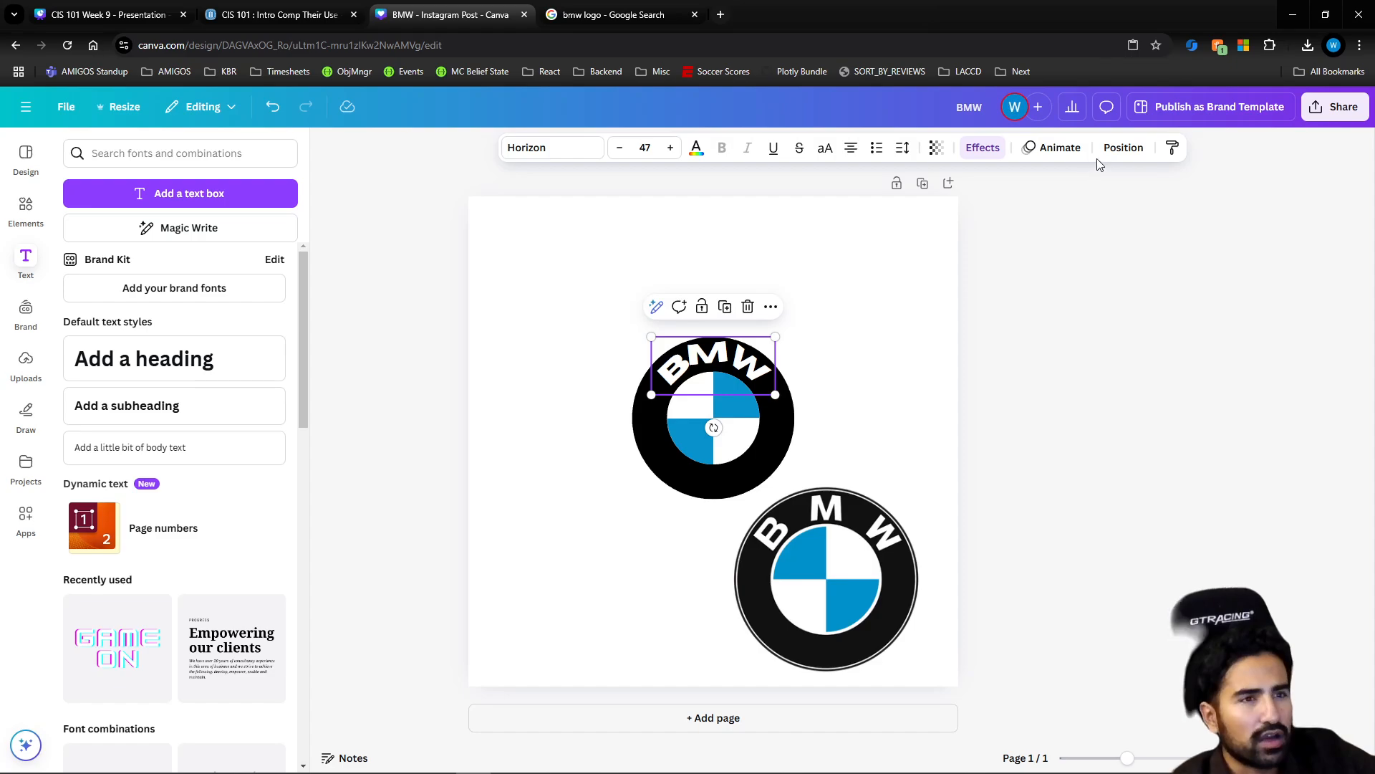
# Increase the BMW text's letter spacing to 728 and keep it centered on the ring
pyautogui.click(905, 150)
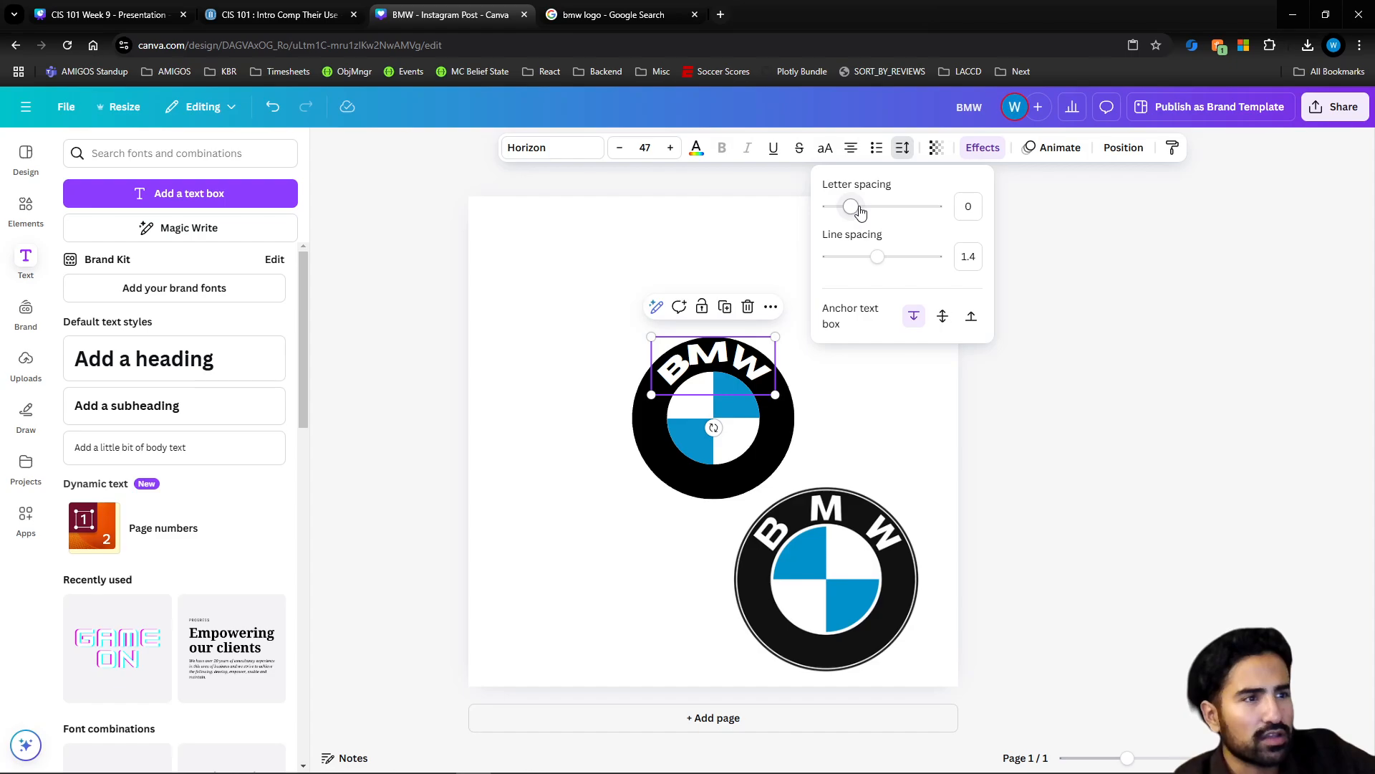
pyautogui.moveTo(861, 212); pyautogui.dragTo(930, 216)
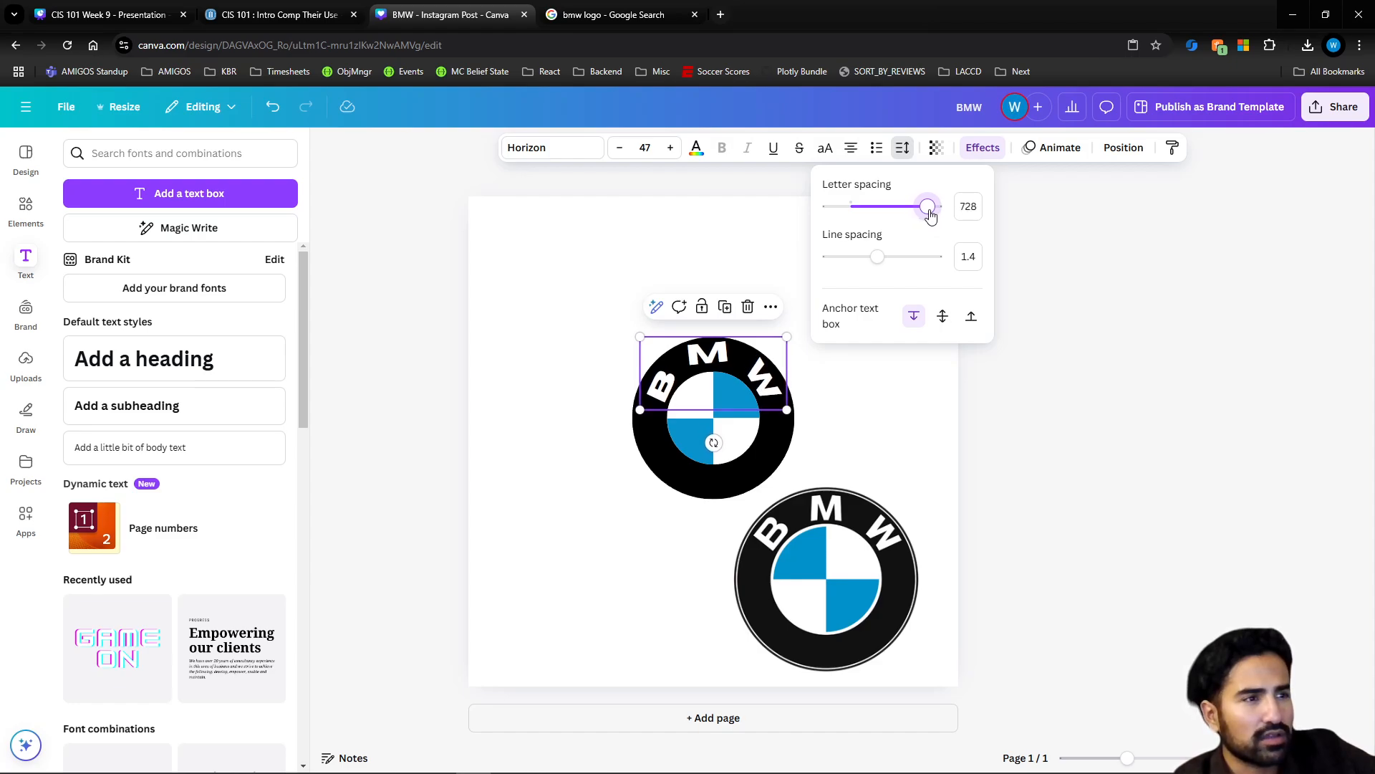
pyautogui.click(884, 420)
pyautogui.moveTo(714, 351); pyautogui.dragTo(716, 351)
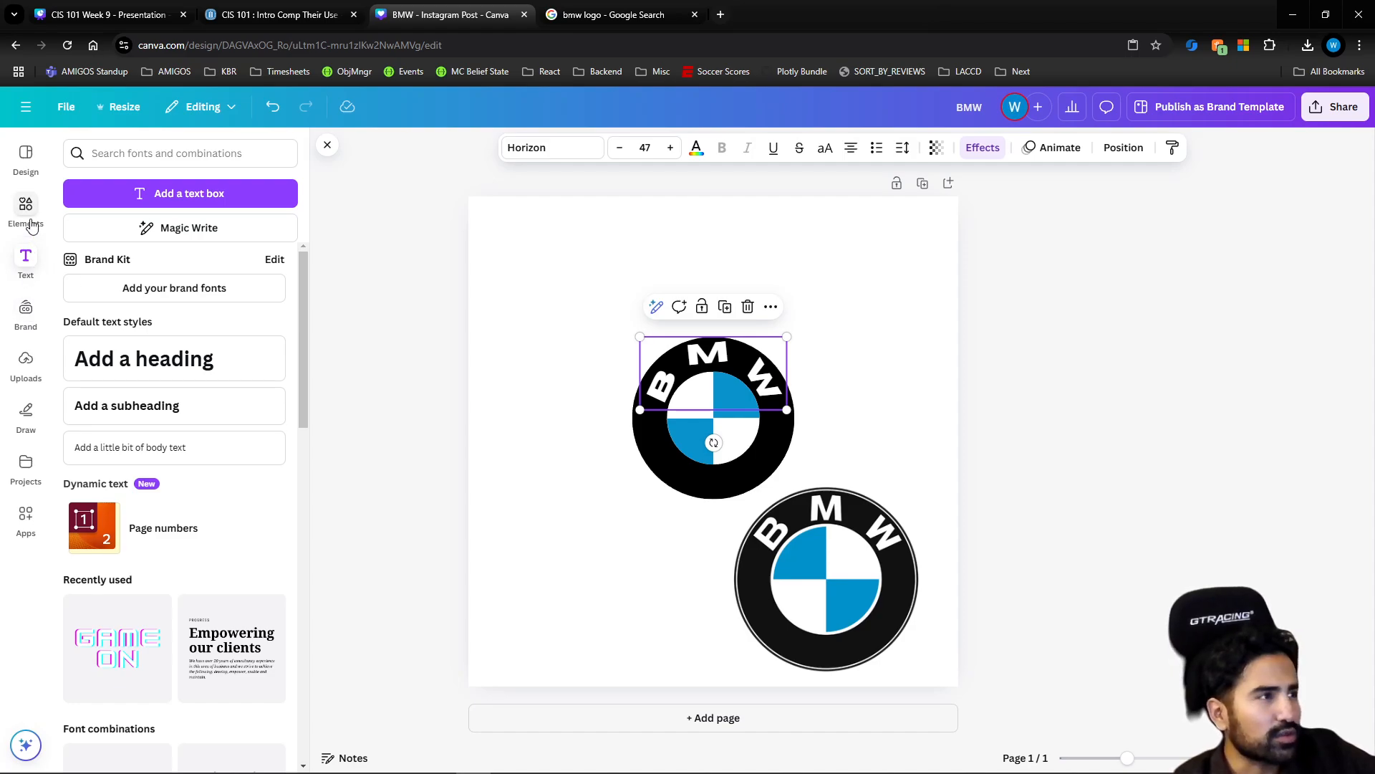
# Lower the BMW text's curve to 87 and align the text with the center of the black ring
pyautogui.scroll(-3, 158, 389)
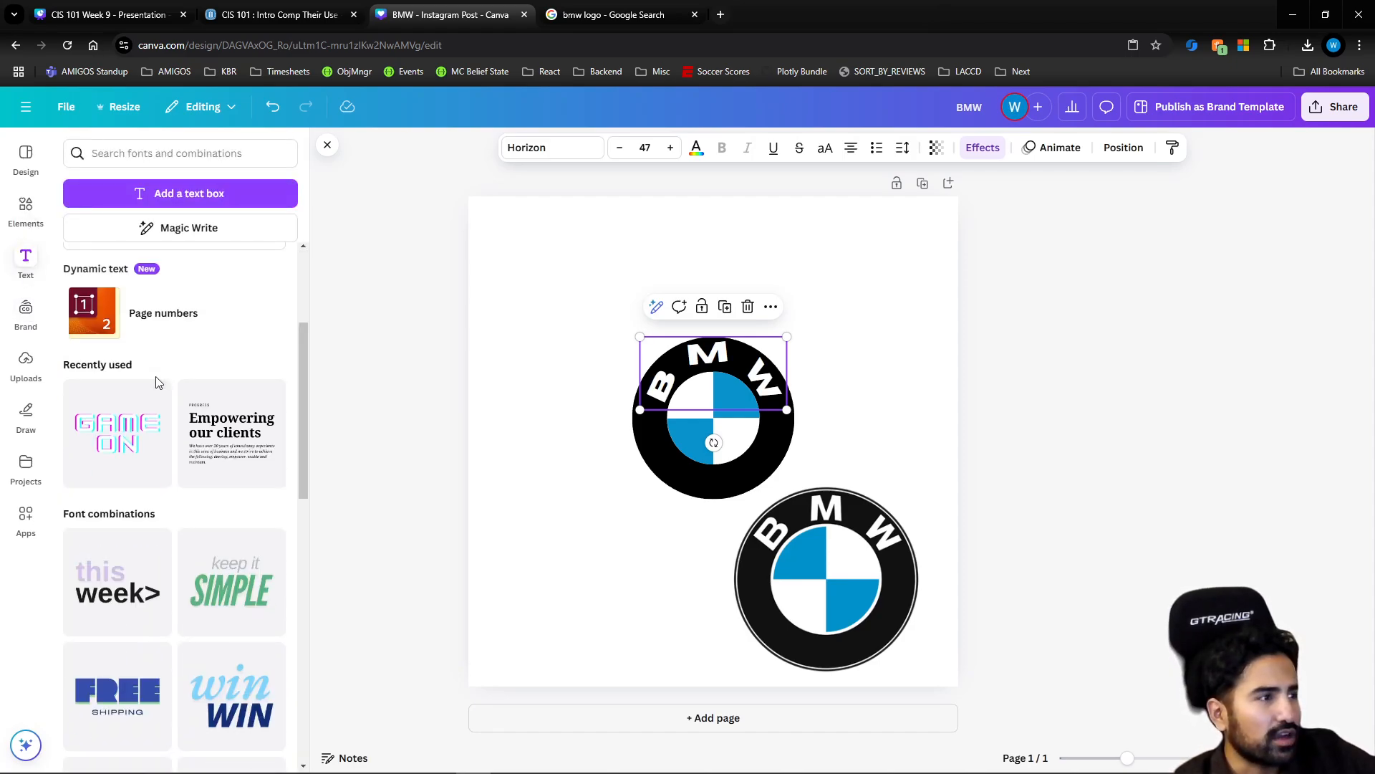
pyautogui.scroll(3, 157, 383)
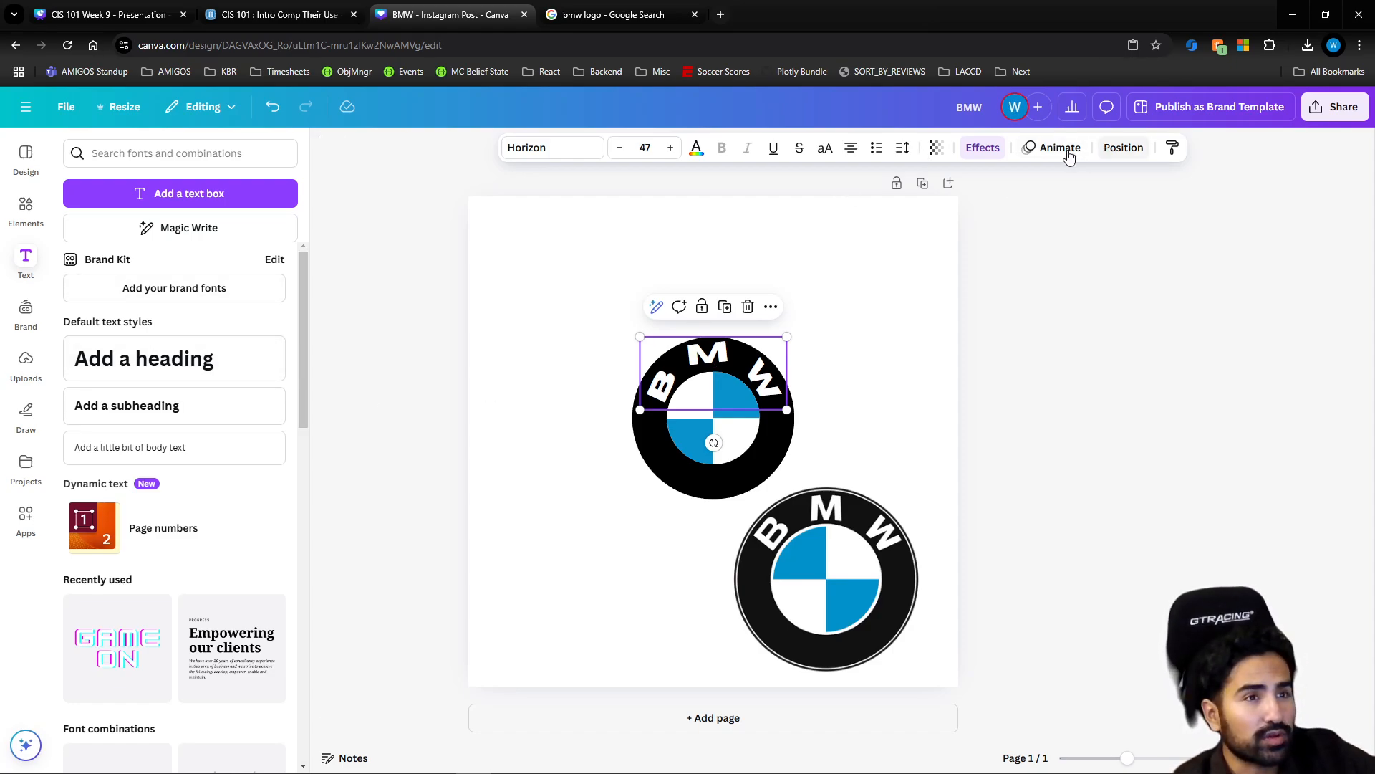
pyautogui.click(983, 148)
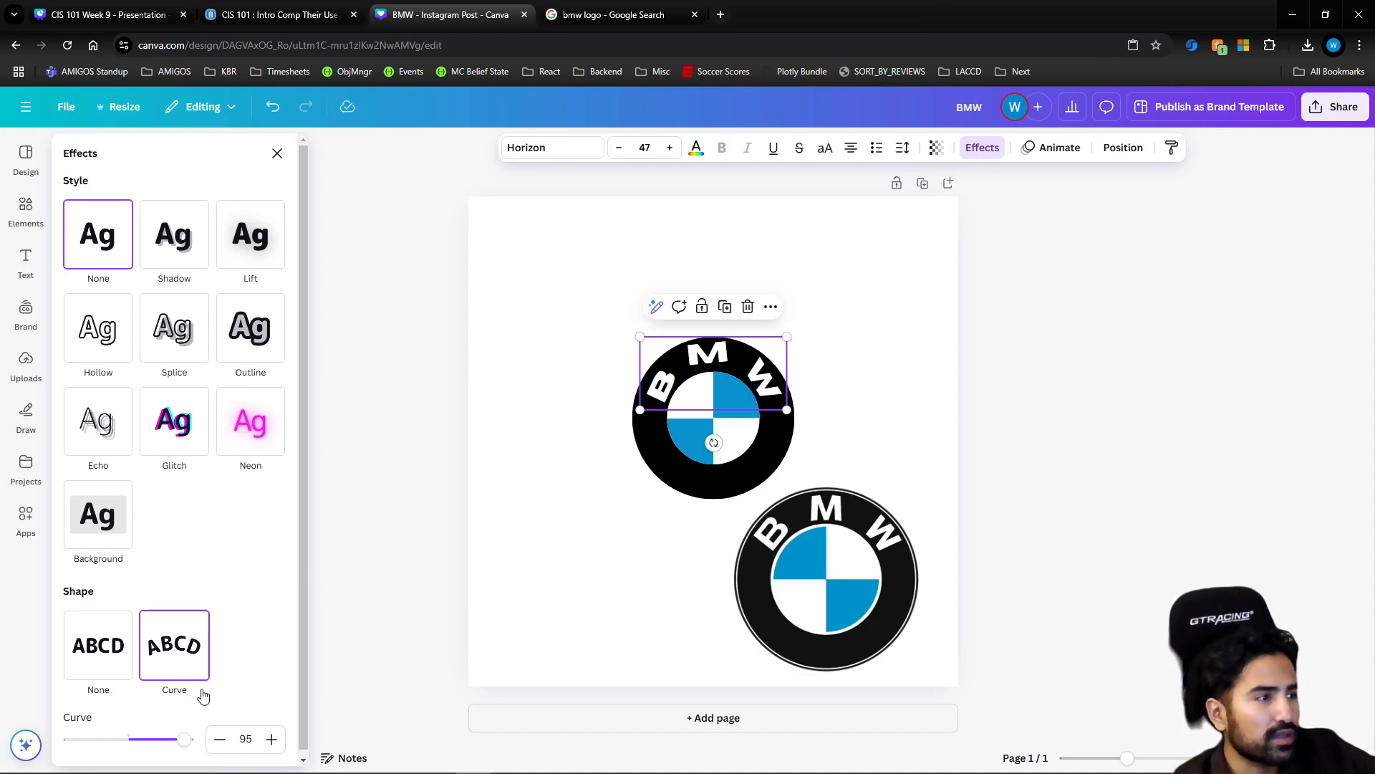
pyautogui.moveTo(185, 739); pyautogui.dragTo(181, 743)
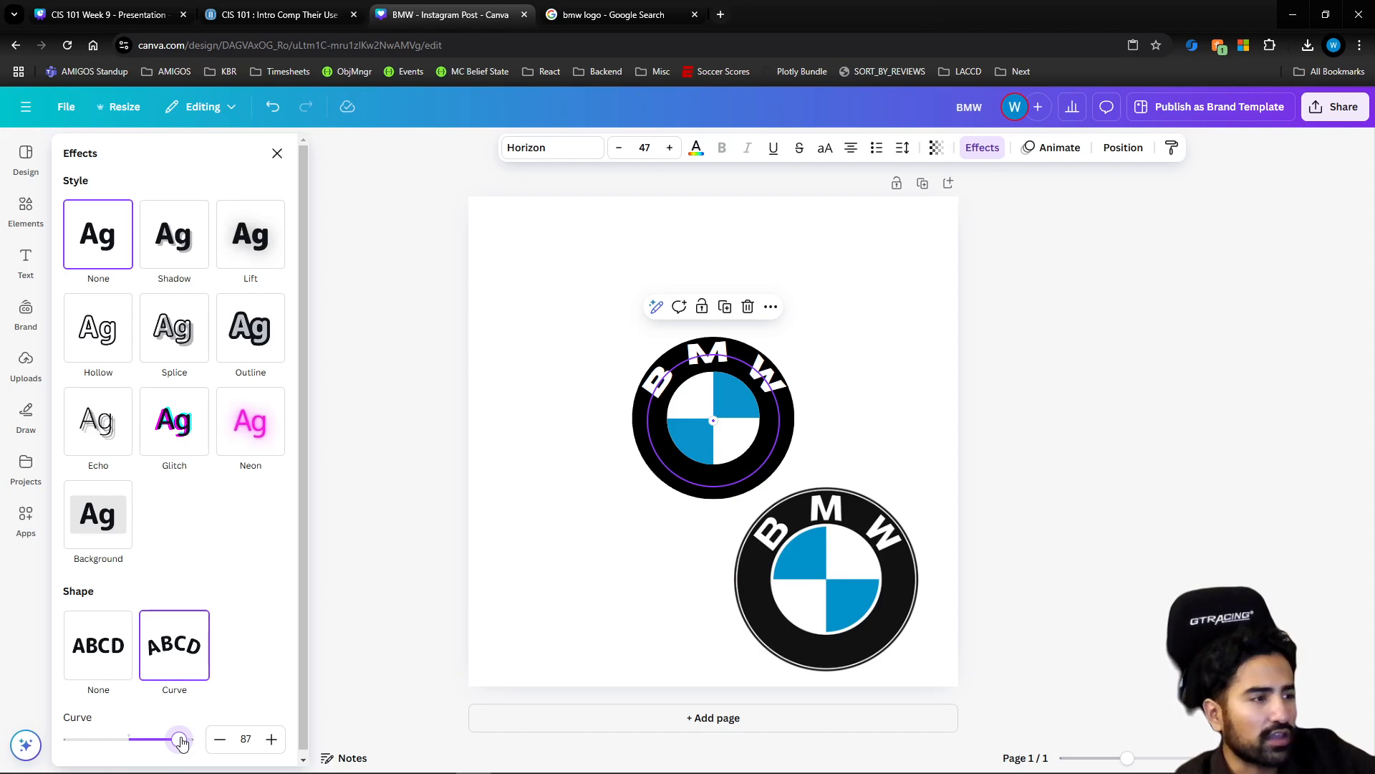
pyautogui.moveTo(182, 743); pyautogui.dragTo(182, 743)
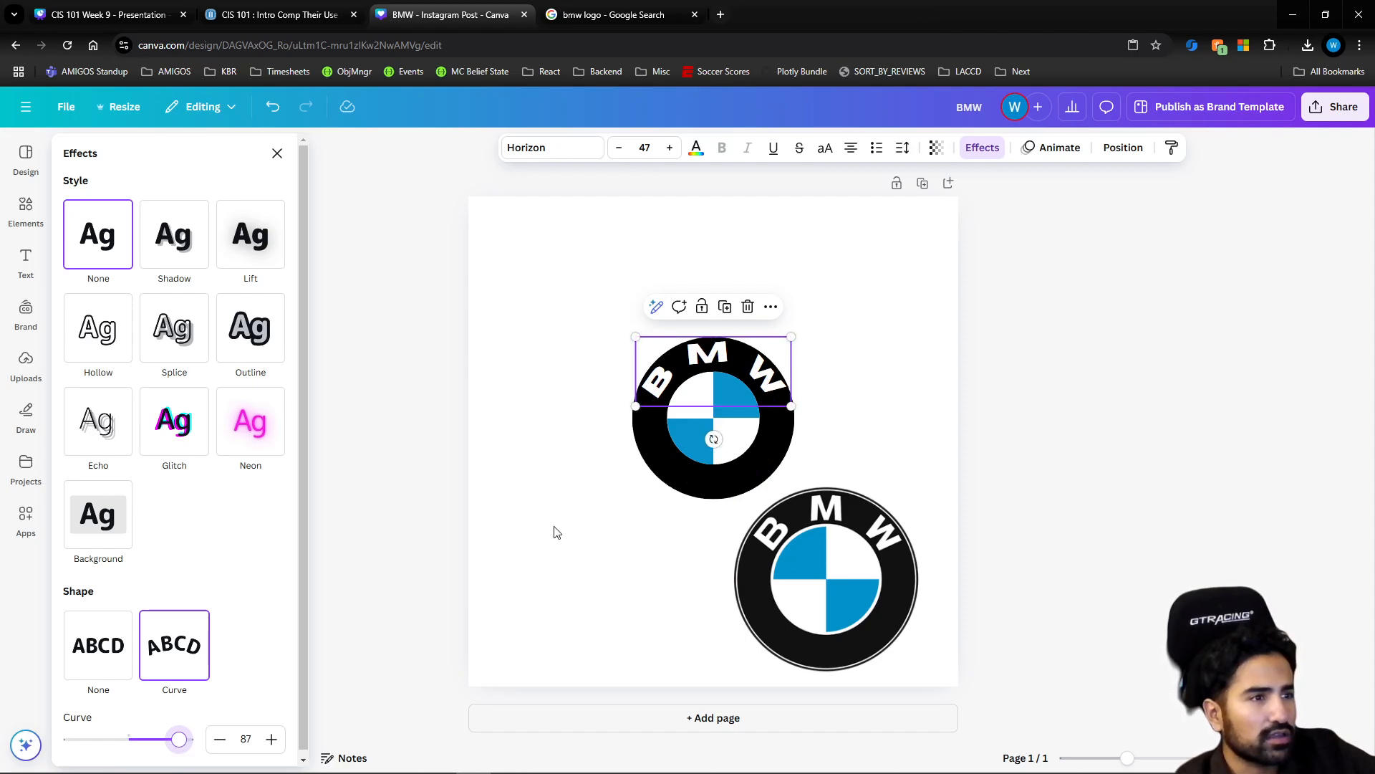
pyautogui.moveTo(720, 351); pyautogui.dragTo(715, 355)
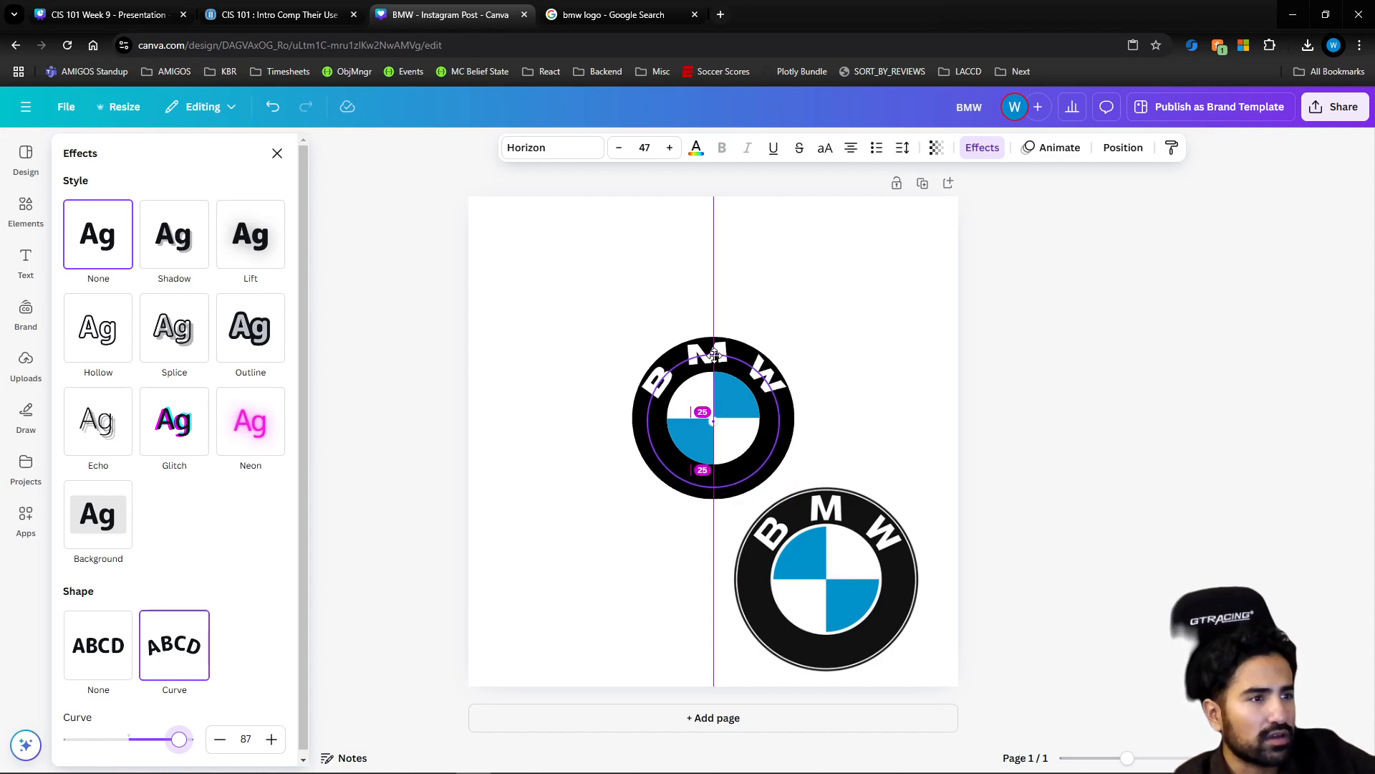
pyautogui.moveTo(714, 355); pyautogui.dragTo(714, 354)
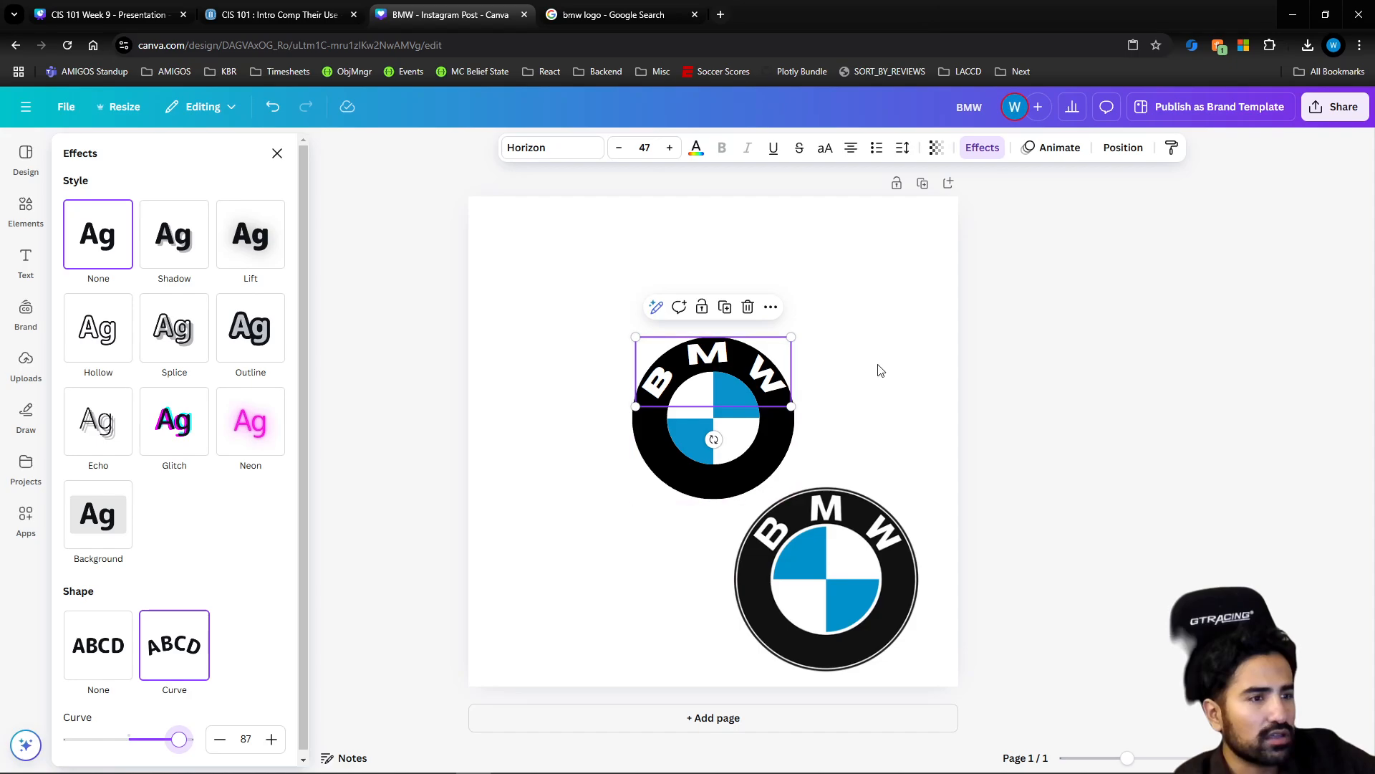
pyautogui.click(867, 370)
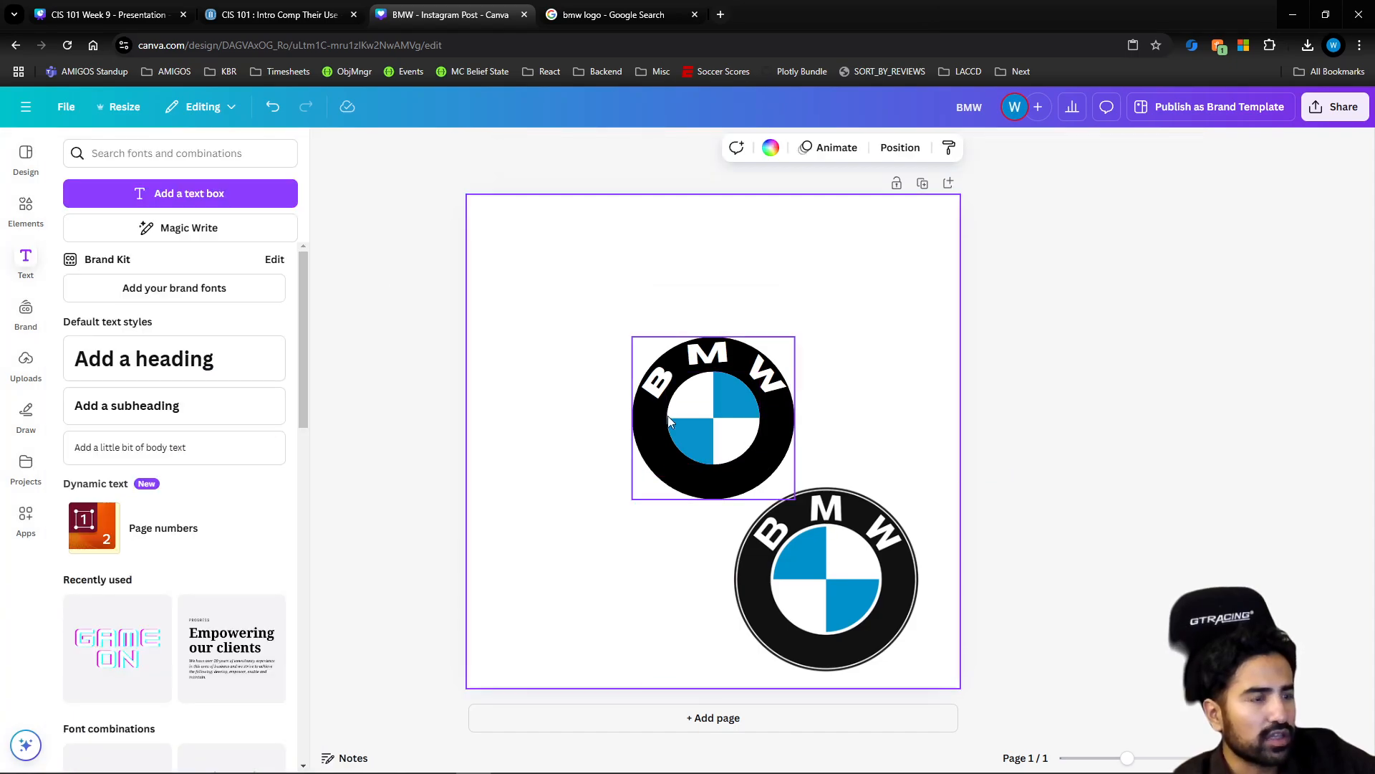
# Search the graphics elements for "circle" and add a thin black circle outline to the page
pyautogui.click(26, 208)
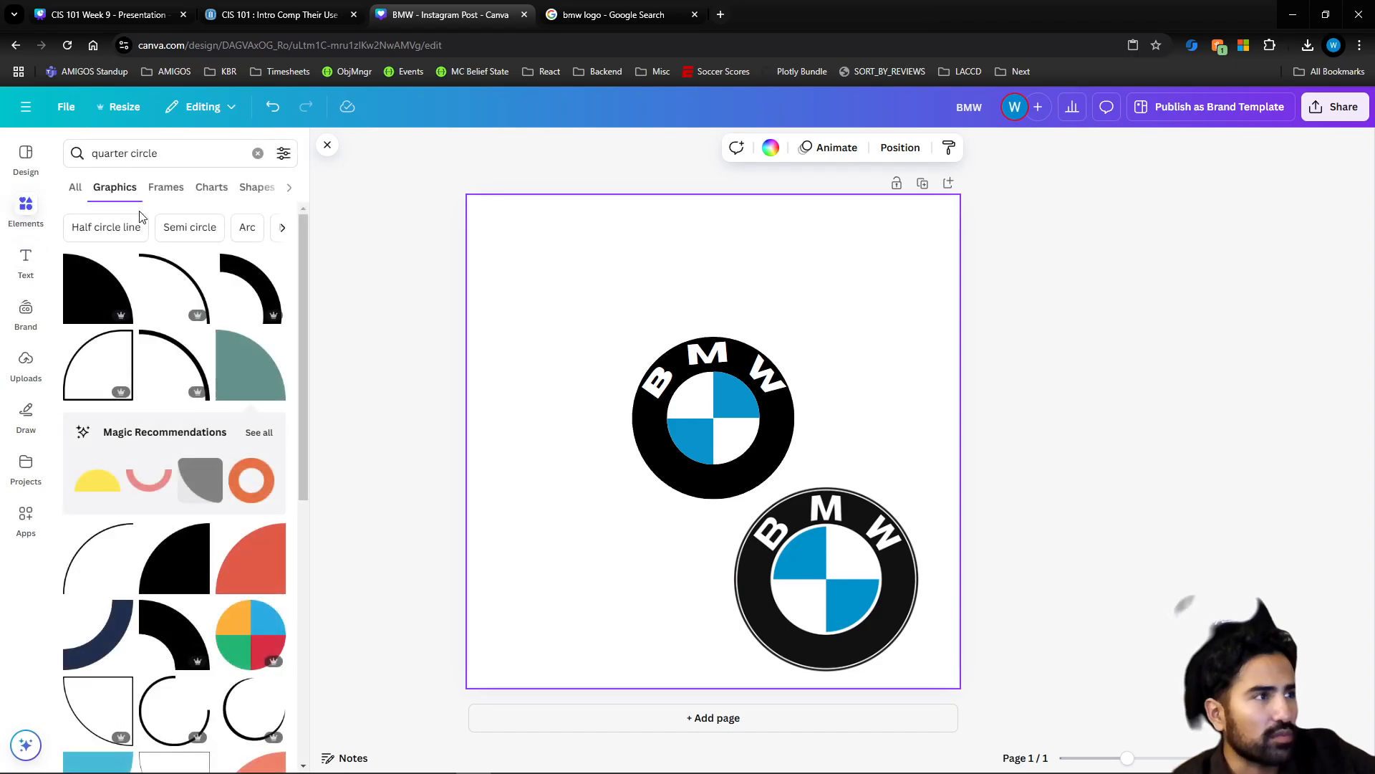
pyautogui.click(159, 159)
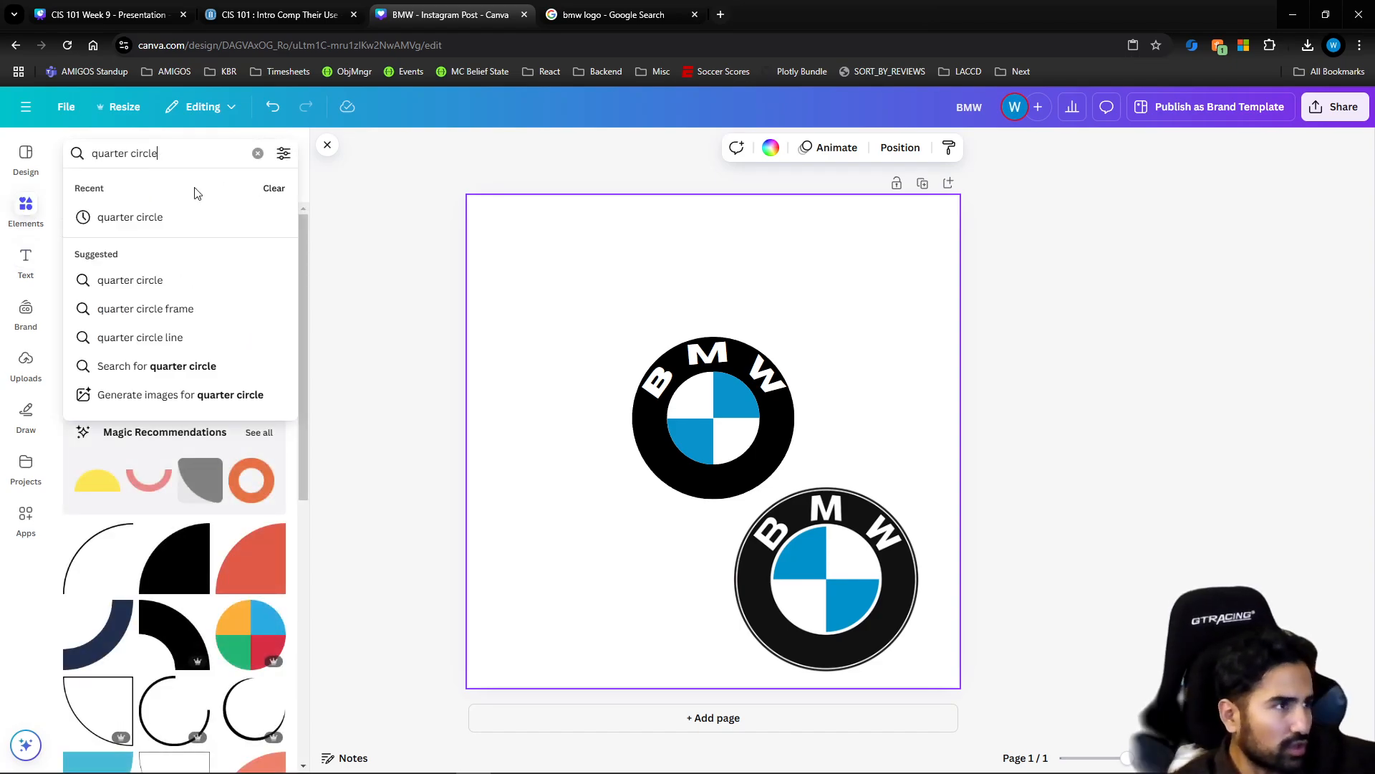
pyautogui.press('BackSpace')
pyautogui.press('BackSpace')
pyautogui.press('BackSpace')
pyautogui.press('BackSpace')
pyautogui.press('BackSpace')
pyautogui.press('BackSpace')
pyautogui.press('BackSpace')
pyautogui.press('BackSpace')
pyautogui.press('BackSpace')
pyautogui.press('BackSpace')
pyautogui.press('BackSpace')
pyautogui.press('BackSpace')
pyautogui.press('BackSpace')
pyautogui.press('BackSpace')
pyautogui.write('c')
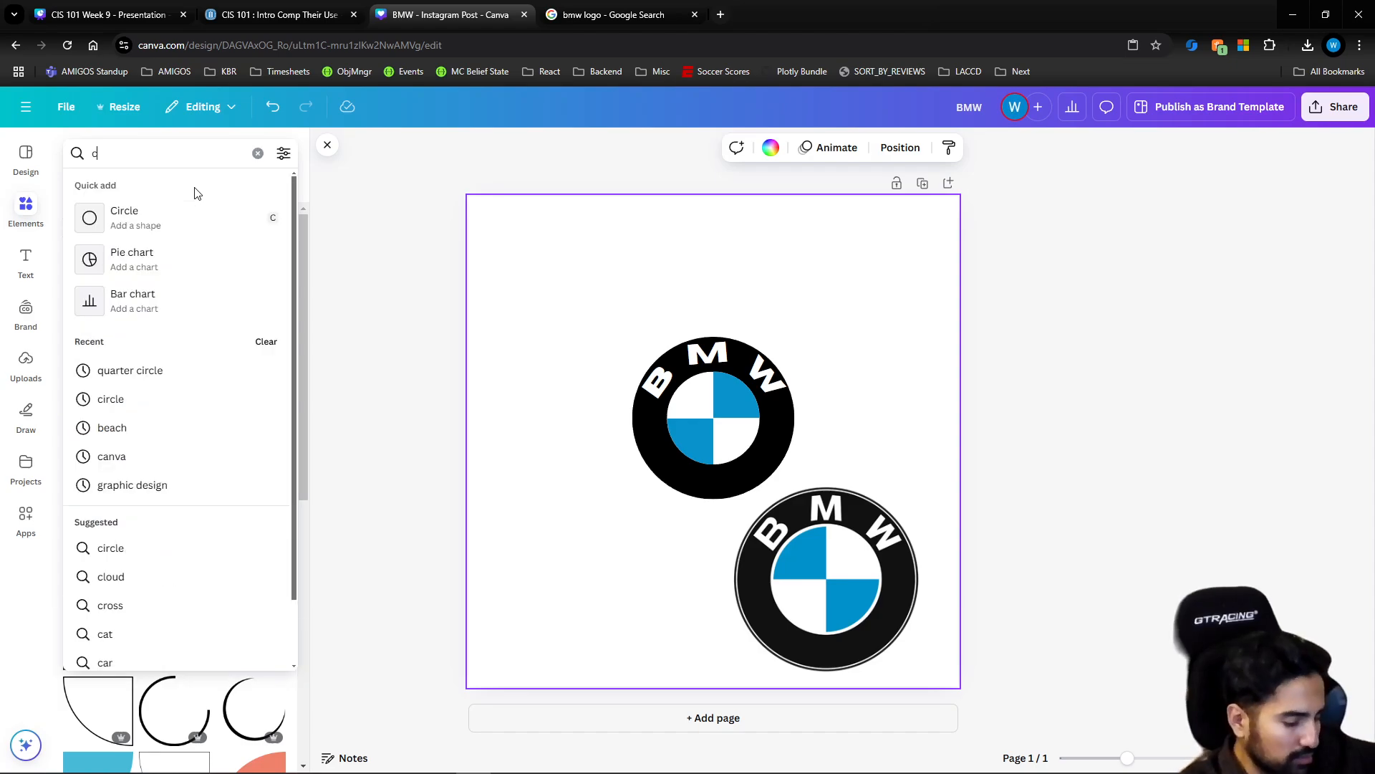
pyautogui.write('ircle')
pyautogui.press('Return')
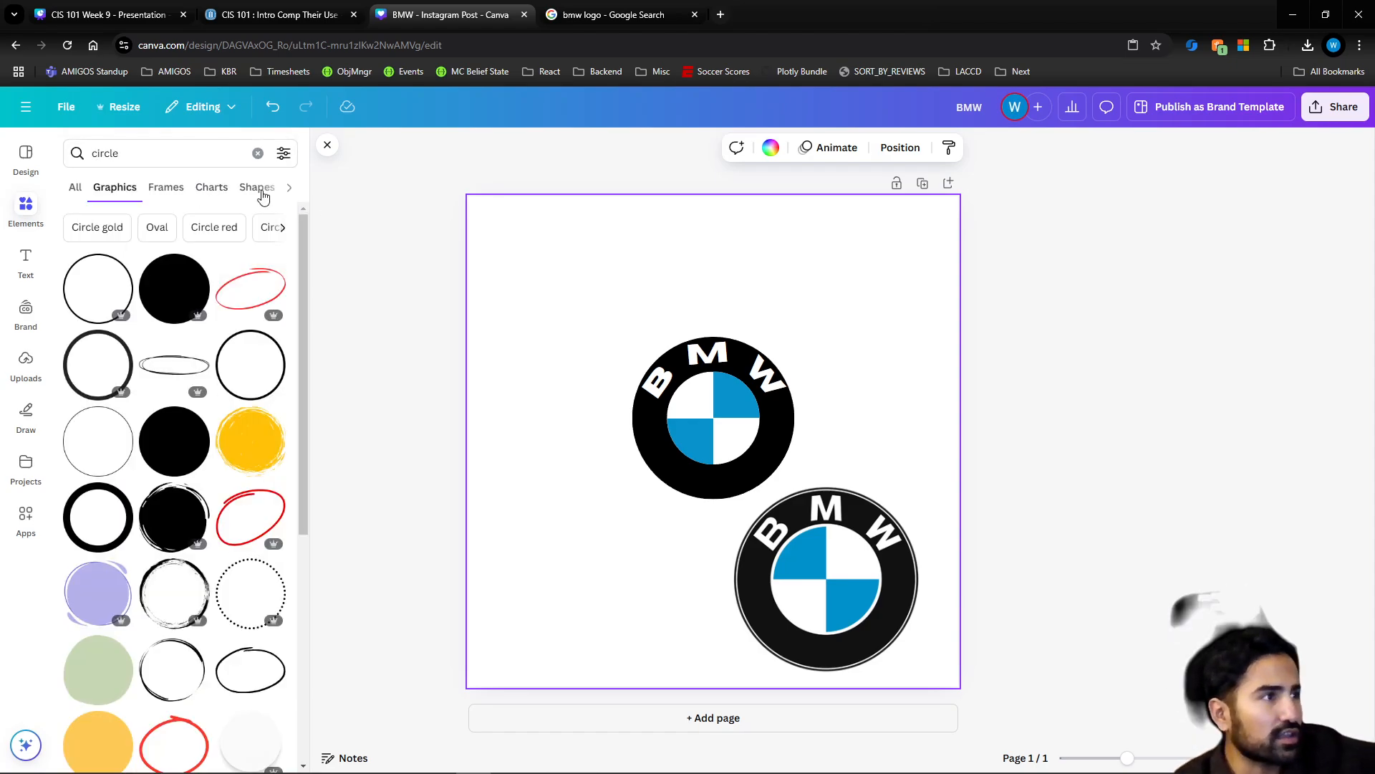
pyautogui.scroll(-6, 244, 375)
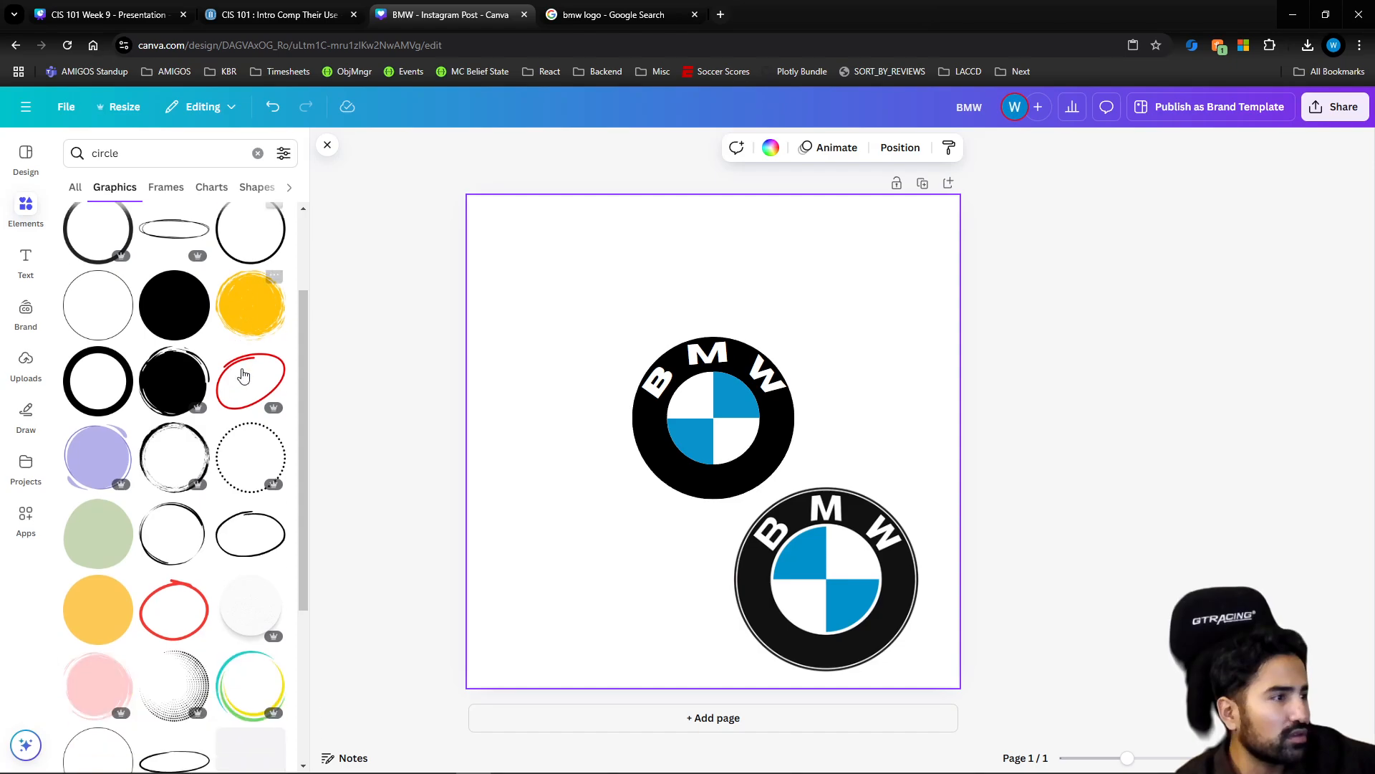
pyautogui.scroll(-6, 106, 433)
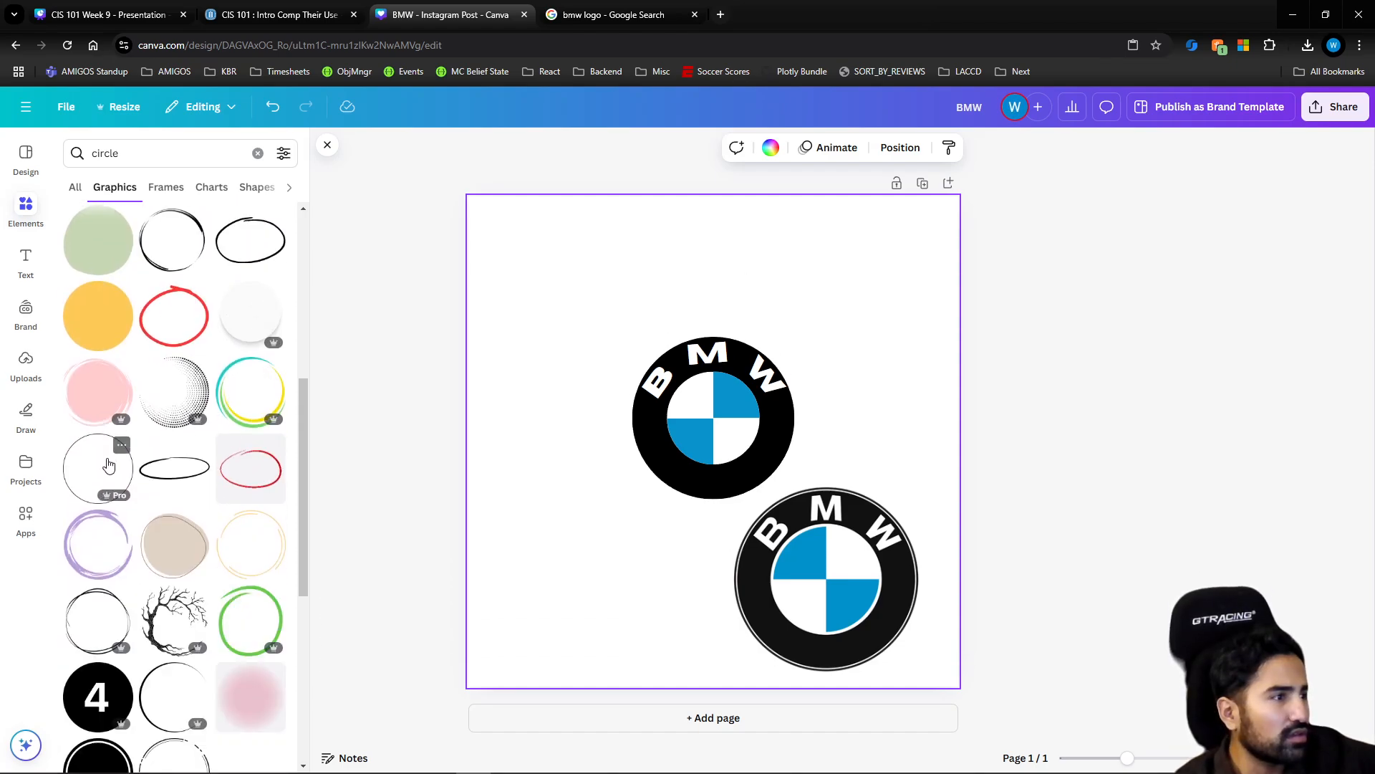
pyautogui.scroll(-2, 179, 476)
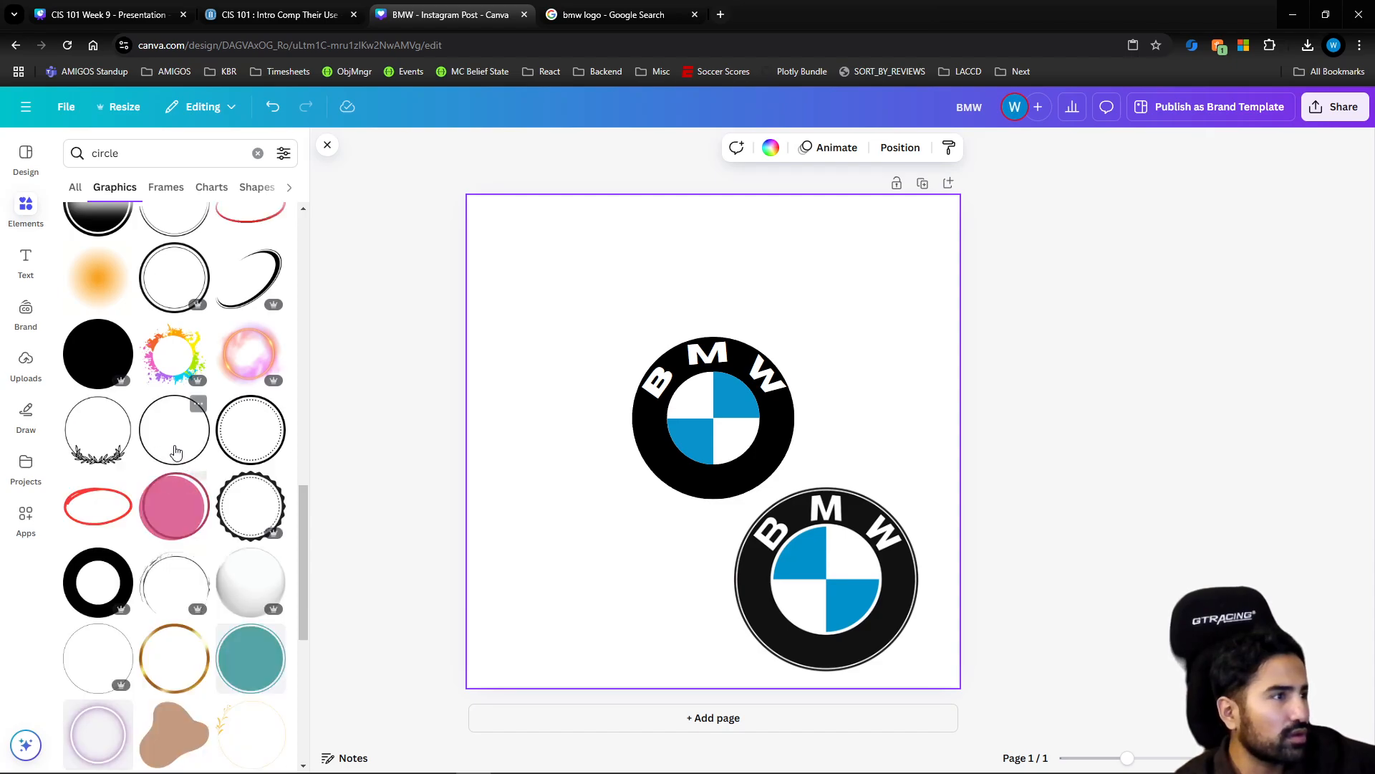
pyautogui.click(159, 452)
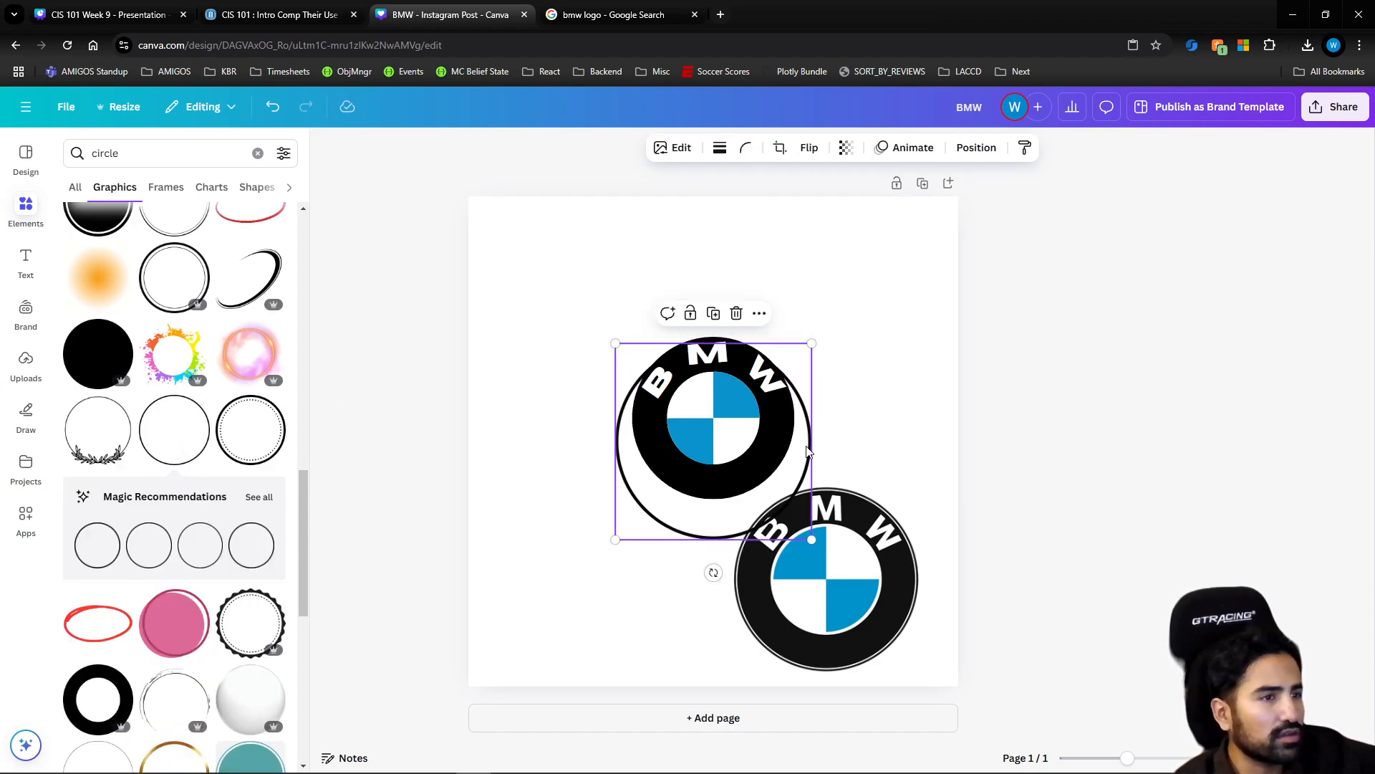
# Shrink the circle outline and center it around the black ring, leaving a thin white gap between them
pyautogui.moveTo(810, 451); pyautogui.dragTo(810, 425)
pyautogui.moveTo(811, 316); pyautogui.dragTo(786, 341)
pyautogui.moveTo(651, 501); pyautogui.dragTo(660, 495)
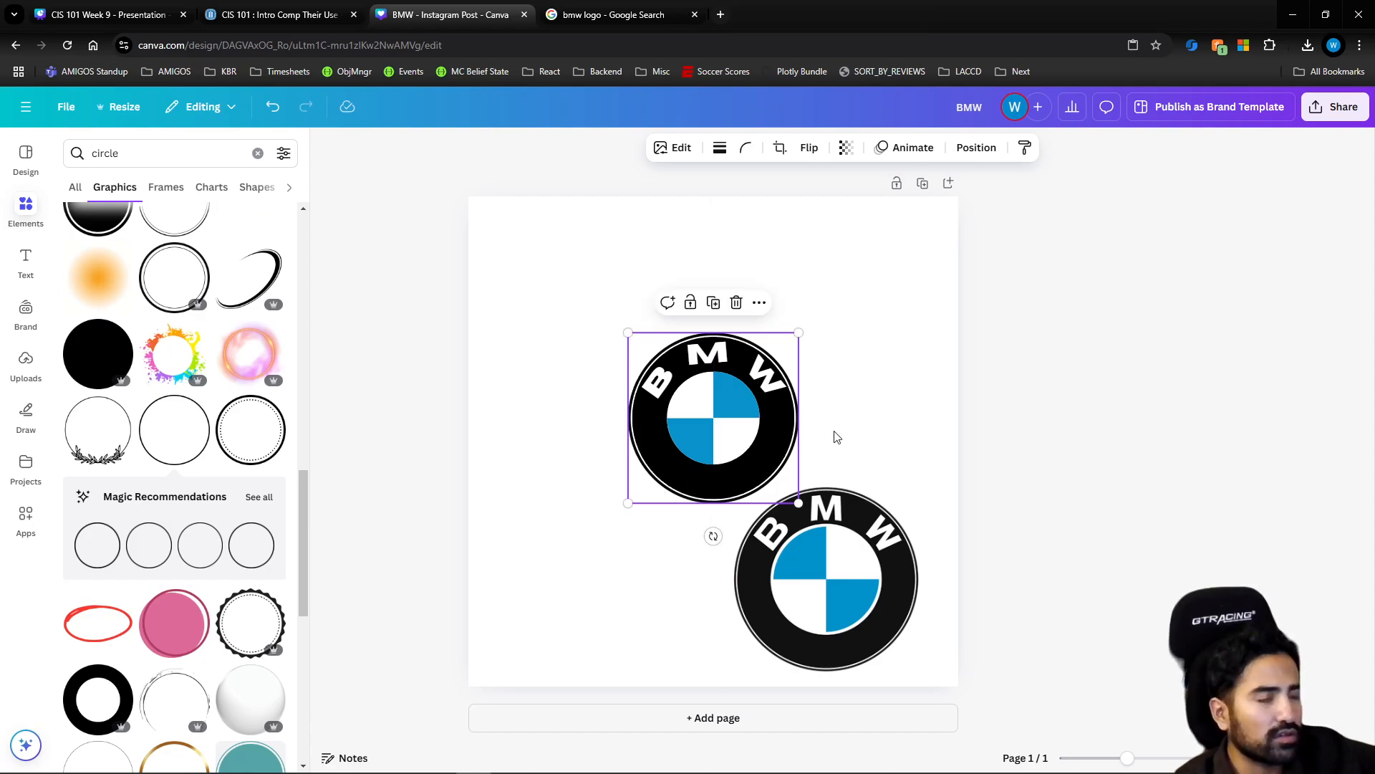
pyautogui.click(852, 424)
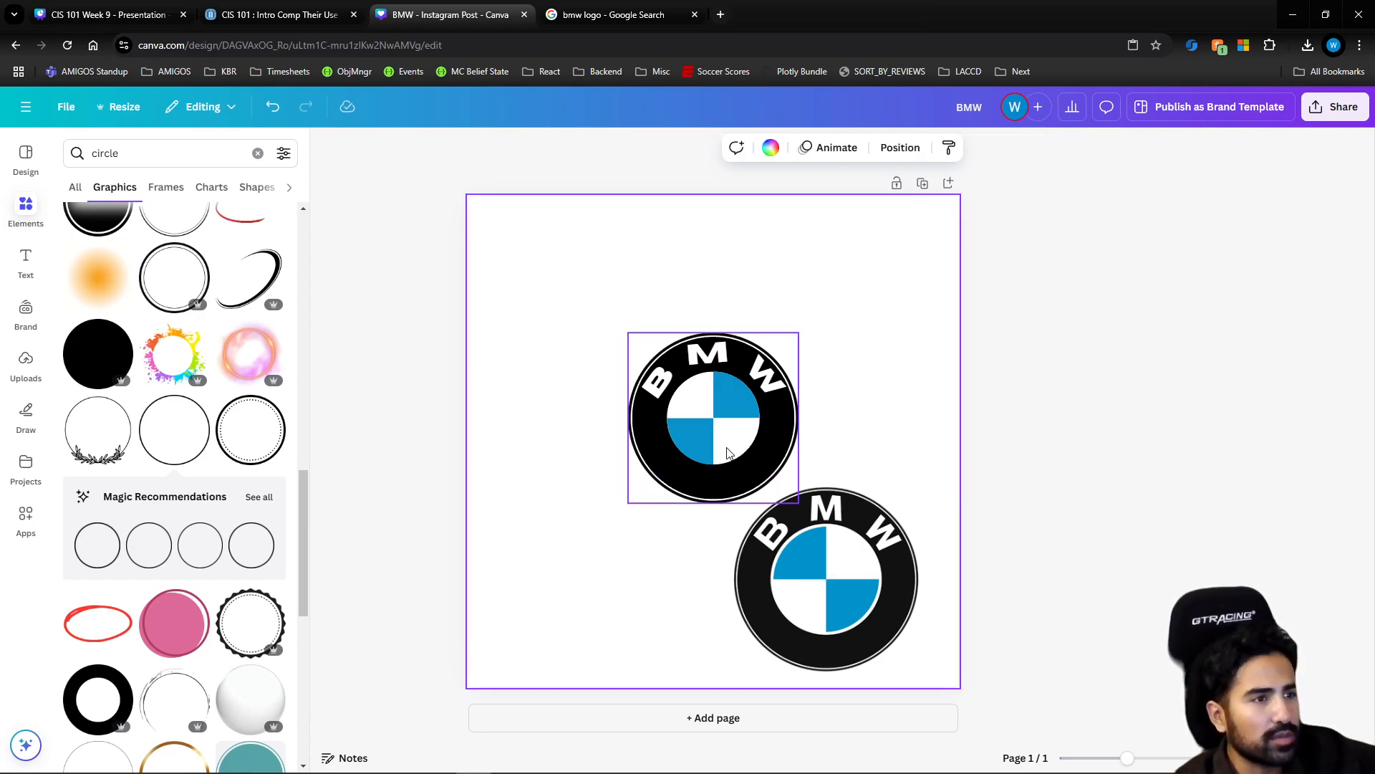
pyautogui.click(731, 398)
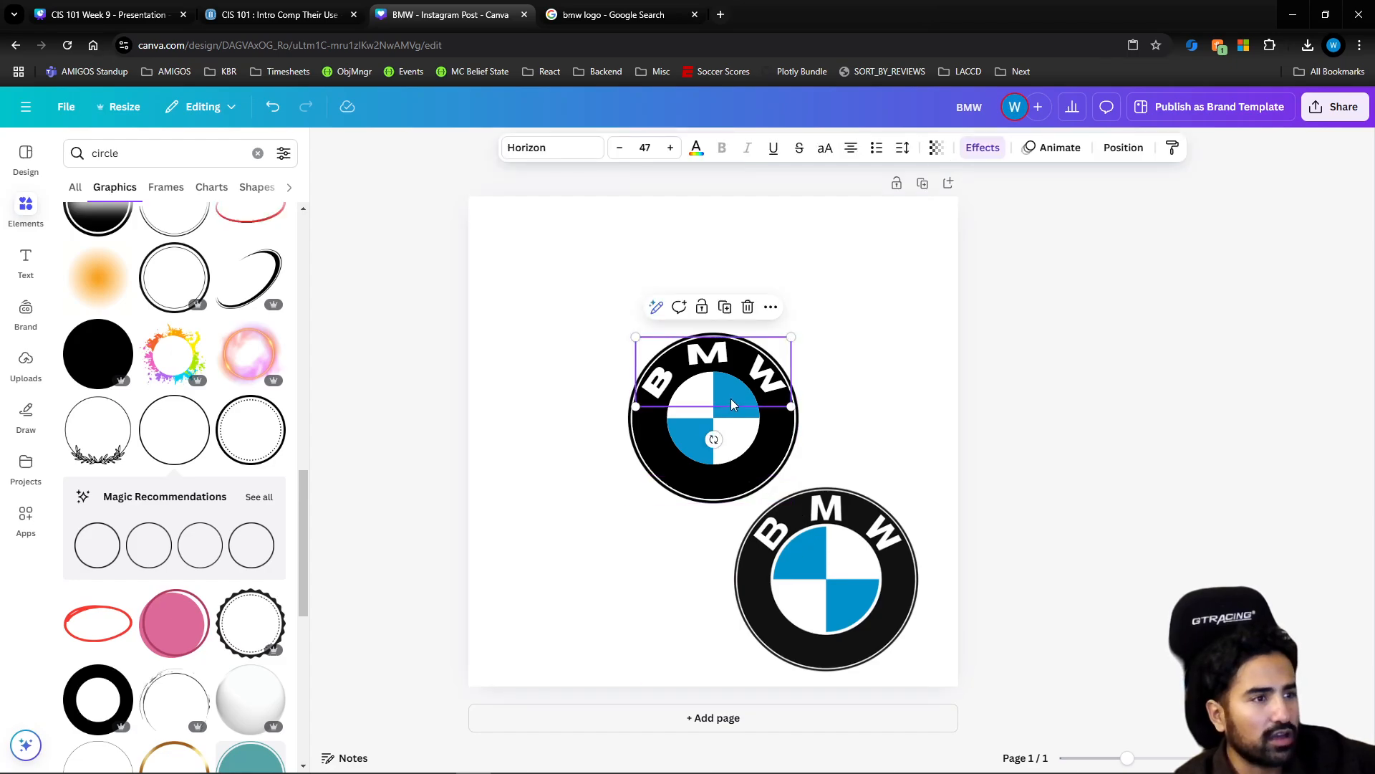
pyautogui.click(693, 435)
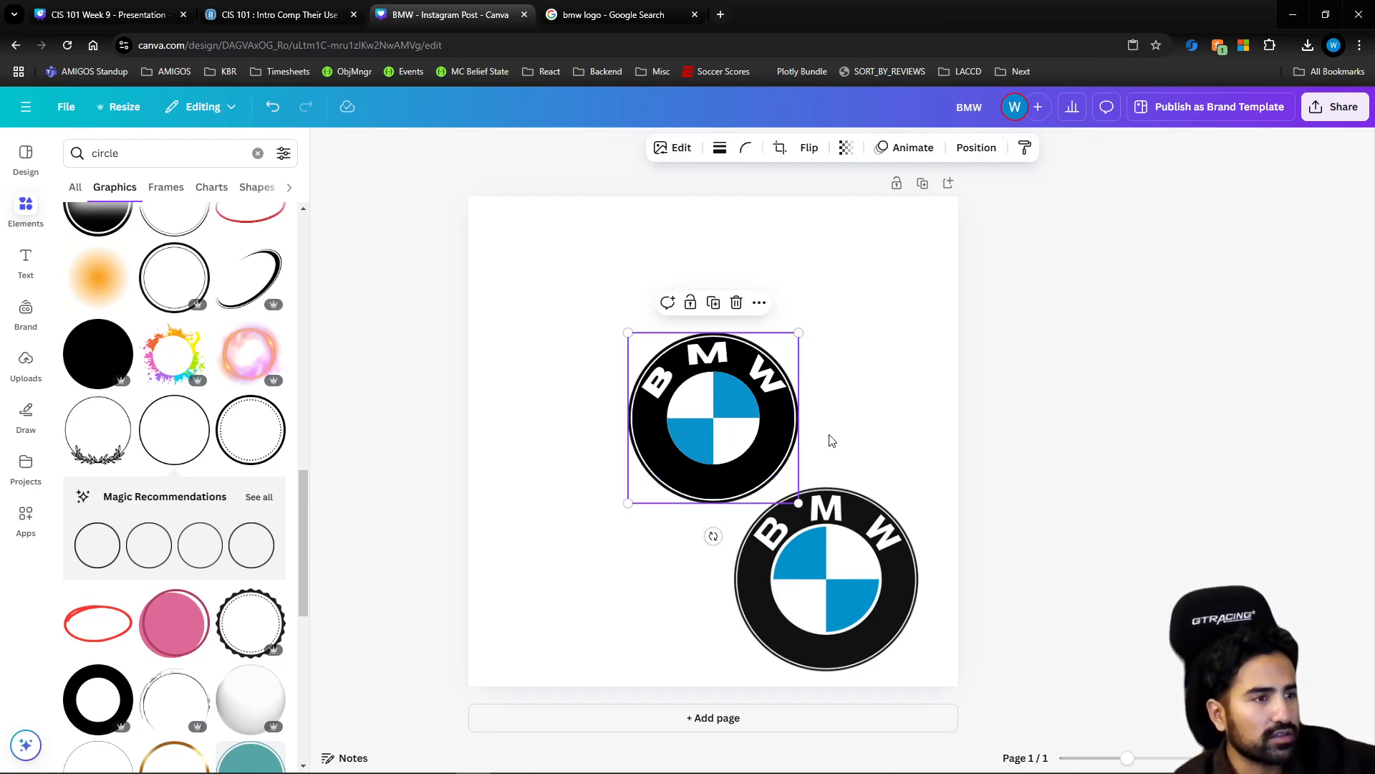
pyautogui.click(831, 439)
pyautogui.click(696, 440)
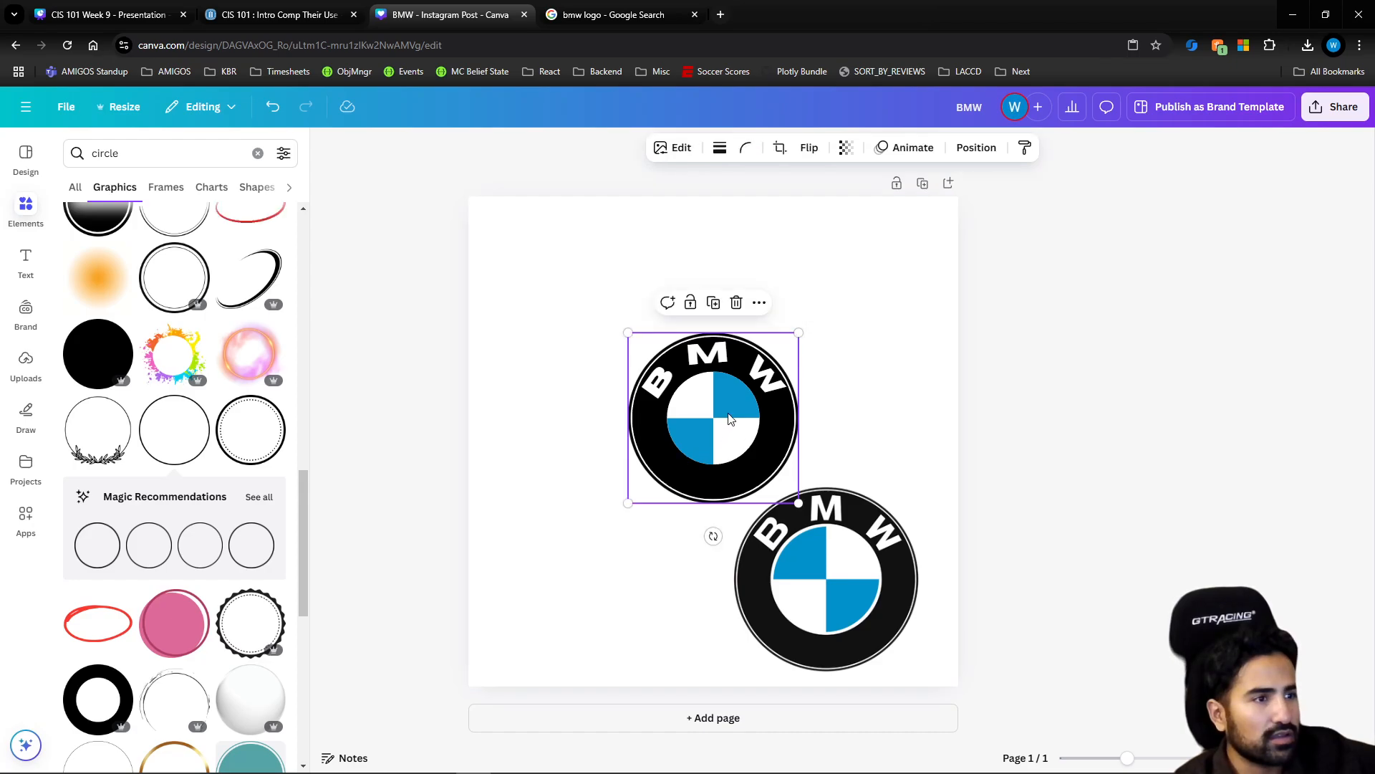
pyautogui.moveTo(728, 412); pyautogui.dragTo(720, 435)
pyautogui.hotkey('ctrl', 'z')
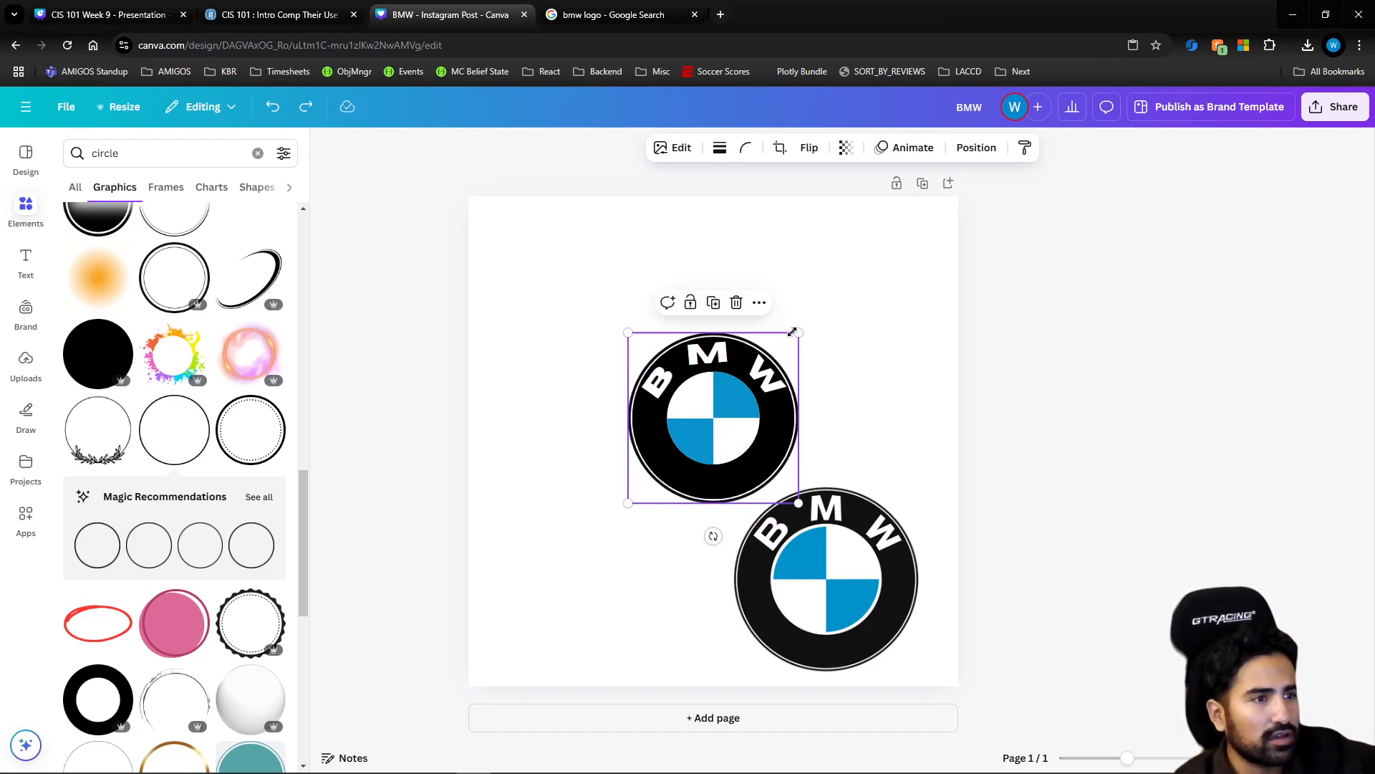
# Send the thin black circle outline to the back so it sits behind all other logo pieces
pyautogui.rightClick(656, 487)
pyautogui.moveTo(691, 525)
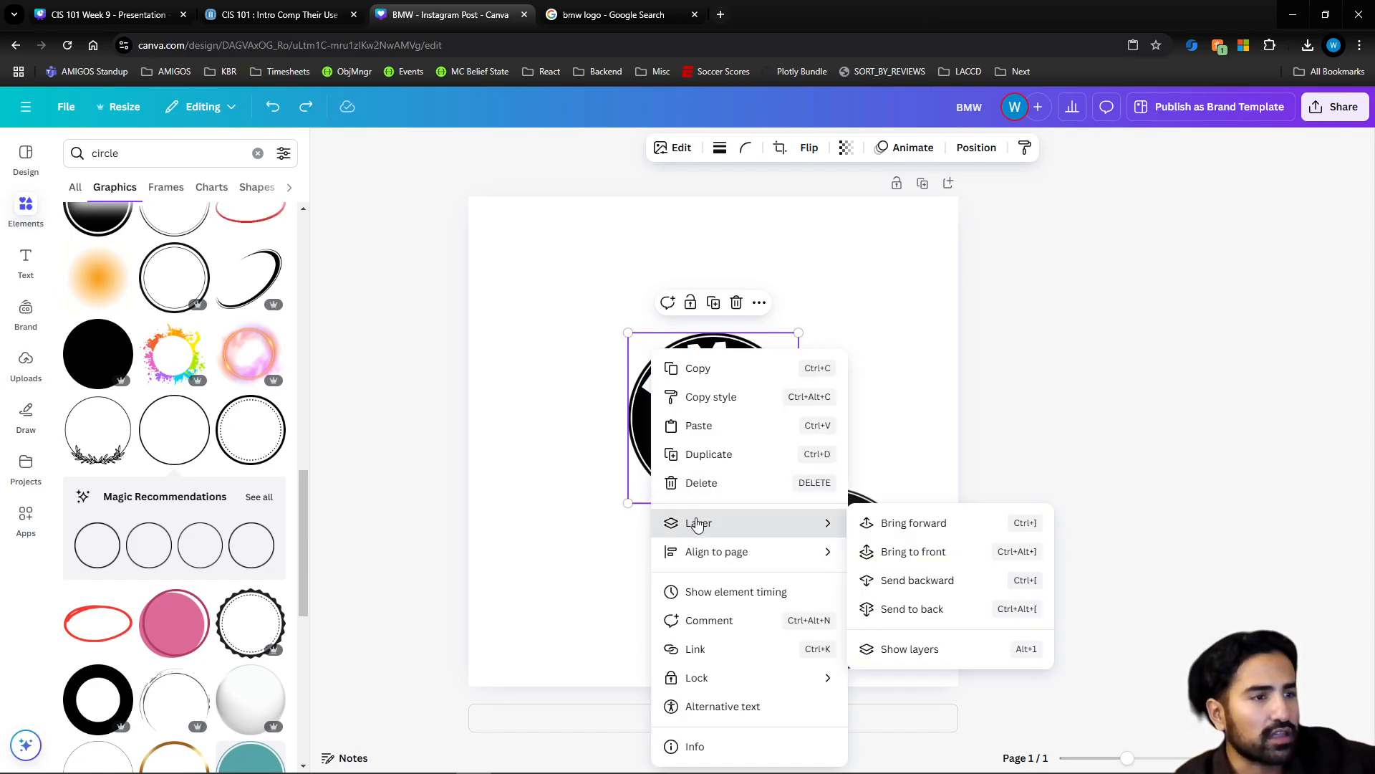
pyautogui.click(974, 148)
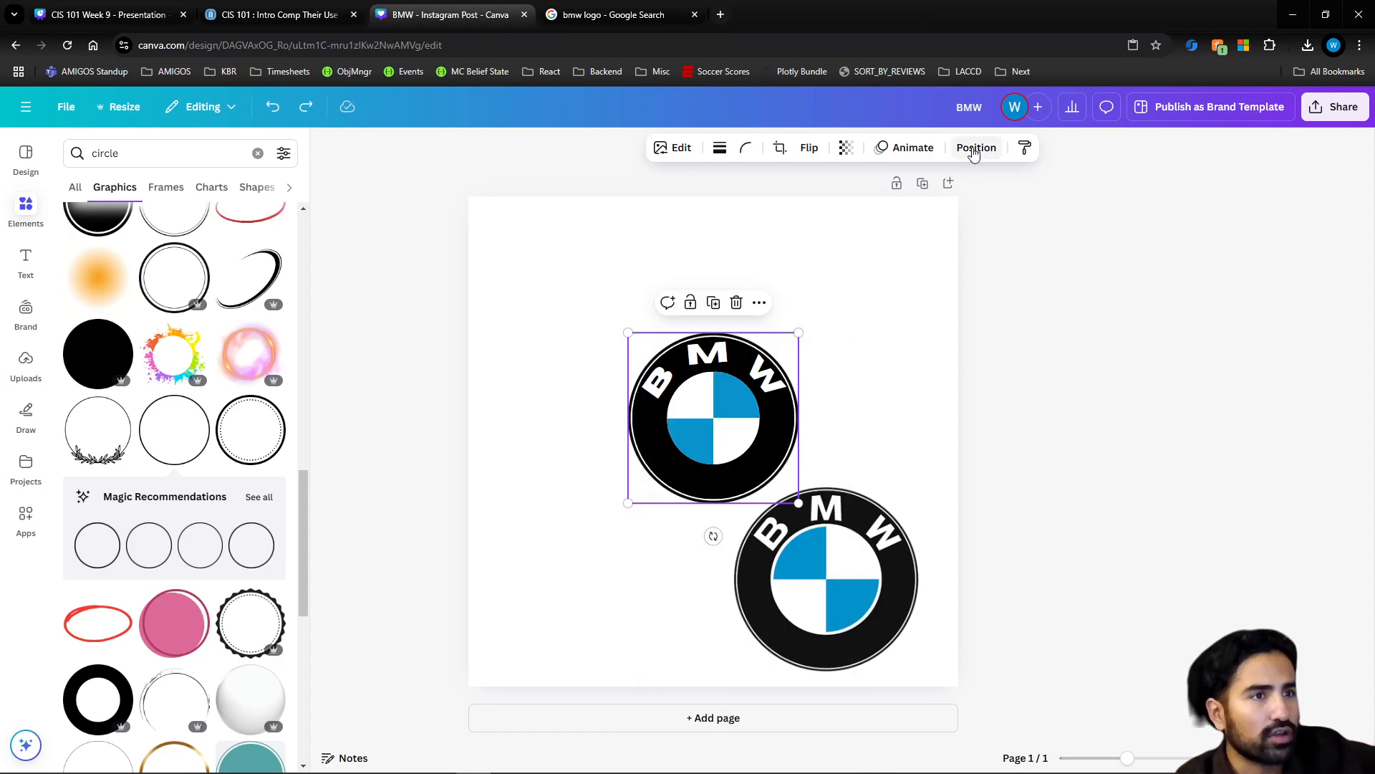
pyautogui.click(975, 149)
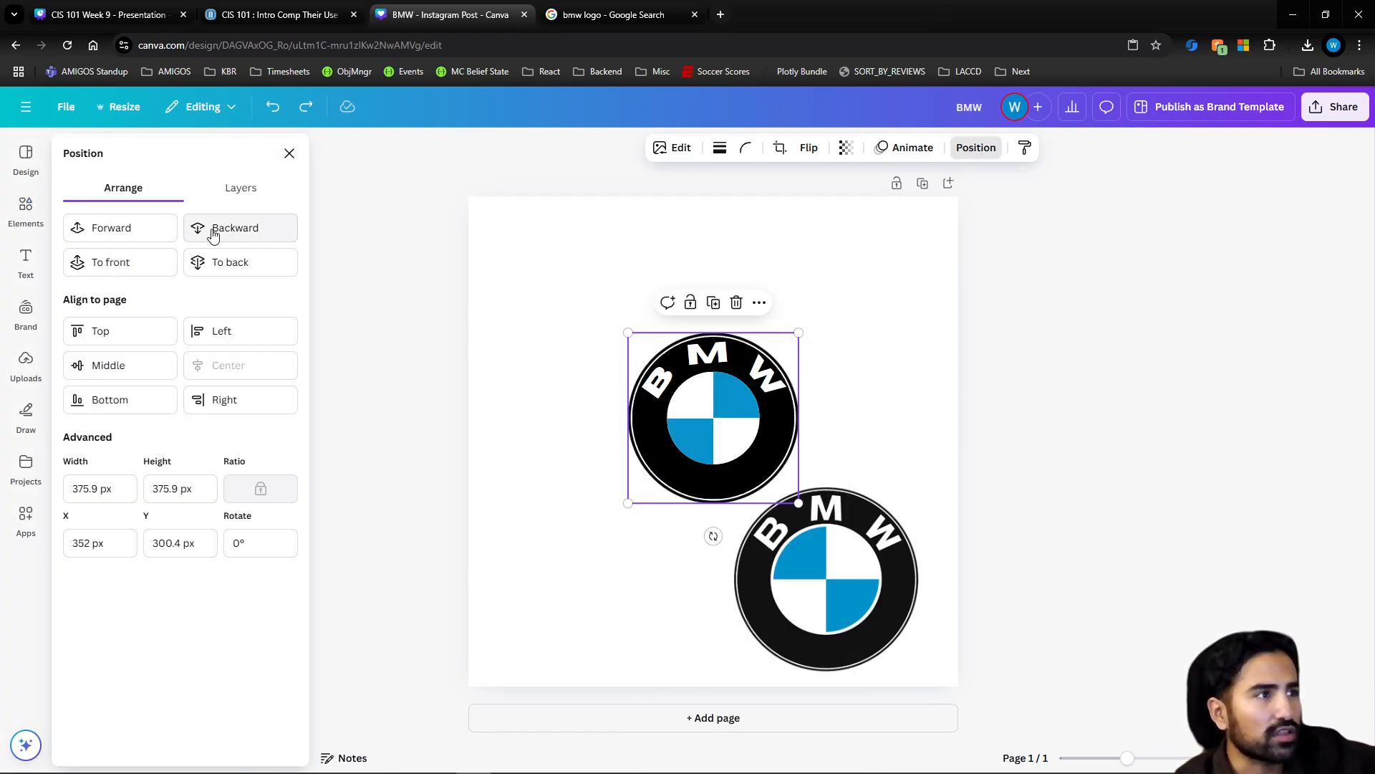
pyautogui.click(215, 262)
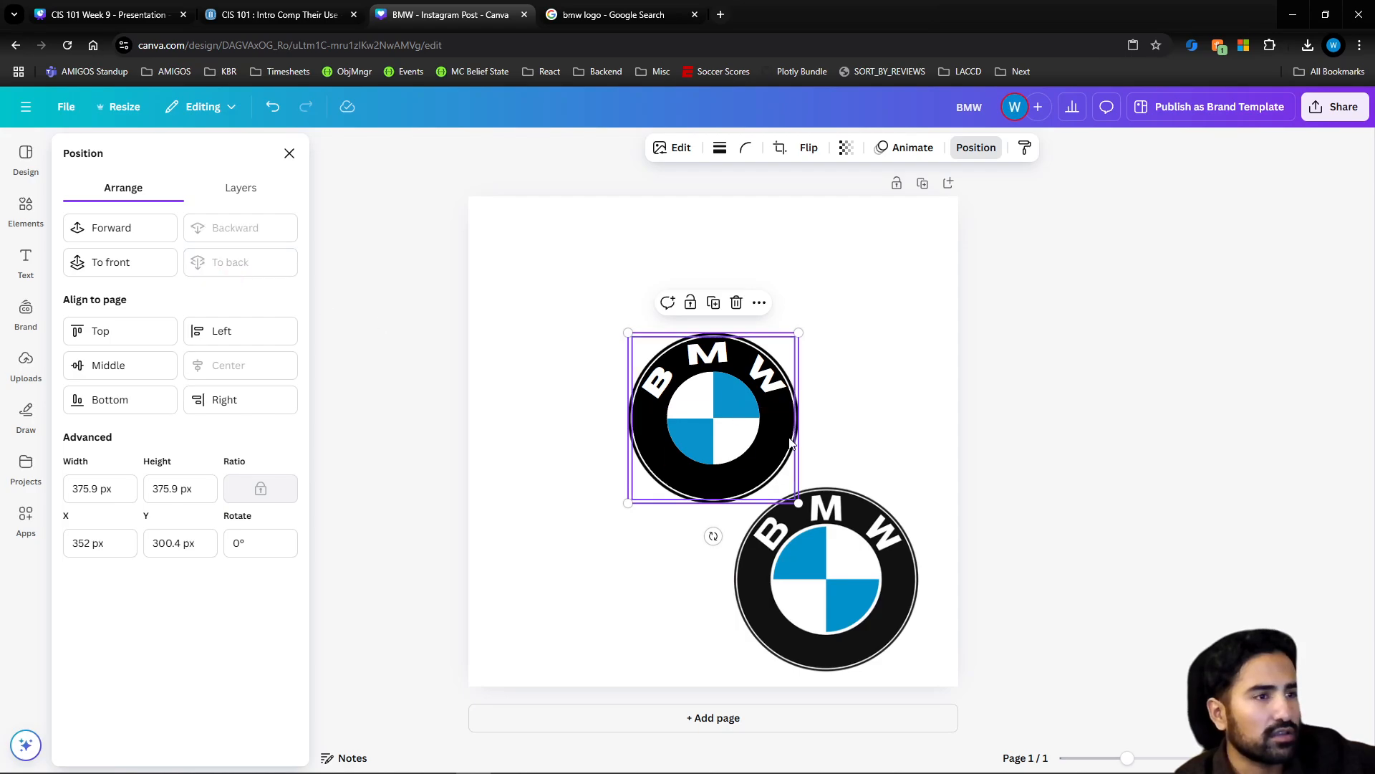
pyautogui.click(833, 444)
# Shrink both blue quarter circles to about 95 px with their corners at the logo's center, leaving a thin white gap inside the ring
pyautogui.click(734, 416)
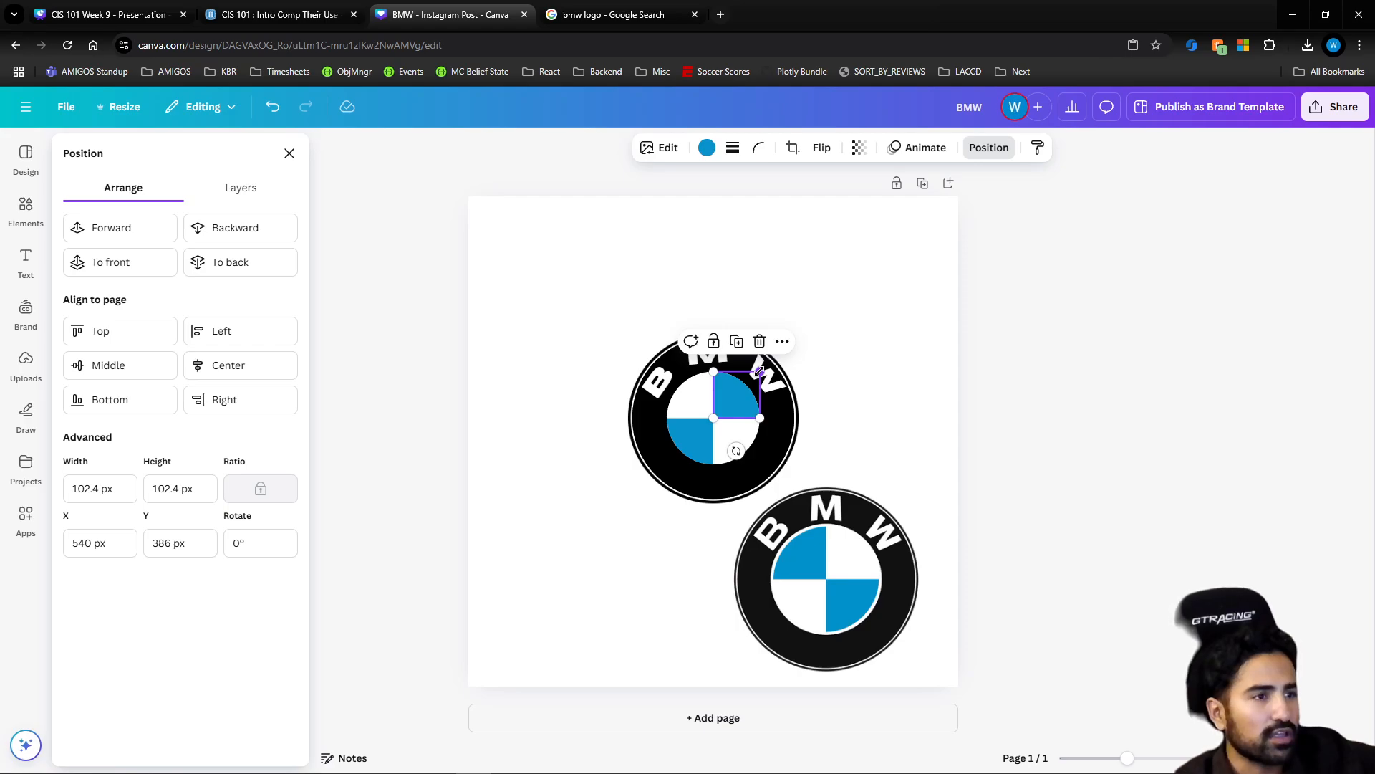
pyautogui.moveTo(756, 414); pyautogui.dragTo(739, 411)
pyautogui.moveTo(739, 412); pyautogui.dragTo(734, 407)
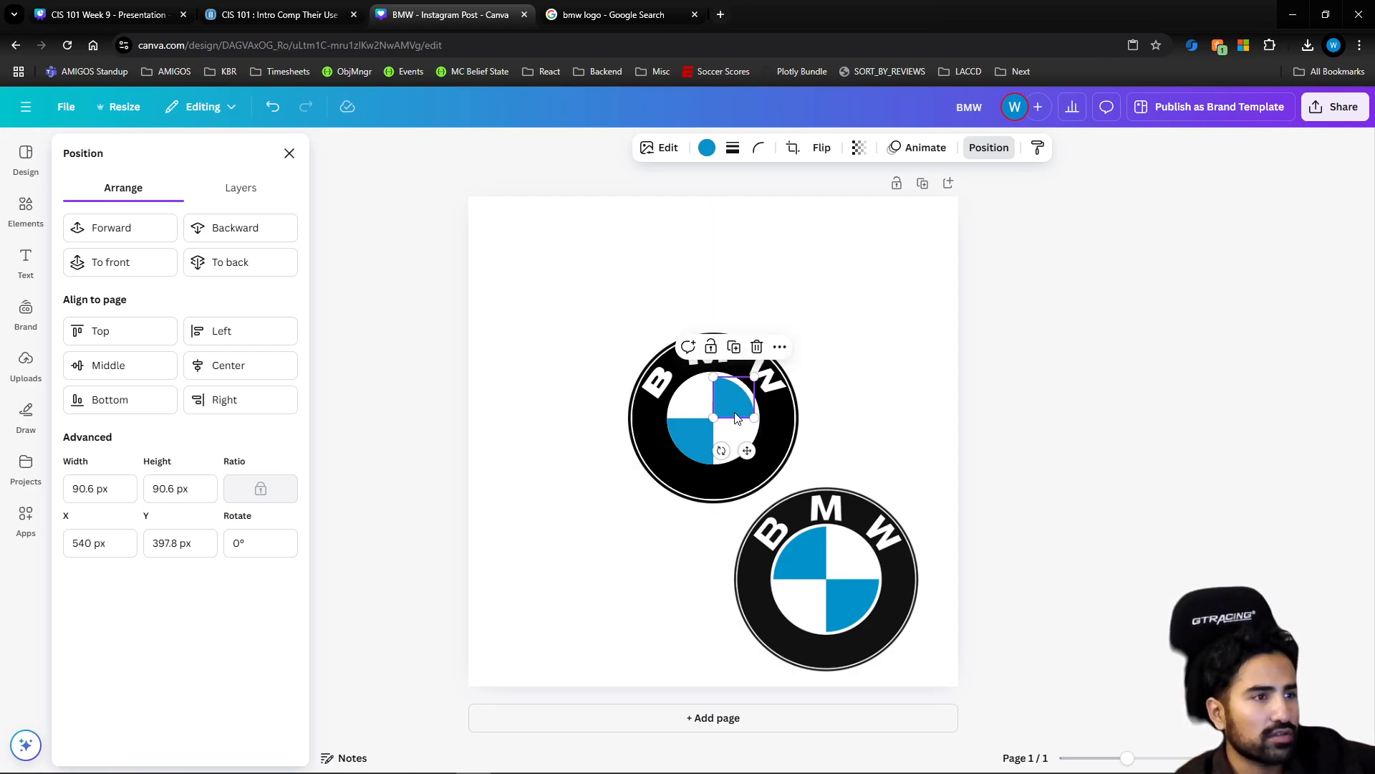
pyautogui.click(704, 433)
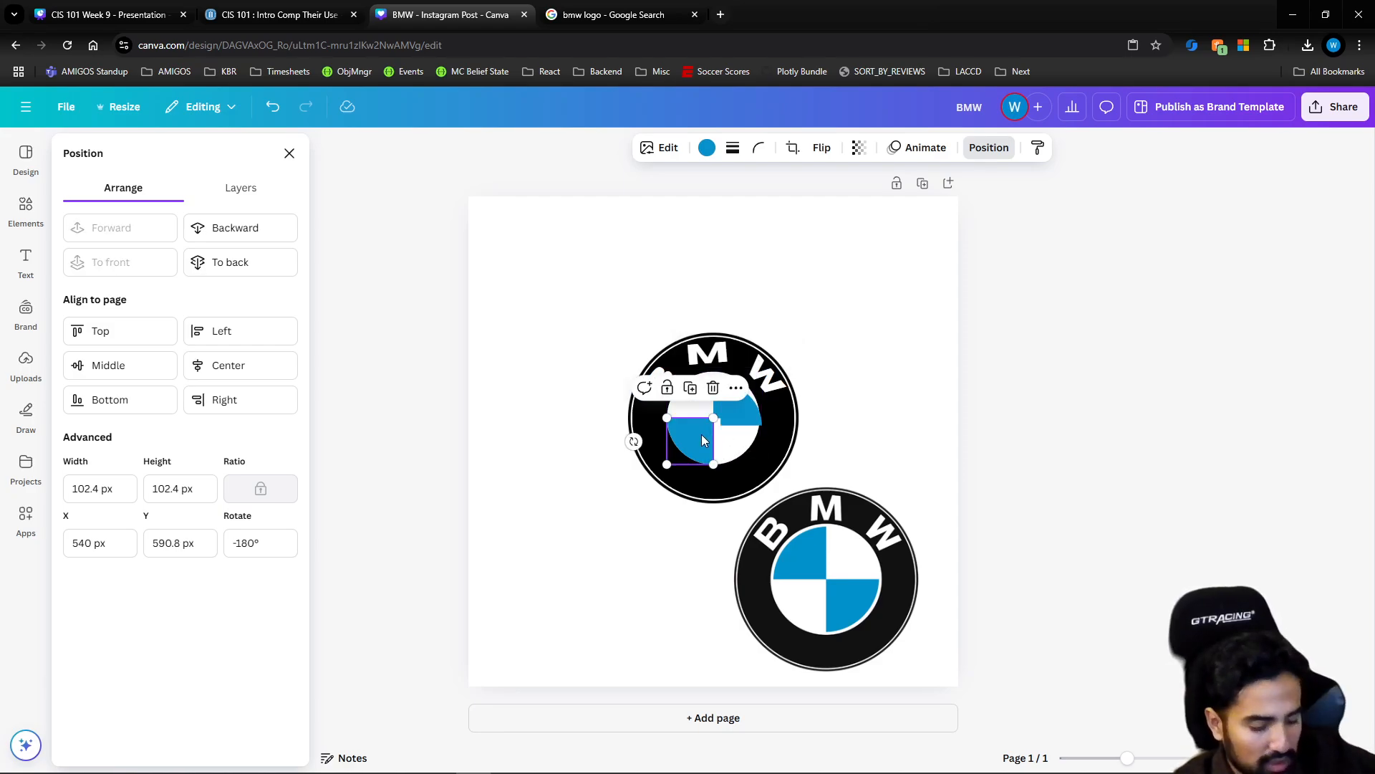
pyautogui.press('Delete')
pyautogui.moveTo(733, 411); pyautogui.dragTo(699, 443)
pyautogui.moveTo(695, 492); pyautogui.dragTo(709, 458)
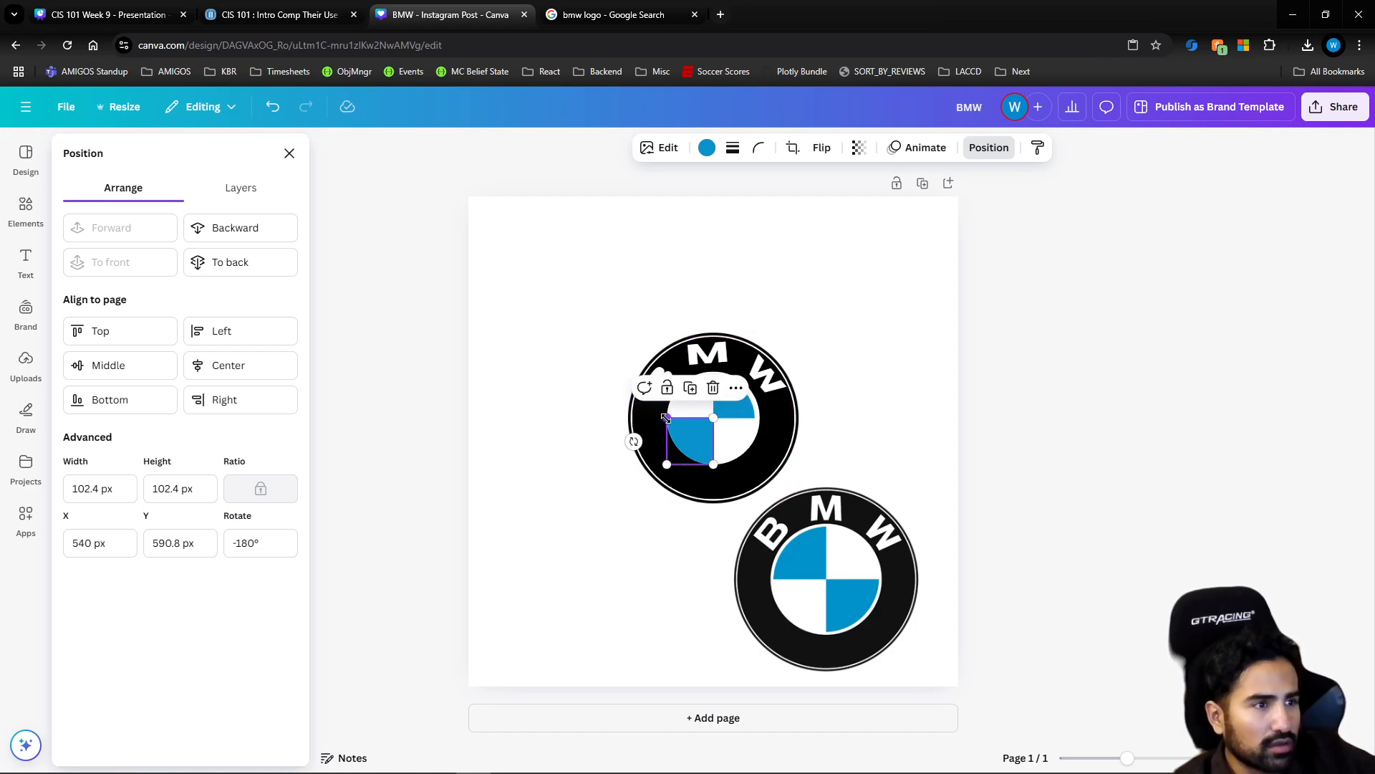
pyautogui.moveTo(667, 417); pyautogui.dragTo(759, 464)
pyautogui.click(751, 409)
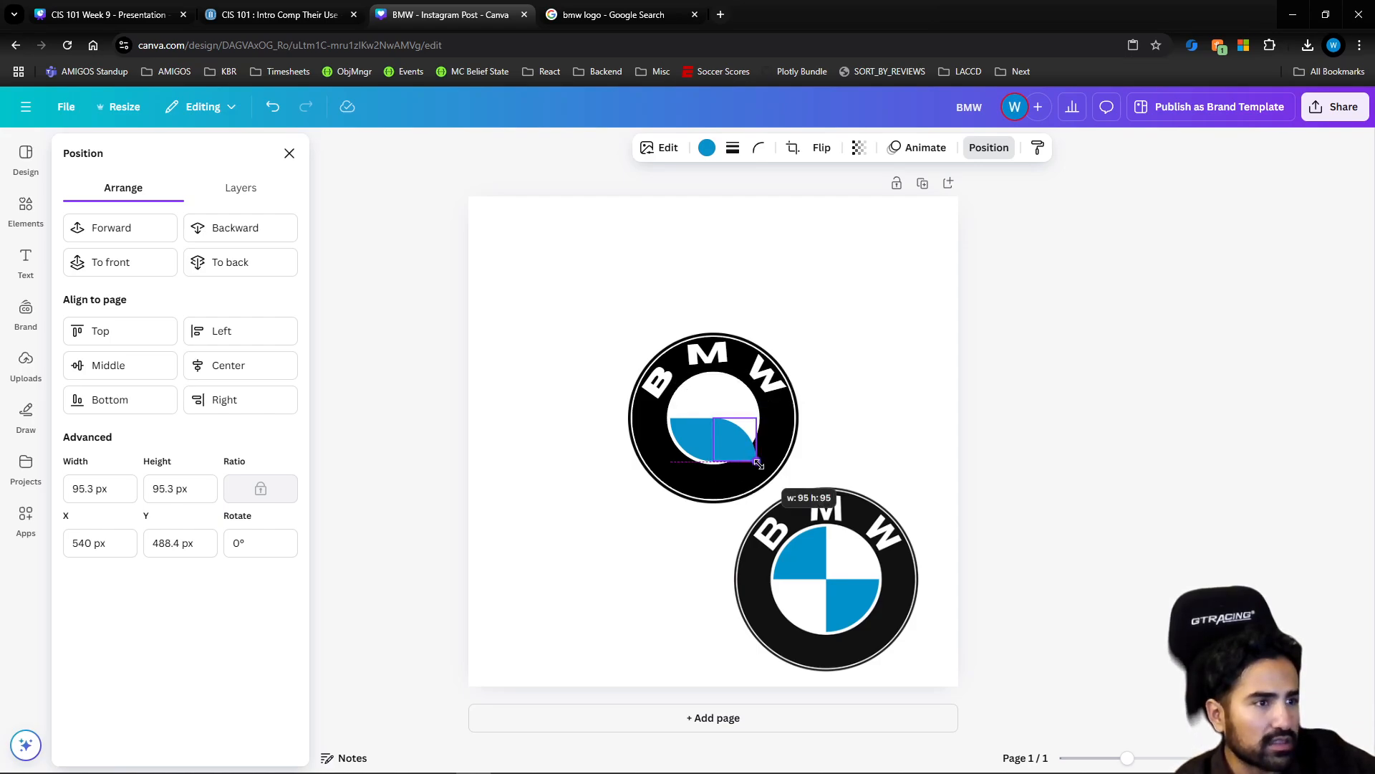
pyautogui.moveTo(759, 465); pyautogui.dragTo(730, 404)
pyautogui.click(1063, 435)
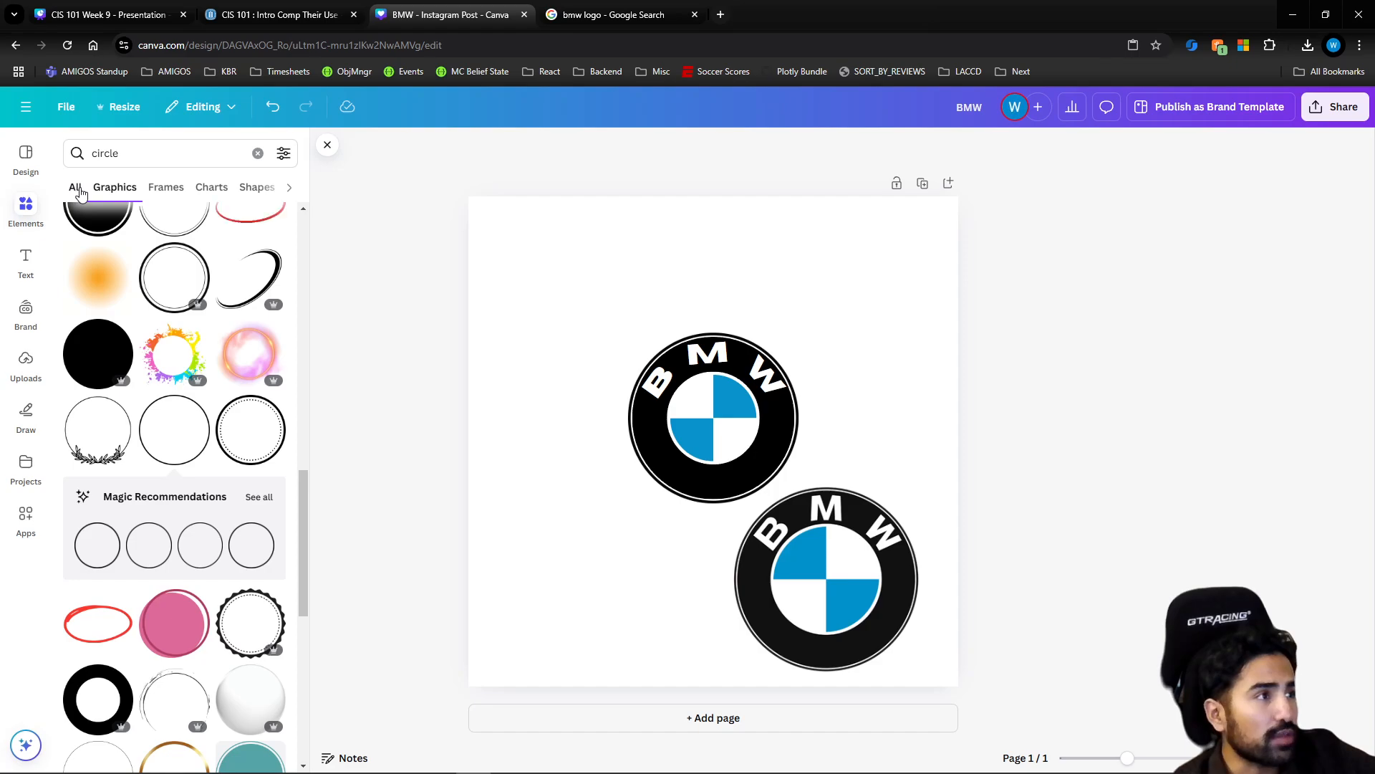
# Search the graphics elements for "rectangle"
pyautogui.scroll(5, 127, 300)
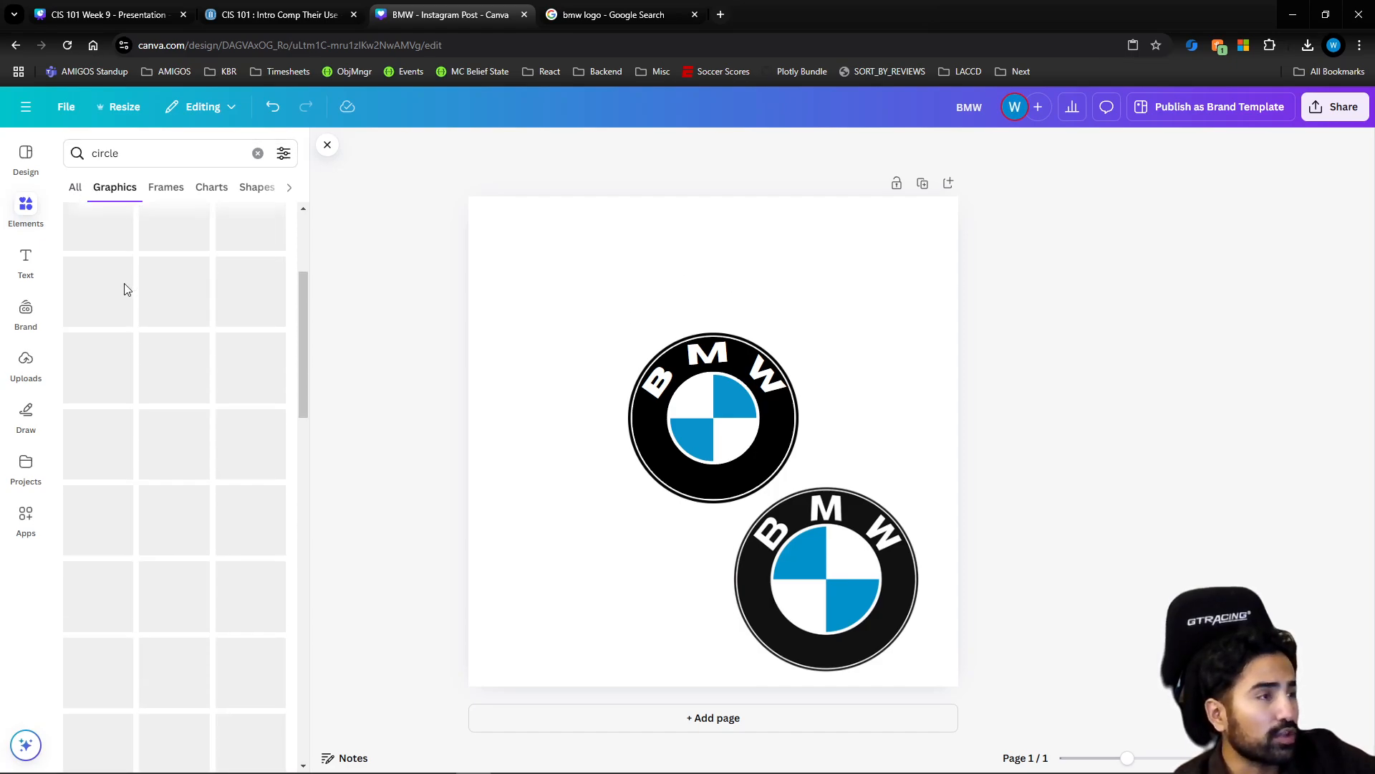
pyautogui.scroll(3, 125, 283)
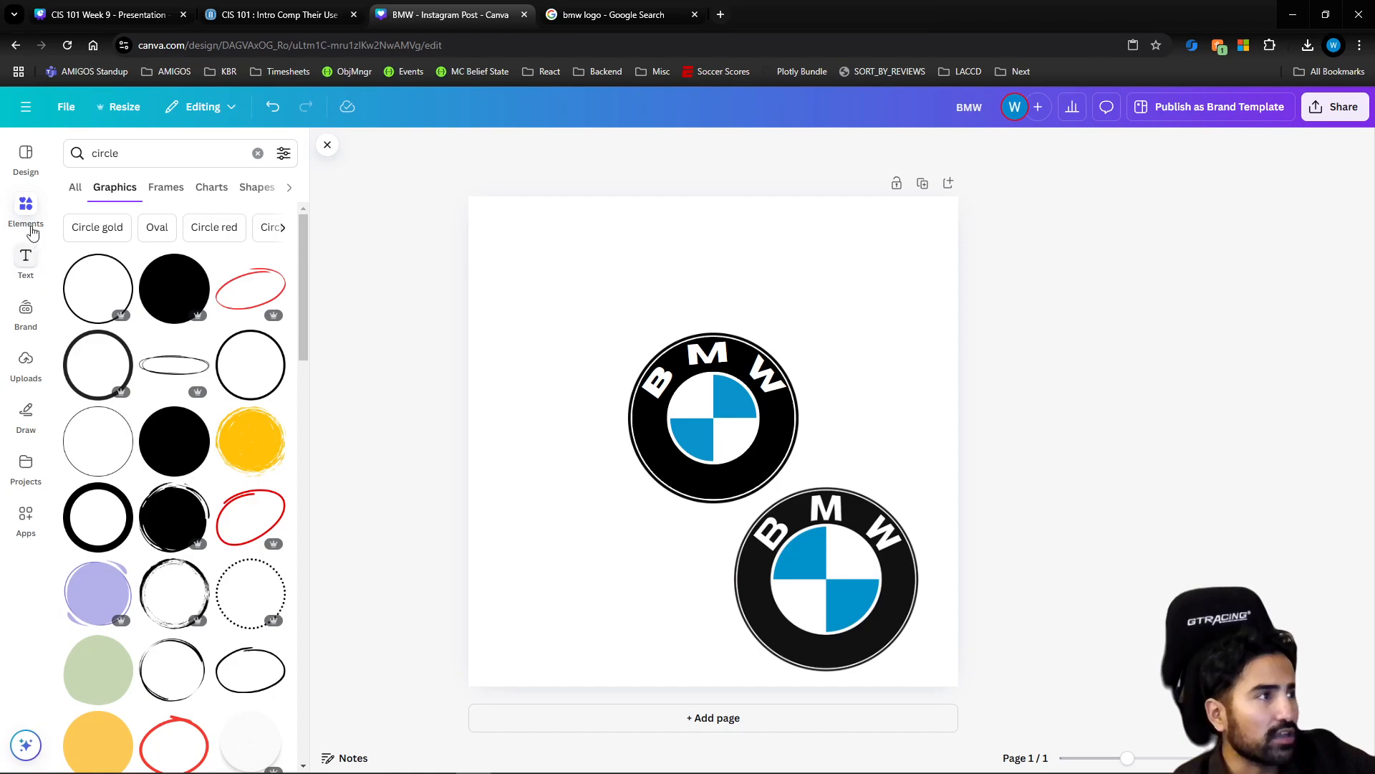
pyautogui.hotkey('ctrl', 'a')
pyautogui.write('re')
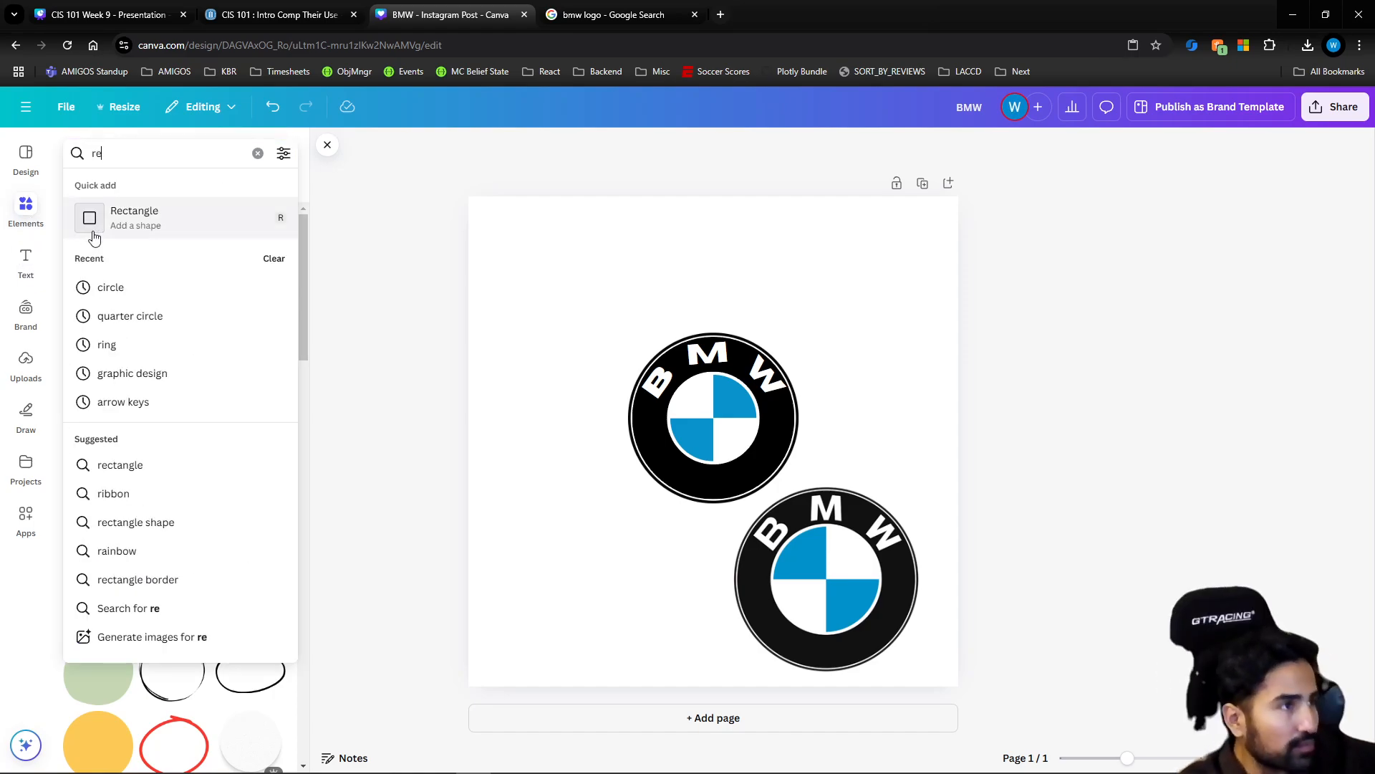
pyautogui.write('ctangle')
pyautogui.press('Return')
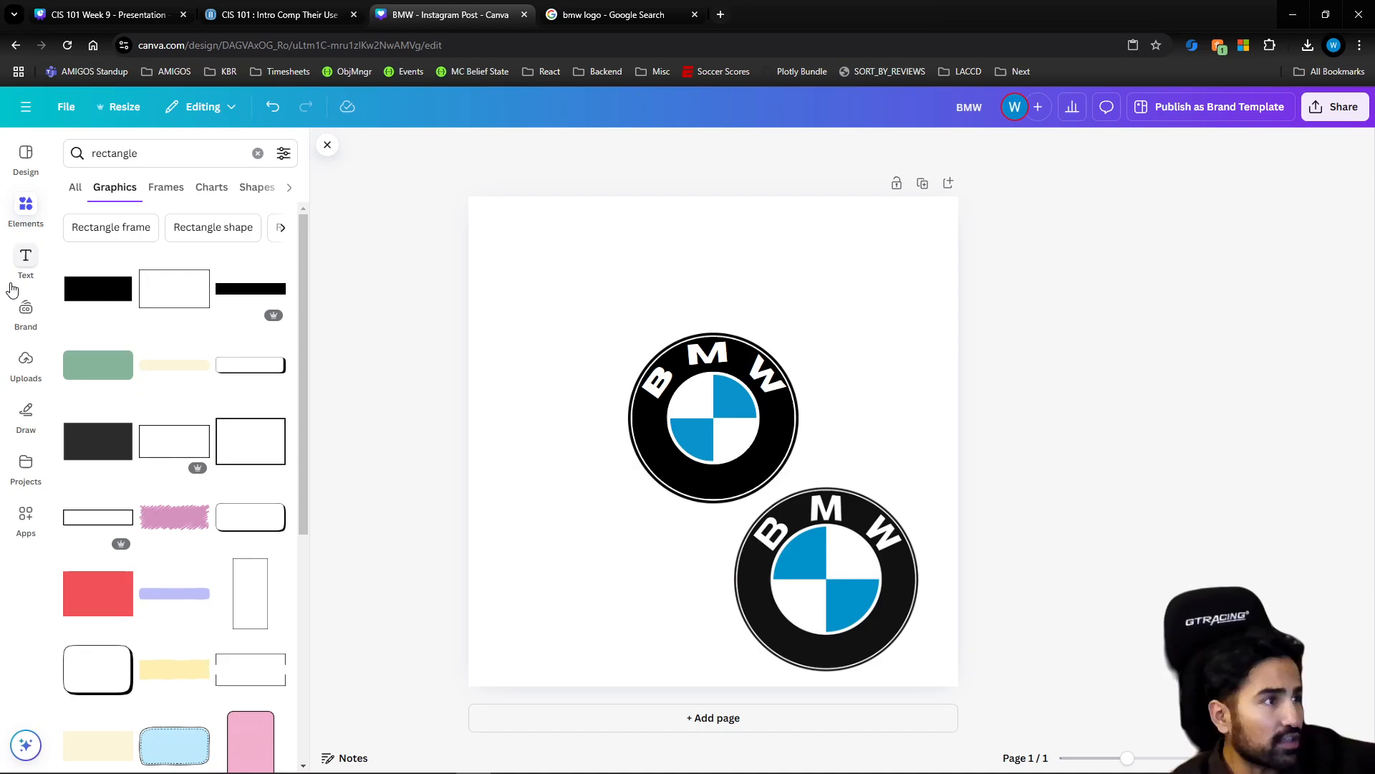
# Add the first rectangle graphic near the page's upper-left corner, rotated to a steep diagonal and colored black
pyautogui.click(98, 290)
pyautogui.moveTo(660, 446); pyautogui.dragTo(604, 308)
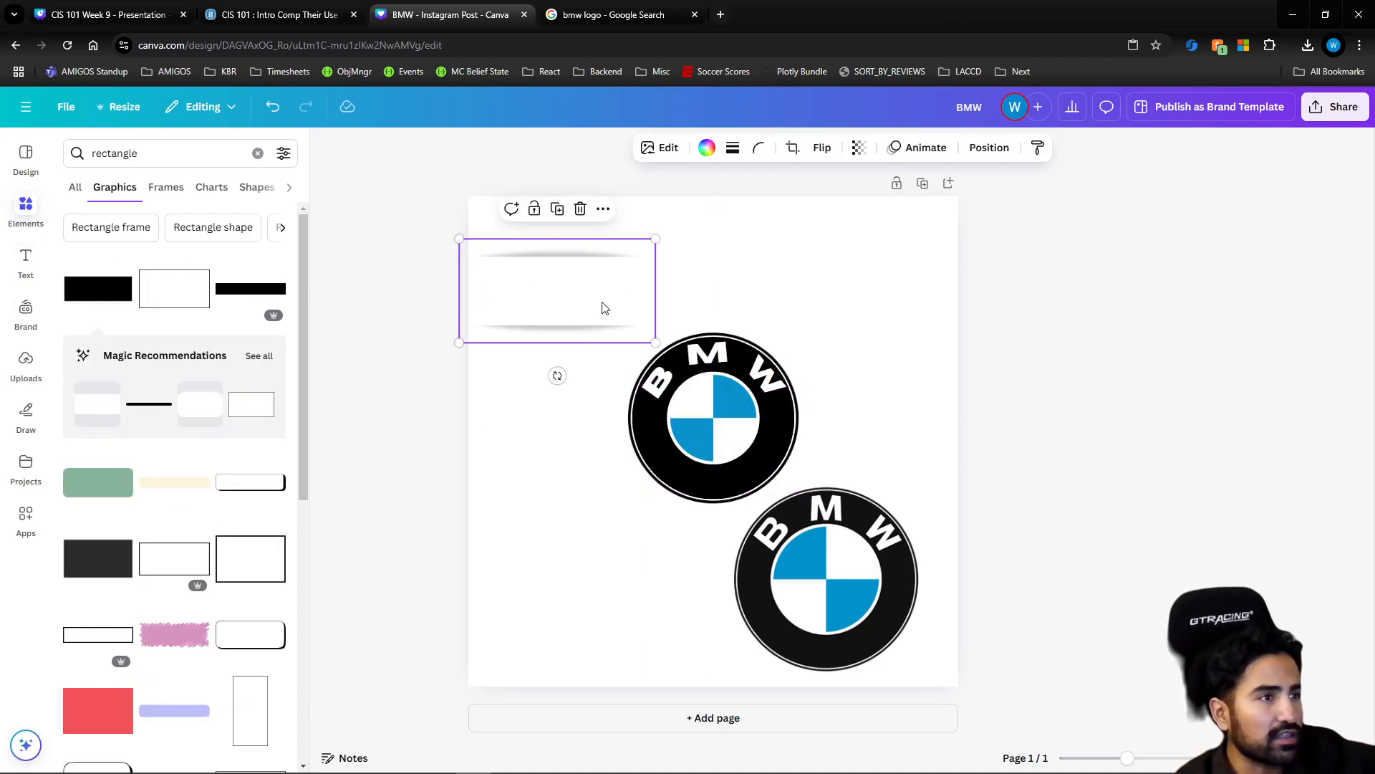
pyautogui.click(545, 385)
pyautogui.click(564, 321)
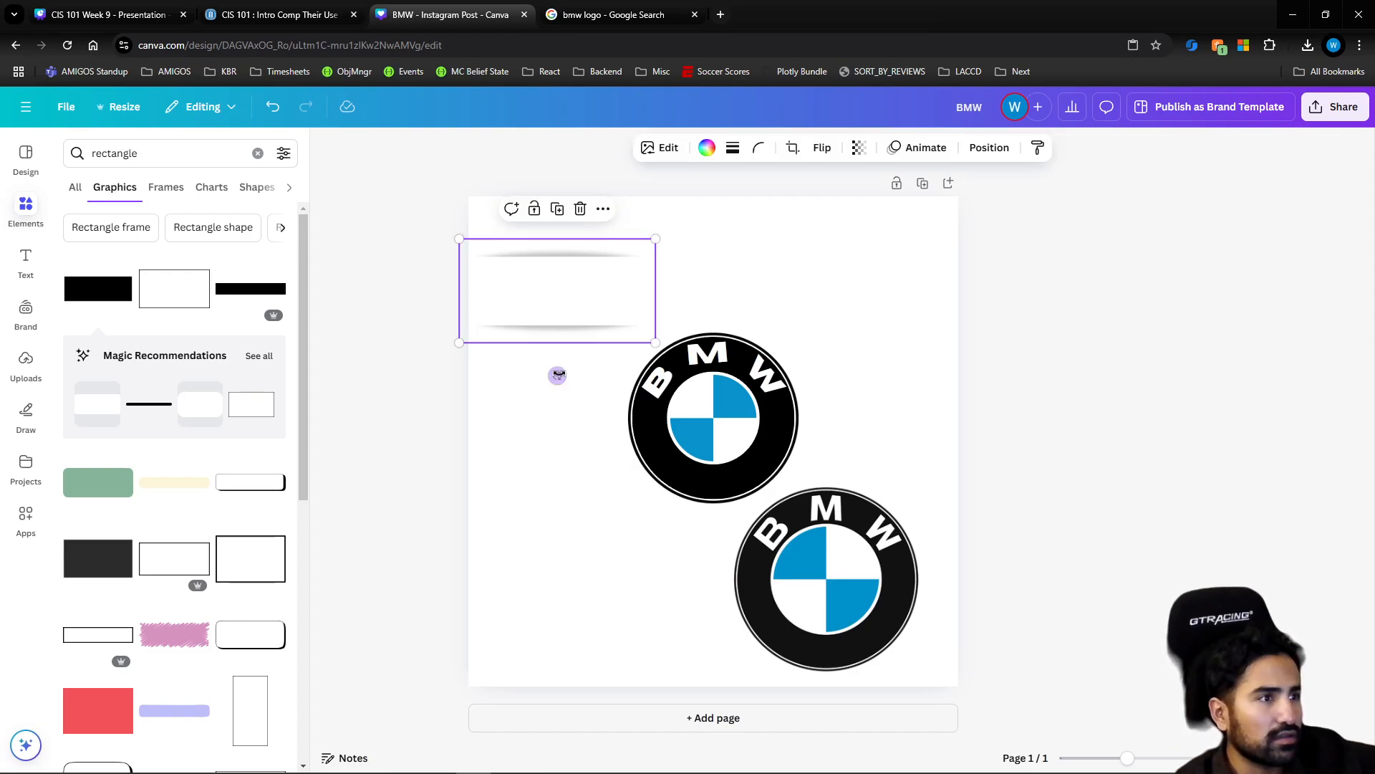
pyautogui.moveTo(558, 375); pyautogui.dragTo(683, 332)
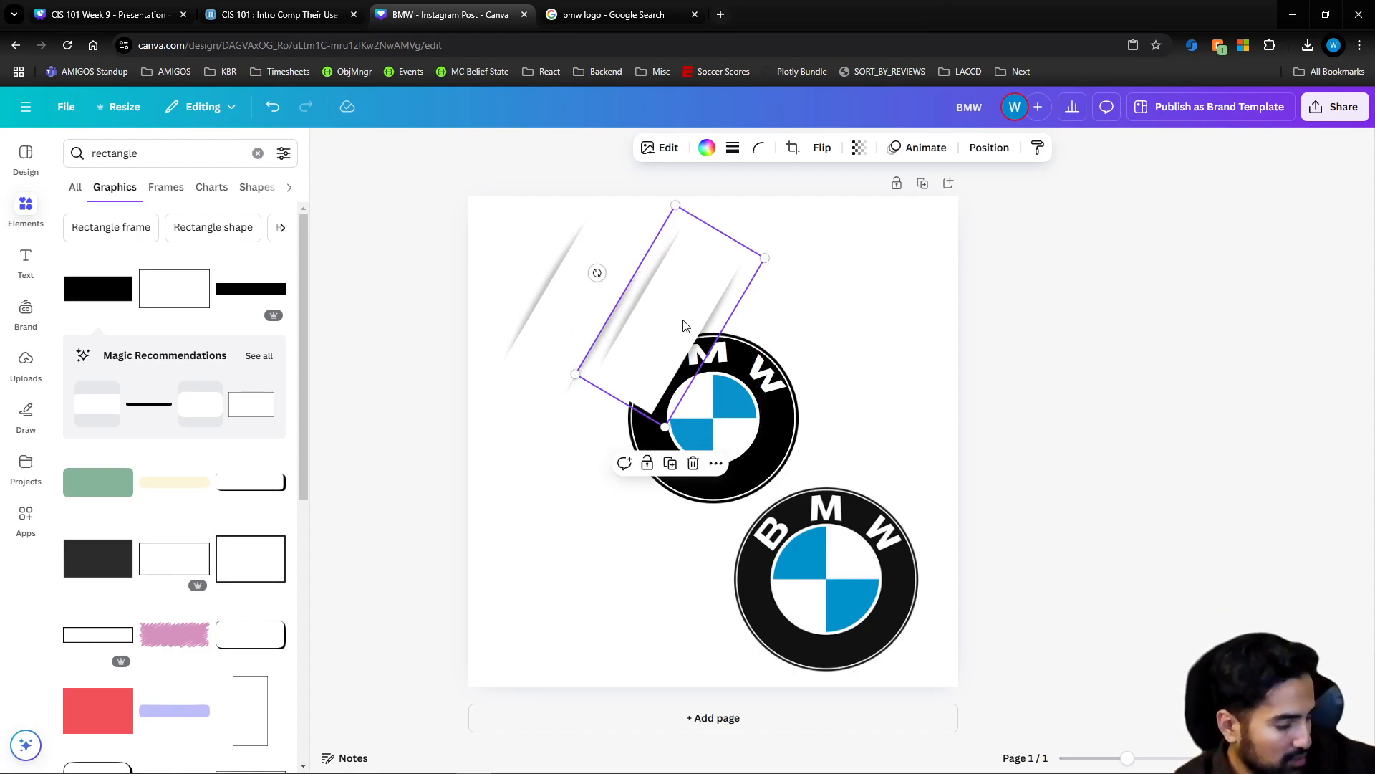
pyautogui.hotkey('ctrl', 'z')
pyautogui.moveTo(618, 274); pyautogui.dragTo(611, 267)
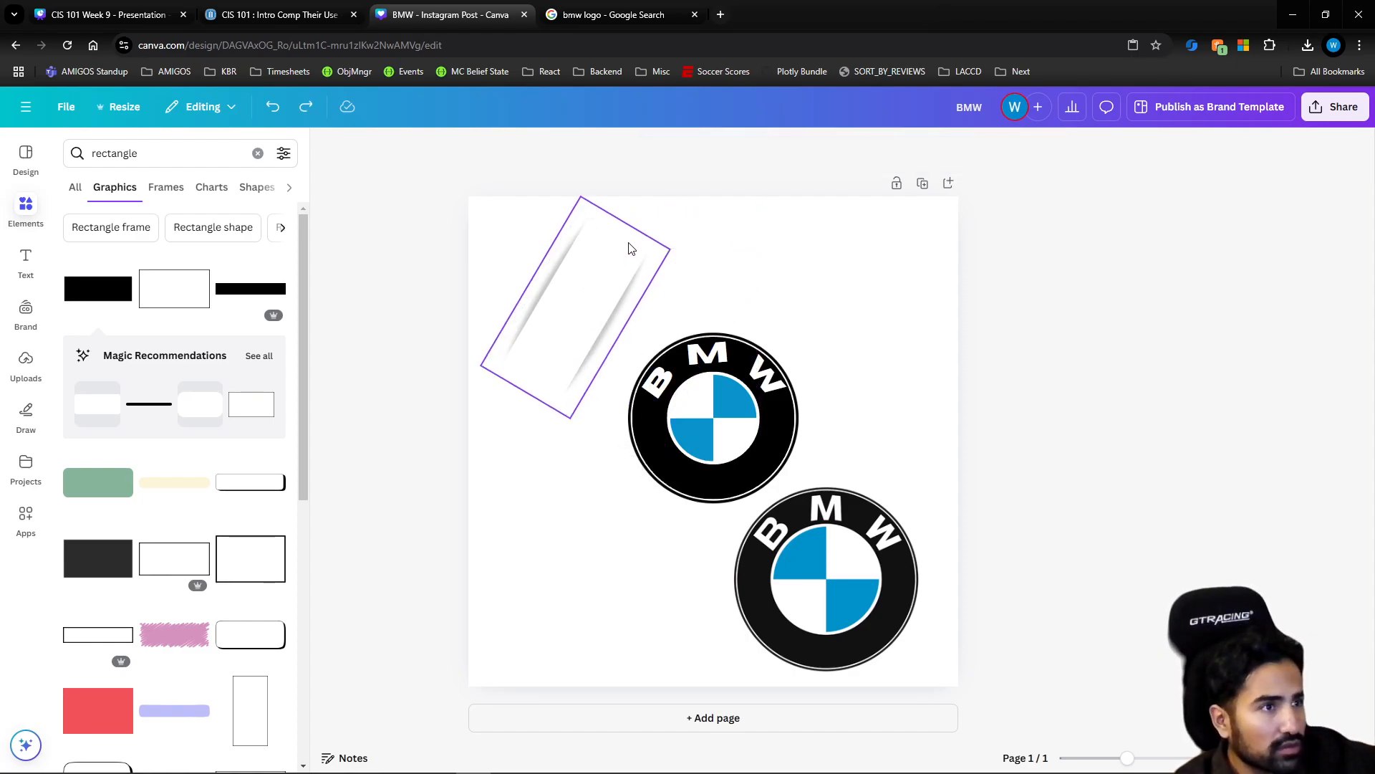
pyautogui.click(708, 148)
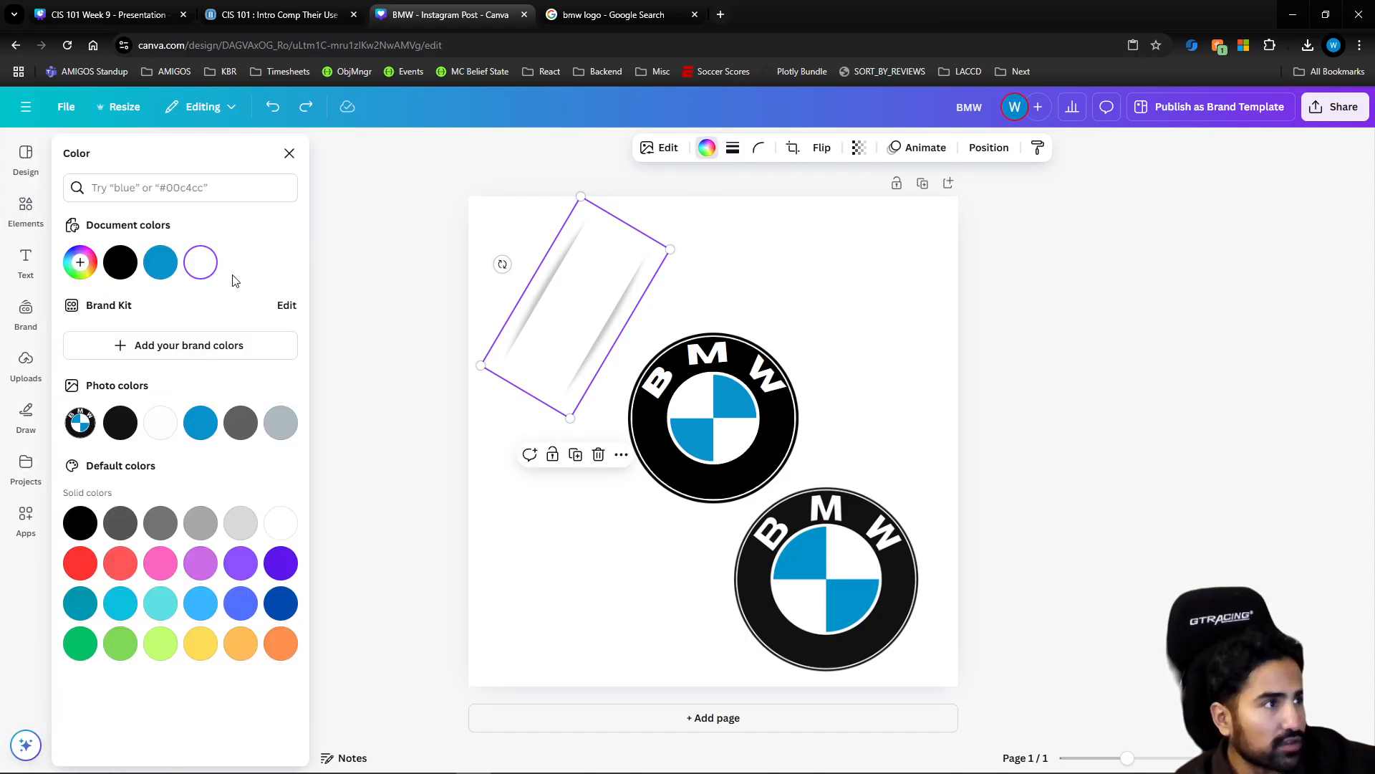
pyautogui.click(133, 275)
# Duplicate the black diagonal rectangle twice to form three parallel bars, with the middle one enlarged
pyautogui.hotkey('ctrl', 'd')
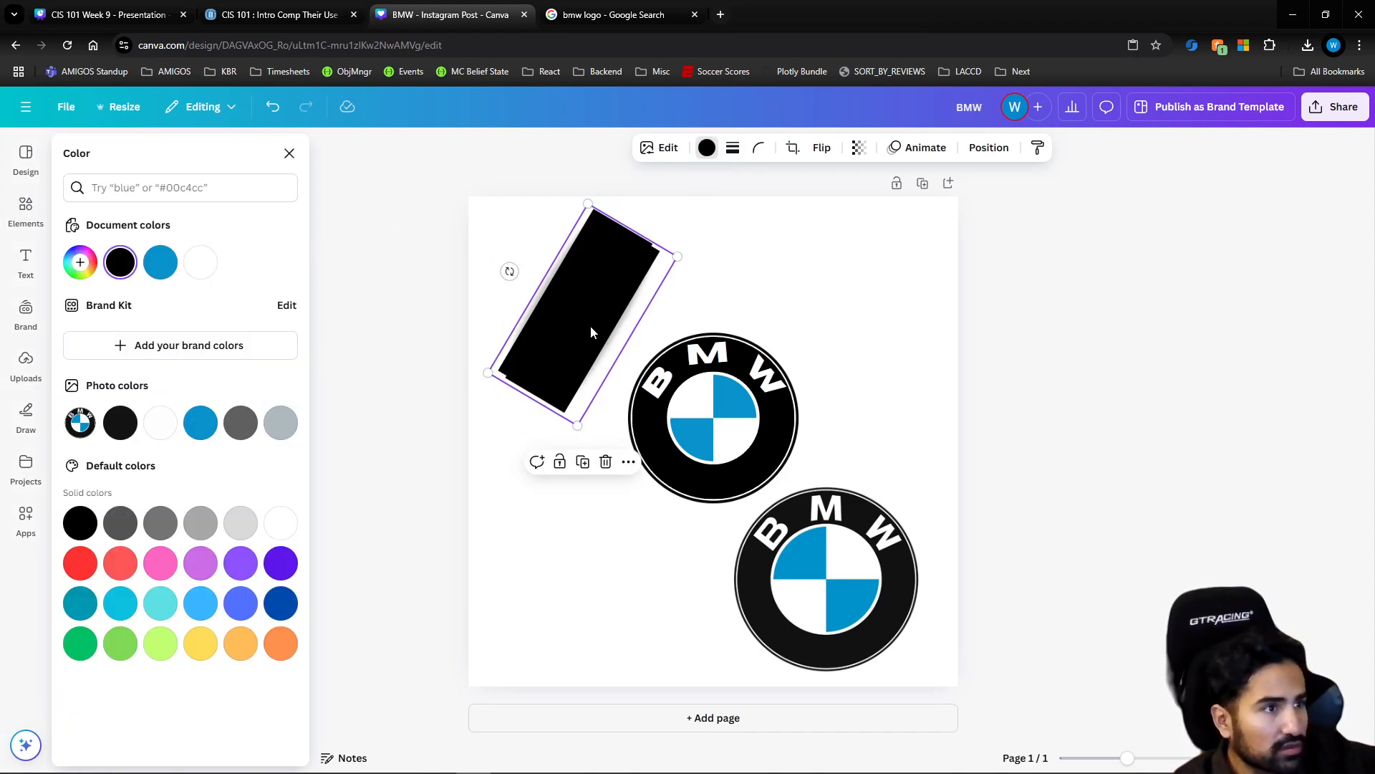
pyautogui.moveTo(590, 326); pyautogui.dragTo(653, 360)
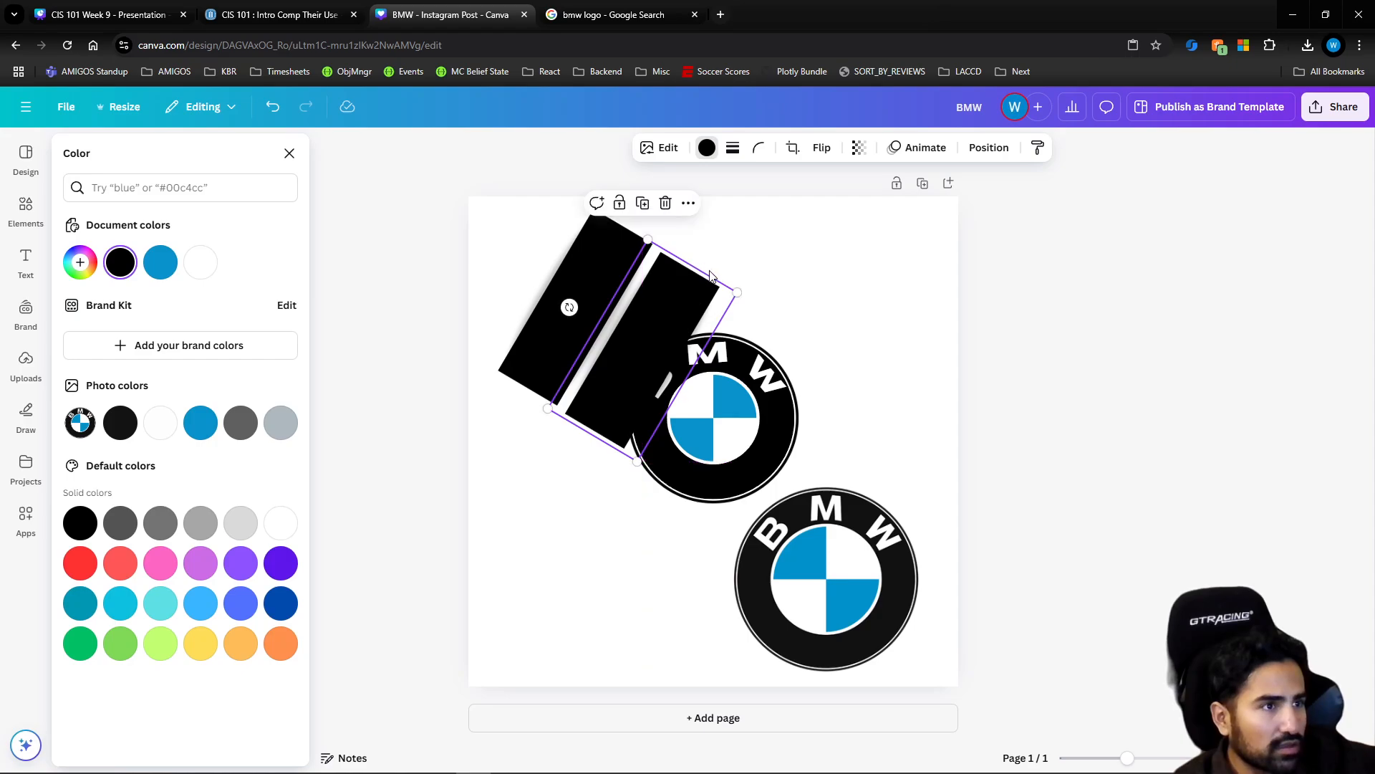
pyautogui.moveTo(739, 290); pyautogui.dragTo(811, 250)
pyautogui.moveTo(586, 321); pyautogui.dragTo(765, 396)
# Delete the recreated BMW logo pieces, the reference logo image and the large middle black bar from the page
pyautogui.moveTo(645, 547); pyautogui.dragTo(689, 495)
pyautogui.press('Delete')
pyautogui.press('Delete')
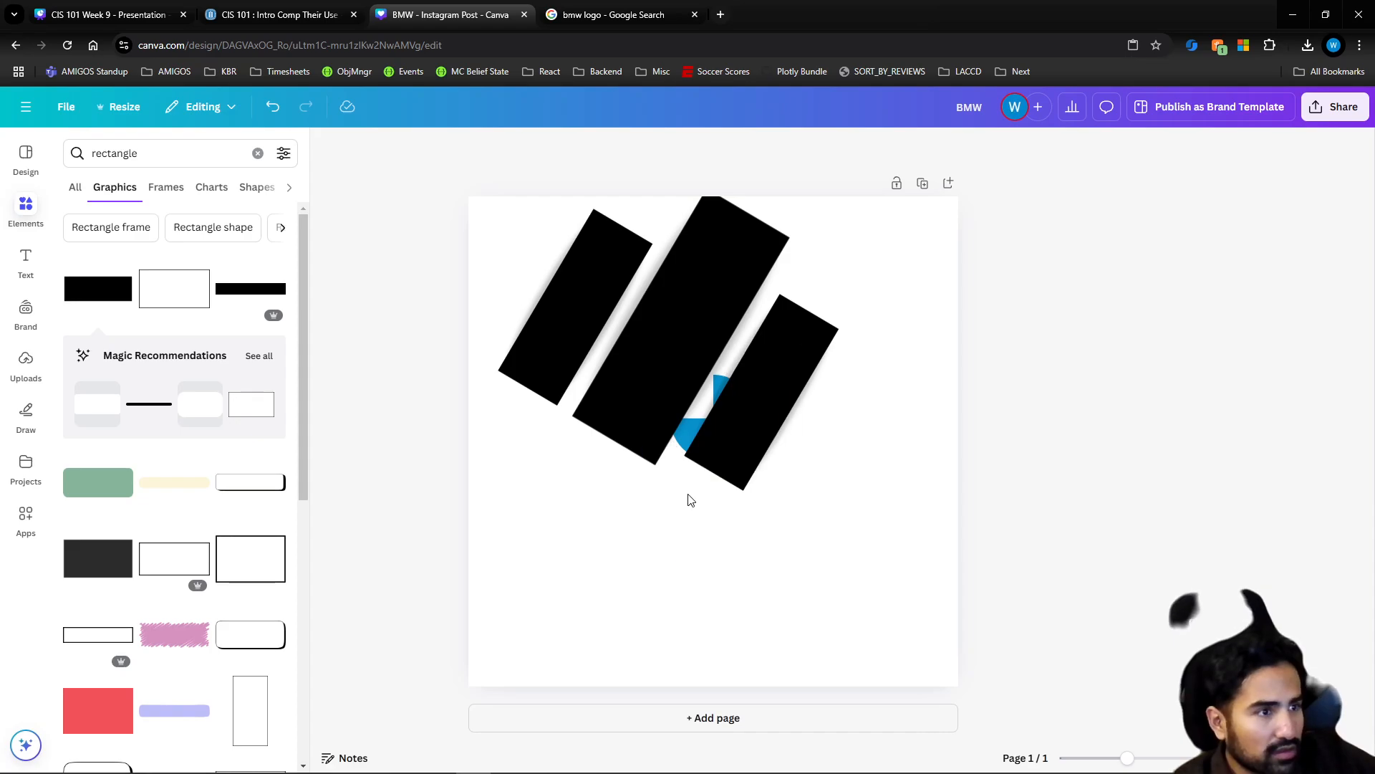
pyautogui.click(707, 414)
pyautogui.moveTo(706, 414); pyautogui.dragTo(774, 552)
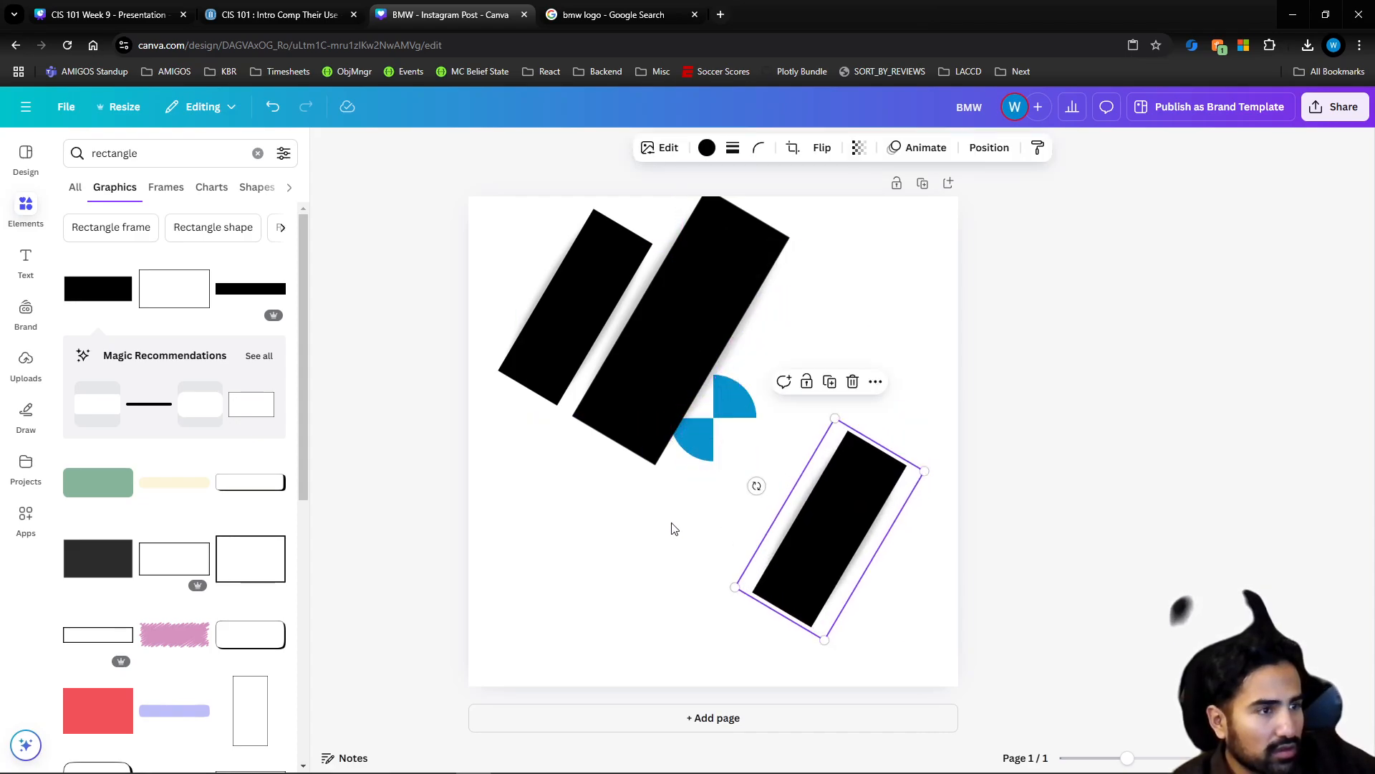
pyautogui.press('Delete')
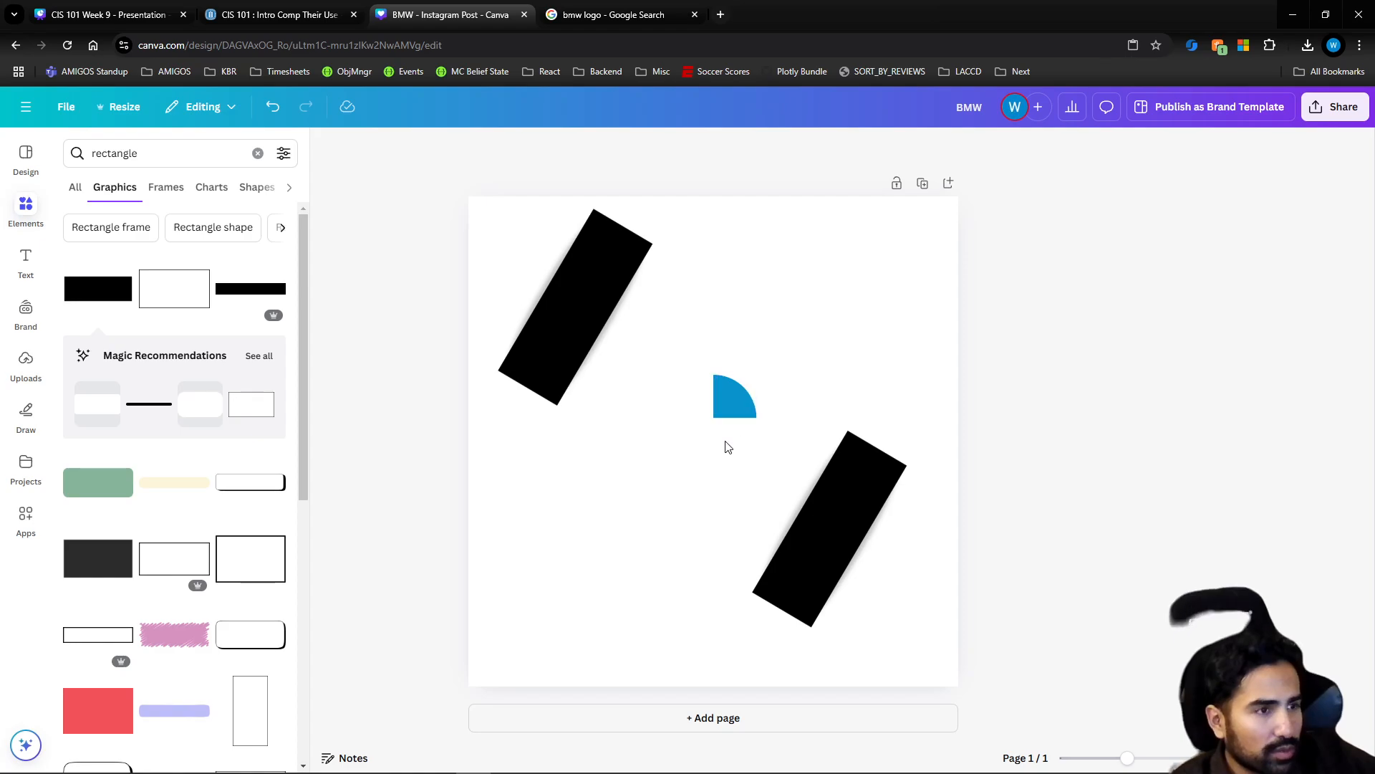
pyautogui.click(745, 412)
pyautogui.press('Delete')
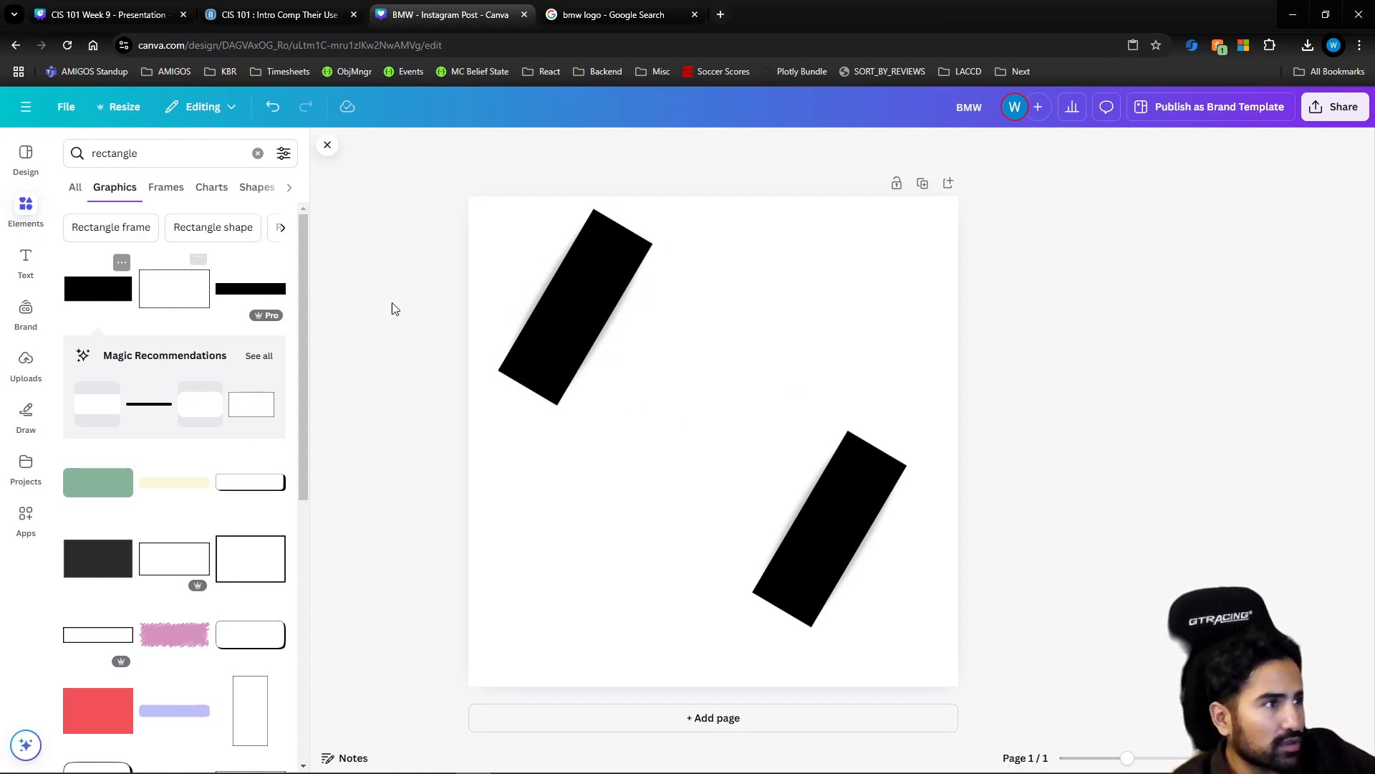
# Delete the two remaining black bars and the freshly added rectangle with shadowed edges, clearing the page
pyautogui.moveTo(546, 307); pyautogui.dragTo(618, 402)
pyautogui.press('Delete')
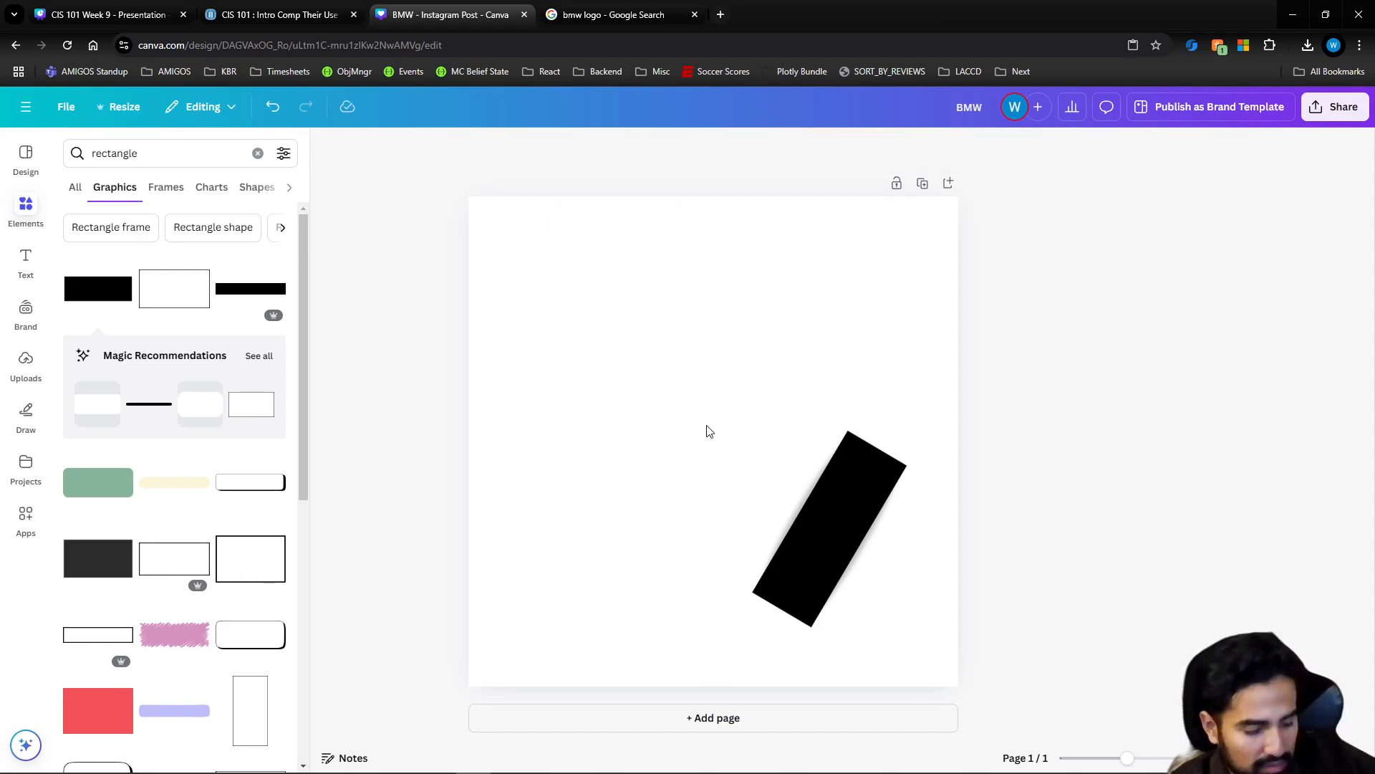
pyautogui.click(817, 488)
pyautogui.press('Delete')
pyautogui.click(111, 308)
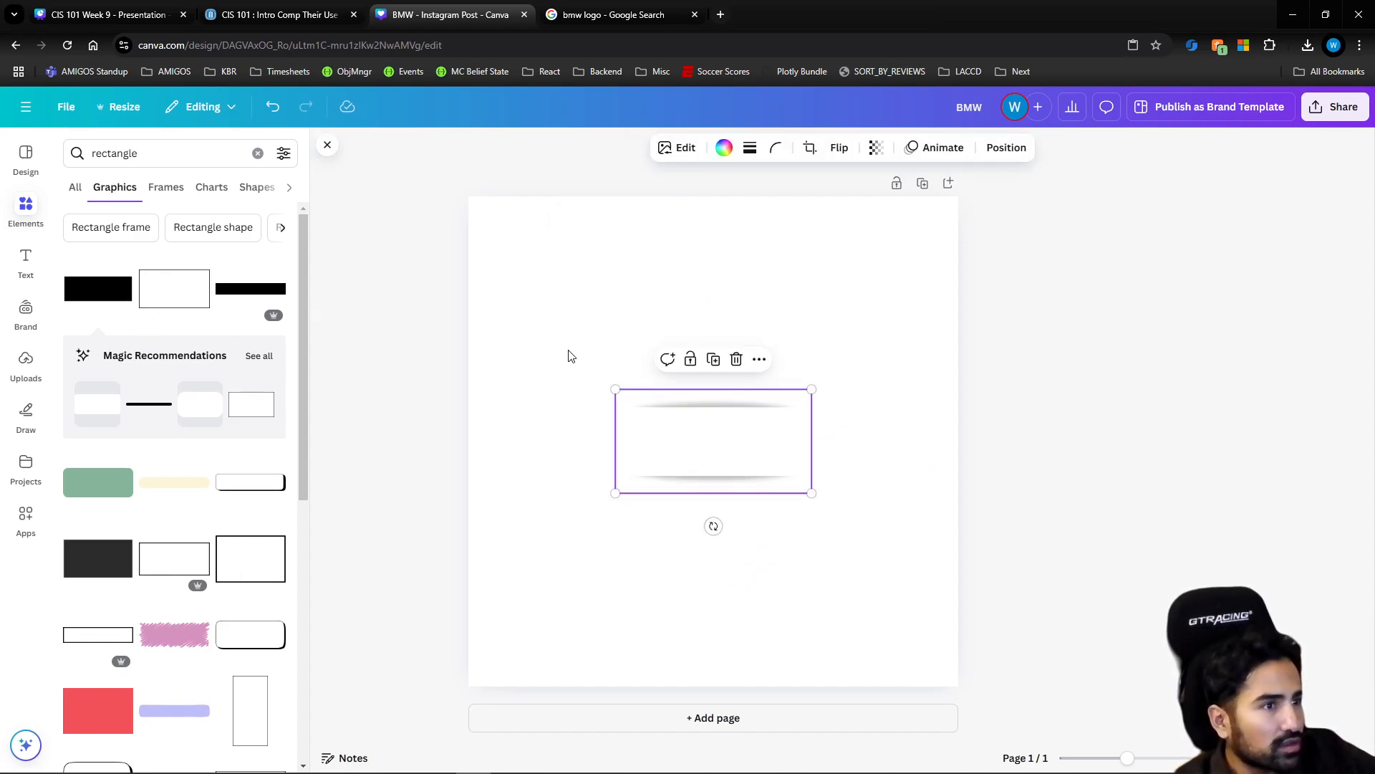
pyautogui.press('Delete')
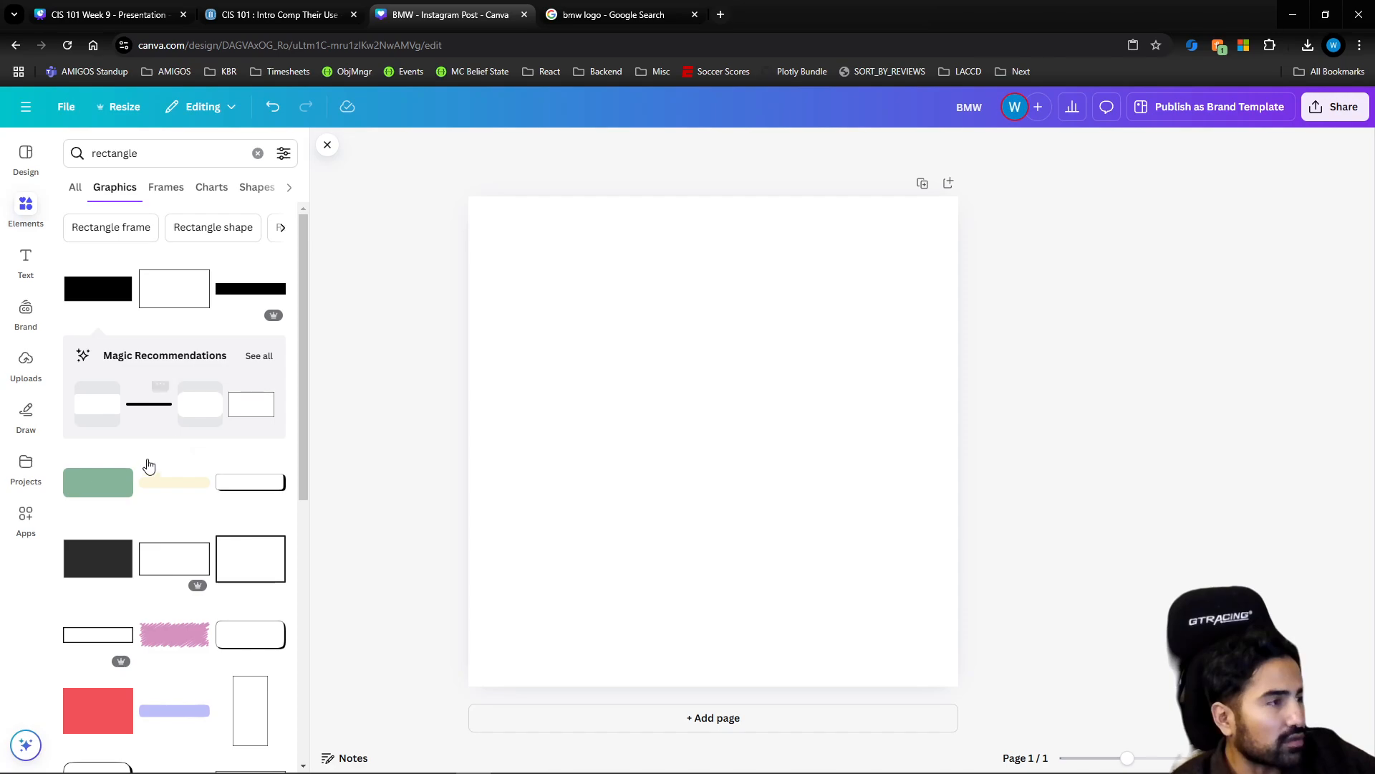
# Add the solid dark gray rectangle graphic and turn it into a small, slim diagonal bar in the page's lower-left area
pyautogui.click(105, 568)
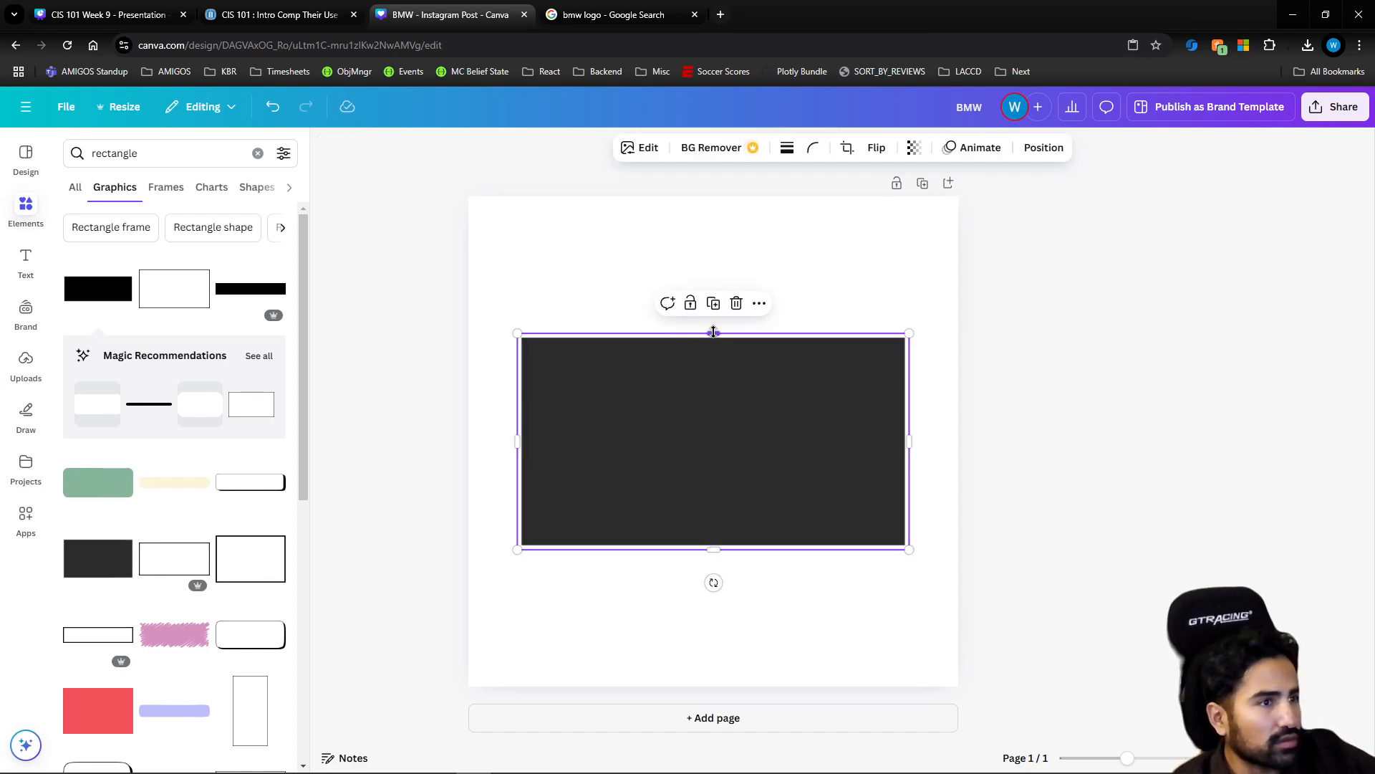
pyautogui.moveTo(714, 332); pyautogui.dragTo(714, 447)
pyautogui.moveTo(718, 578); pyautogui.dragTo(664, 457)
pyautogui.moveTo(697, 238); pyautogui.dragTo(616, 496)
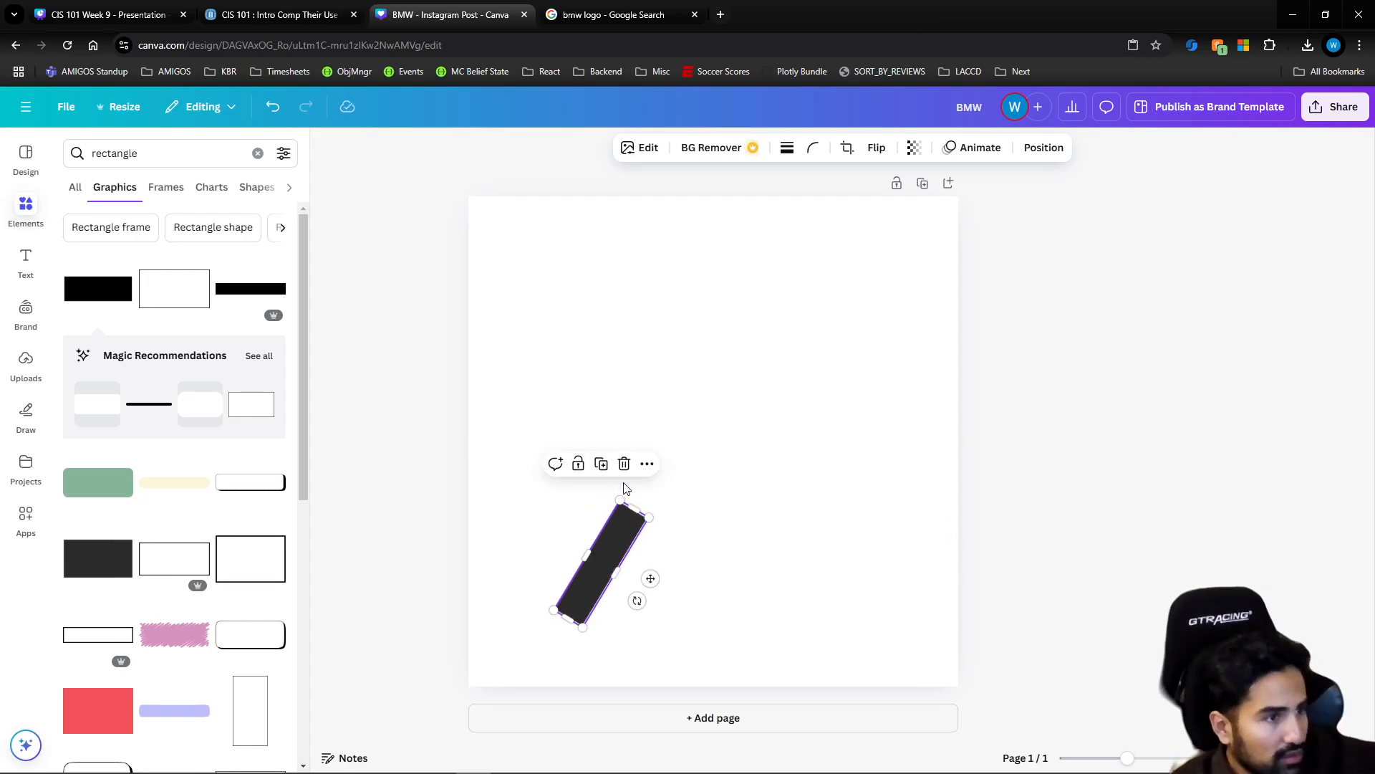
# Paste copies of the dark gray diagonal bar and move one up and to the right of the original
pyautogui.hotkey('ctrl', 'v')
pyautogui.moveTo(624, 550); pyautogui.dragTo(764, 463)
pyautogui.hotkey('ctrl', 'v')
# Search the web for "adidas logo" to get reference images of the three-bar mark
pyautogui.click(601, 15)
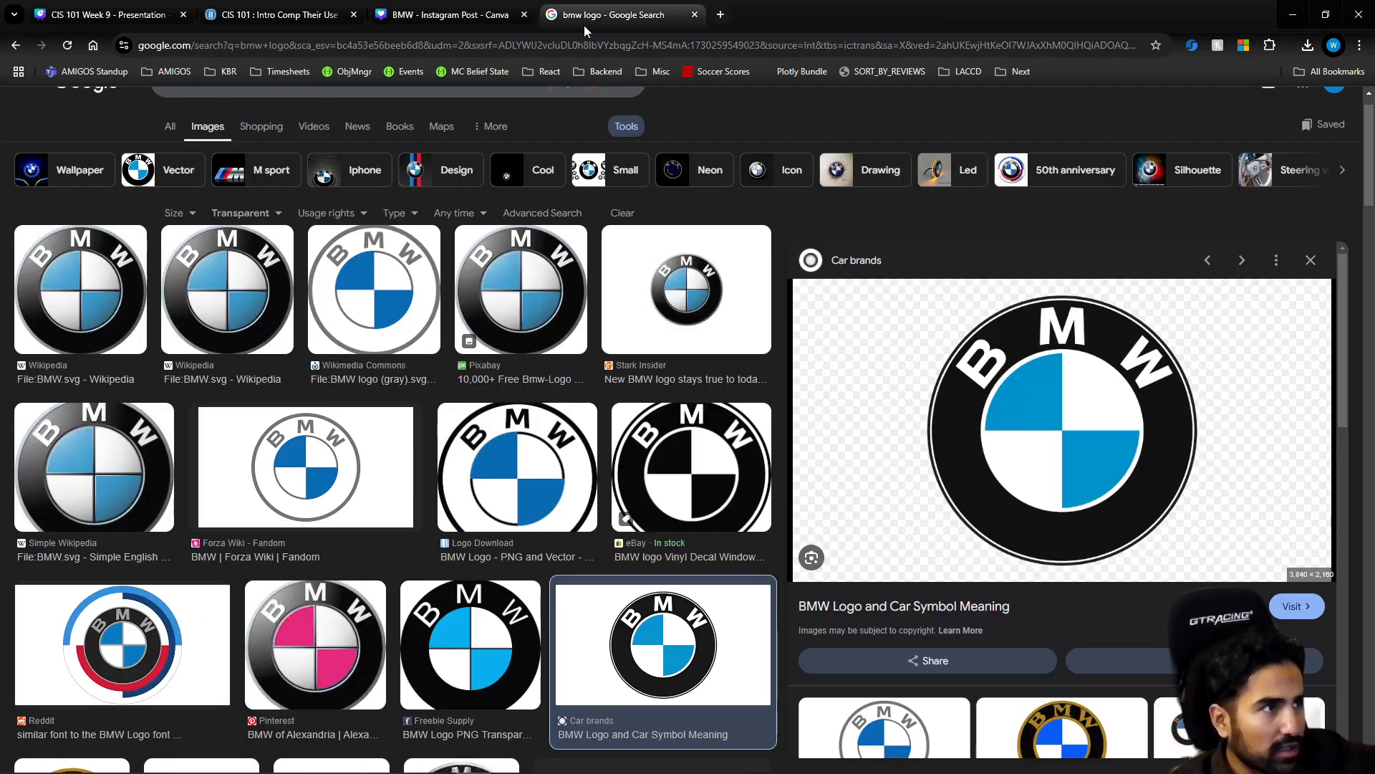
pyautogui.click(565, 45)
pyautogui.write('adida')
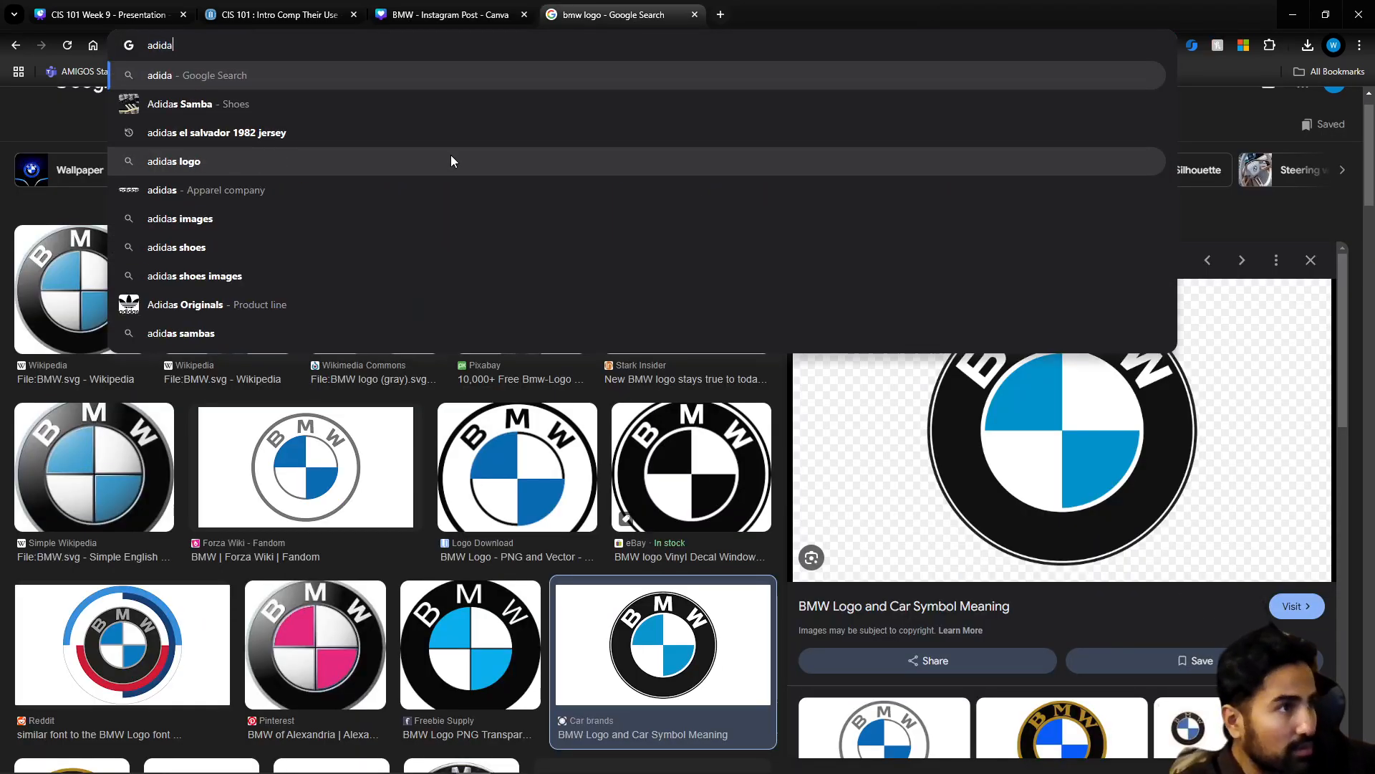
pyautogui.write('s logo')
pyautogui.press('Return')
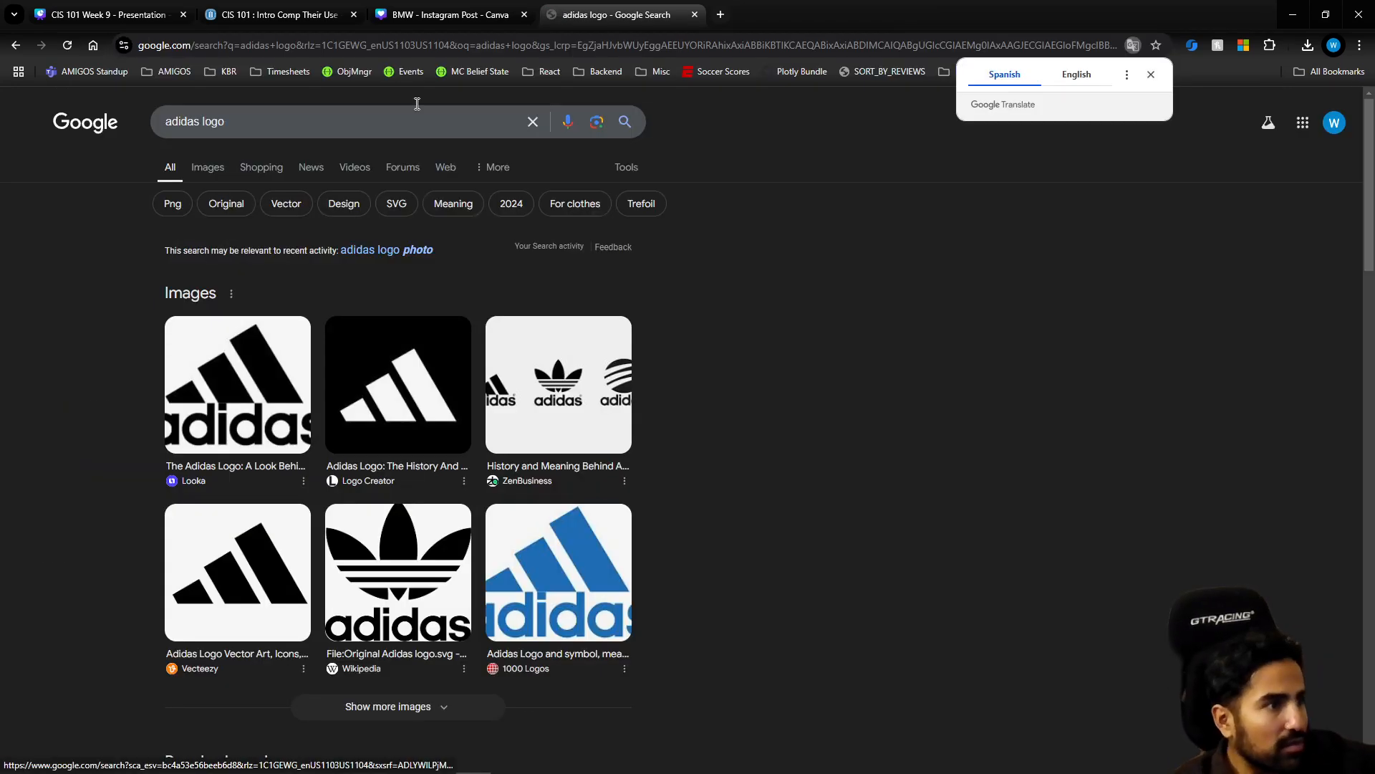
pyautogui.click(126, 10)
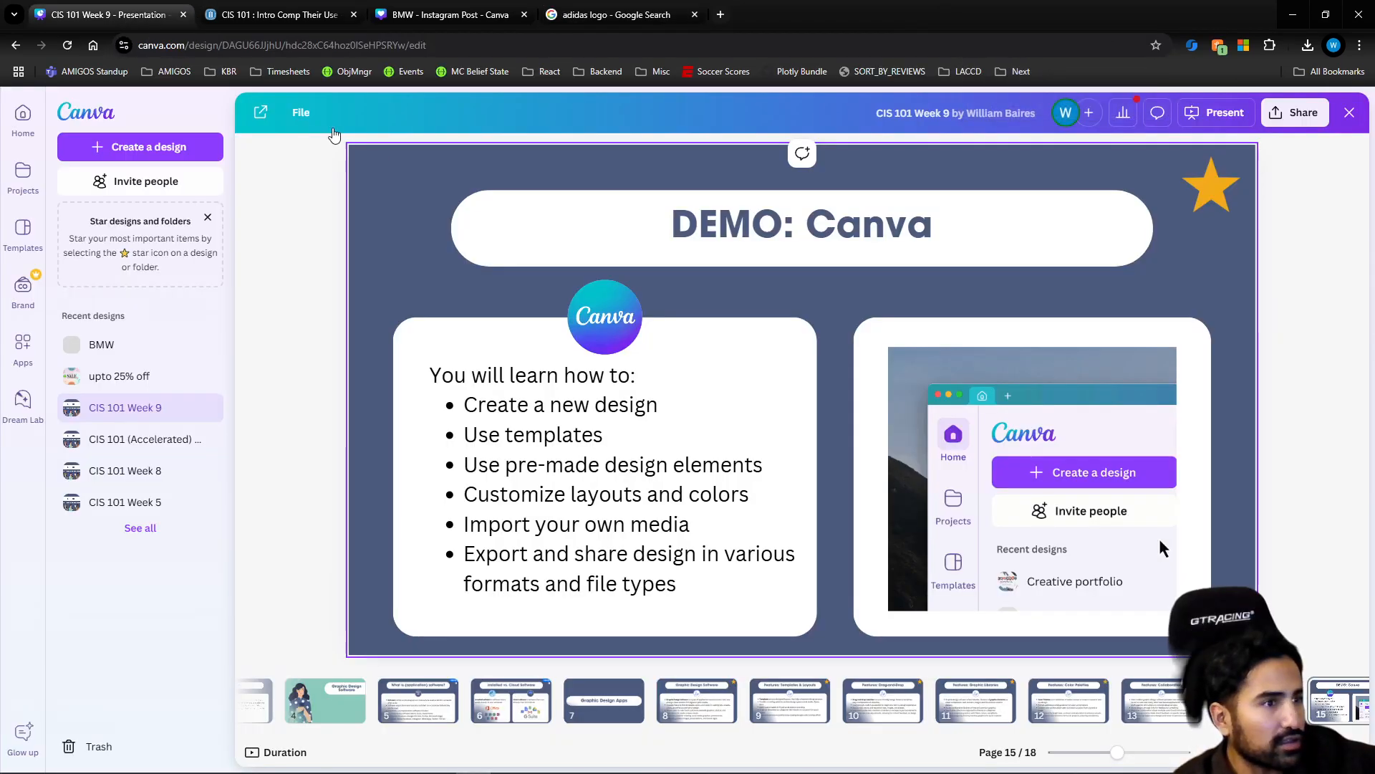
# Back in the BMW Canva design, try to transform the three diagonal bars together as one selection, and undo the change
pyautogui.click(432, 14)
pyautogui.moveTo(574, 439); pyautogui.dragTo(742, 586)
pyautogui.moveTo(667, 673); pyautogui.dragTo(774, 611)
pyautogui.hotkey('ctrl', 'z')
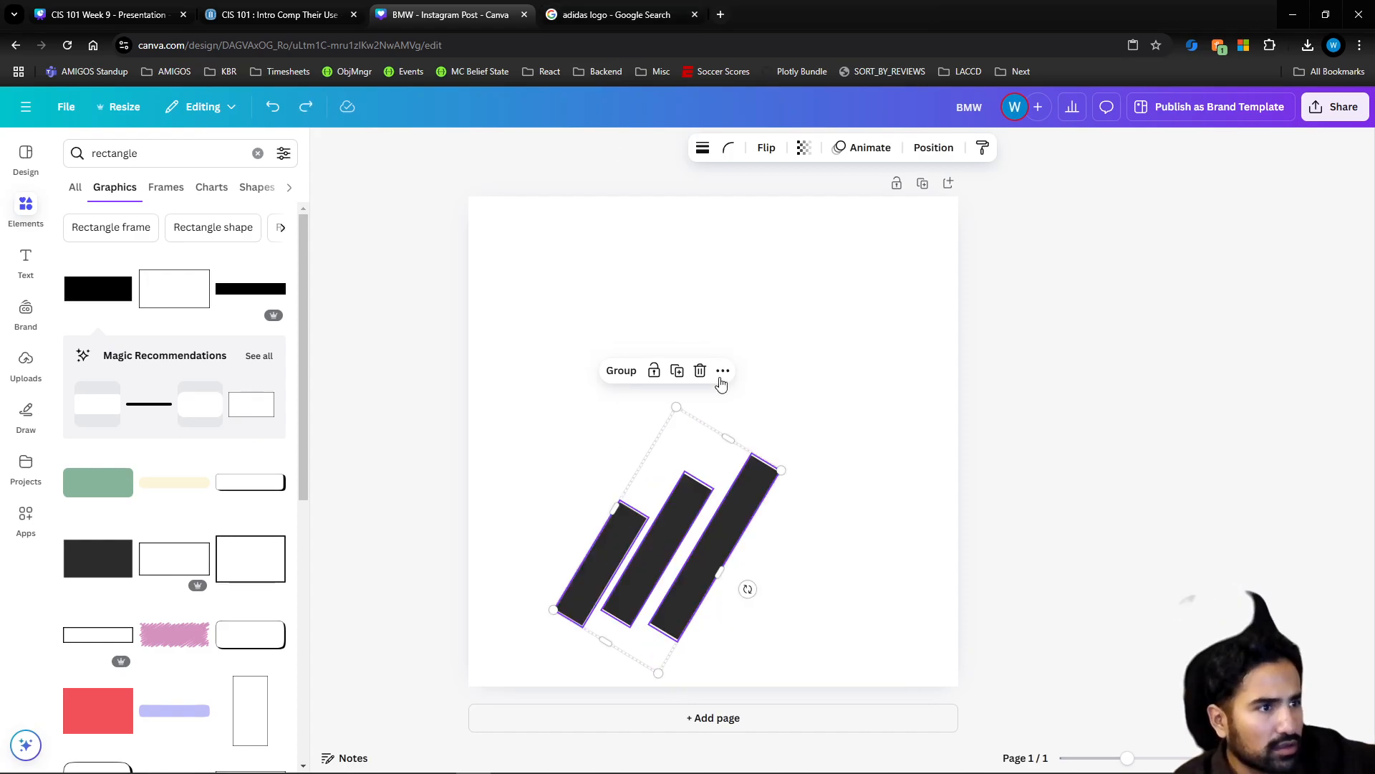
# Examine the arrange, alignment and context options available for the three selected bars and for the middle bar alone
pyautogui.rightClick(673, 523)
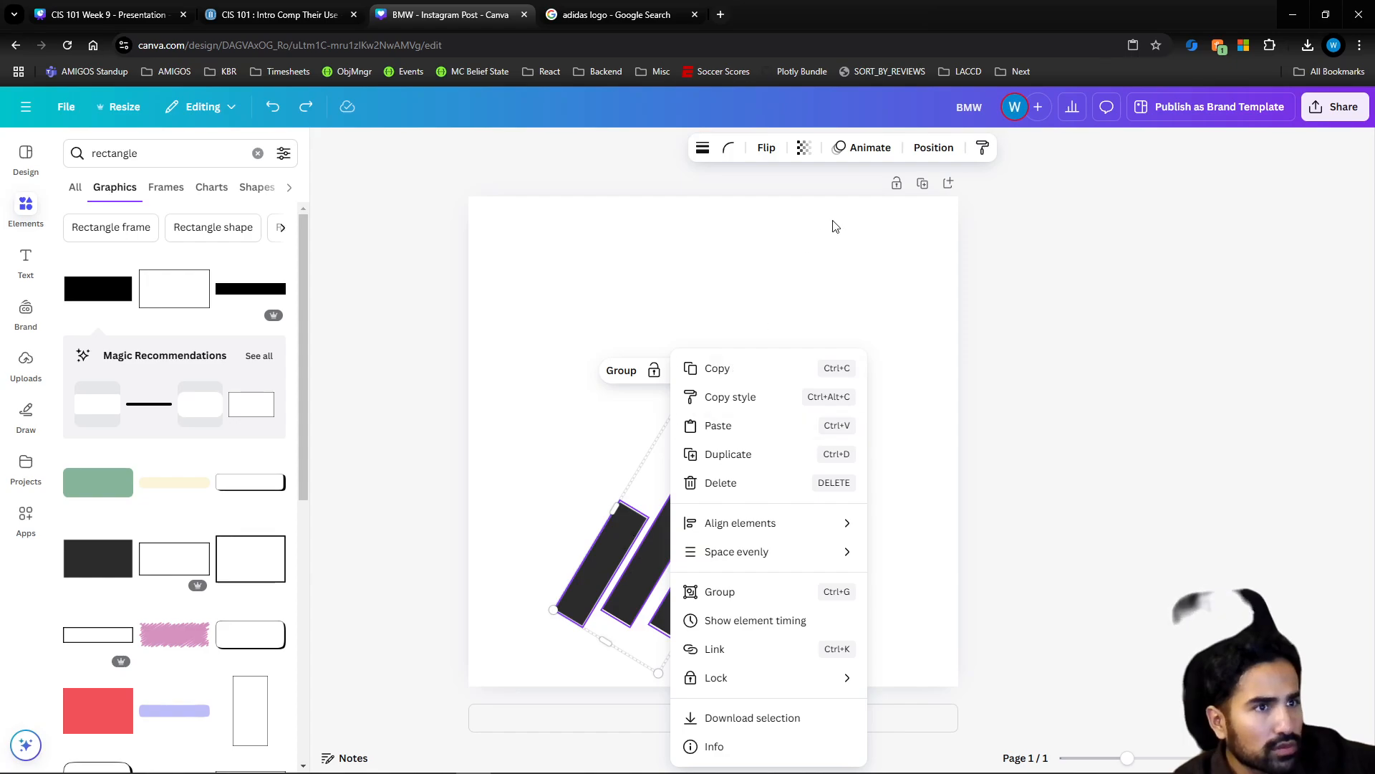
pyautogui.click(933, 148)
pyautogui.click(934, 147)
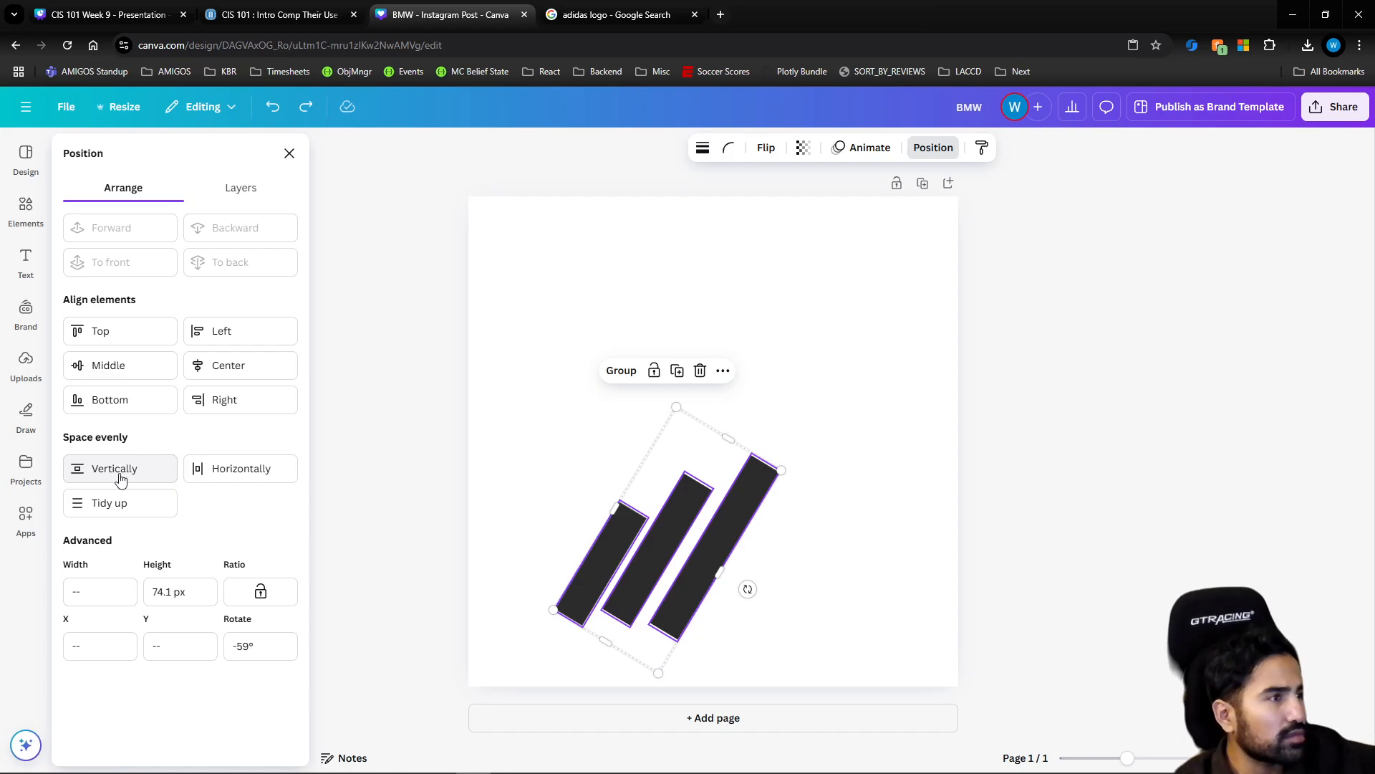
pyautogui.rightClick(699, 560)
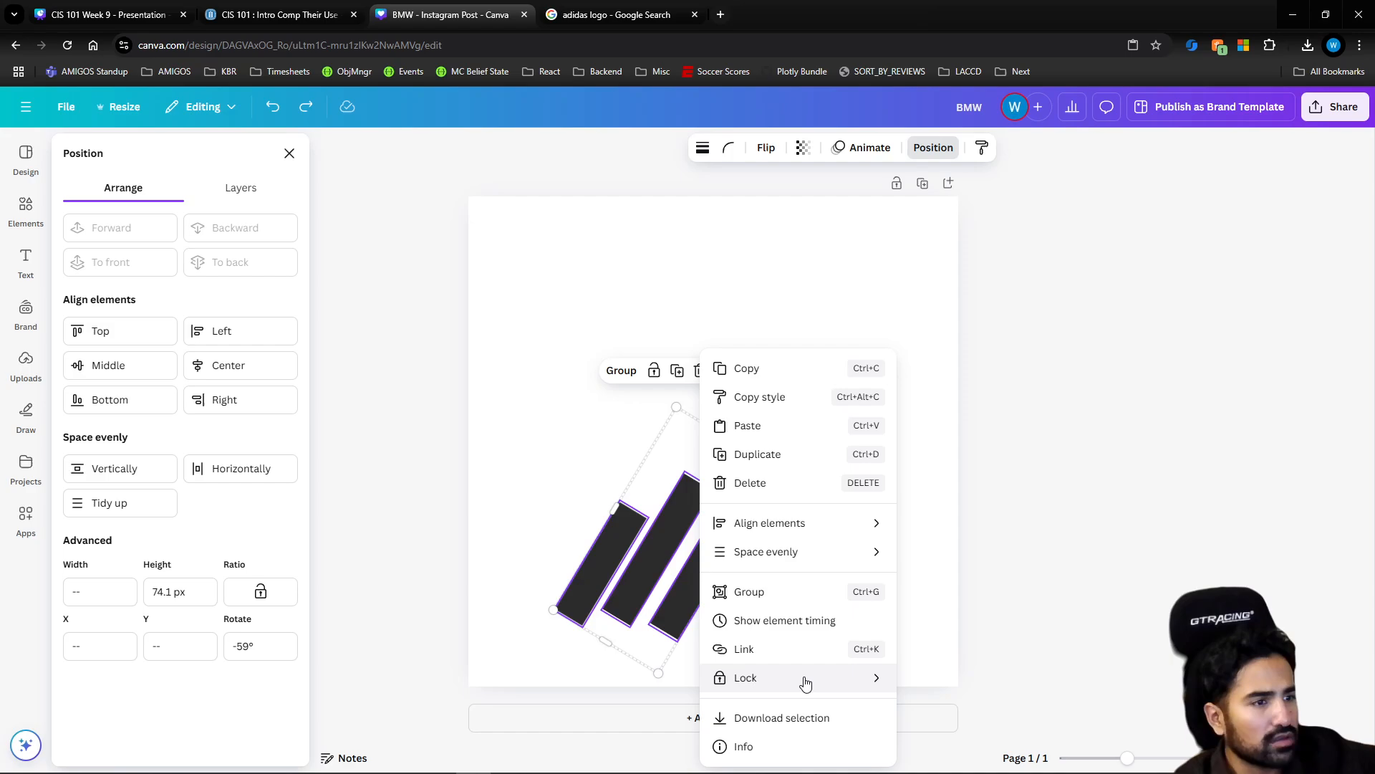
pyautogui.click(557, 548)
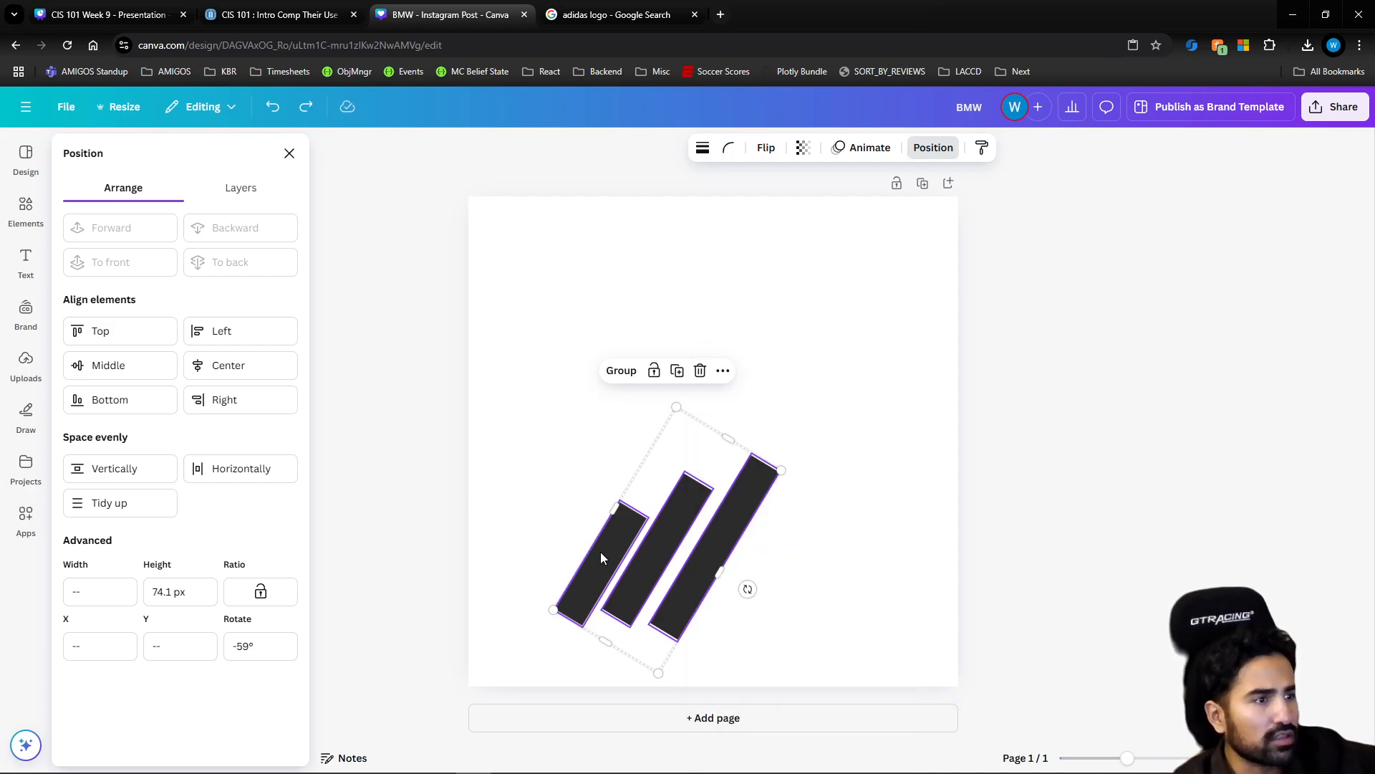
pyautogui.click(533, 517)
pyautogui.click(668, 526)
pyautogui.rightClick(668, 530)
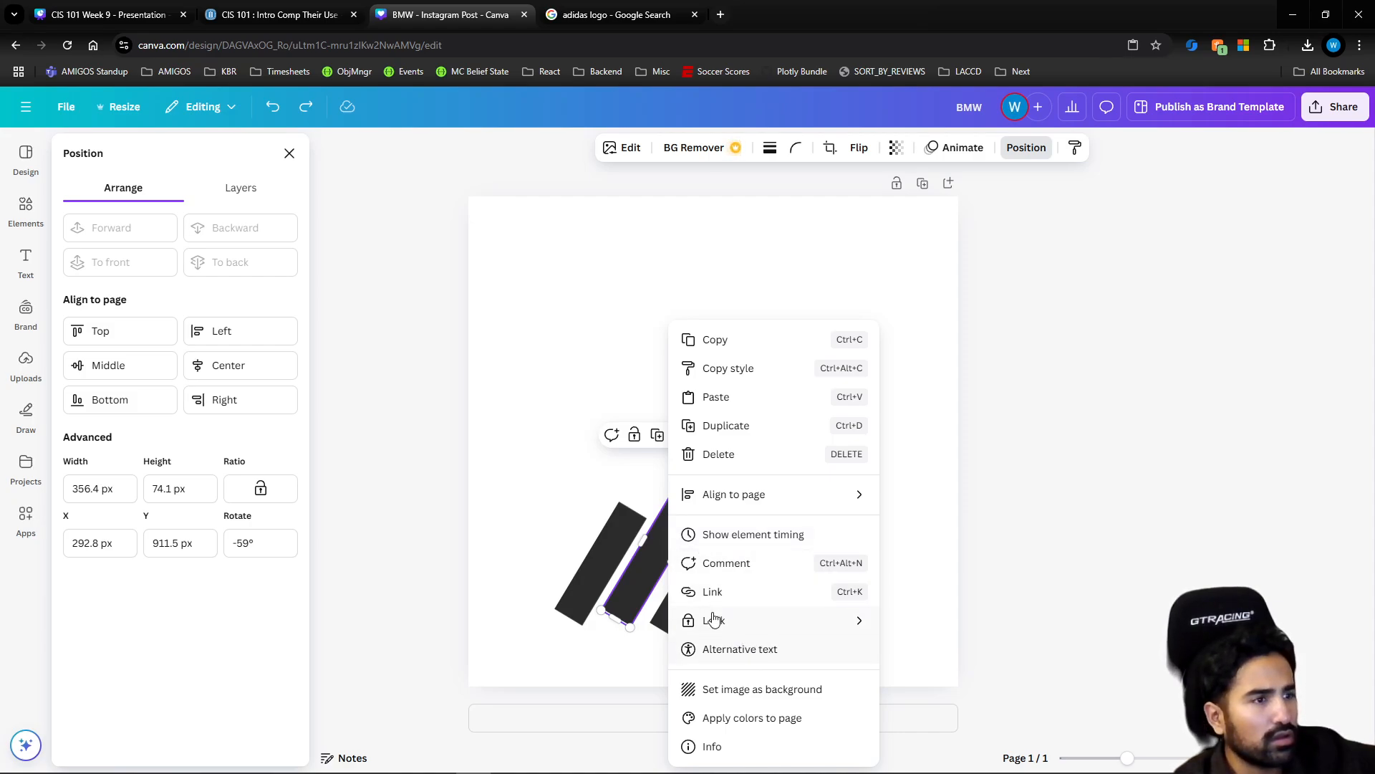
pyautogui.click(513, 553)
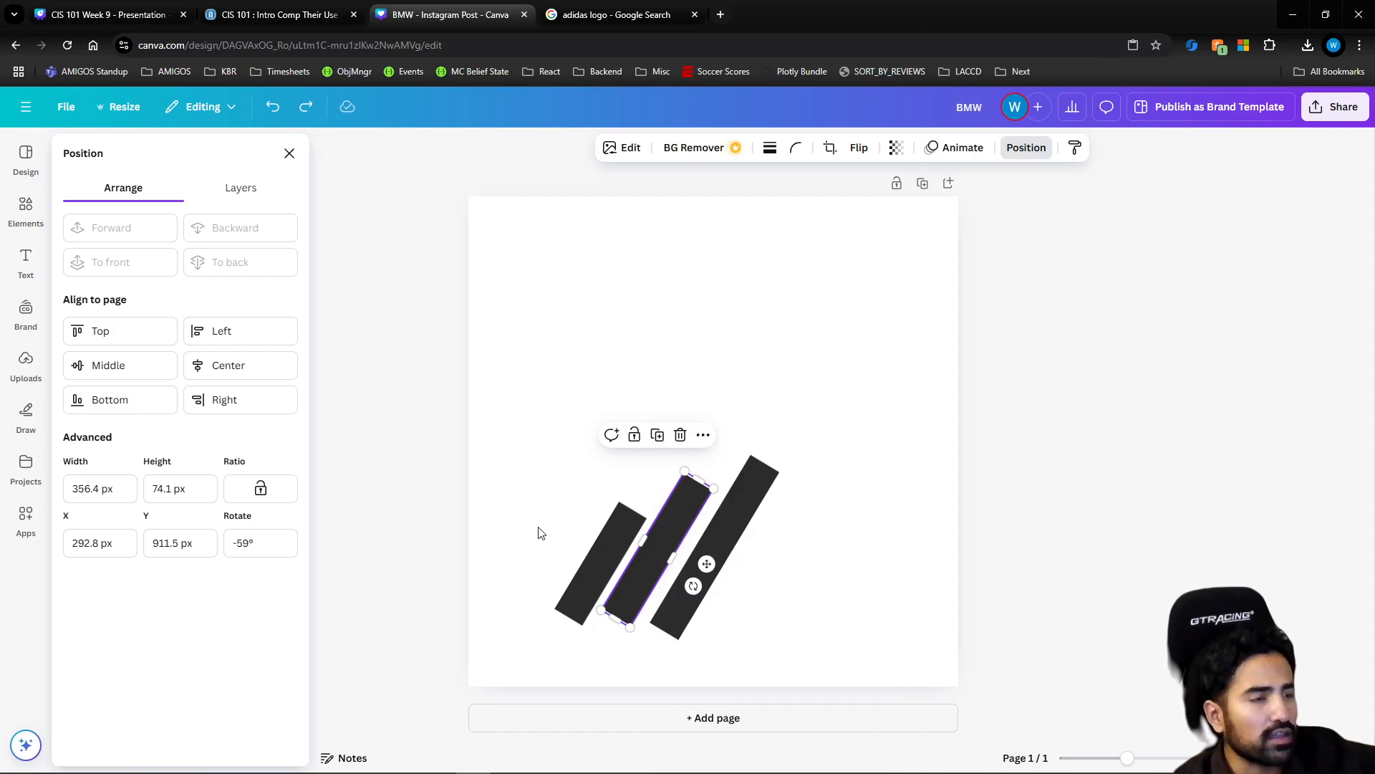
pyautogui.click(541, 533)
# Rebuild the shortest bar above the others as three parallel bars rotated to -124.9°, about 113, 259 and 379 px long
pyautogui.moveTo(591, 565); pyautogui.dragTo(677, 360)
pyautogui.click(616, 20)
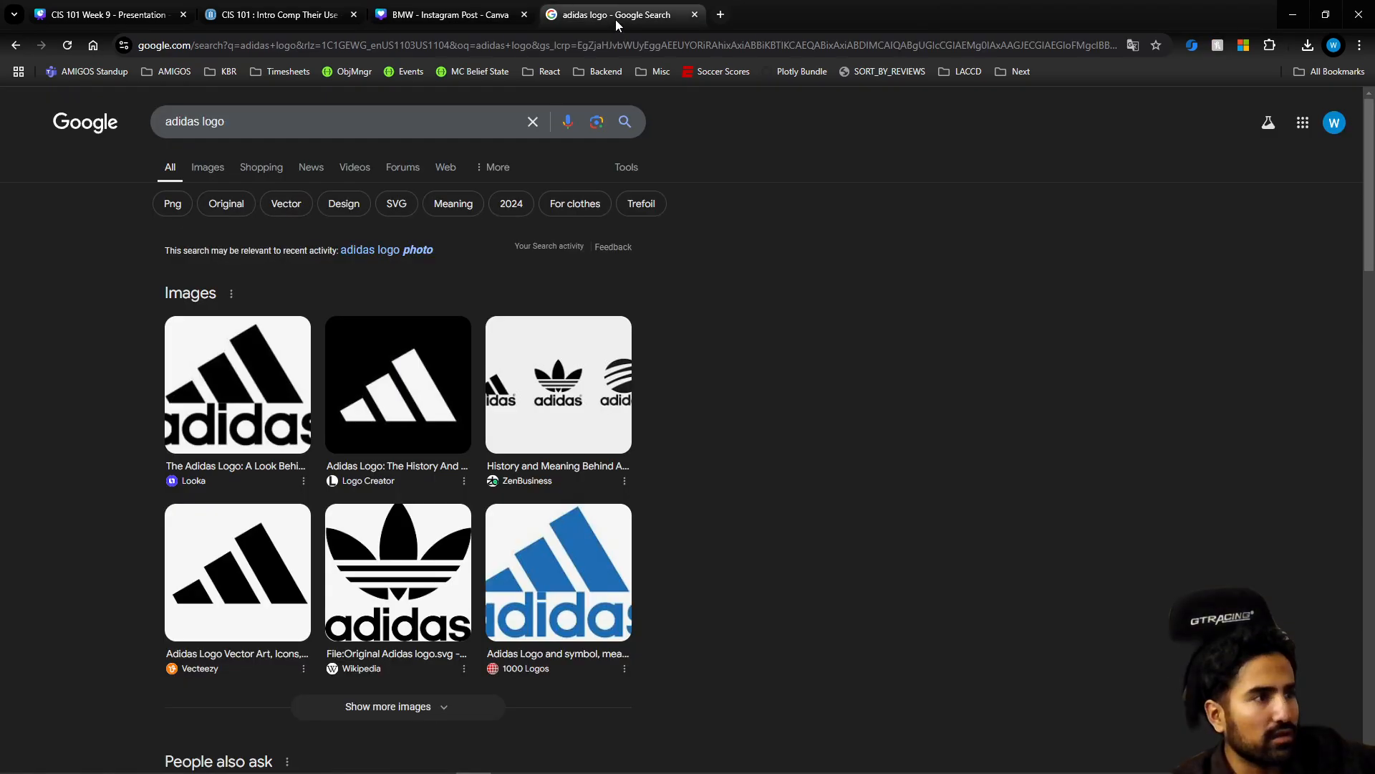
pyautogui.click(484, 21)
pyautogui.moveTo(596, 337); pyautogui.dragTo(653, 324)
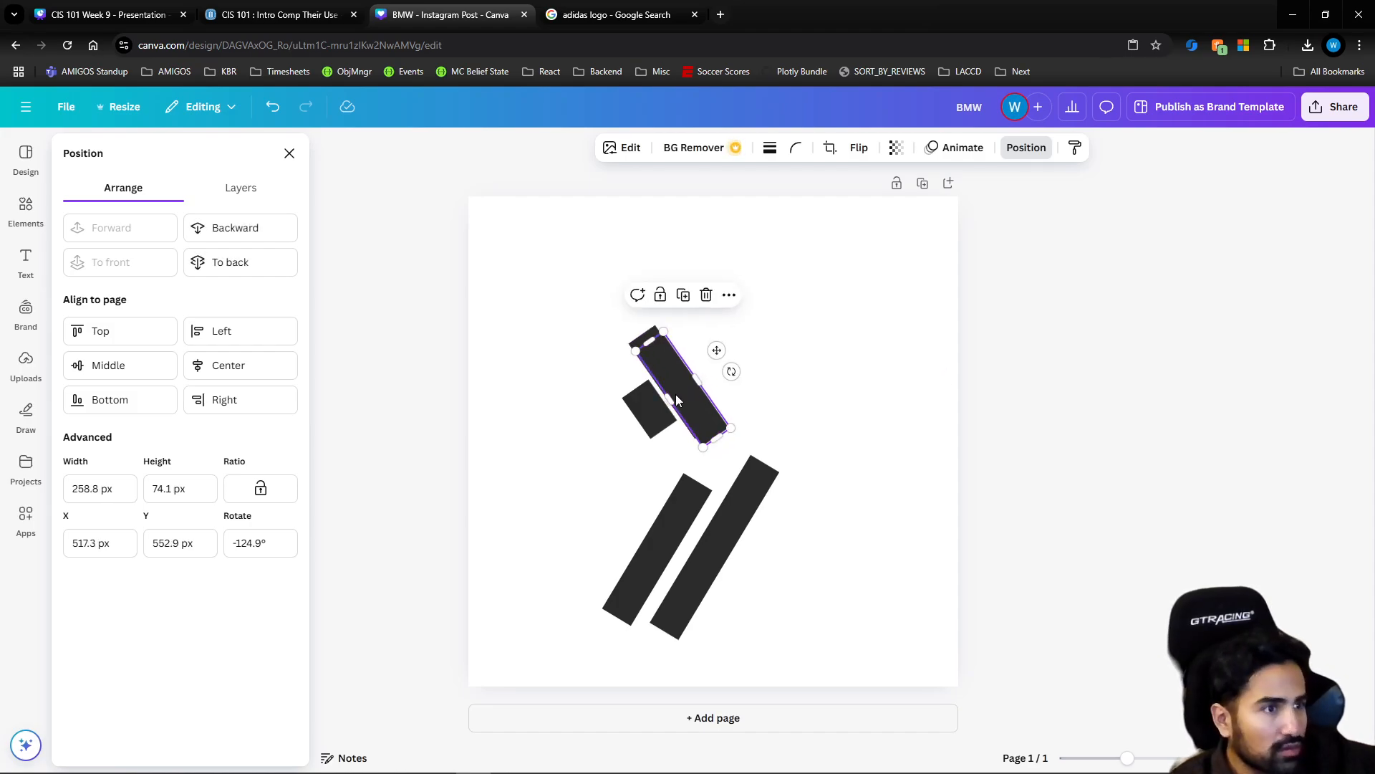
pyautogui.moveTo(676, 394); pyautogui.dragTo(715, 367)
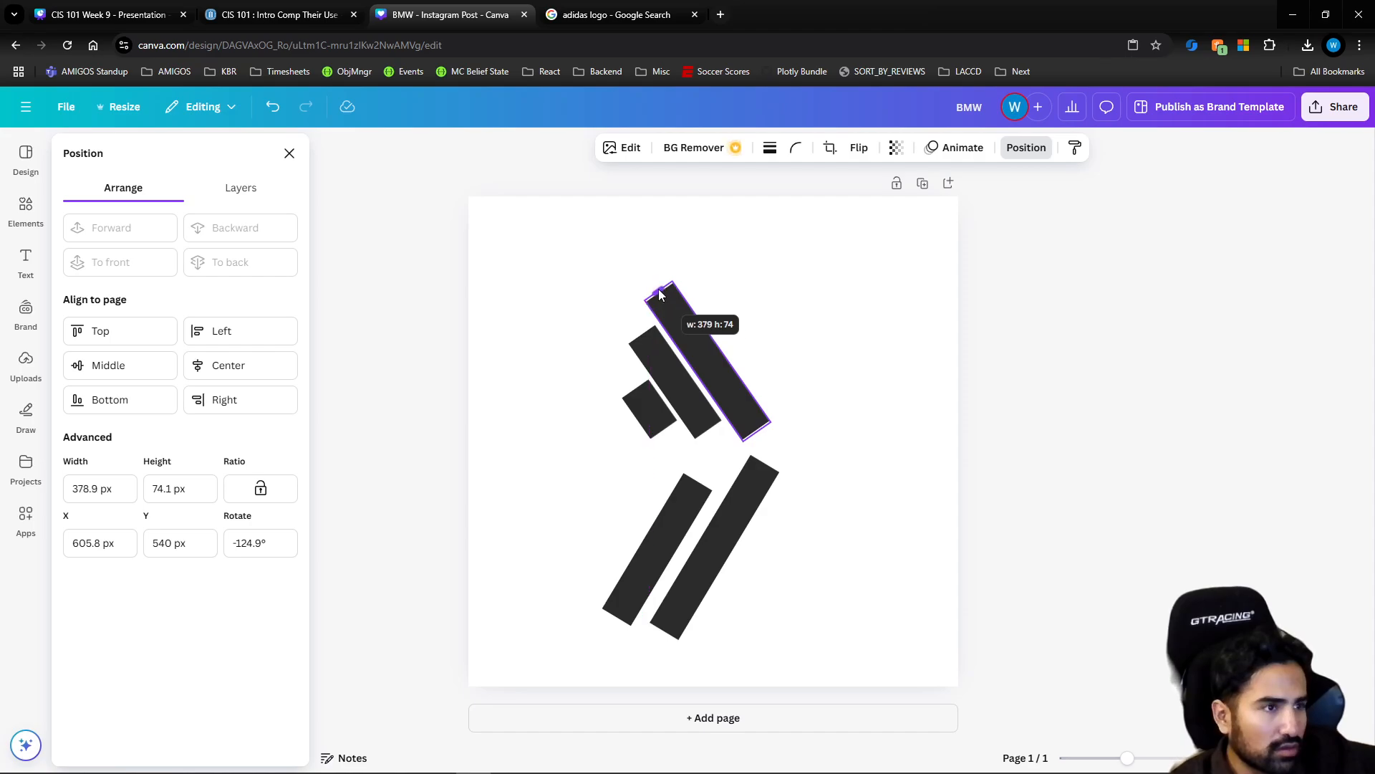
# Compare the new bars with the Adidas reference images and lengthen the shortest one slightly at its upper end
pyautogui.click(575, 15)
pyautogui.click(495, 16)
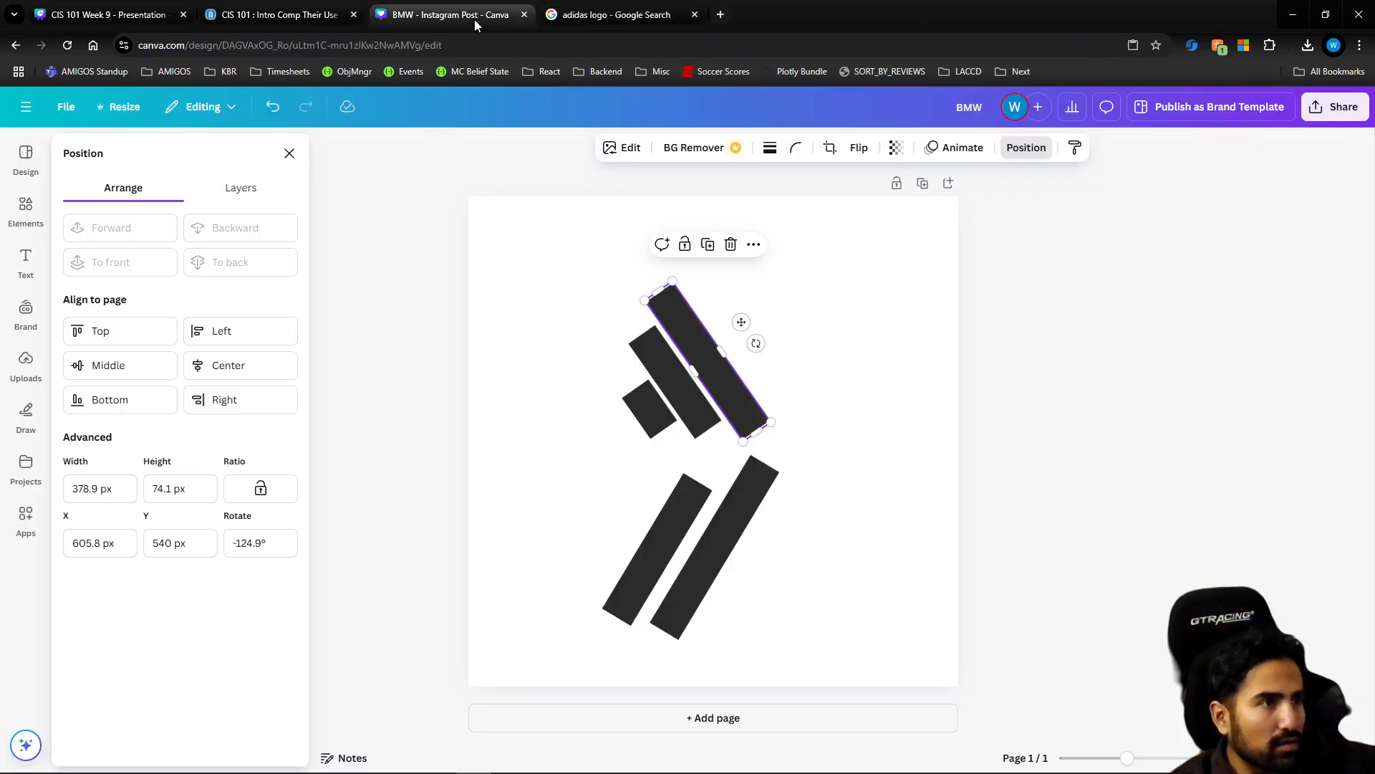
pyautogui.click(642, 394)
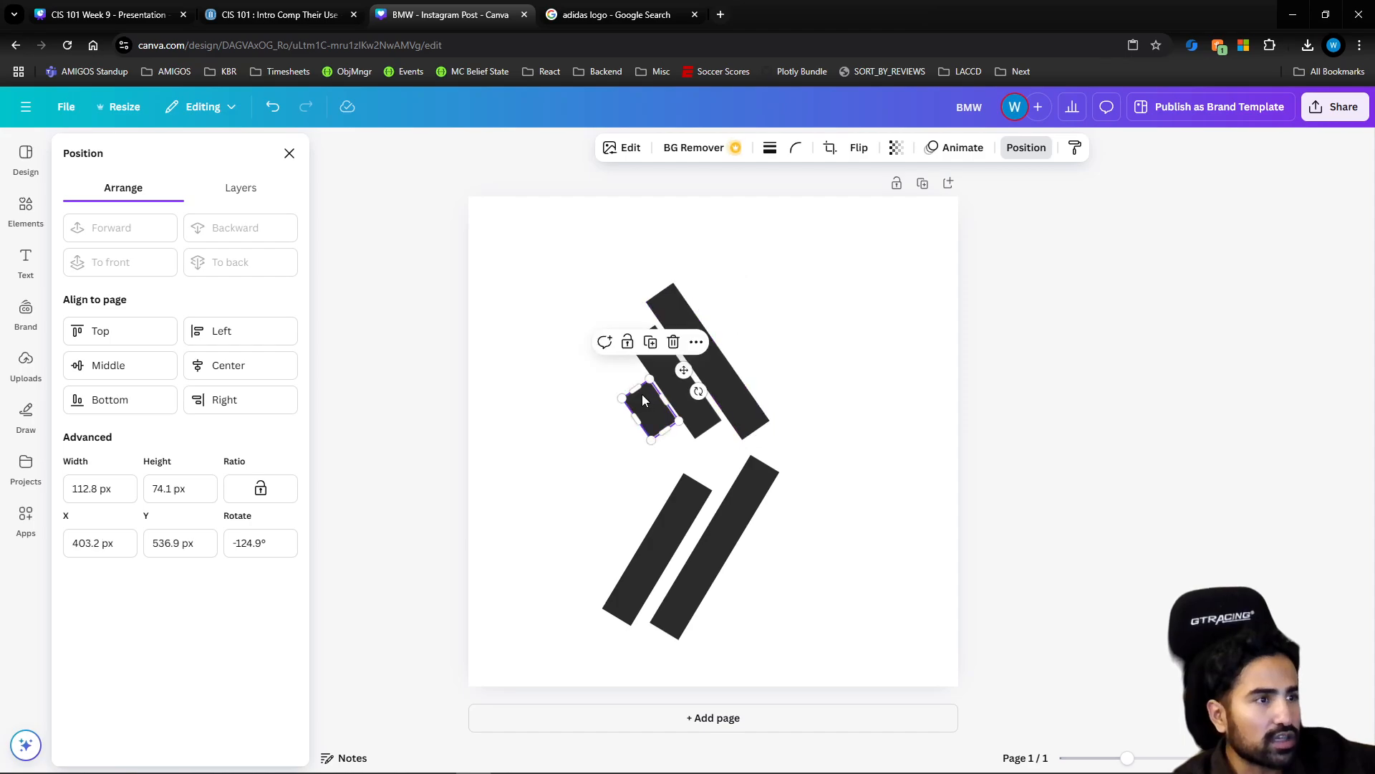
pyautogui.moveTo(635, 387); pyautogui.dragTo(620, 378)
pyautogui.click(625, 455)
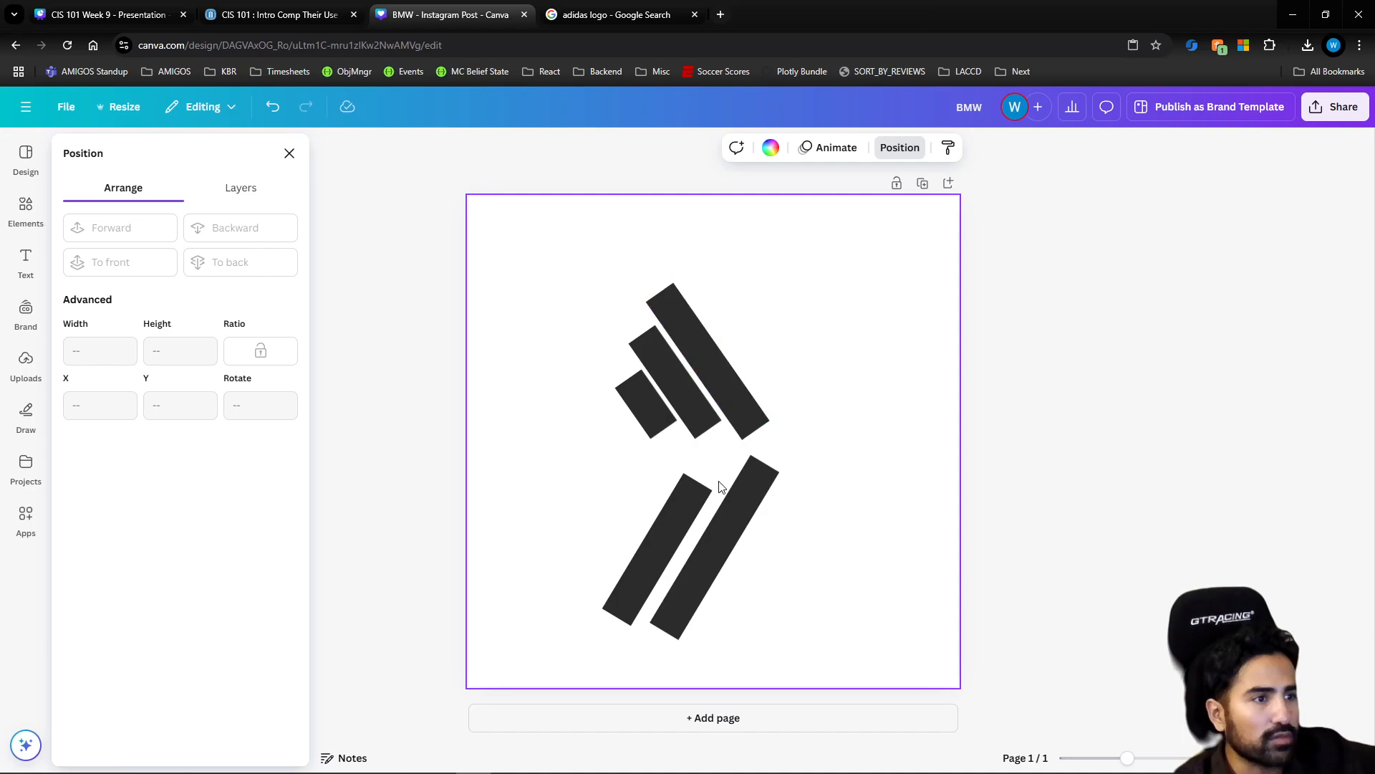
# Turn the longest lower bar into a horizontal 440.9 by 162.5 px block, bring it to front and cover the three bars' lower ends
pyautogui.click(744, 522)
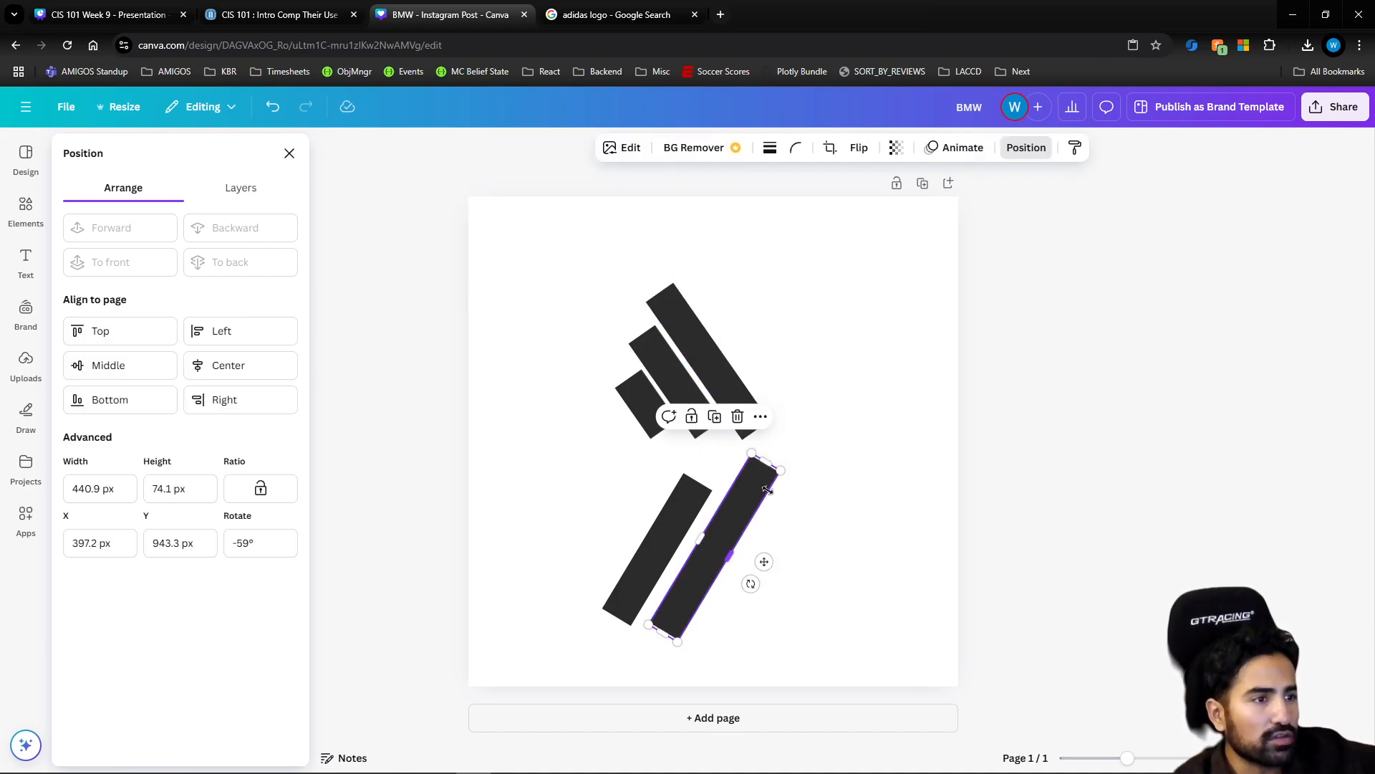
pyautogui.moveTo(725, 551); pyautogui.dragTo(672, 427)
pyautogui.rightClick(641, 441)
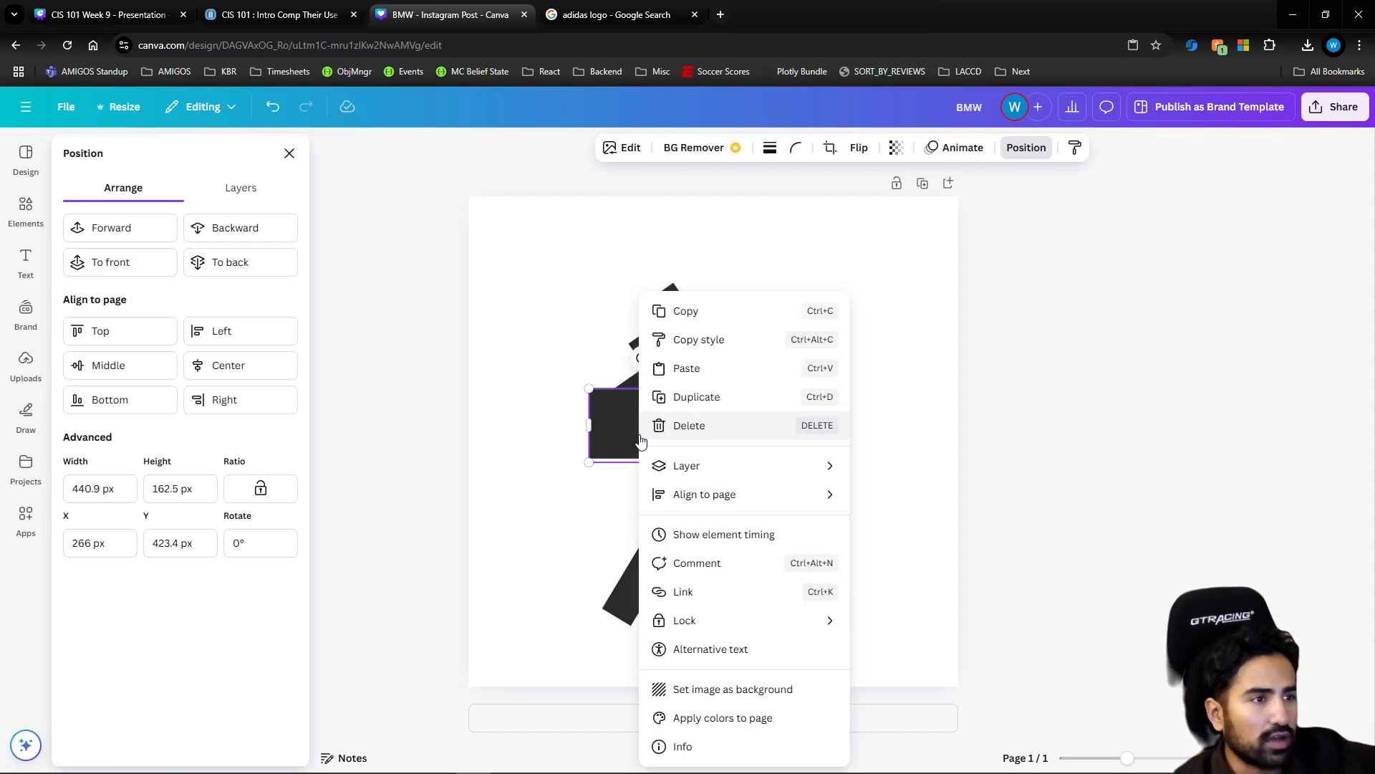
pyautogui.moveTo(710, 467)
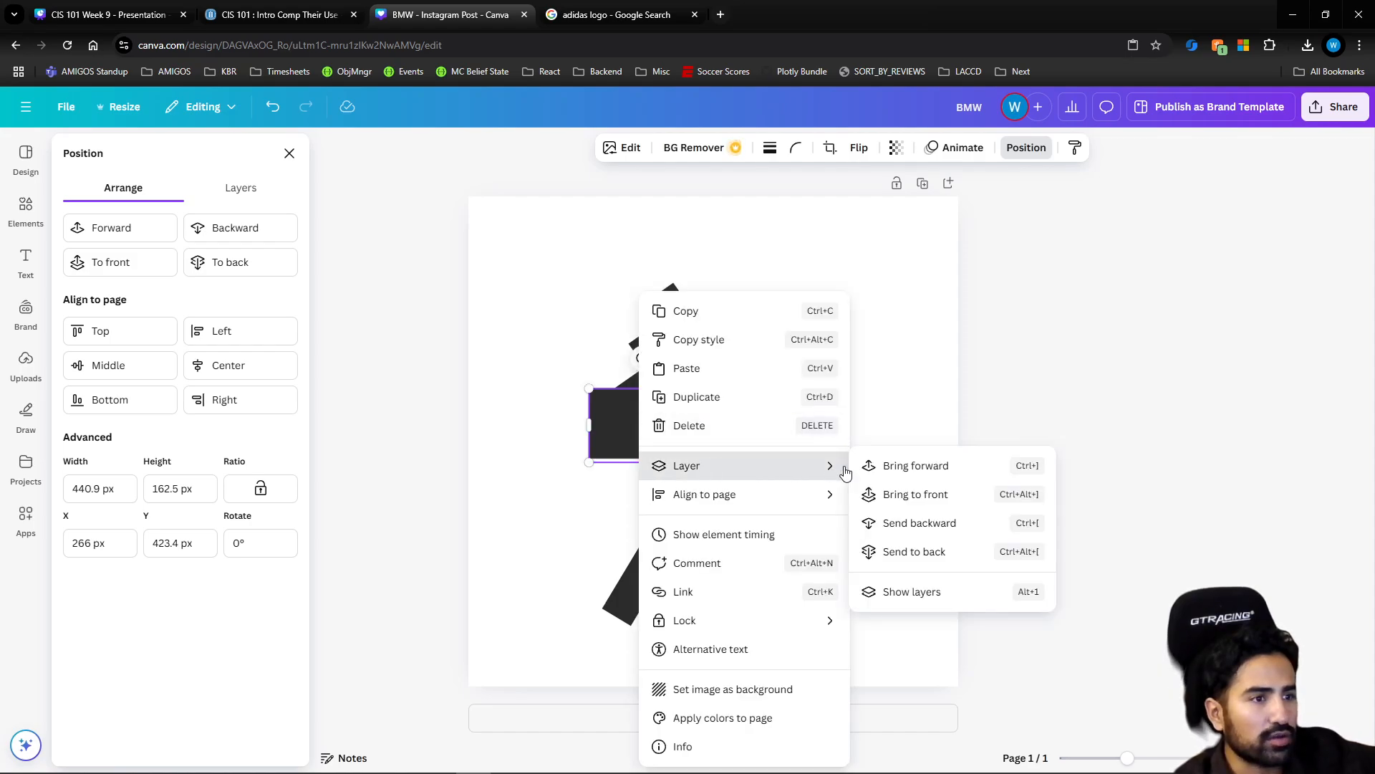
pyautogui.click(917, 491)
pyautogui.click(842, 388)
pyautogui.moveTo(714, 415); pyautogui.dragTo(710, 424)
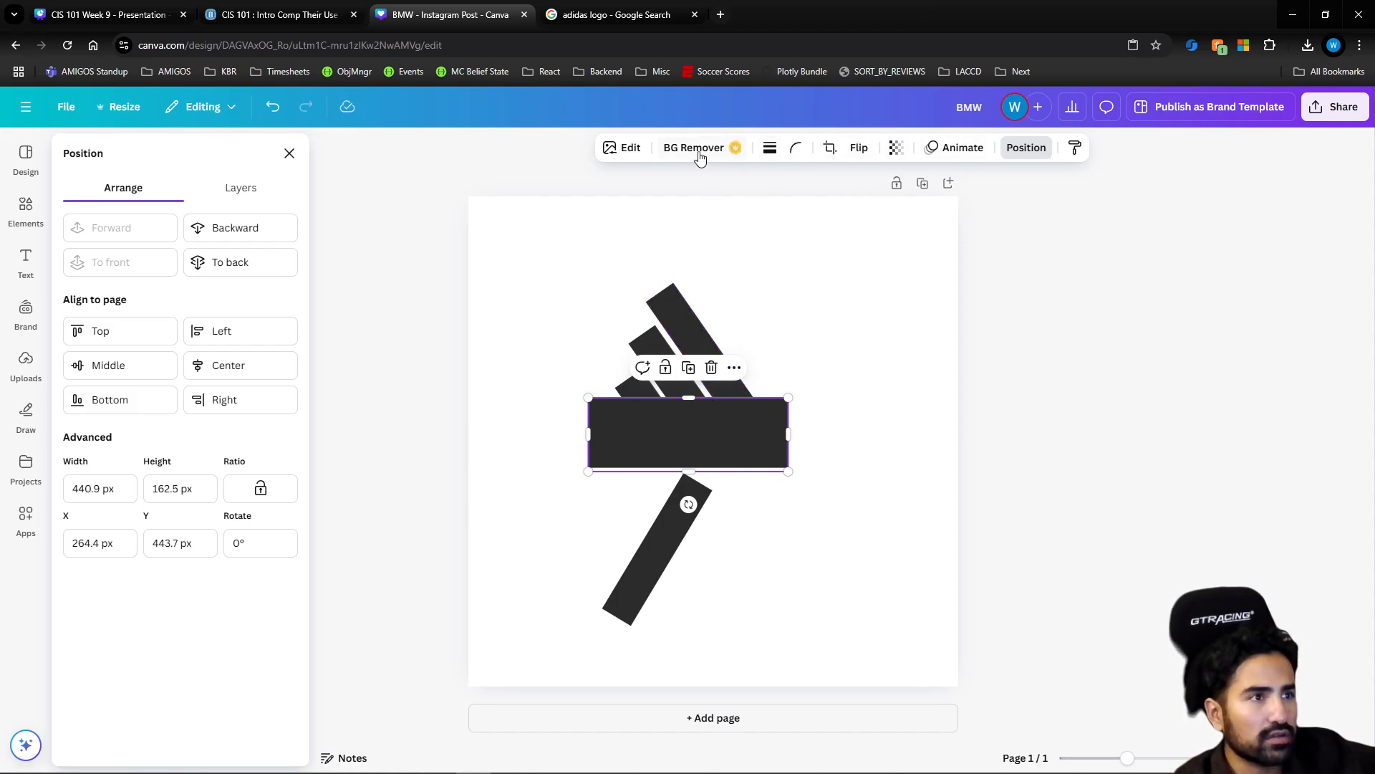
# Check the image editing options of the dark gray cover block for a way to recolor it
pyautogui.click(879, 434)
pyautogui.click(733, 405)
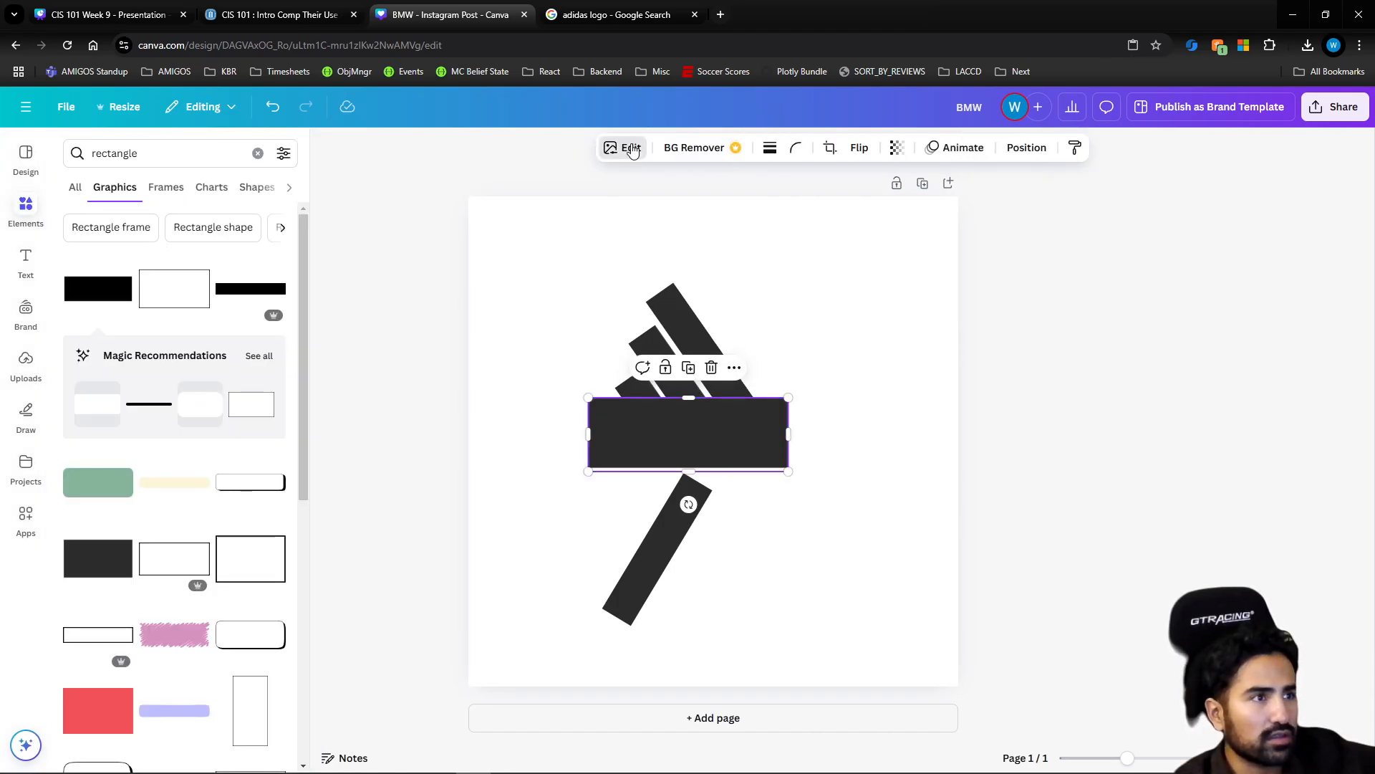
pyautogui.click(727, 150)
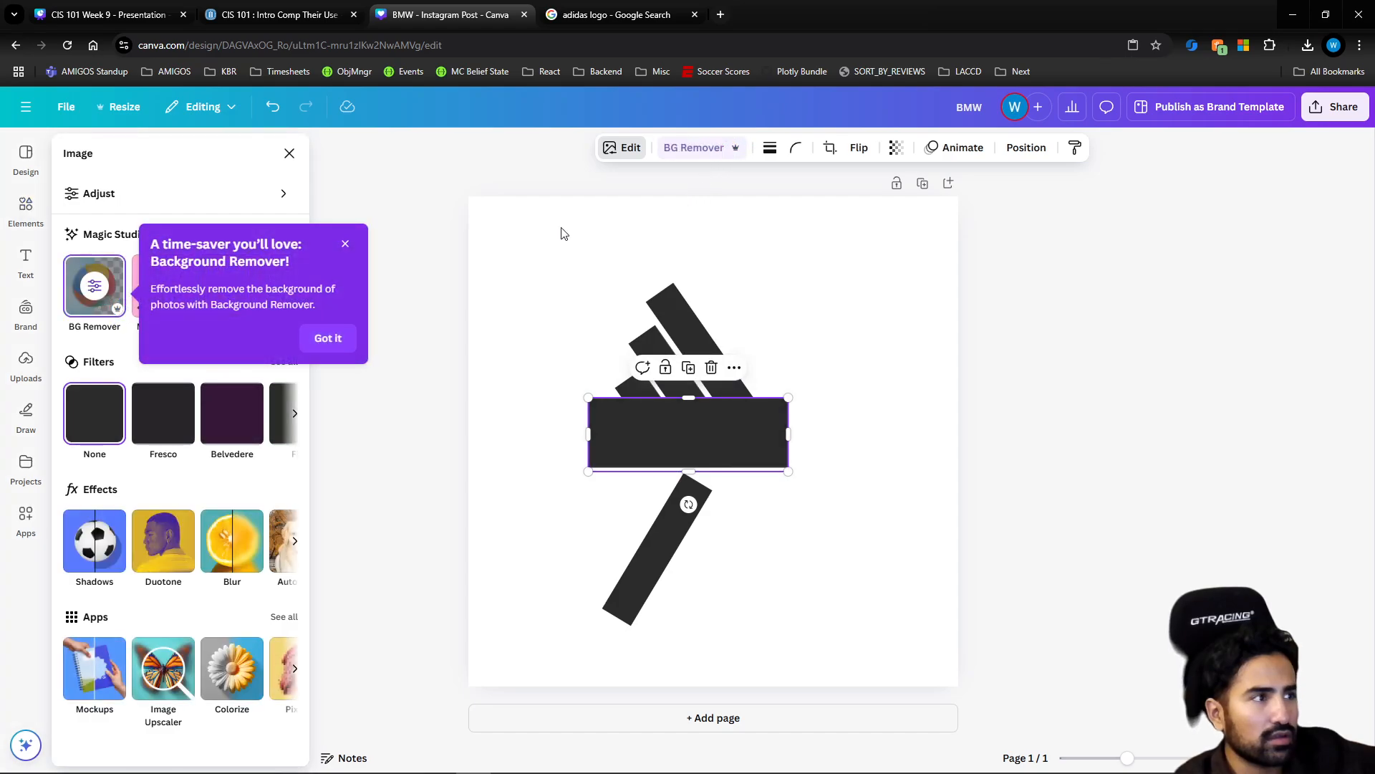
pyautogui.click(345, 244)
pyautogui.click(894, 332)
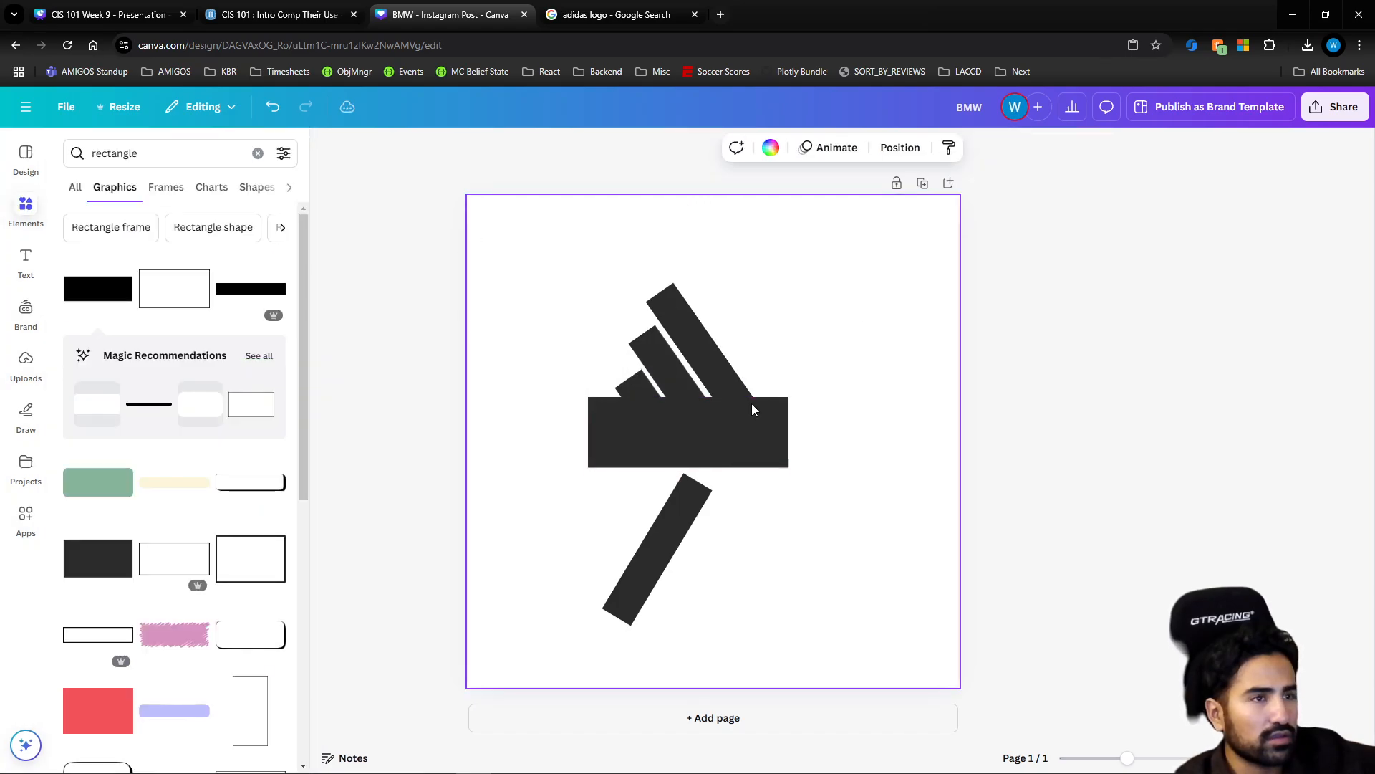
# Delete the dark gray cover block and the leftover diagonal bar below it
pyautogui.click(741, 411)
pyautogui.press('Delete')
pyautogui.press('Delete')
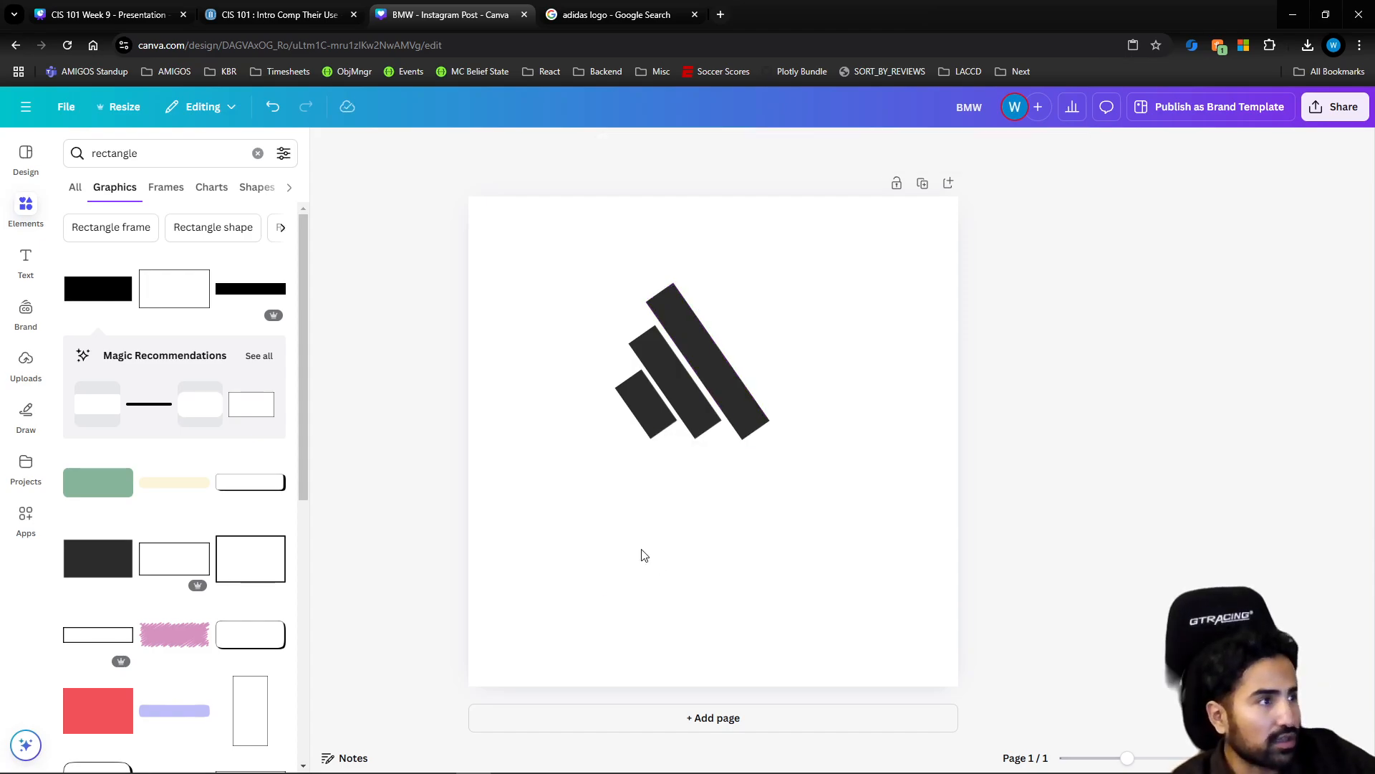
# Add the green rounded rectangle graphic, place it over the lower ends of the three bars and color it white
pyautogui.click(109, 494)
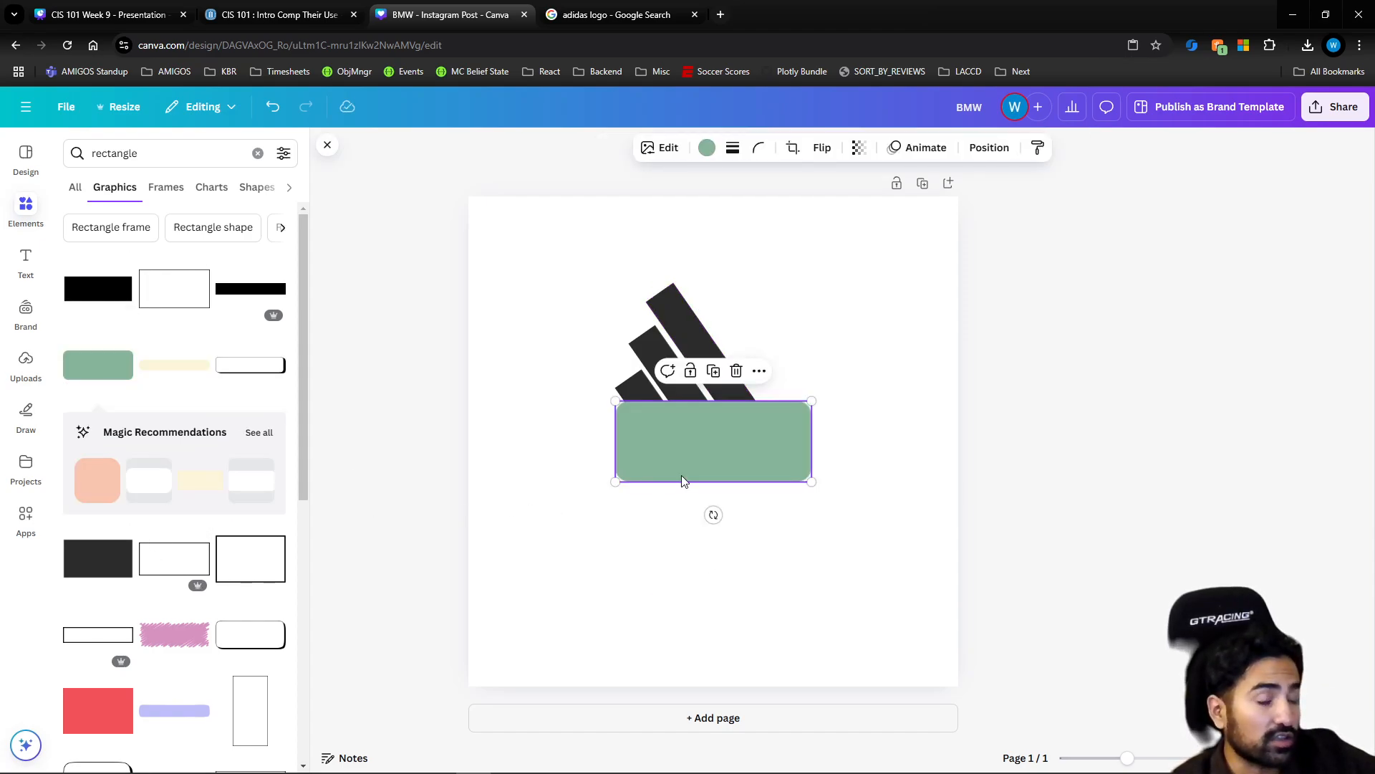
pyautogui.moveTo(689, 464); pyautogui.dragTo(662, 459)
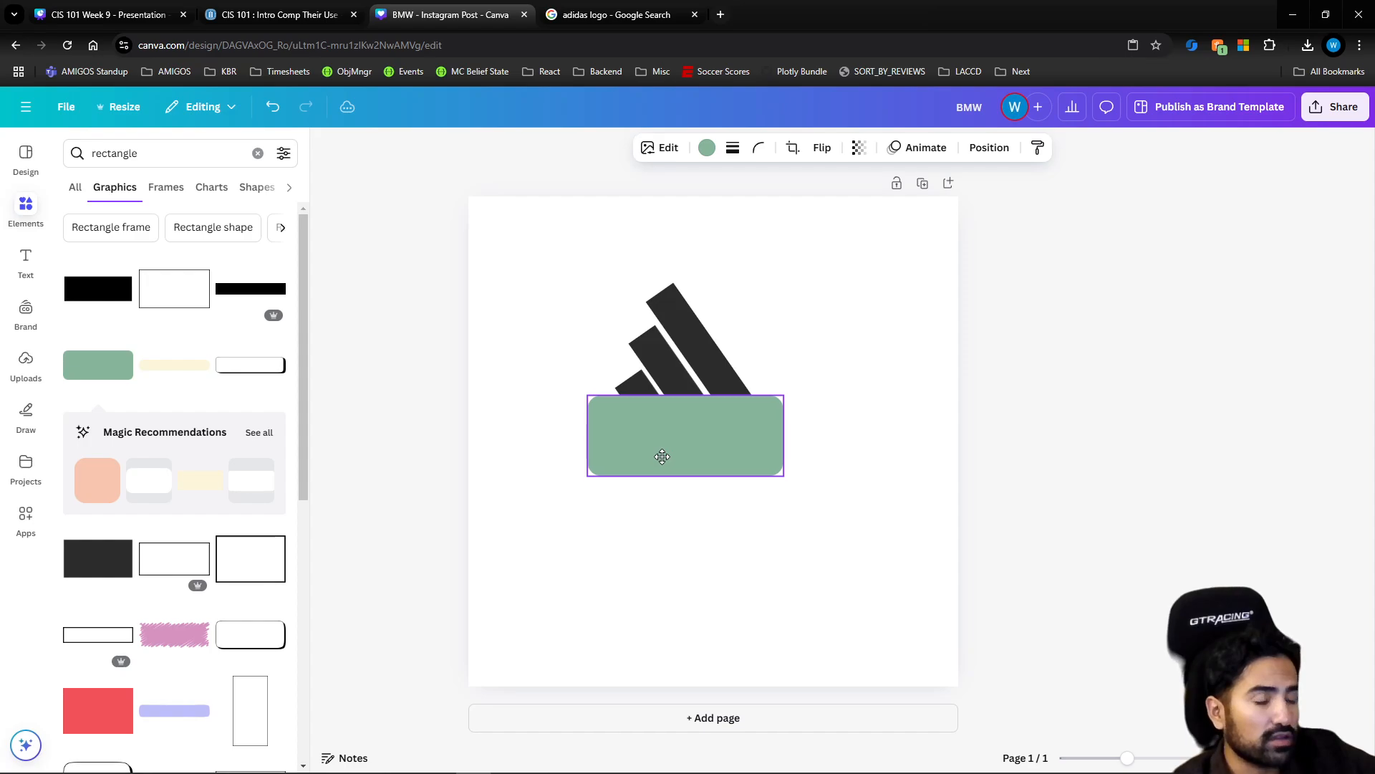
pyautogui.click(707, 147)
pyautogui.click(162, 263)
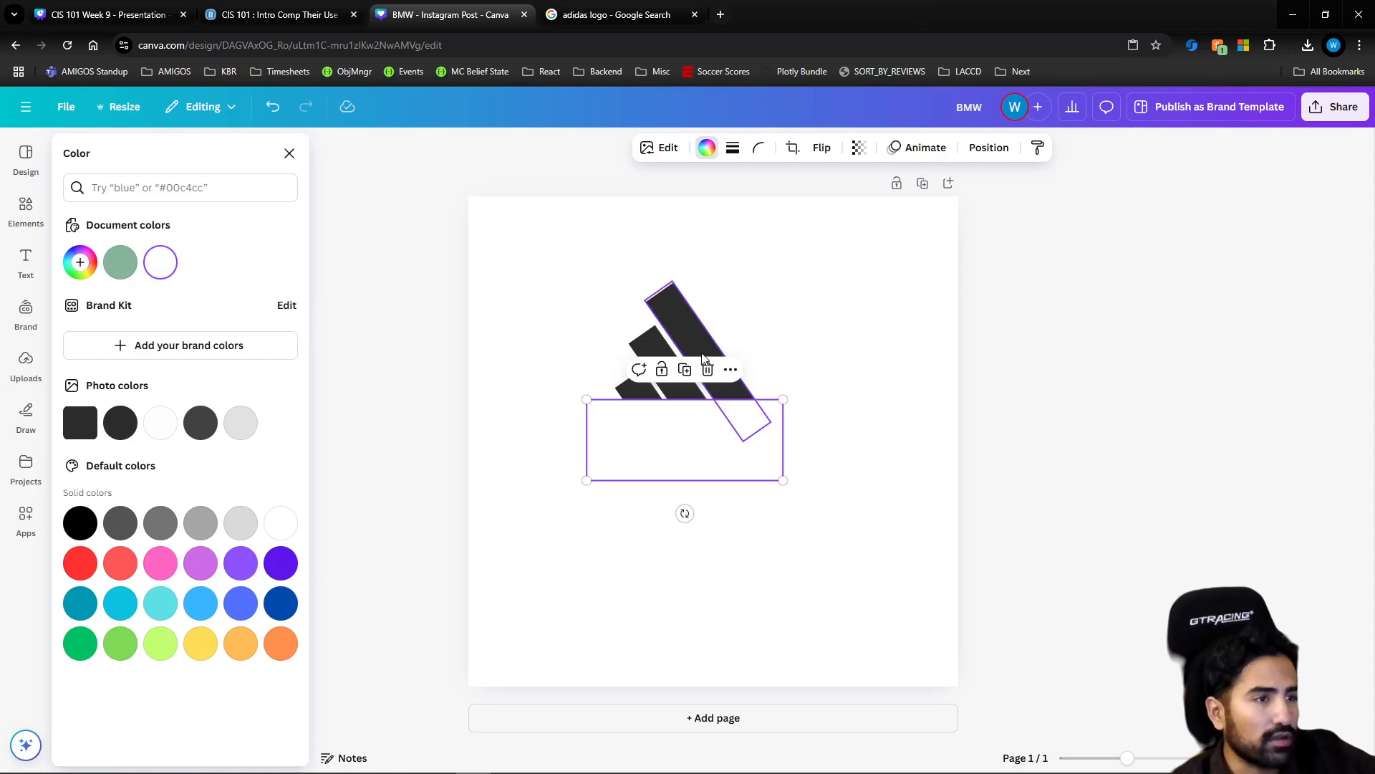
pyautogui.click(803, 344)
# Shorten the longest and middle bars from their upper ends so the three tops step up evenly
pyautogui.click(740, 345)
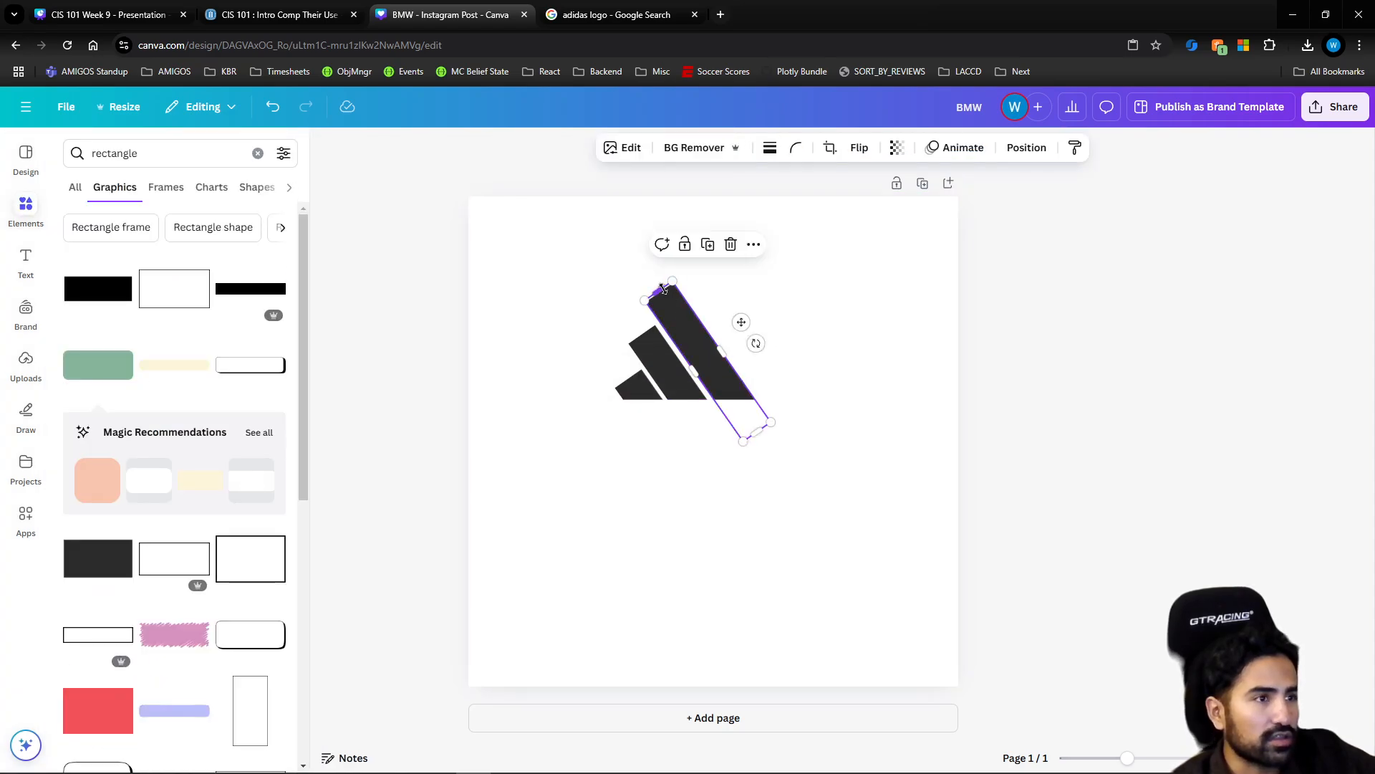
pyautogui.moveTo(663, 294); pyautogui.dragTo(673, 321)
pyautogui.click(655, 351)
pyautogui.click(681, 326)
pyautogui.click(805, 341)
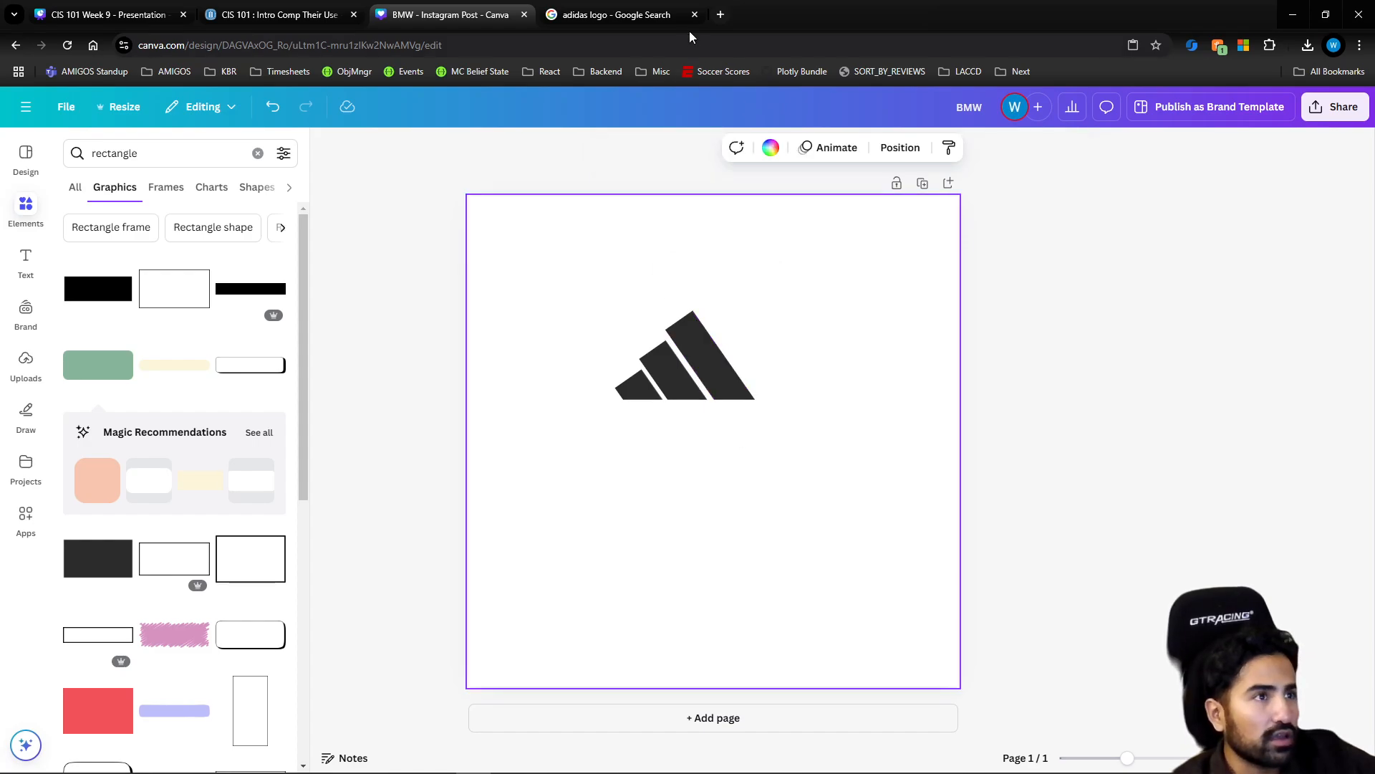
# Compare the logo with the Adidas reference, move the white cover rectangle down to expose the bar ends, and undo that move
pyautogui.click(648, 16)
pyautogui.click(492, 20)
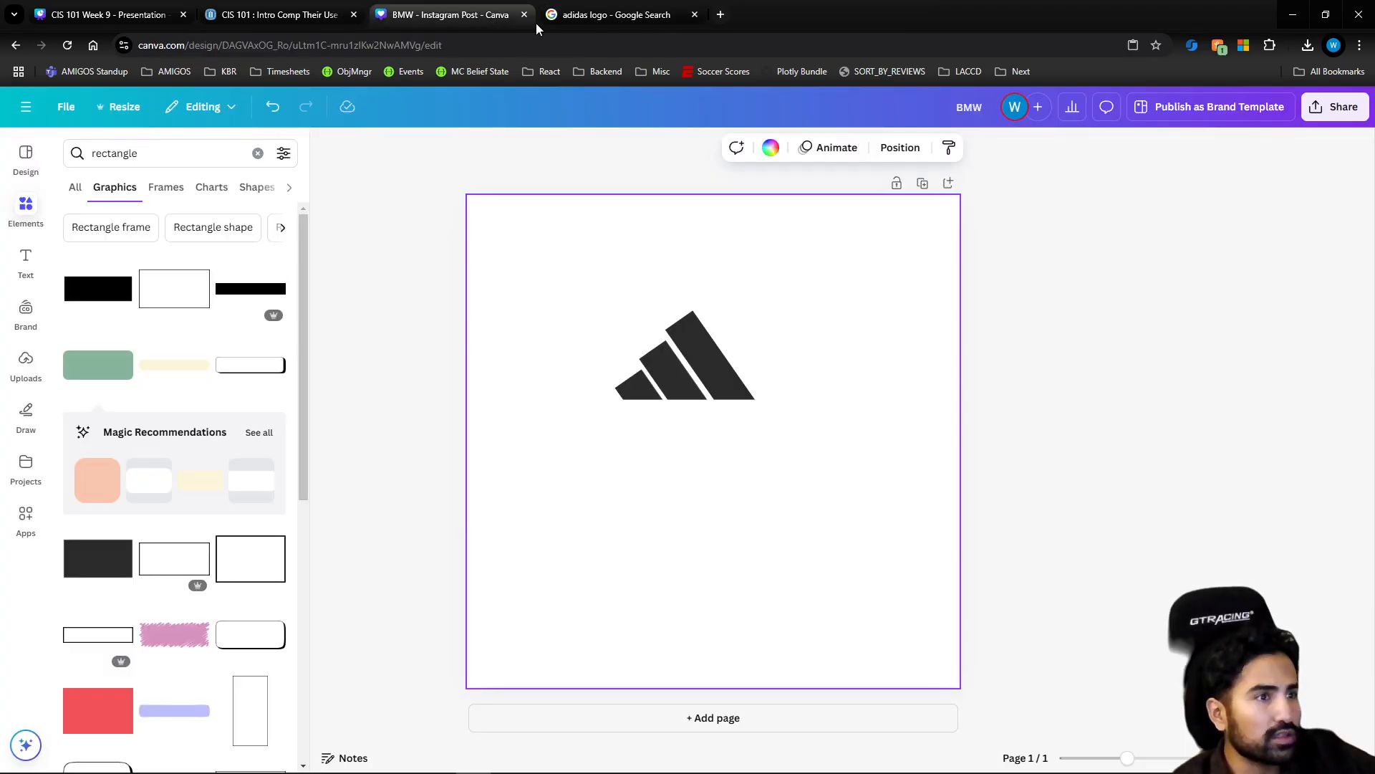
pyautogui.click(612, 22)
pyautogui.click(494, 25)
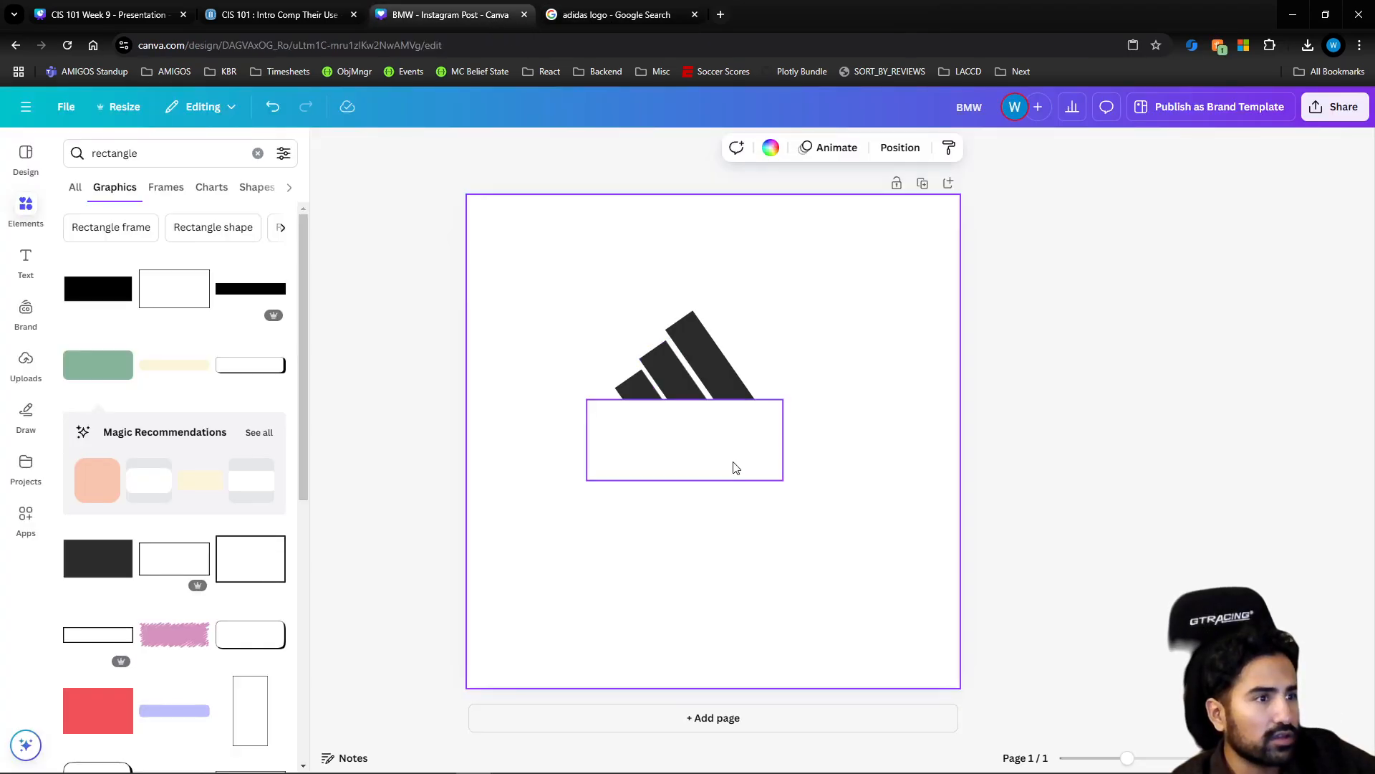
pyautogui.moveTo(714, 455); pyautogui.dragTo(708, 537)
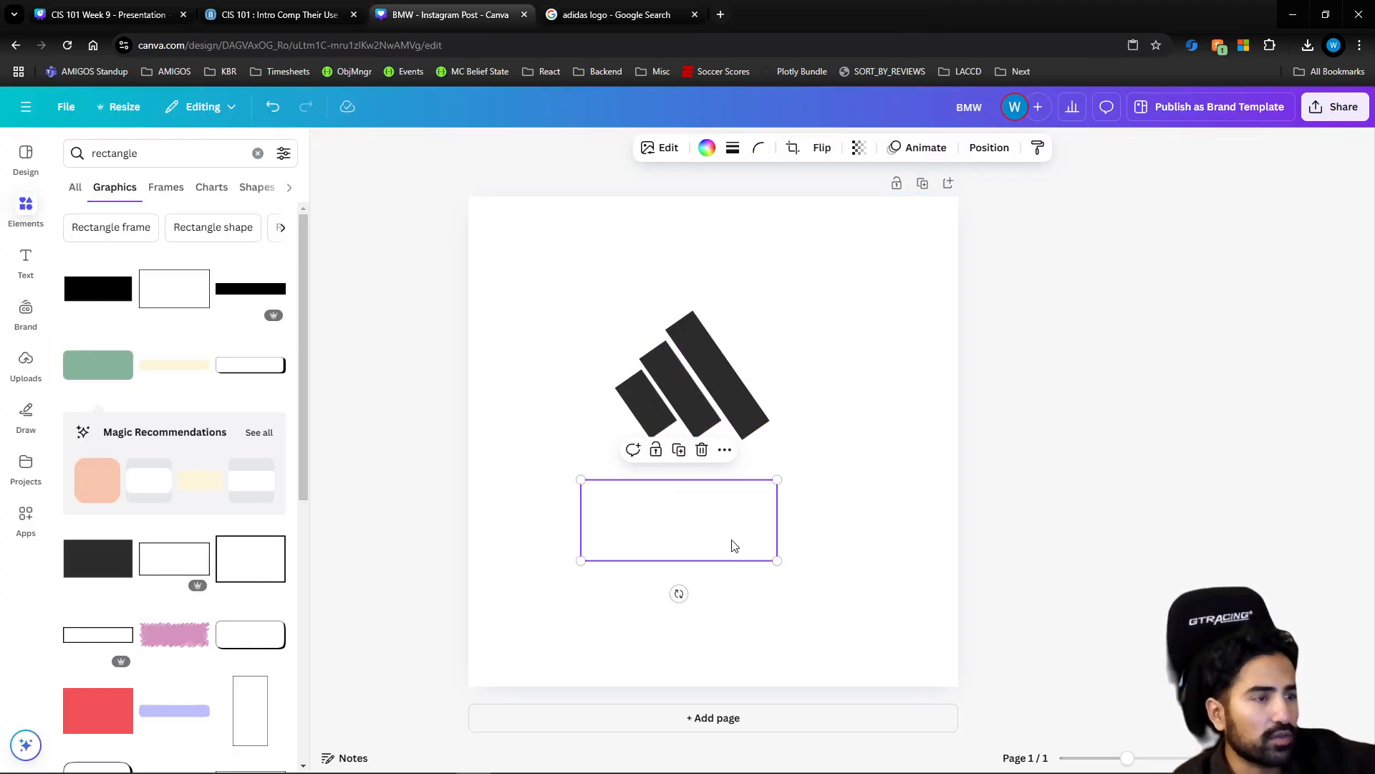
pyautogui.hotkey('ctrl', 'z')
pyautogui.click(823, 503)
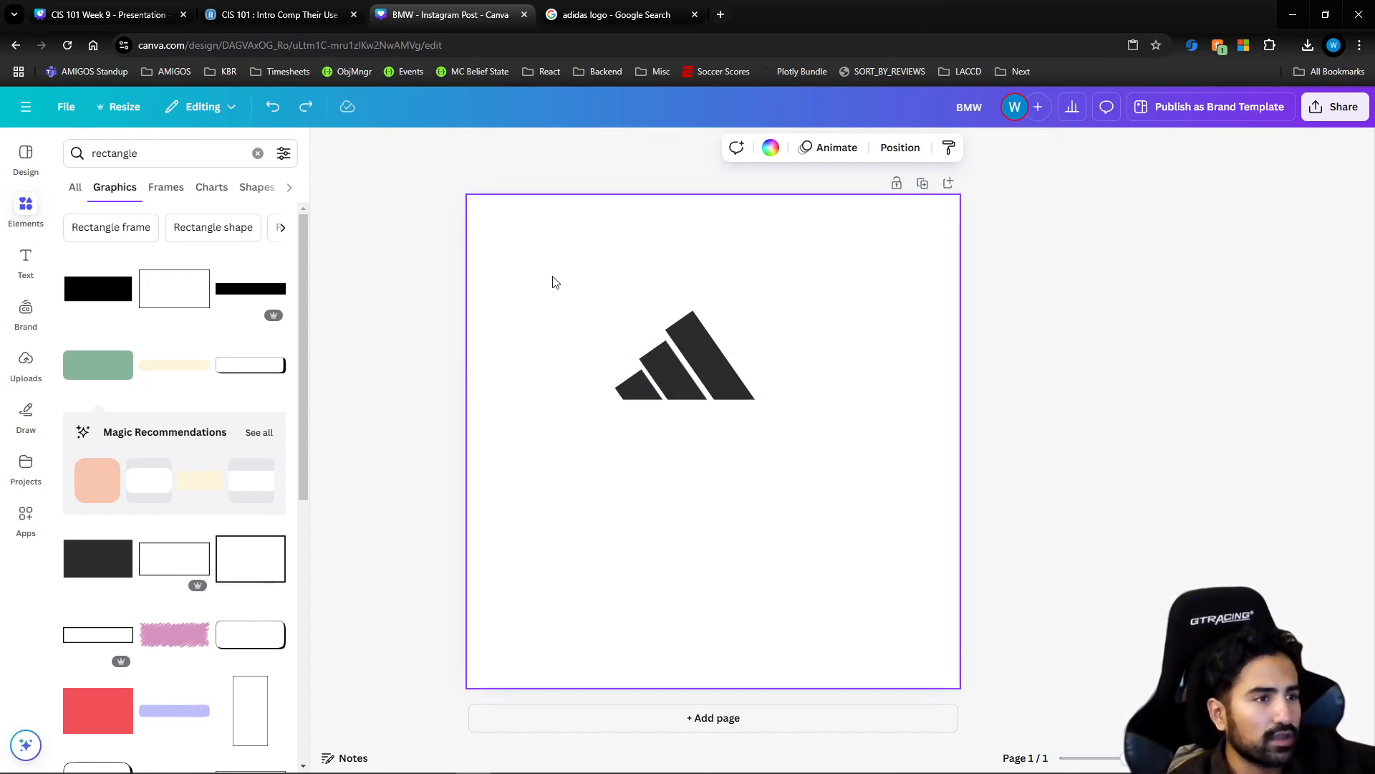
# Select all the logo pieces, including the white cover rectangle, and move them together to the middle of the page
pyautogui.moveTo(552, 282); pyautogui.dragTo(781, 481)
pyautogui.moveTo(701, 397); pyautogui.dragTo(729, 435)
pyautogui.click(859, 591)
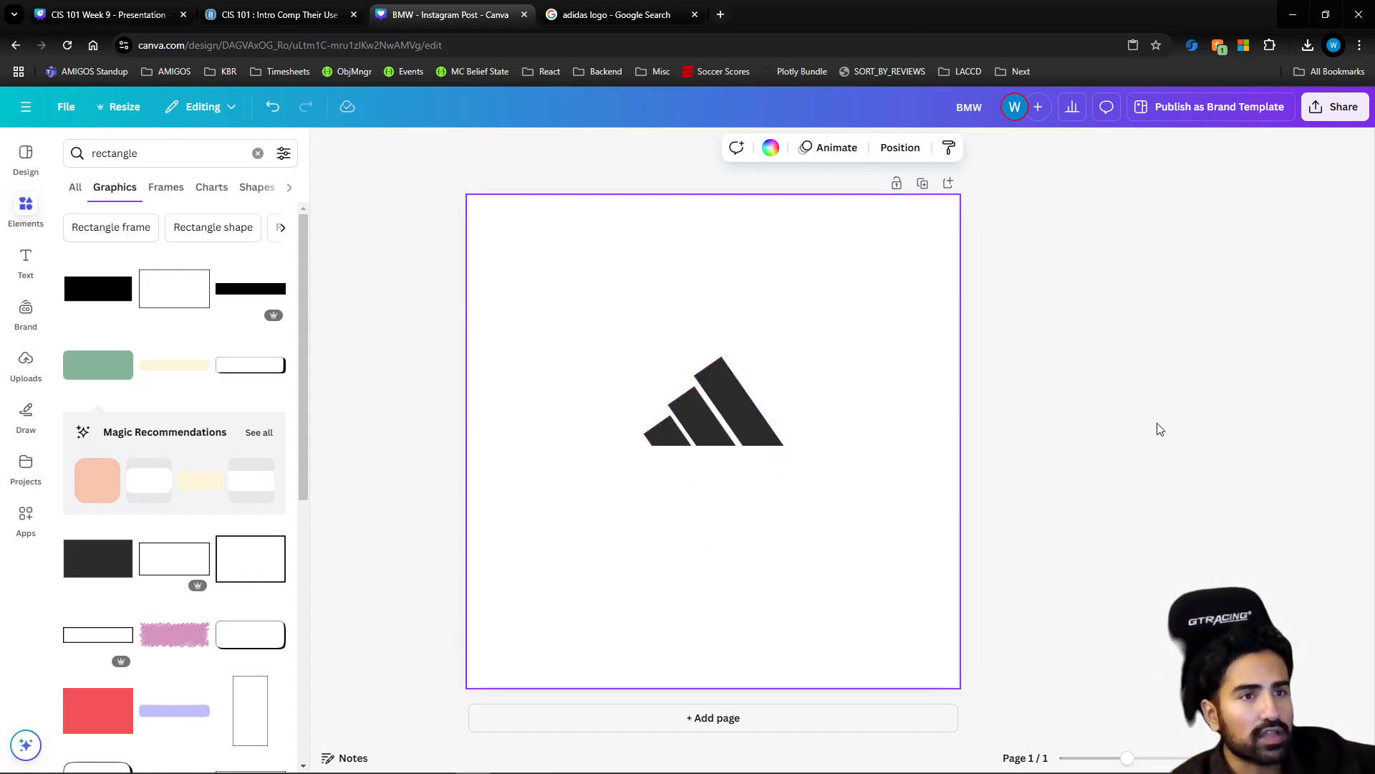
# Download the design as the PNG file BMW.png into the Downloads folder and open the saved image in the image viewer
pyautogui.click(1322, 110)
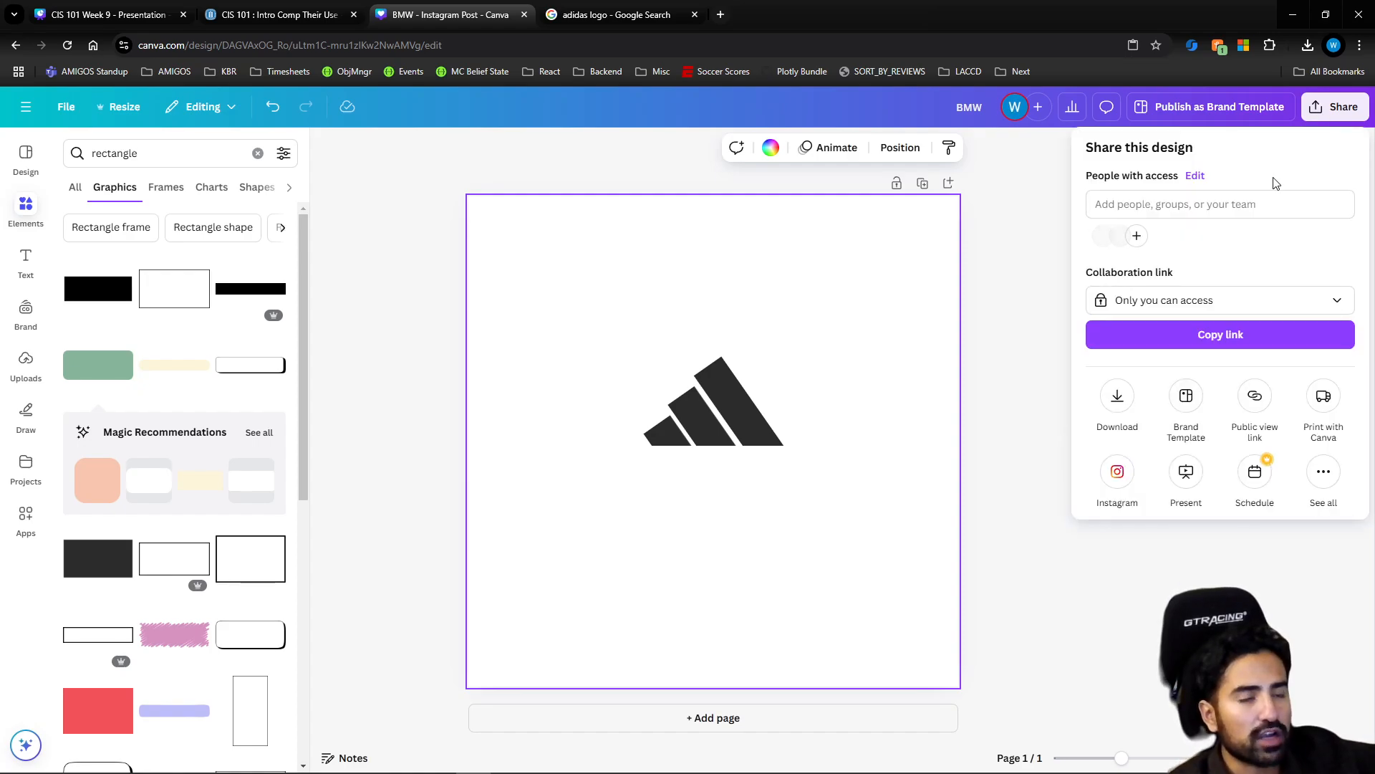
pyautogui.click(1111, 400)
pyautogui.click(1165, 209)
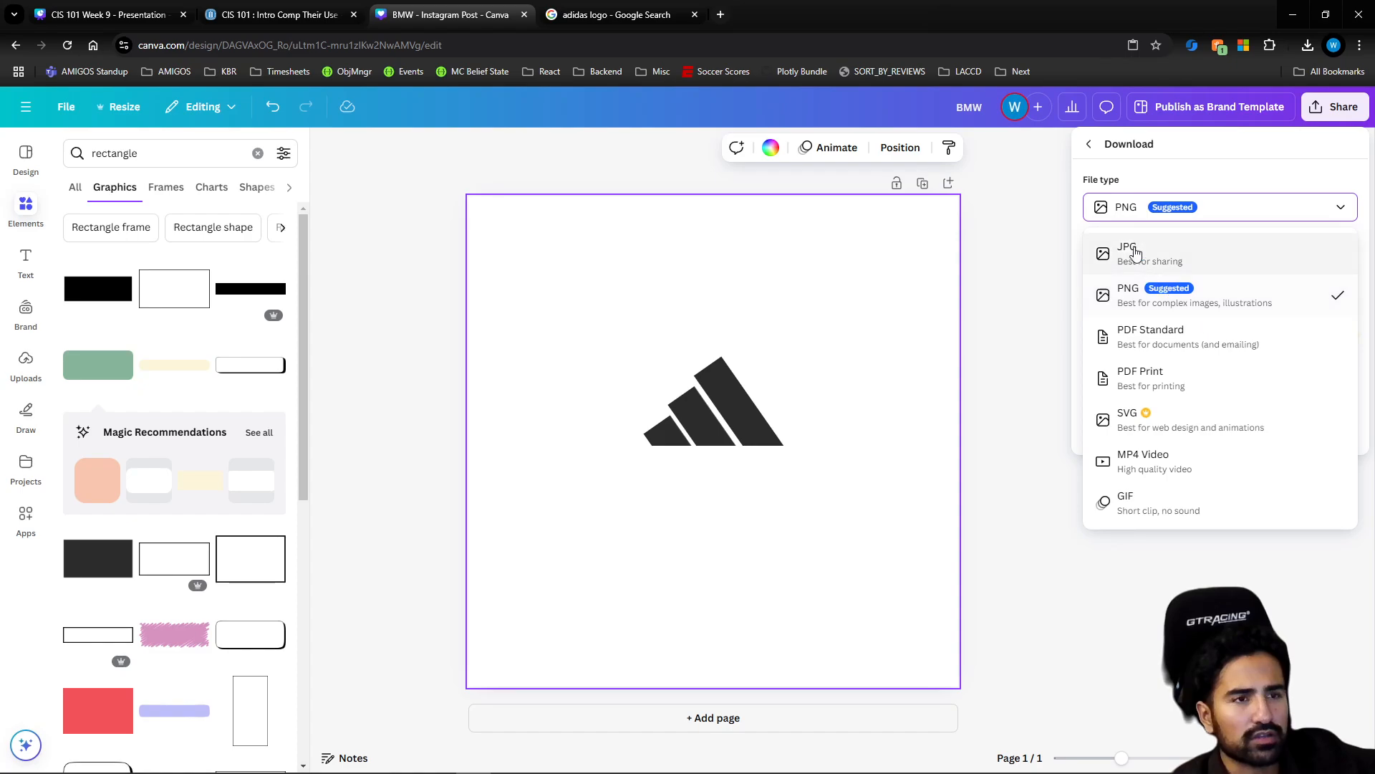
pyautogui.click(1115, 207)
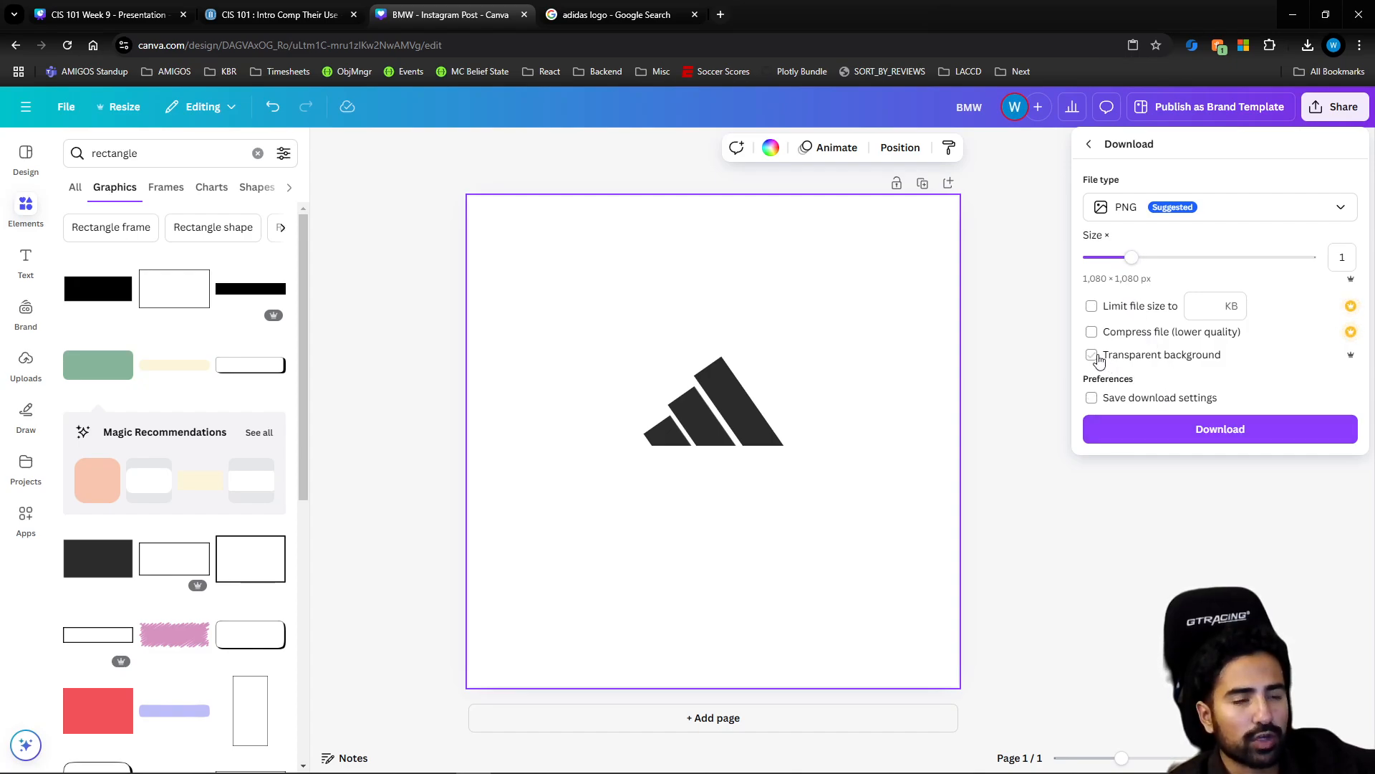
pyautogui.click(1170, 430)
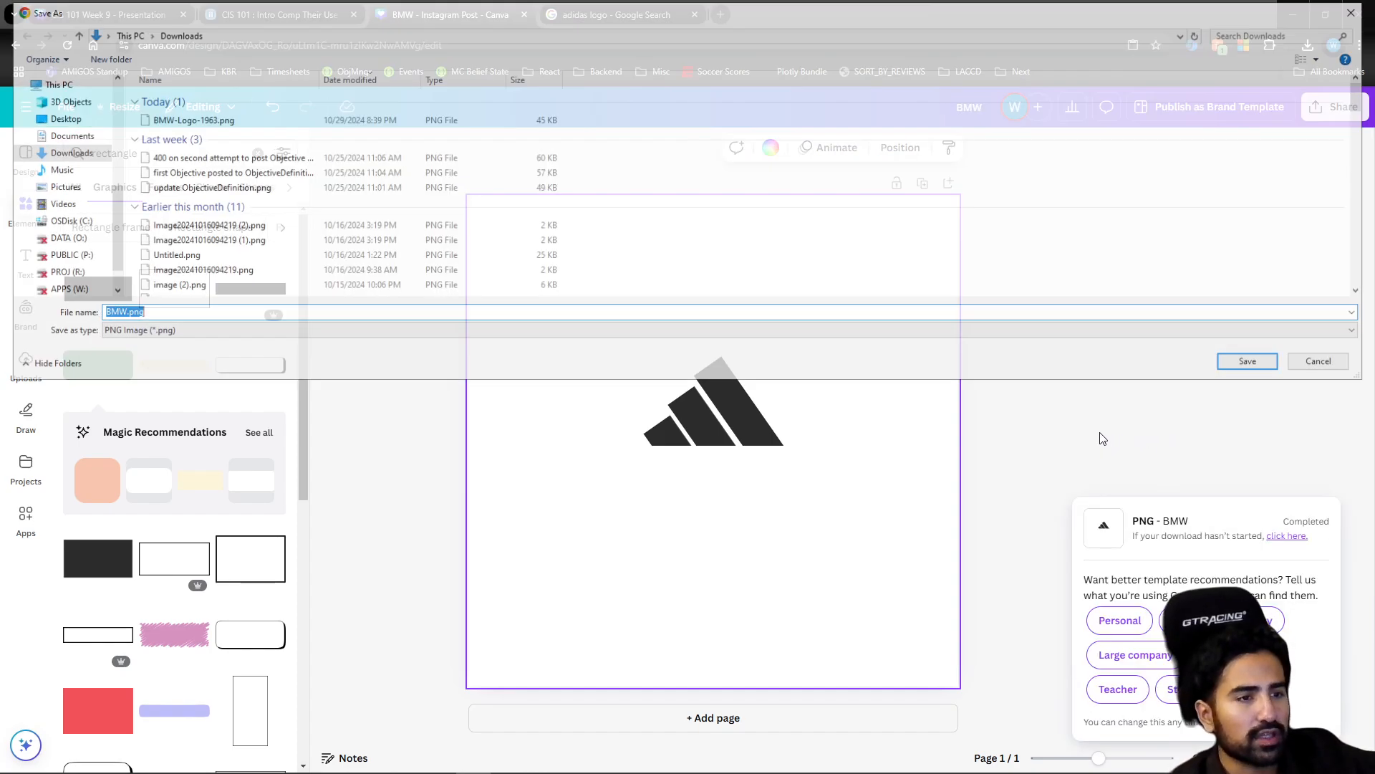
pyautogui.click(1274, 363)
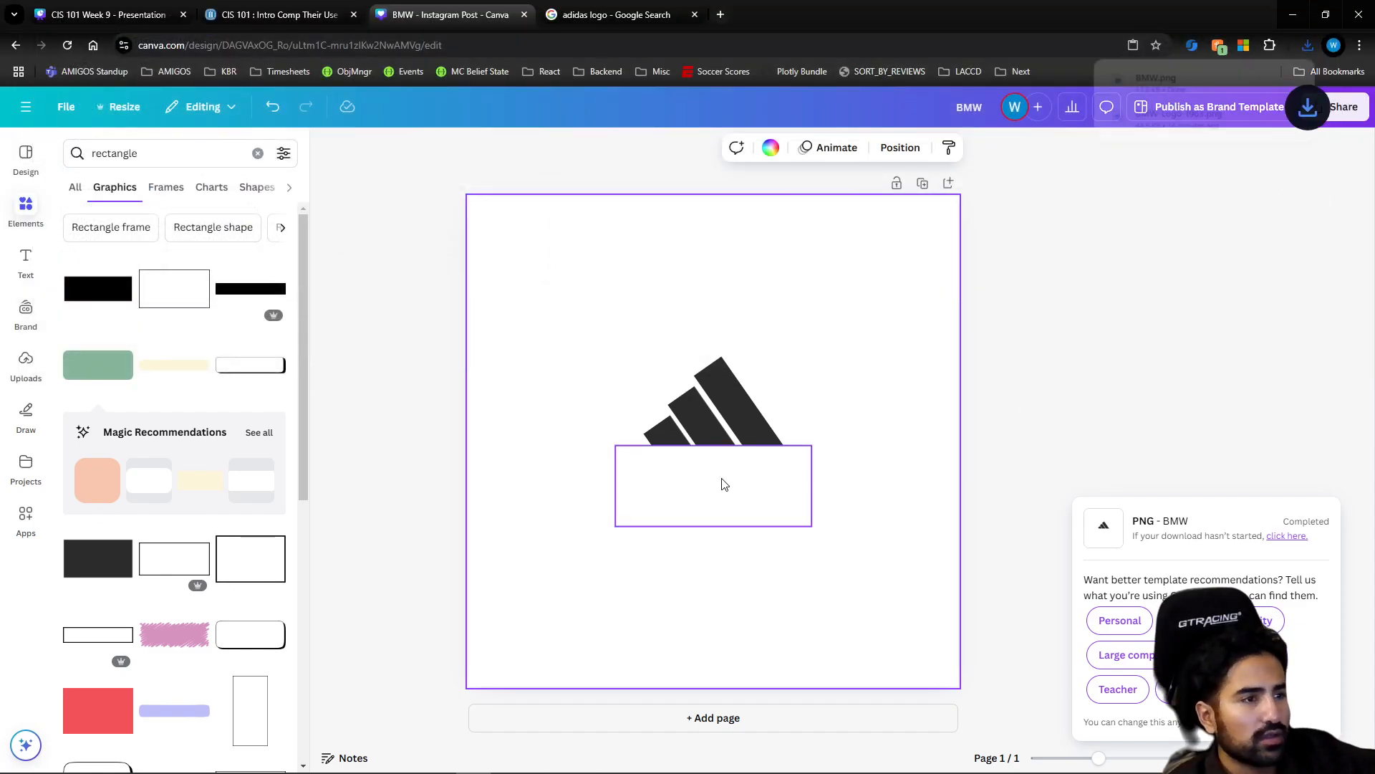
pyautogui.click(1178, 82)
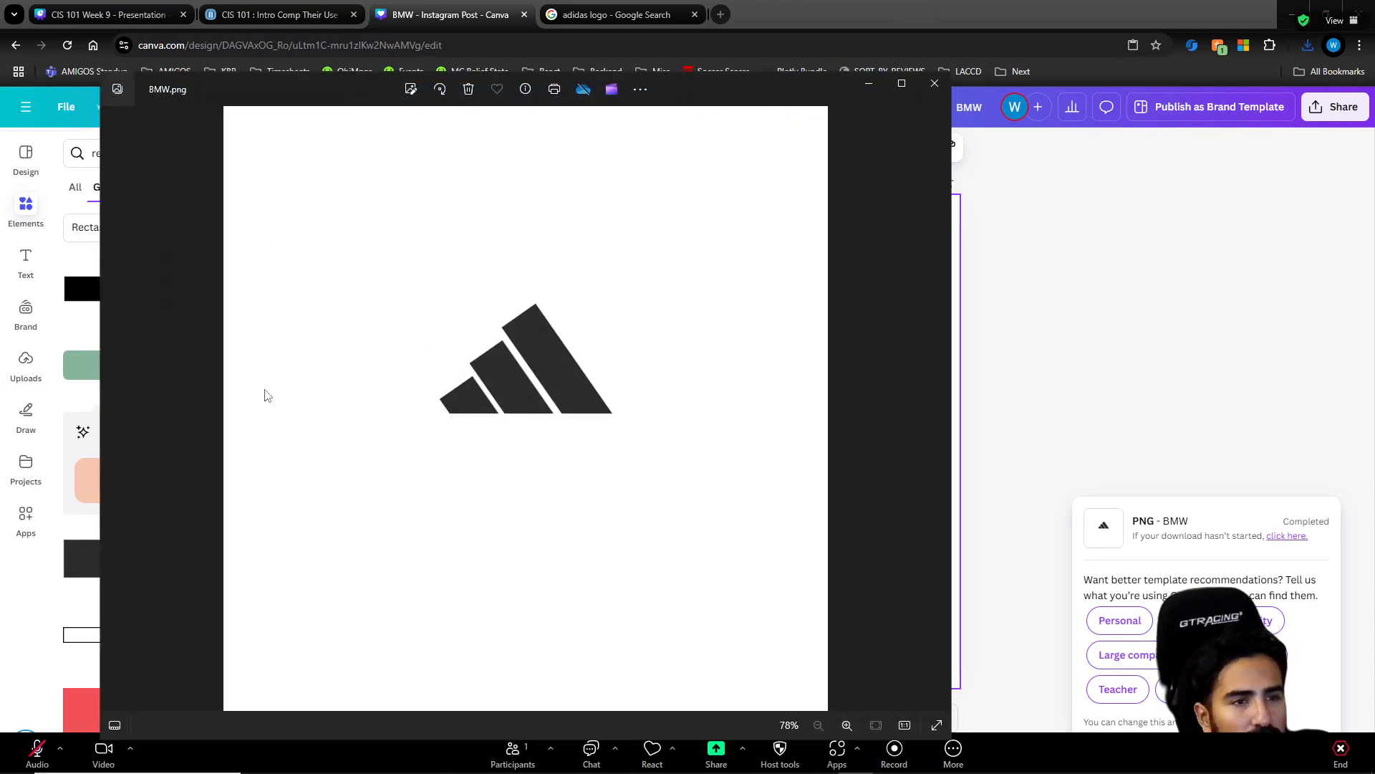
pyautogui.moveTo(714, 82); pyautogui.dragTo(850, 99)
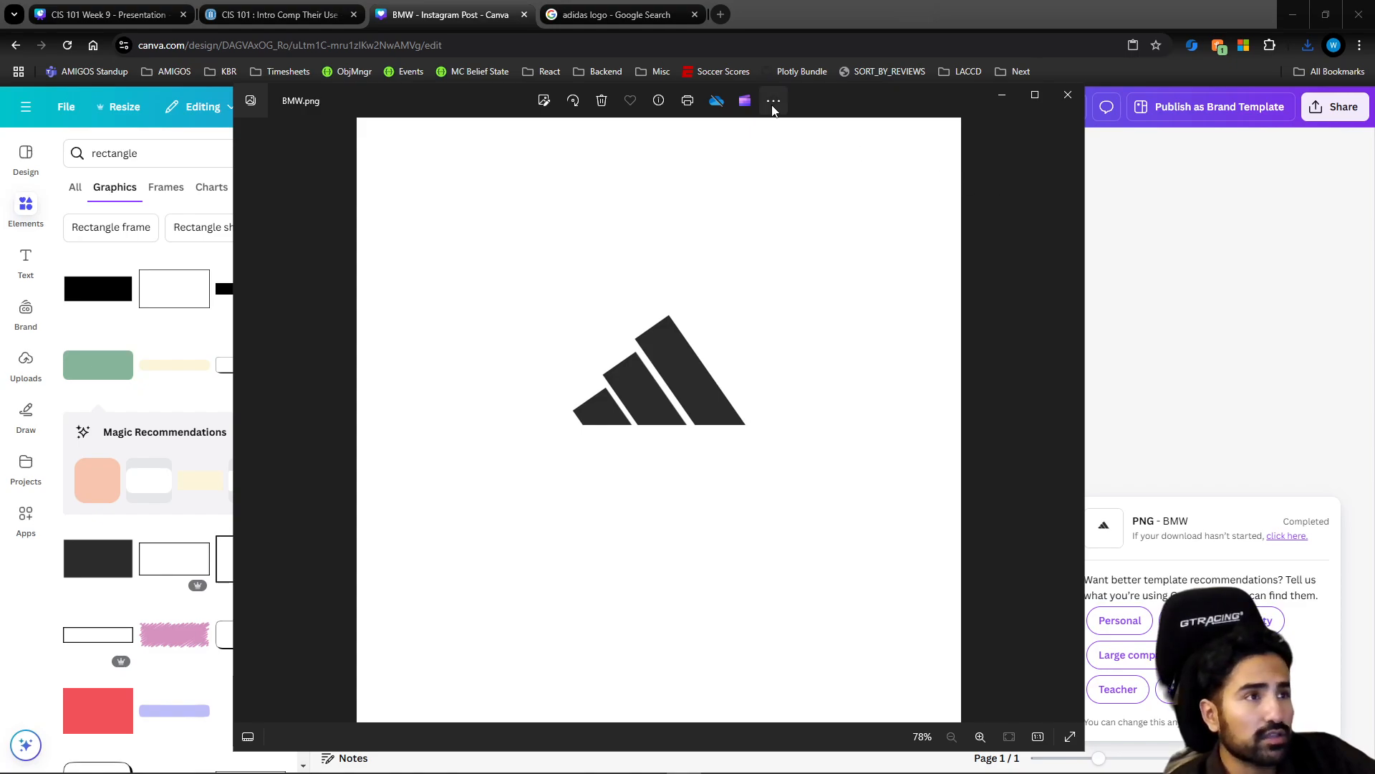
# Search Google for adobe express in the browser and open the official Adobe Express site
pyautogui.click(616, 14)
pyautogui.click(592, 46)
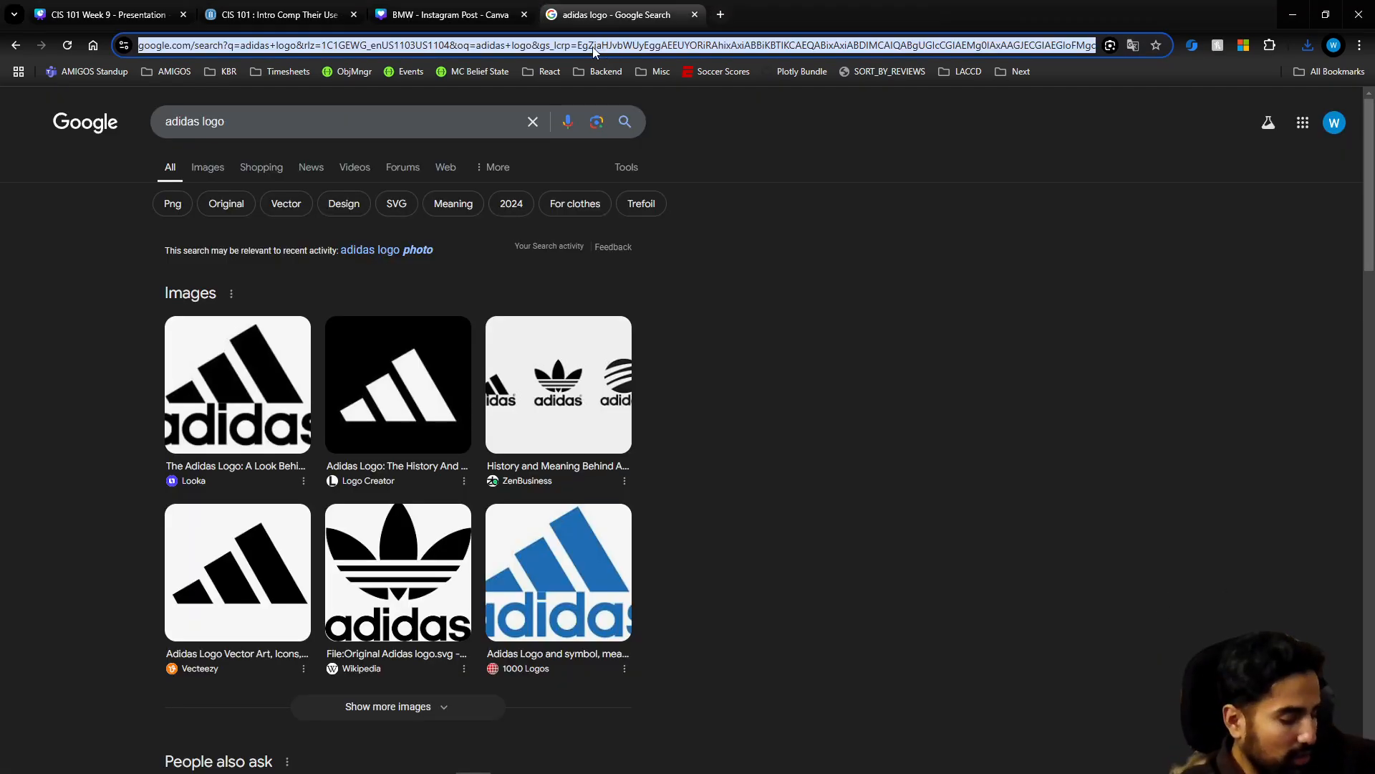
pyautogui.write('ao')
pyautogui.press('BackSpace')
pyautogui.write('dobe express')
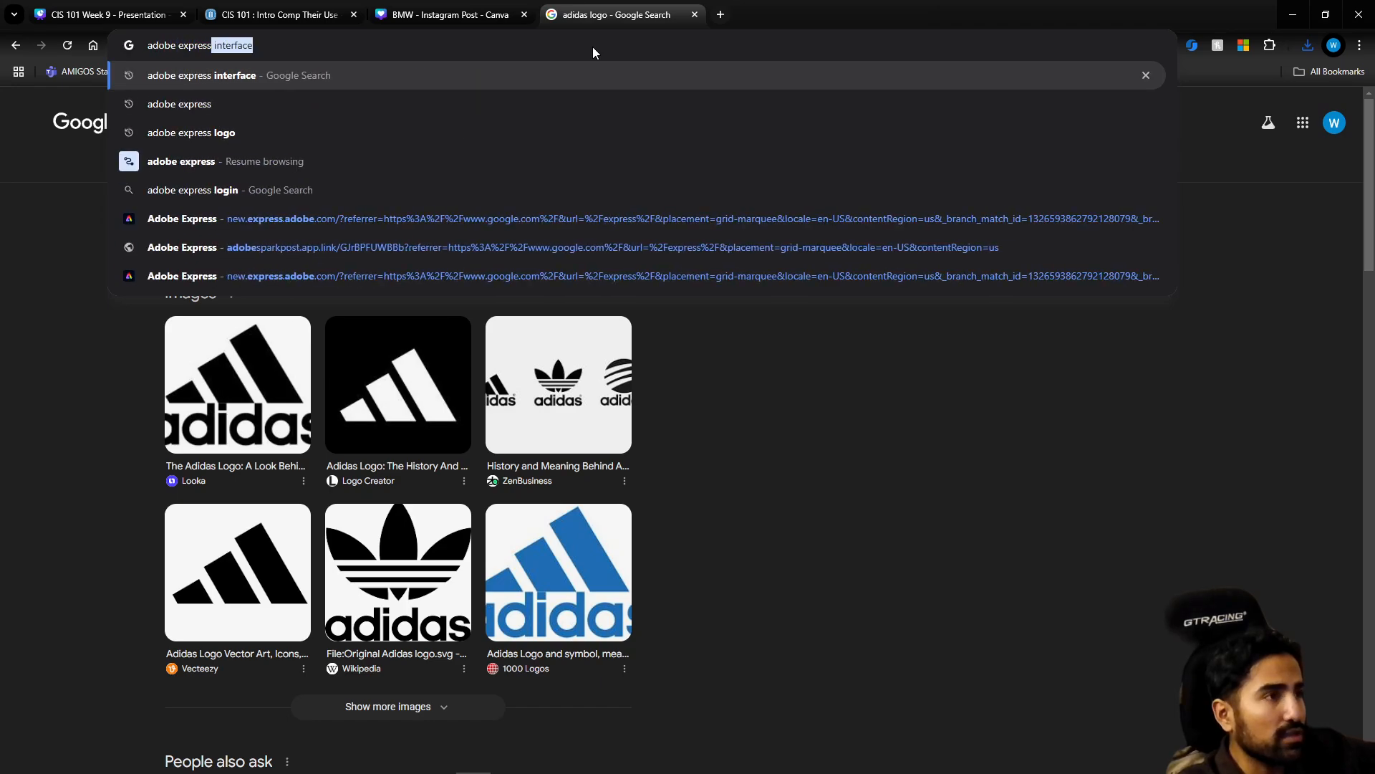
pyautogui.press('Return')
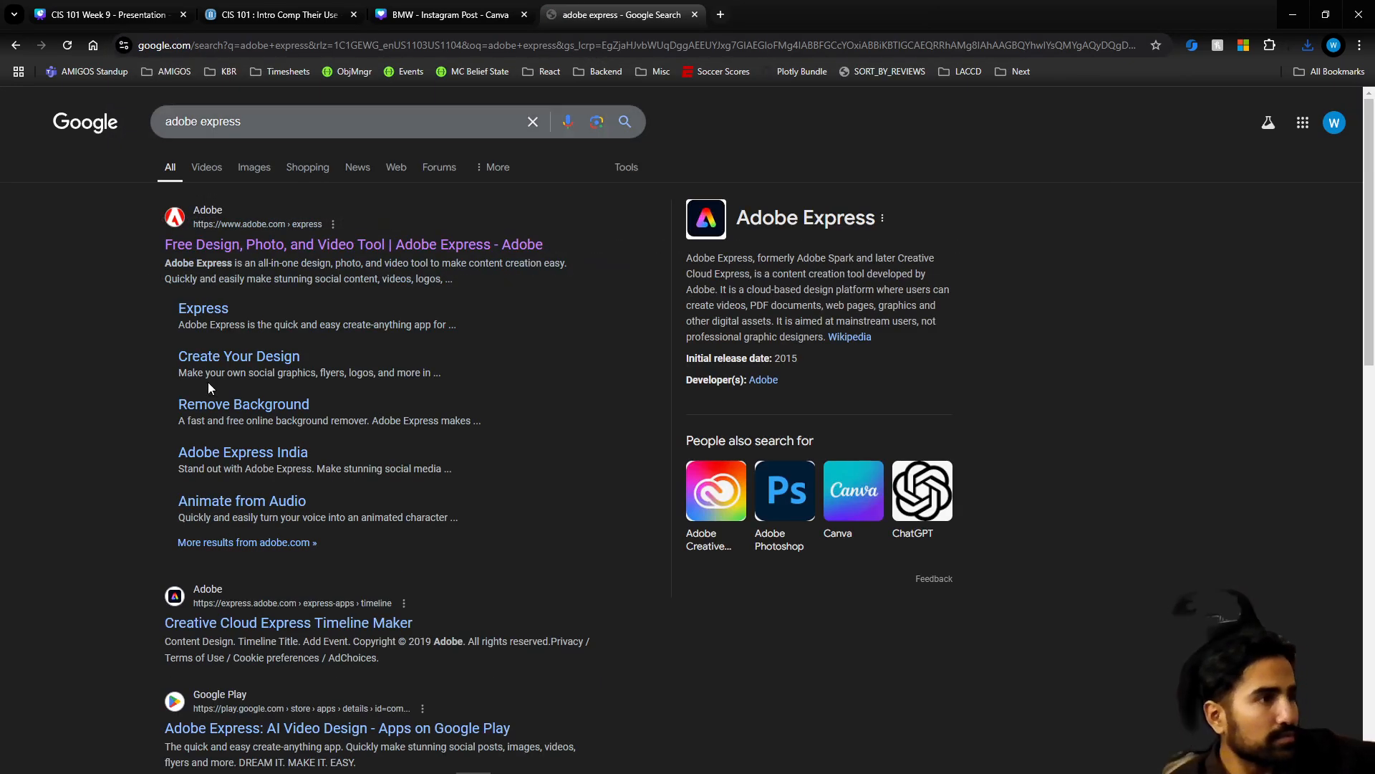
pyautogui.click(285, 228)
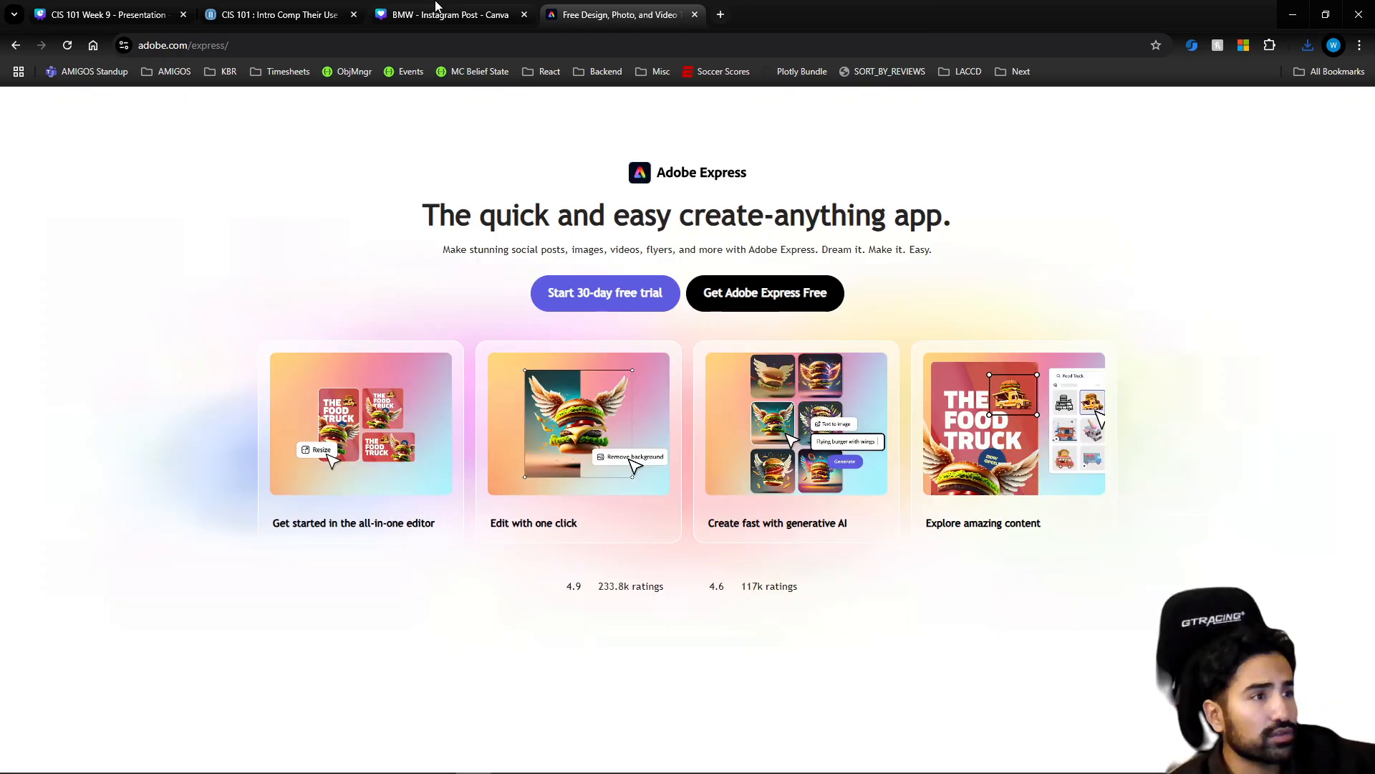
# Enter the free version of Adobe Express, look over its home page, and return to the BMW design in Canva
pyautogui.click(737, 305)
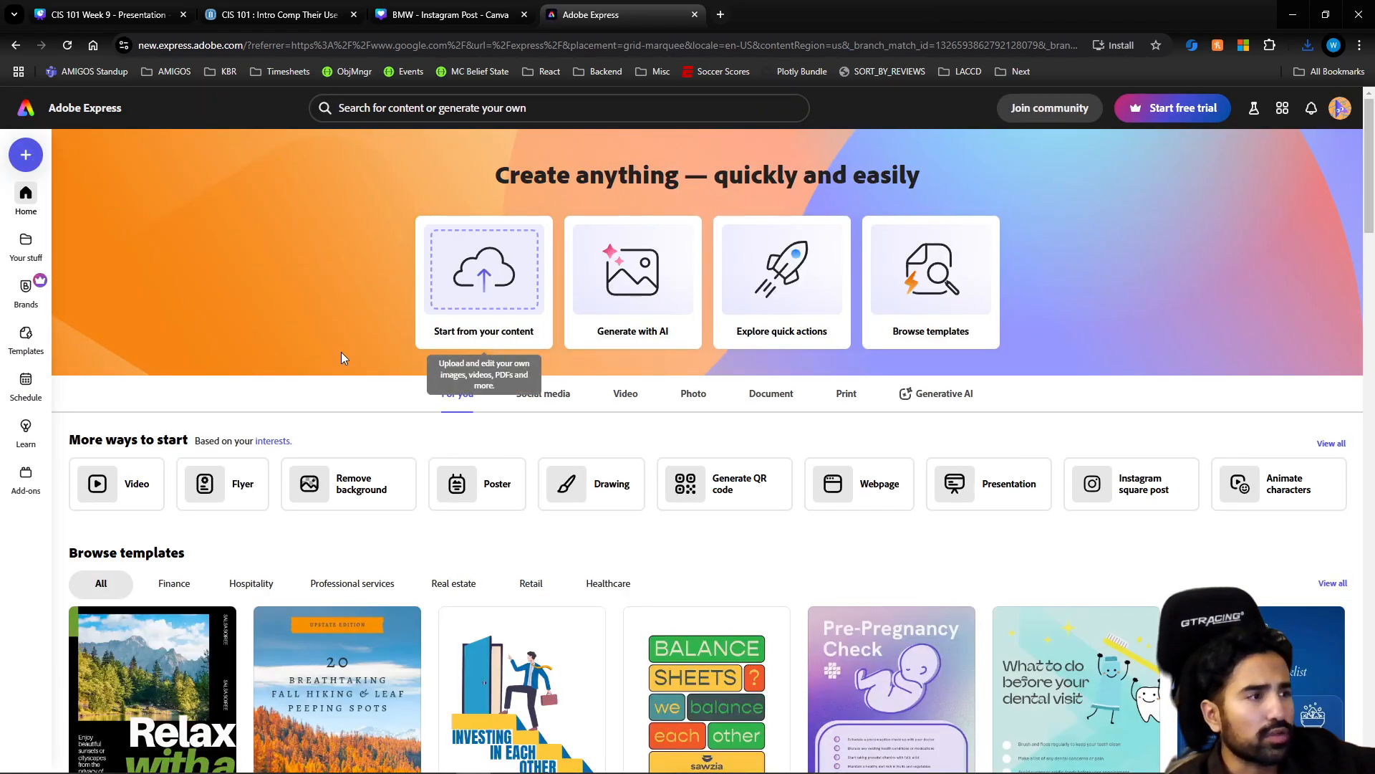
pyautogui.scroll(-4, 341, 351)
pyautogui.scroll(4, 276, 374)
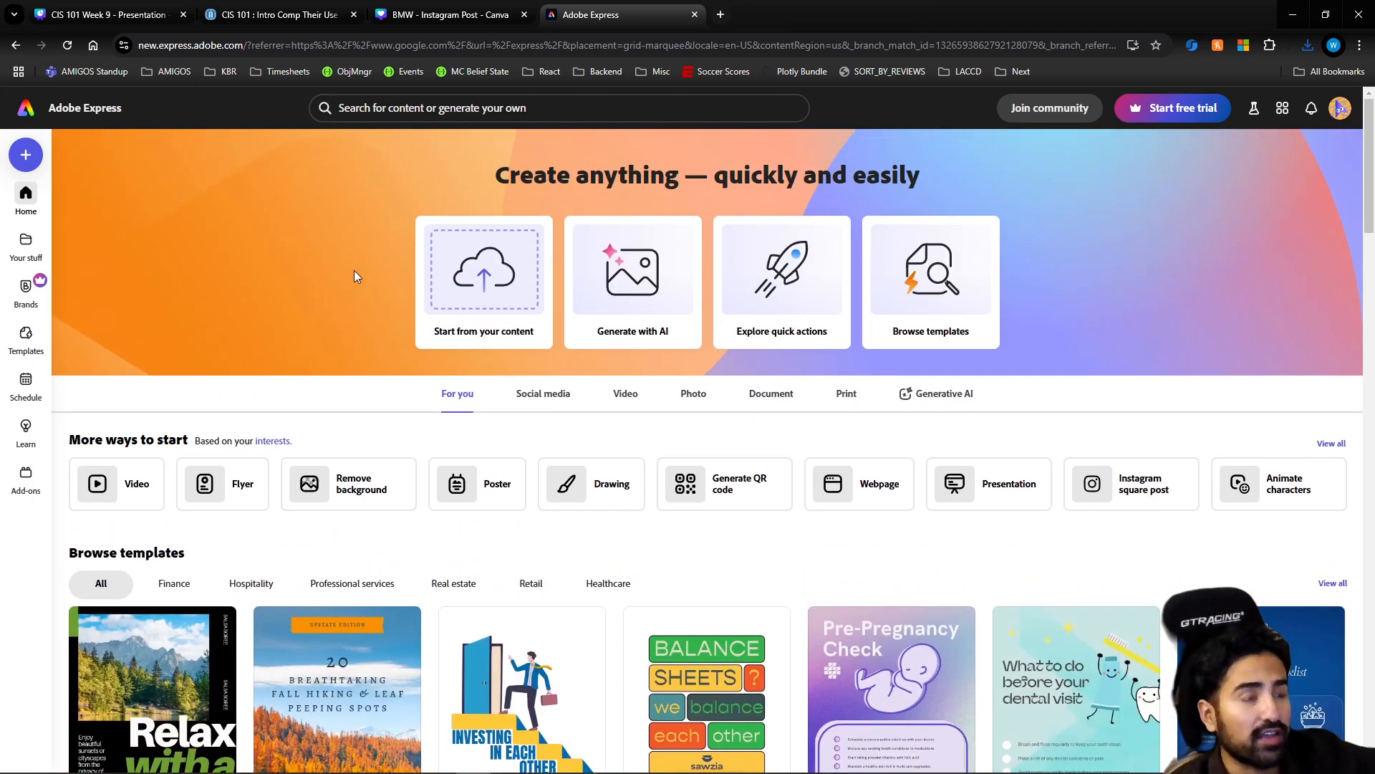
pyautogui.click(459, 14)
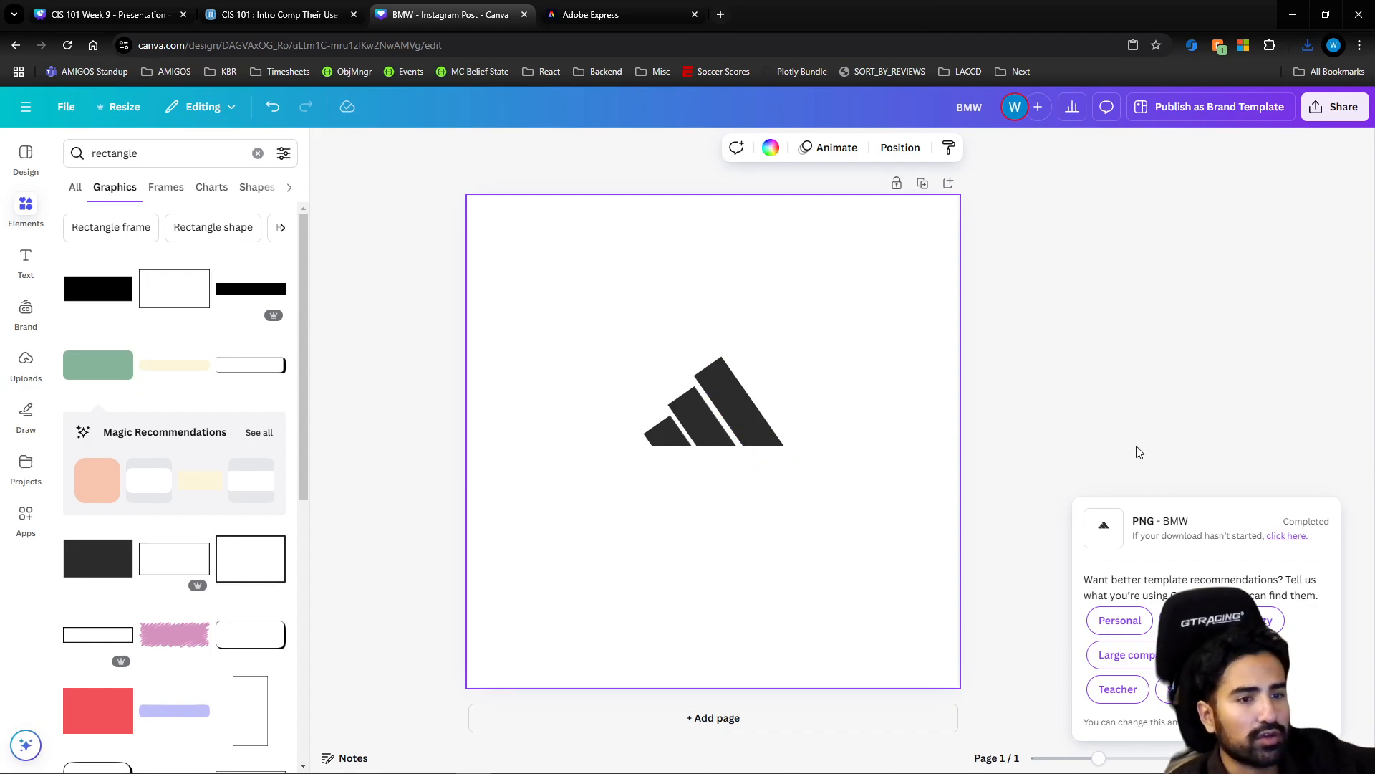
pyautogui.moveTo(835, 770)
pyautogui.click(650, 761)
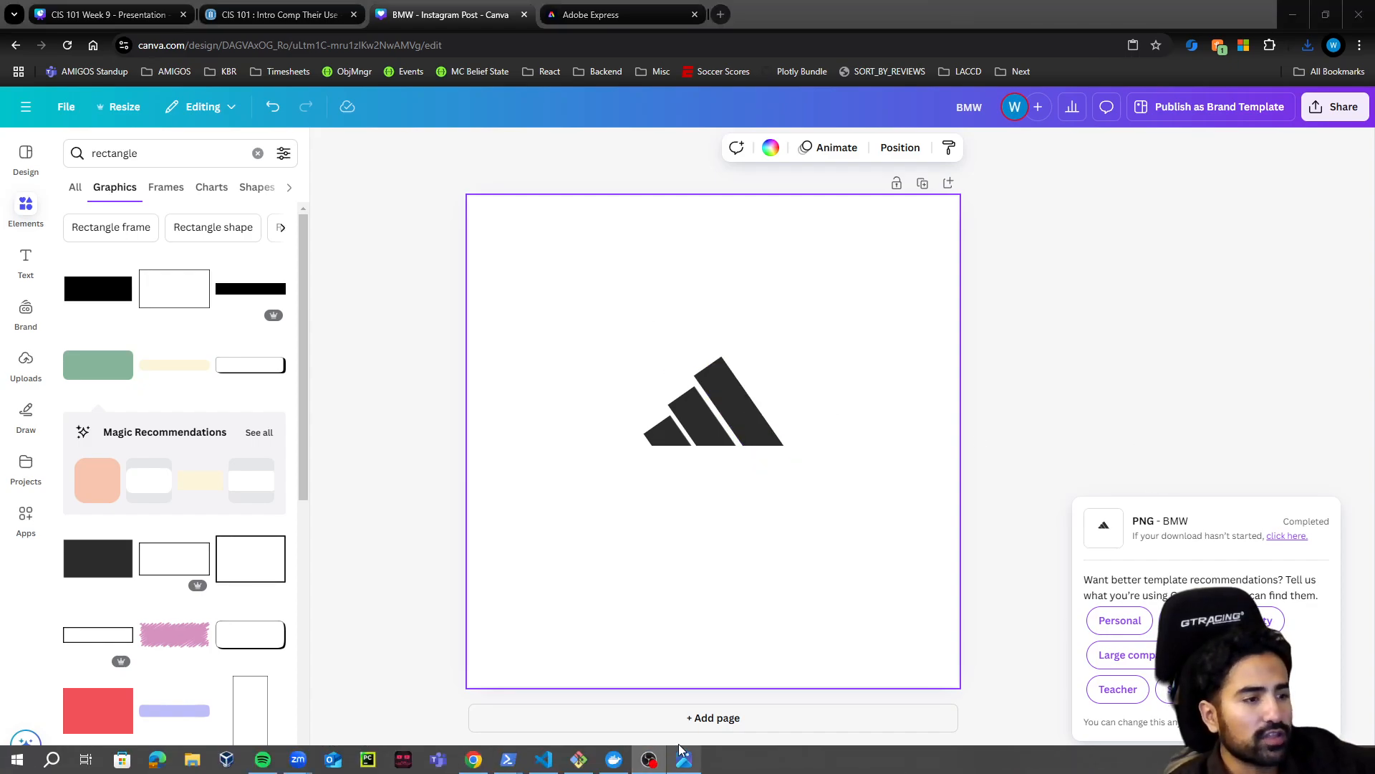